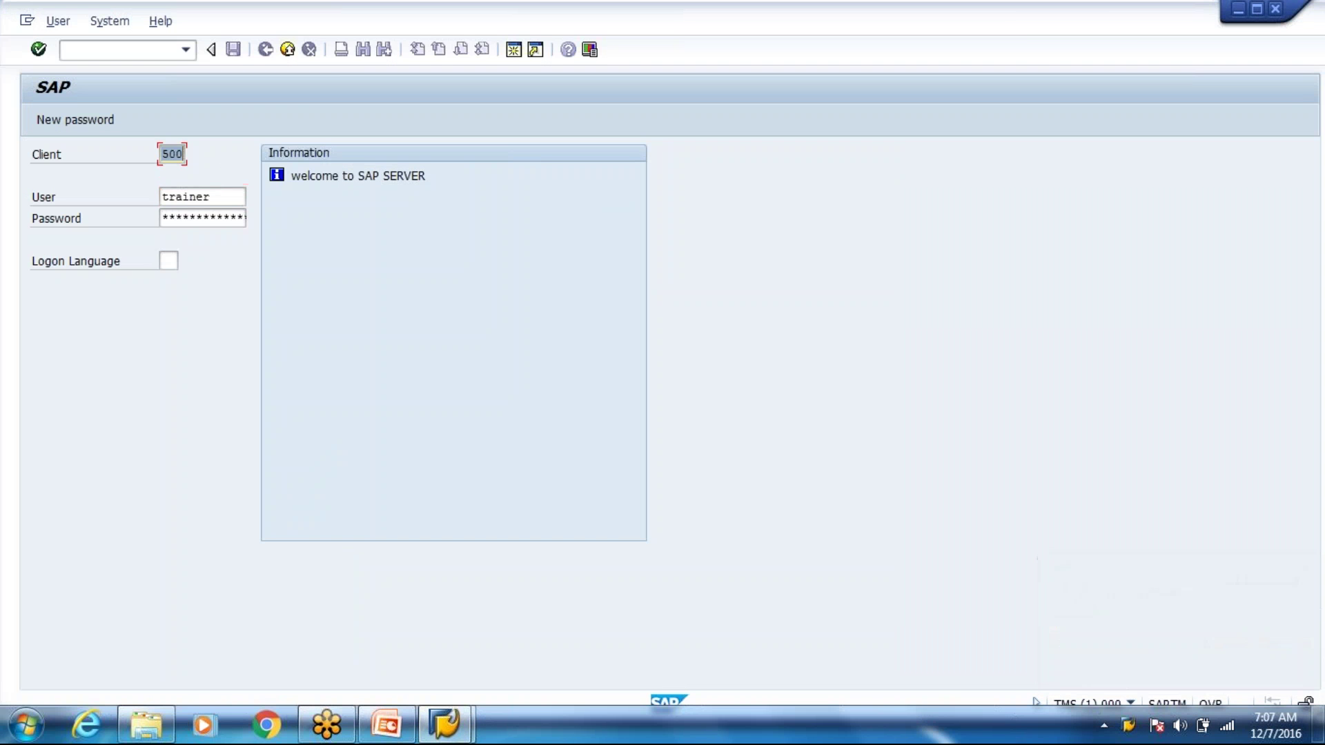
Step: Try to log on to client 400, replacing the prefilled entry in the password field with the account password
text(400)
key(Tab)
key(Tab)
text(*****)
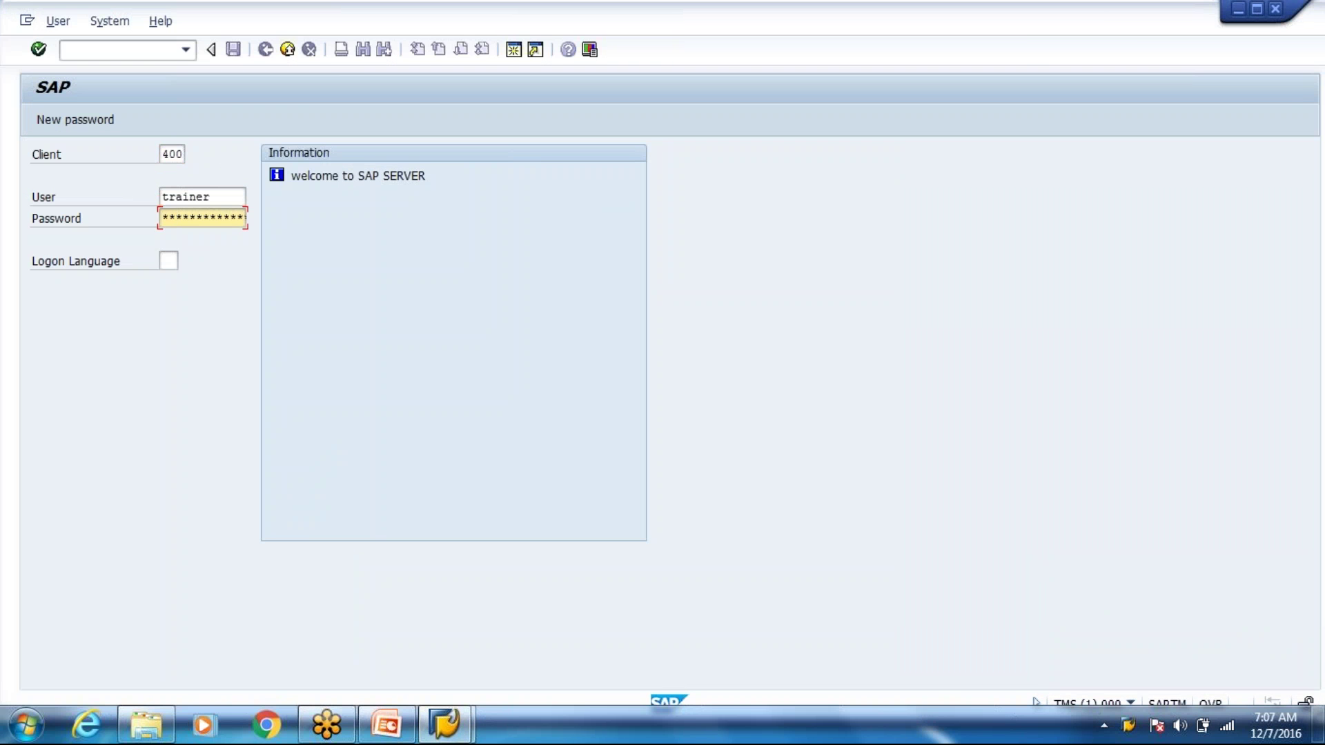
text(*****)
key(BackSpace)
key(BackSpace)
key(BackSpace)
key(BackSpace)
key(BackSpace)
key(BackSpace)
key(BackSpace)
key(BackSpace)
key(BackSpace)
text(***********)
key(Return)
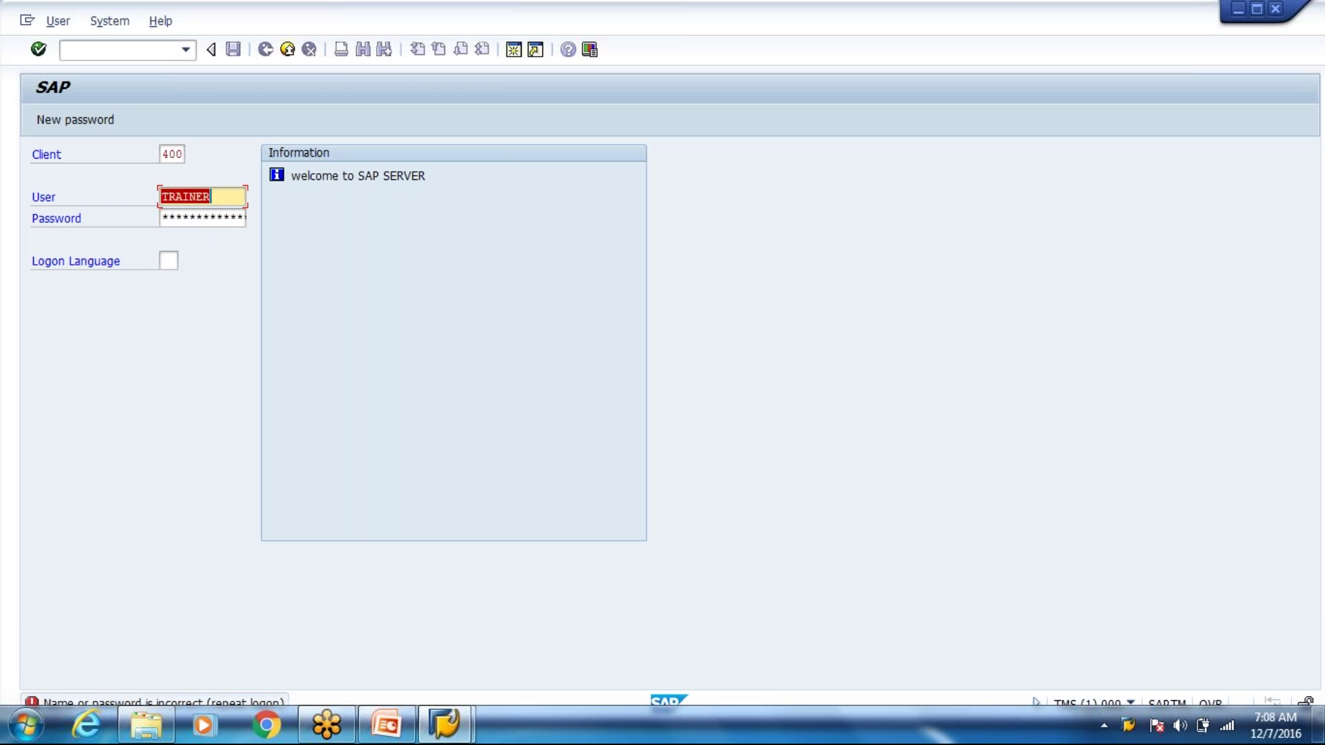
Step: Re-enter the account password and try the logon to client 400 again
key(Tab)
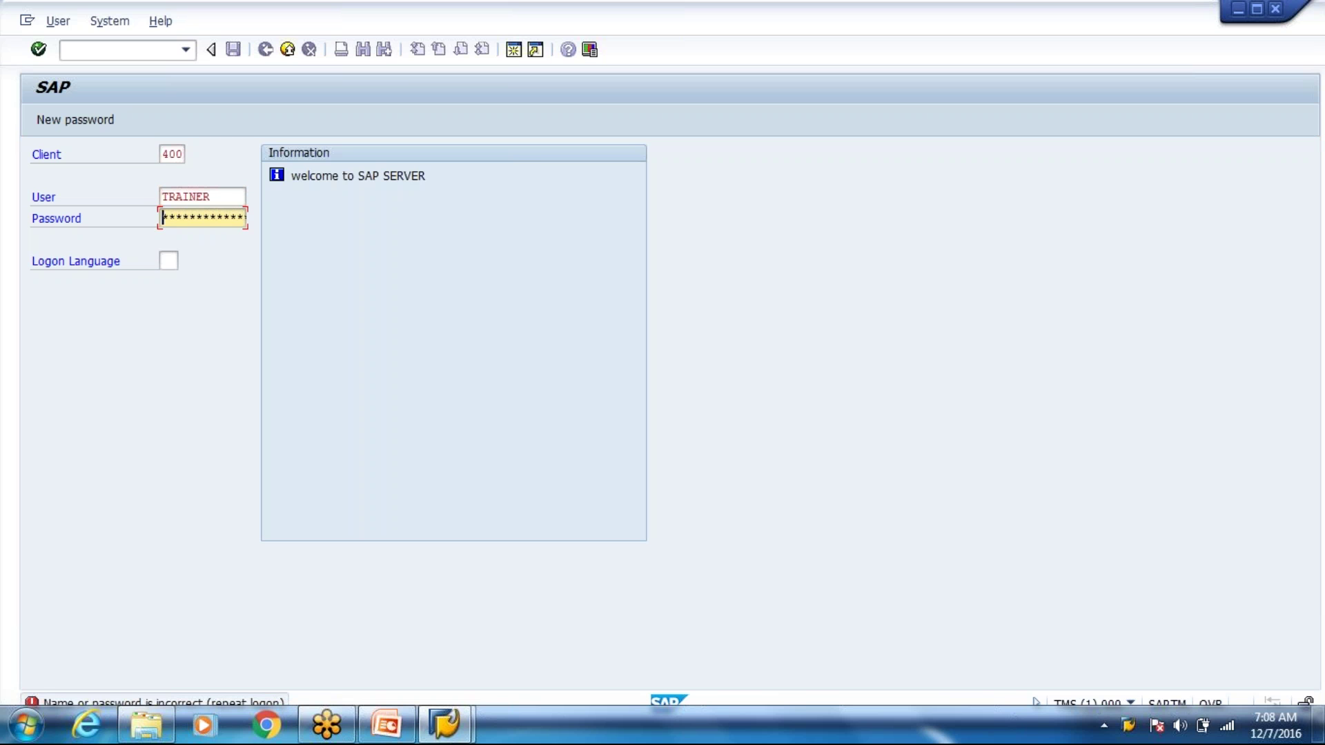
text(*********)
key(Return)
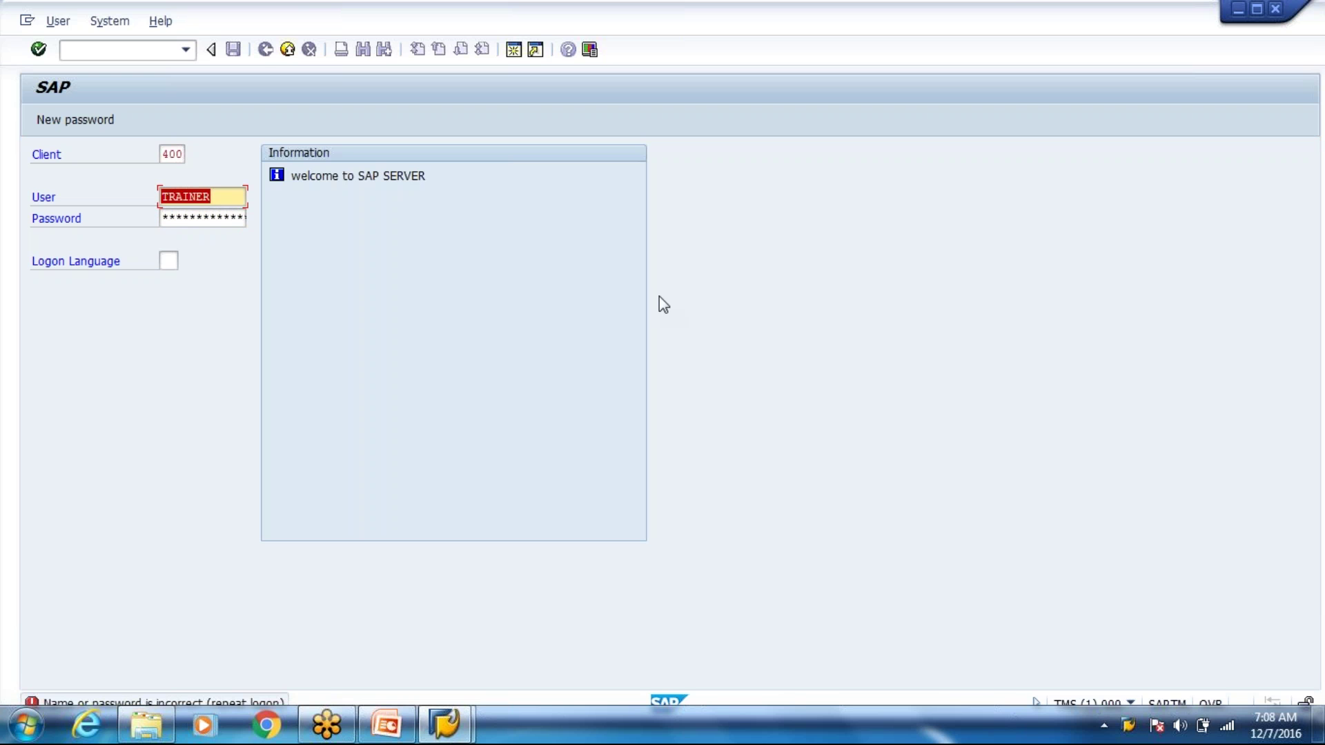
Step: Leave the logon screen and reopen the EWM New connection from SAP Logon
click(288, 49)
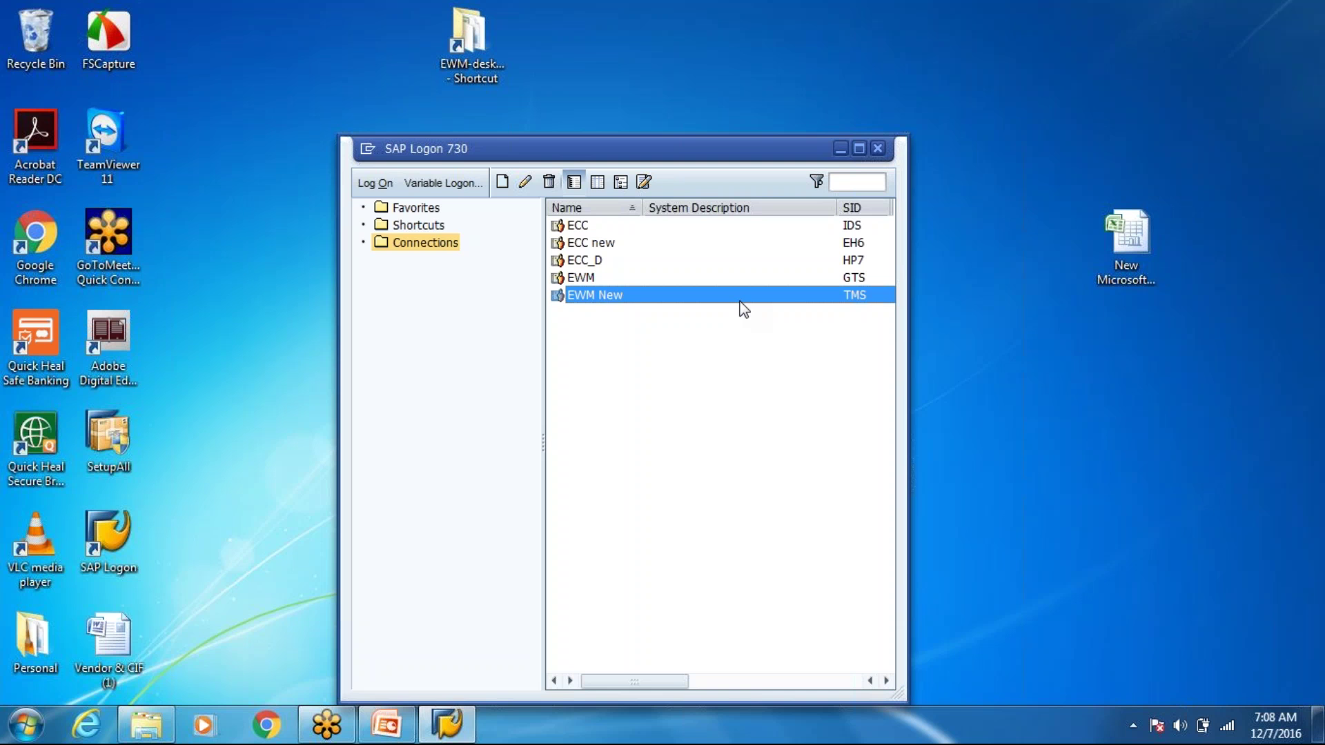
double_click(739, 302)
key(Down)
key(Return)
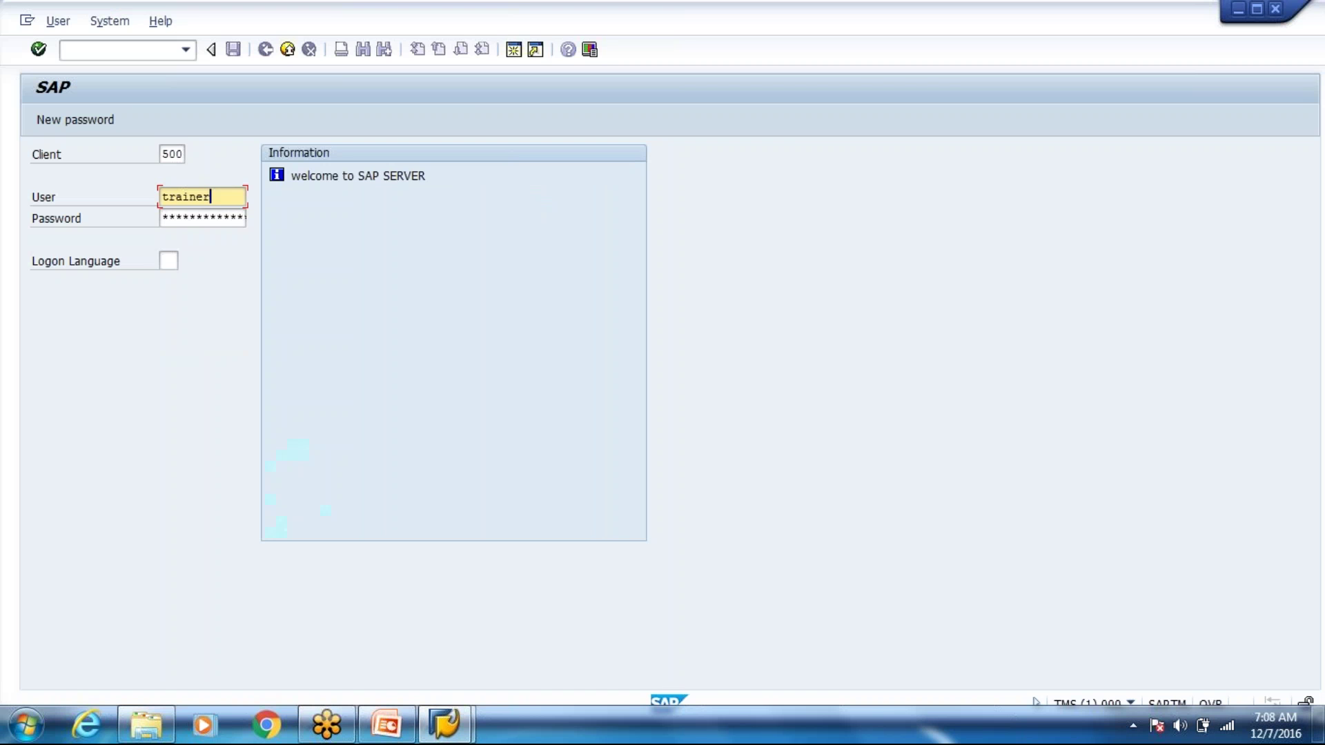
Step: Log on to client 400 with the account password and acknowledge the logon information message
key(Tab)
key(shift+Tab)
key(shift+Tab)
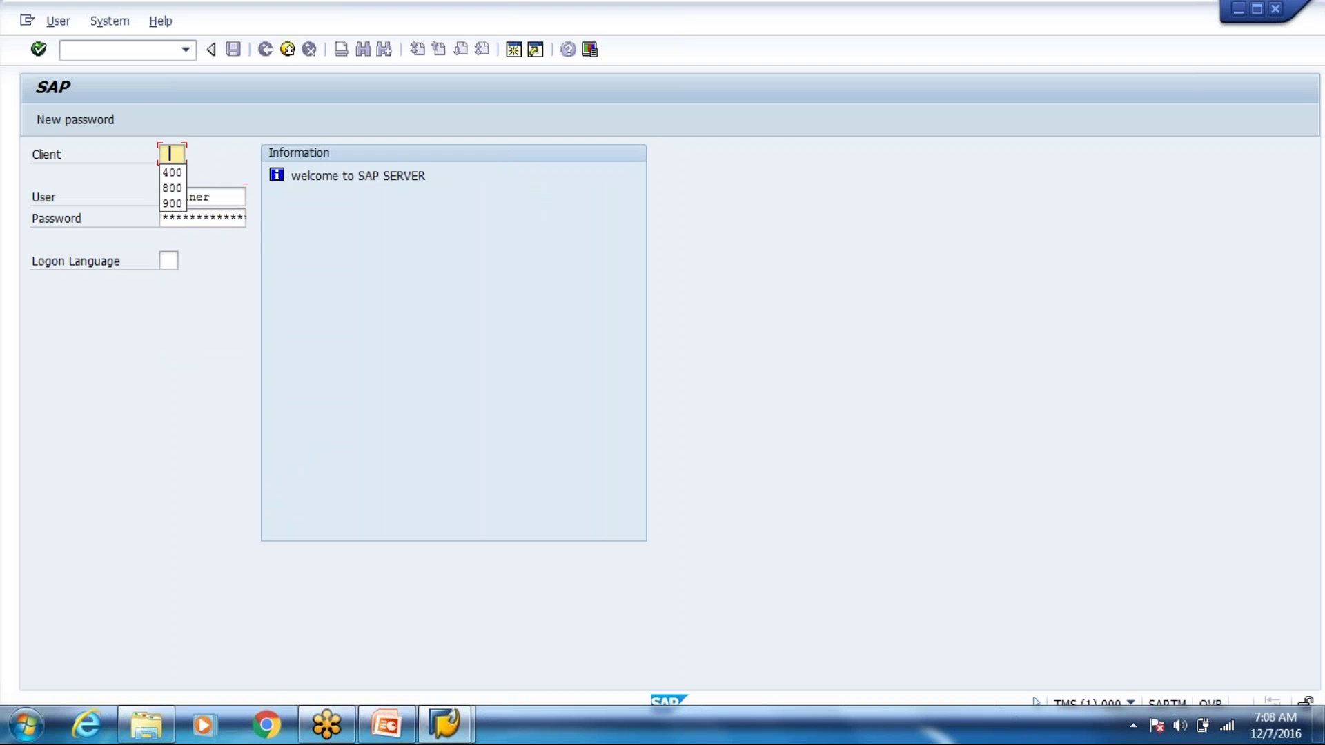
key(Down)
key(Tab)
key(Tab)
text(***)
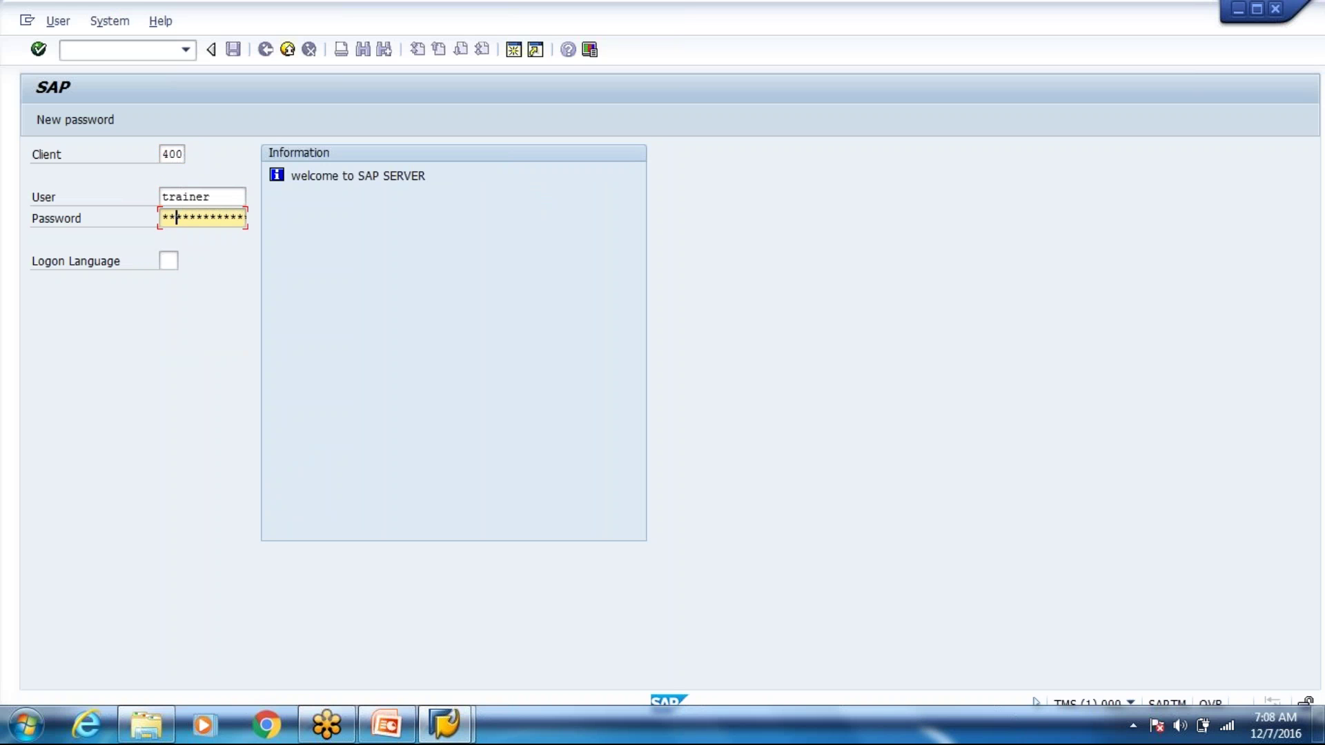
text(******)
key(Return)
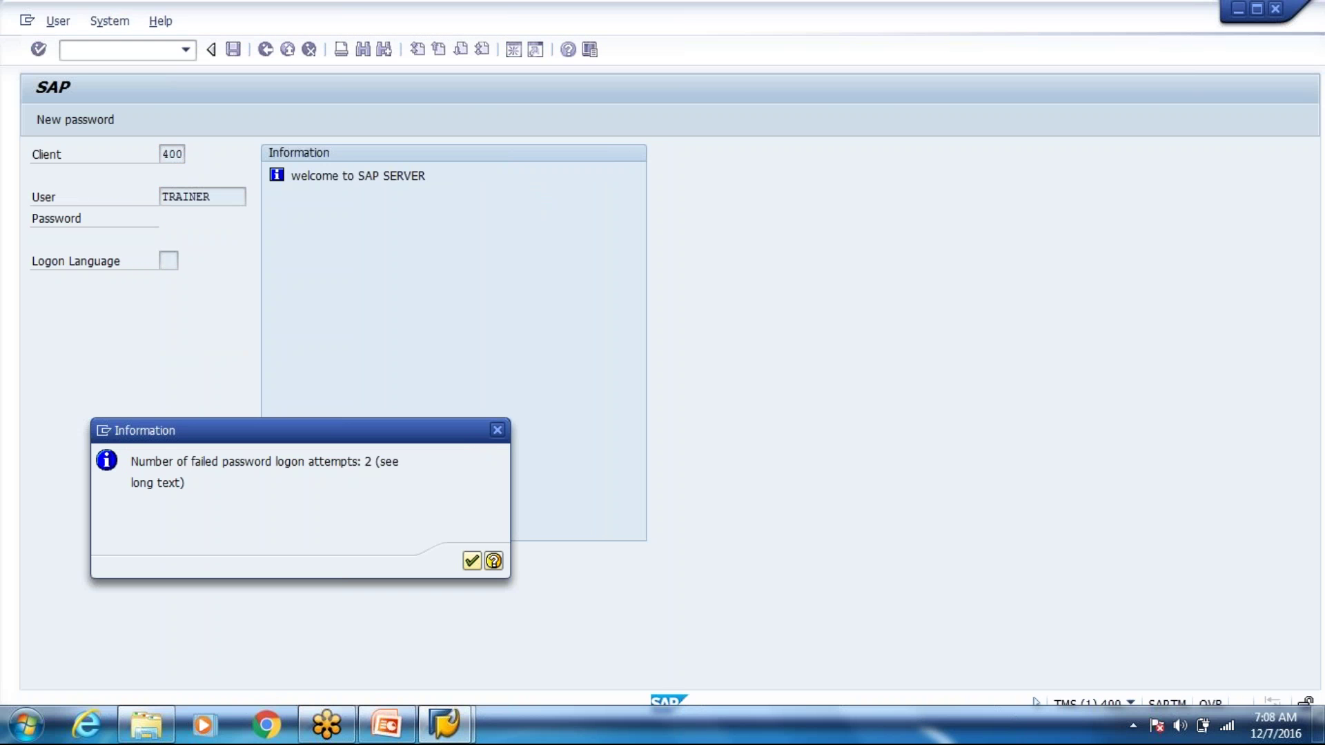
key(Return)
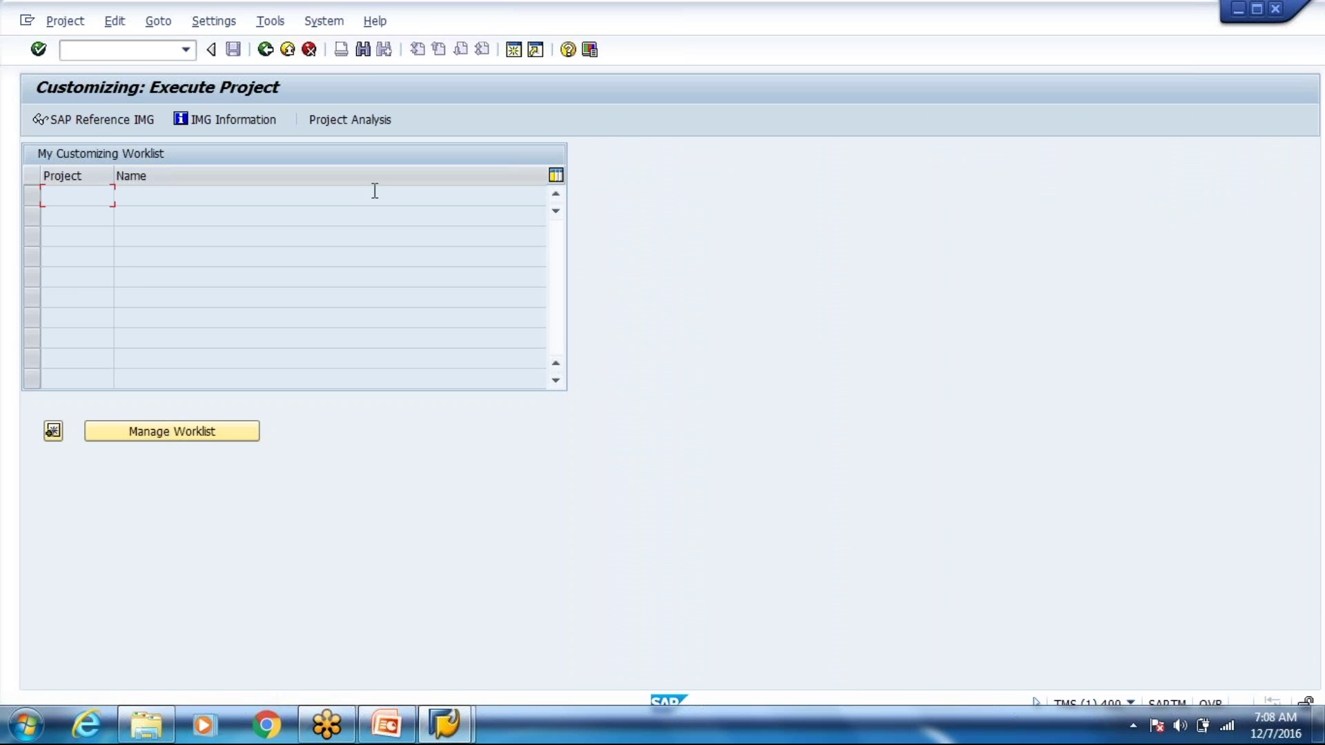
Step: Display the SAP Reference IMG and expand SCM Extended Warehouse Management > Extended Warehouse Management > Cross-Process Settings > Warehouse Order
click(105, 124)
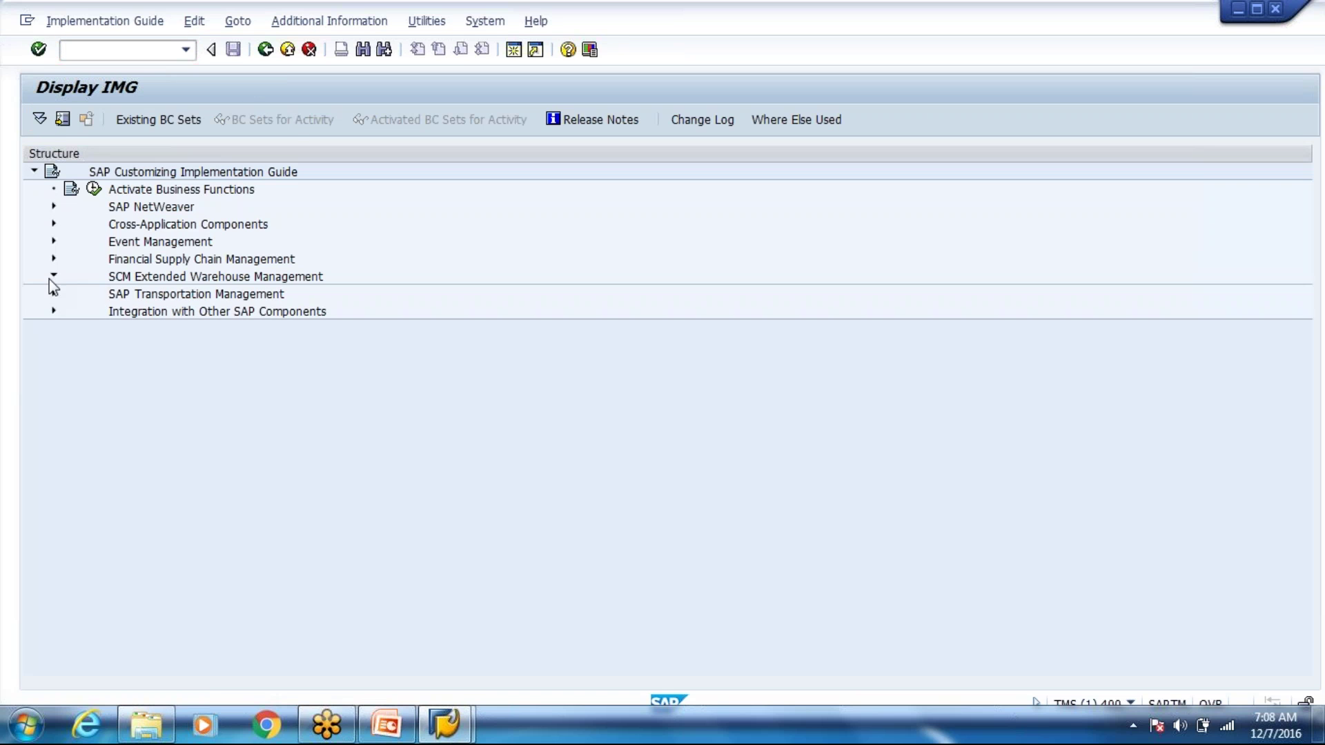
click(53, 276)
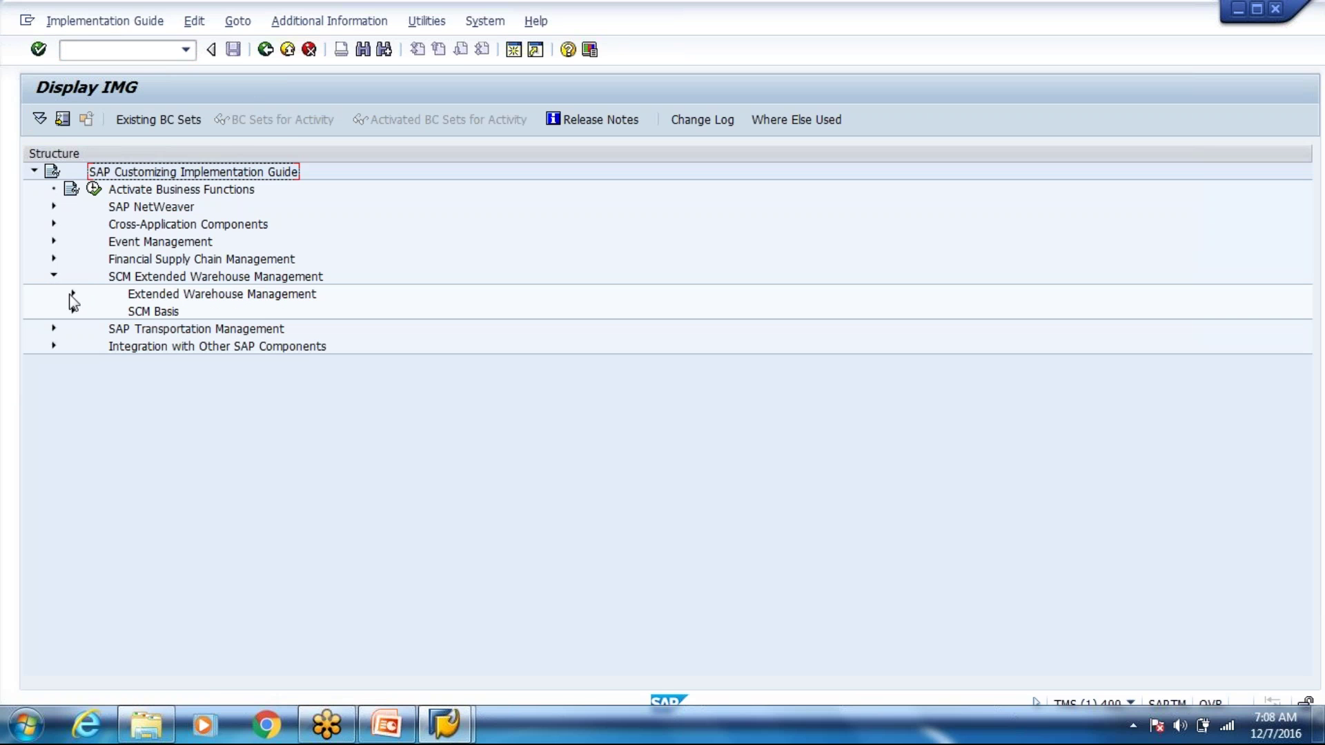
click(72, 294)
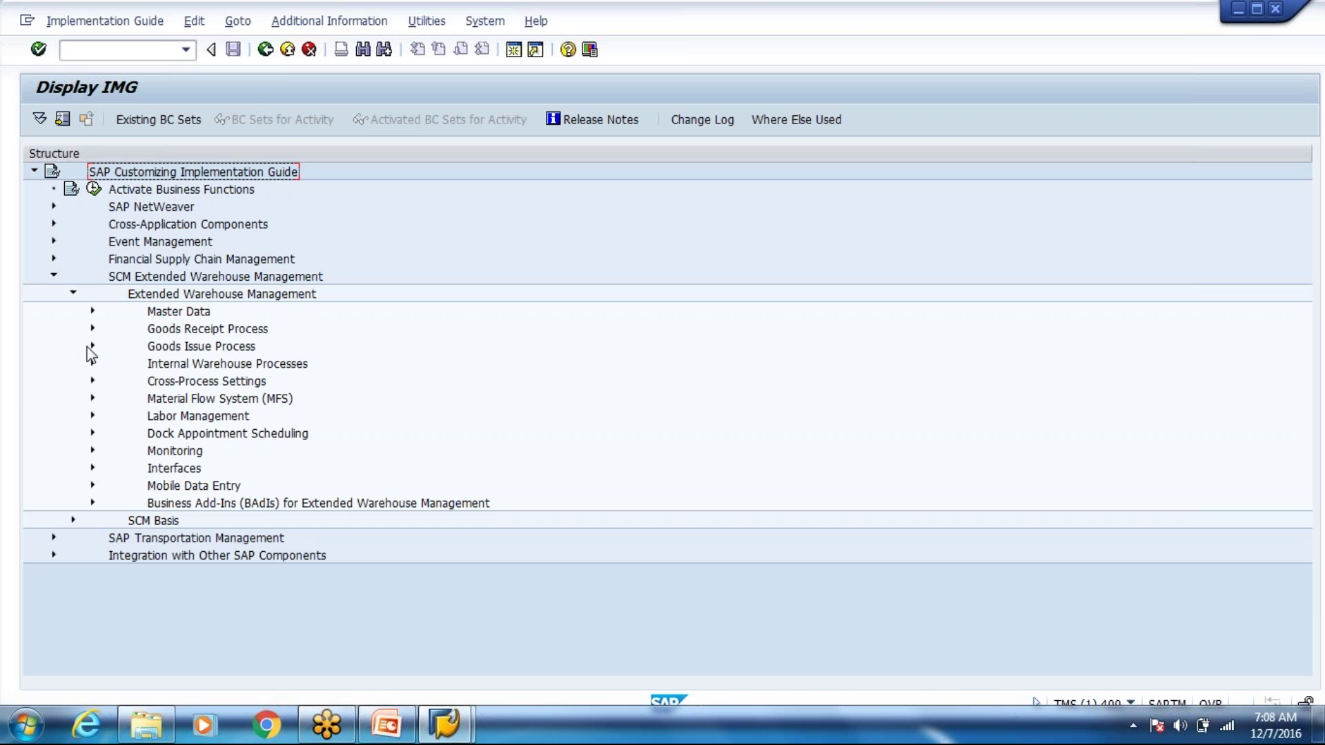
click(92, 382)
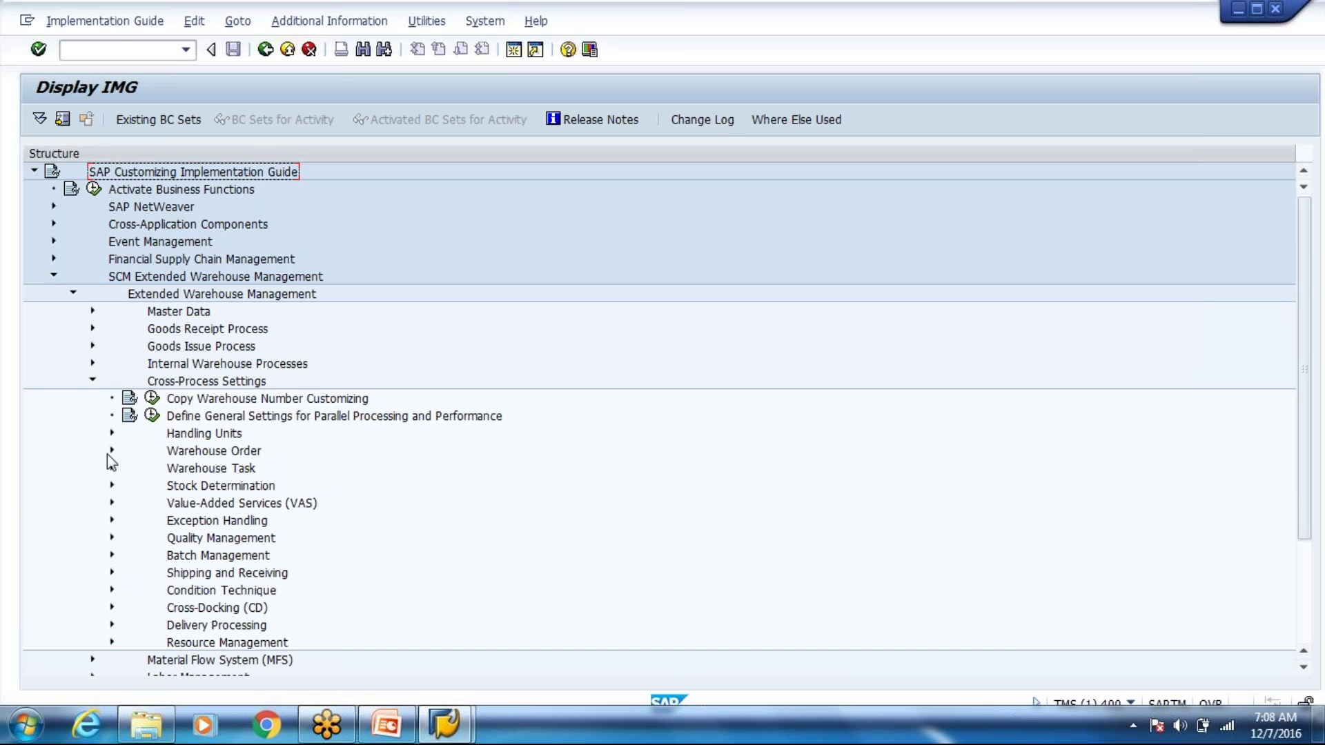
click(111, 452)
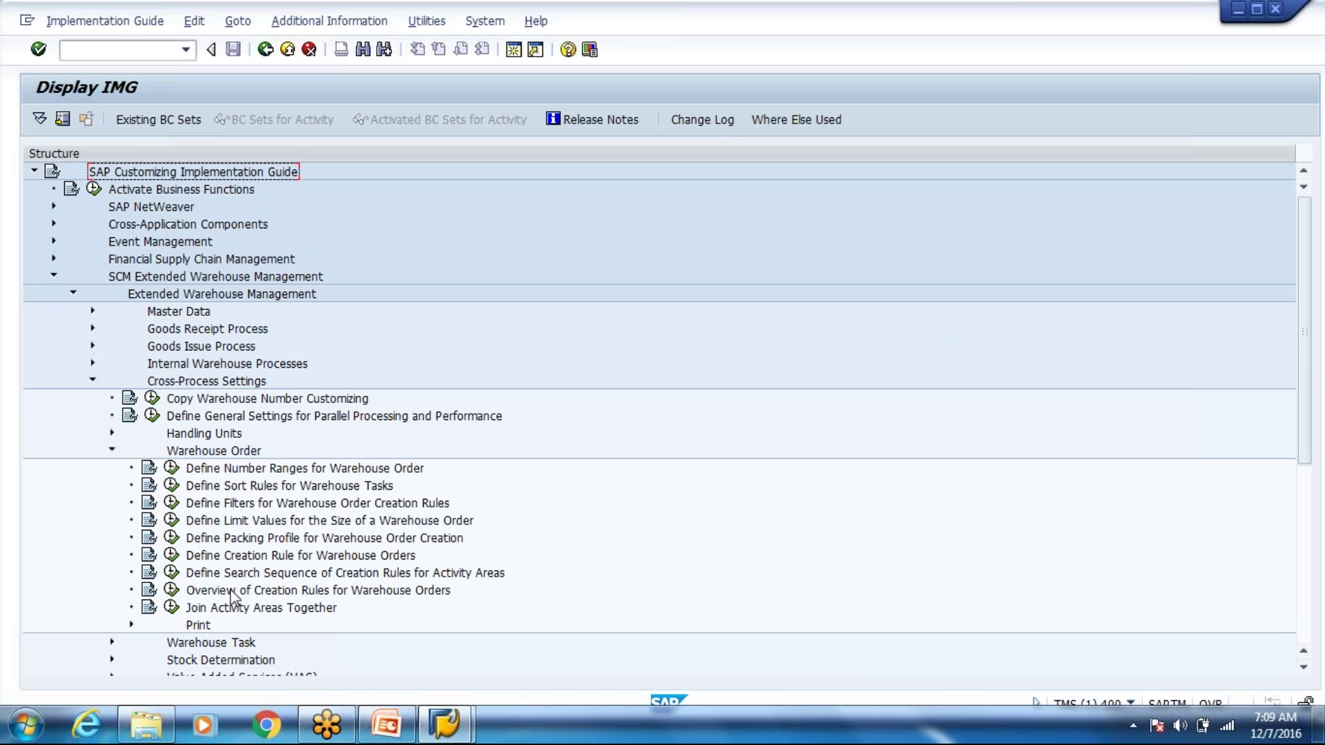
Step: Open the Overview of Creation Rules for Warehouse Orders activity for warehouse number WH80
click(172, 591)
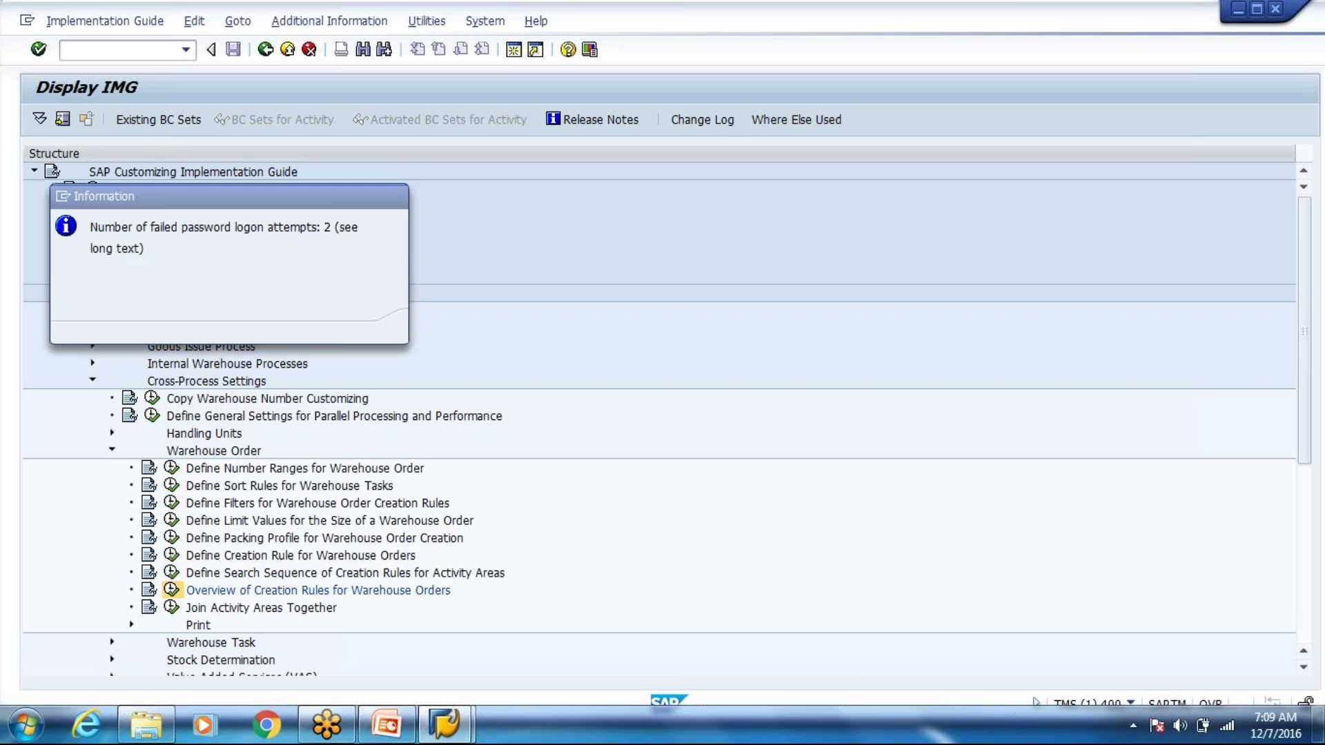
text(Wh80)
key(Return)
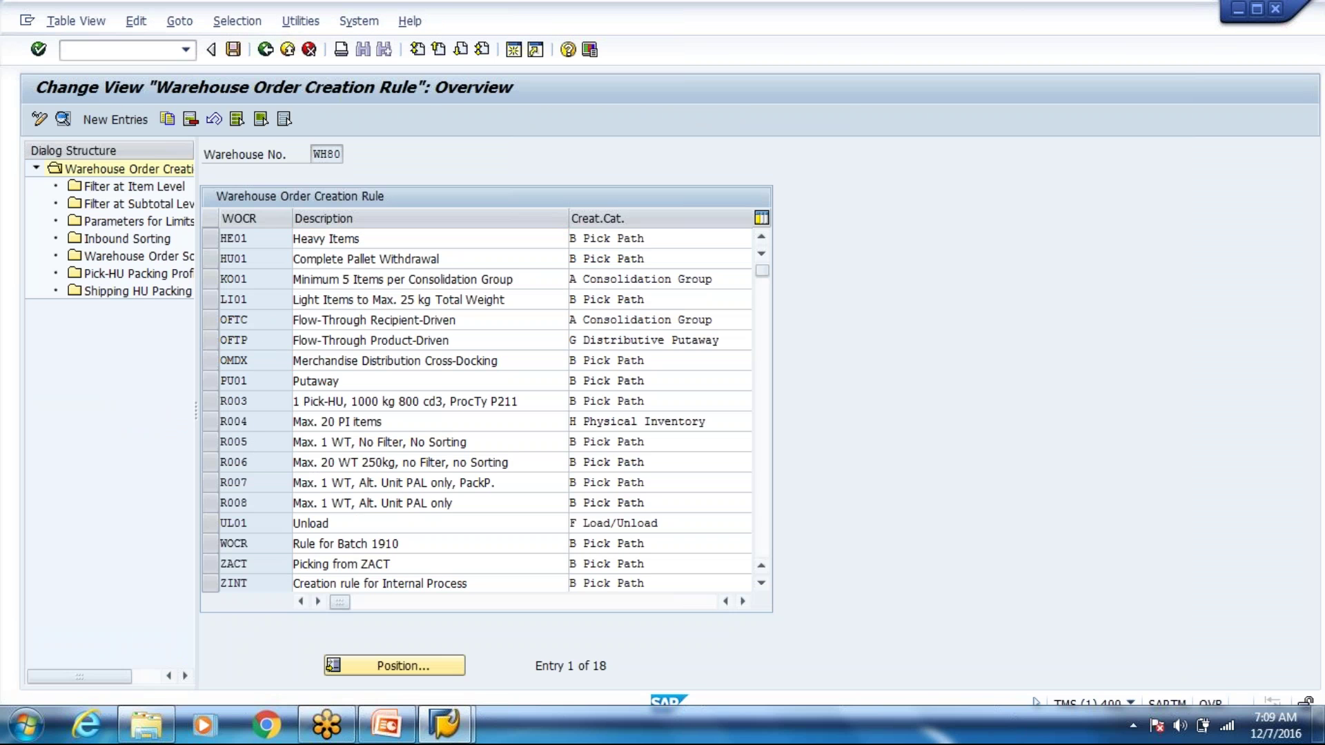
Step: View the details of creation rule OMDX, Merchandise Distribution Cross-Docking, and return to the IMG structure
double_click(368, 360)
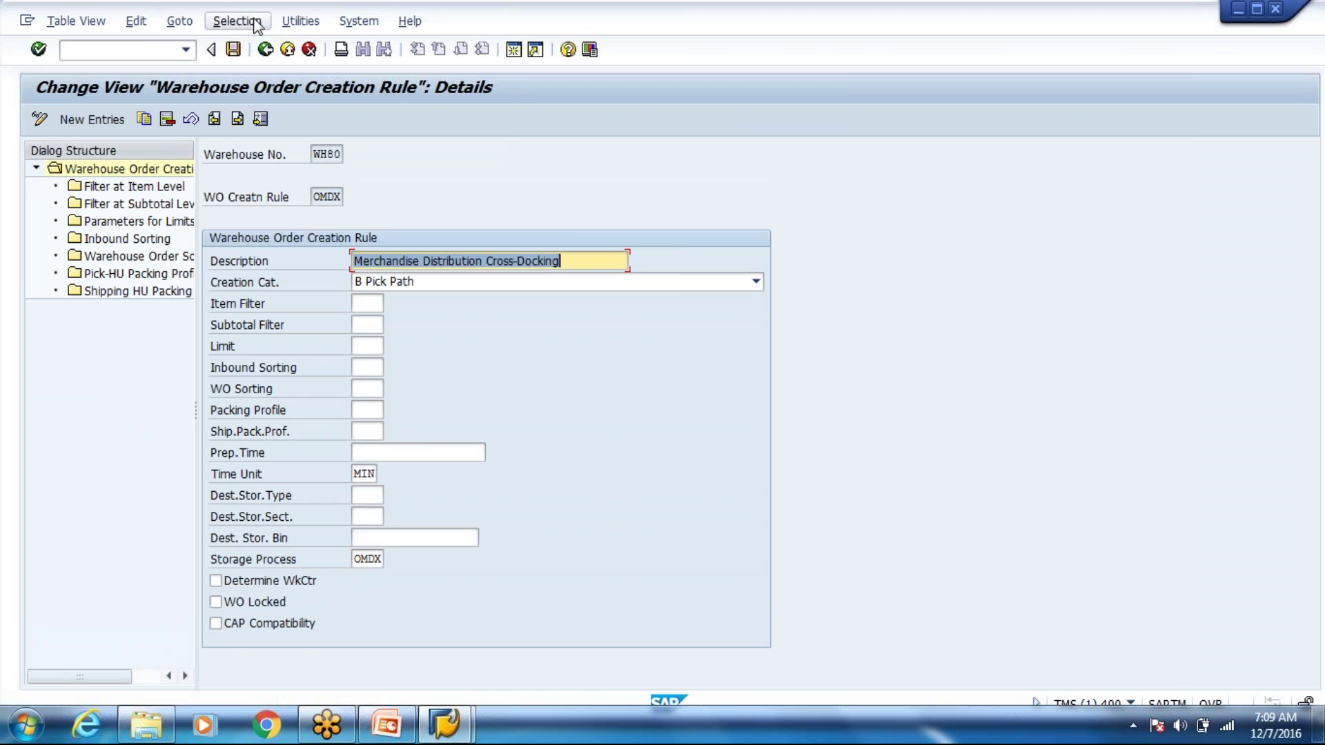
click(265, 50)
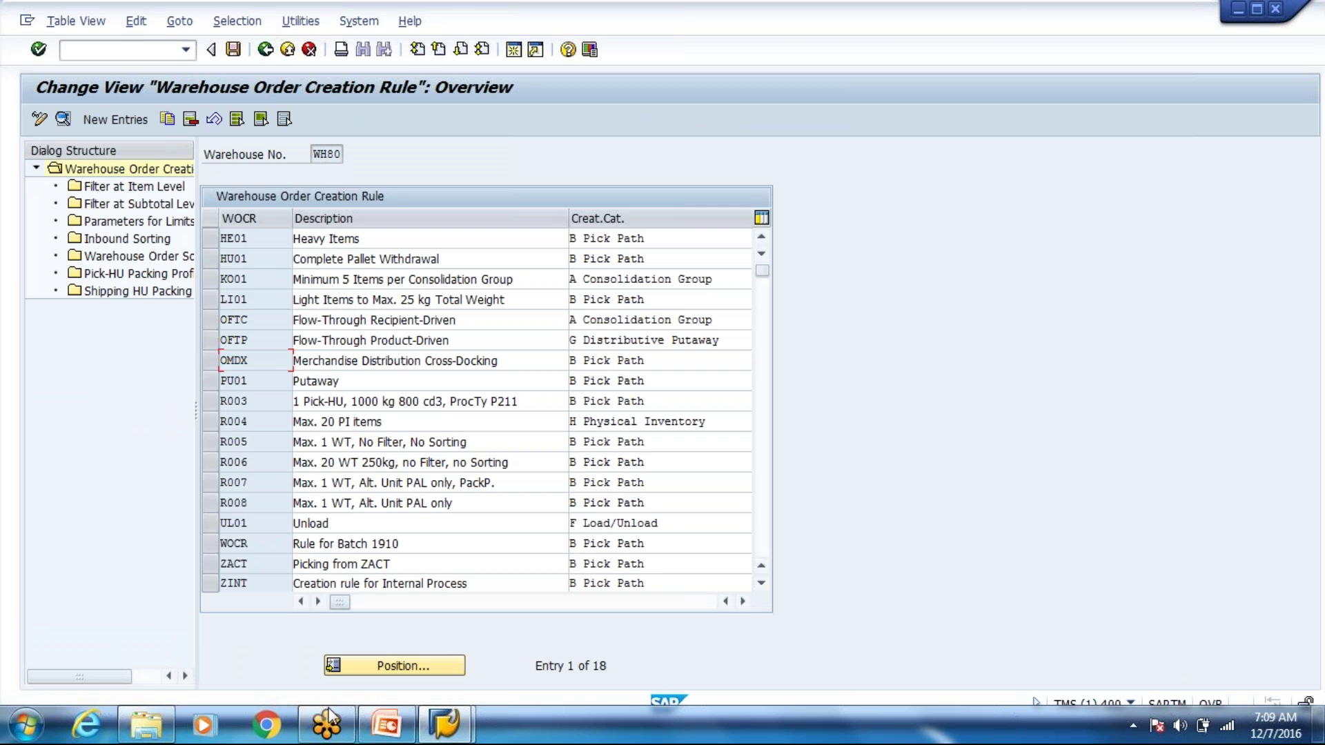
click(974, 33)
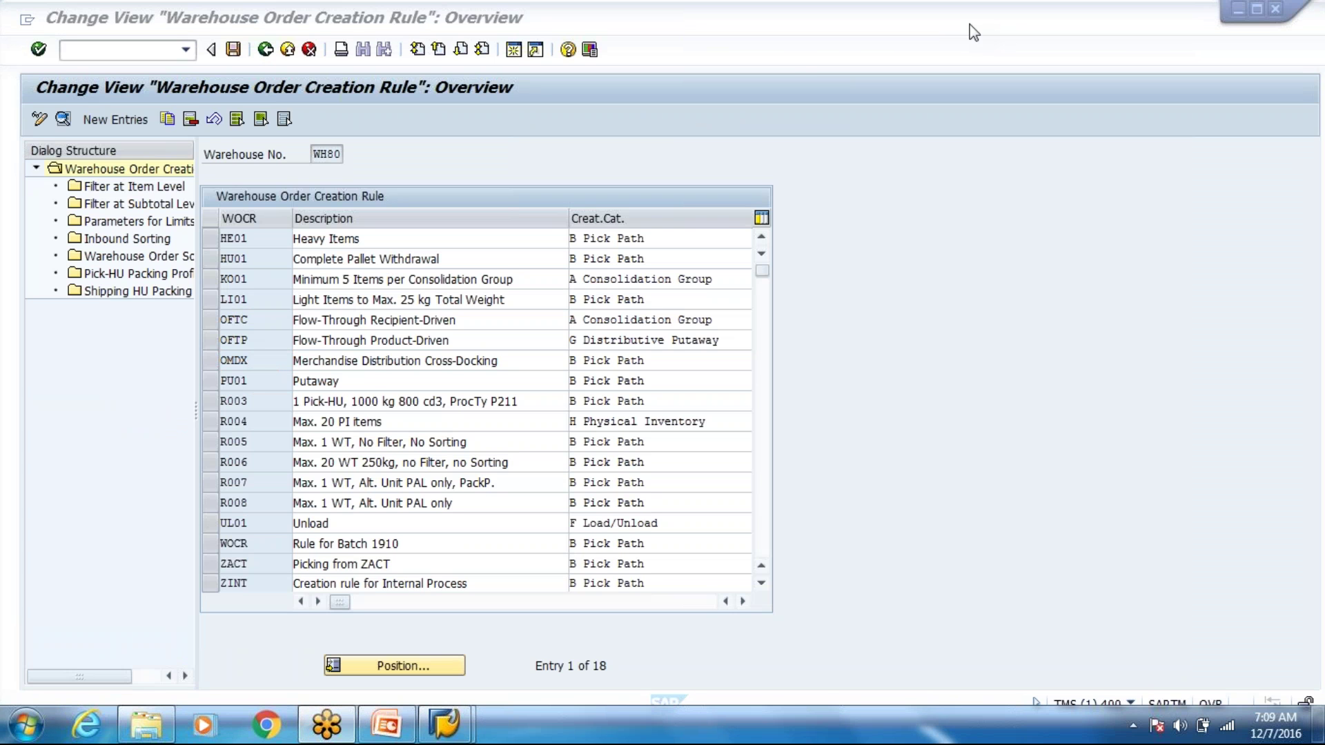
click(272, 52)
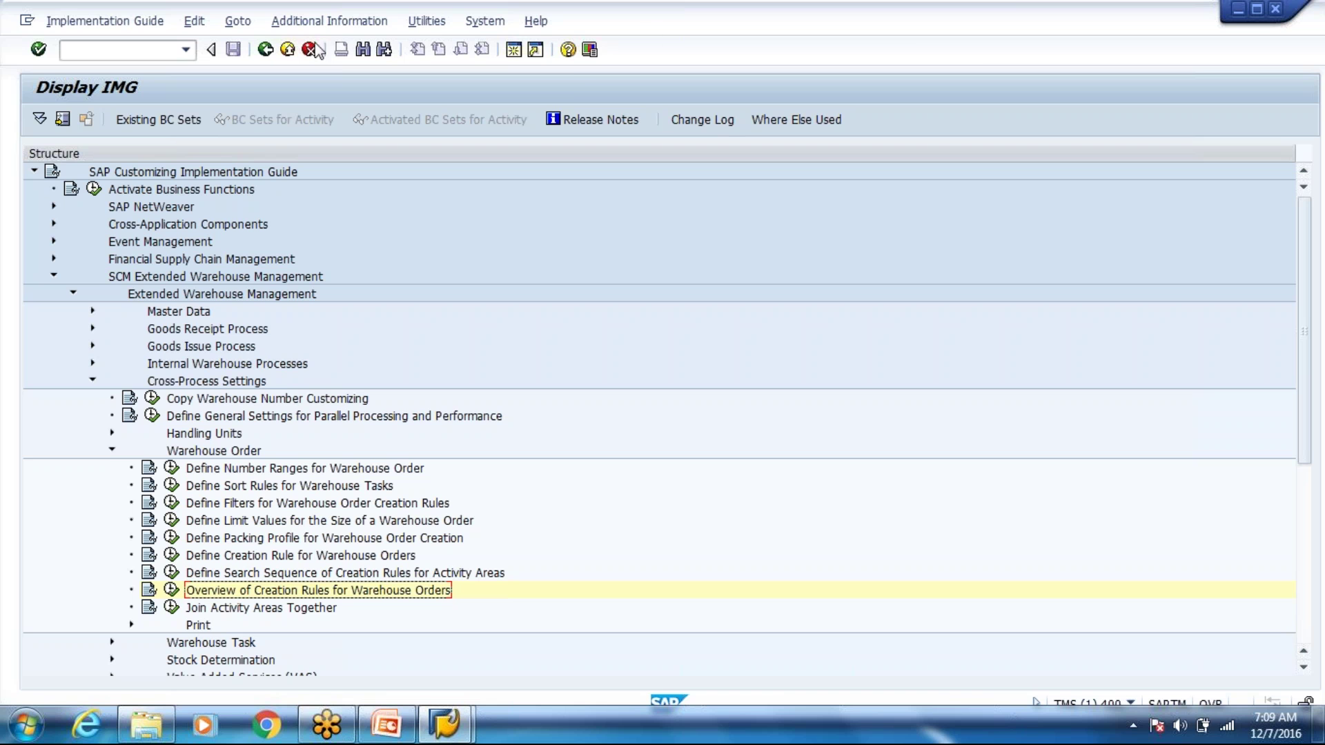
Step: Open the Define Search Sequence of Creation Rules for Activity Areas activity and position the table at the WH80 entries
click(965, 34)
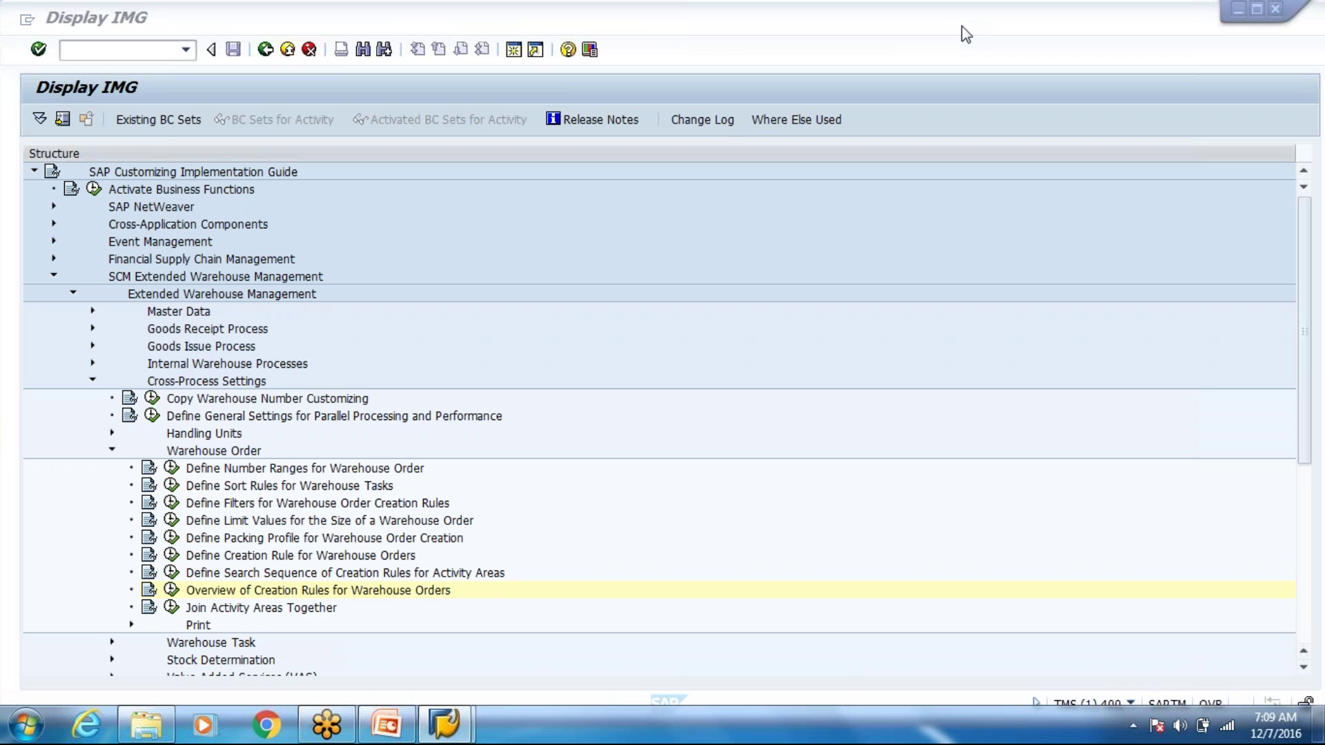
click(253, 597)
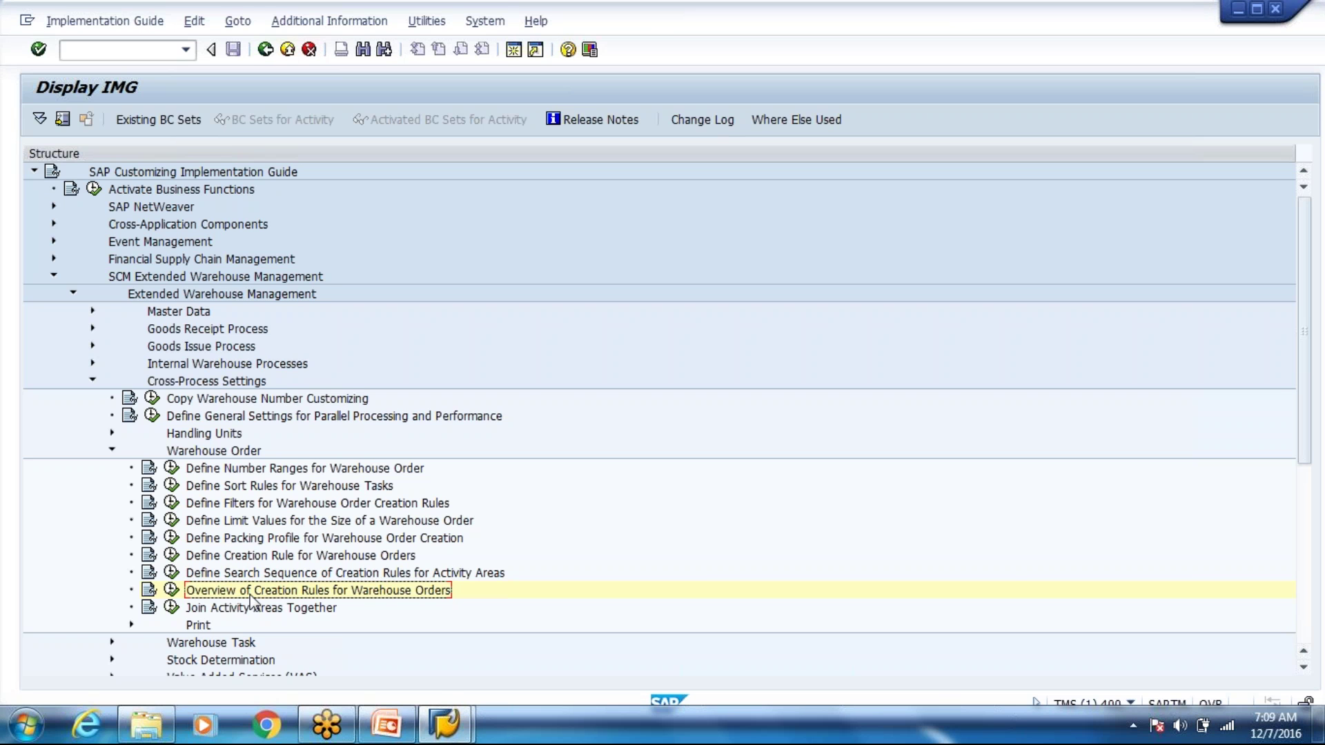
click(193, 576)
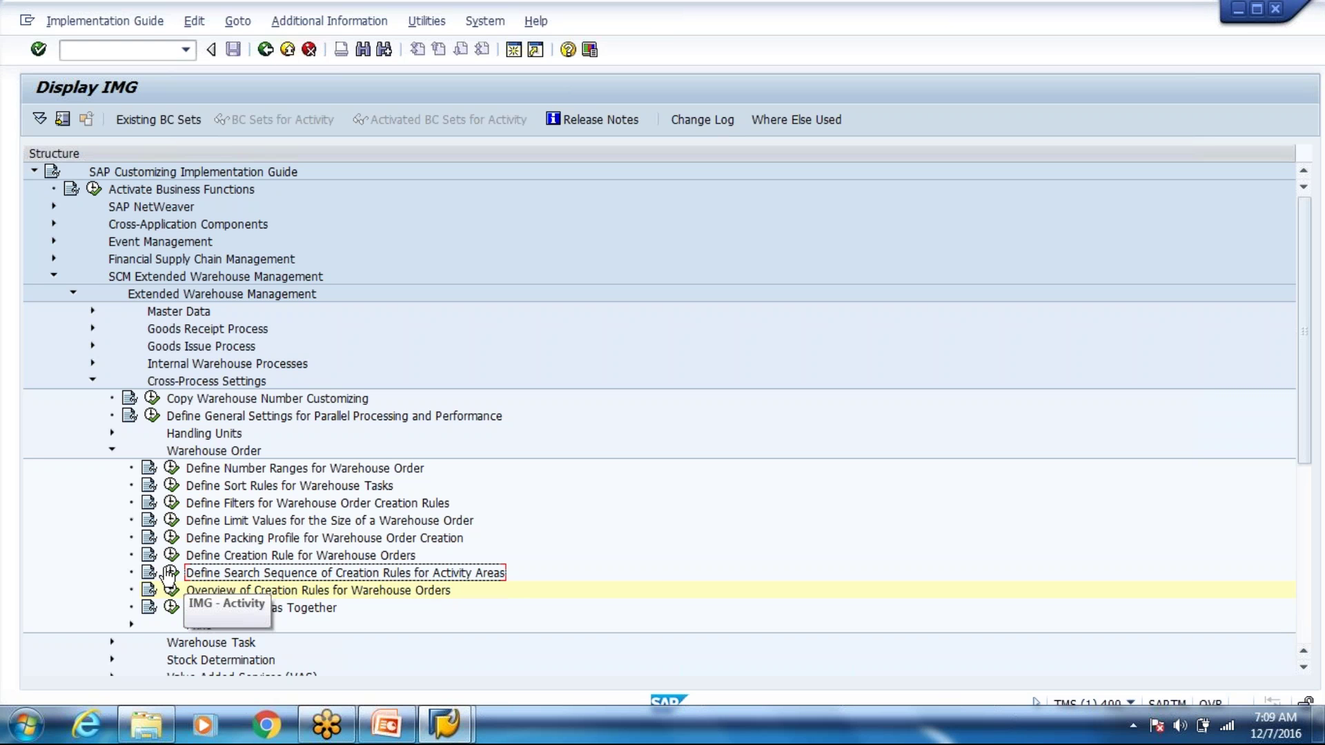
click(170, 574)
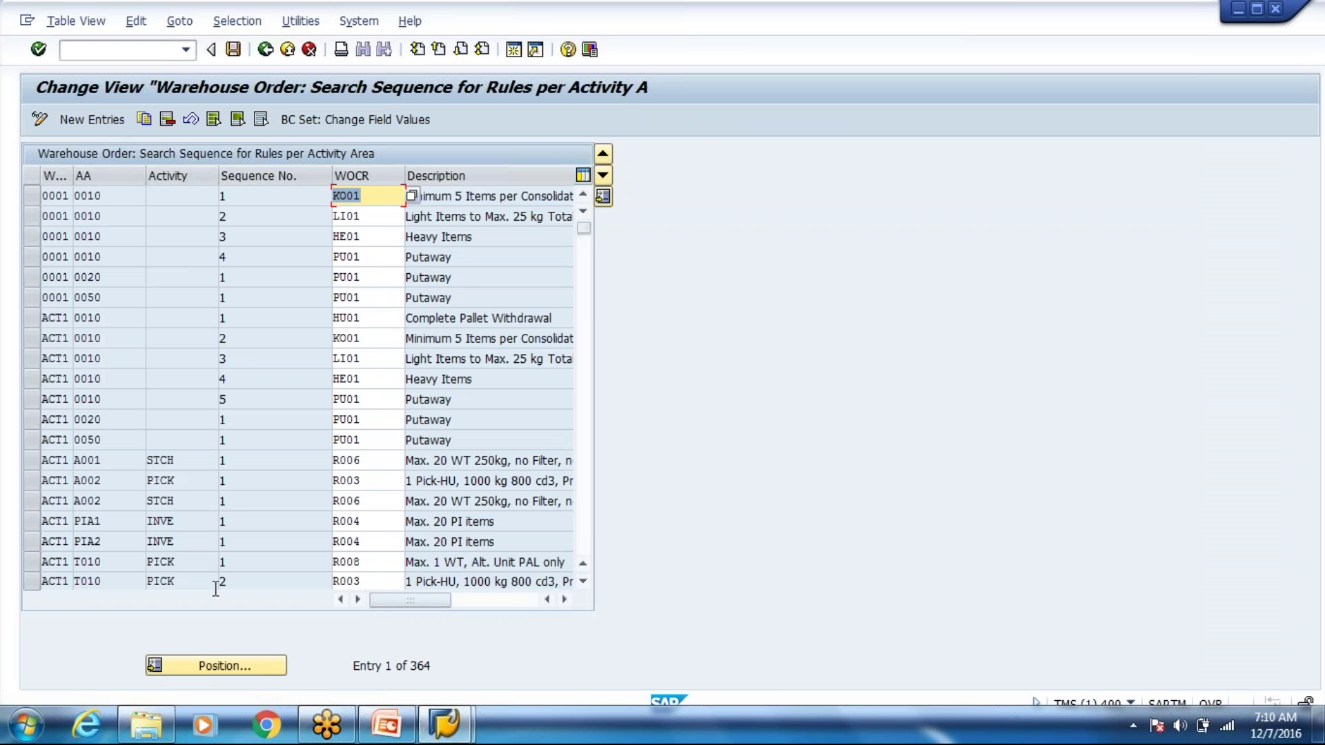
click(220, 659)
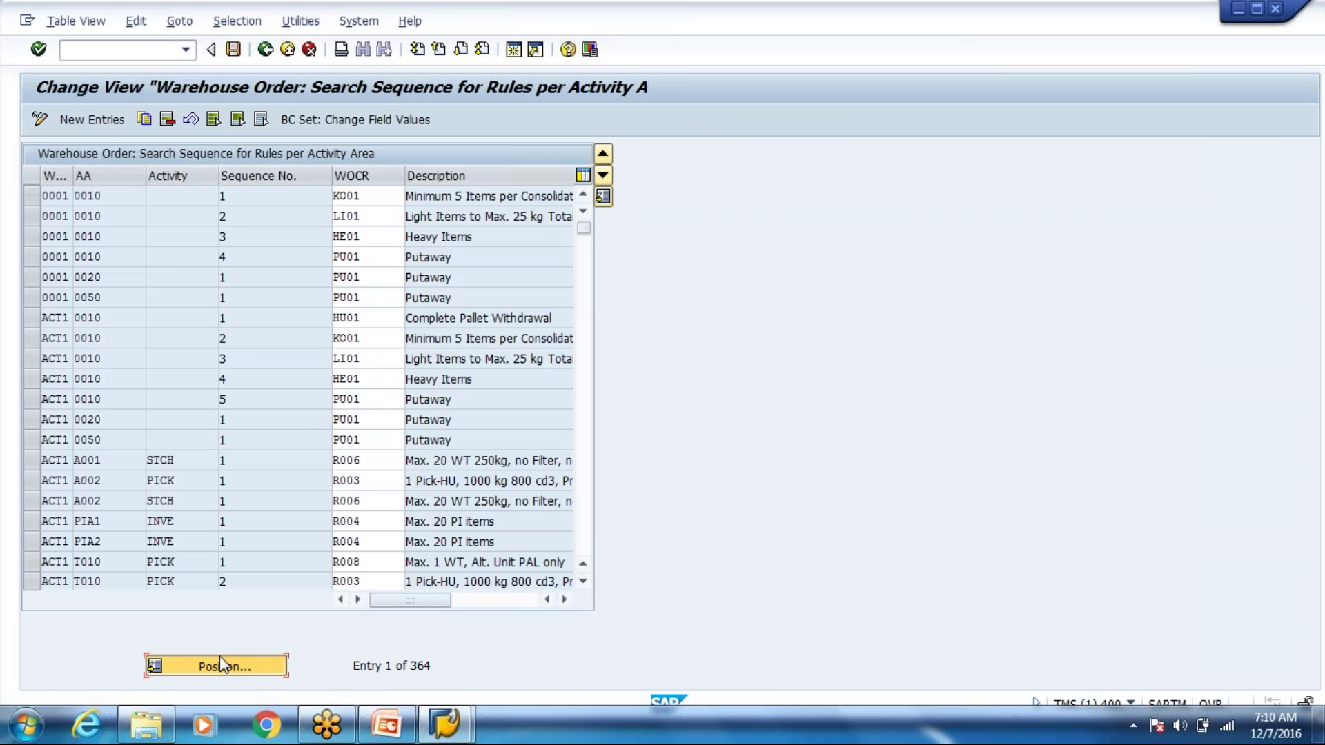
key(Return)
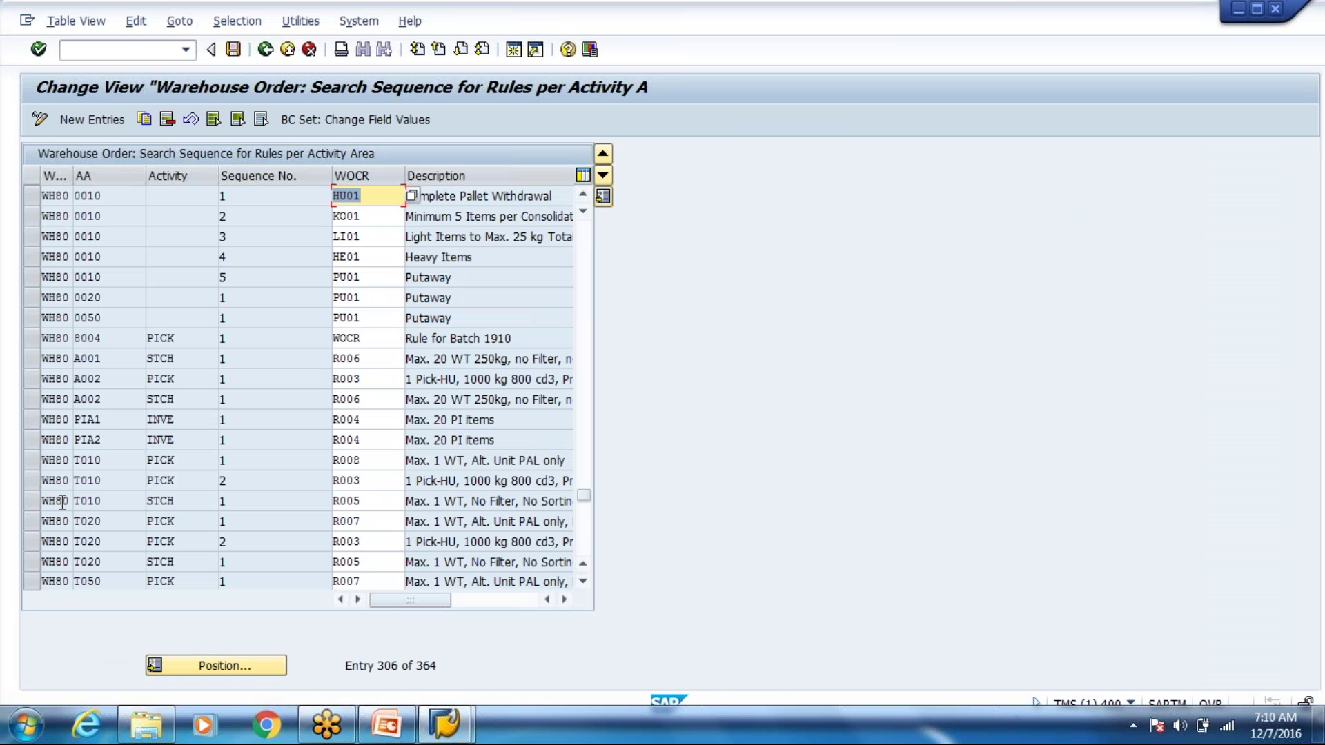
Step: Select only the WH80 entry for activity area 8004 with activity PICK and start copying it
click(28, 464)
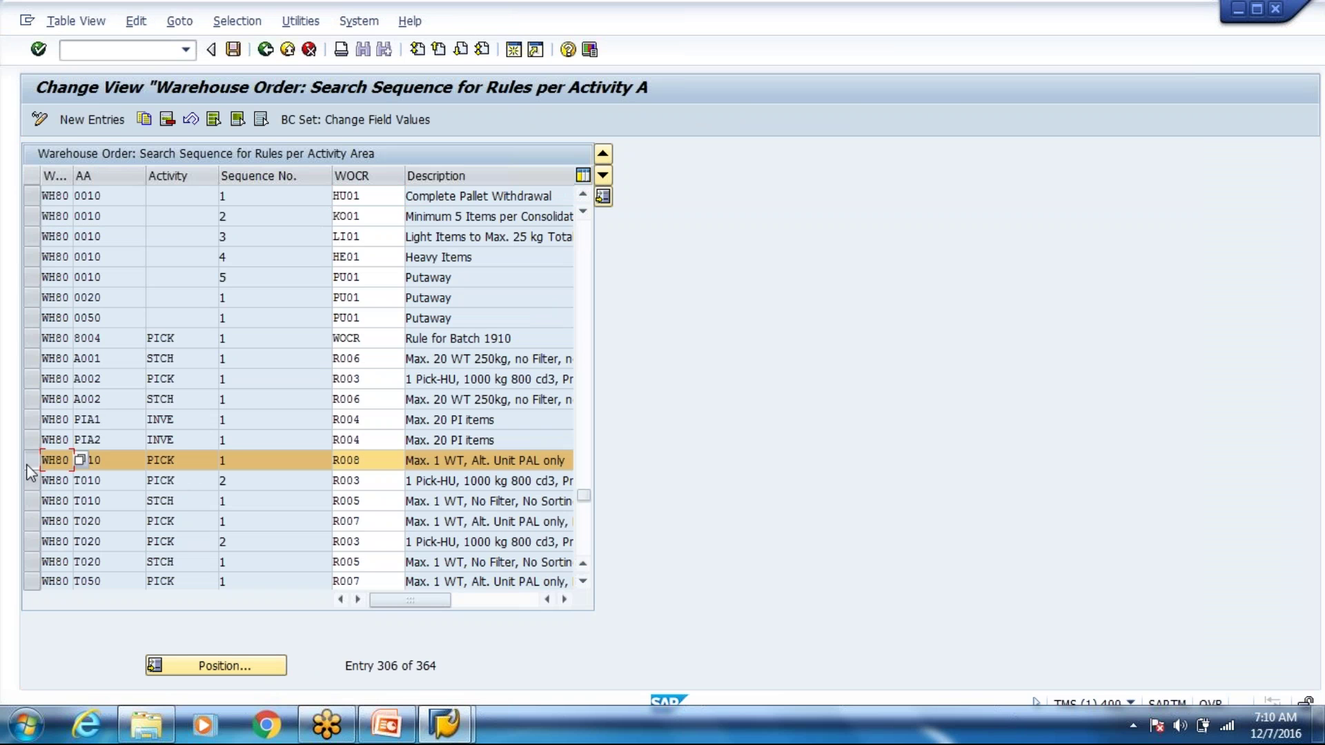
click(34, 339)
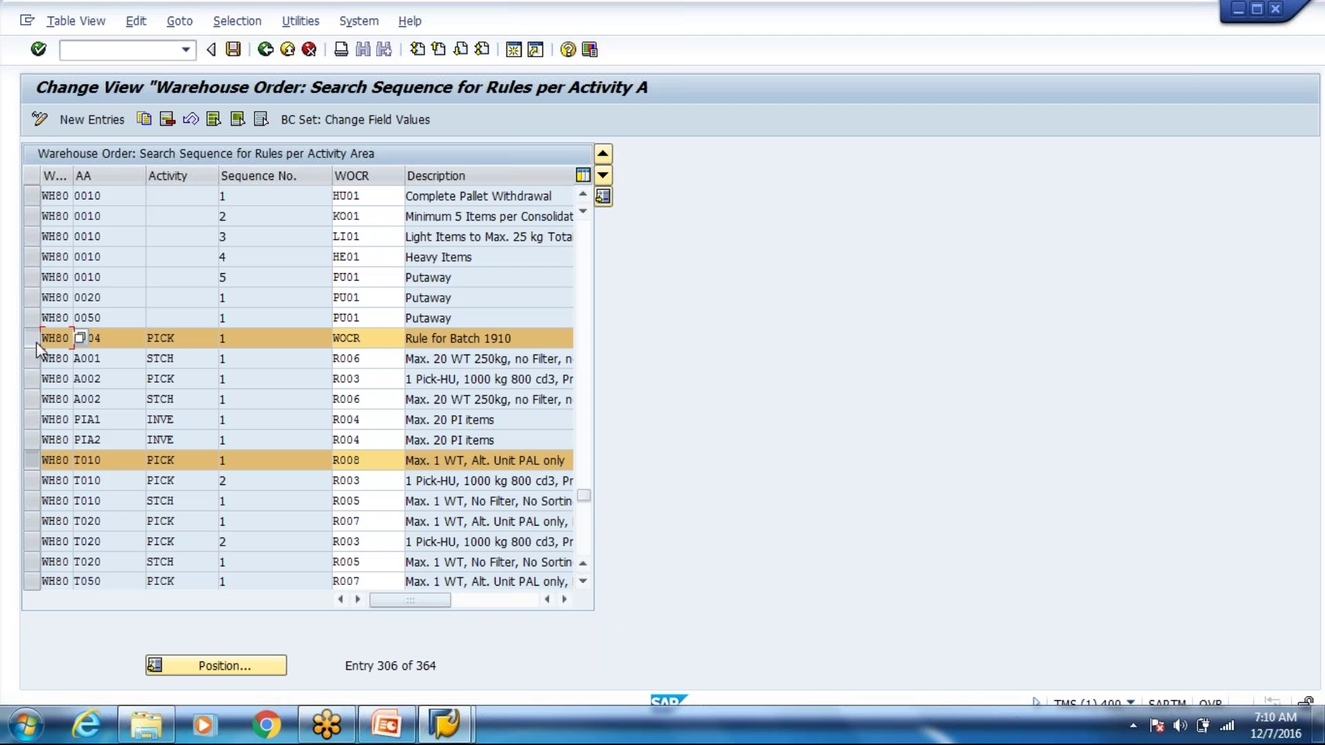
click(31, 462)
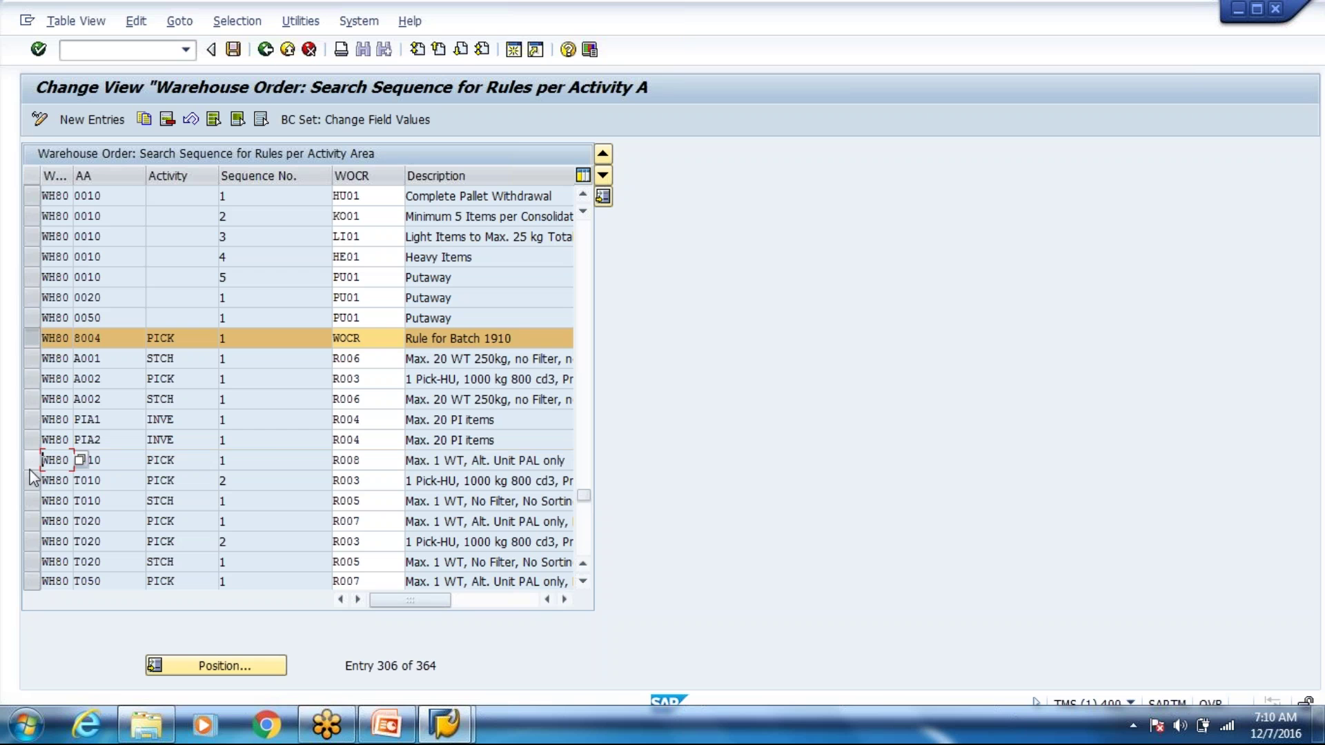
click(370, 339)
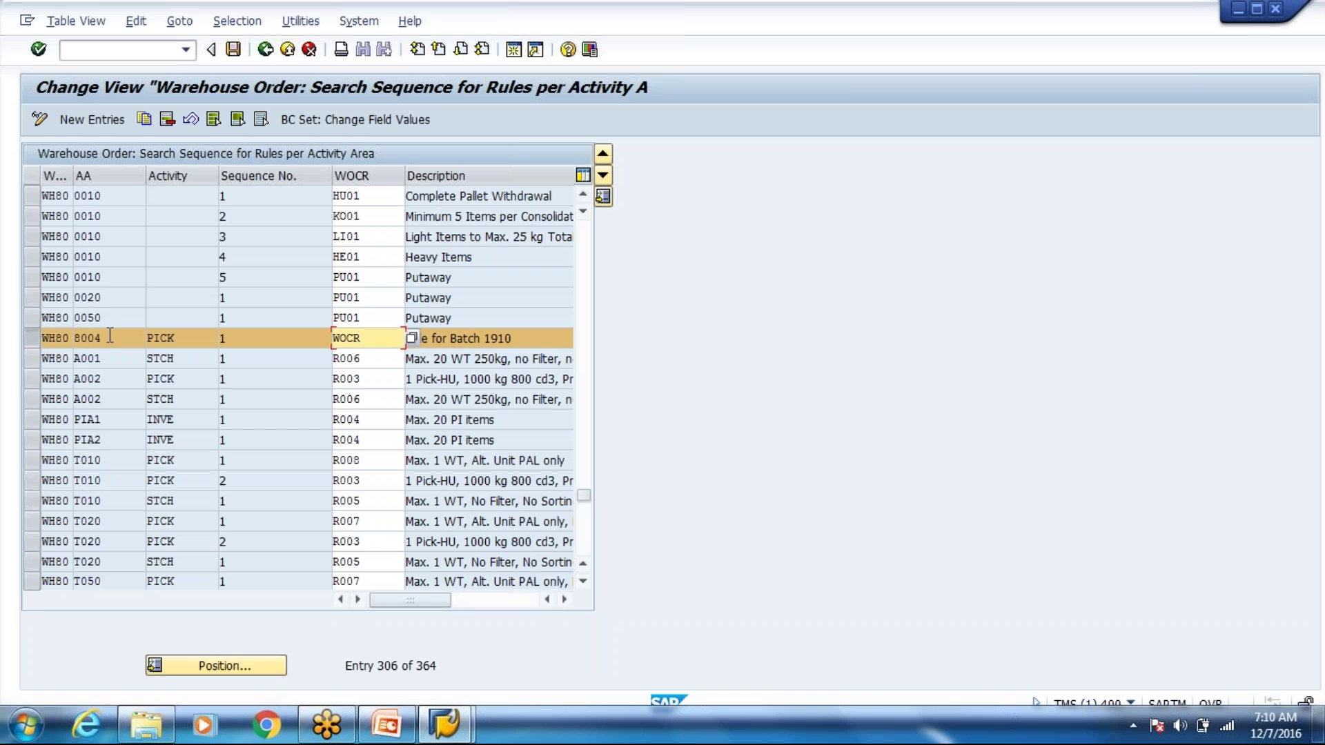
click(110, 336)
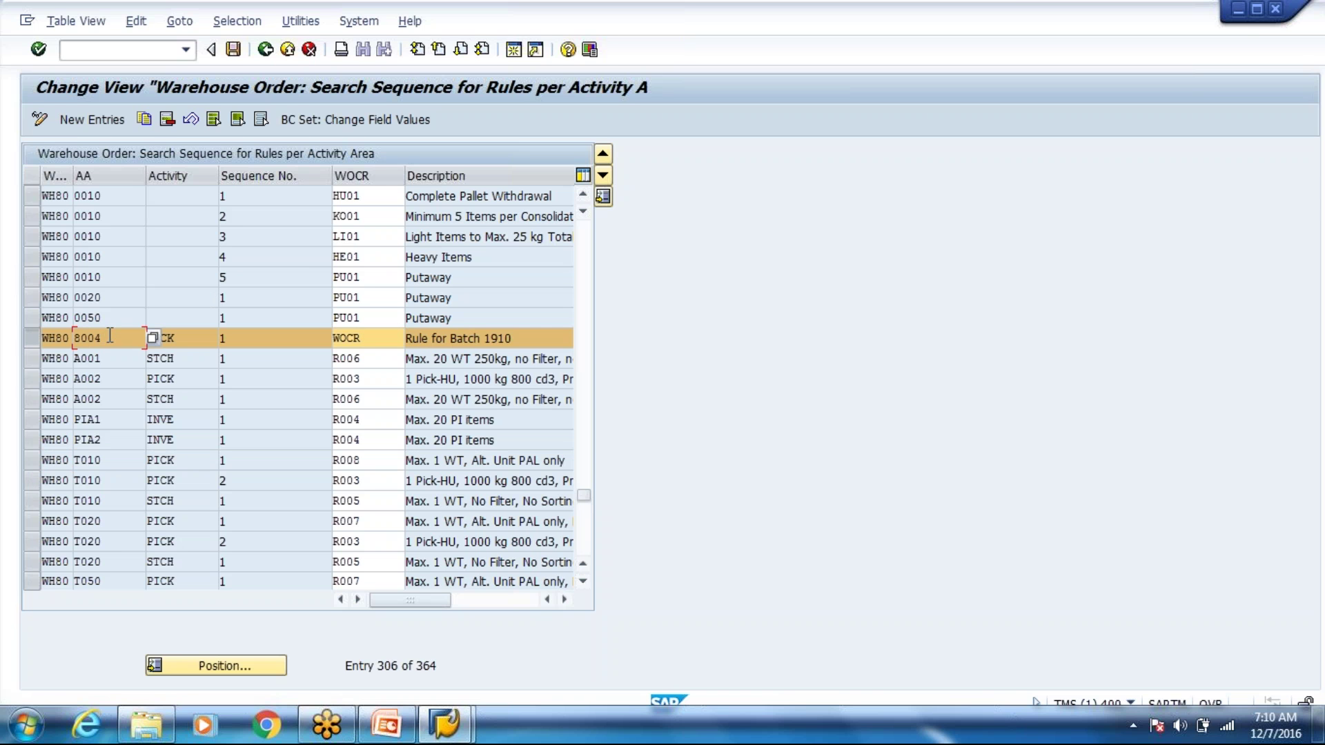
click(145, 120)
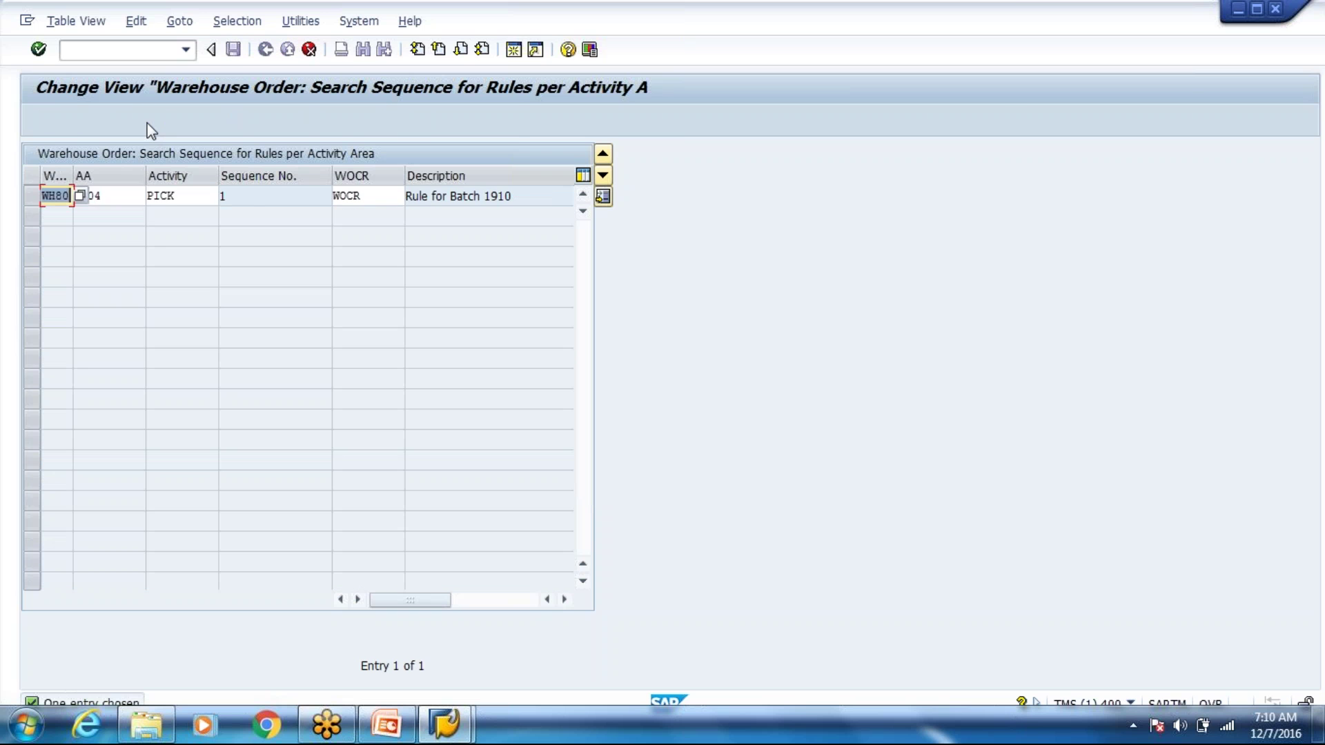
Step: Assign creation rule HU01, Complete Pallet Withdrawal, to the copied WH80 entry for activity area 8004 with activity PICK and confirm the copy
key(Tab)
key(Tab)
key(Tab)
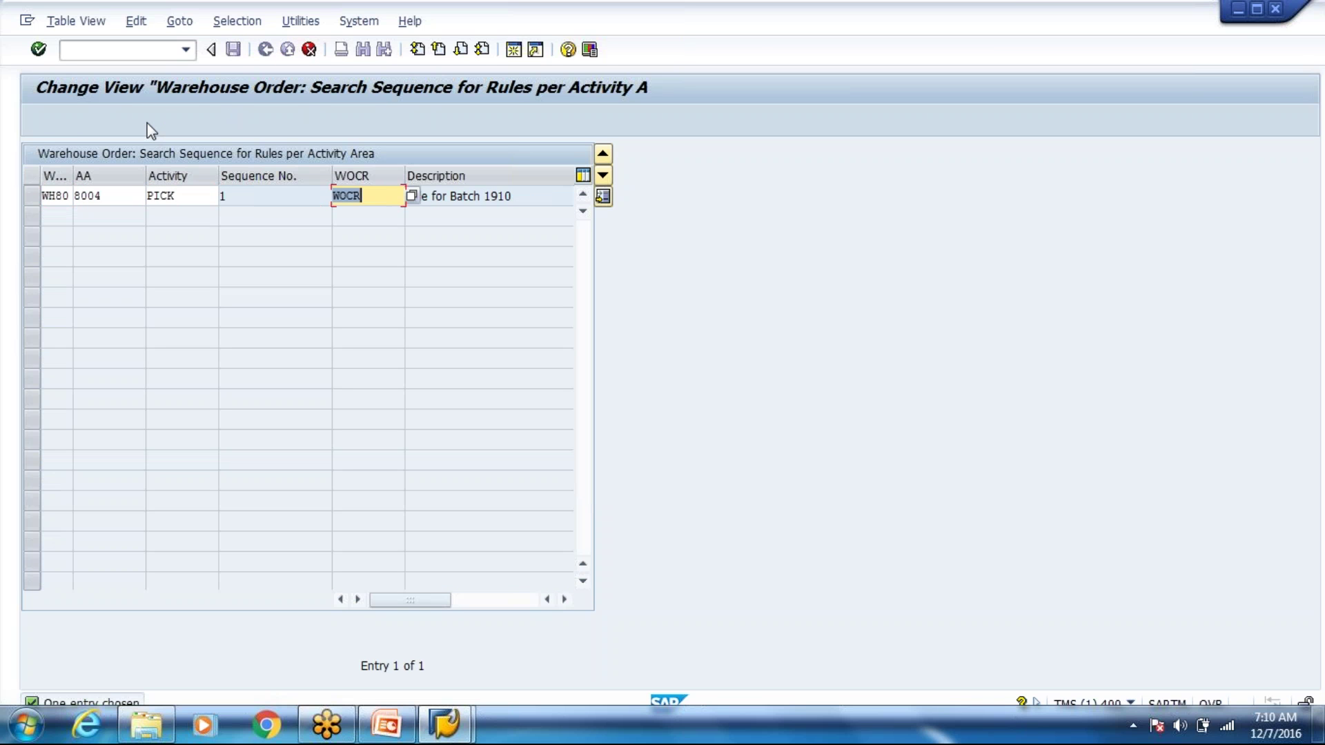
click(412, 201)
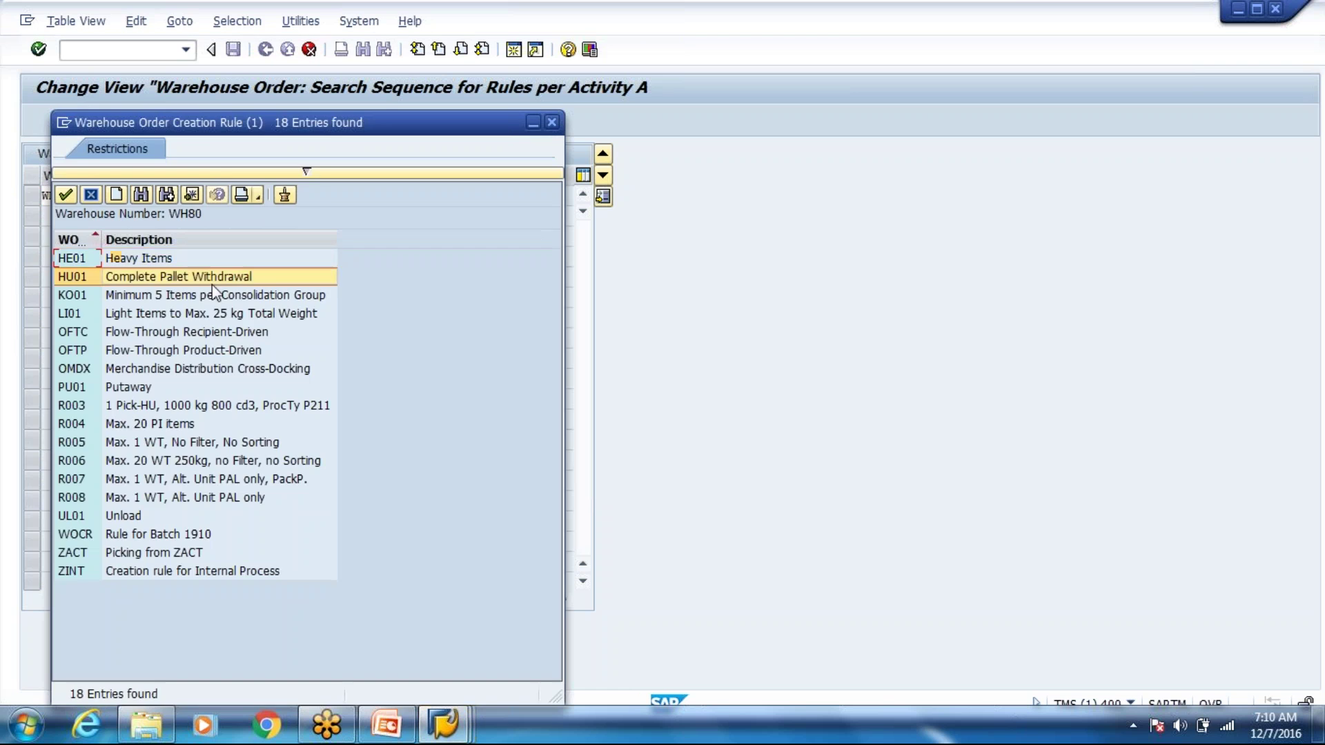
double_click(221, 273)
key(Return)
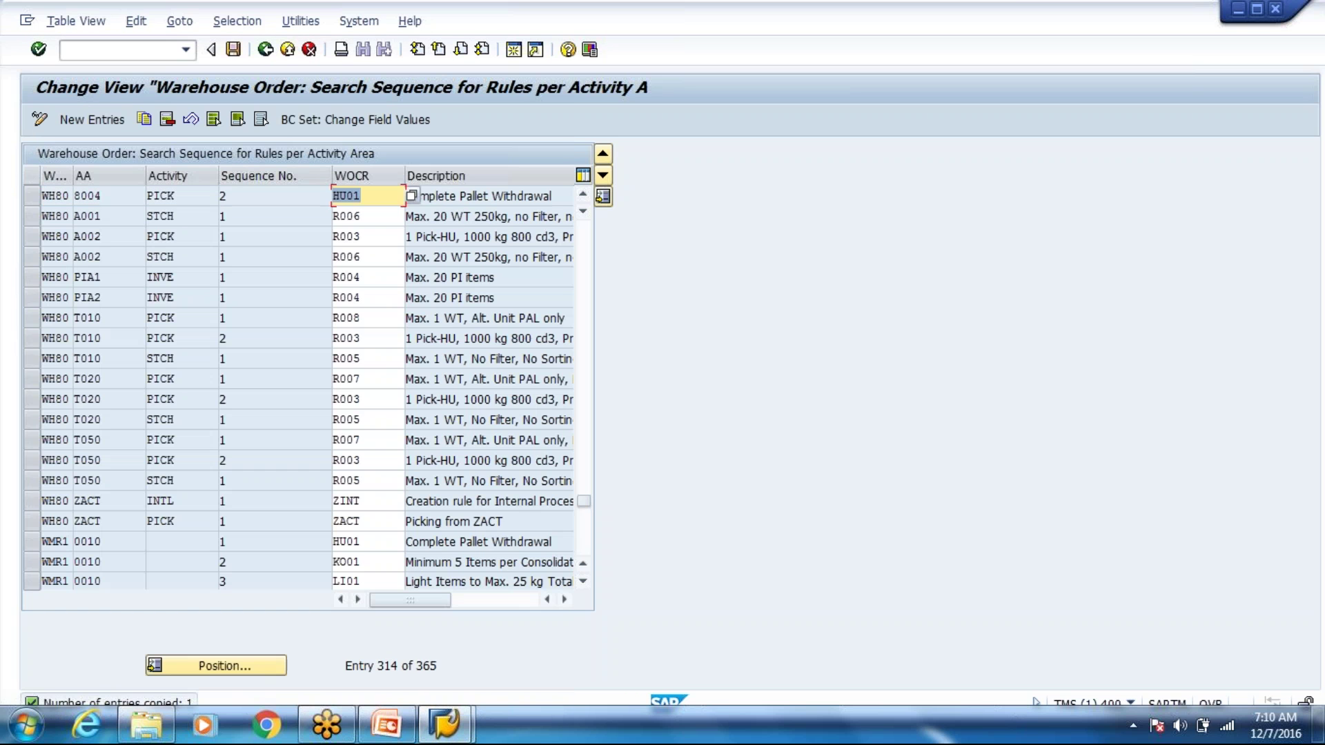
Step: Copy the 8004 PICK entry with rule HU01 and assign creation rule LI01, Light Items to Max. 25 kg Total Weight, to the copy
click(35, 195)
click(144, 125)
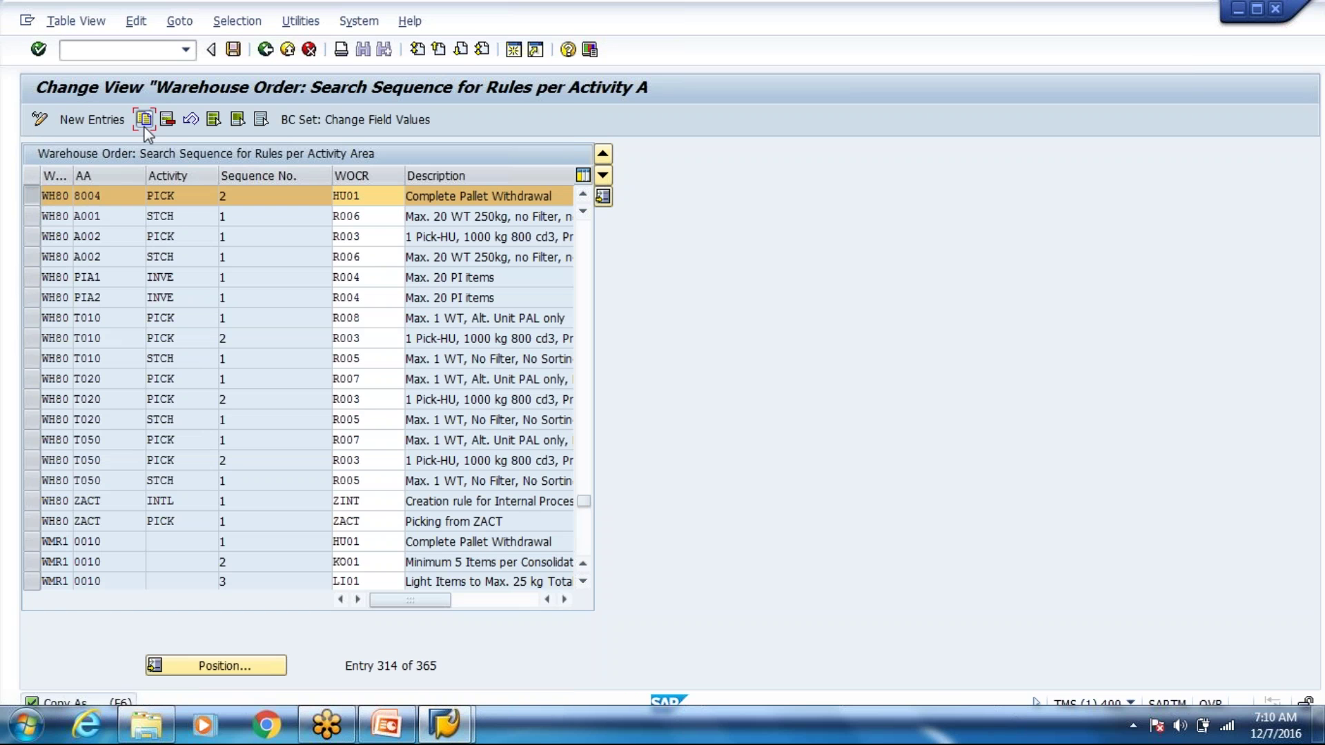
key(Tab)
key(Tab)
key(Tab)
key(BackSpace)
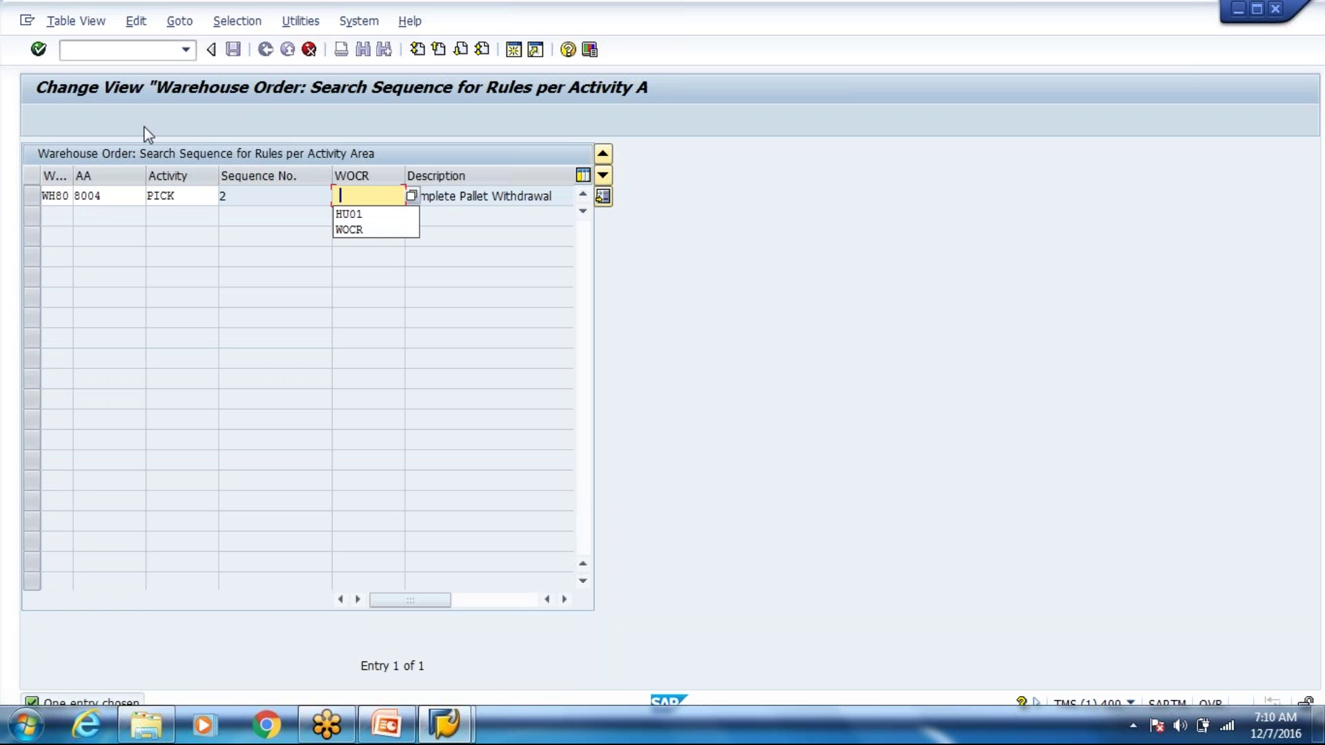
click(412, 196)
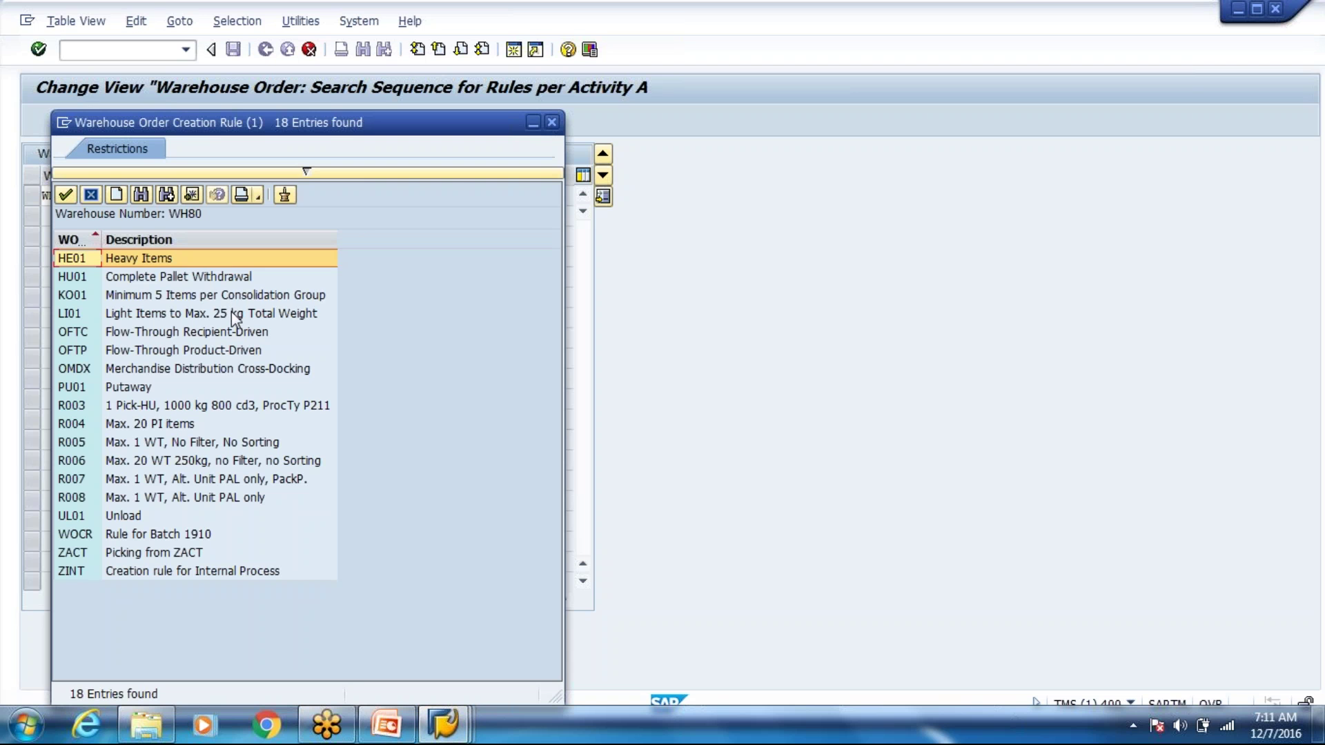
click(231, 312)
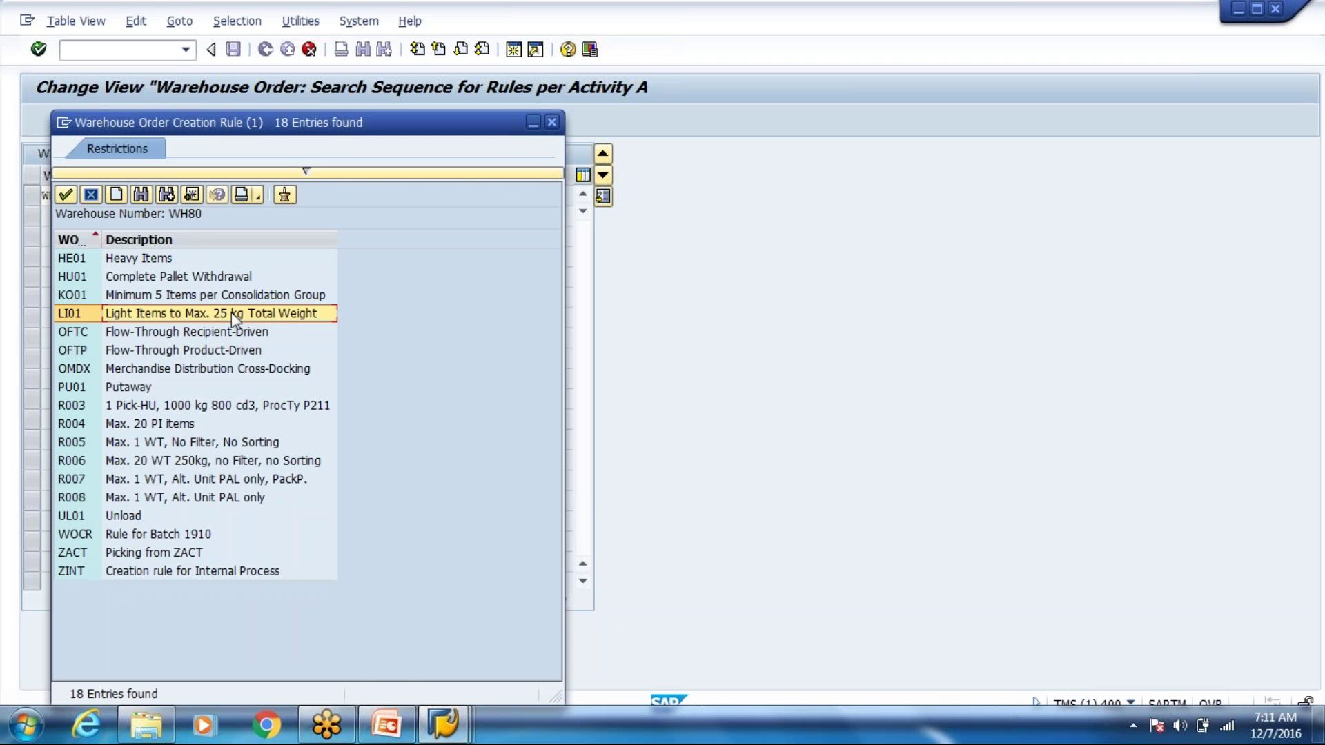
double_click(231, 312)
key(Return)
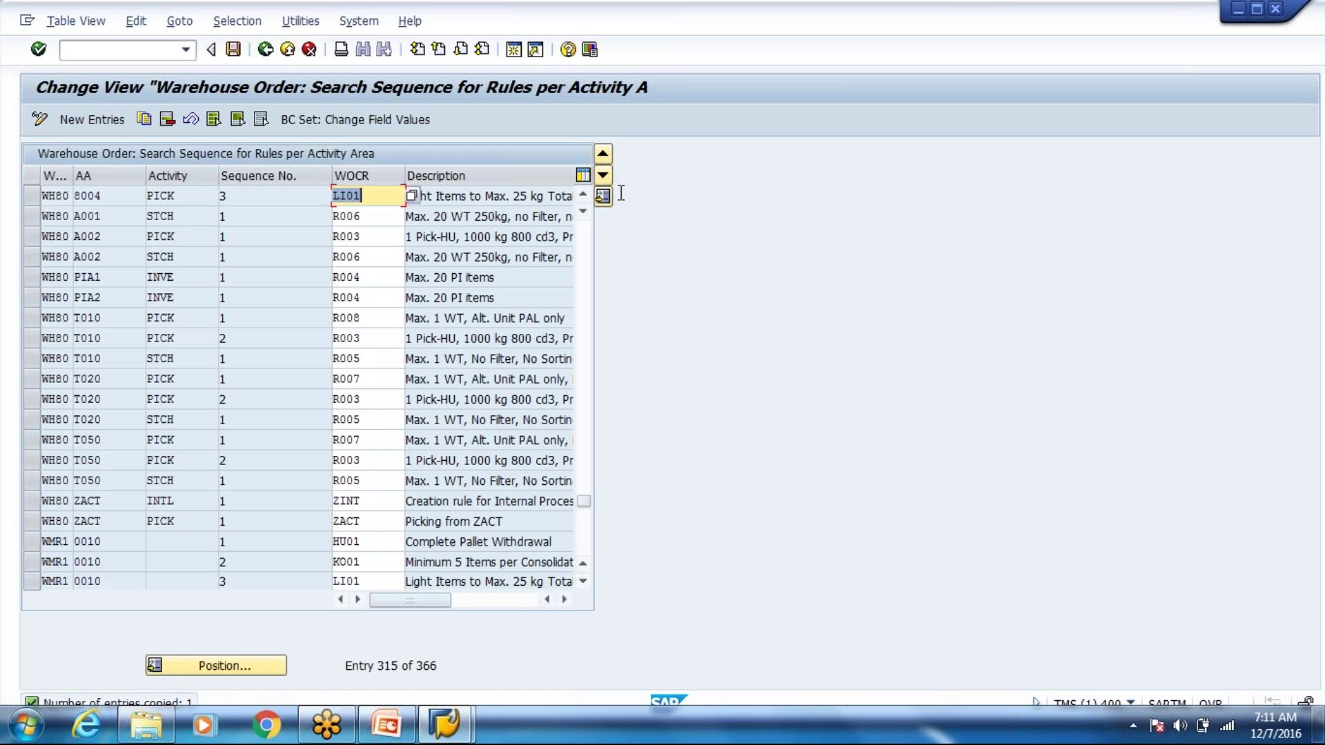
Step: Review the search sequence entries for activity area 8004 and look up the possible activities for warehouse WH80
click(583, 196)
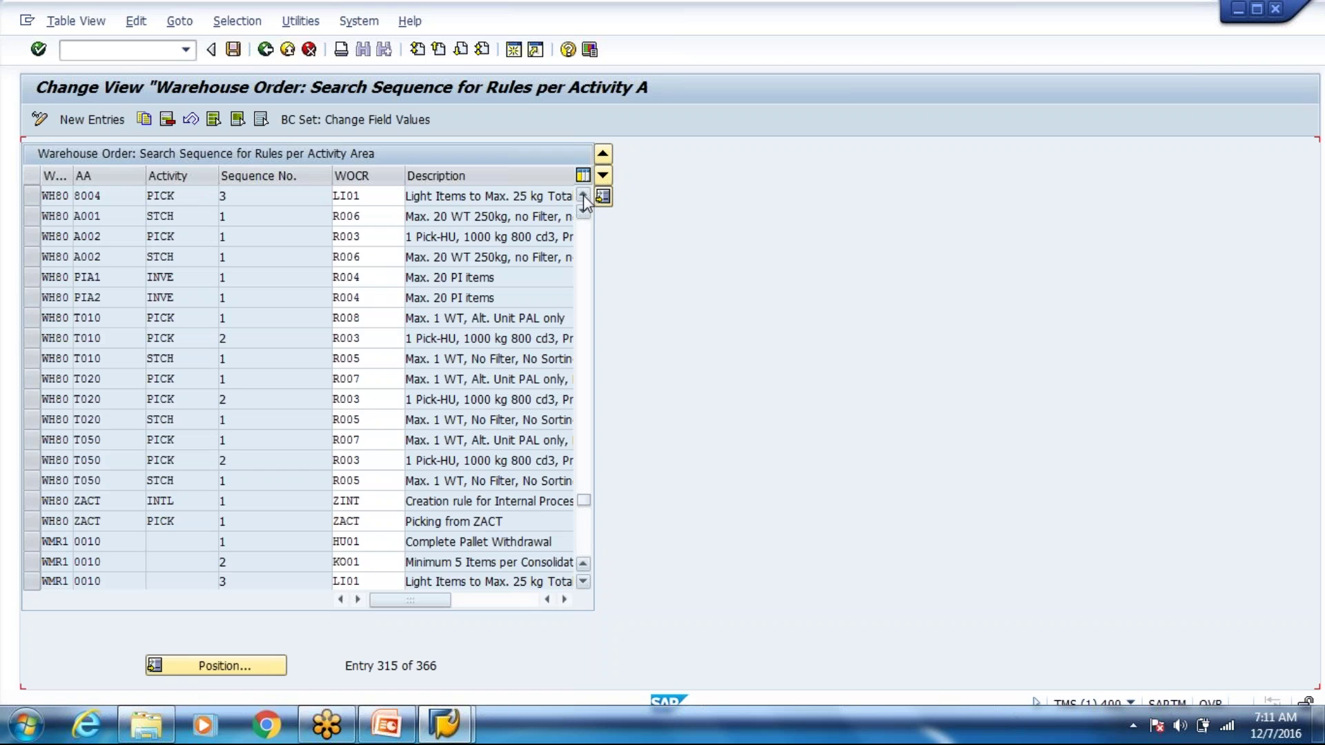
click(583, 196)
click(583, 195)
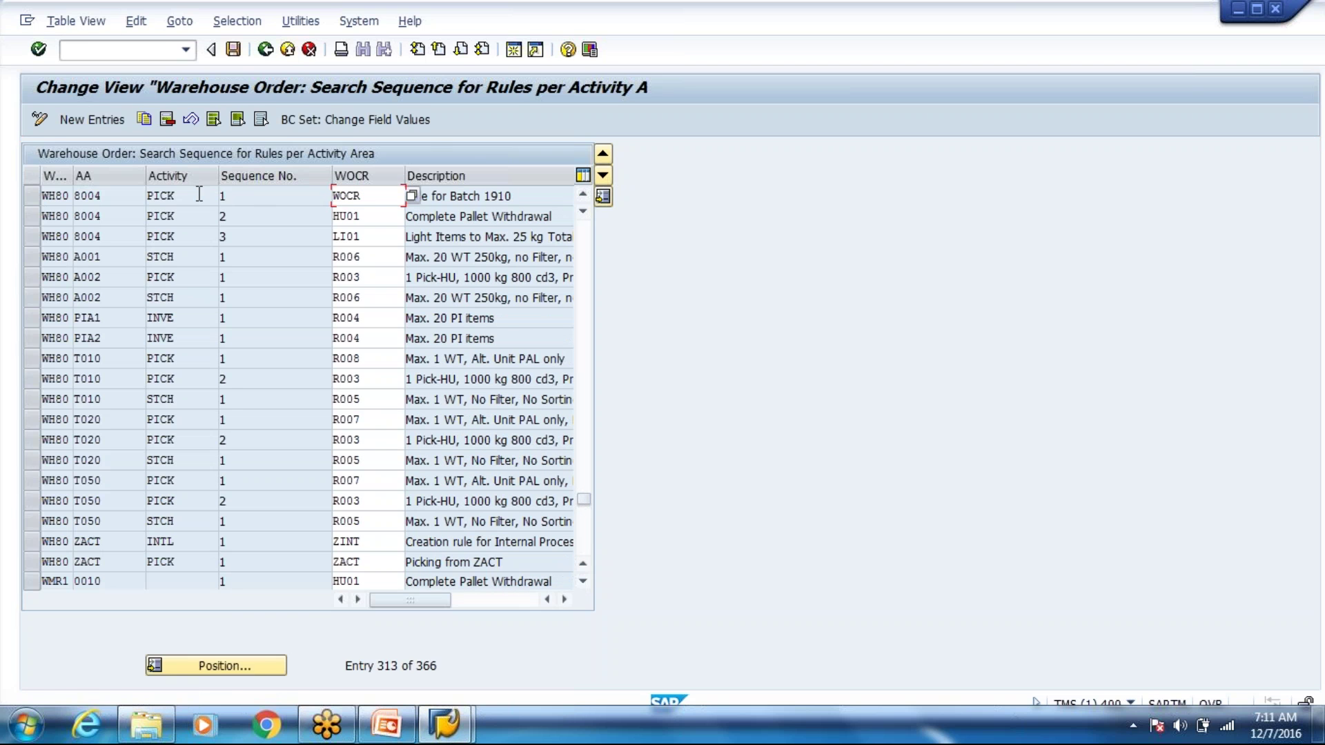
click(204, 196)
click(225, 197)
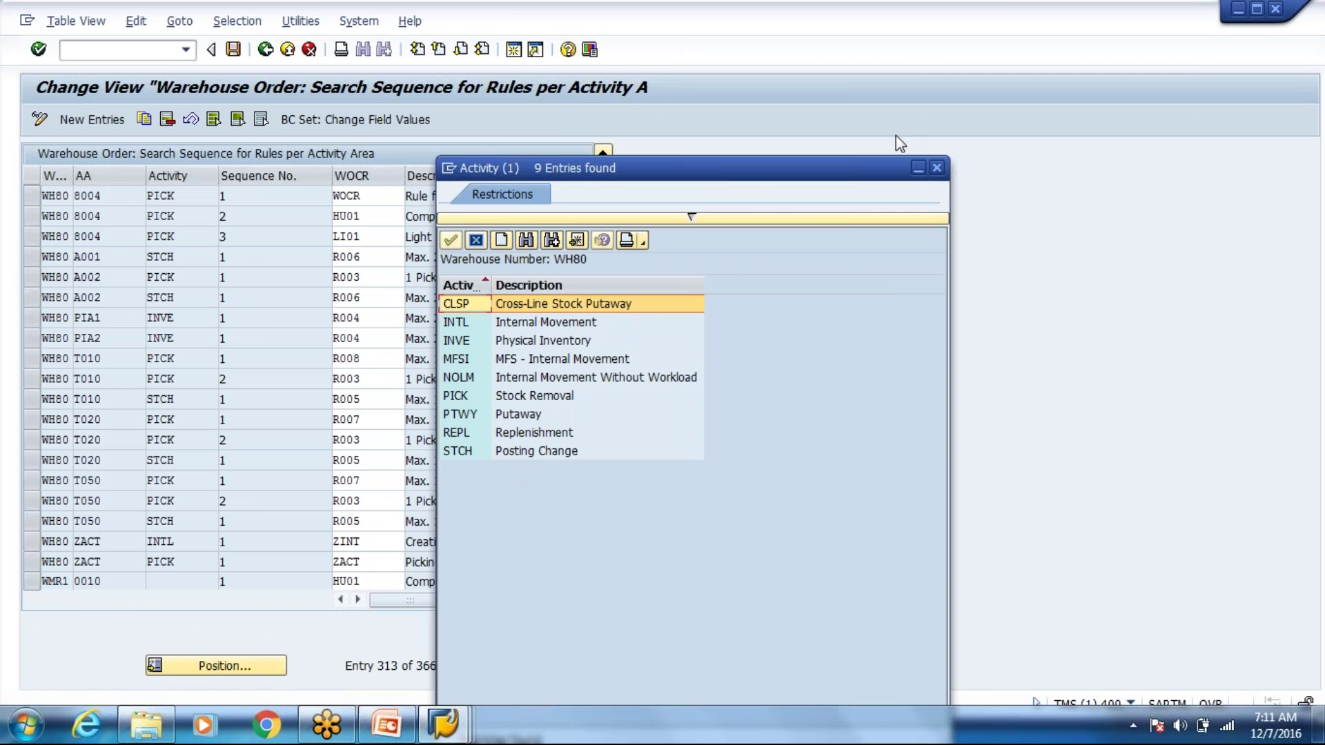
click(936, 169)
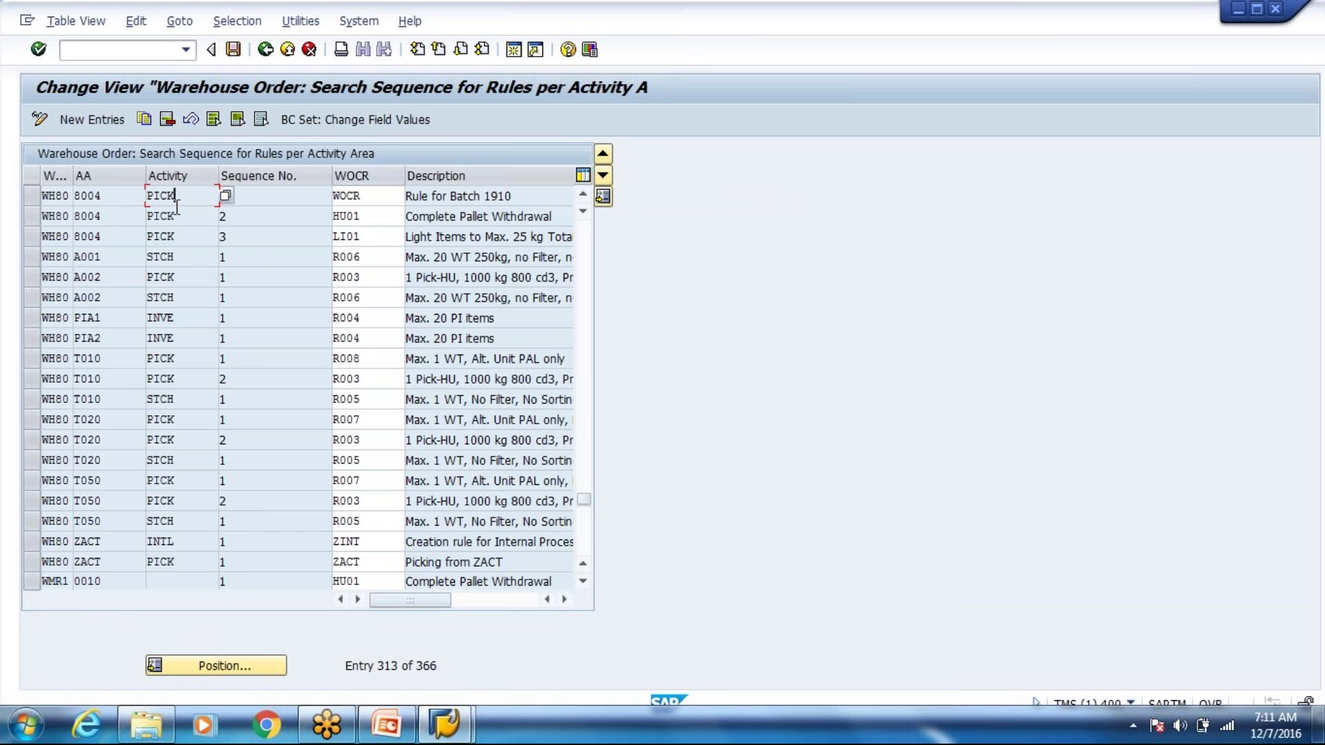
Step: Save the new search sequence entries to customizing request TMSK900112
click(358, 201)
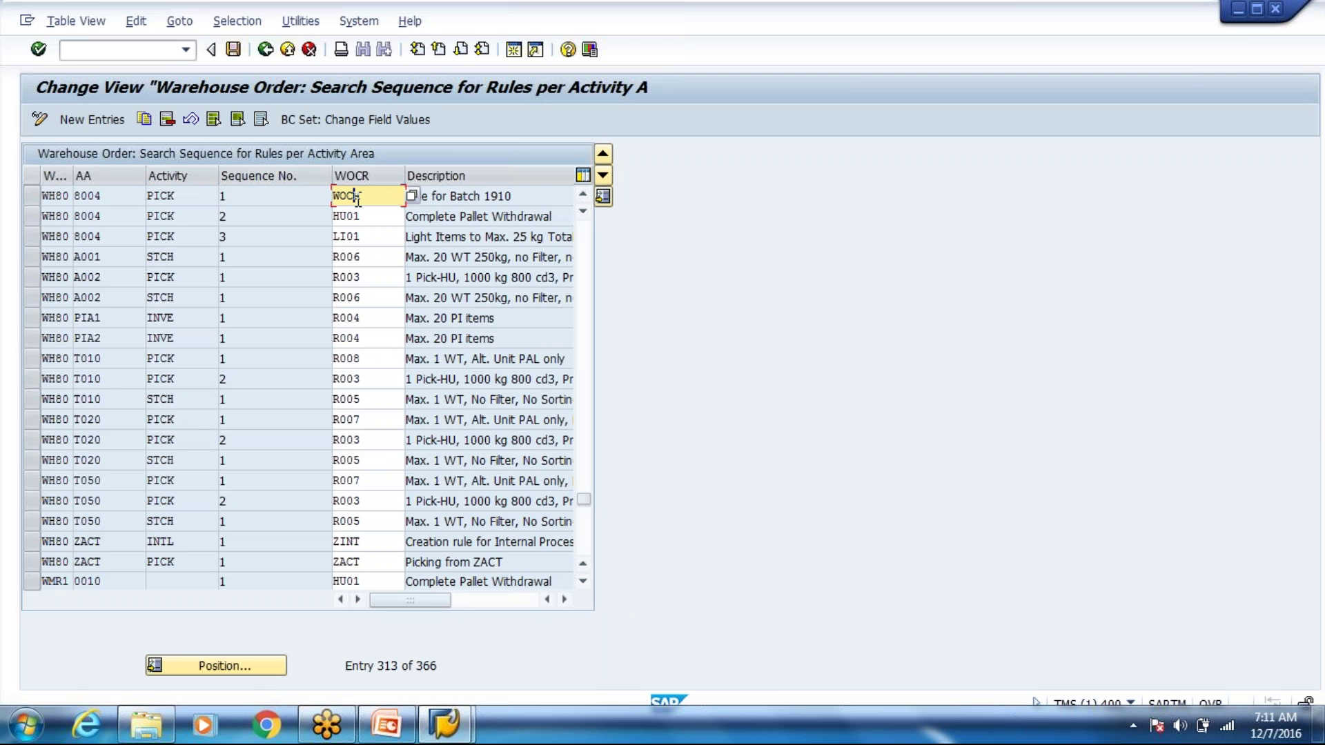
key(F3)
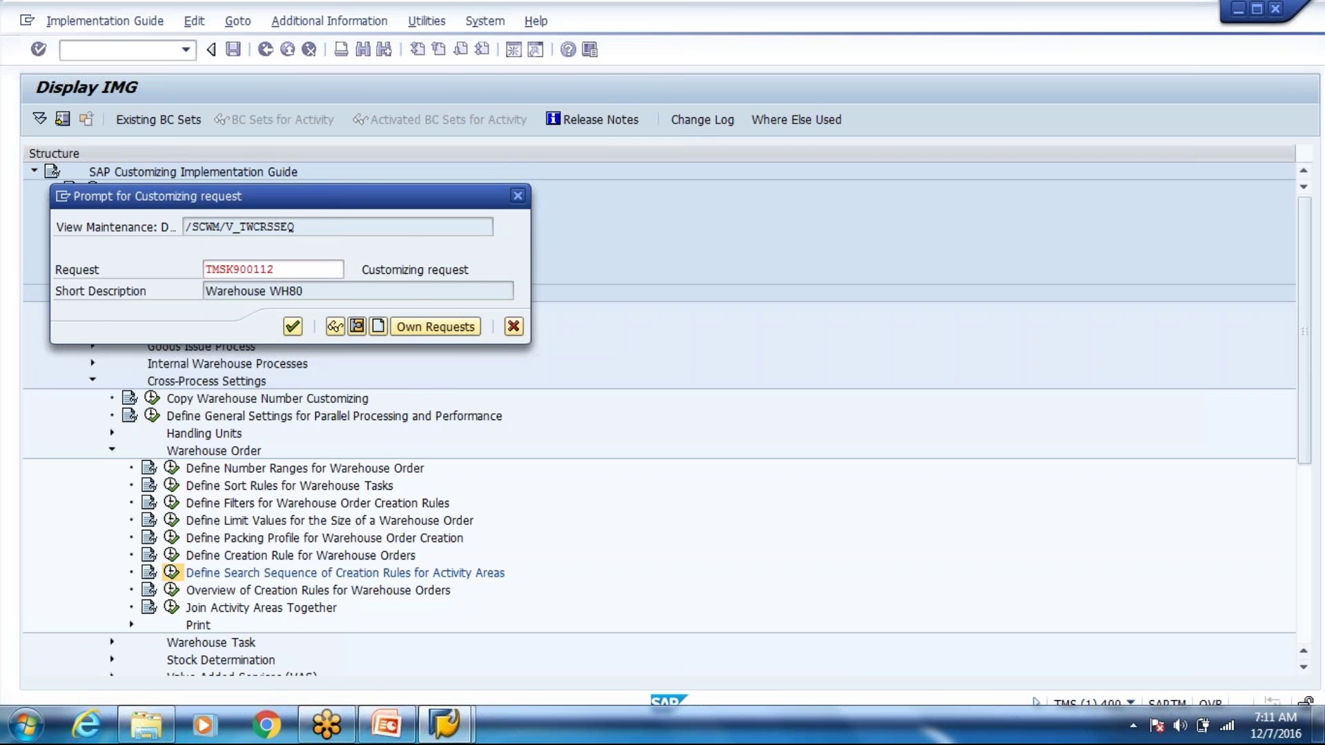
key(Return)
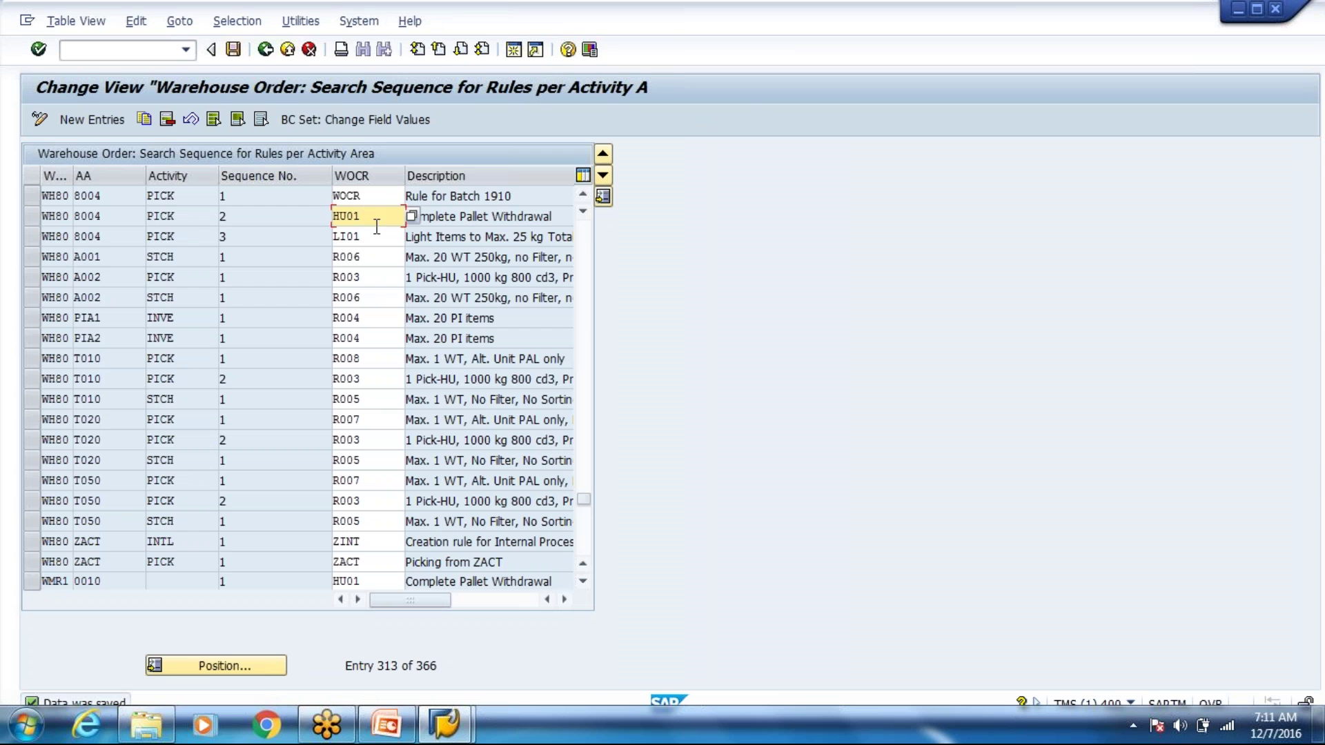
Step: Compare the rule sequence of activity area 8004 with the Warehouse Order Processing slide in PowerPoint and return to the SAP table
click(378, 233)
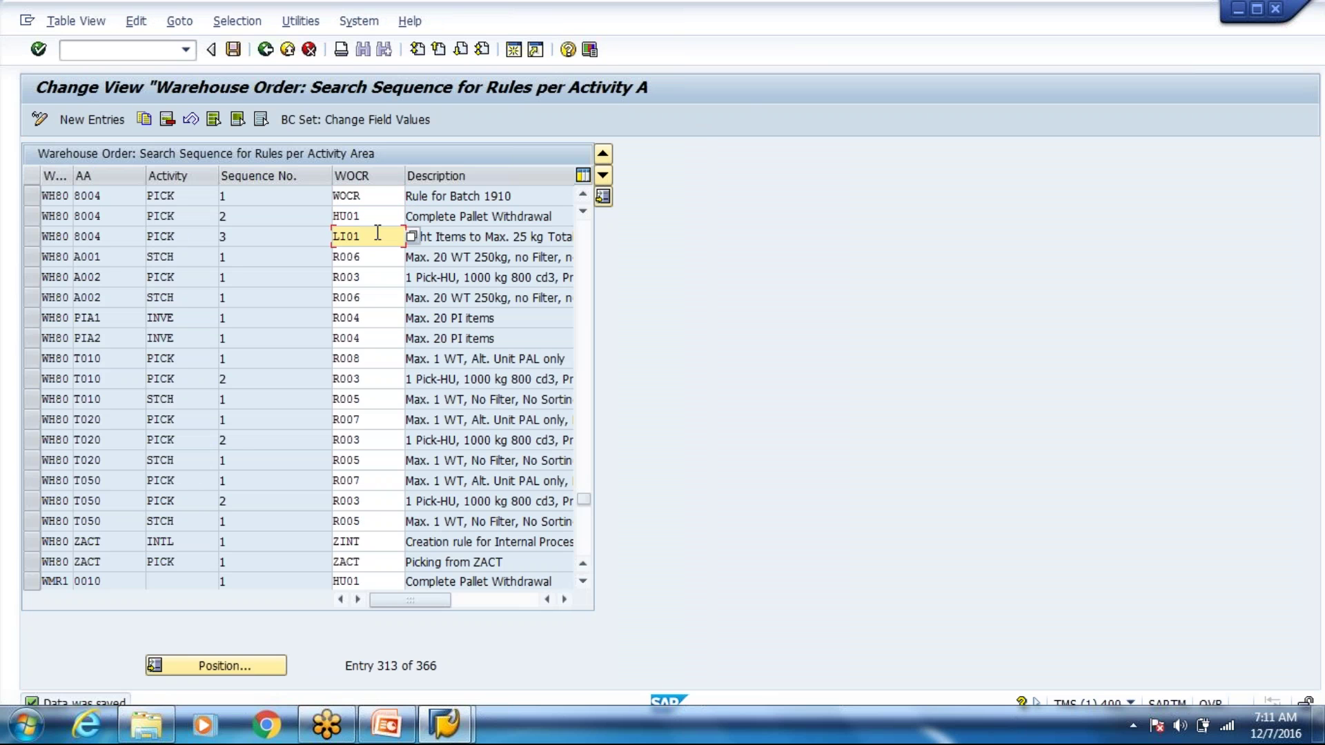
key(F4)
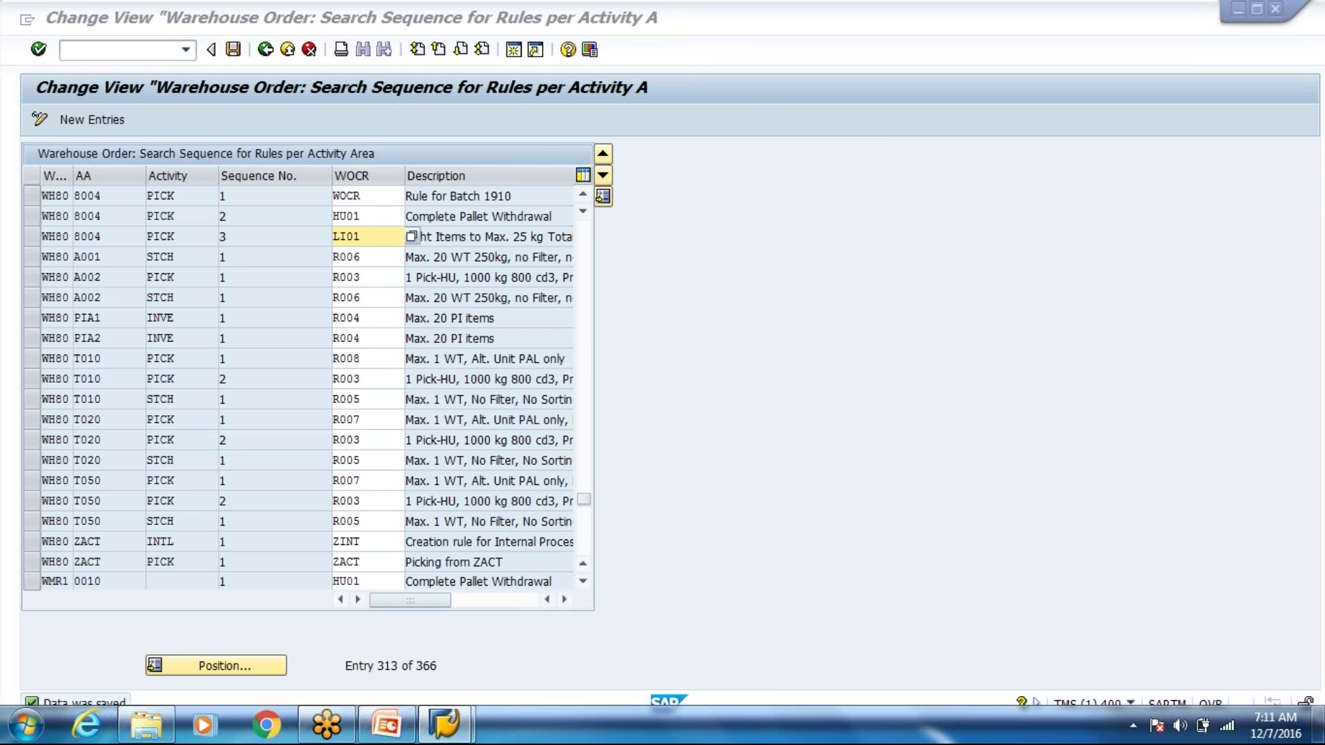
key(alt+Tab)
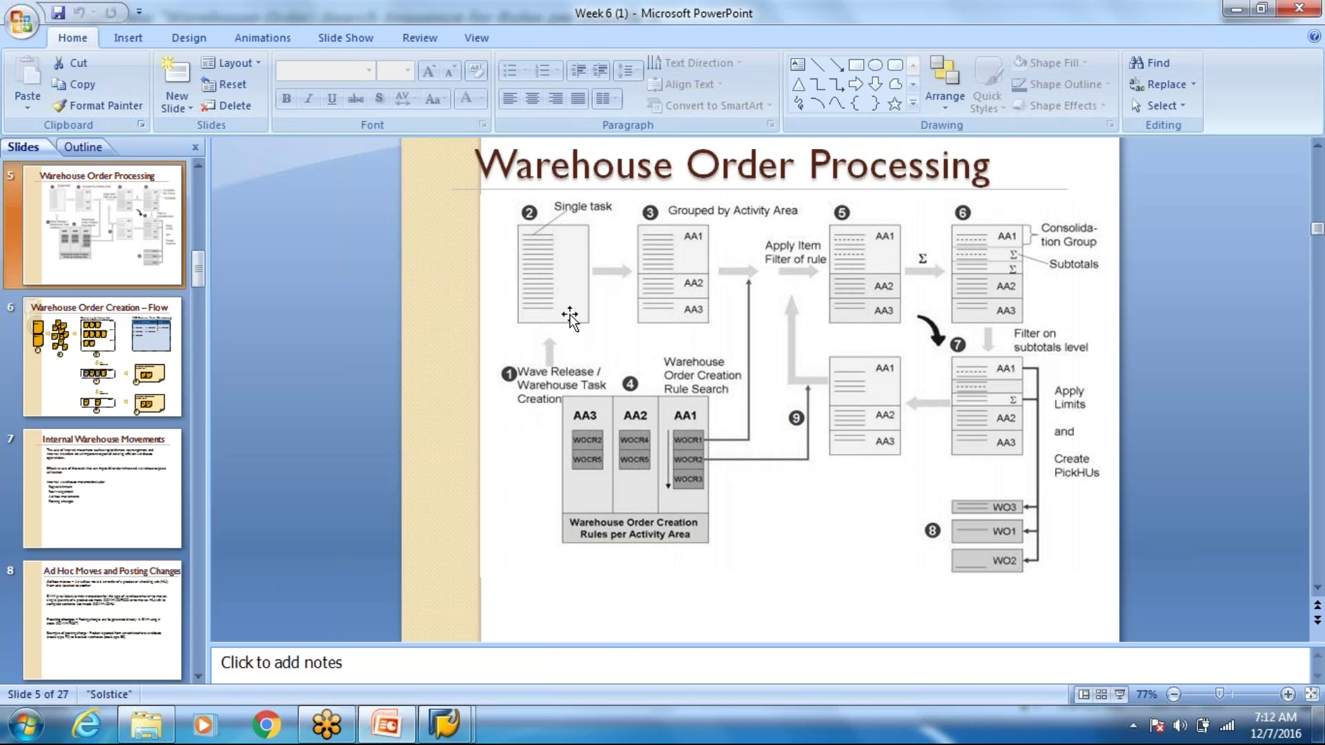
key(alt+Tab)
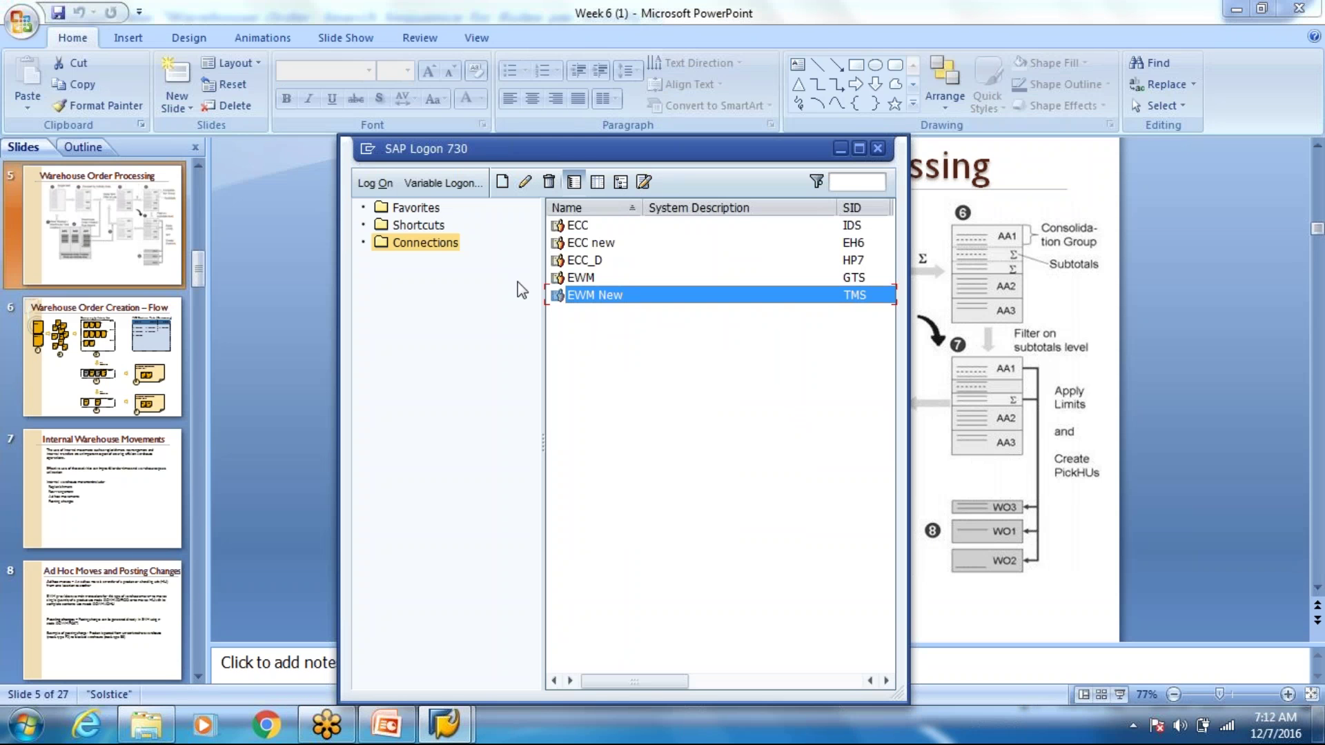
key(alt+Tab)
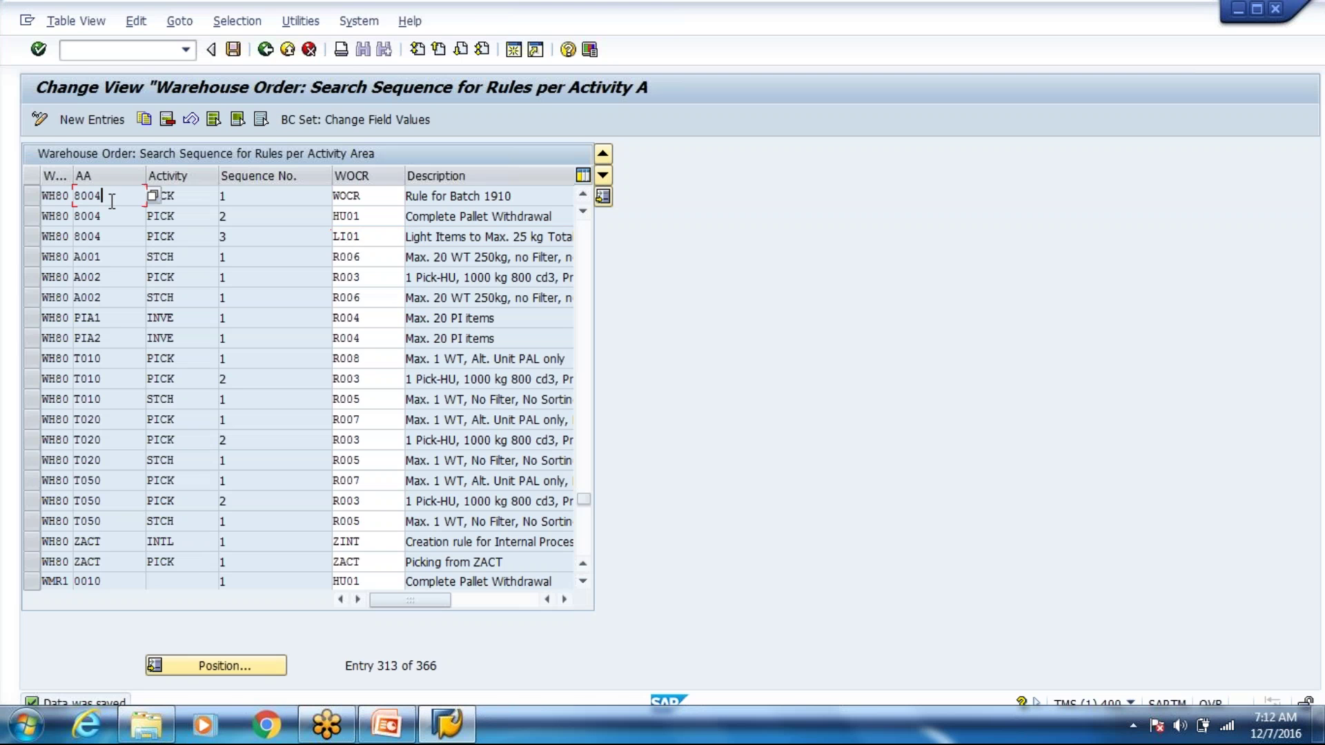
Step: Go through the WH80 entries of activity area 8004 and switch to the Warehouse Order Processing slide in PowerPoint
key(Left)
key(Left)
key(Left)
key(Left)
click(120, 219)
click(120, 242)
key(Left)
key(Left)
key(Left)
key(Left)
key(alt+Tab)
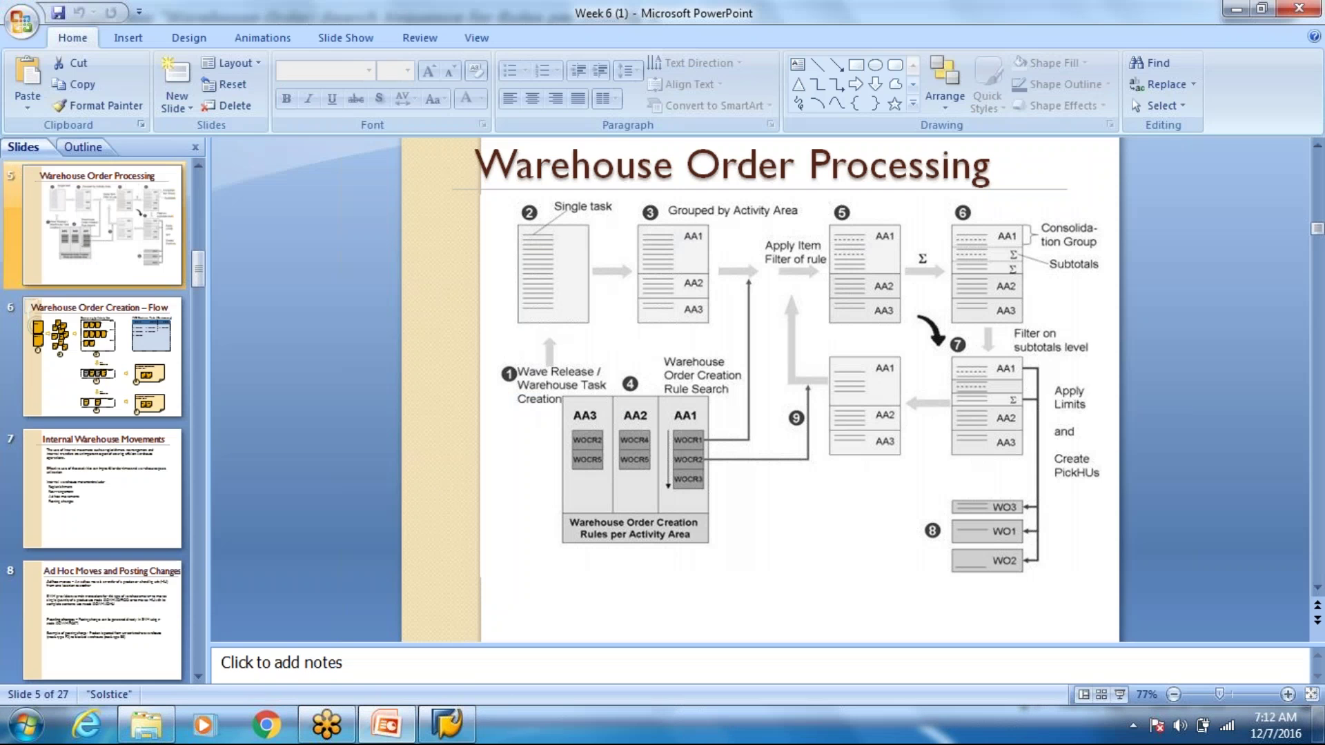
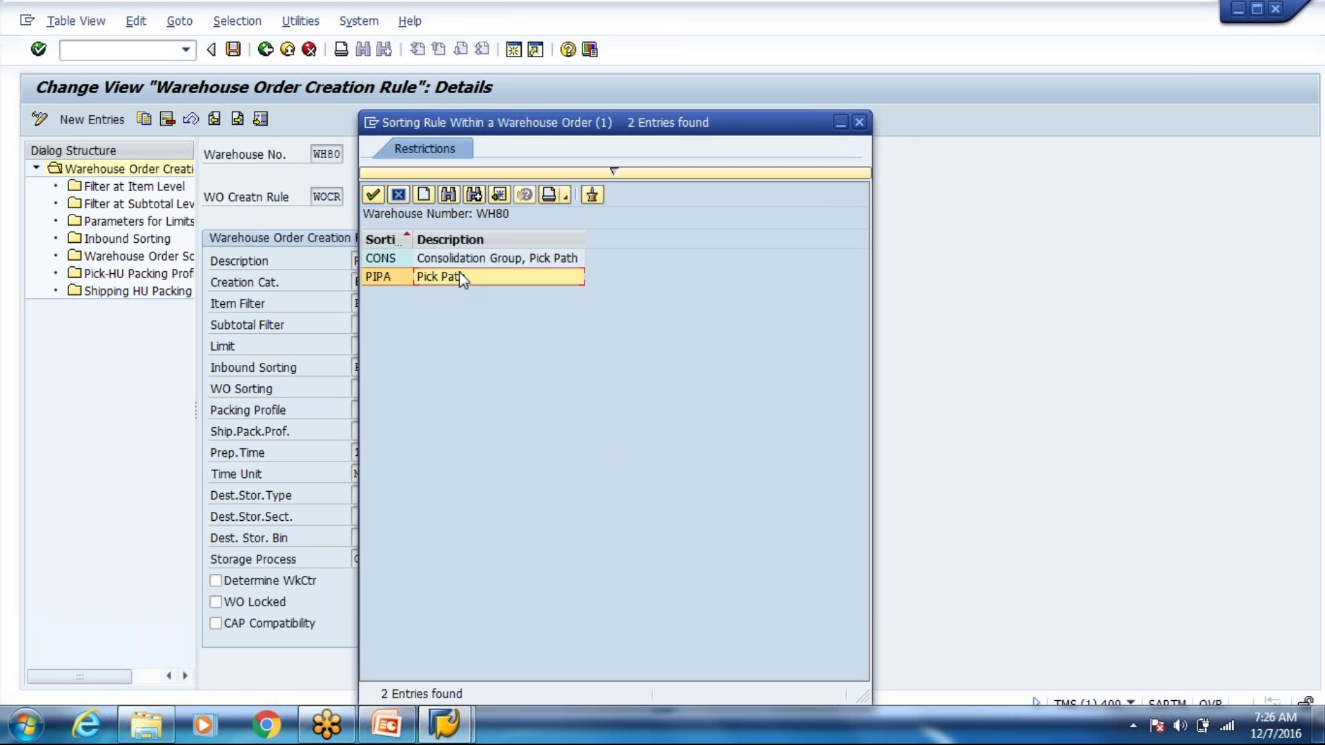
Step: Close the list of sorting rules and compare the Inbound Sorting setting of rule WOCR with the Warehouse Order Processing slide in PowerPoint
click(857, 122)
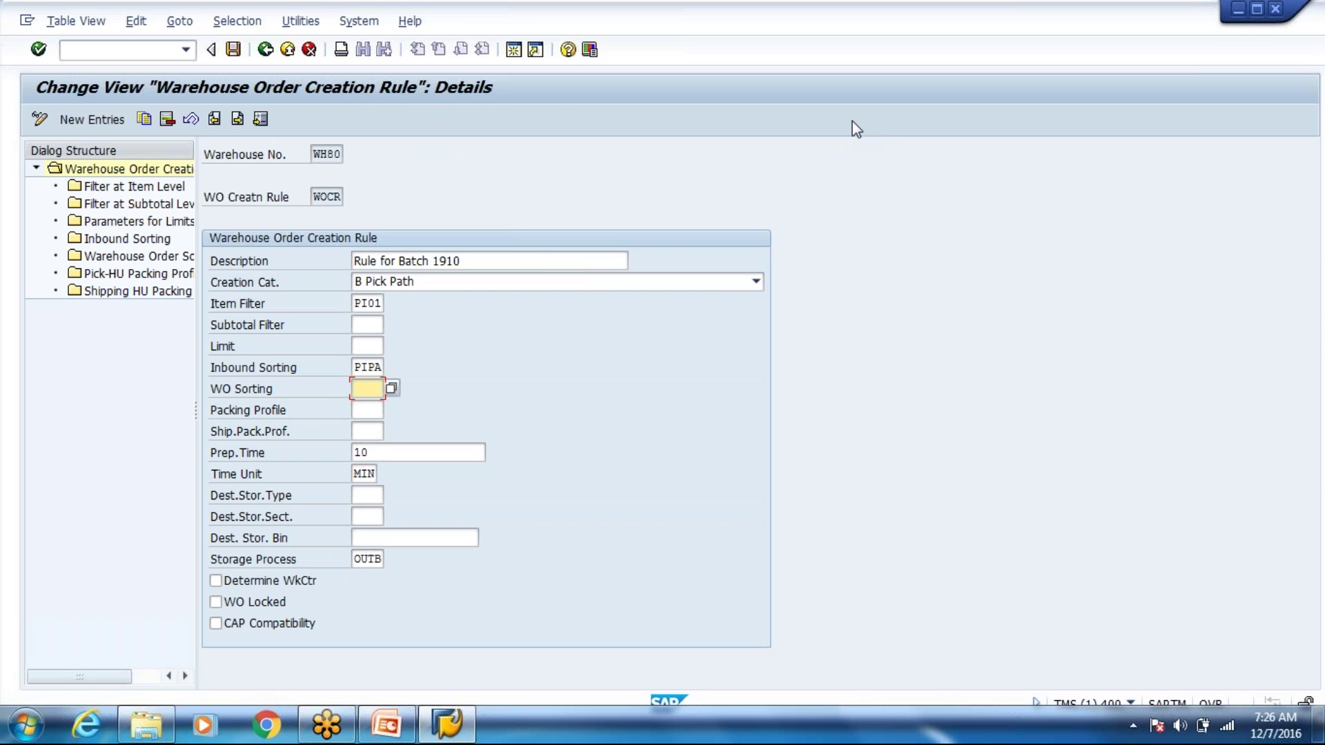
key(alt+Tab)
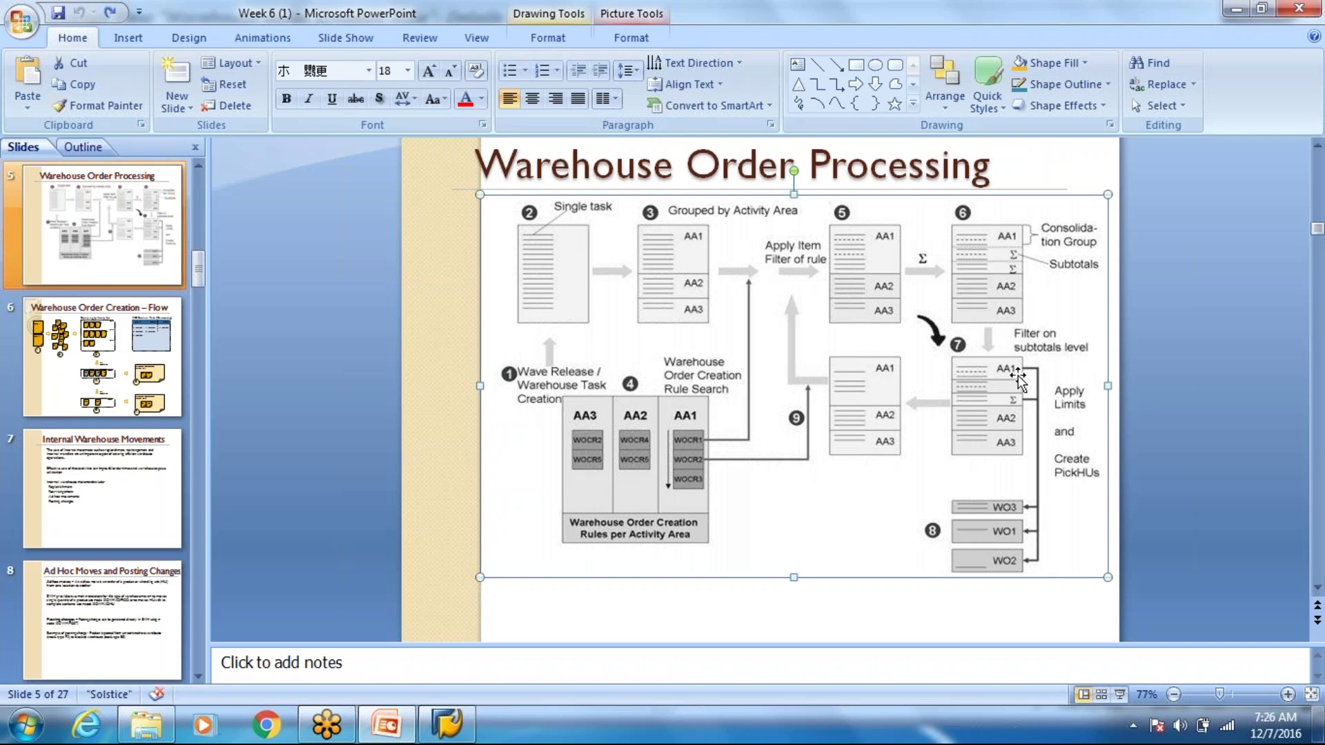
key(alt+Tab)
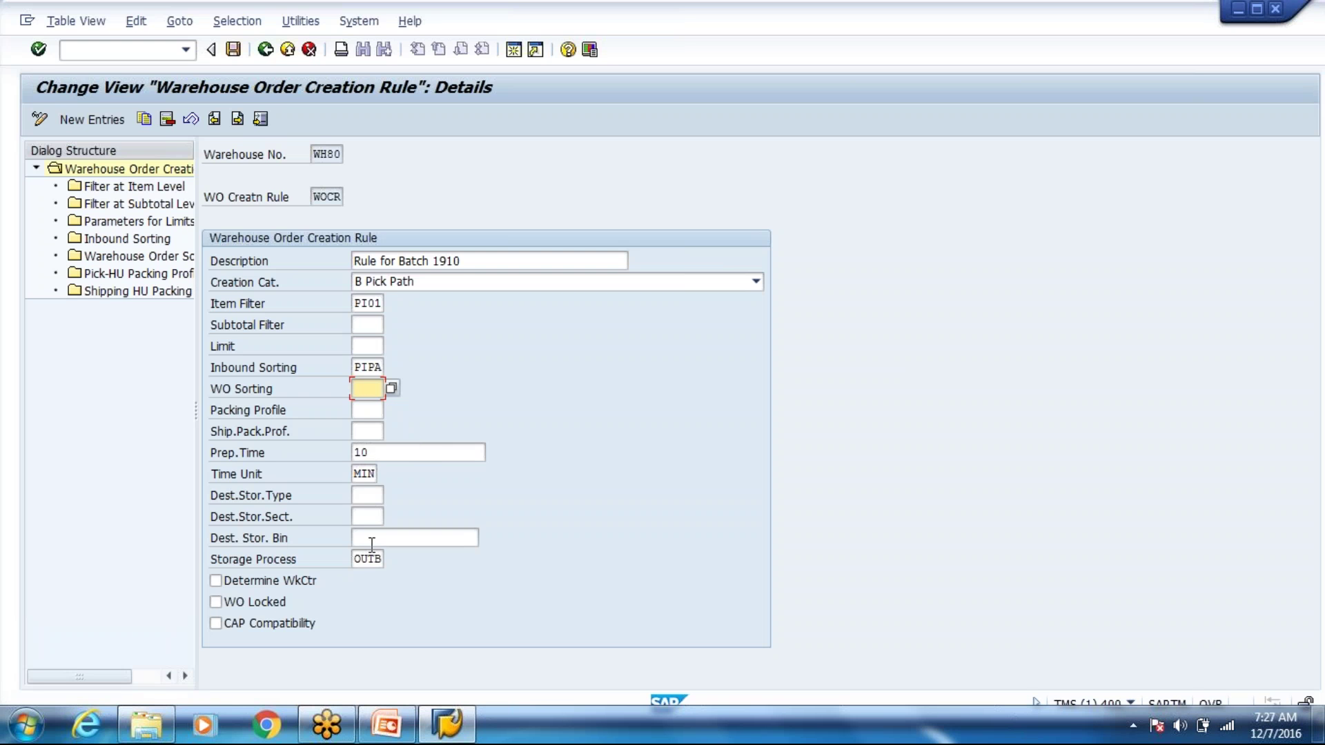
click(370, 365)
click(386, 724)
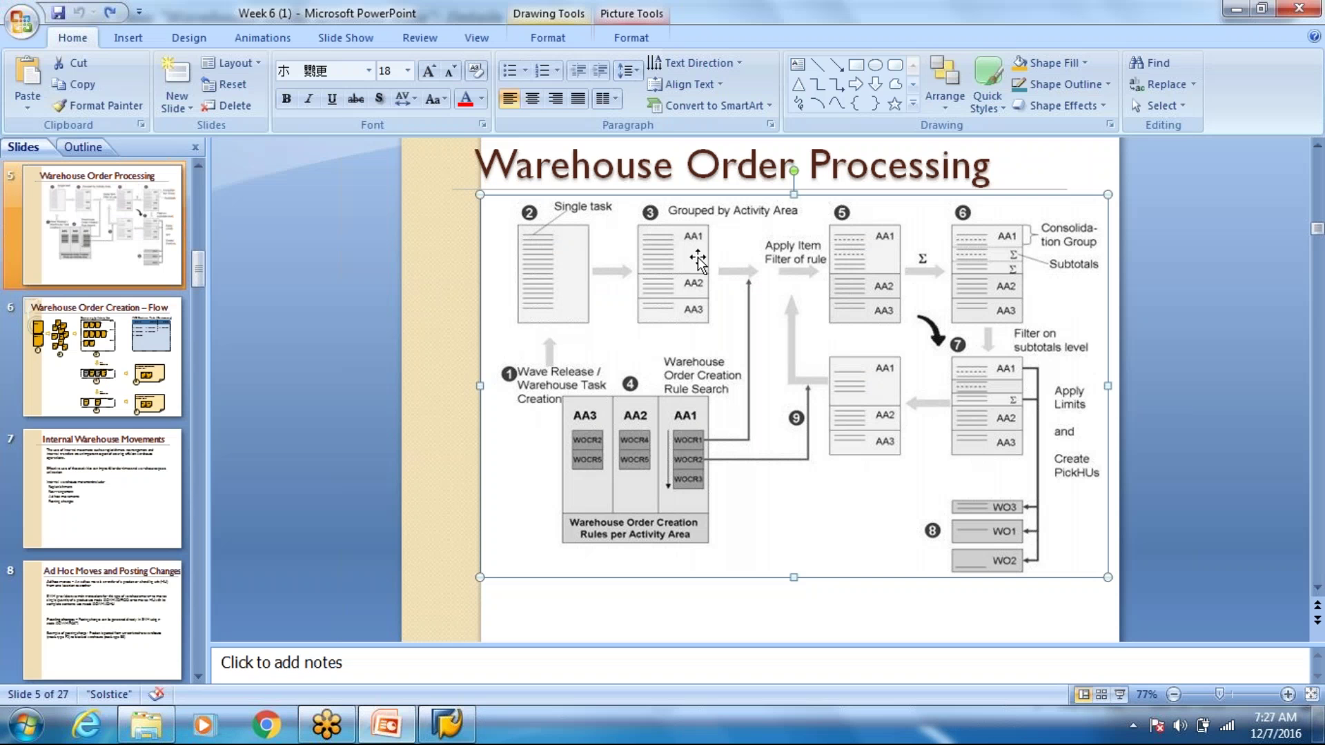
key(alt+Tab)
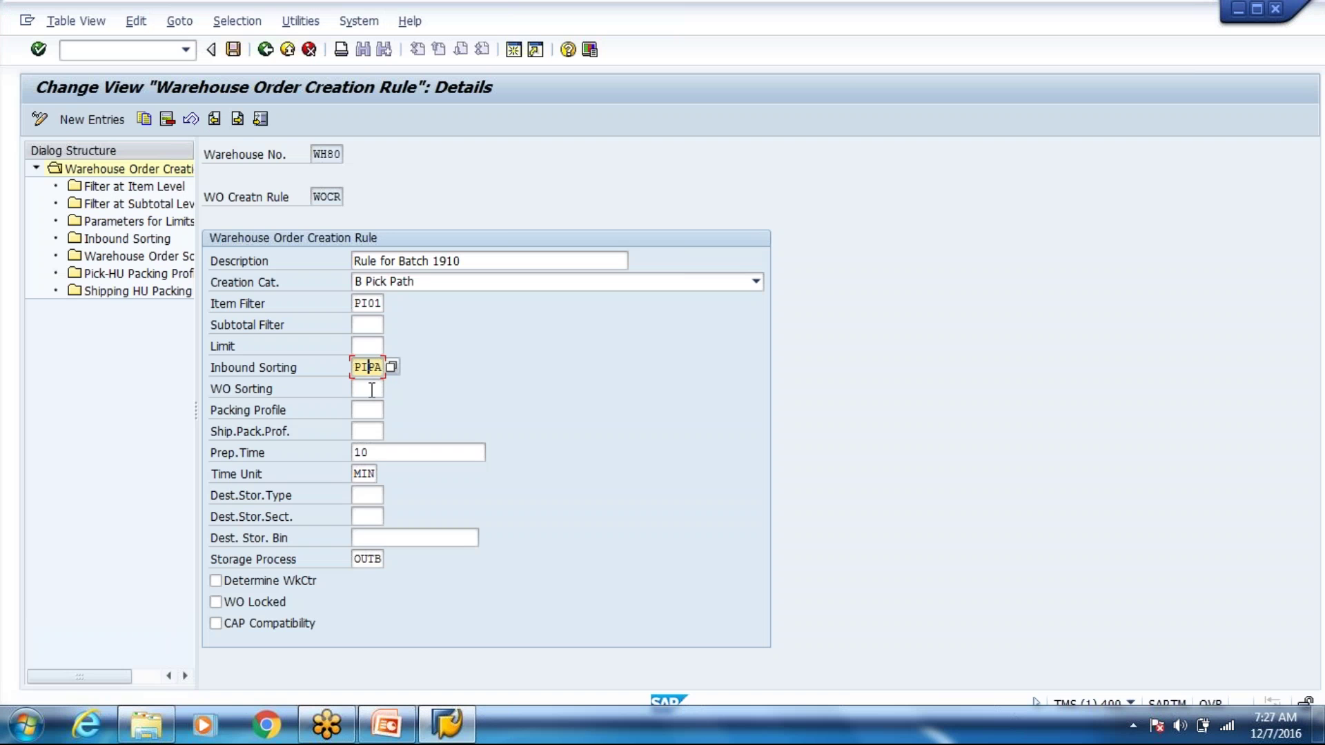
Step: Check the WO Sorting and Packing Profile fields of creation rule WOCR, and leave its details for the creation rule overview
click(371, 390)
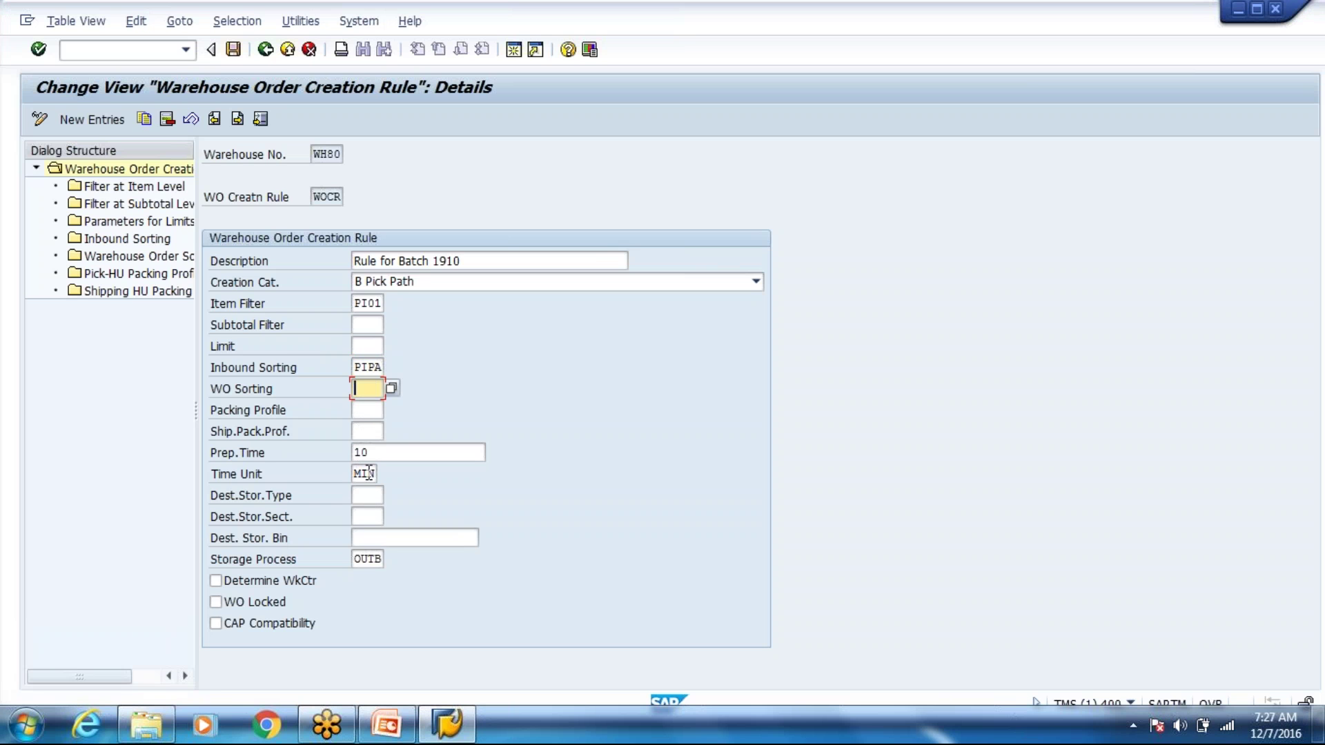
click(374, 412)
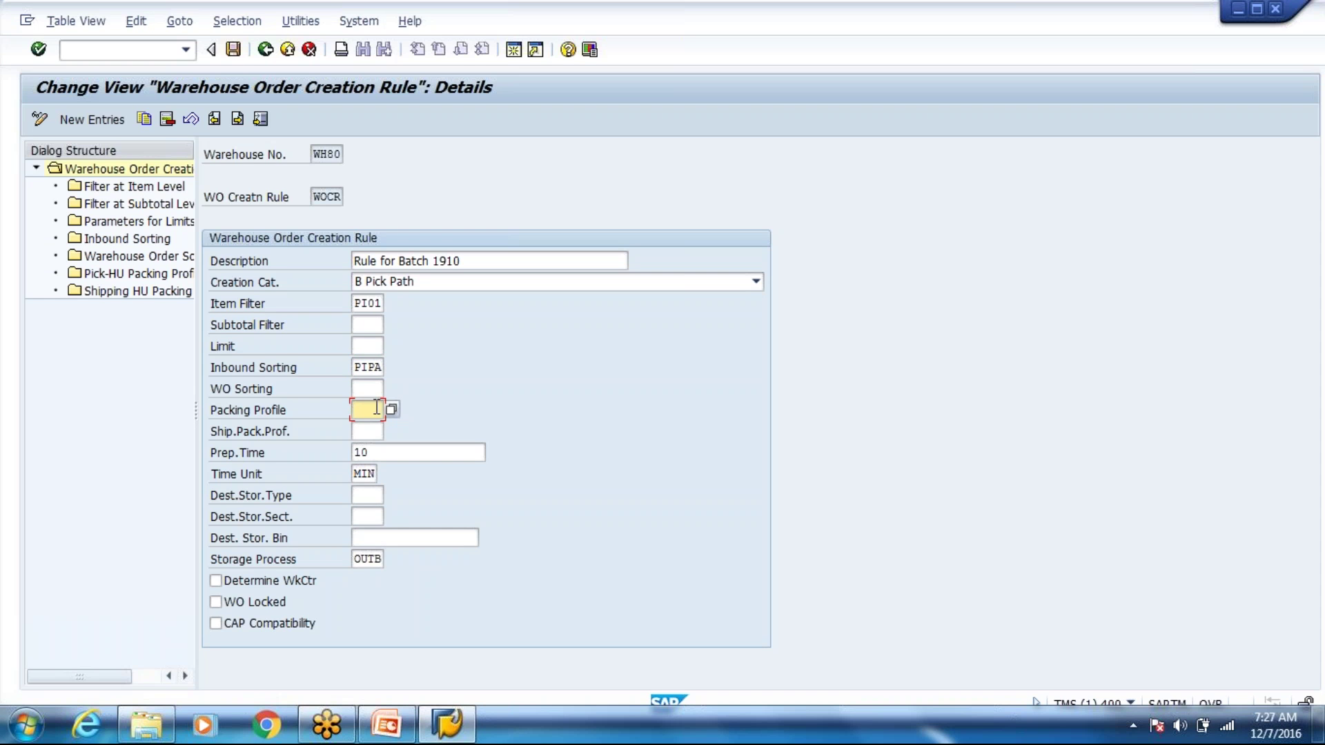
click(392, 411)
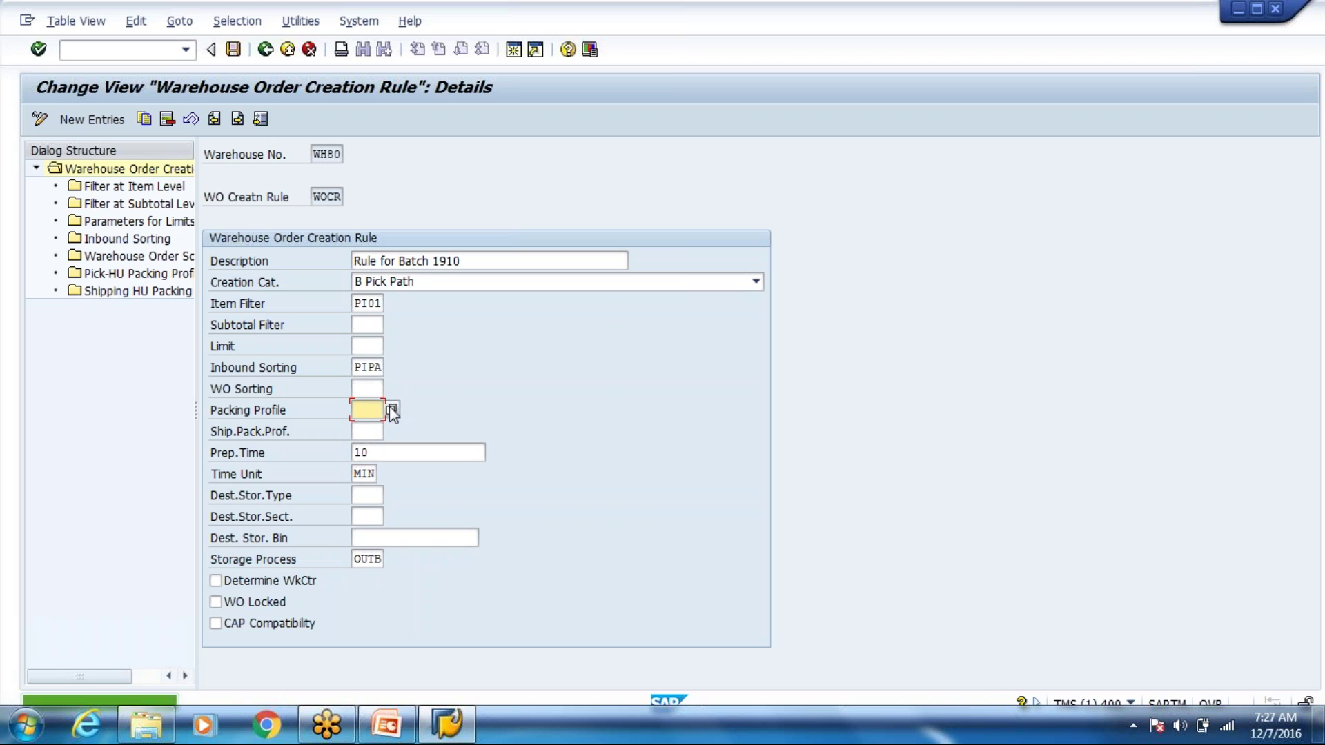
click(267, 51)
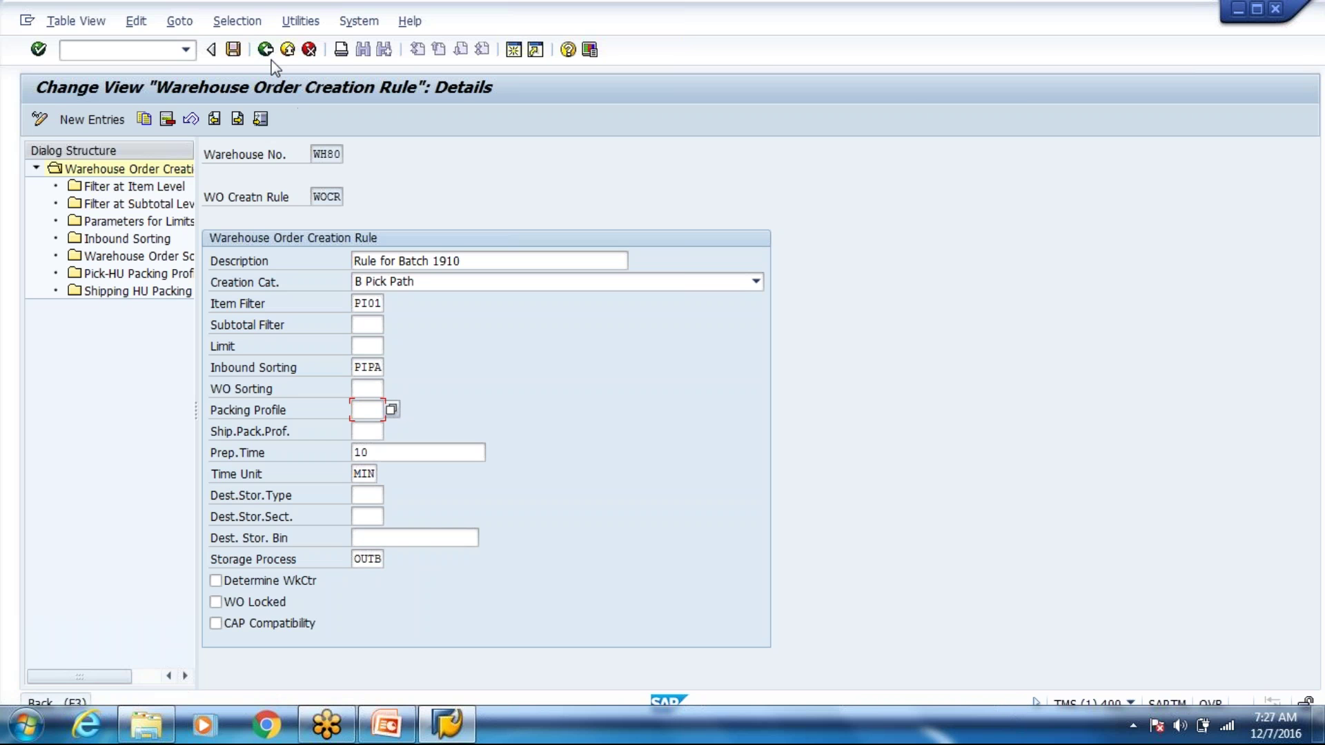
key(alt+Tab)
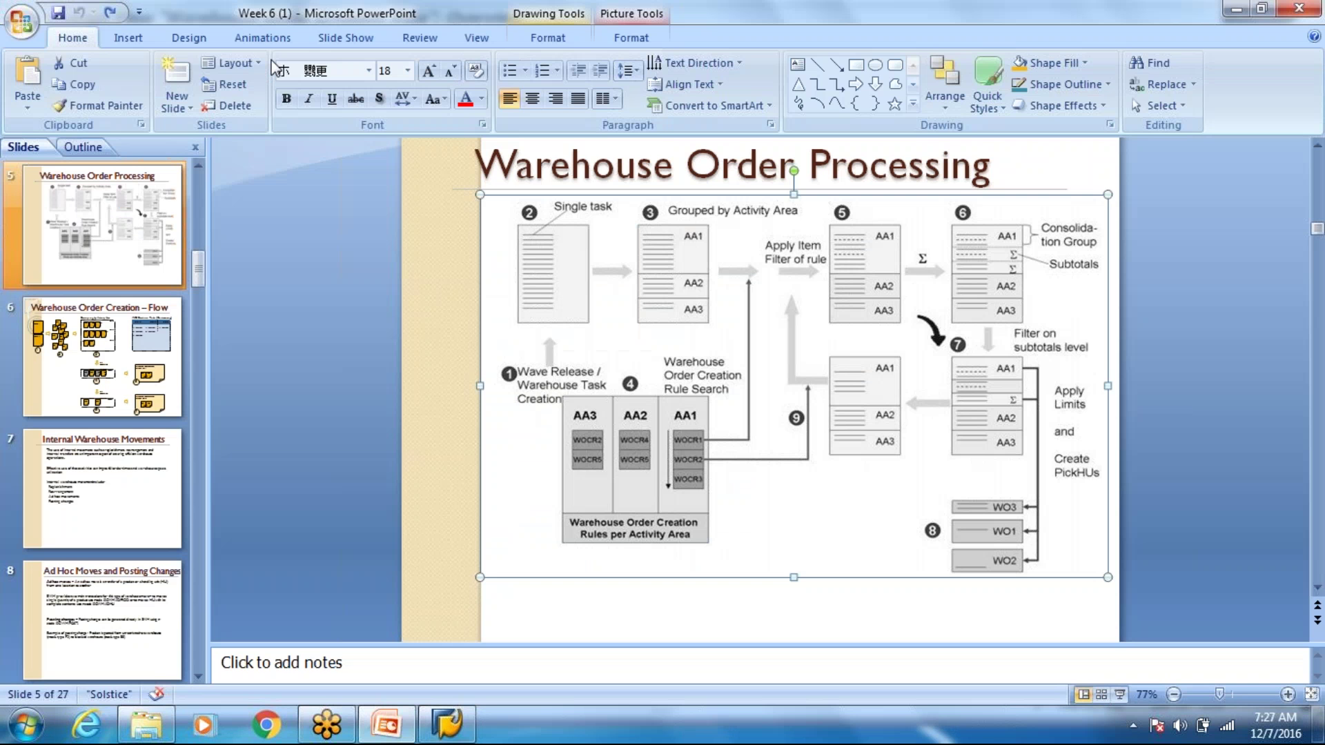
key(alt+Tab)
Step: Open the Warehouse Management Monitor in a new session with transaction /scwm/mon for warehouse WH80 and monitor SAP
text(/o/)
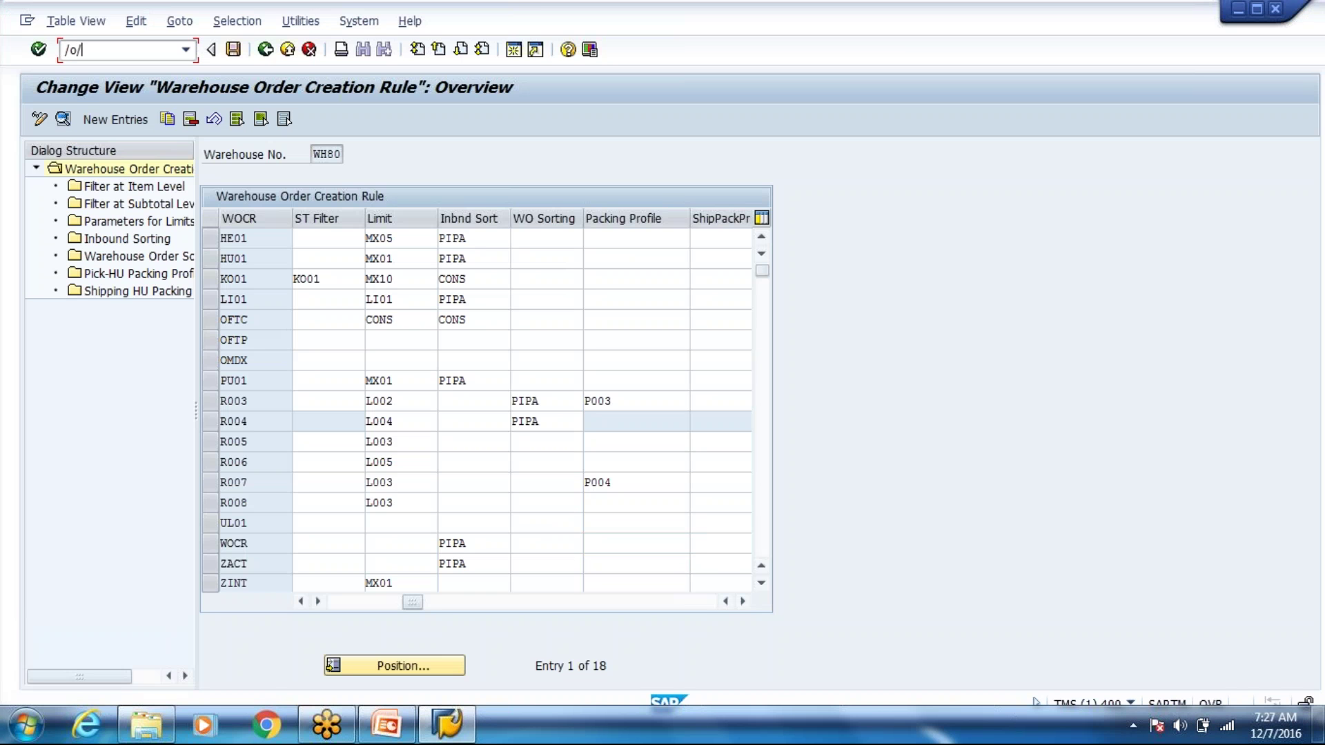
text(scwm/mon)
key(Return)
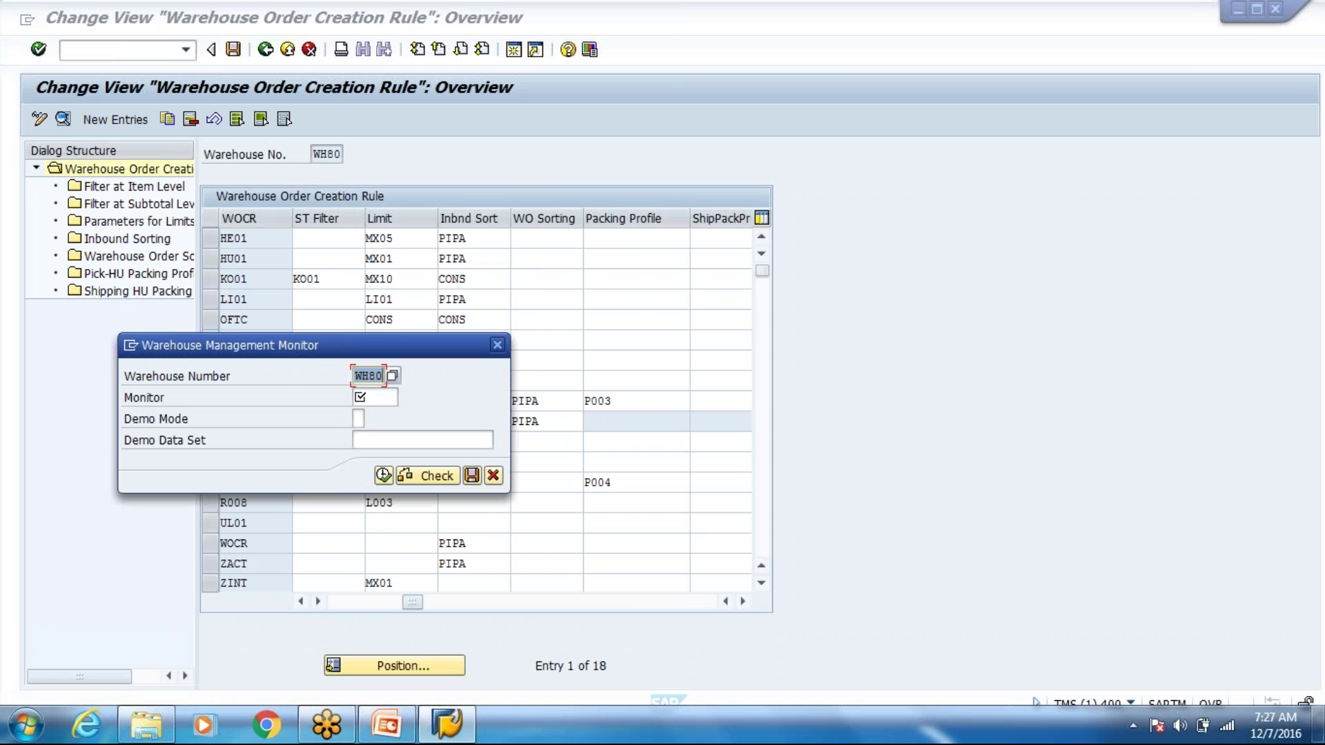
key(Tab)
text(SAP)
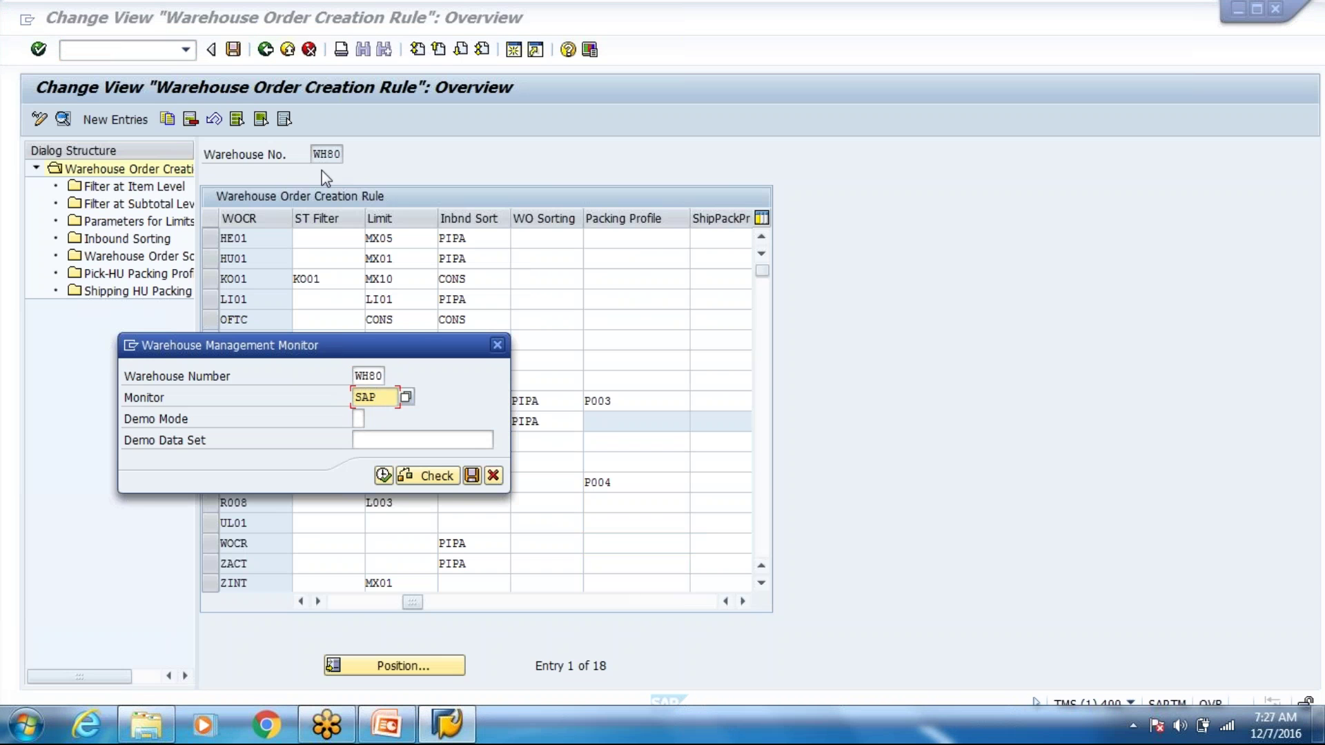
click(383, 475)
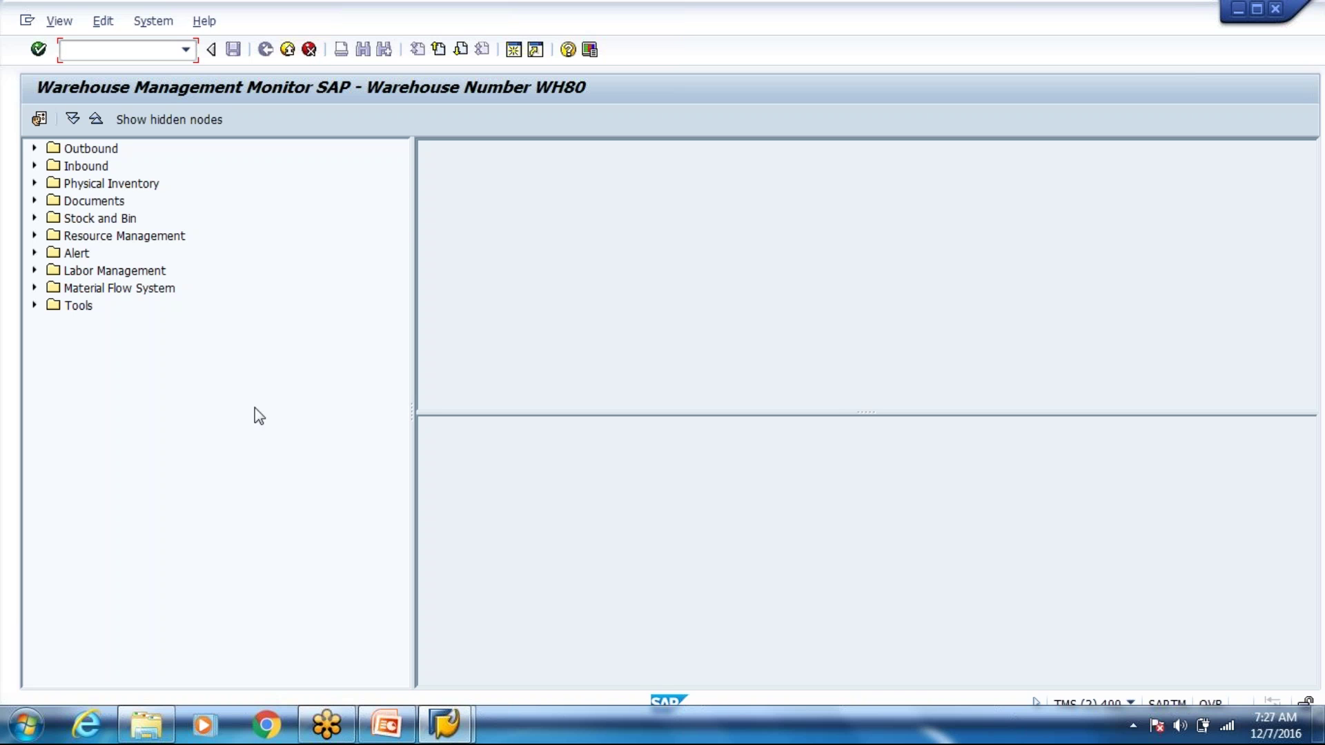
Step: List only the open warehouse orders from the Documents node, excluding canceled, locked, confirmed and in-process ones
click(33, 200)
click(150, 235)
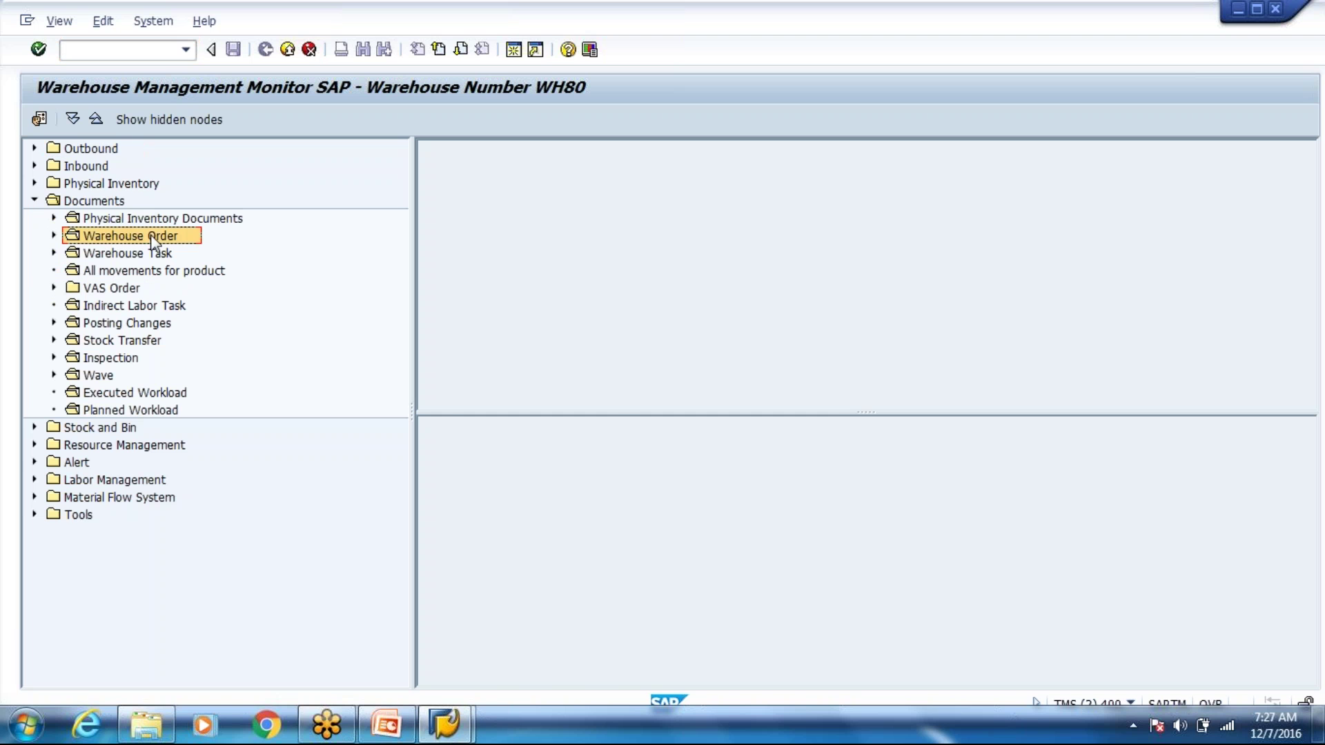
double_click(150, 234)
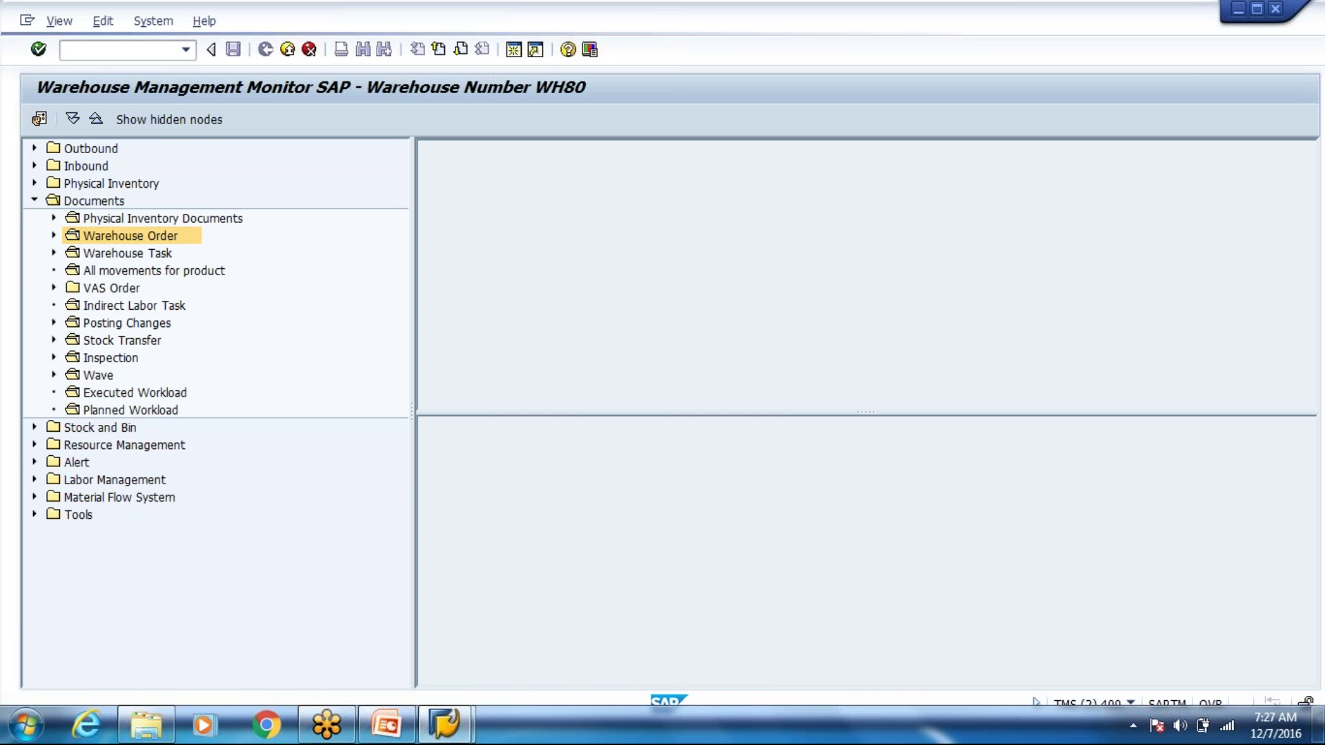
click(301, 273)
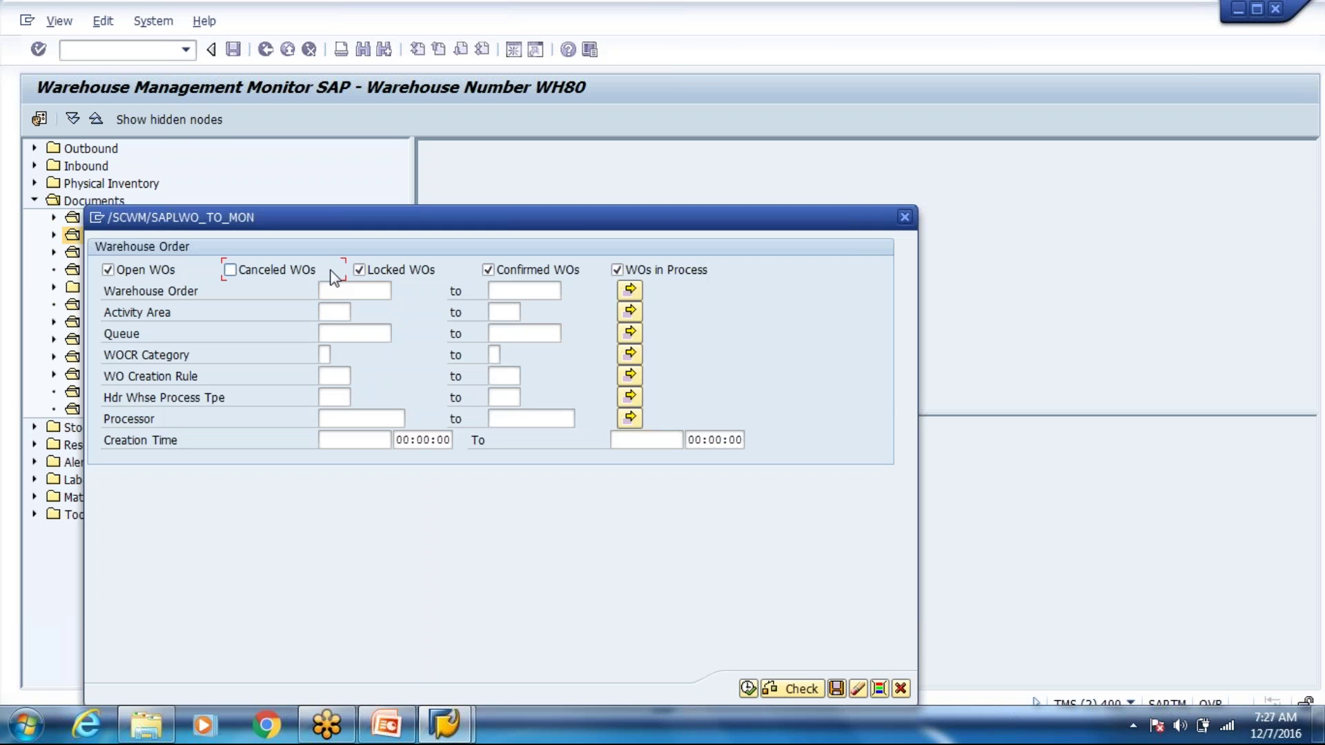
click(386, 276)
click(516, 272)
click(690, 272)
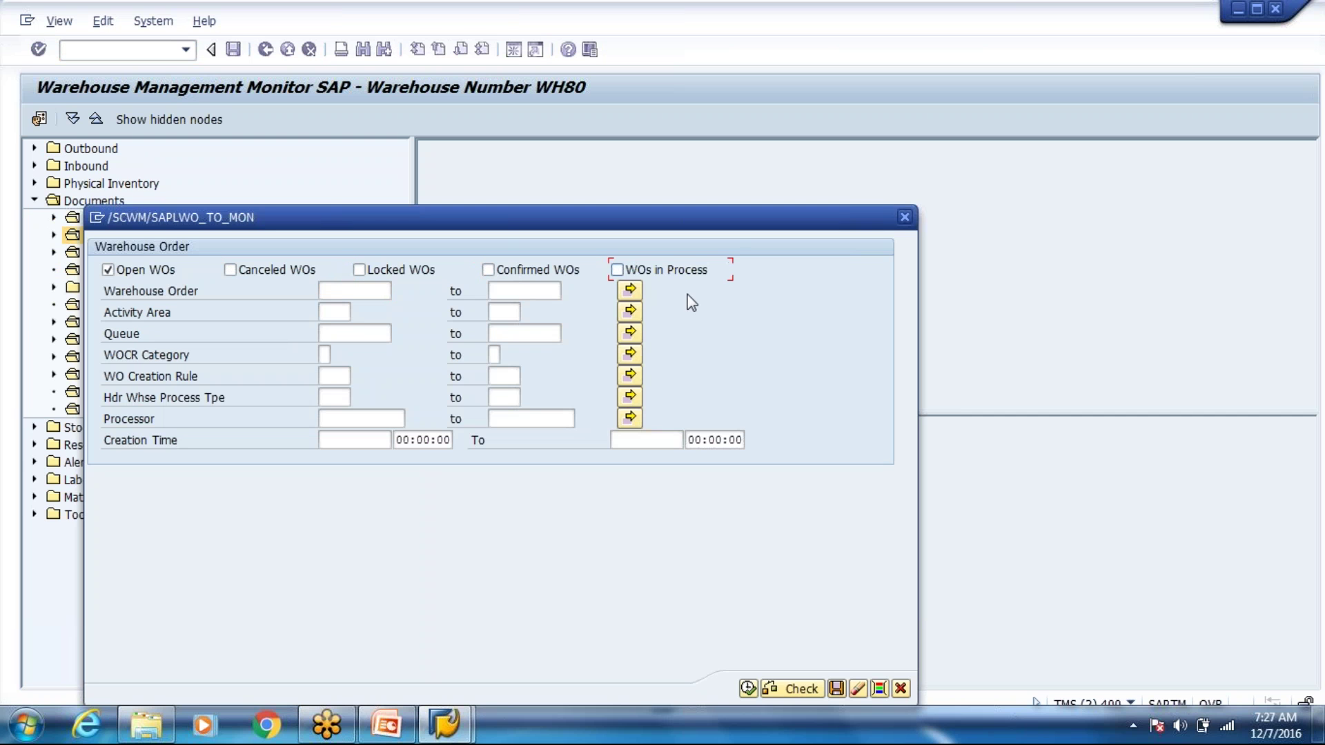
click(749, 688)
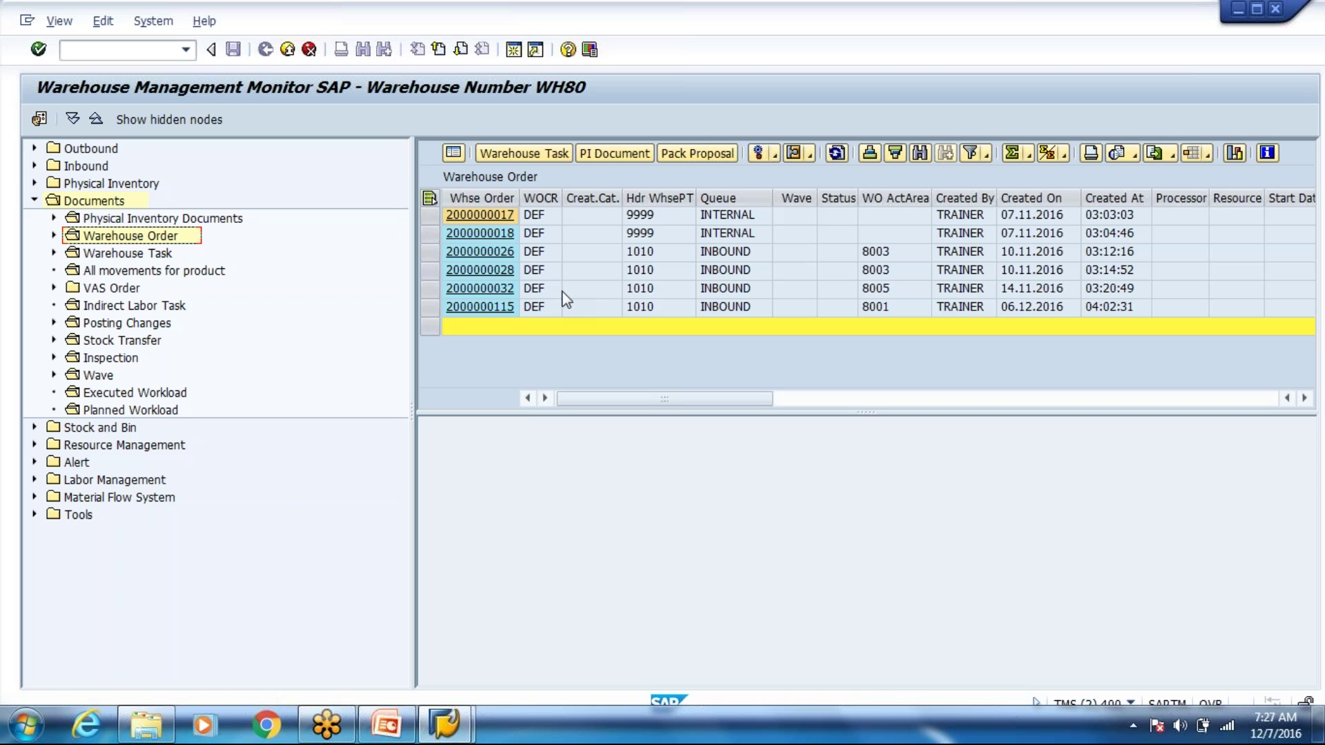
Step: Open the first listed warehouse order, set its product task to confirm in foreground, and check the source and destination HU in the task details
click(498, 220)
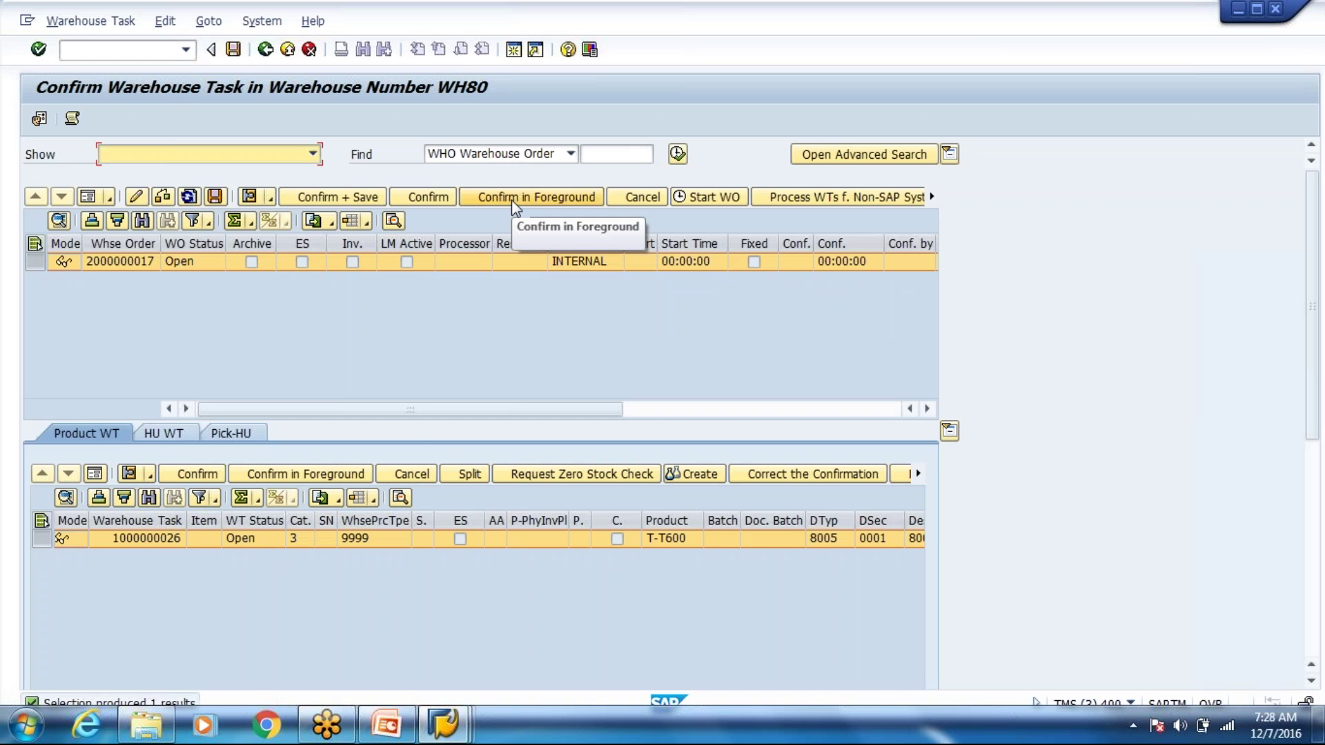
click(294, 475)
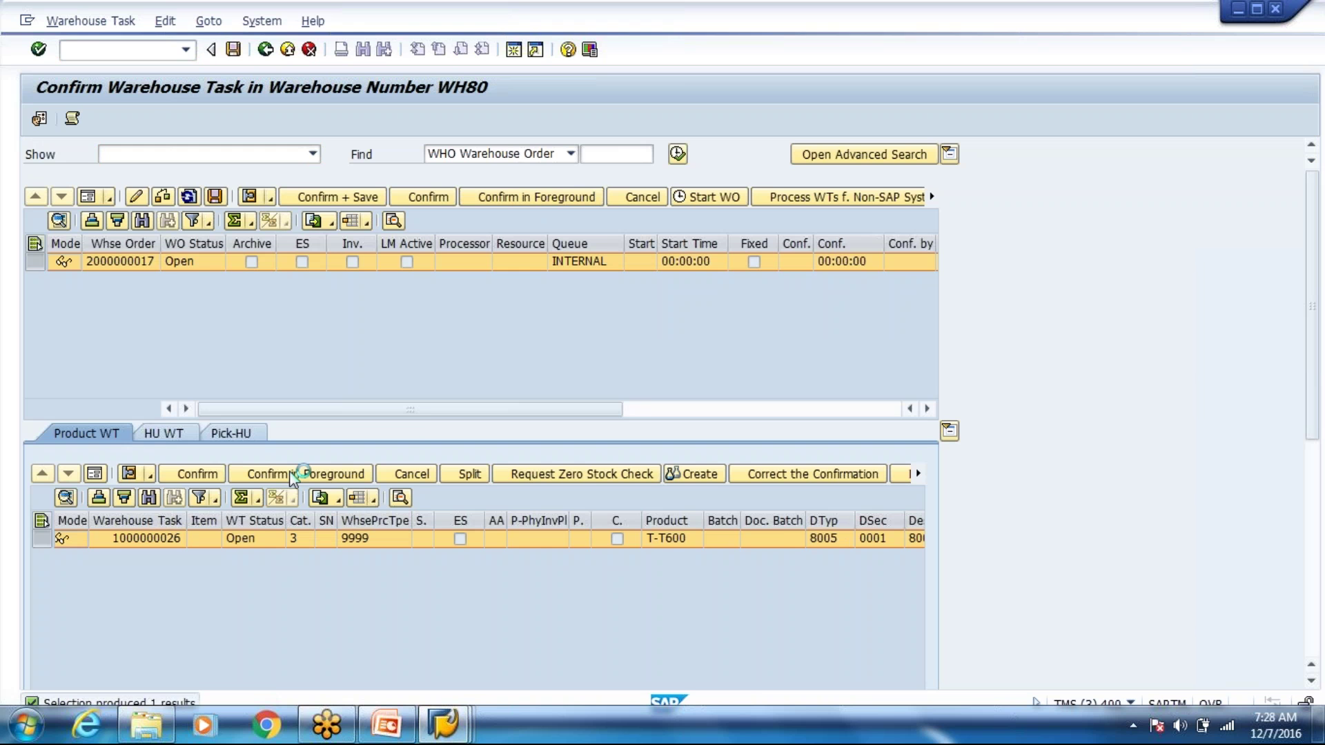
click(94, 473)
click(569, 601)
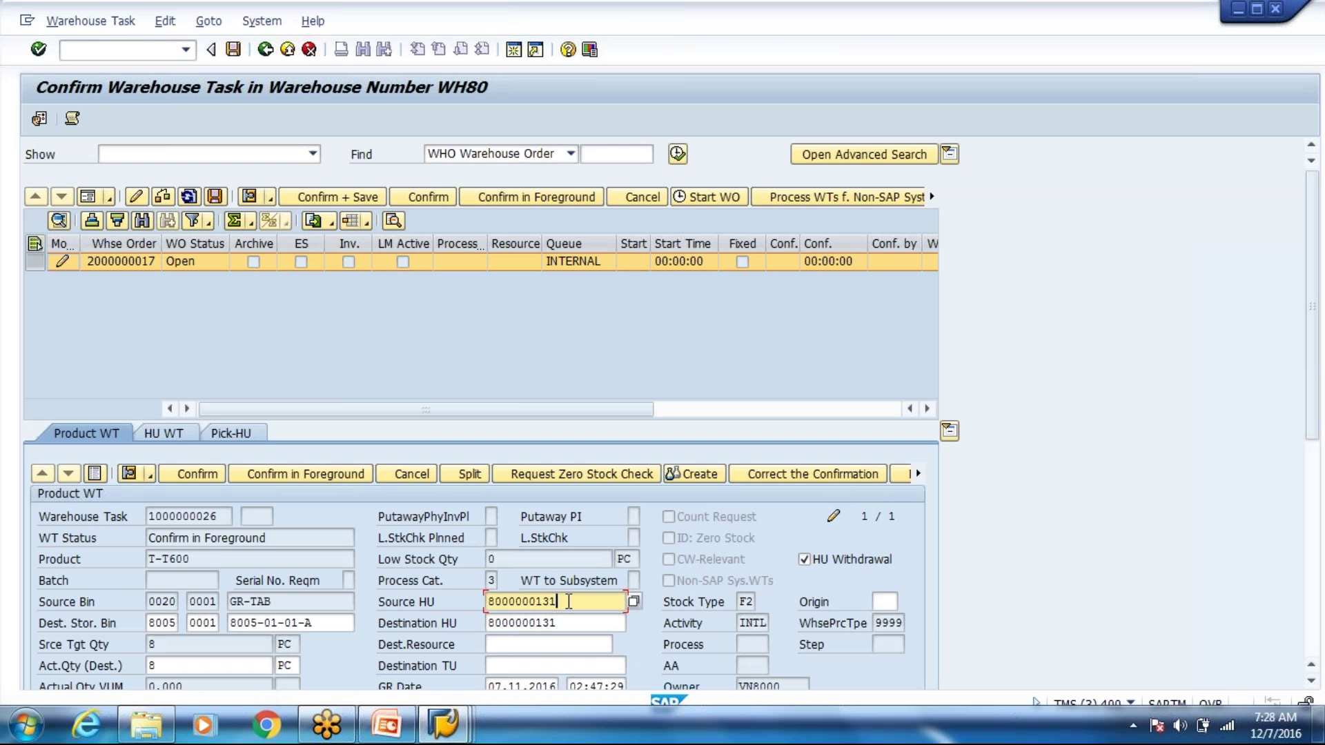
click(570, 622)
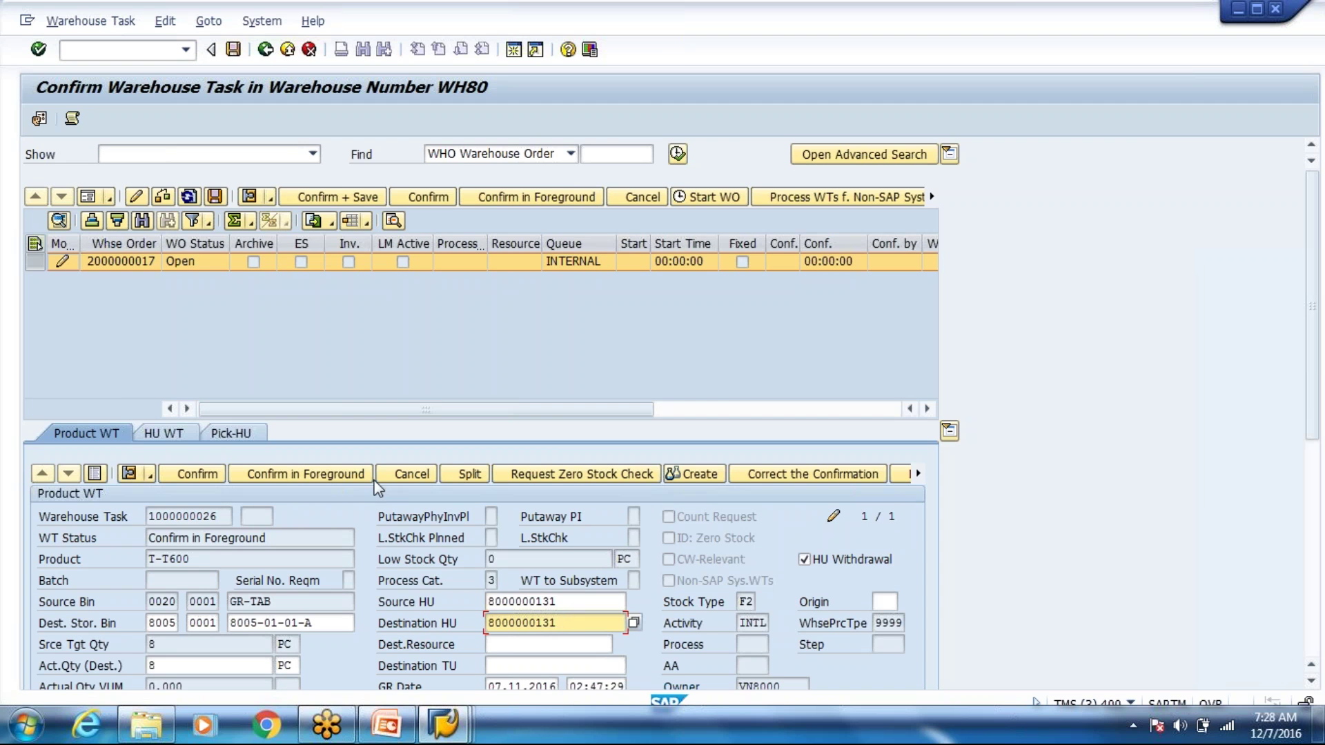
Step: Open the order's pick-HU details and try to create a handling unit with packaging material PACK-HU
click(233, 432)
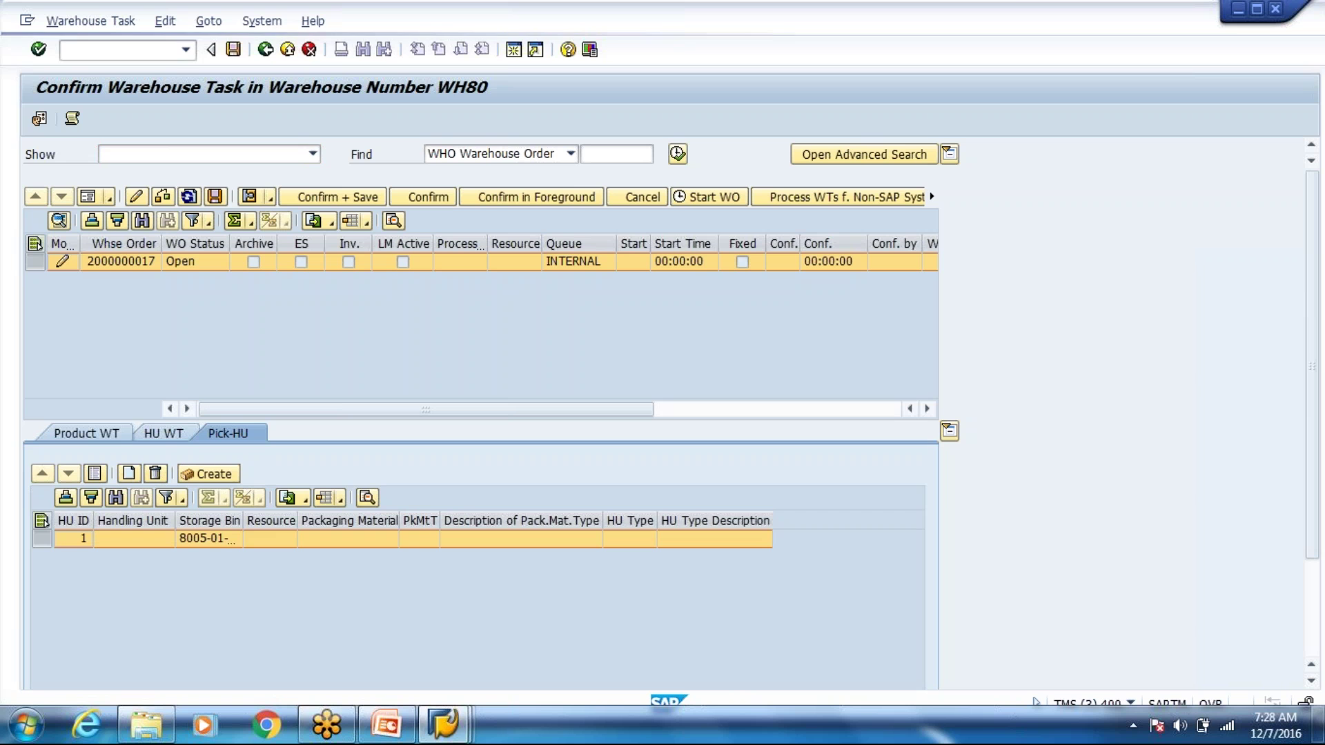
click(231, 600)
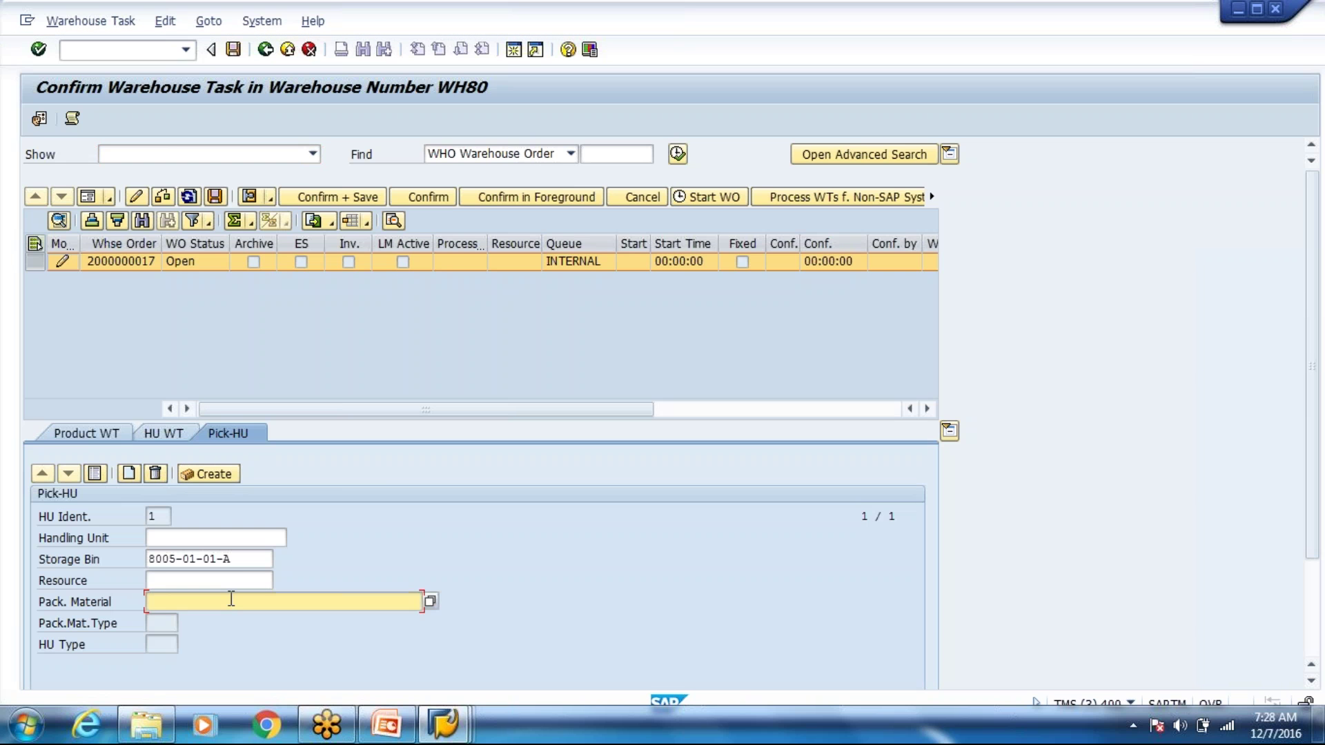
text(PACK-HU)
click(197, 474)
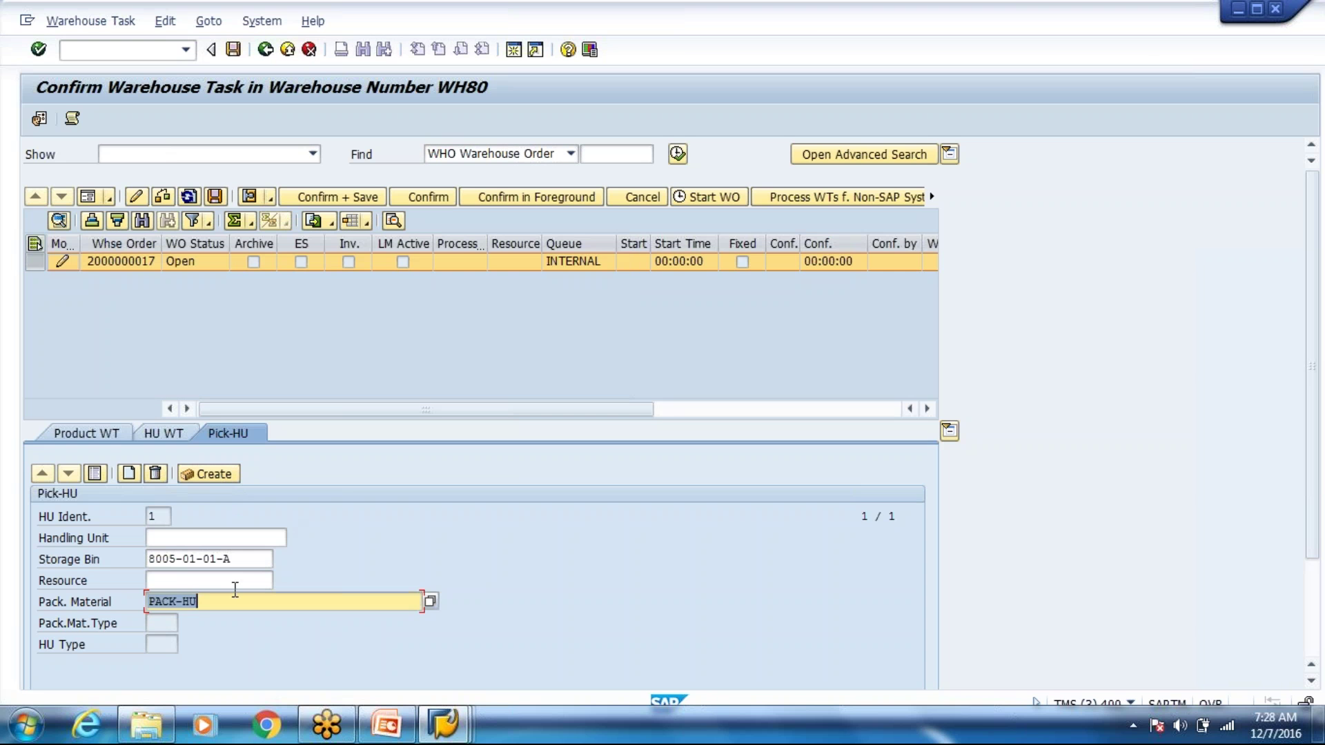
Step: Replace the packaging material with EUROPALLET and create the pick handling unit
key(BackSpace)
key(BackSpace)
key(BackSpace)
key(BackSpace)
key(BackSpace)
key(BackSpace)
key(BackSpace)
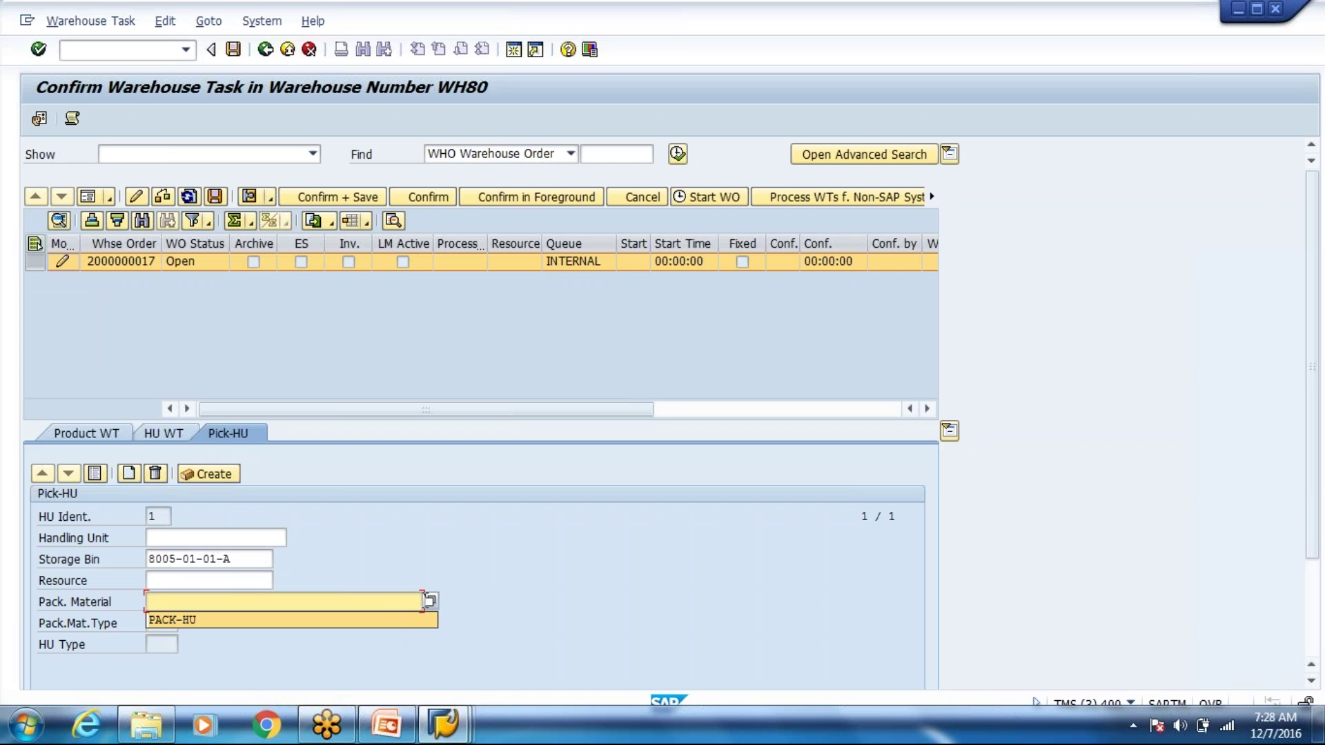
text(EURO)
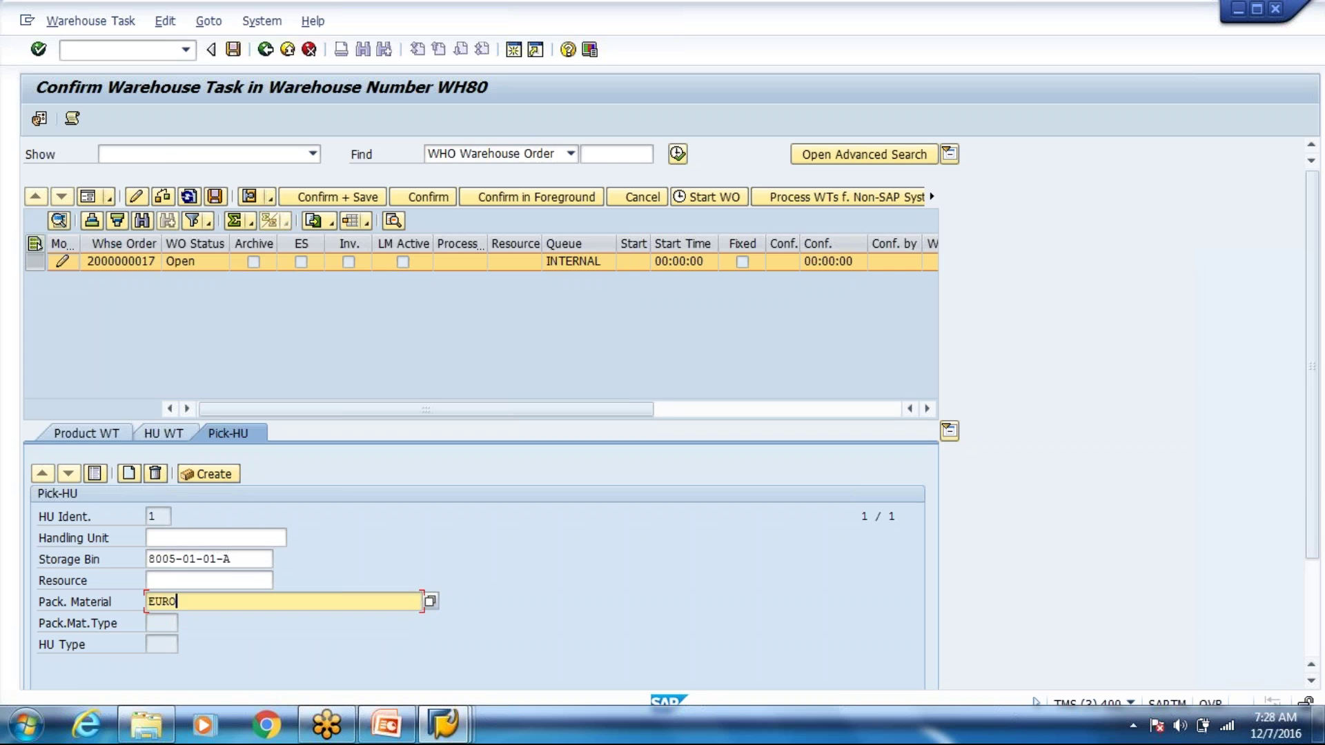
text(PALLET)
click(224, 478)
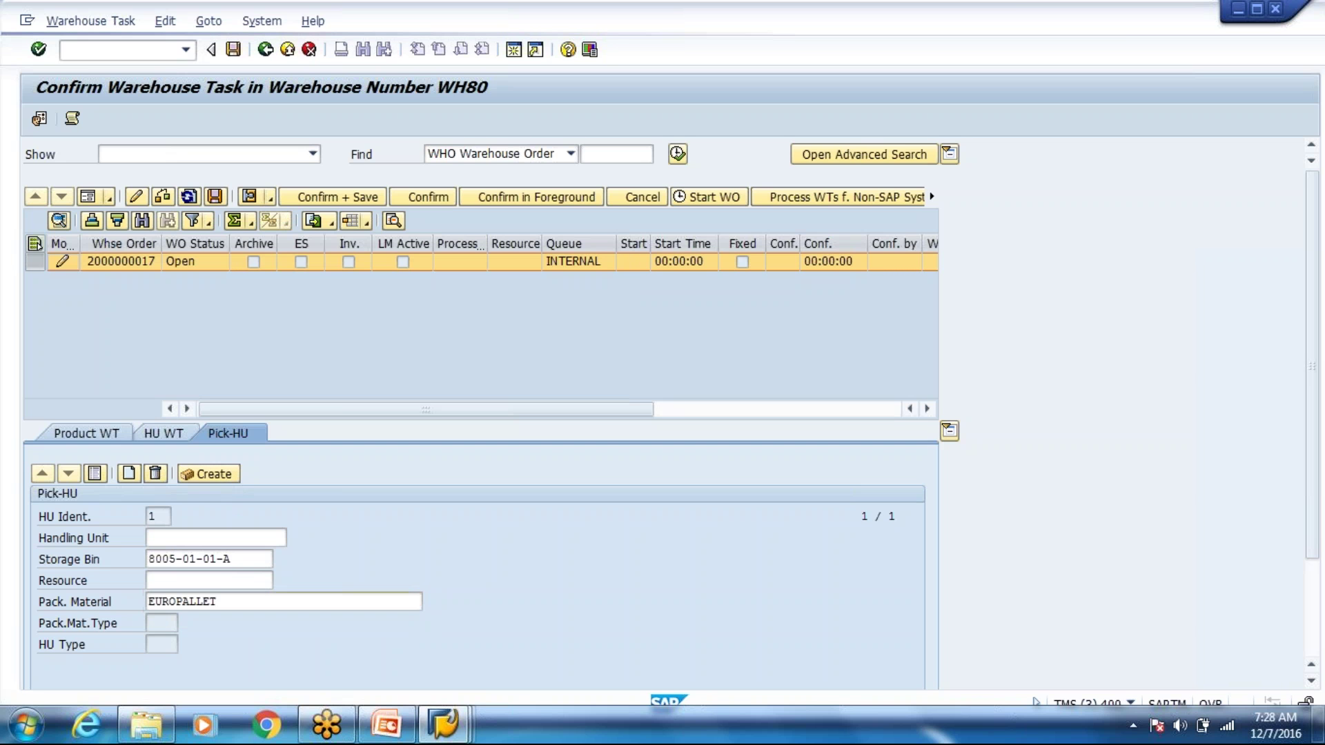
Step: Copy the created pick handling unit's number and enter it as the destination HU of the product warehouse task
drag(217, 538, 150, 537)
key(ctrl+c)
click(151, 537)
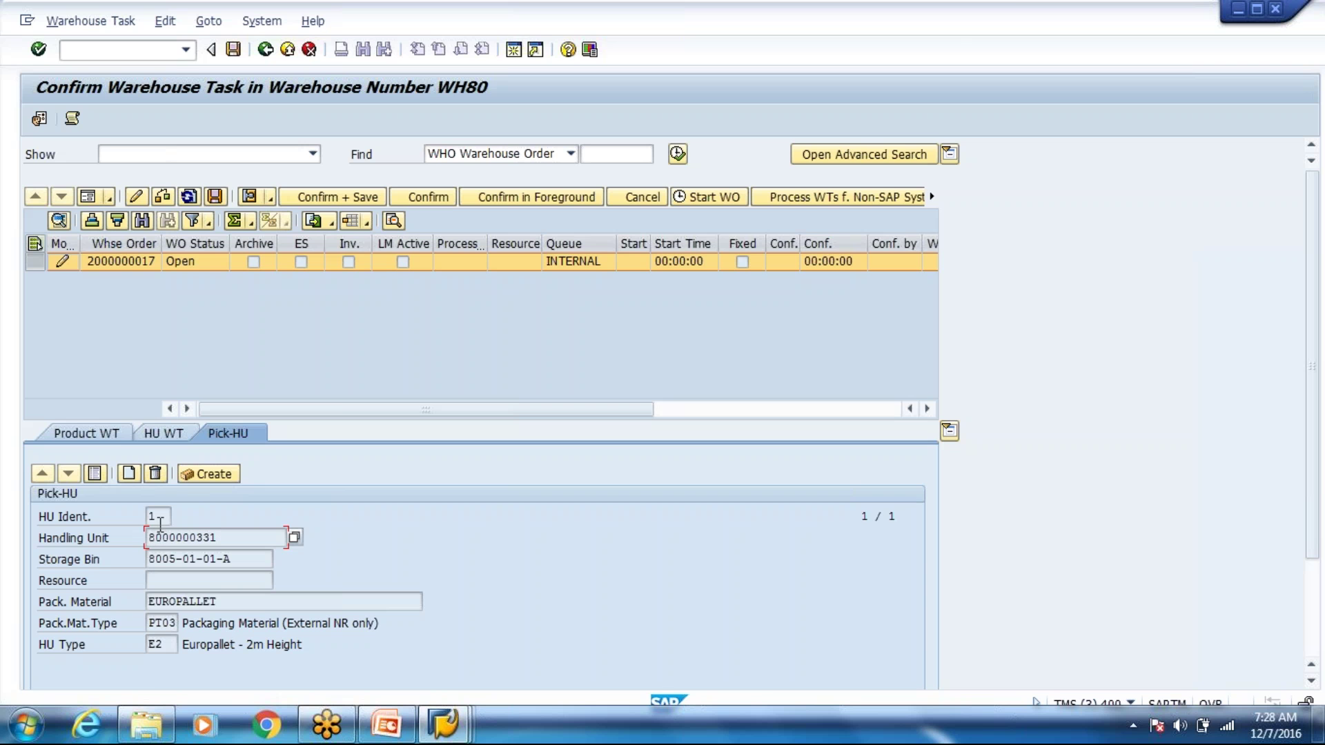
click(92, 437)
click(574, 623)
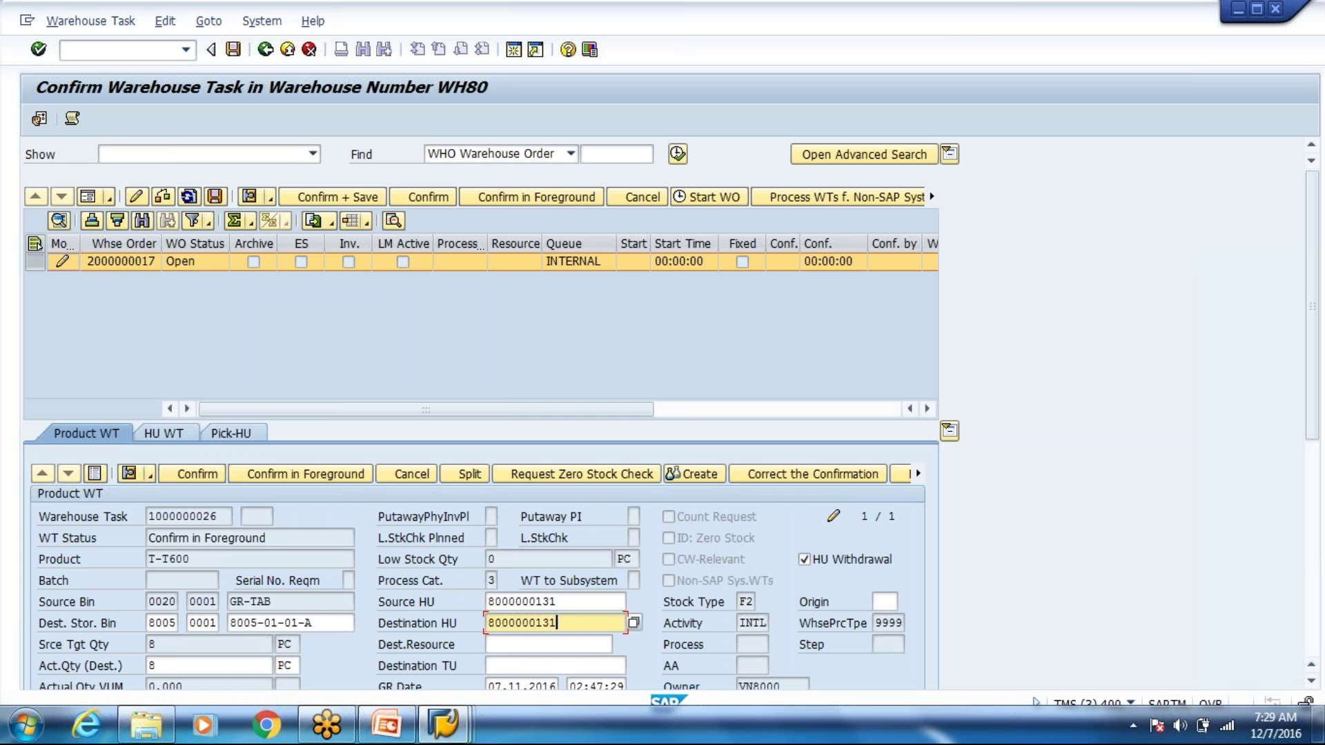
key(BackSpace)
key(BackSpace)
key(BackSpace)
key(BackSpace)
key(BackSpace)
key(BackSpace)
key(BackSpace)
key(BackSpace)
key(BackSpace)
key(BackSpace)
key(ctrl+v)
Step: Compare the product warehouse task with the EUROPALLET pick-HU, viewing both in their details and list forms
click(232, 434)
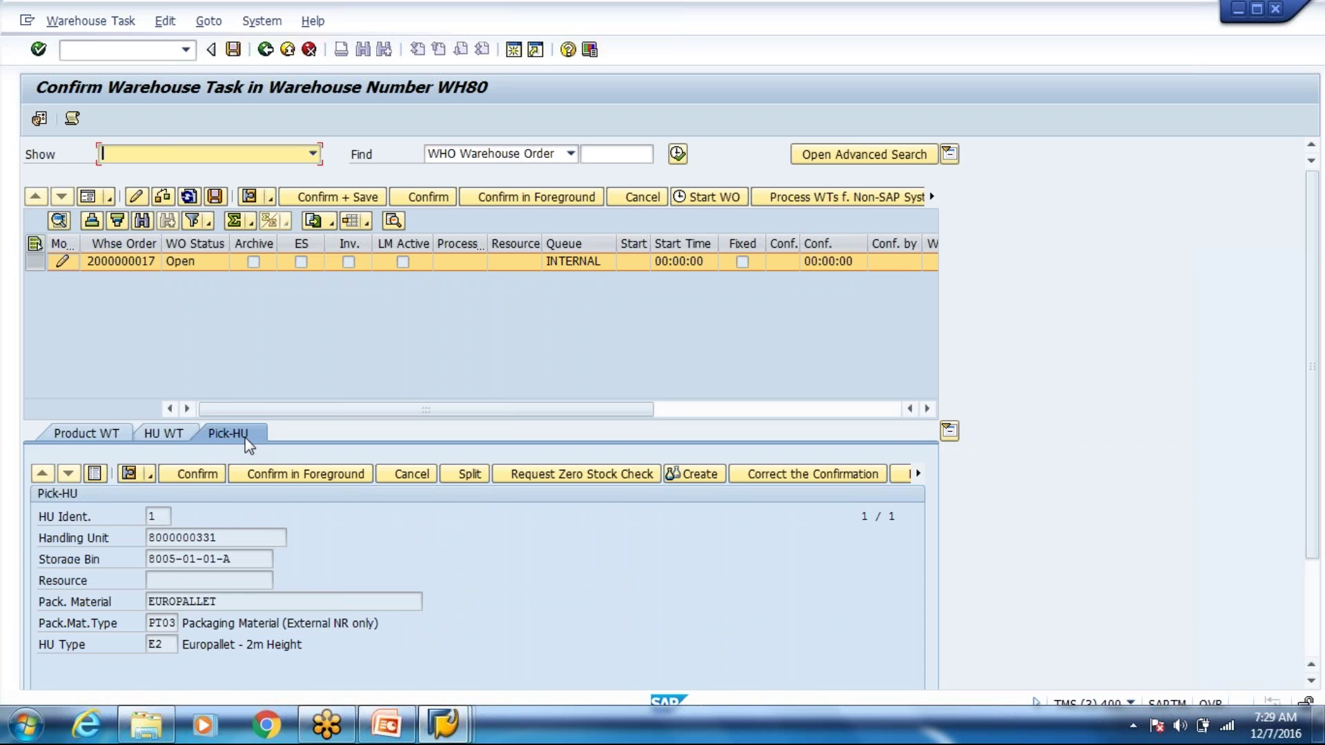
click(110, 433)
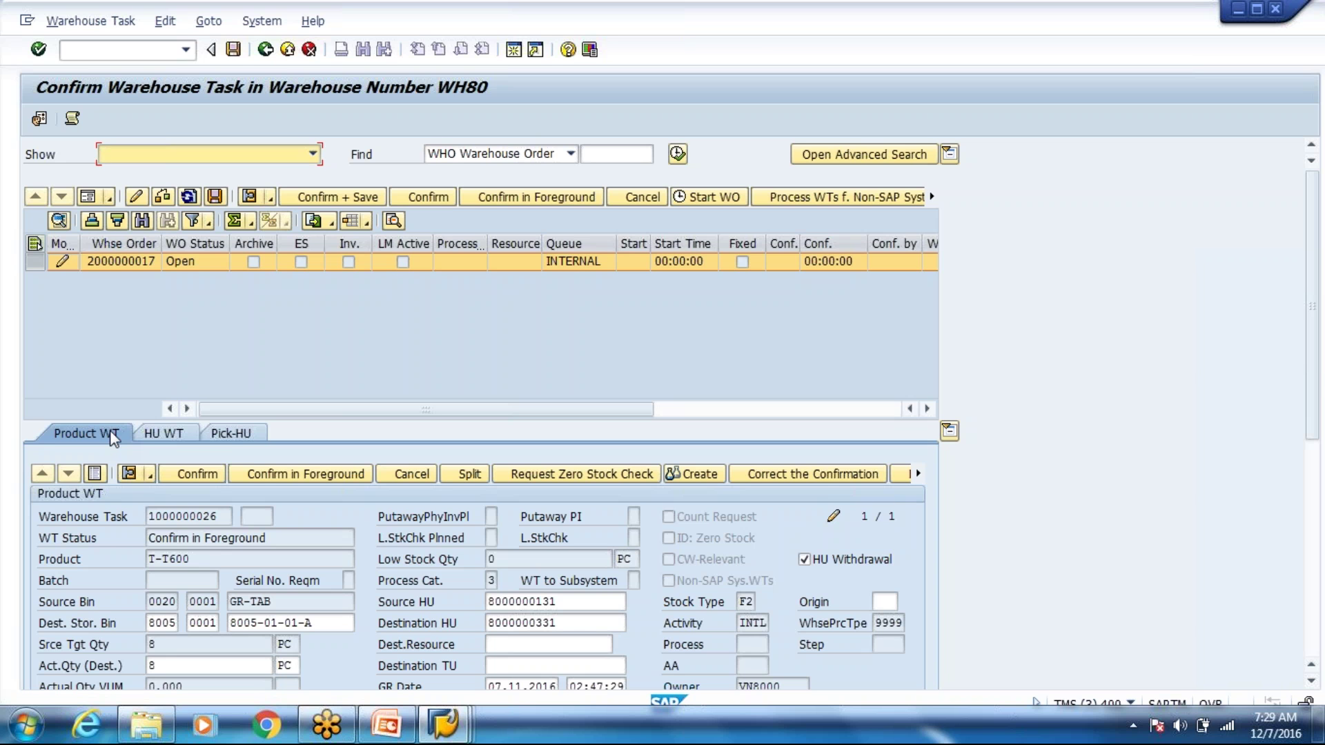
click(223, 435)
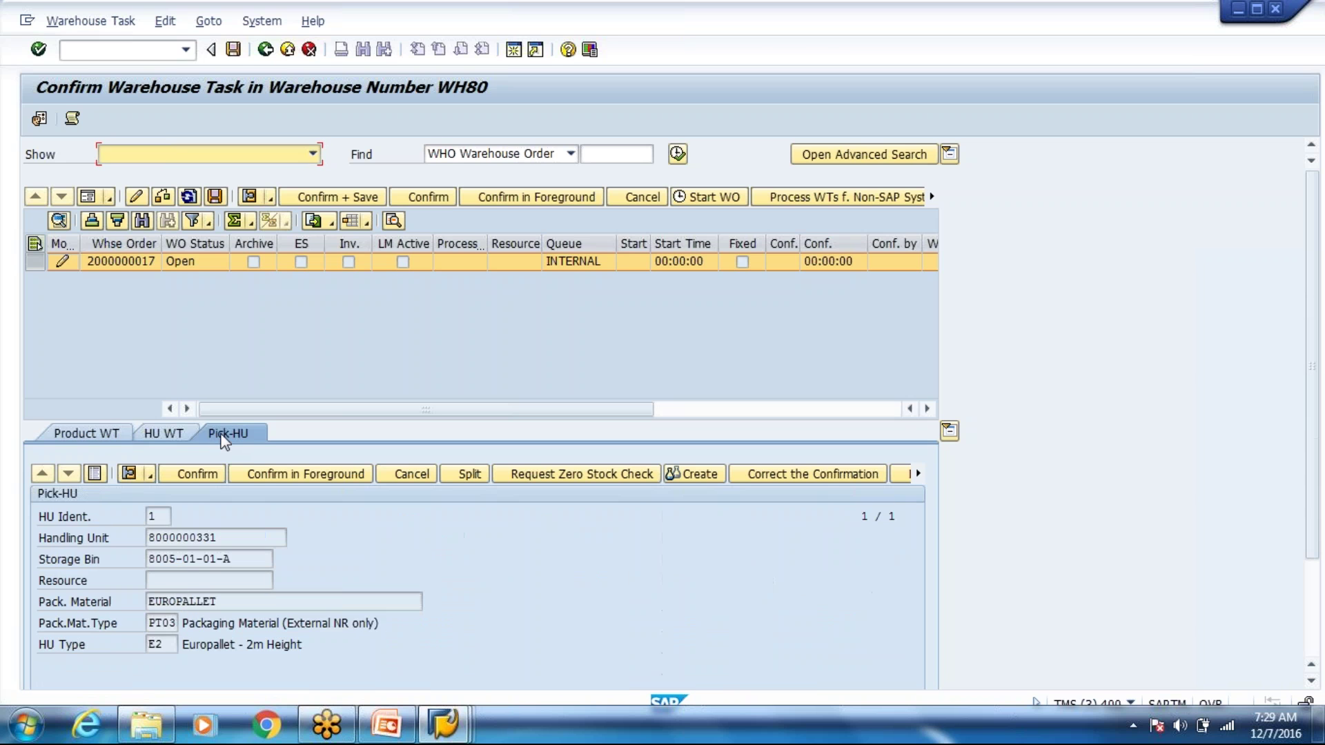
click(104, 435)
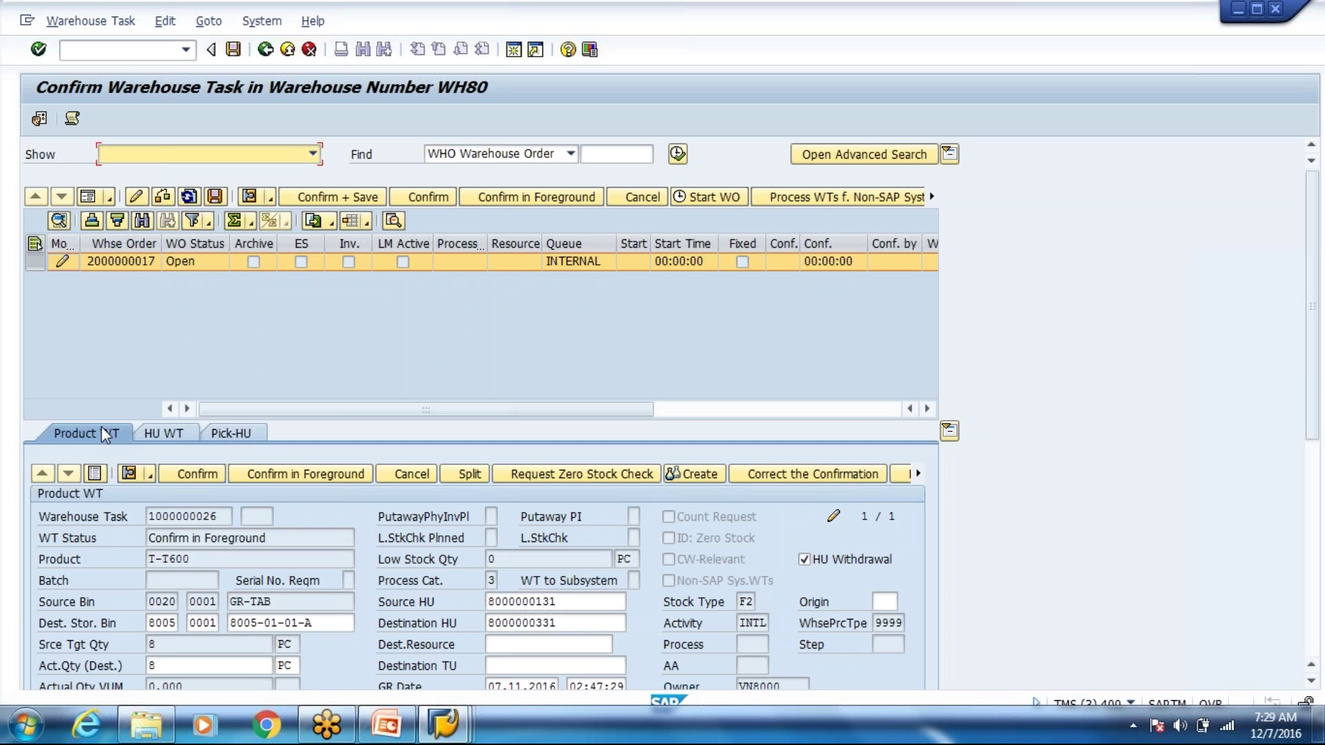
click(95, 475)
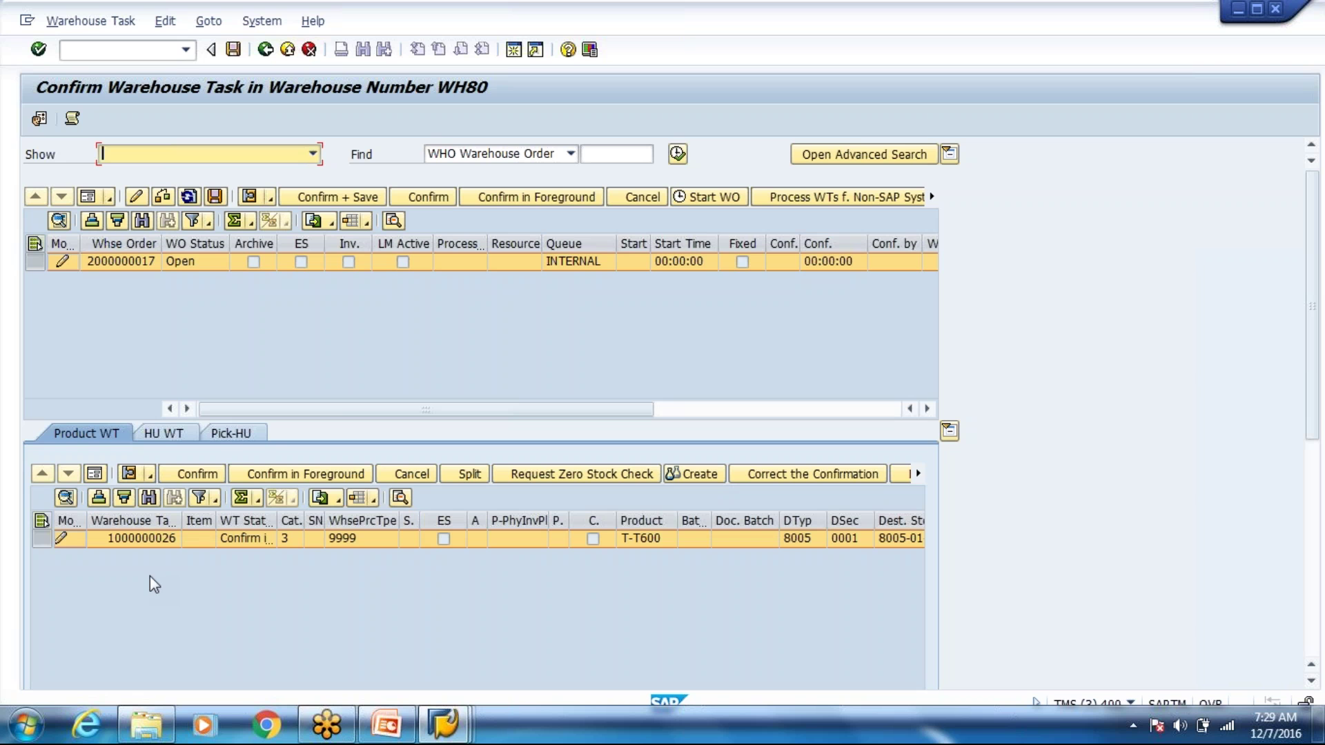
click(238, 435)
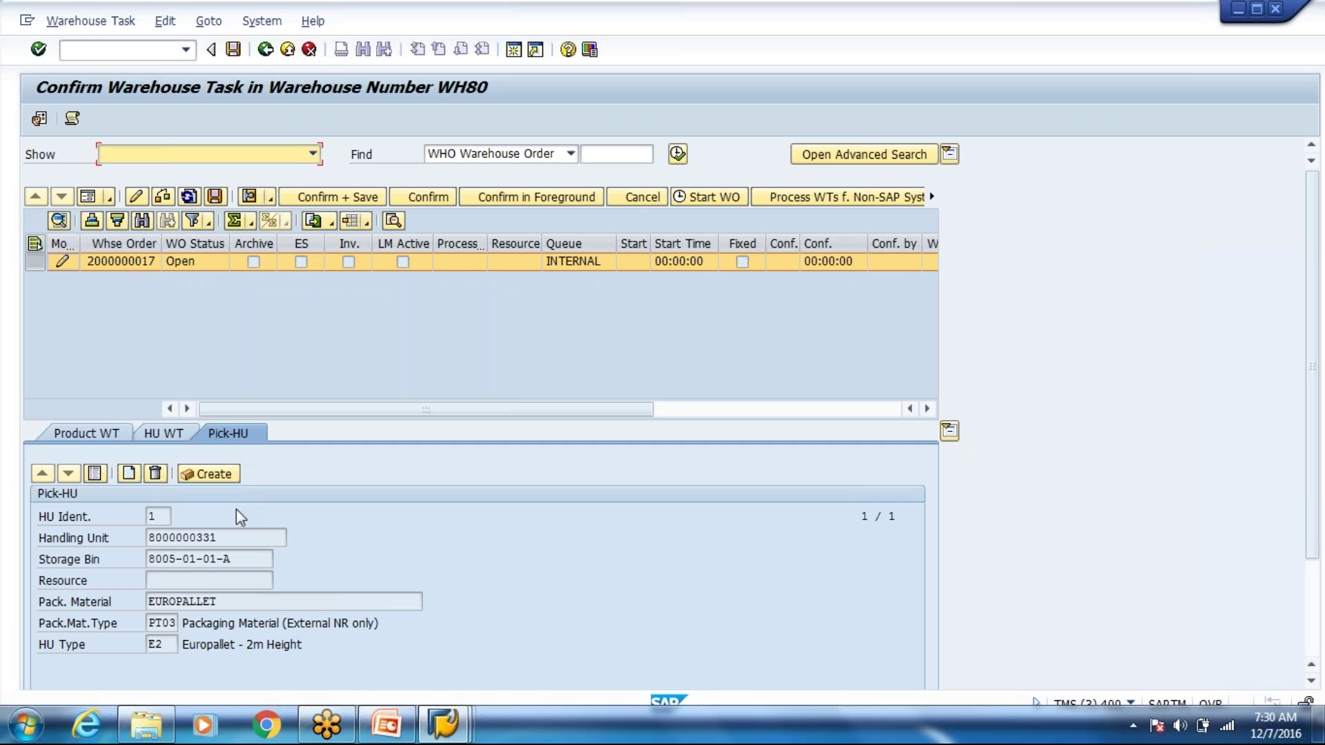
click(95, 475)
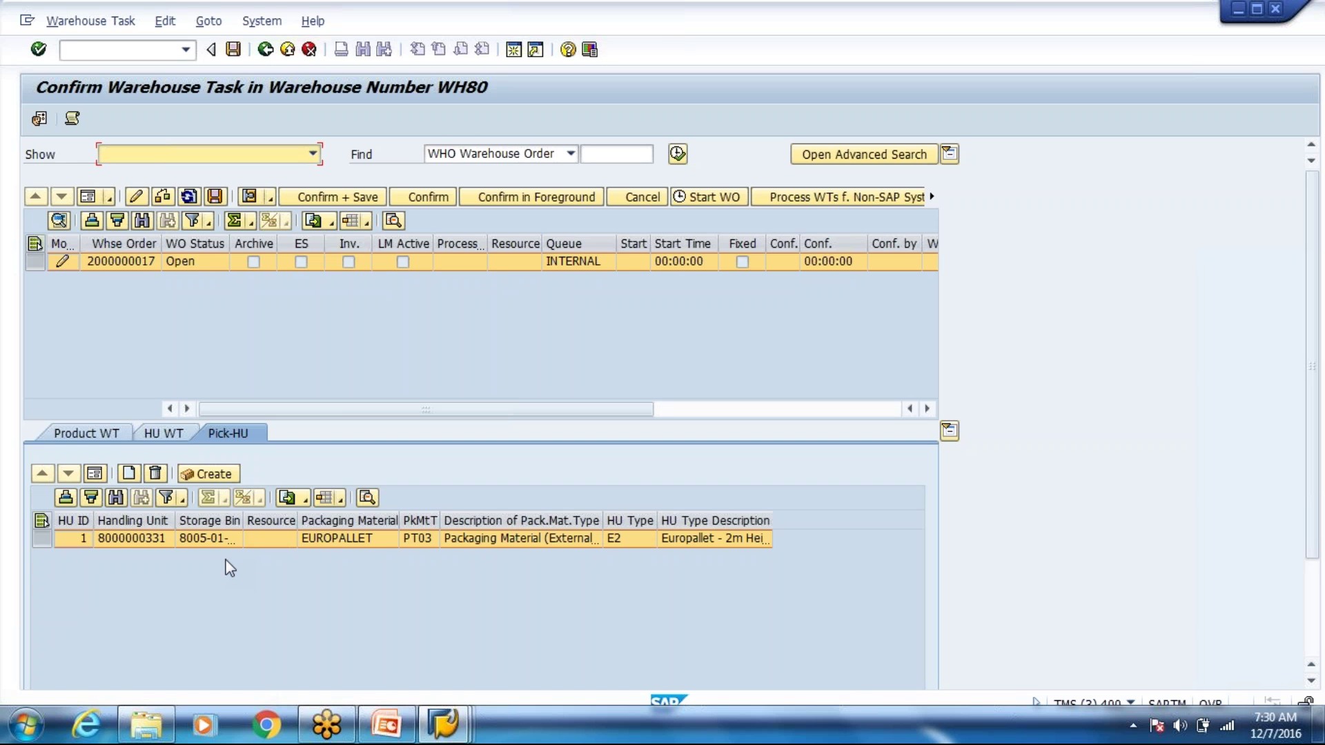
Step: Return to the creation rule overview, try to open the pick-HU packing profile for rule PU01, and go back to the Implementation Guide
key(alt+Tab)
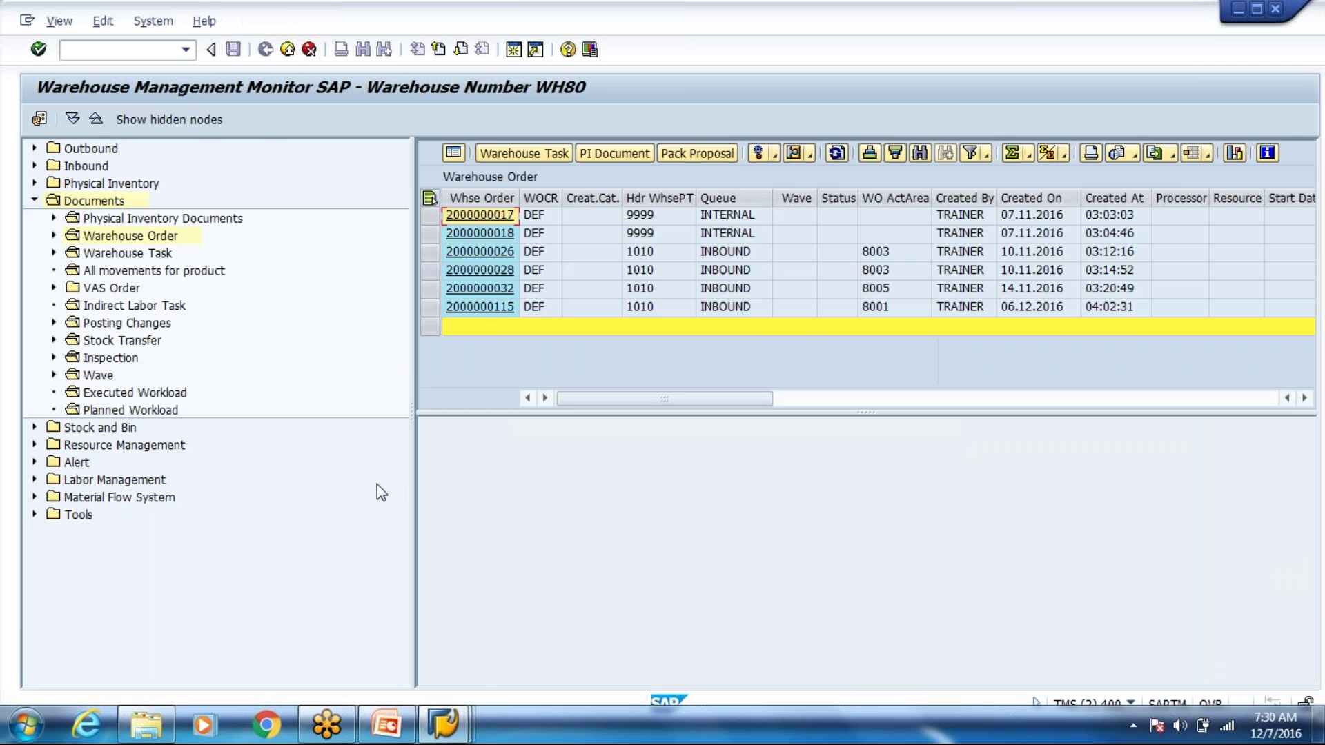
key(alt+Tab)
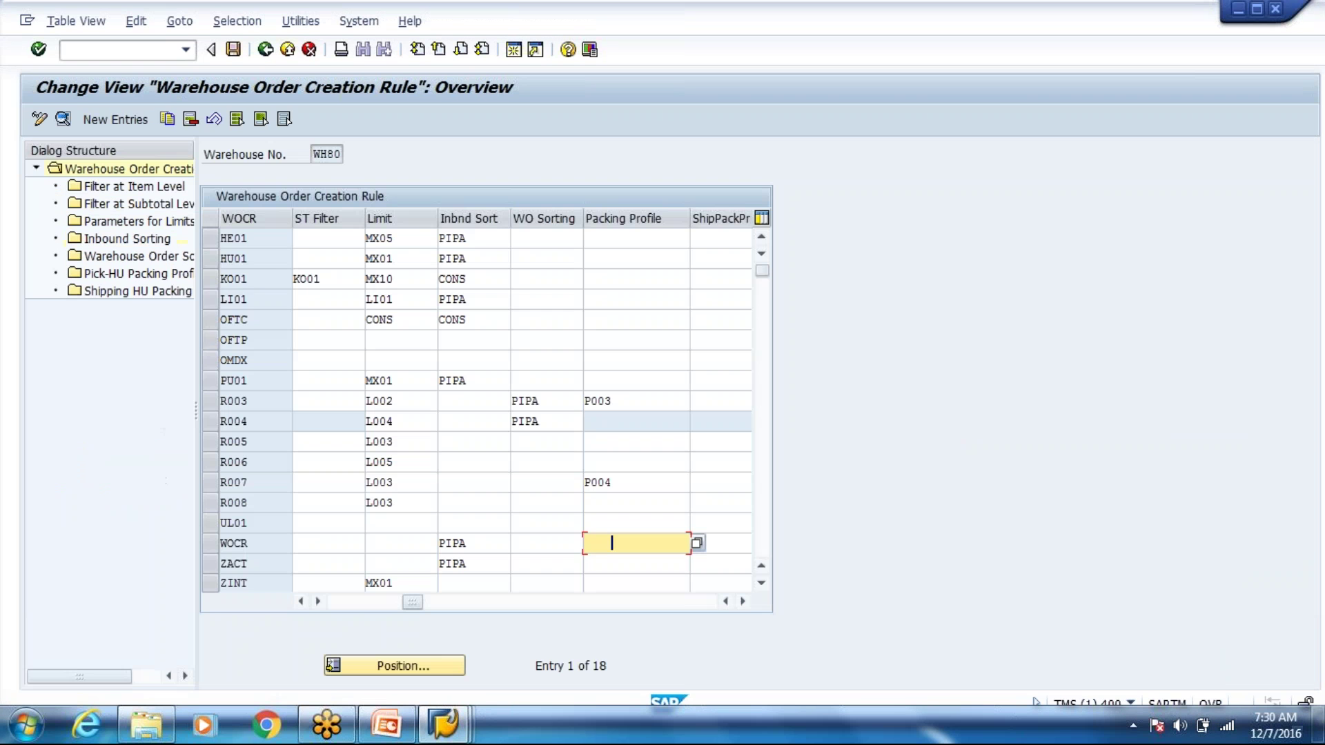
click(154, 276)
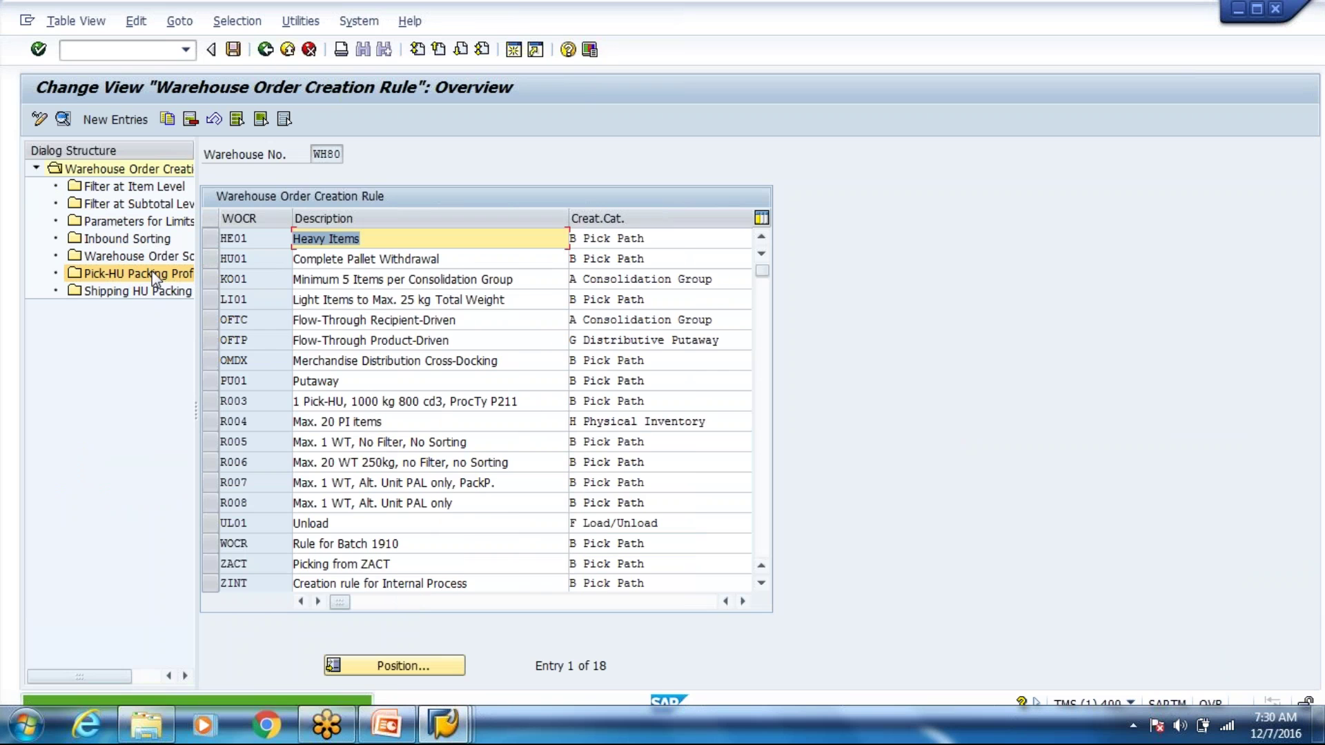
click(254, 384)
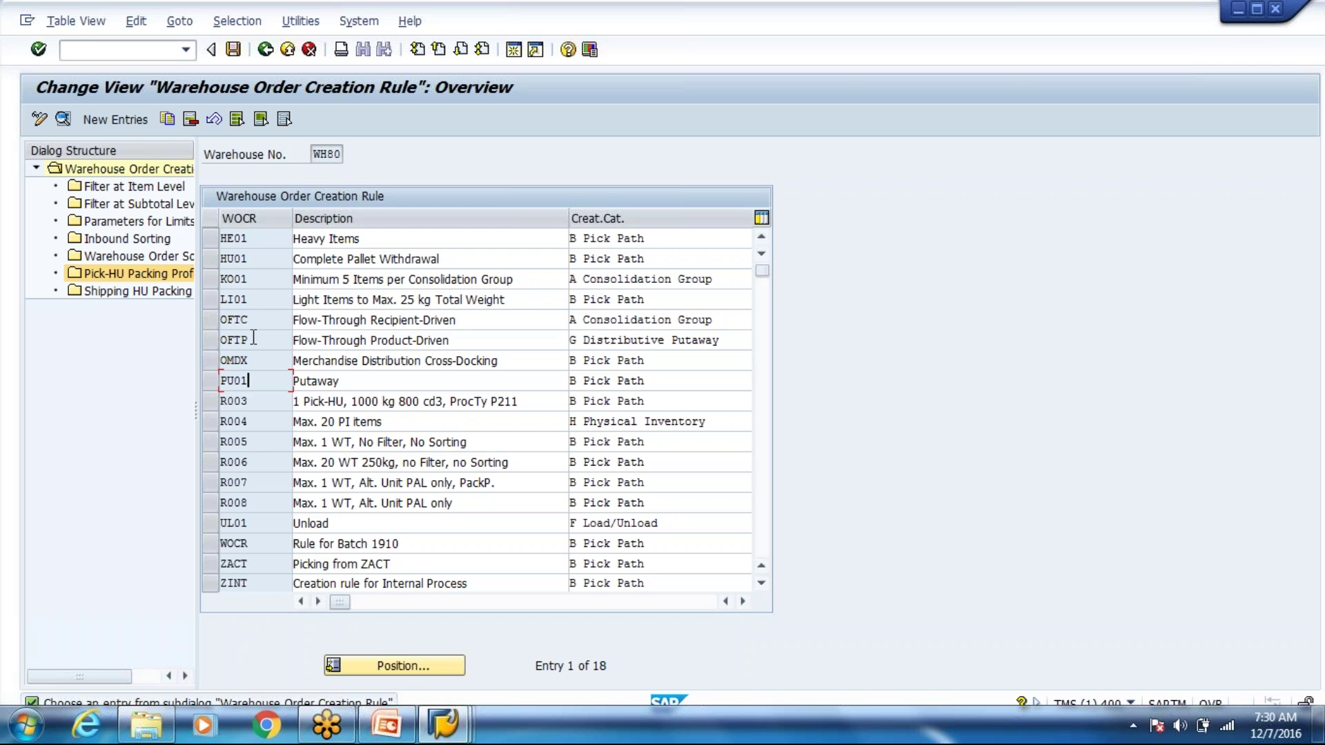
double_click(246, 383)
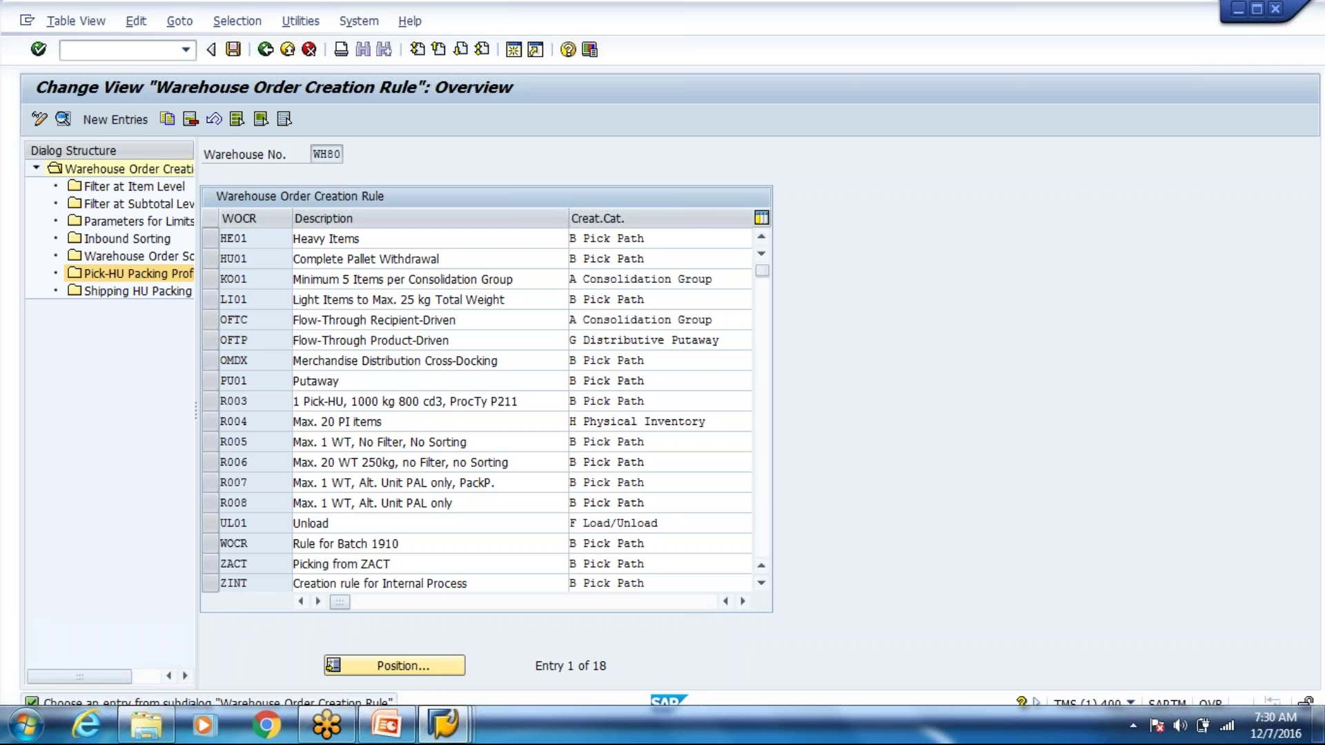
click(282, 48)
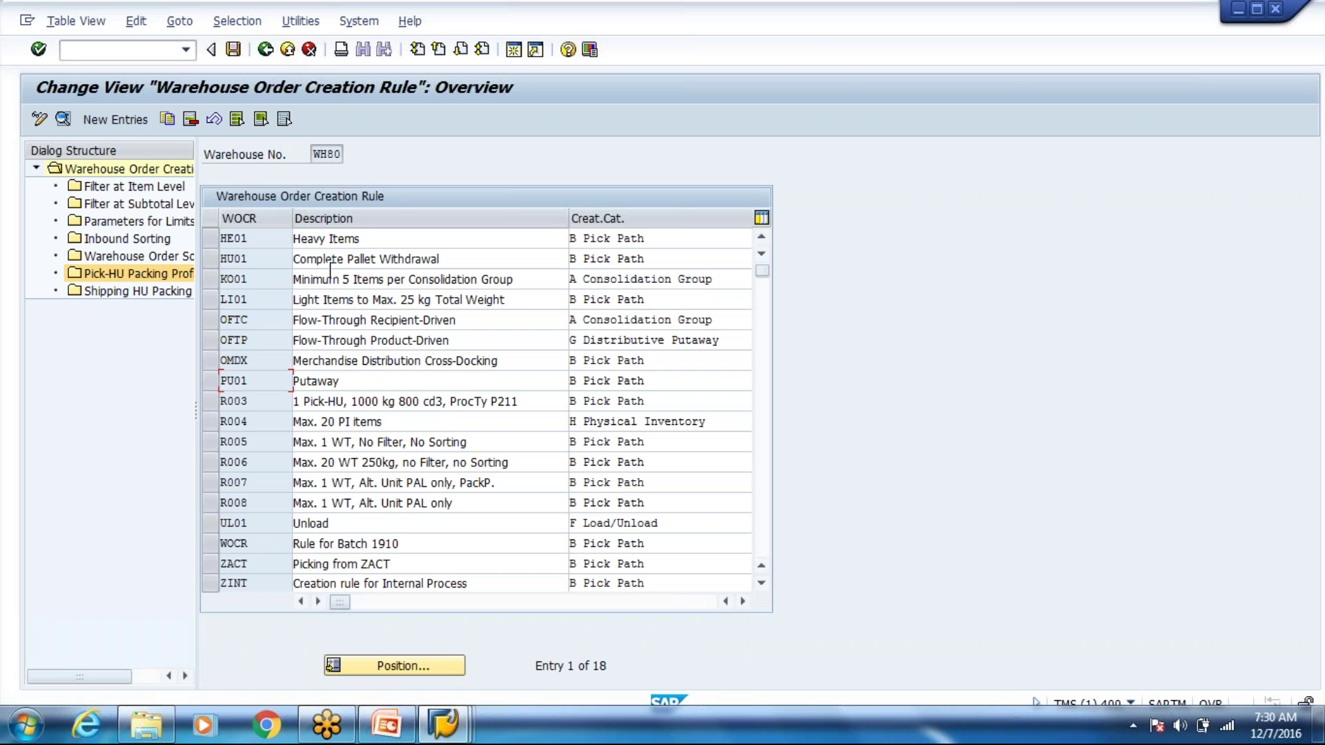
click(265, 50)
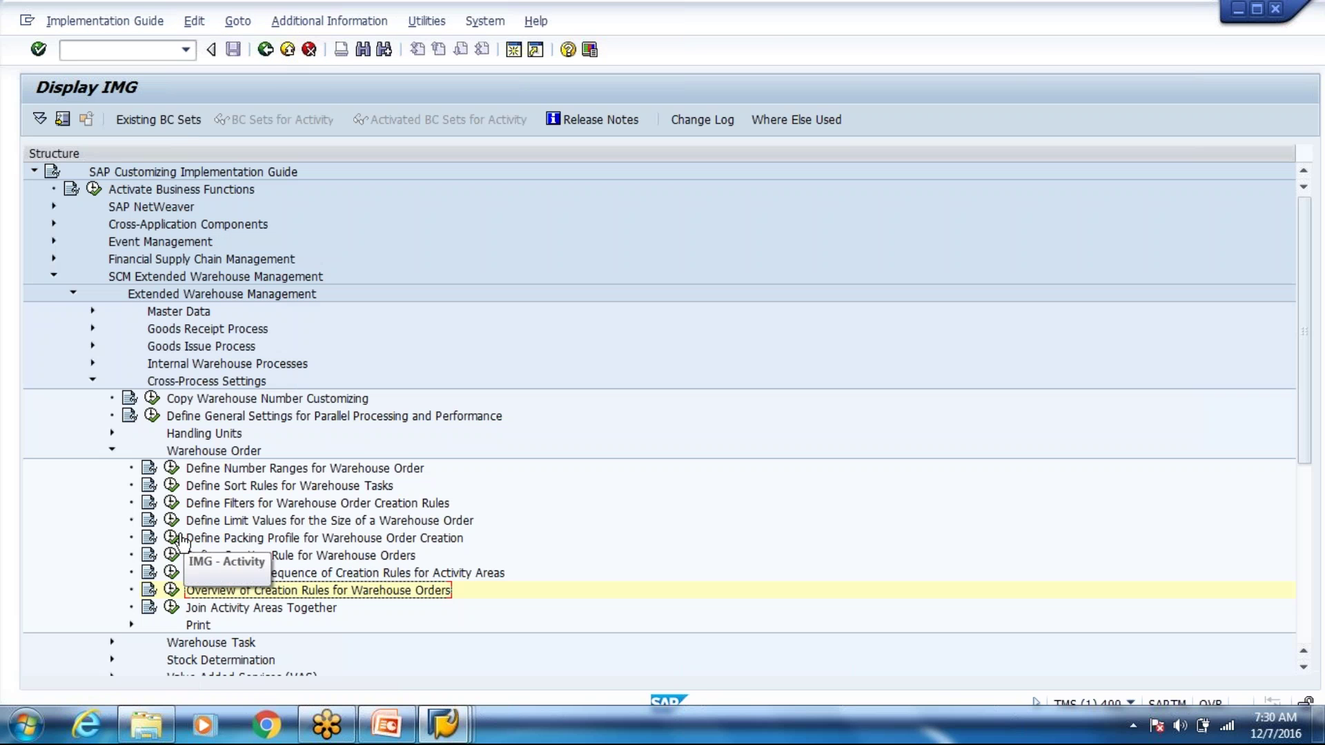
Step: Open warehouse SEWM's Europallet packing profile P004 from the packing profile definitions and examine its packing mode
click(176, 538)
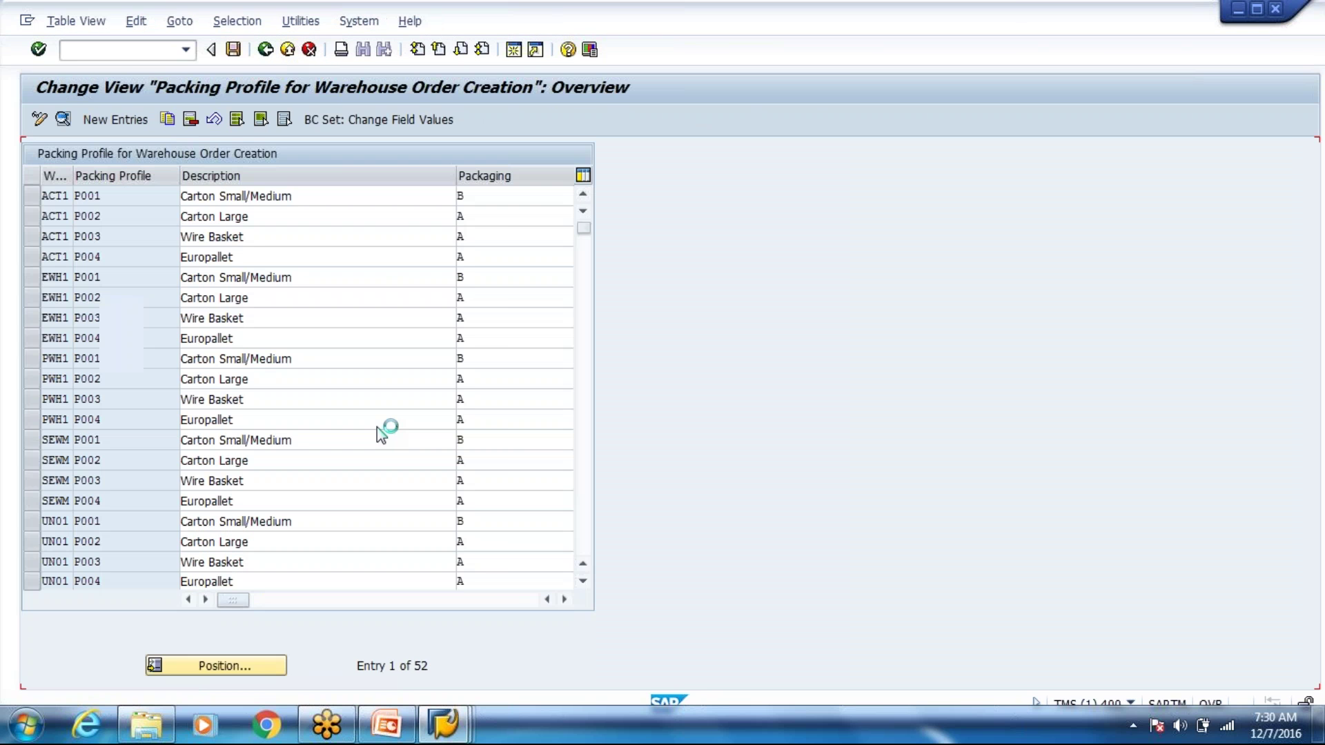
click(141, 508)
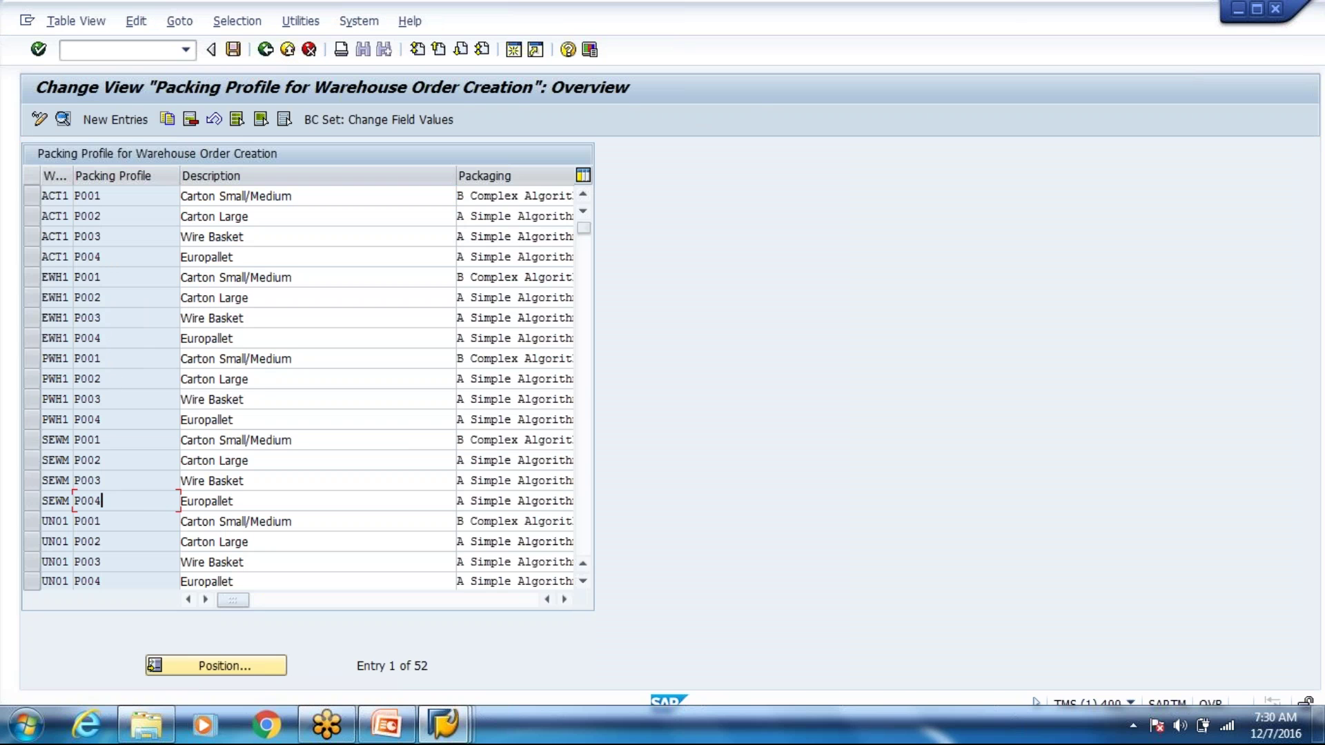
key(F2)
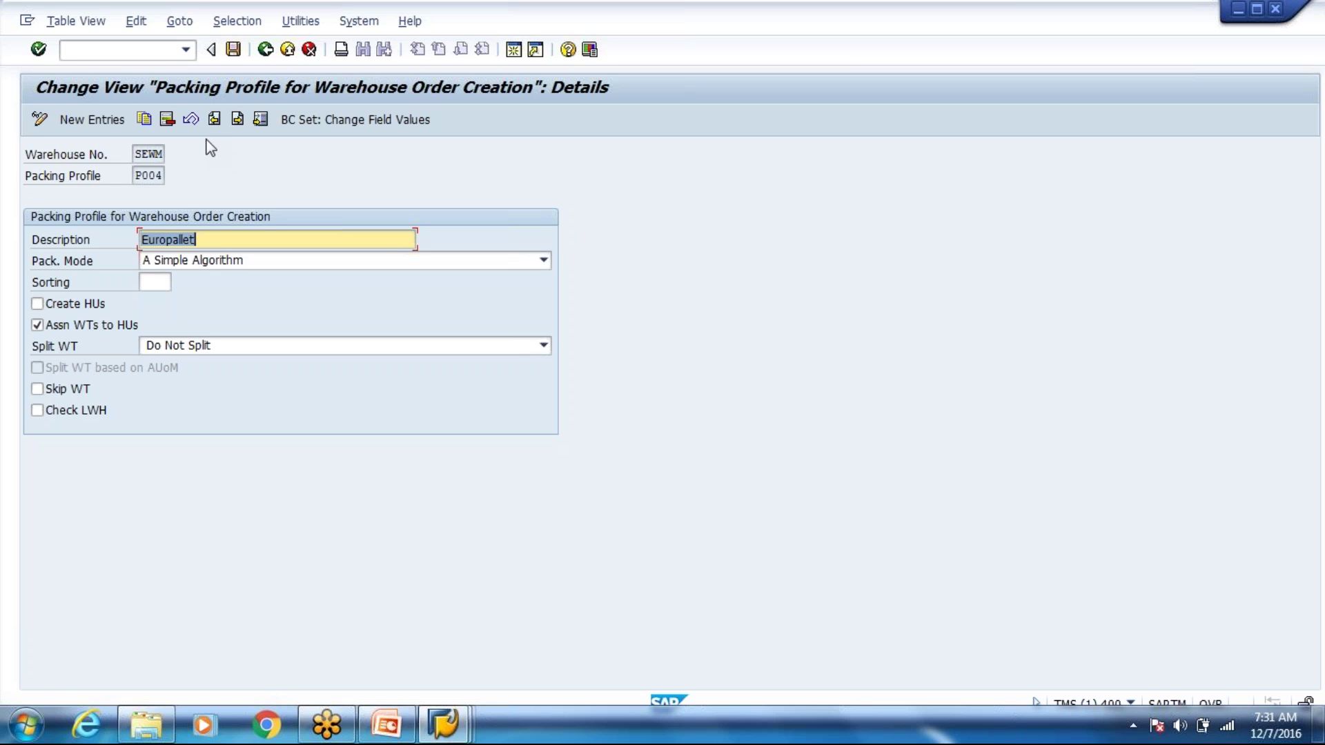
click(153, 178)
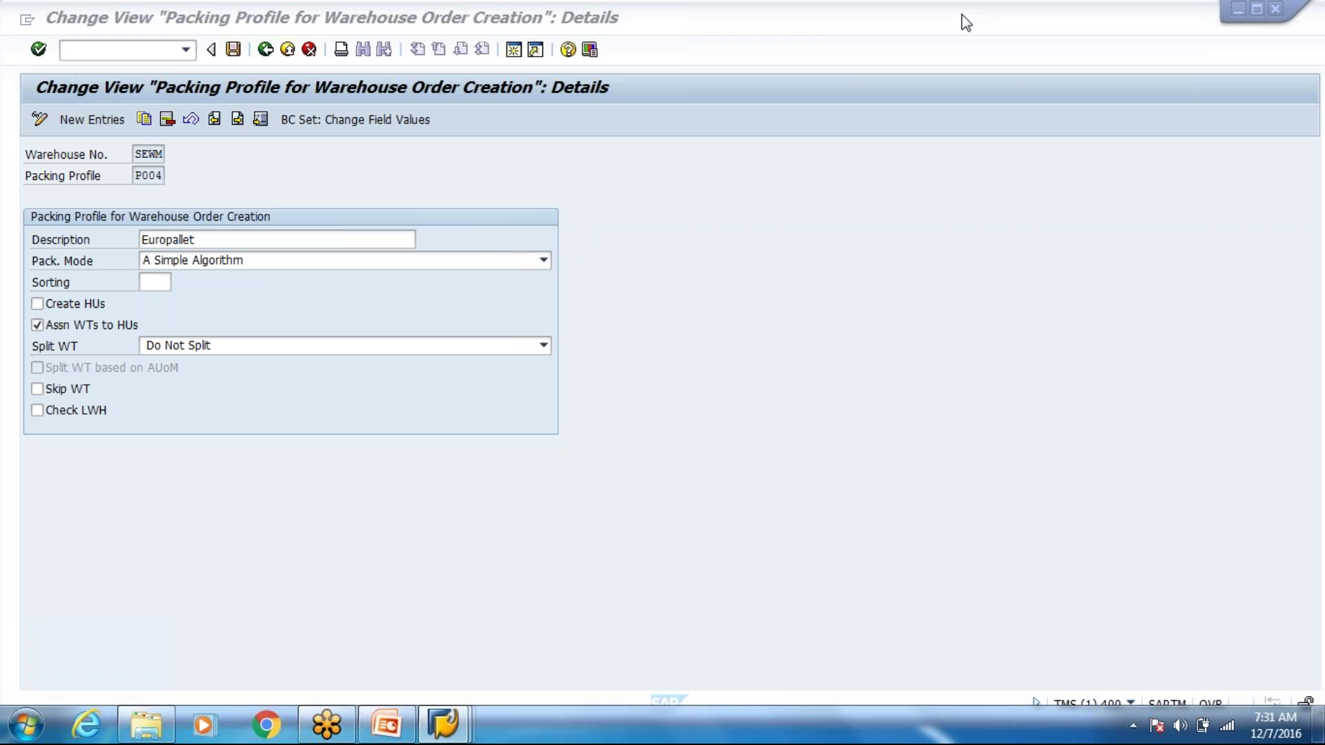
click(474, 260)
click(665, 198)
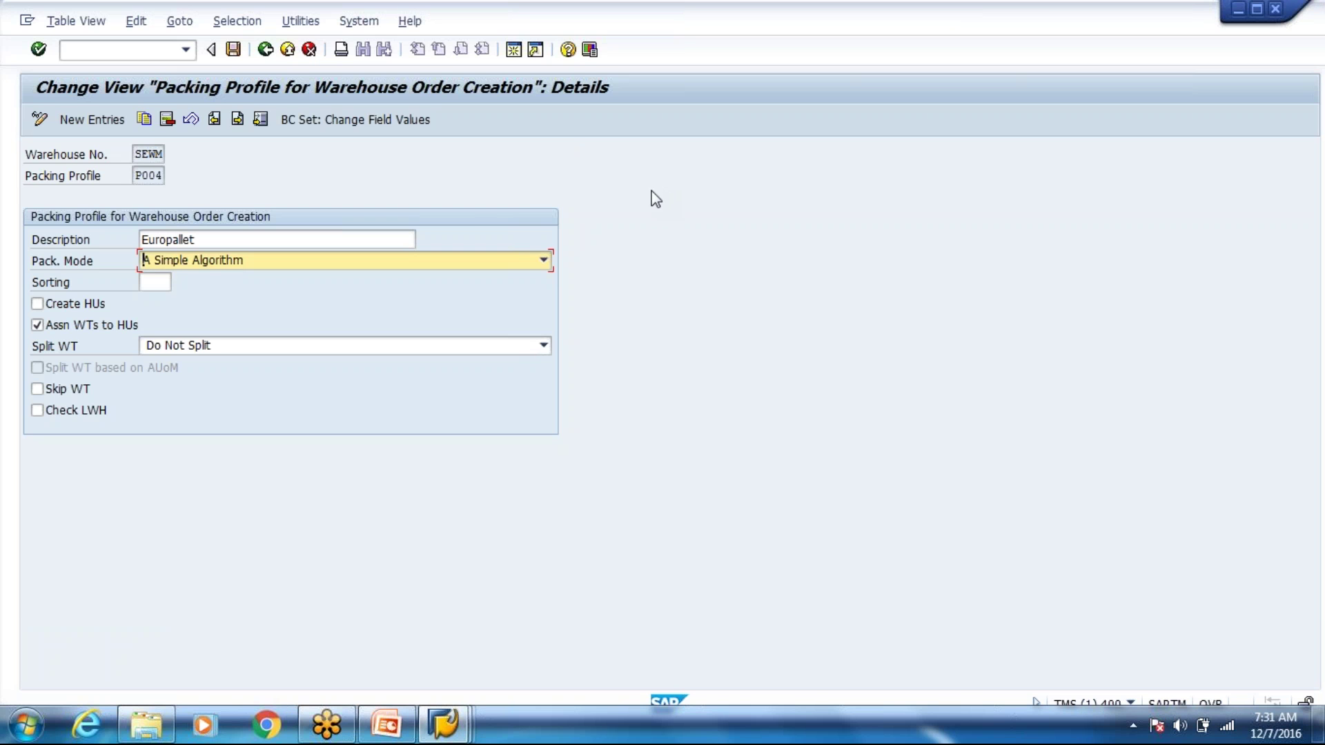
Step: Try the Create HUs option on the Europallet packing profile, turn it off again, and return to the Implementation Guide
click(94, 310)
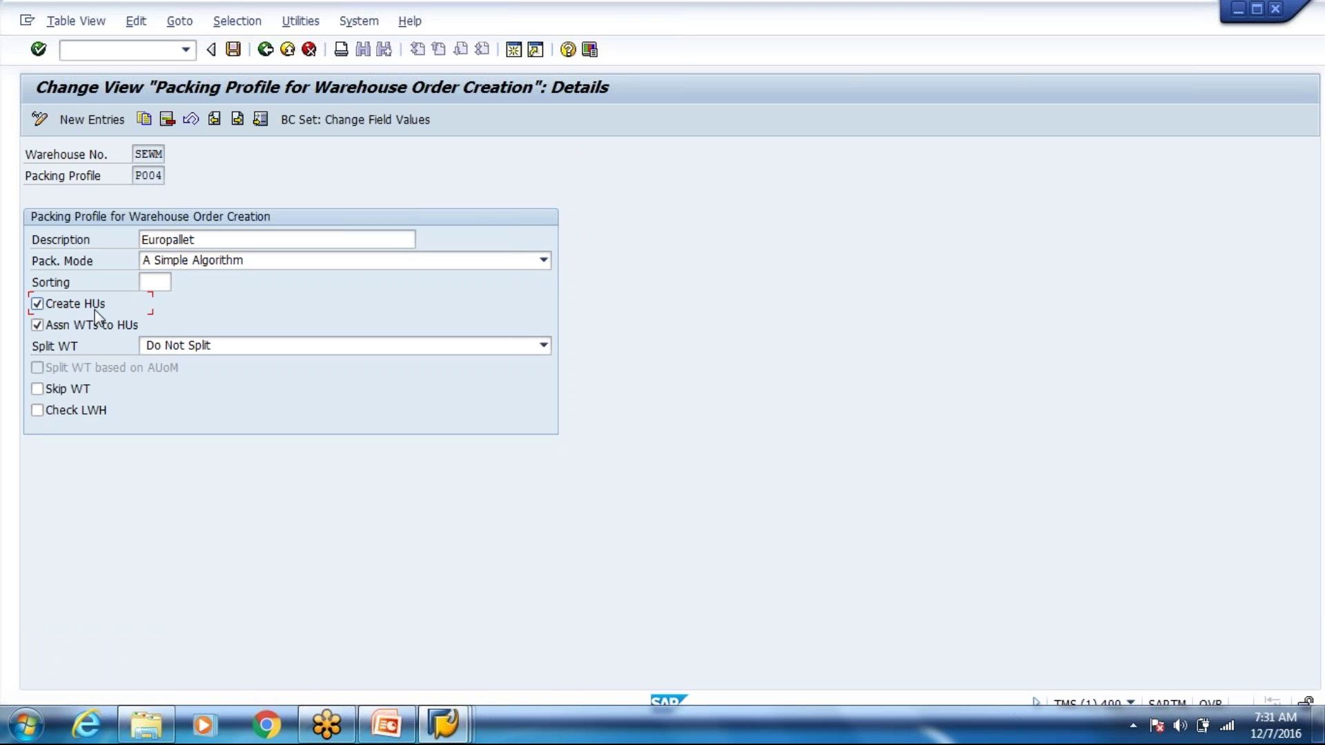
click(94, 309)
click(266, 50)
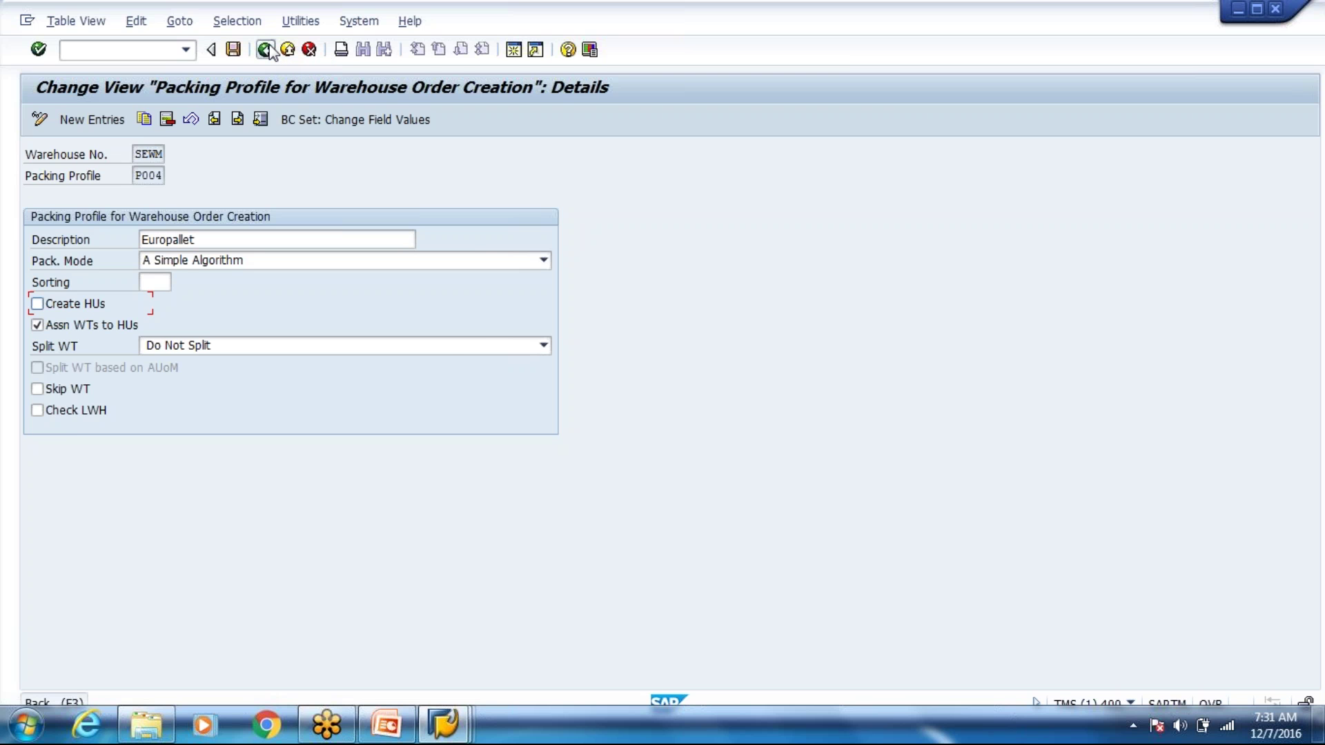
click(265, 50)
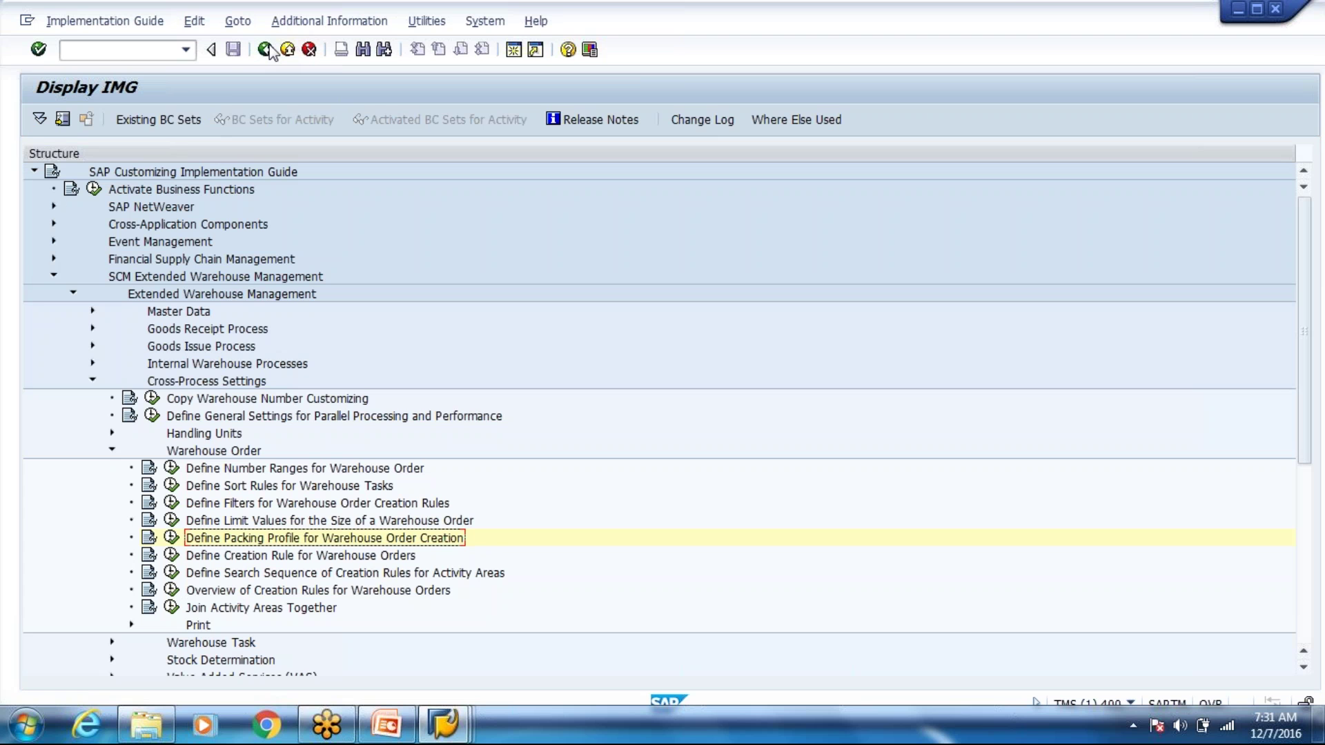
Step: Open the packaging specification overview in a new session with transaction /o/scwm/packspec
click(121, 54)
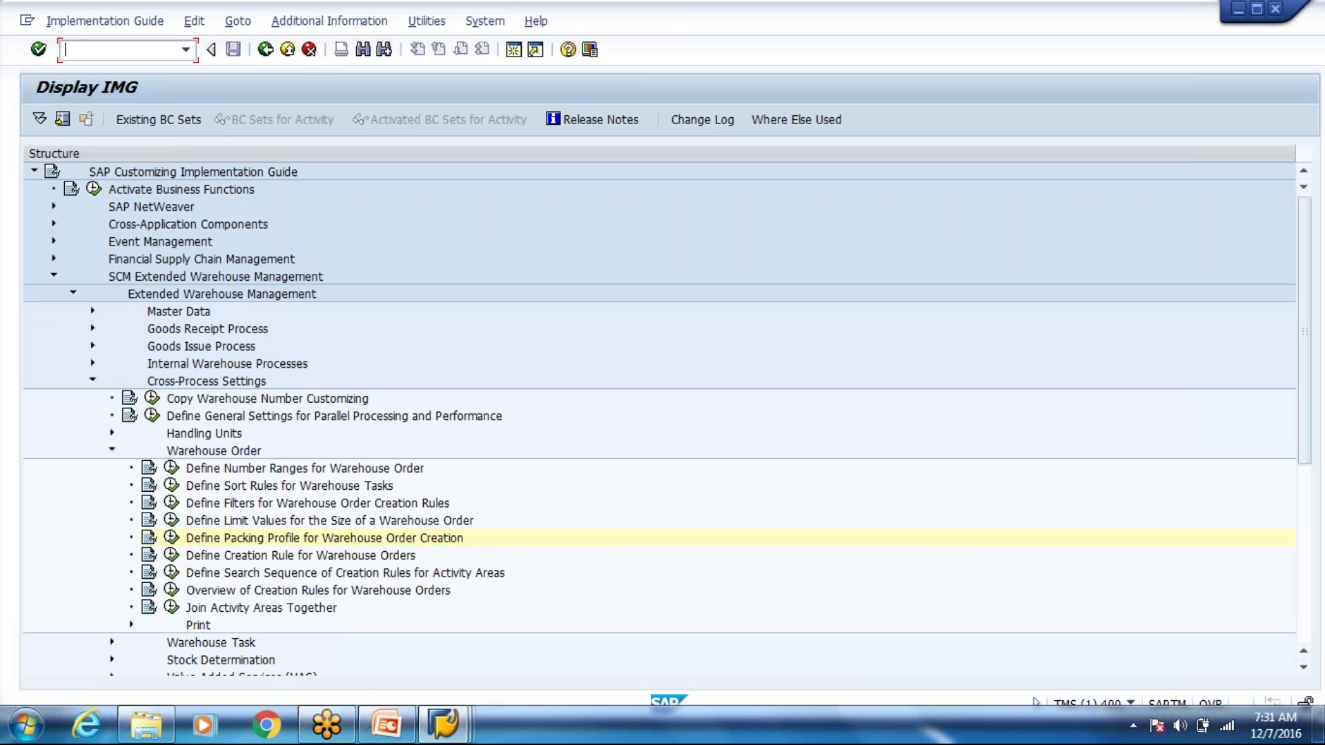
text(/o/scw)
text(m/)
text(pad)
text(ksp)
key(BackSpace)
key(BackSpace)
key(BackSpace)
text(kspec)
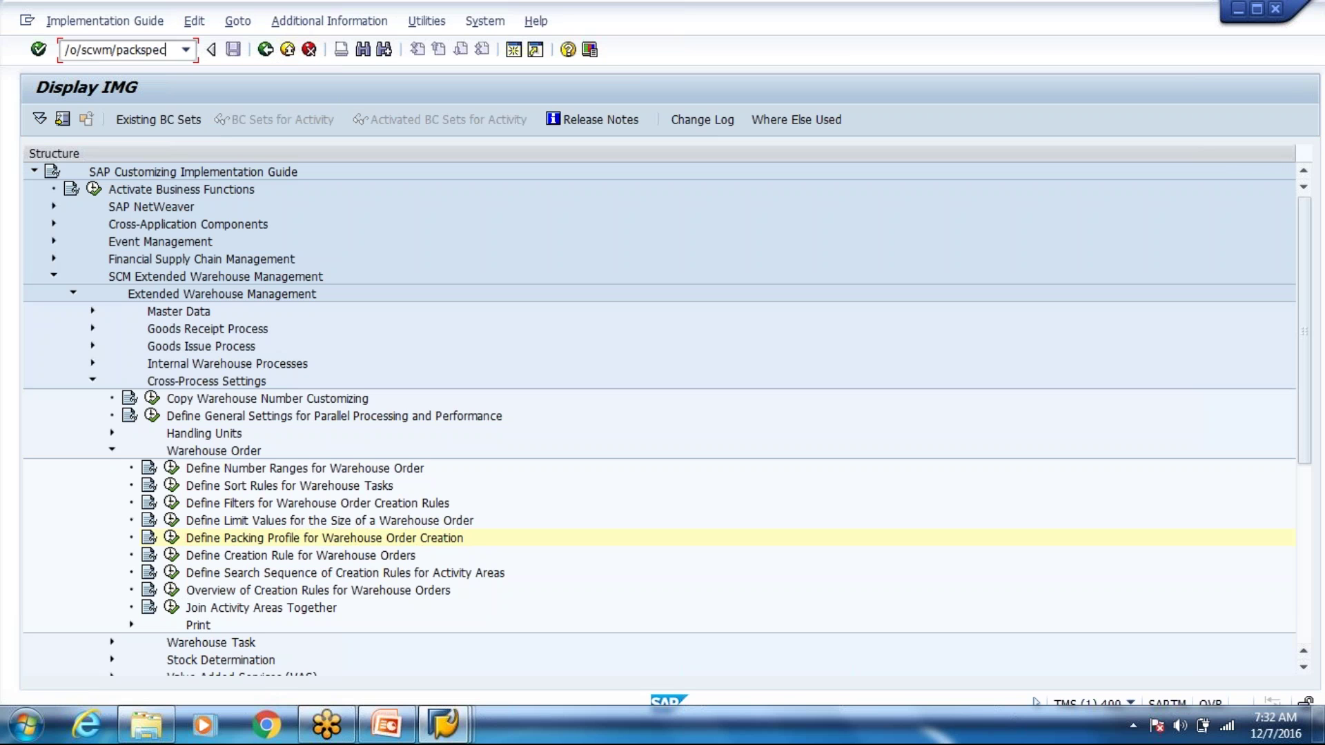
key(Return)
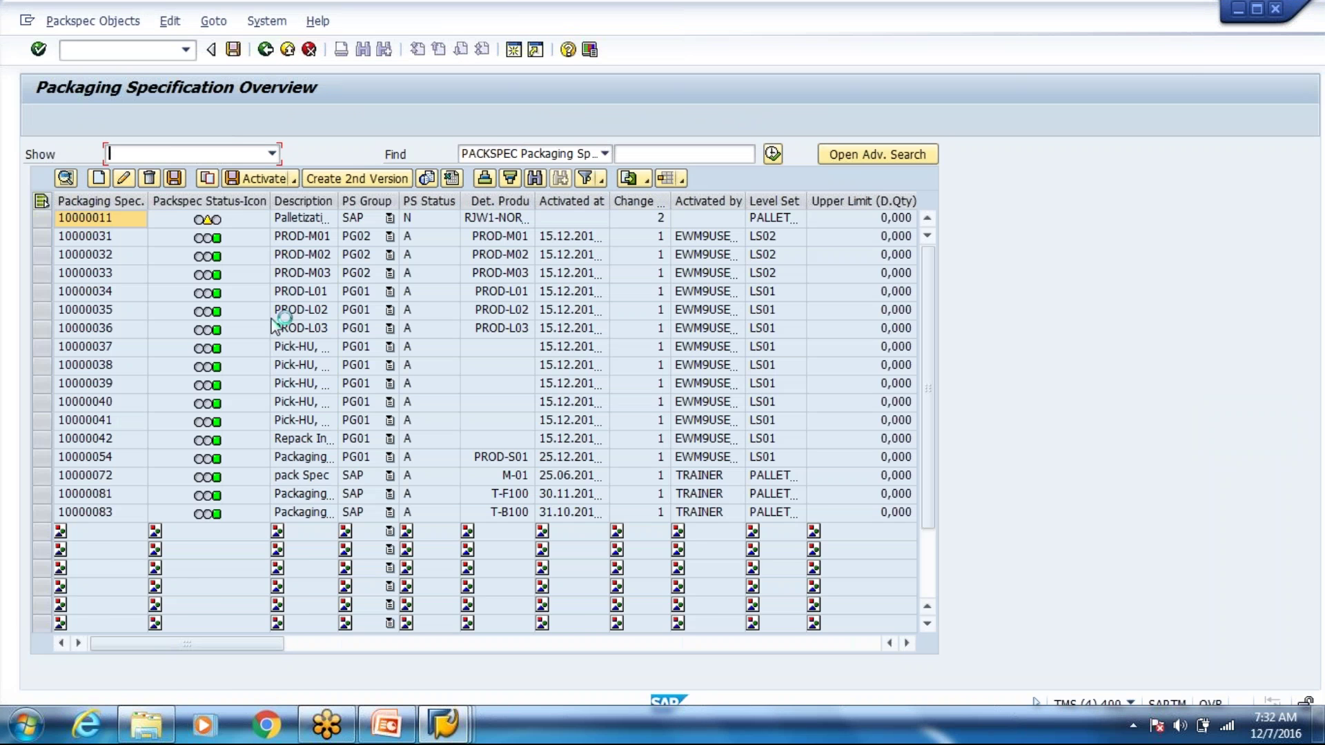
Step: Examine the packing profile and packaging material of packaging specification 10000038 (Pick-HU, Carton Medium), and close the packaging specification session
click(42, 366)
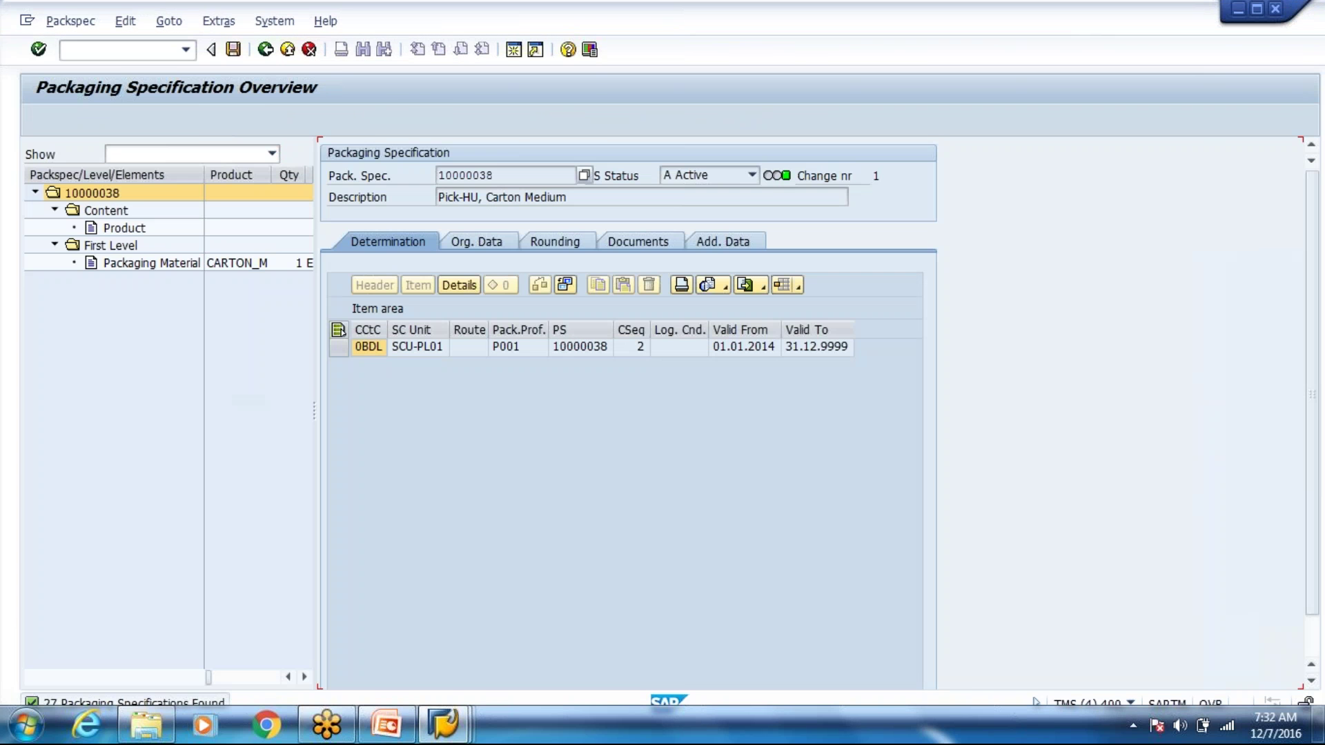
click(502, 347)
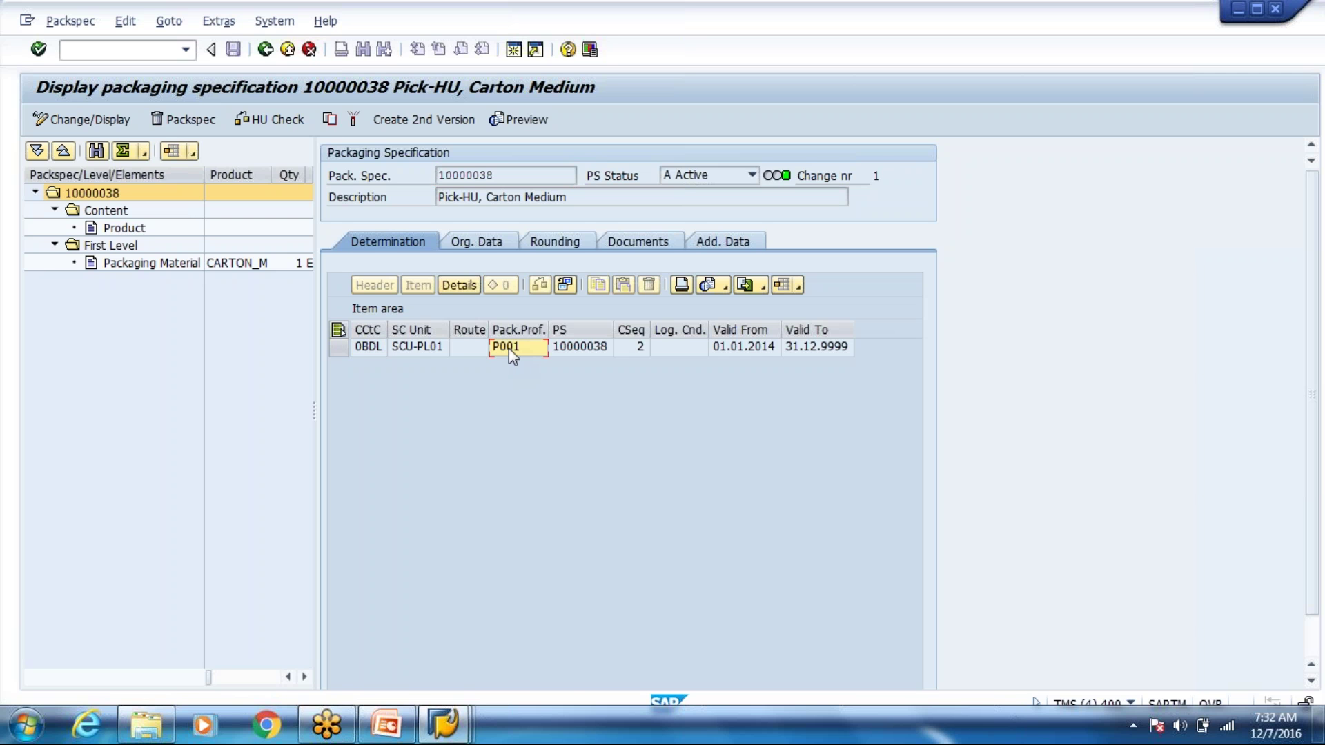
click(176, 269)
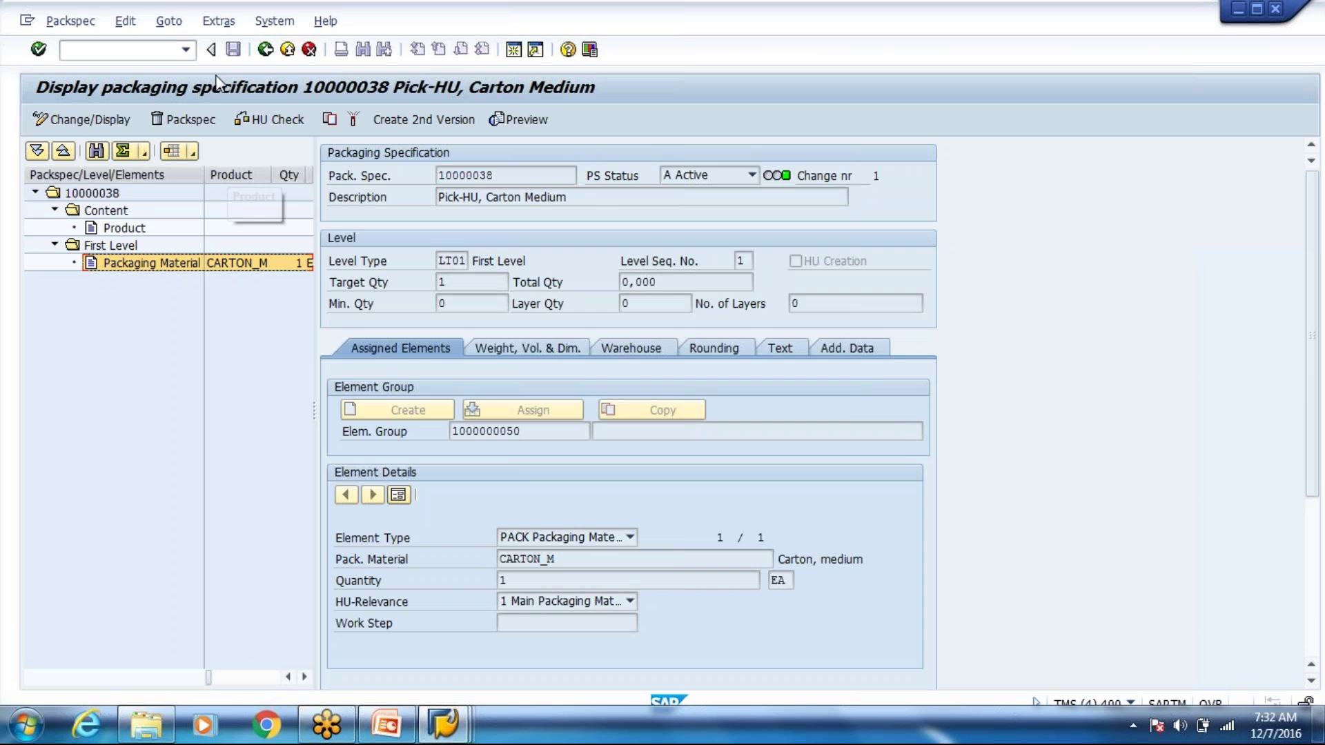
click(287, 52)
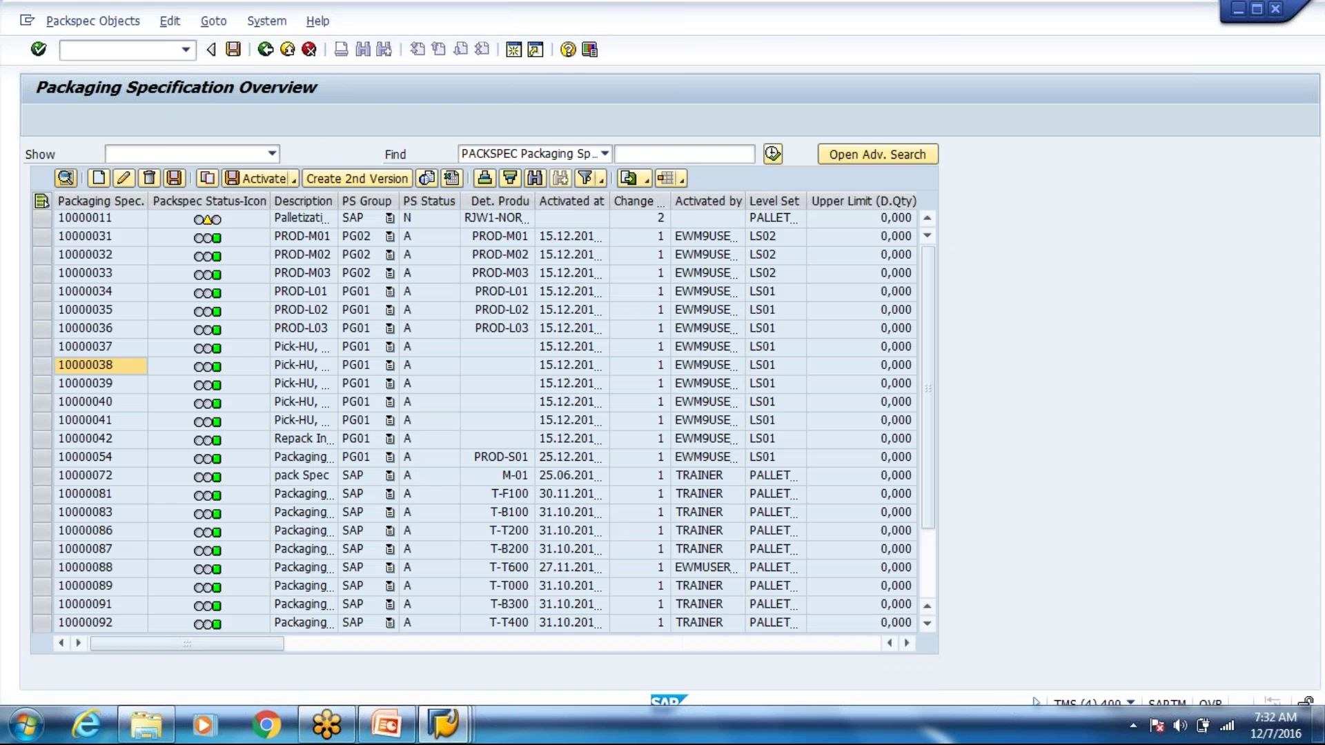
click(287, 49)
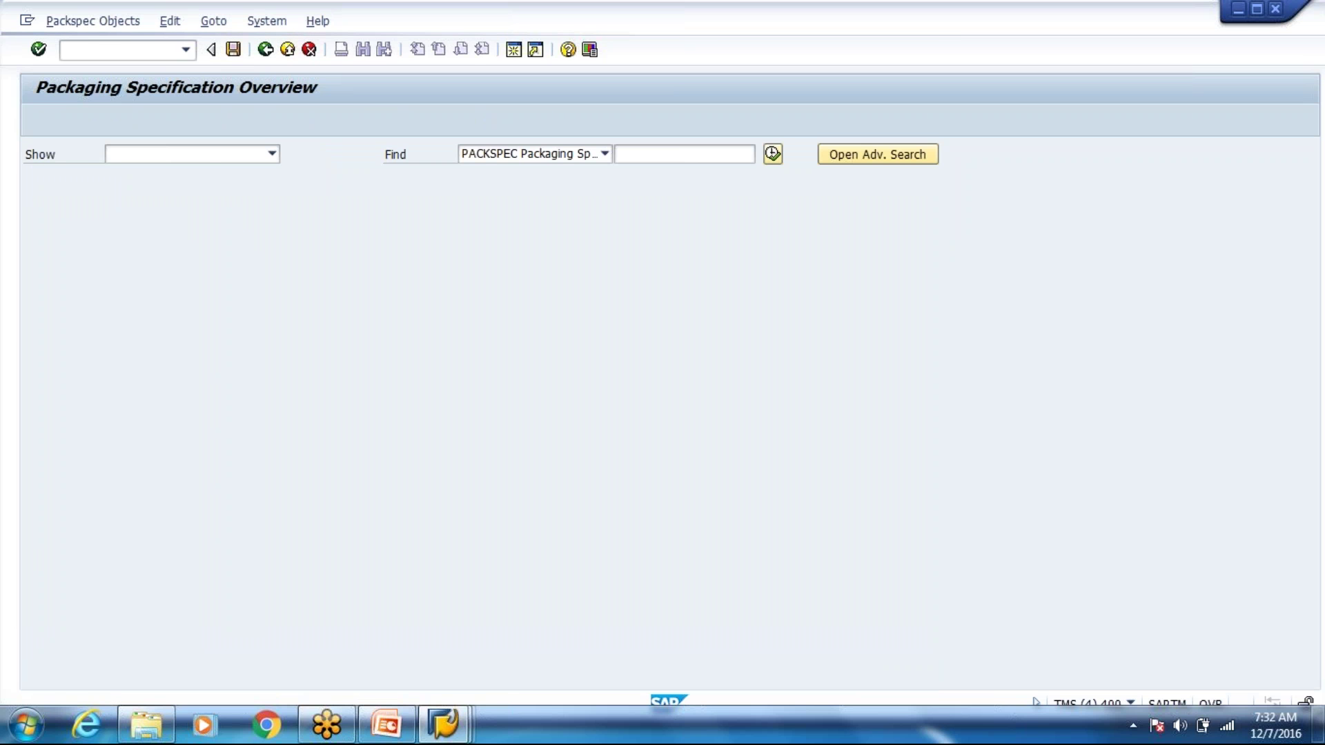
click(287, 49)
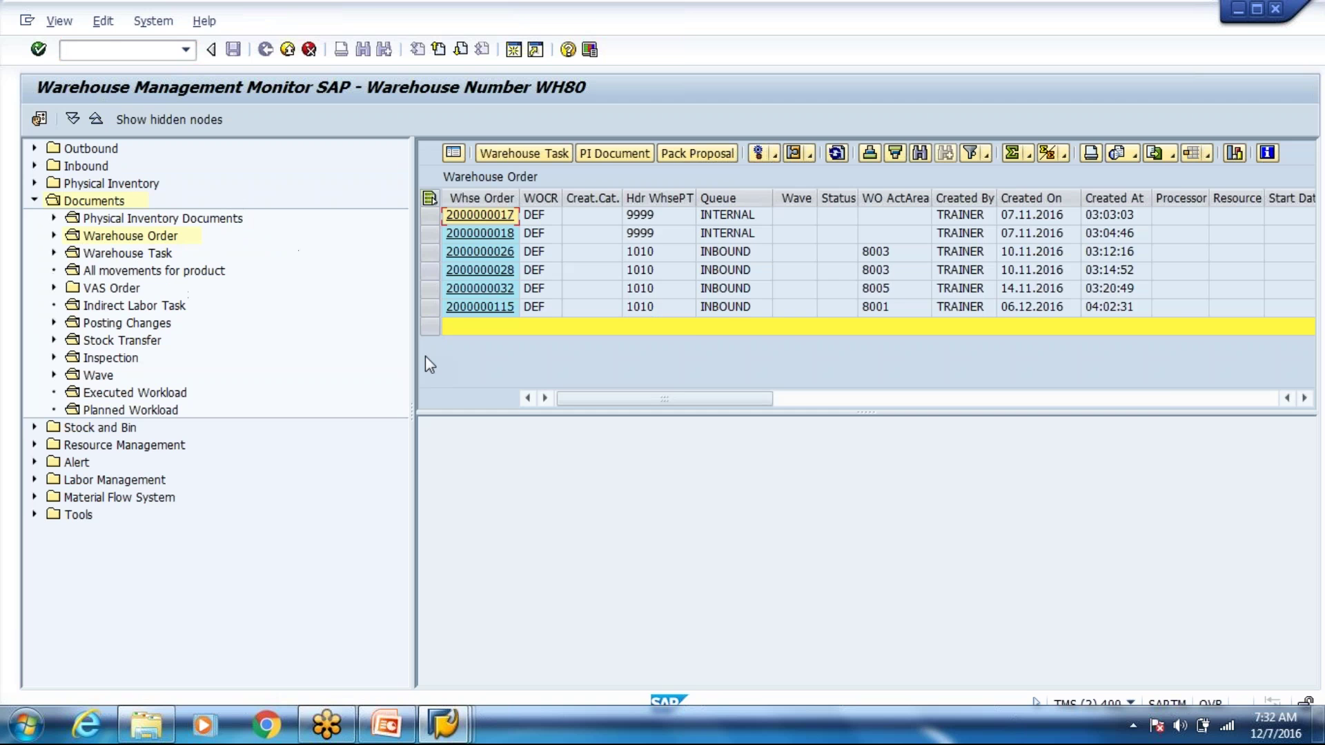
Step: Look through the open SAP sessions and switch to PowerPoint to view the Warehouse Order Processing slide
key(alt+Tab)
key(alt+Tab)
key(alt+Tab)
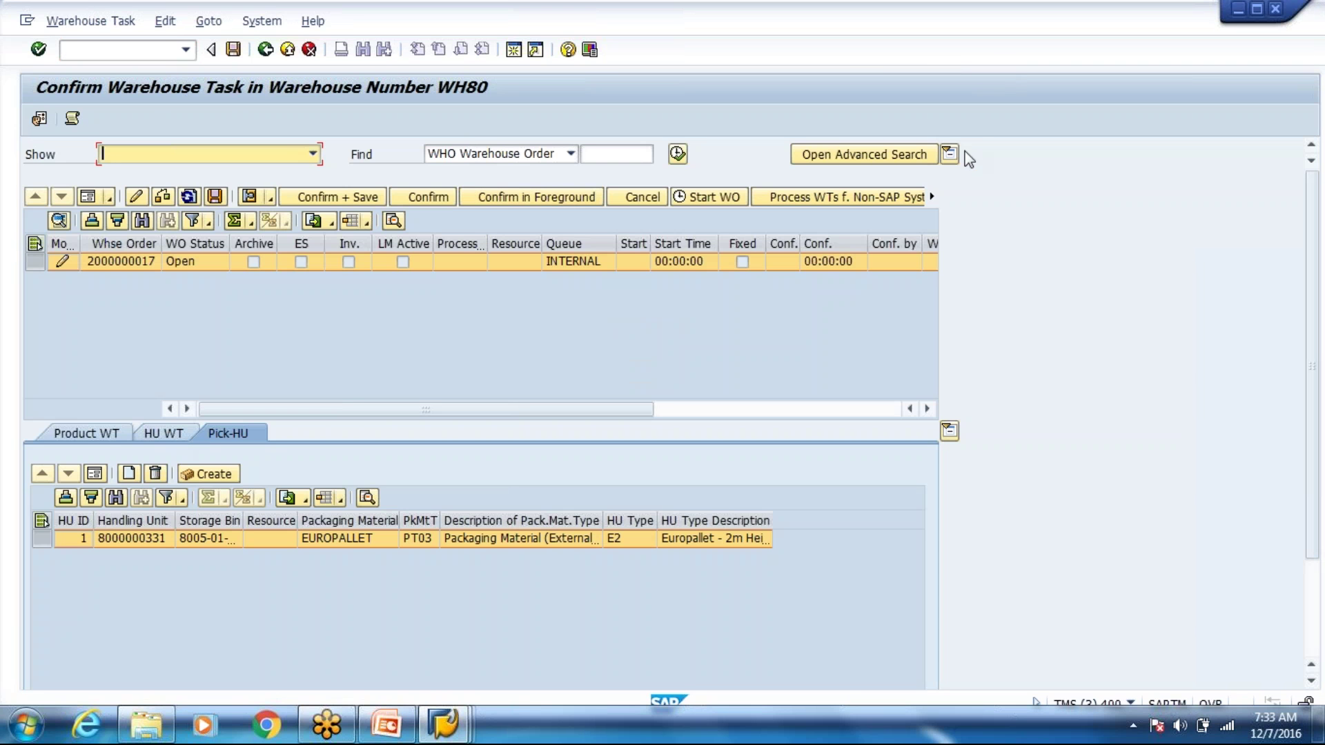
click(398, 724)
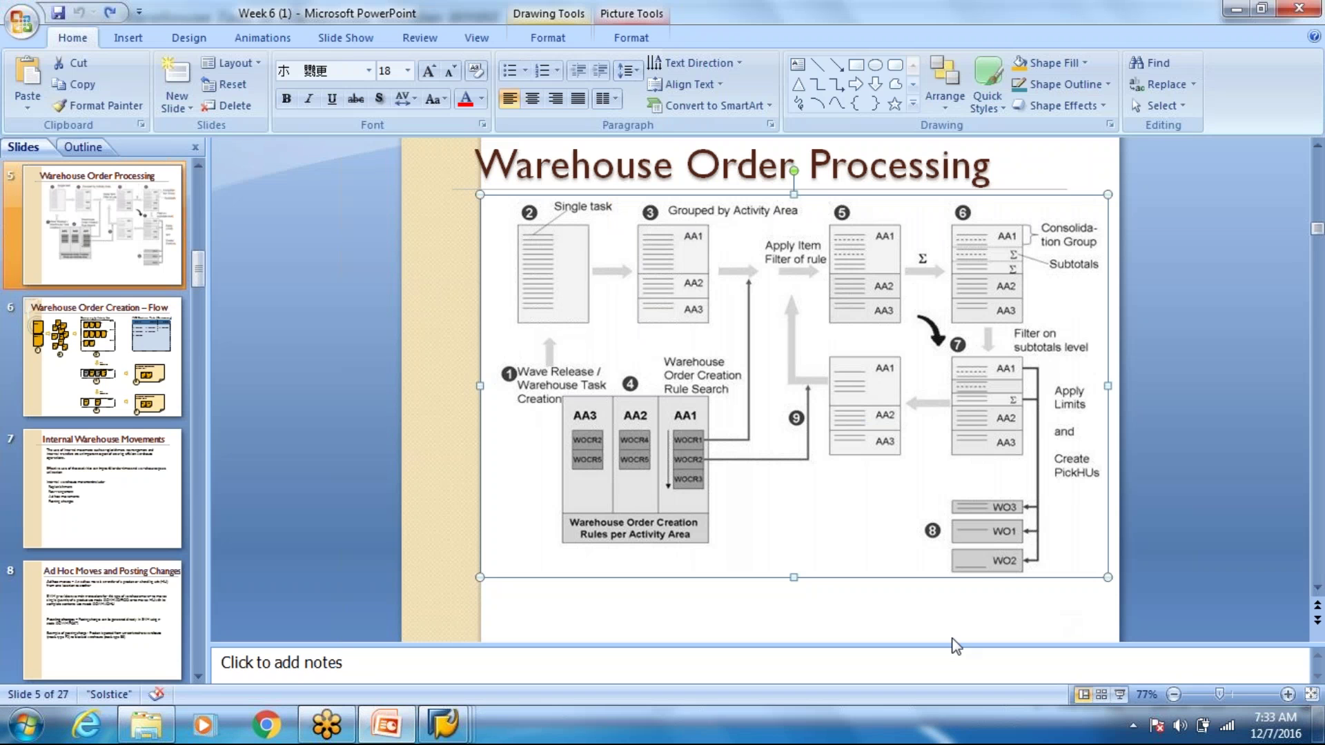
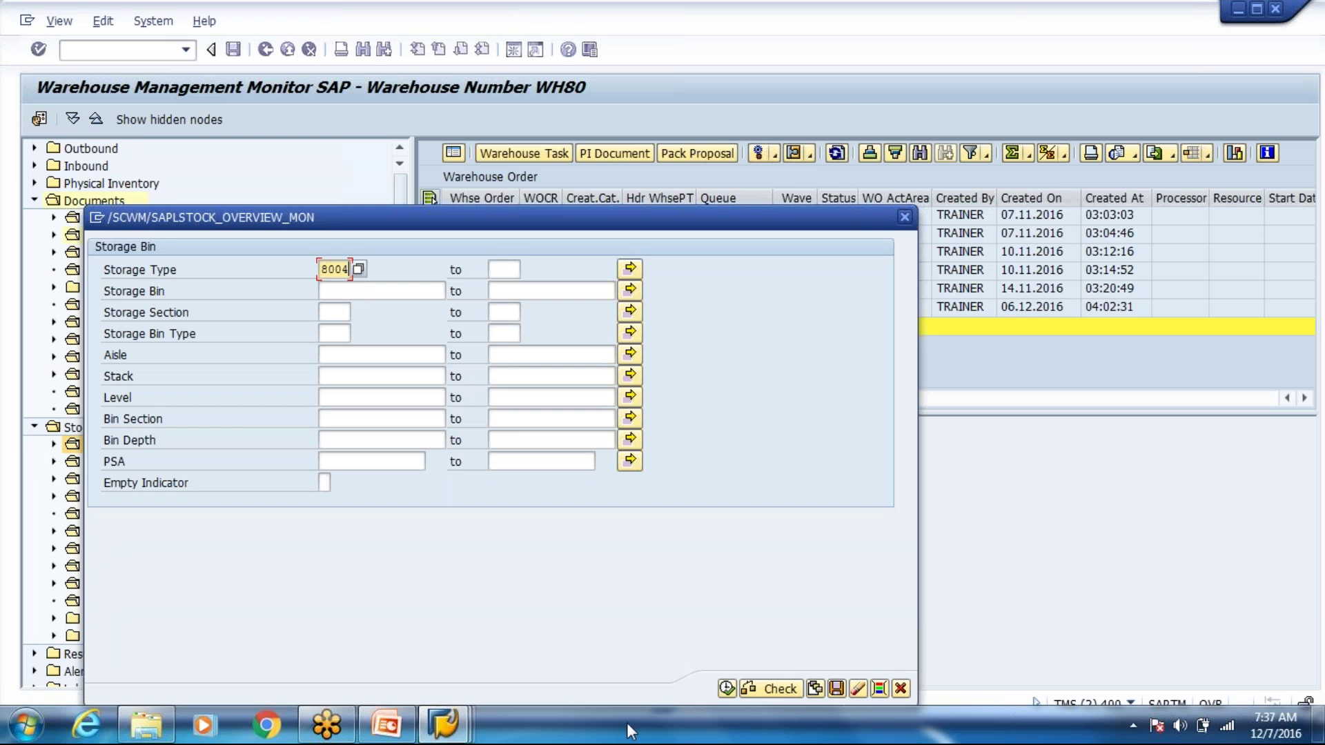
Step: List the storage bins of storage type 8004 and display the handling units in all of them with their physical stock
click(727, 689)
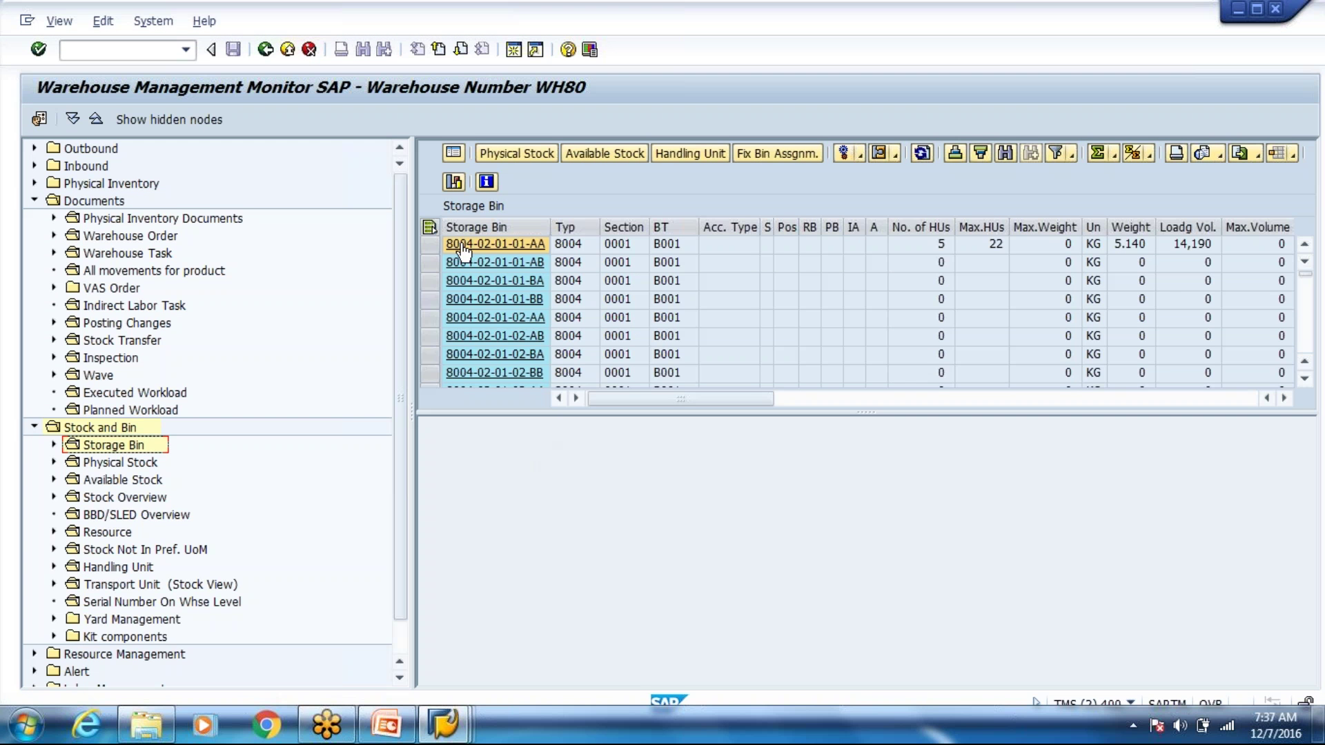
click(429, 228)
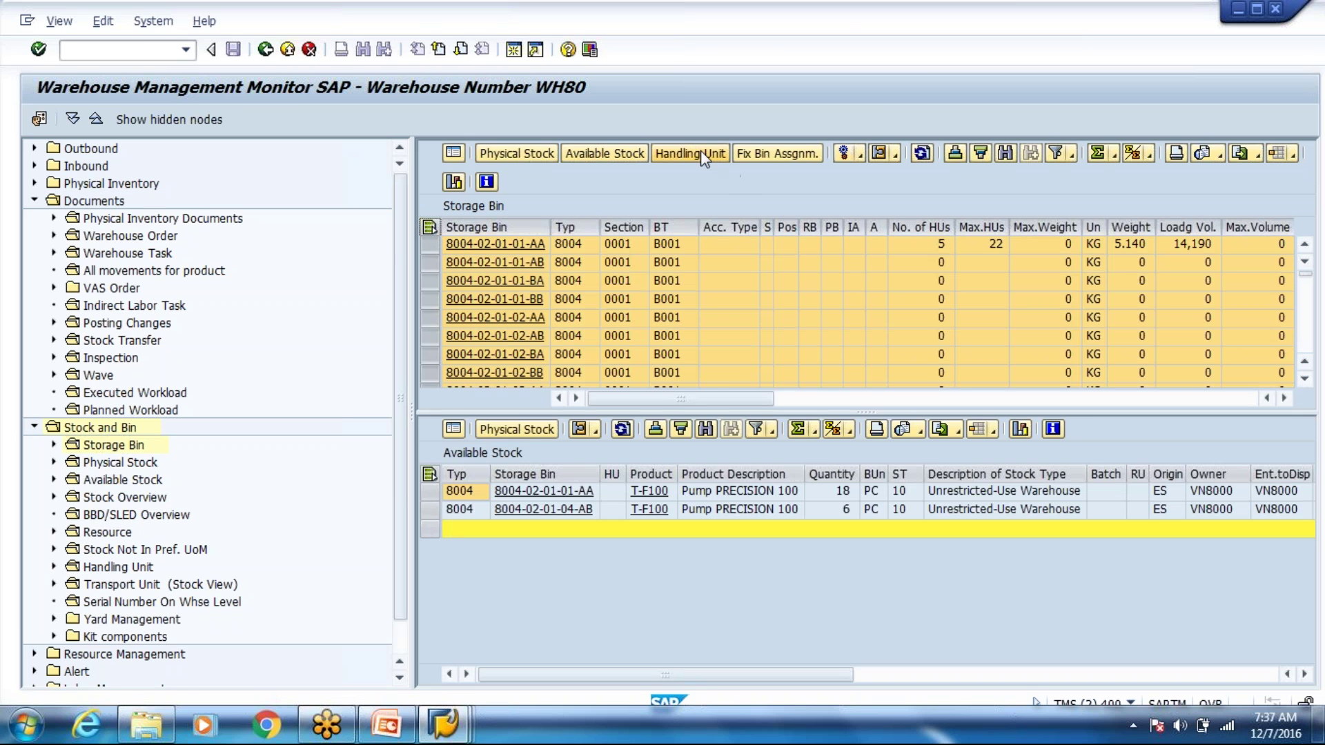
click(703, 158)
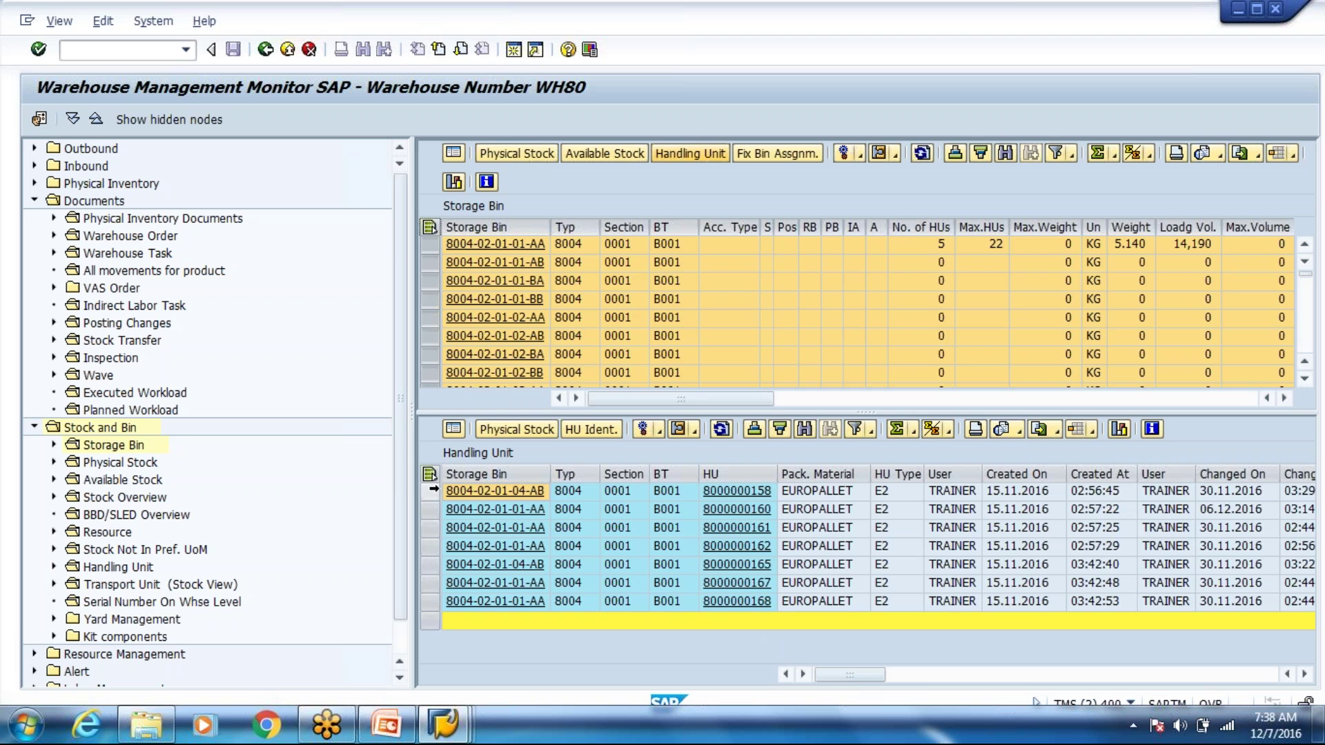
click(431, 475)
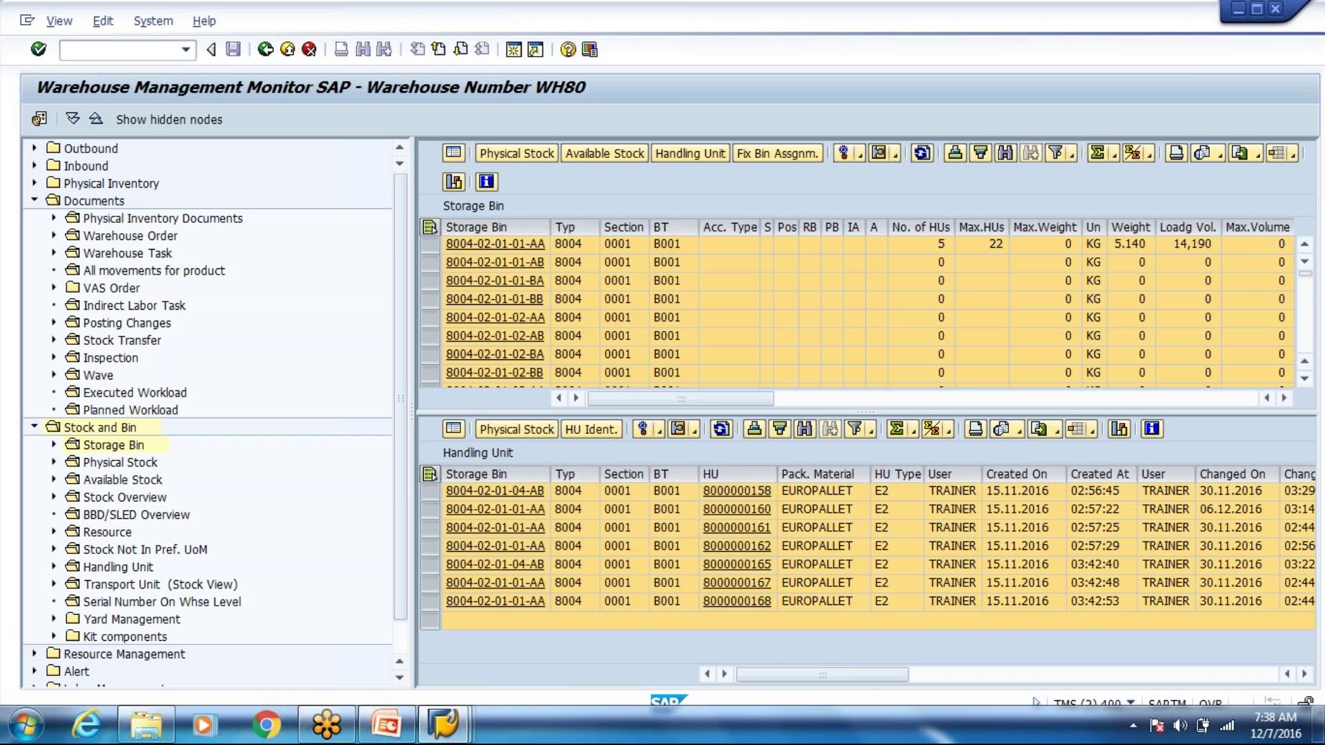
click(516, 430)
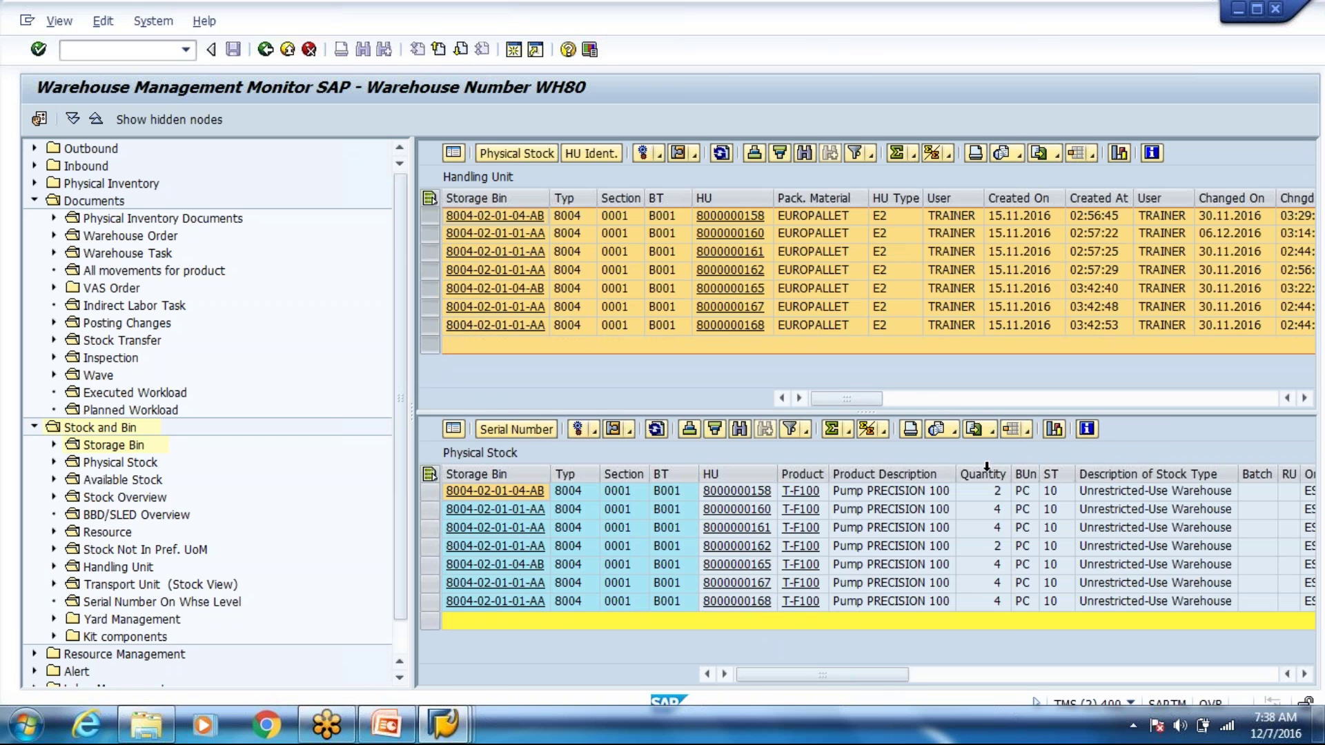
Step: Total the Quantity column of the physical stock list
click(987, 472)
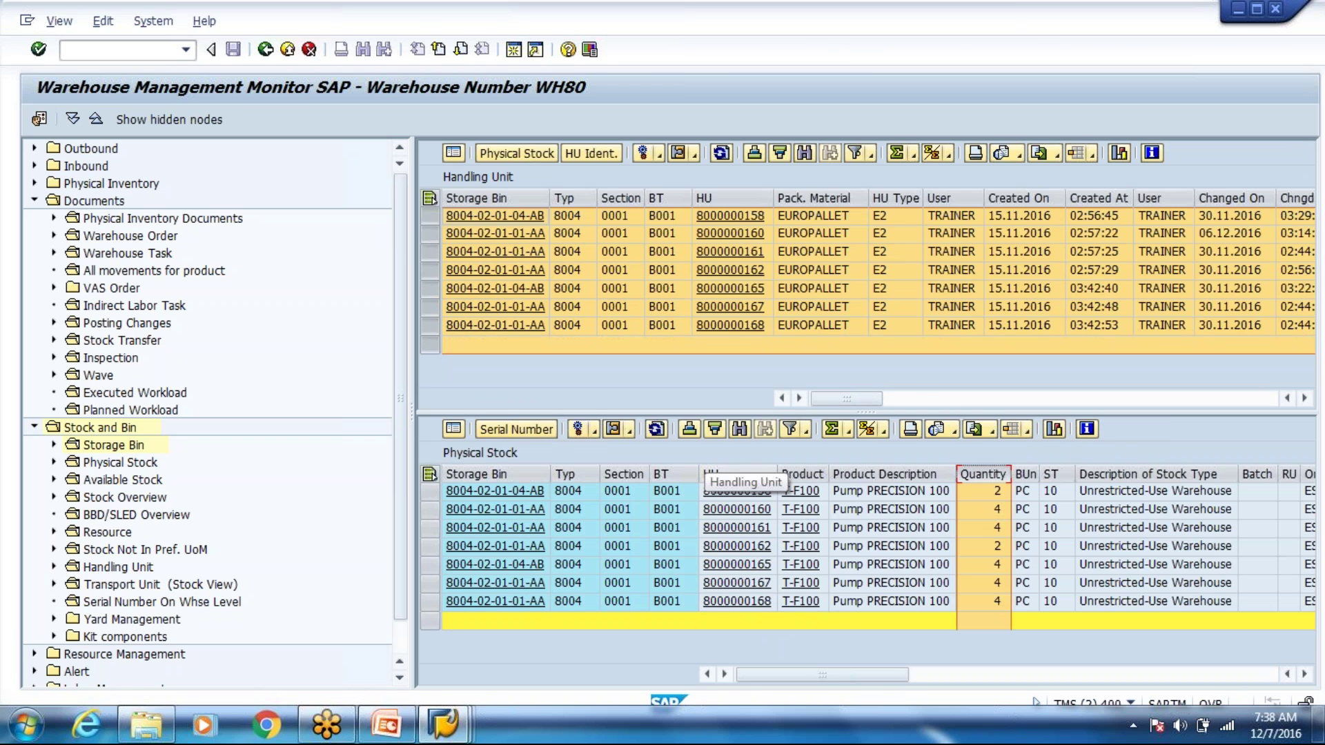
click(831, 430)
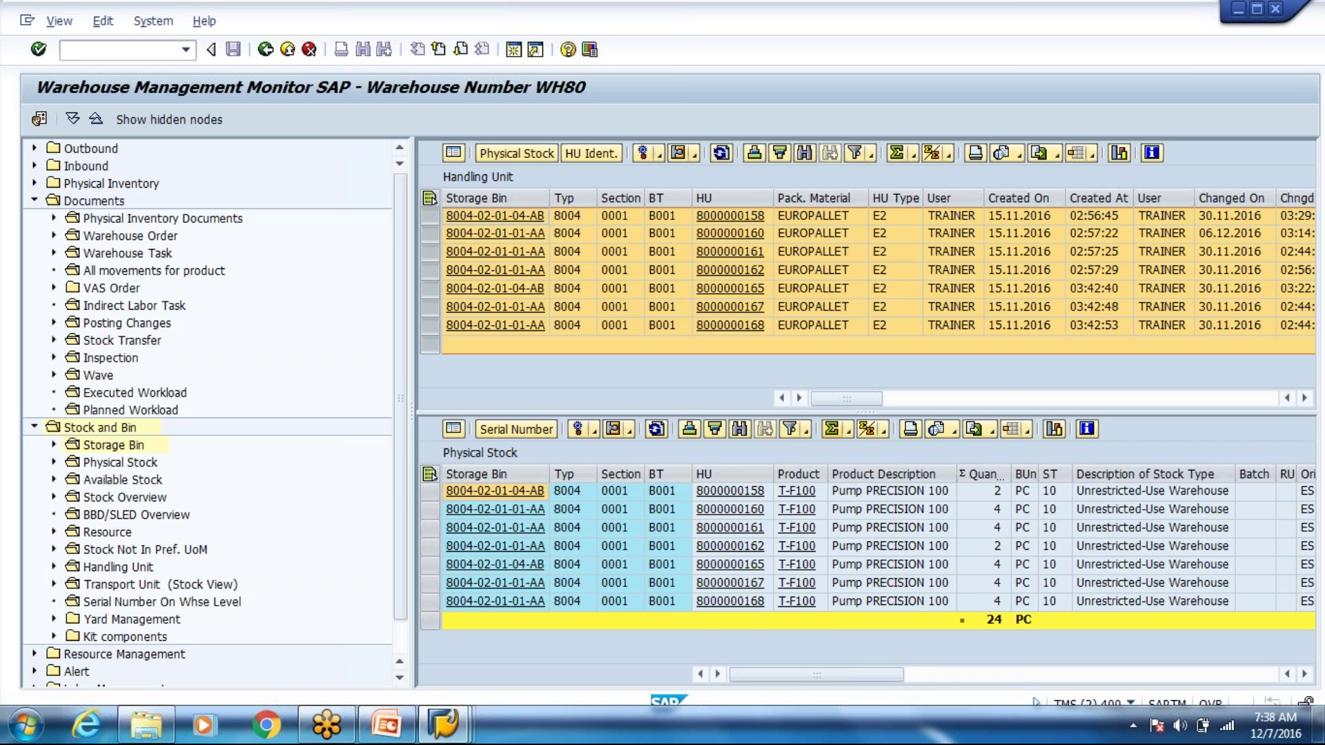
click(848, 431)
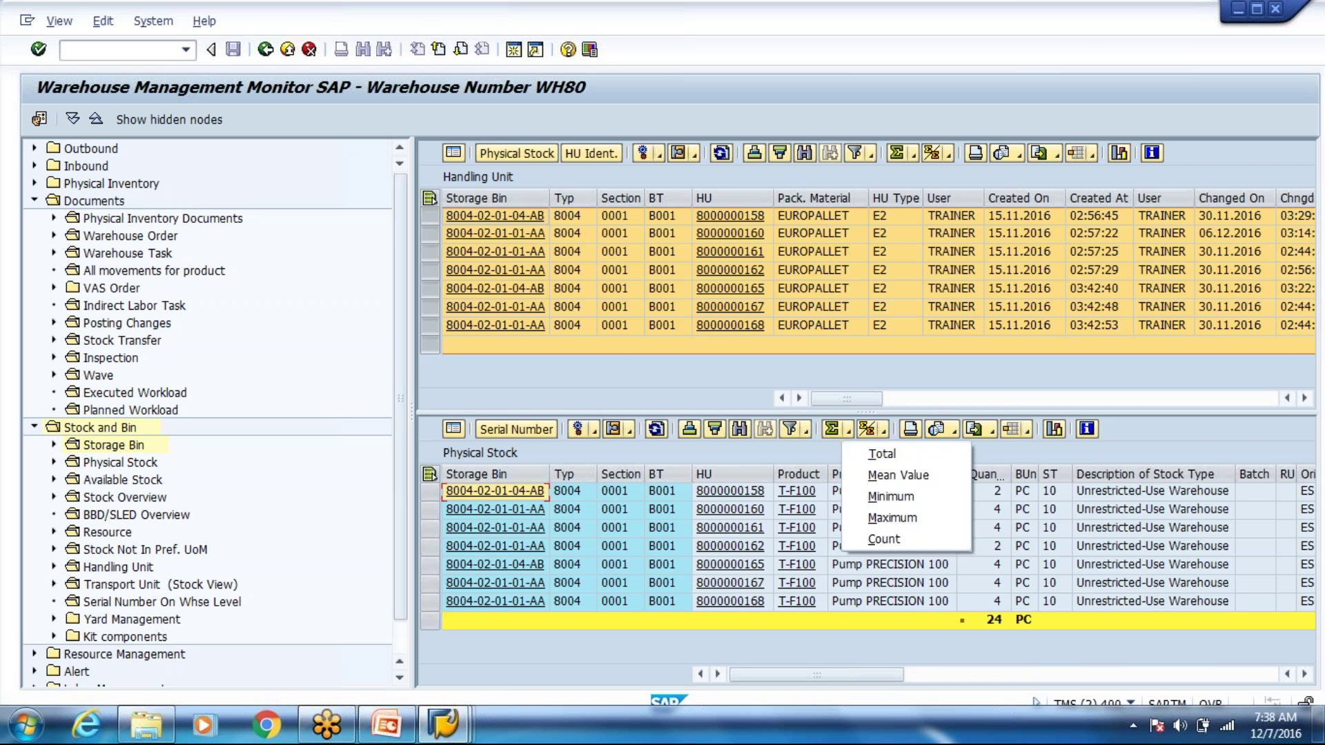
key(Escape)
key(alt+Tab)
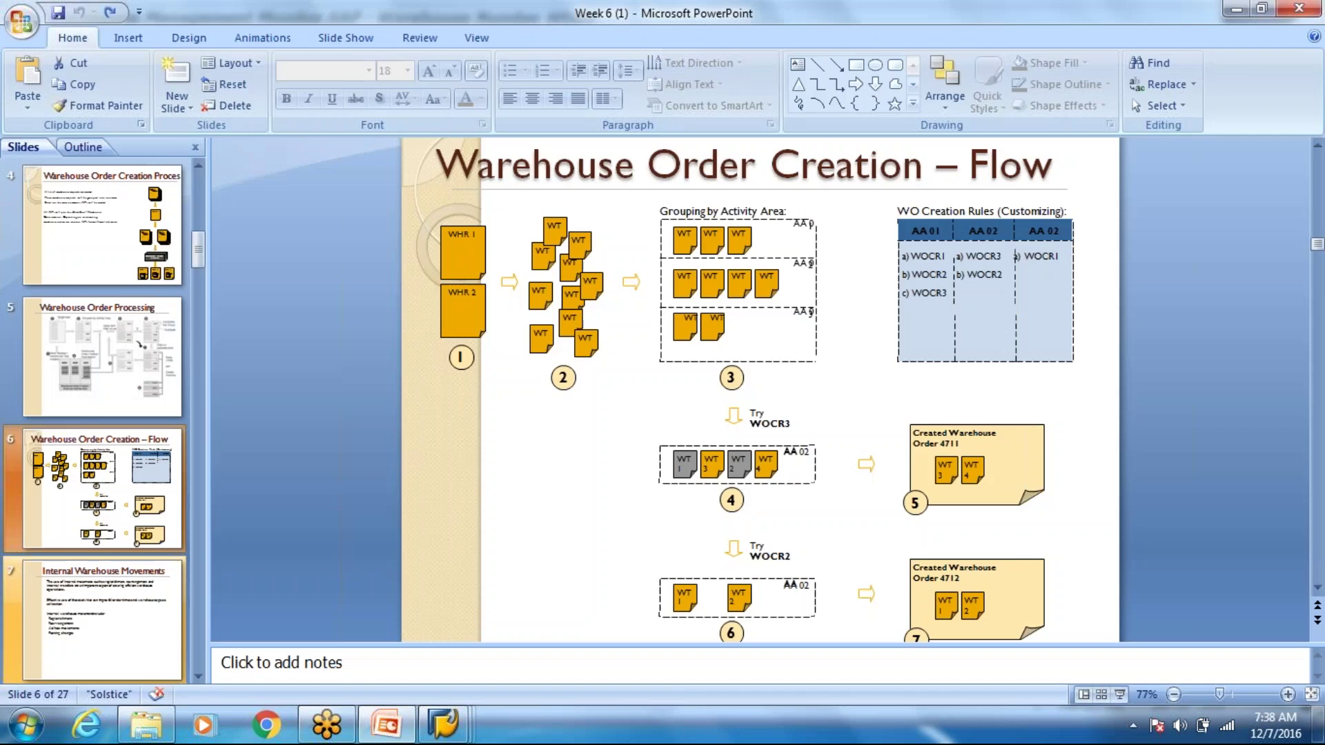
click(433, 725)
click(433, 725)
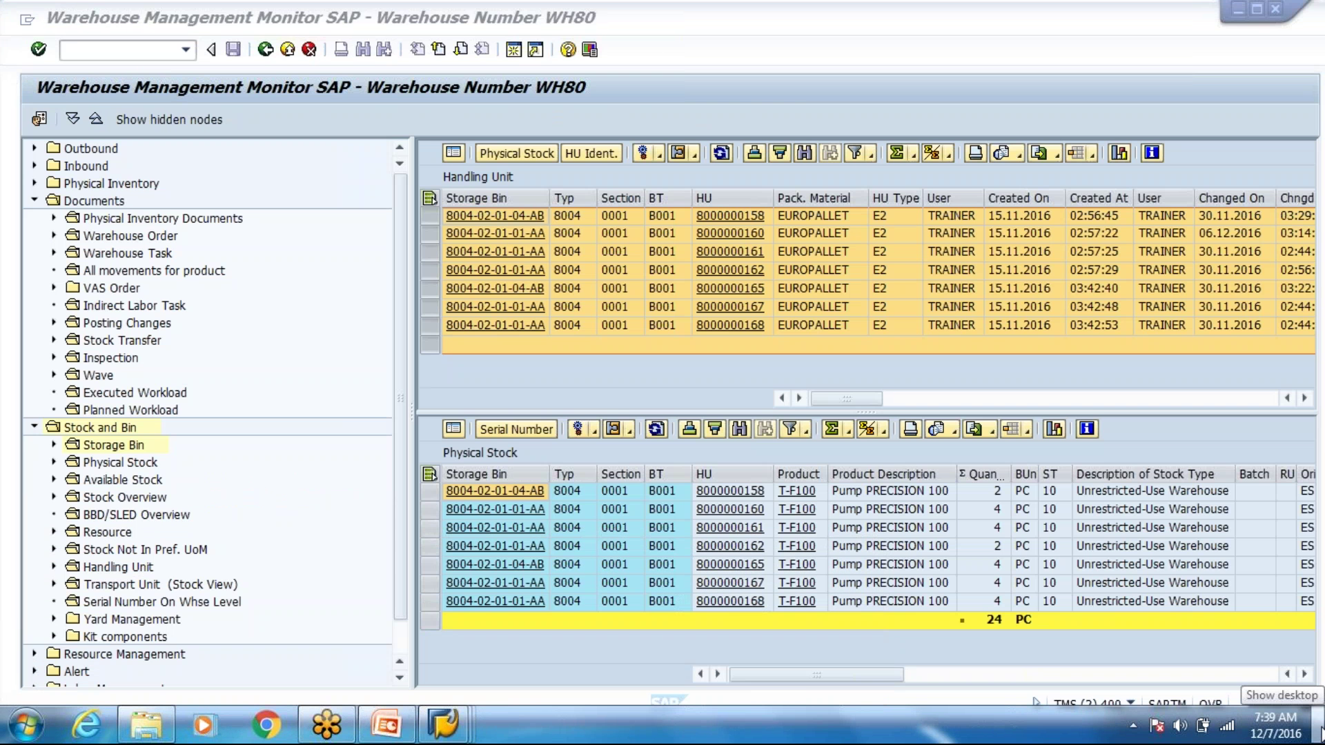
Step: Start SAP Logon from the desktop, allow it to run, and open the ECC new connection
click(1319, 733)
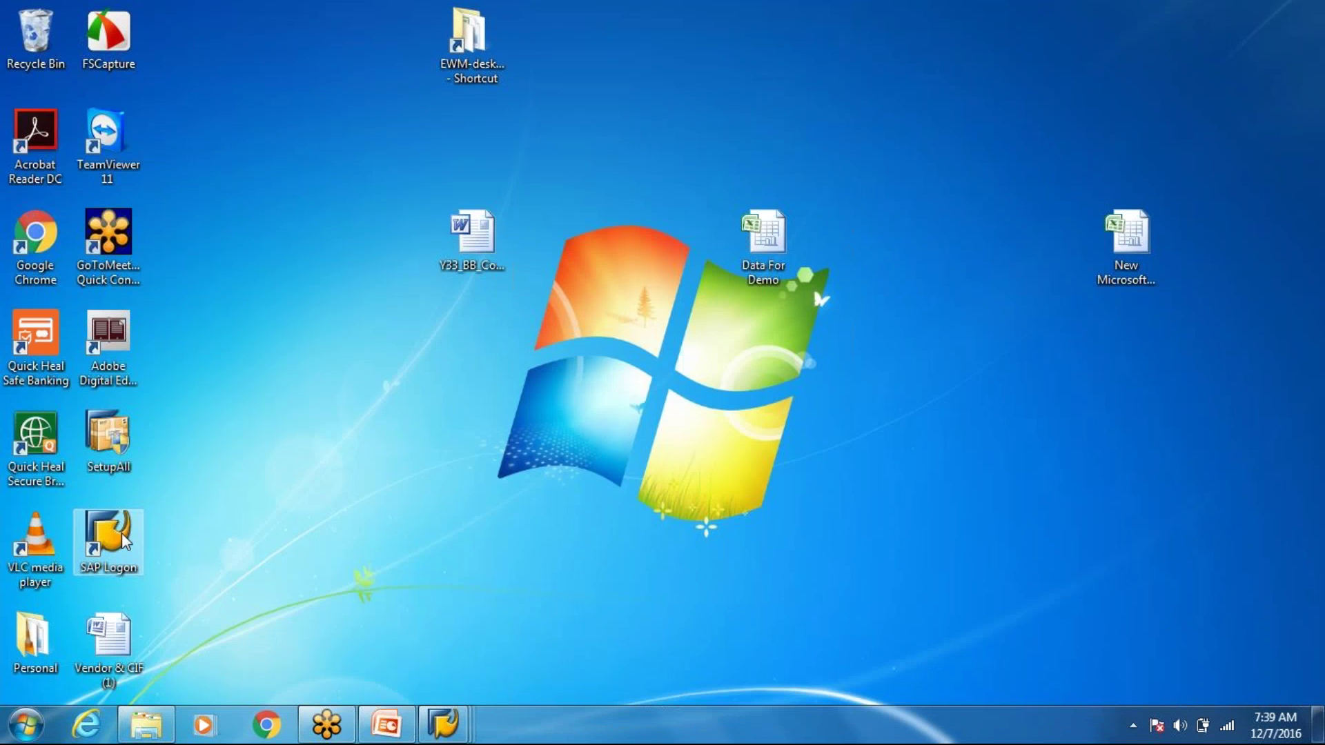
double_click(123, 540)
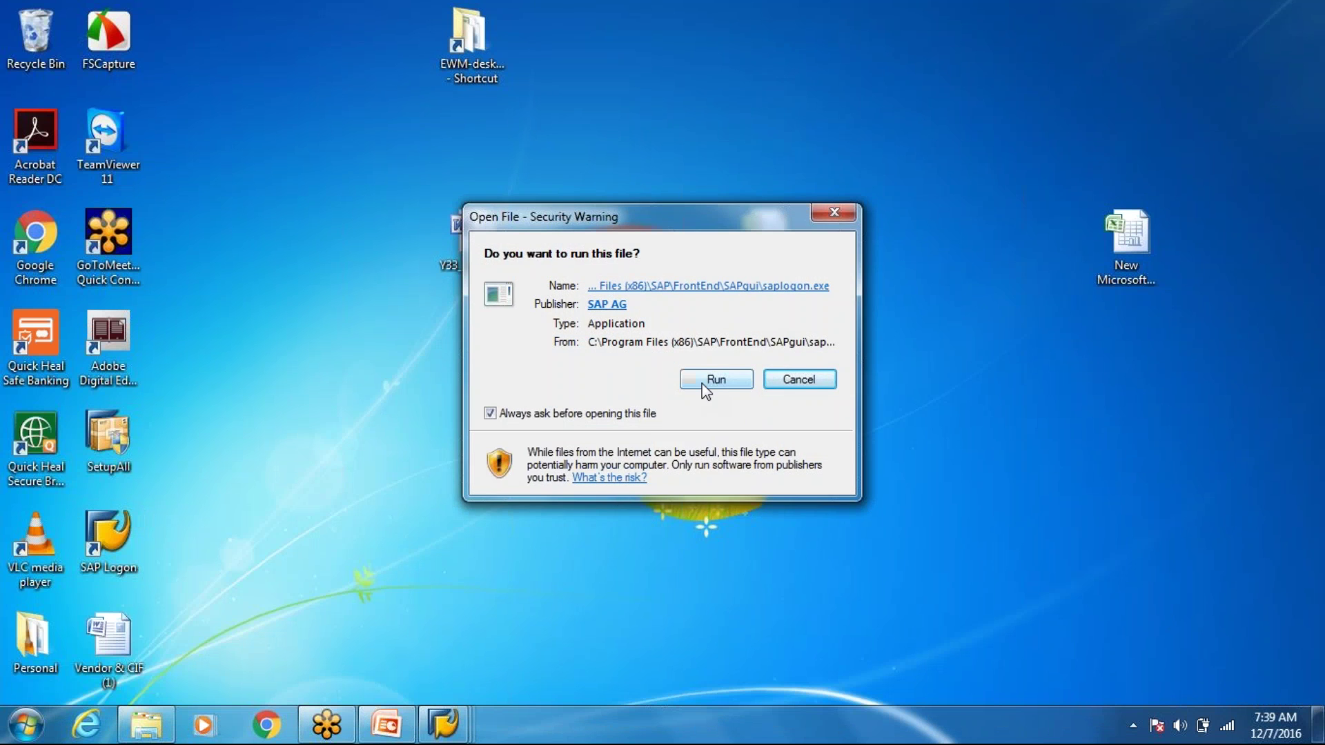
click(703, 385)
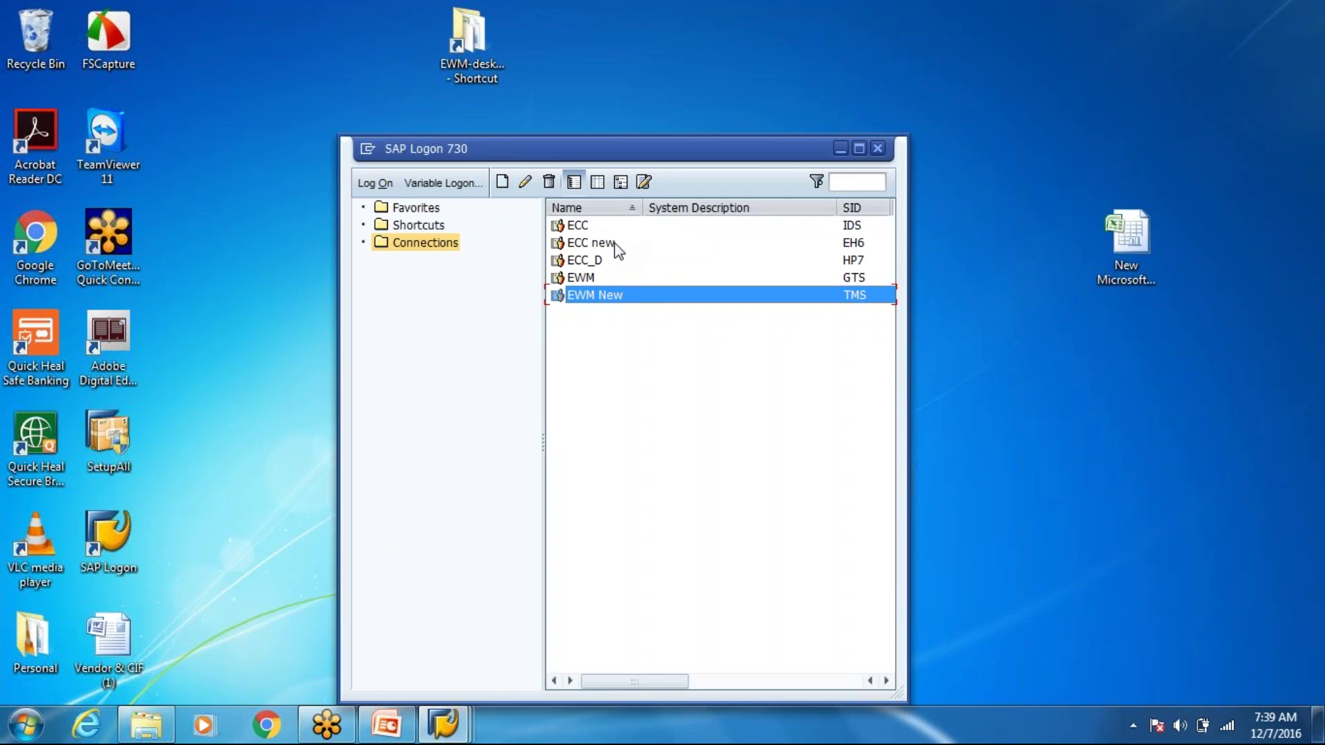
click(614, 244)
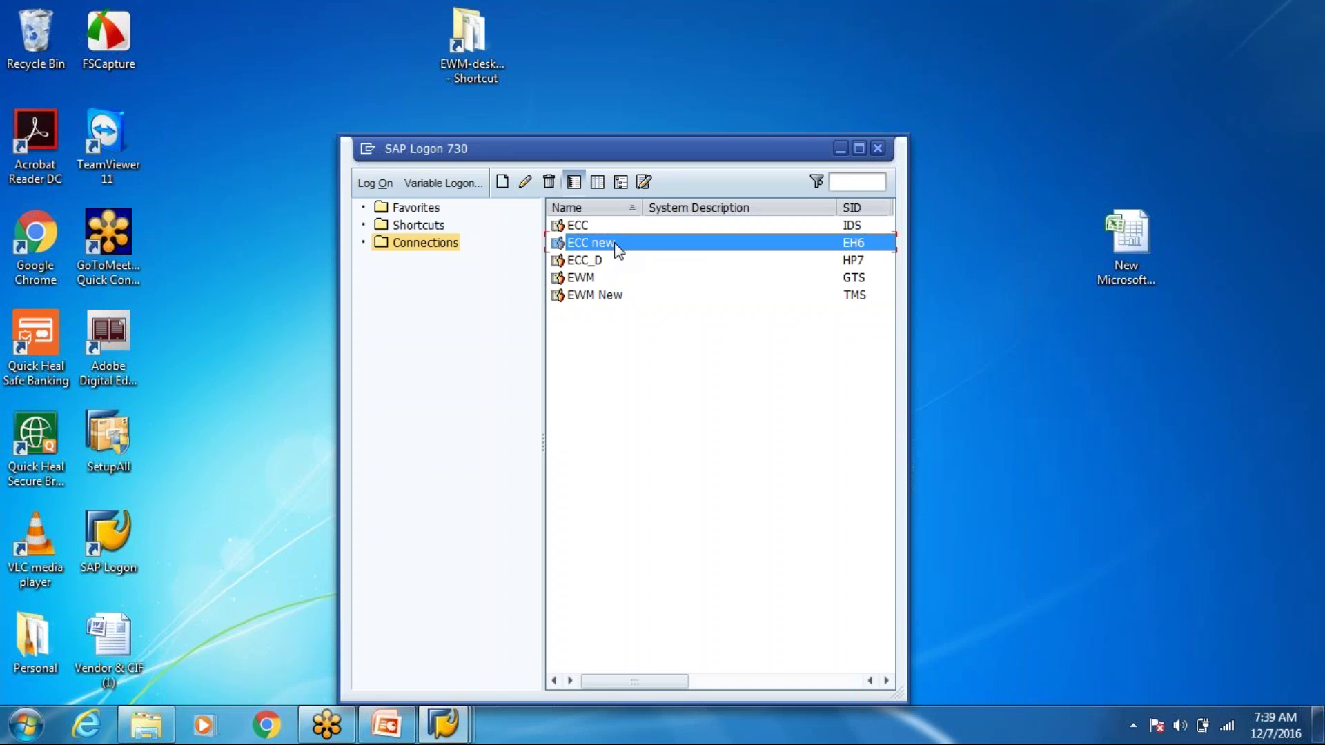
double_click(614, 244)
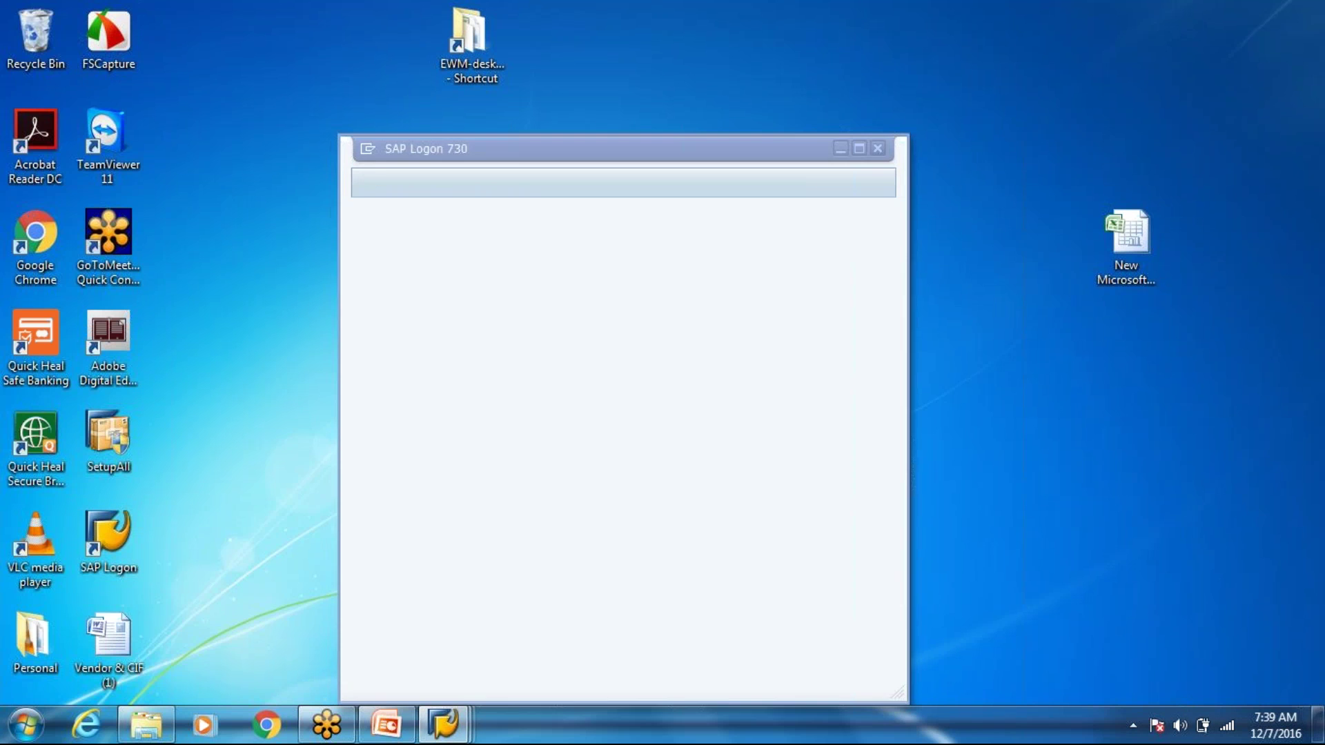
Step: Log on to client 800 of the ECC system with the user name and account password
text(trainer)
key(Tab)
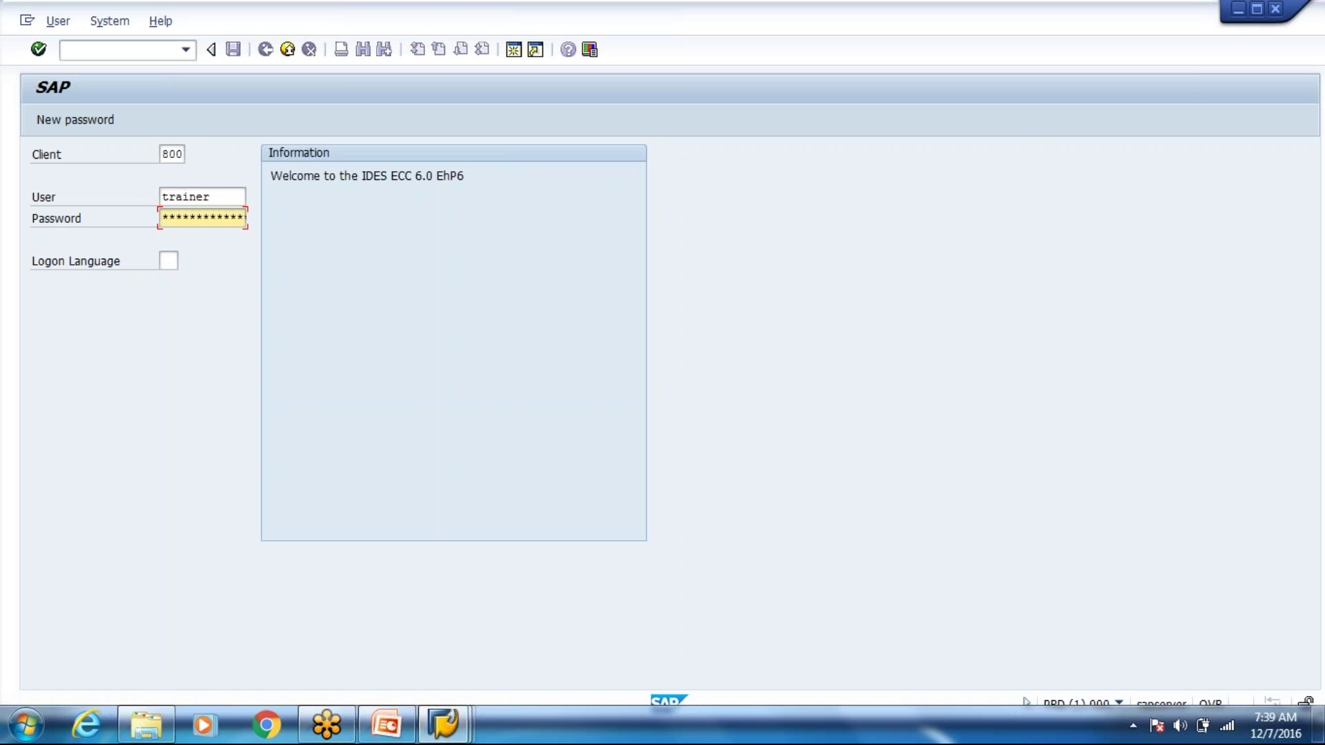
text(*********)
key(Return)
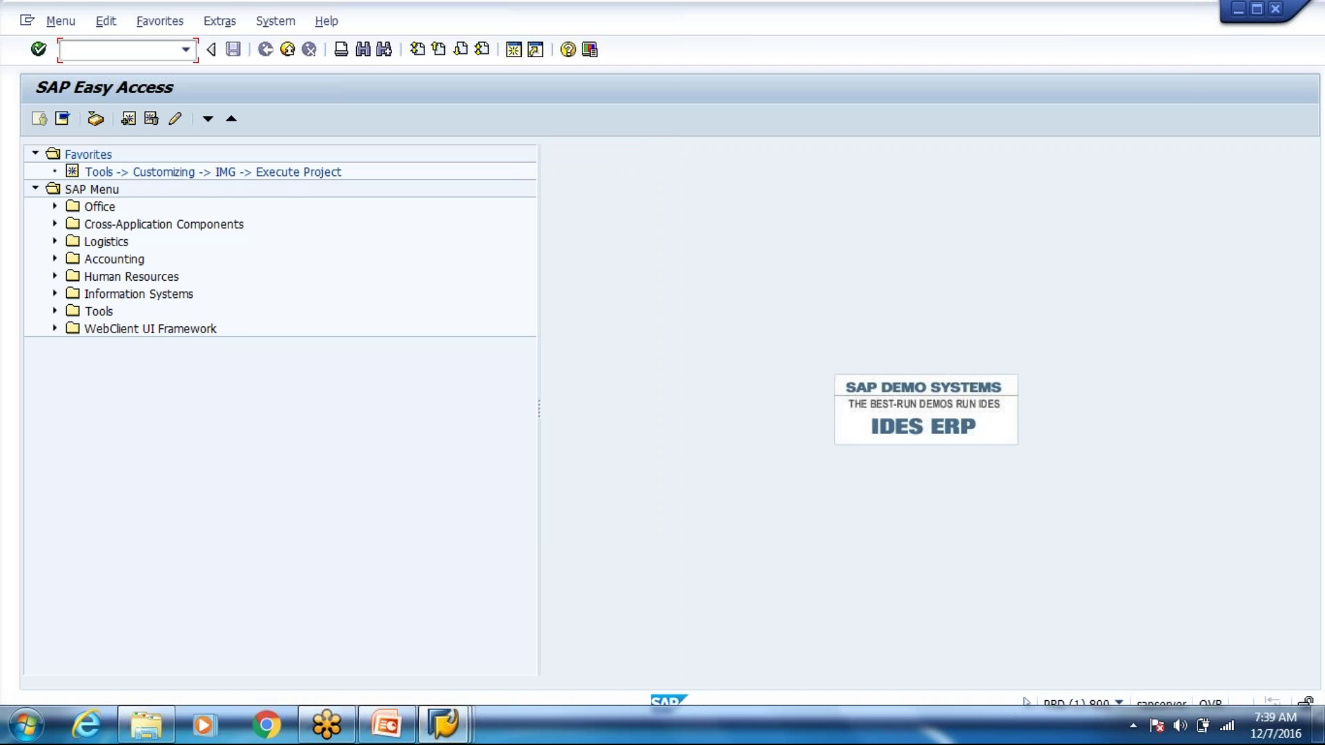
Step: Start an outbound delivery for the proposed sales order with transaction vl01n, using shipping point SP80
text(vl01n)
key(Return)
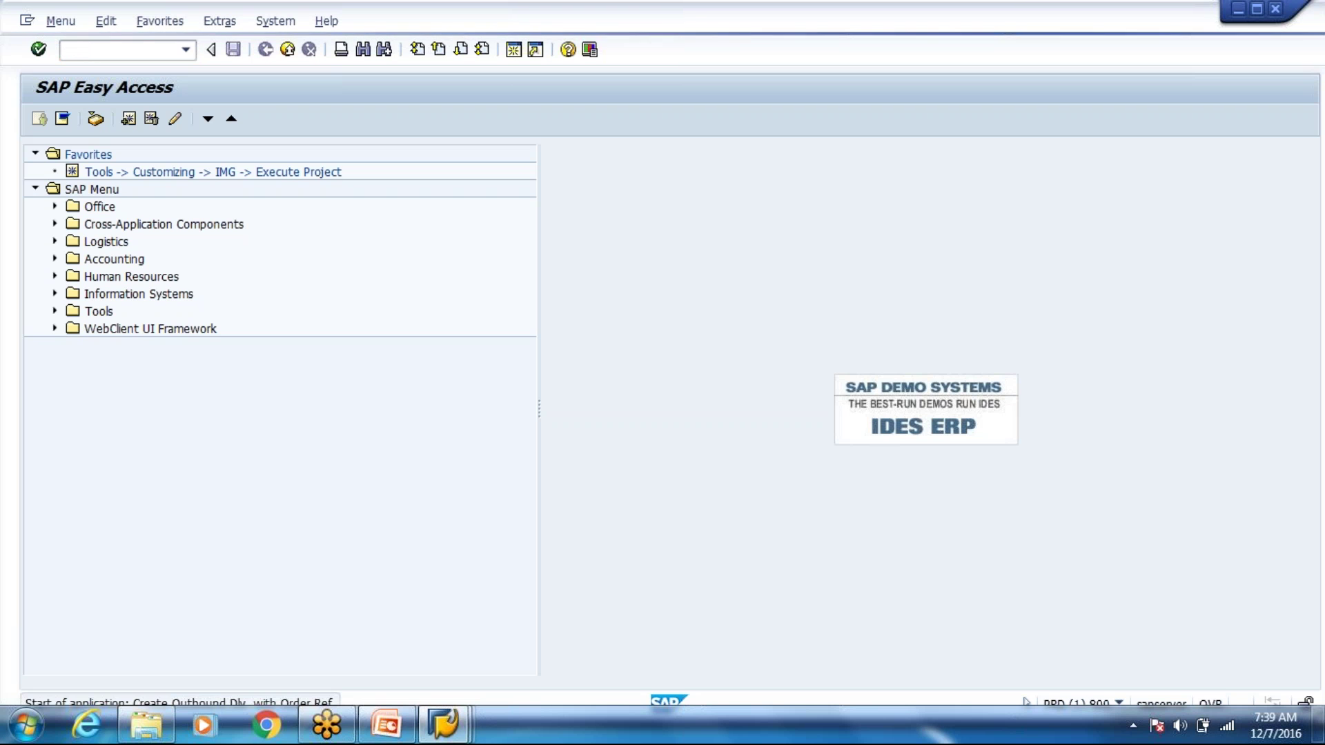
key(space)
key(Down)
key(Return)
key(shift+Tab)
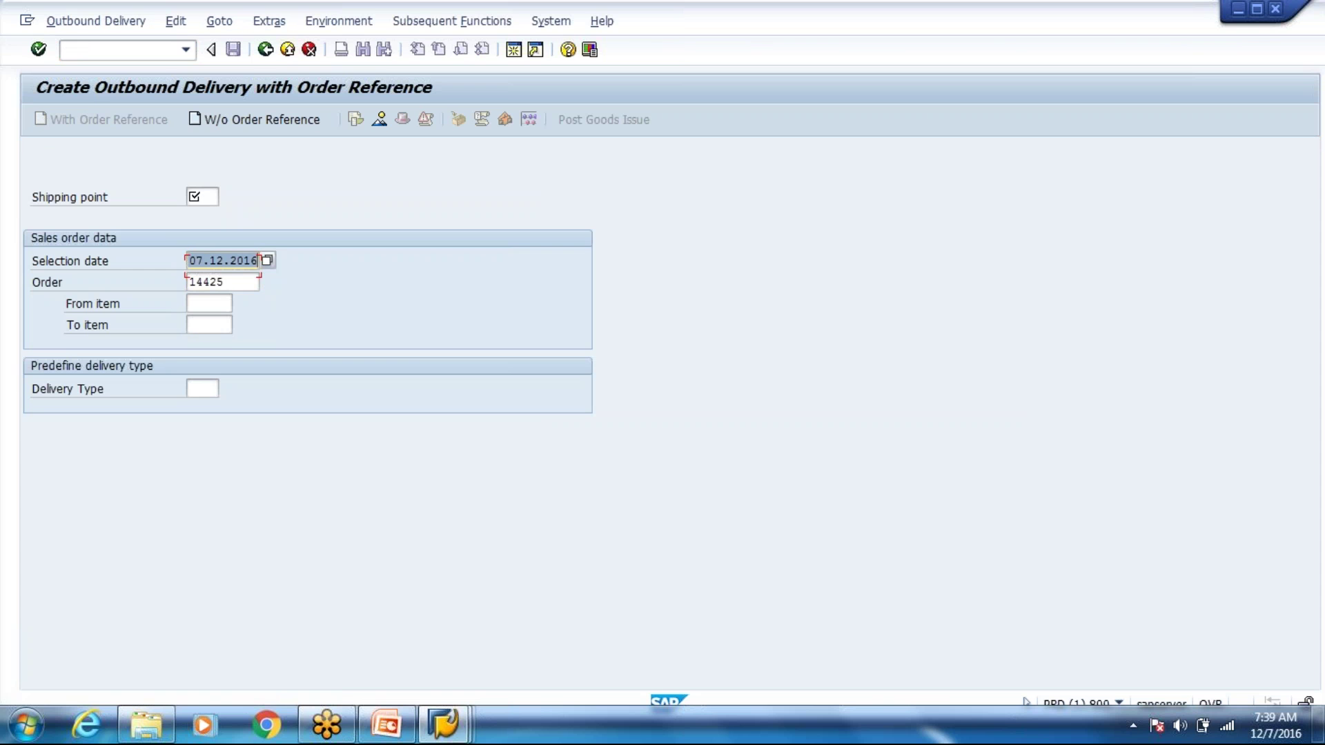
key(shift+Tab)
text(SP80)
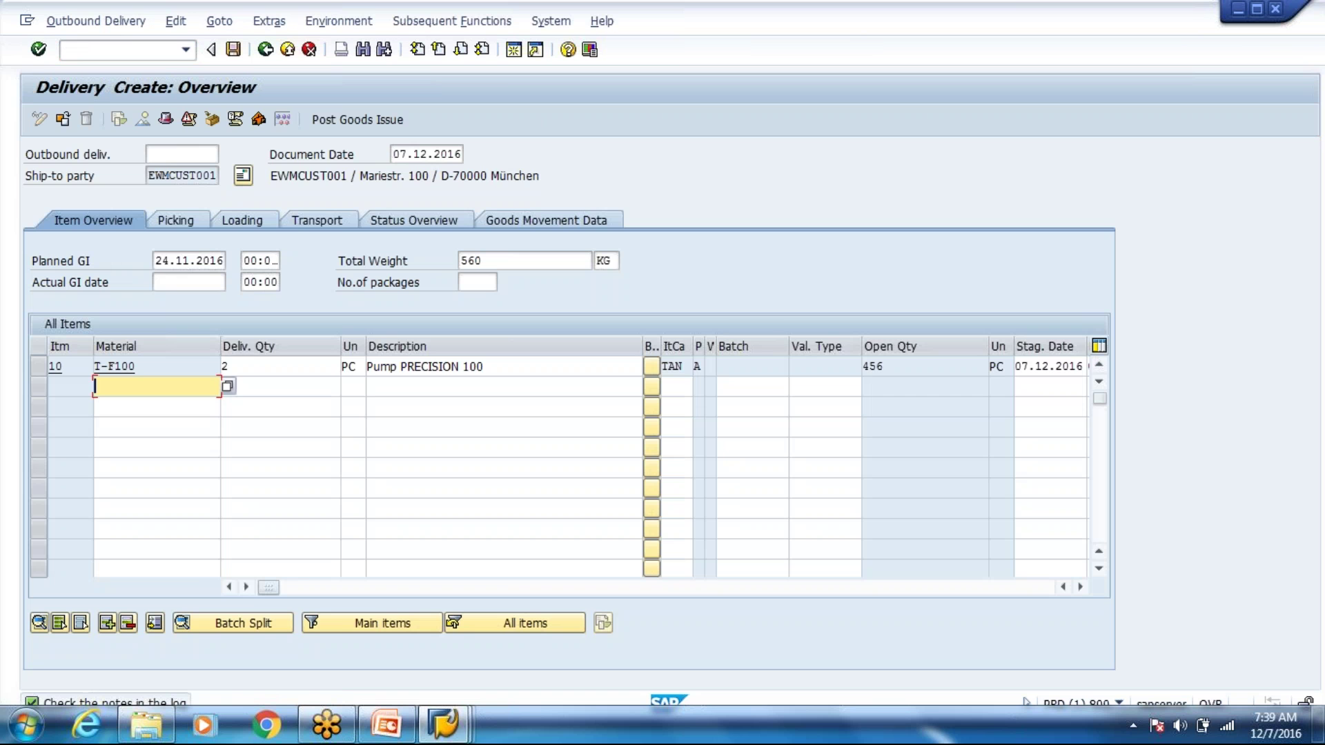
Step: Try to set the delivery quantity of item 10, material T-F100, to 8 PC
click(231, 366)
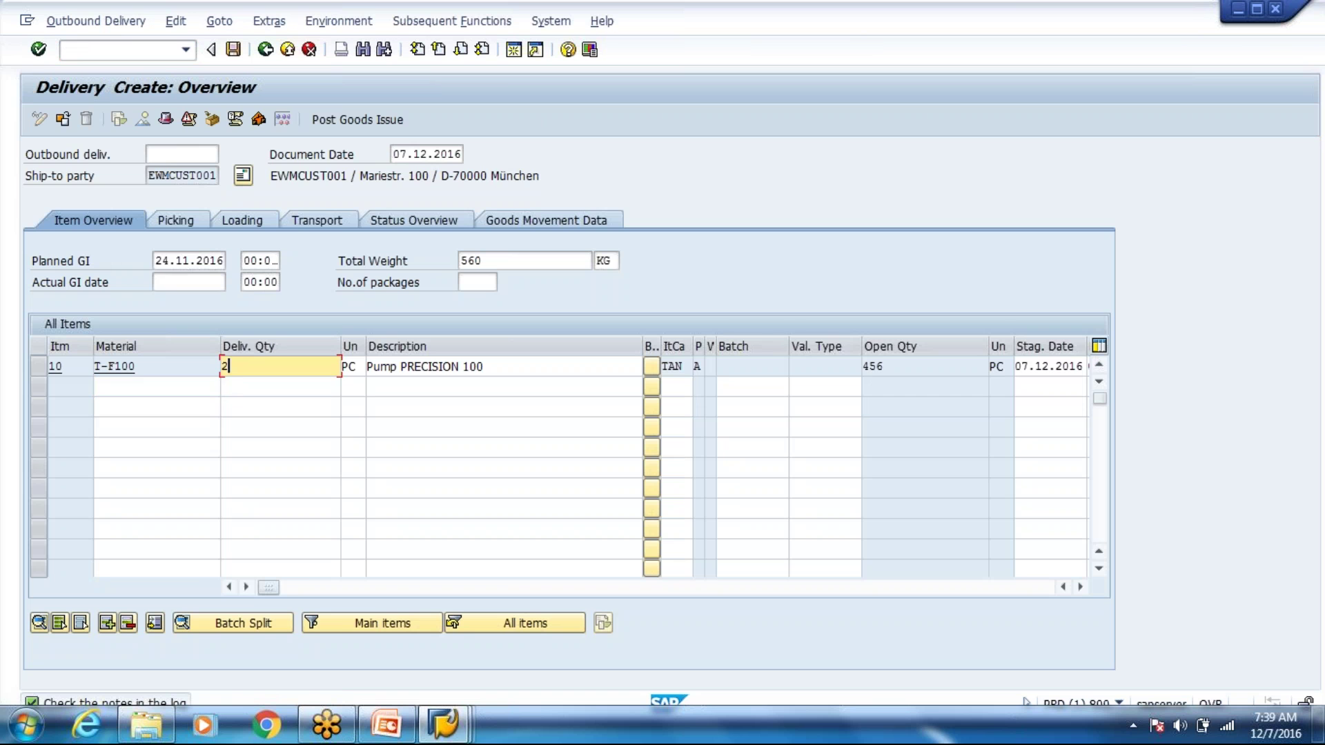
key(BackSpace)
text(8)
key(Return)
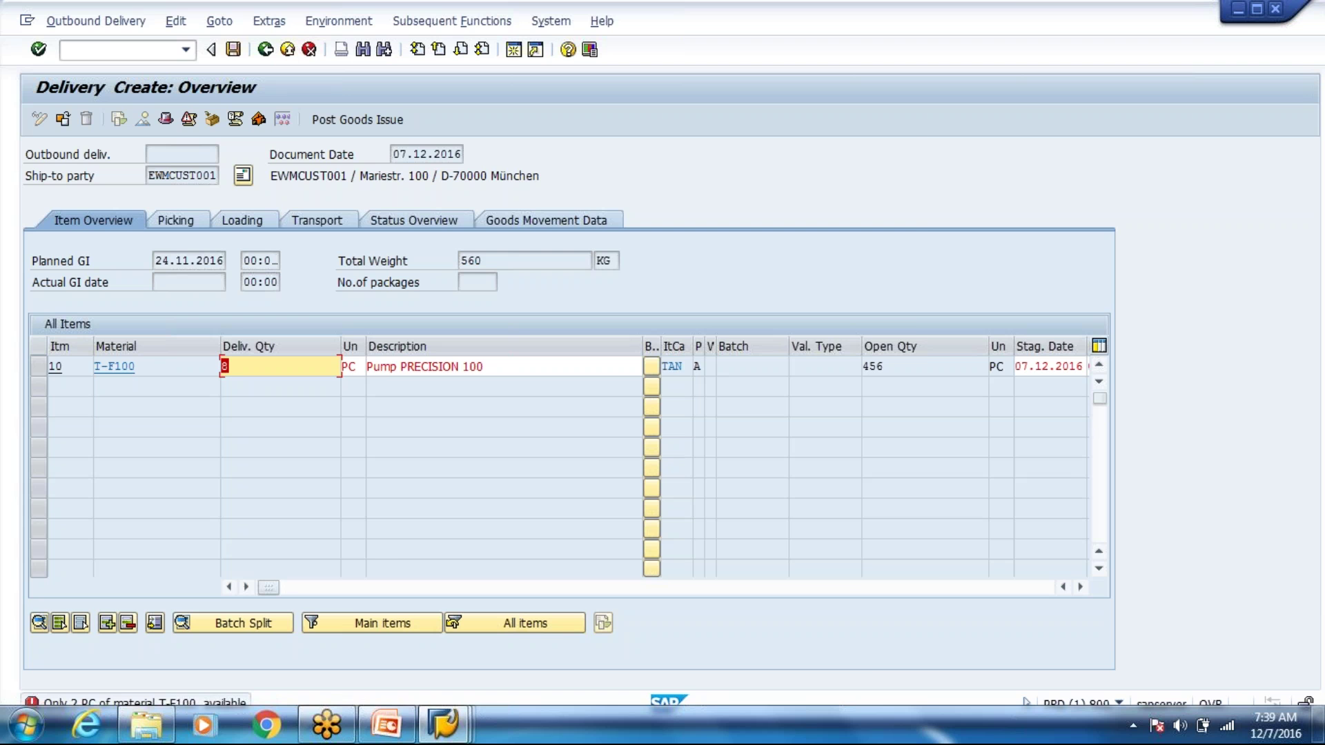
Step: Close SAP Logon and exit both the warehouse task confirmation for WH80 and the outbound delivery creation without saving
key(alt+Tab)
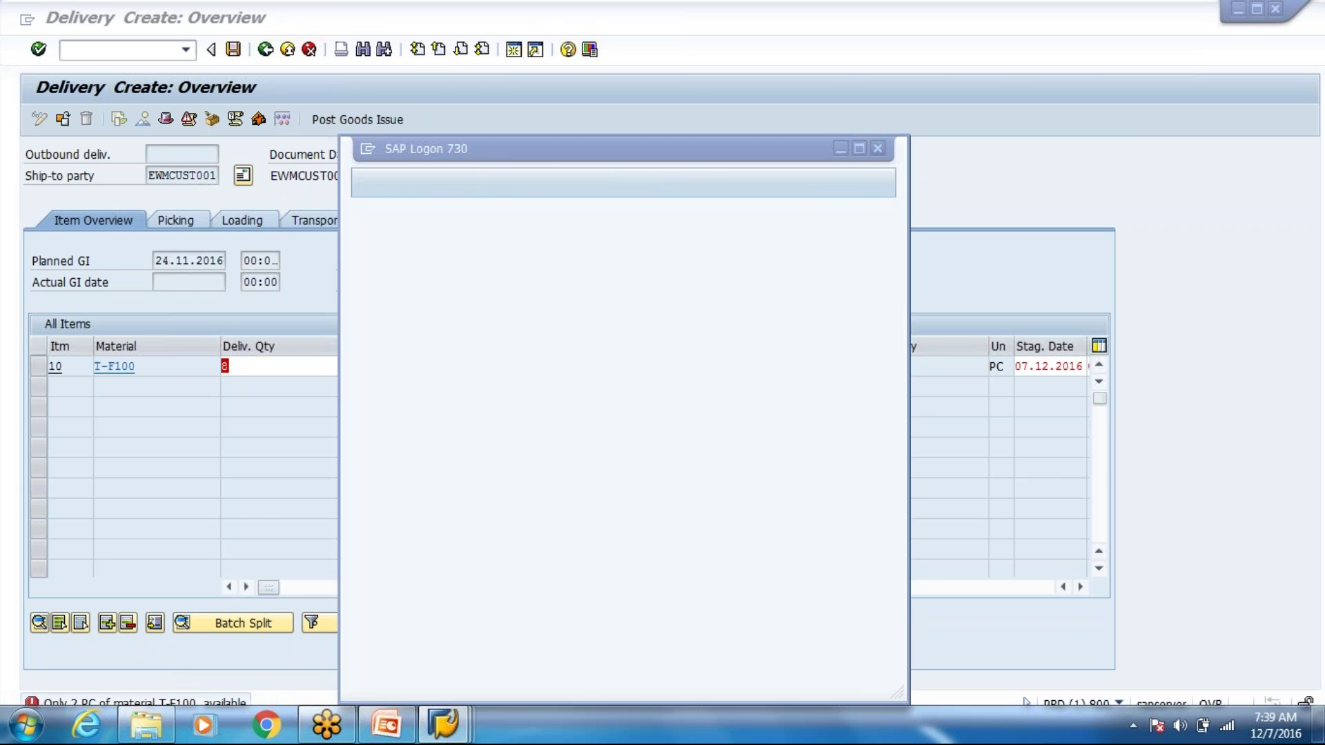
key(alt+Tab)
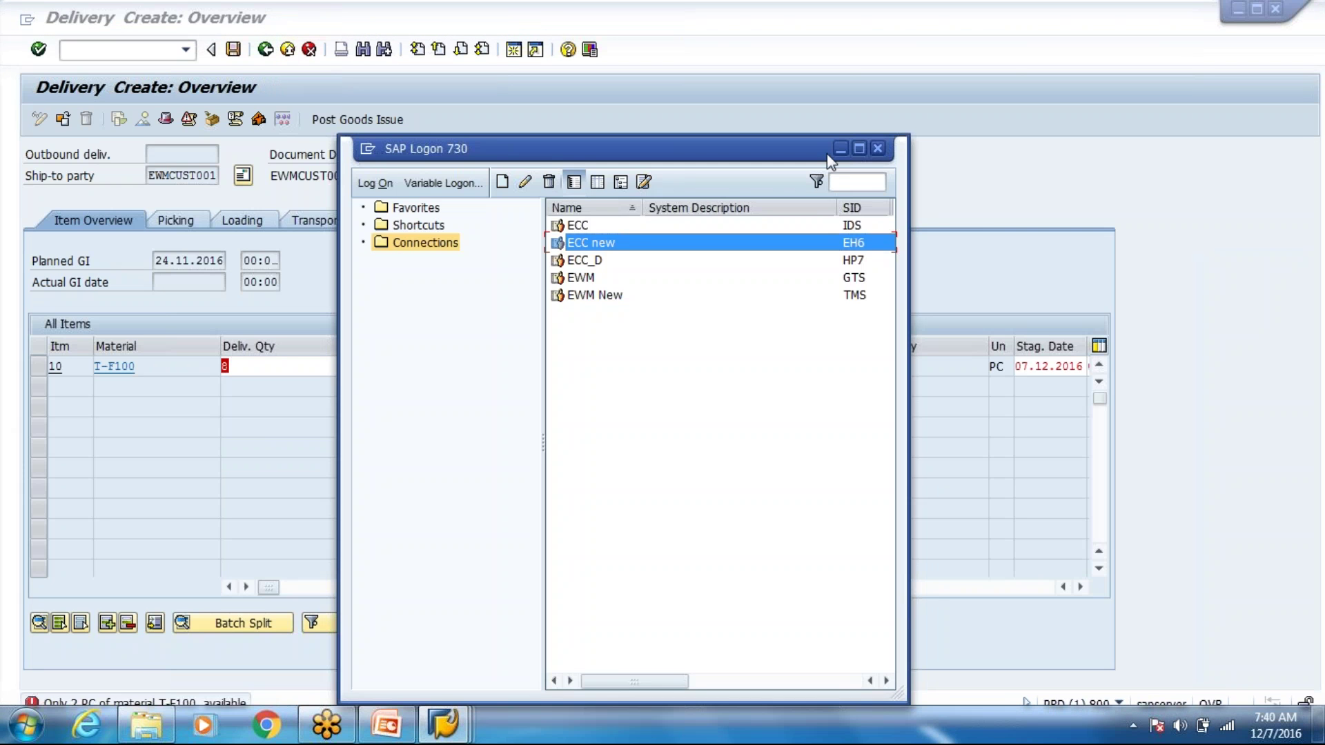
click(878, 148)
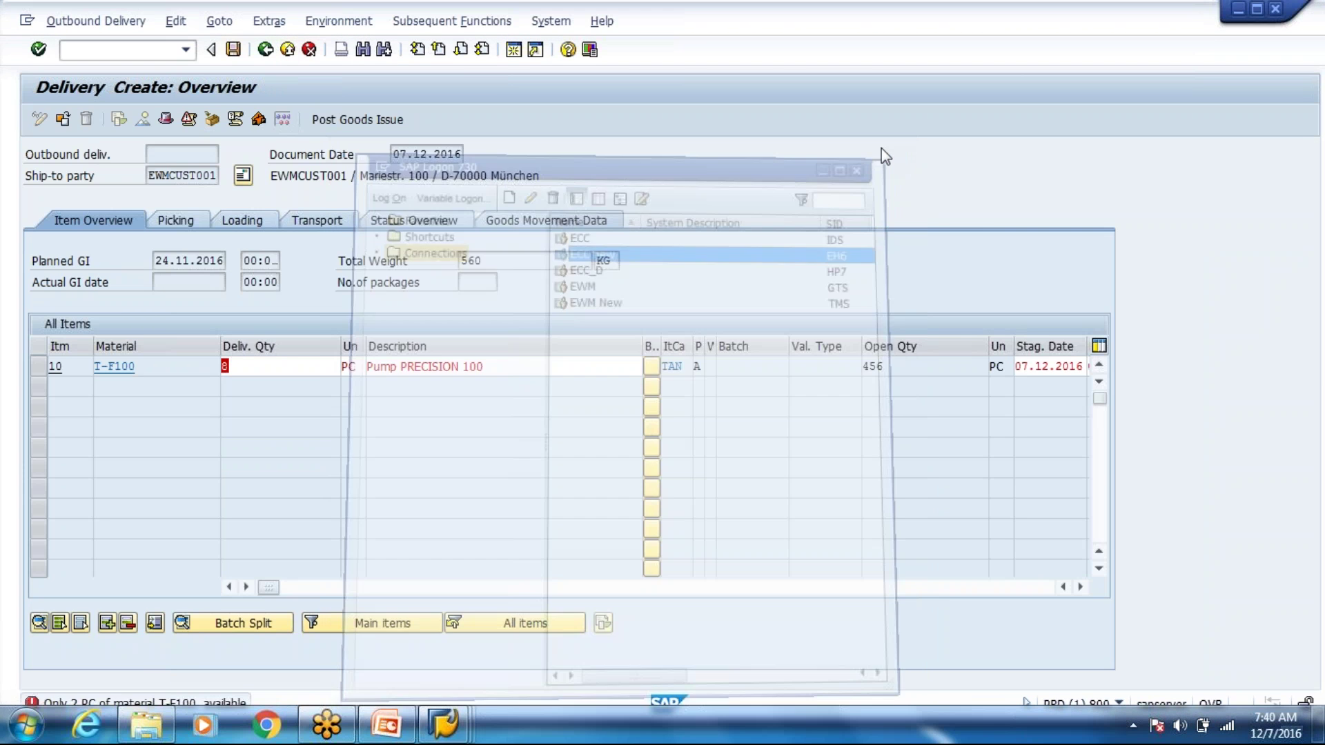
key(alt+Tab)
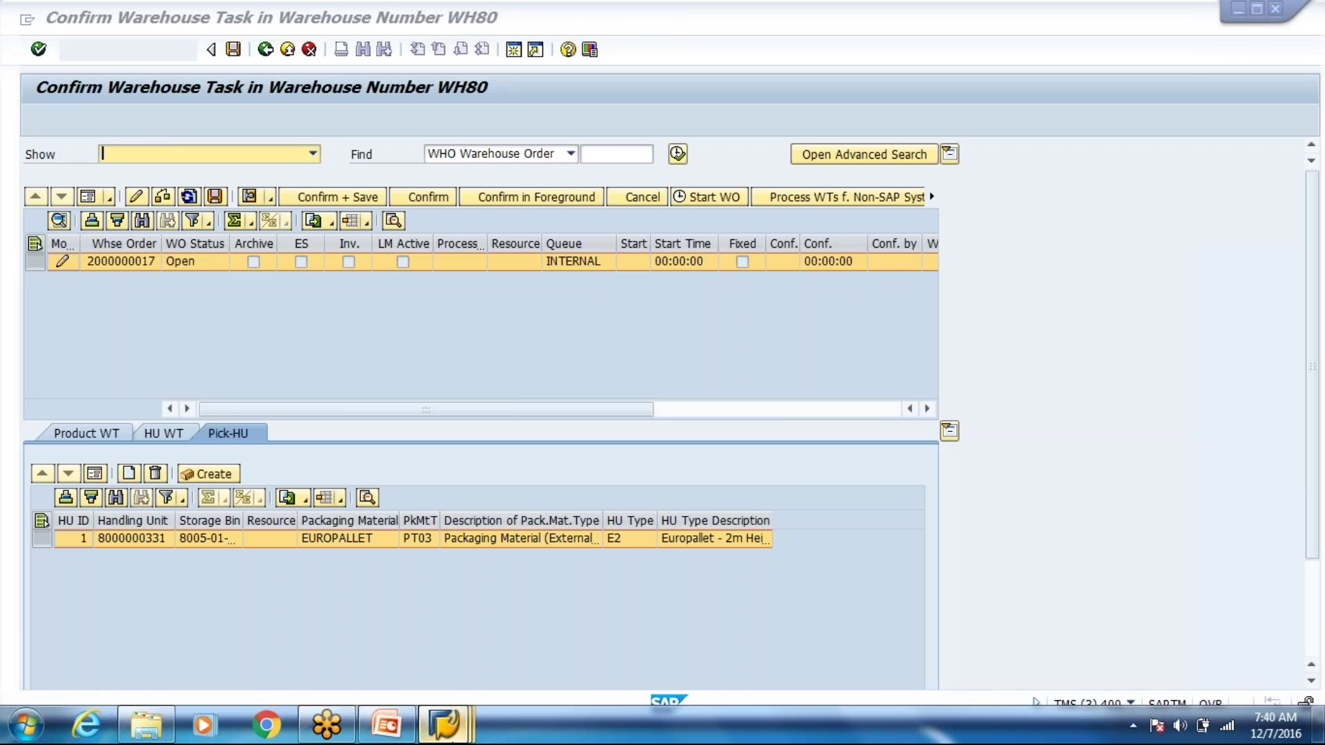
click(445, 724)
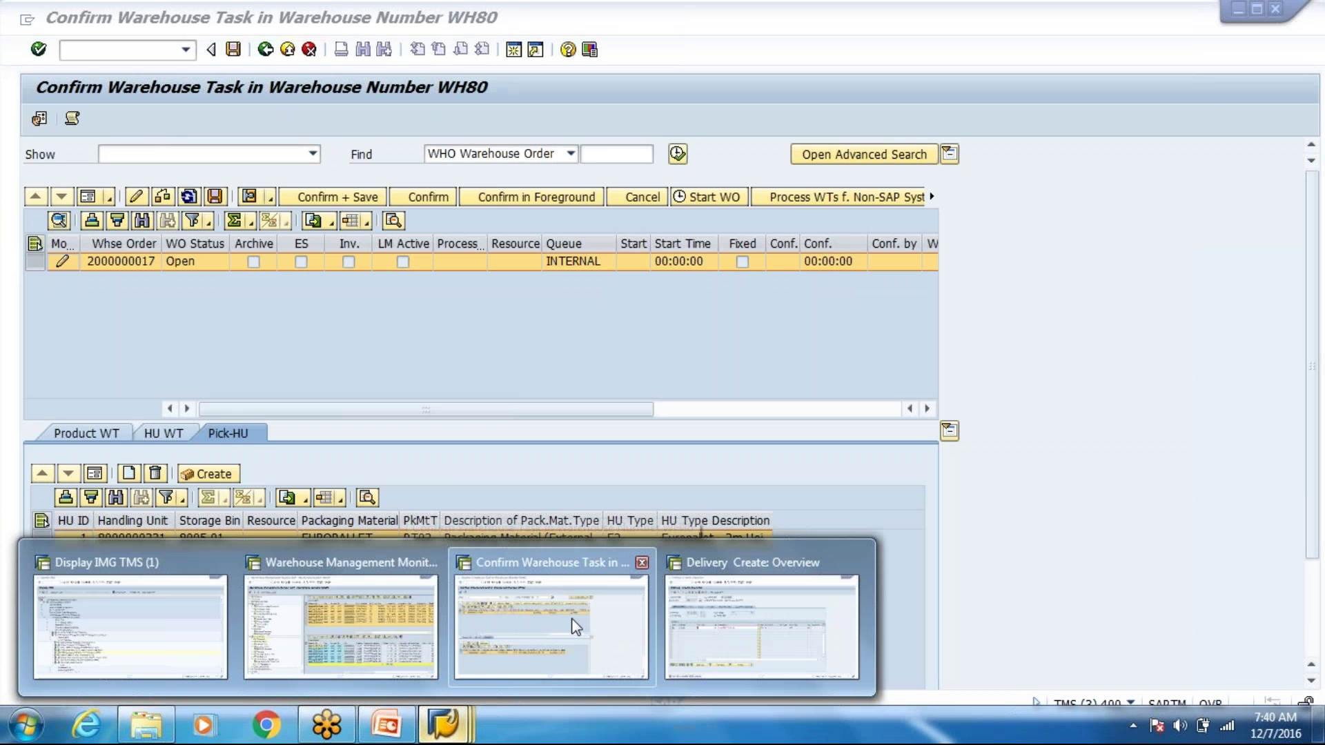
click(577, 627)
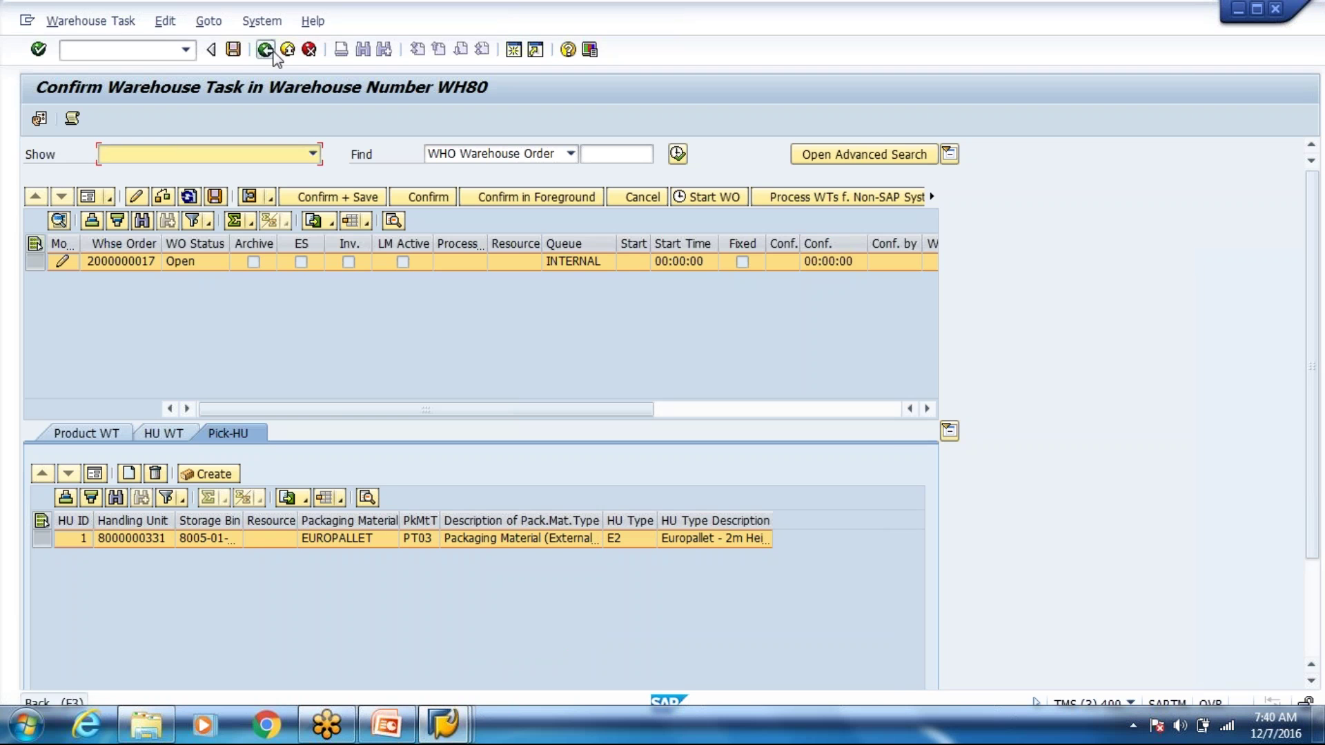
key(F3)
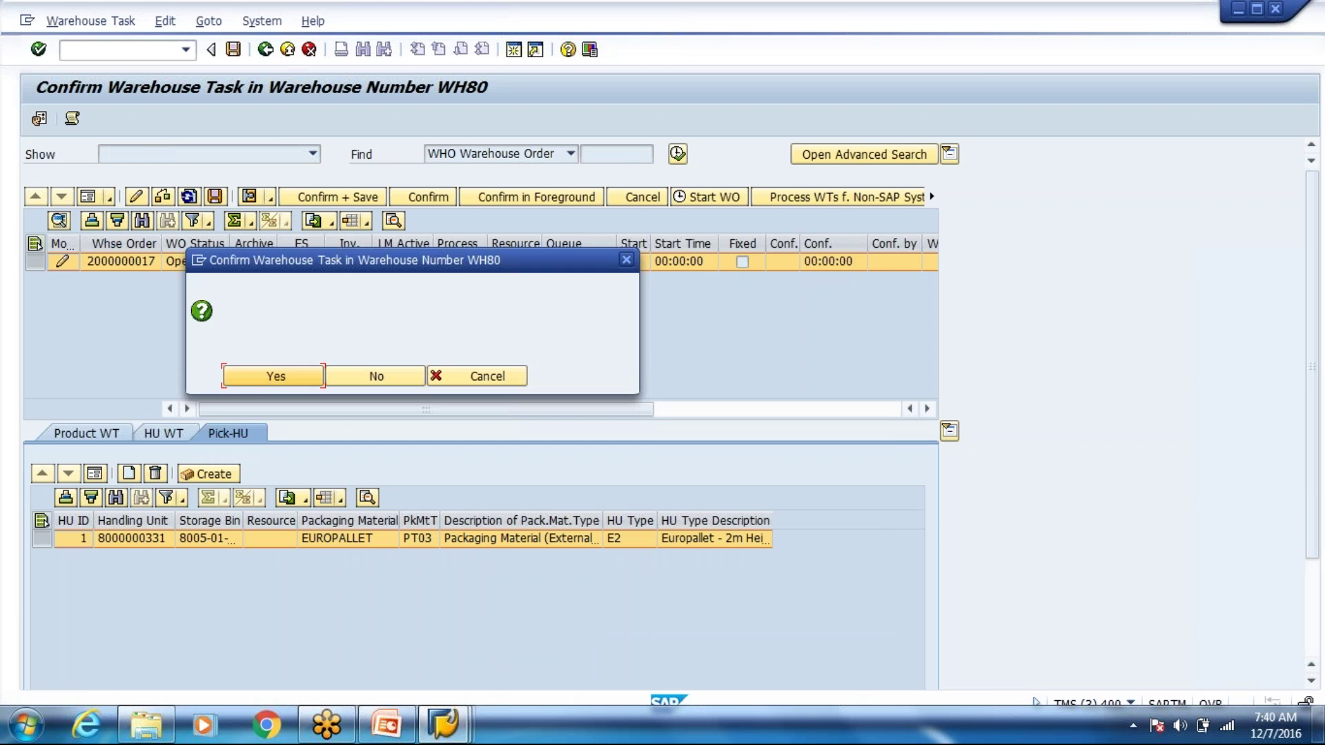
click(380, 372)
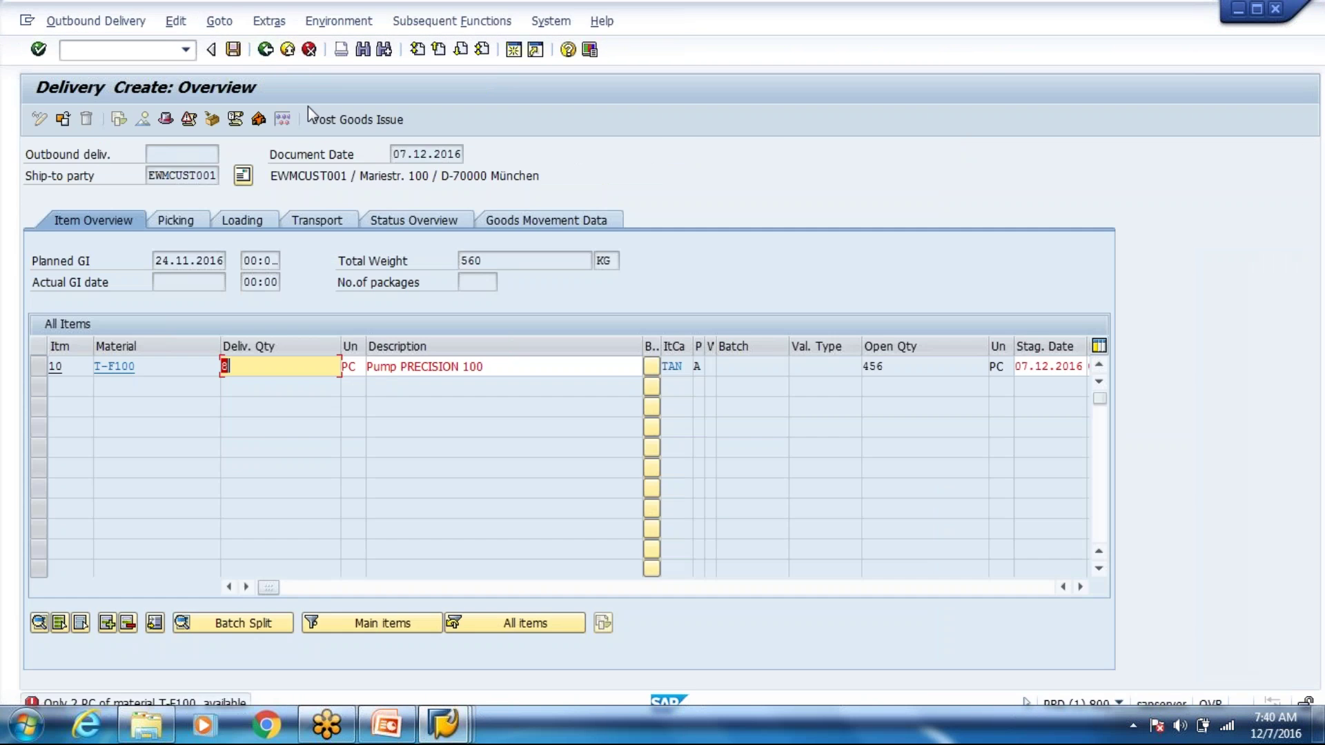
click(287, 51)
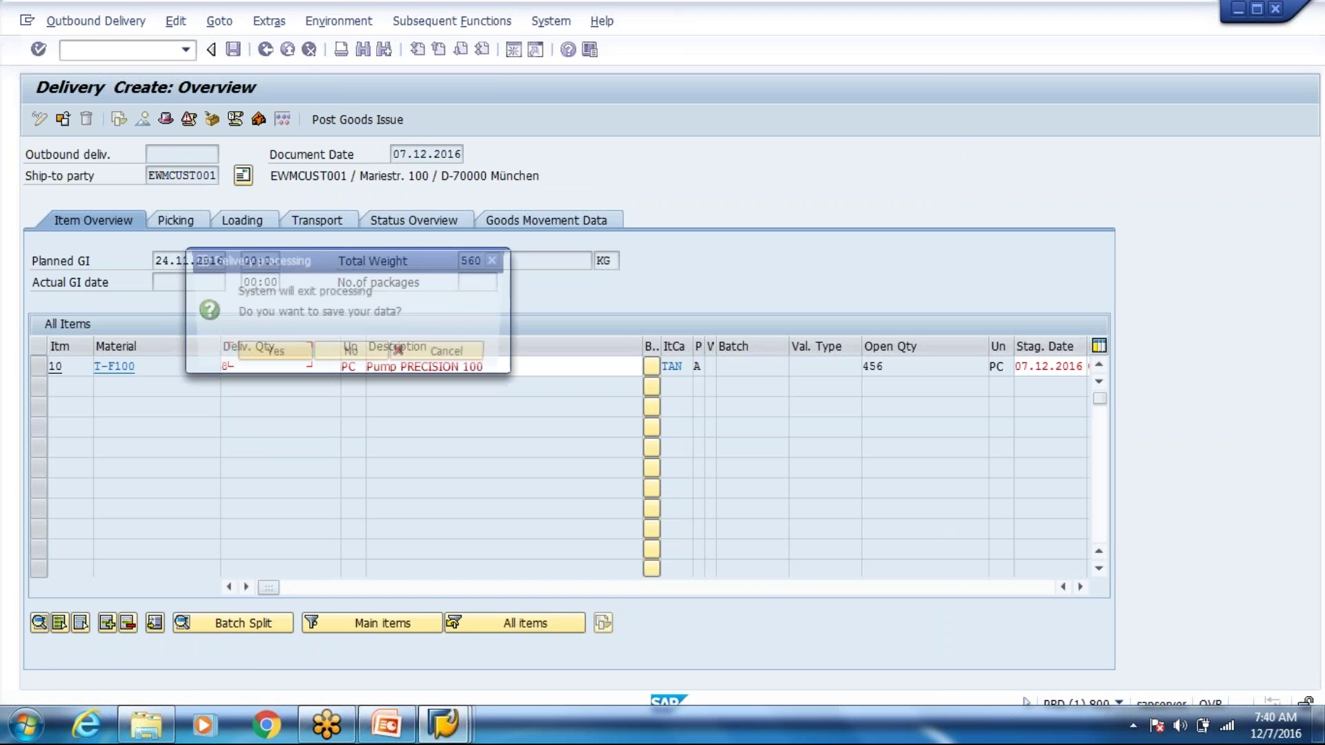
click(345, 361)
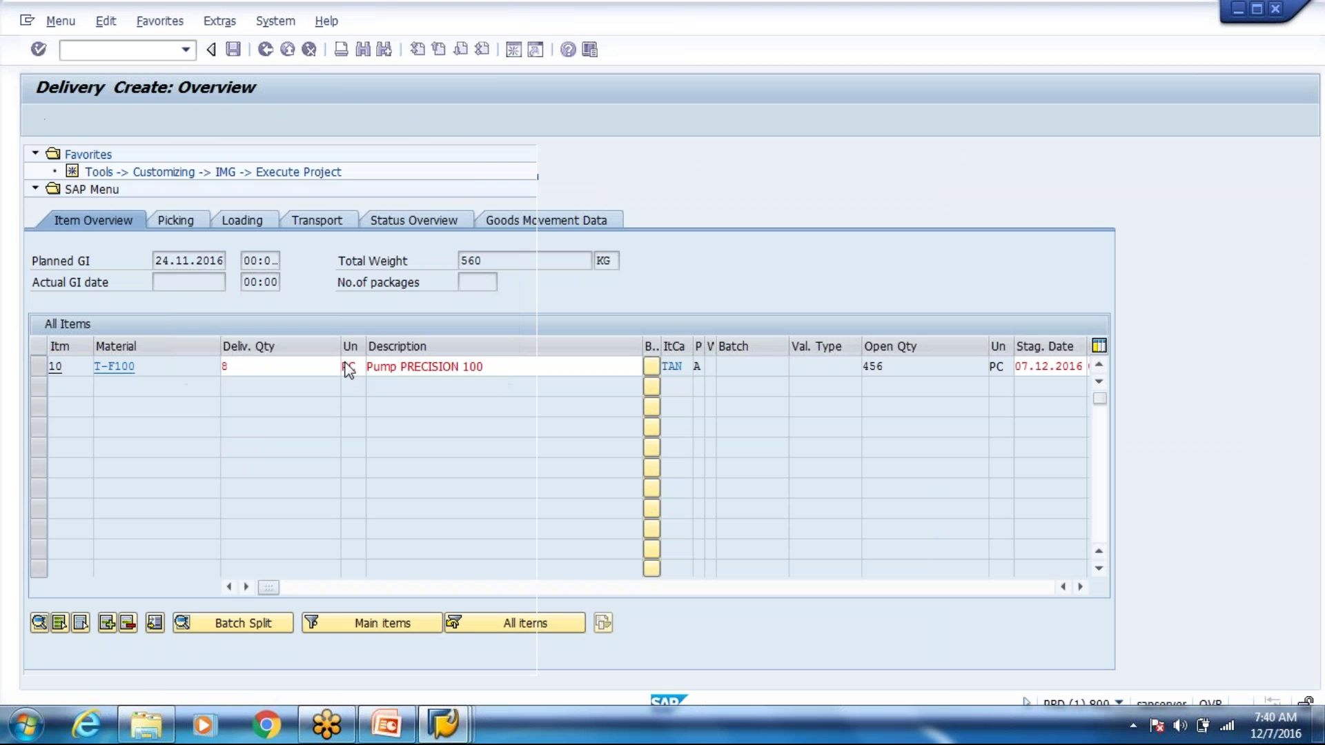
Step: Open outbound delivery order maintenance in a new session from the Warehouse Management Monitor with /o/scwm/prdo
key(alt+Tab)
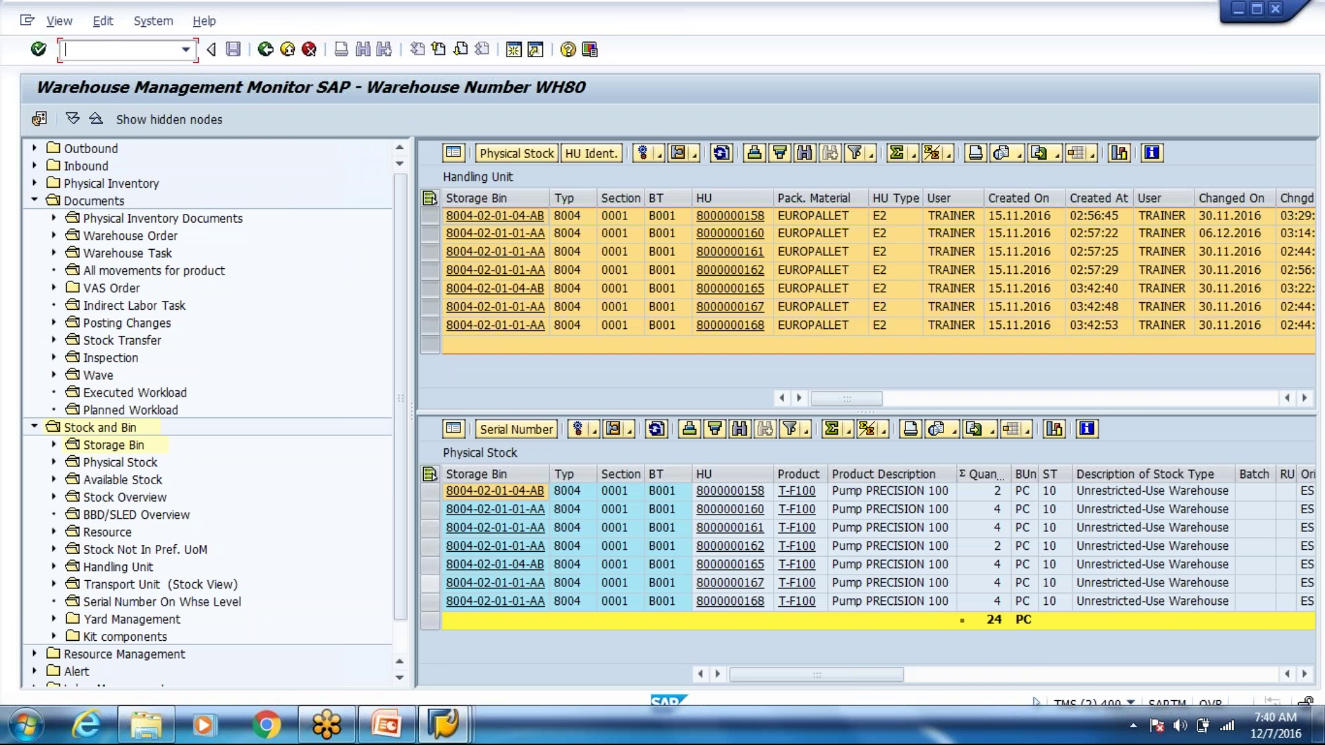
key(alt+Tab)
text(/o/scwm/prdo)
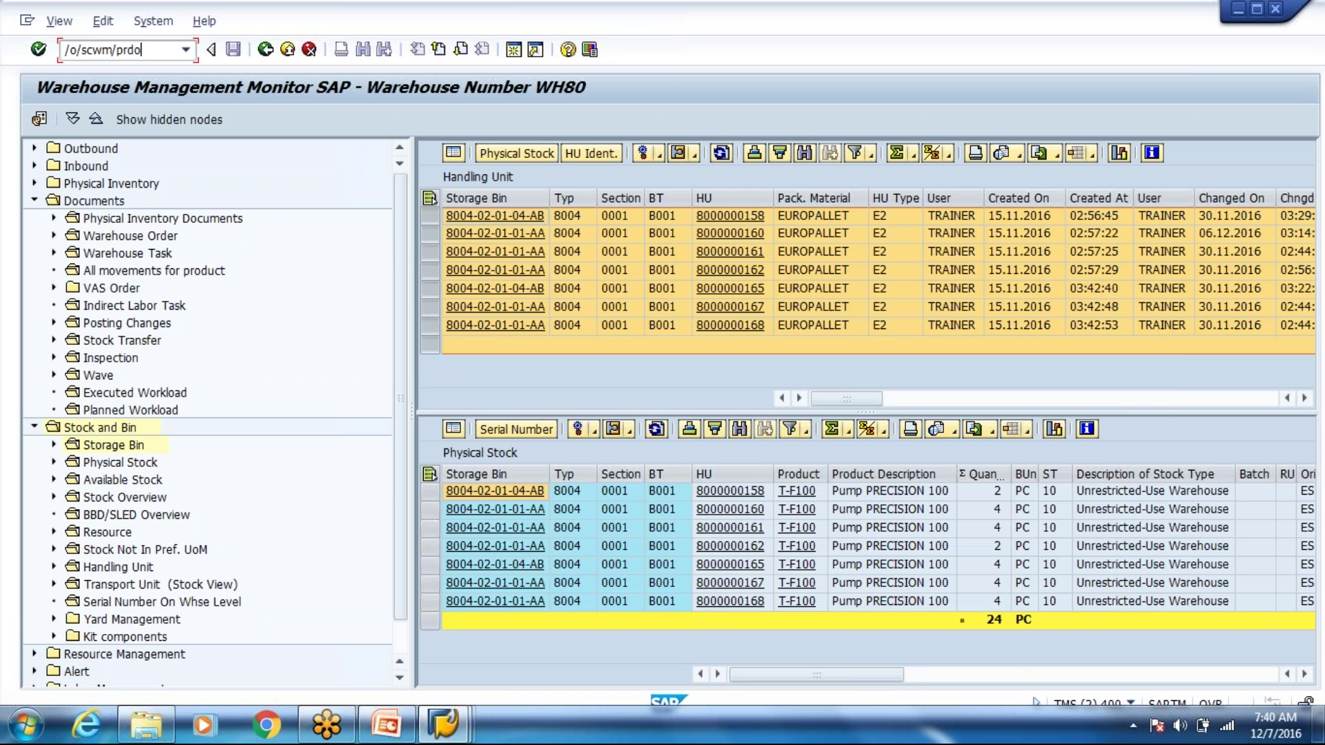
key(Return)
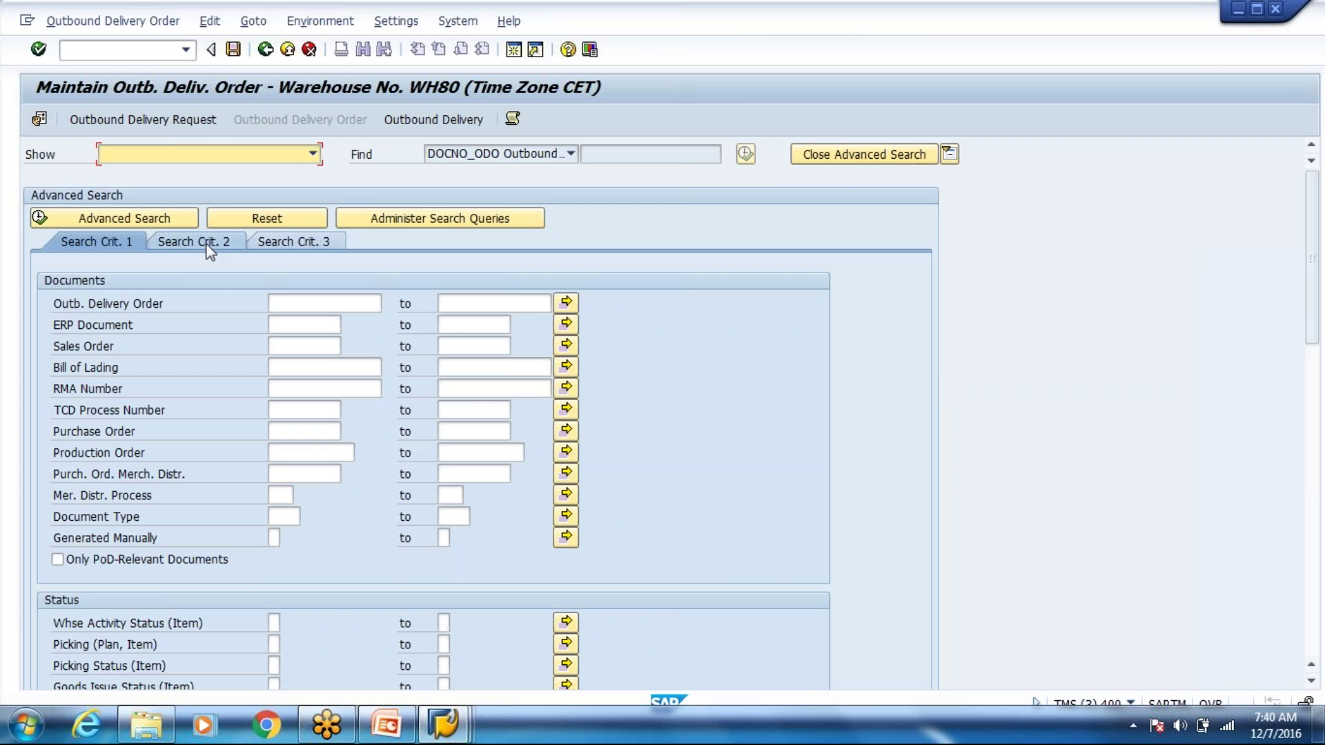
Step: Search the outbound delivery orders for product T-F100 and collapse the advanced search criteria
click(207, 245)
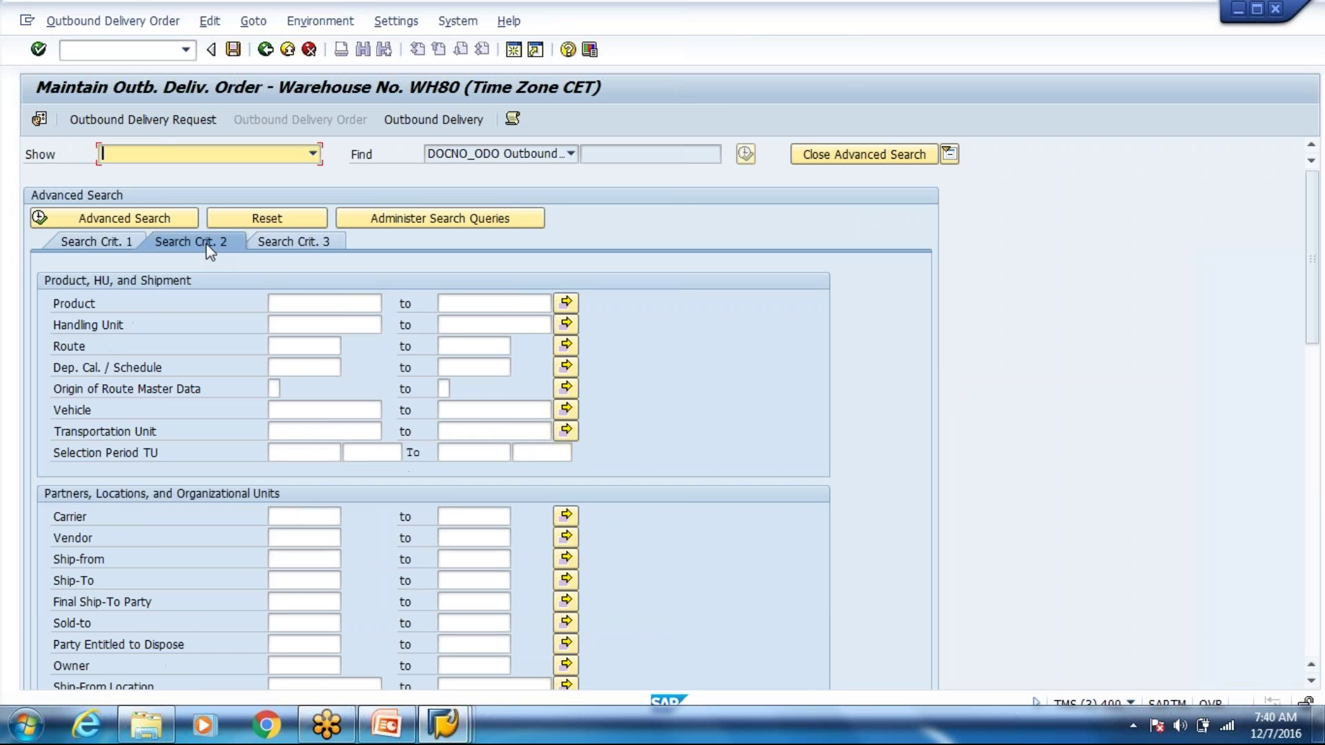
click(305, 302)
text(T-)
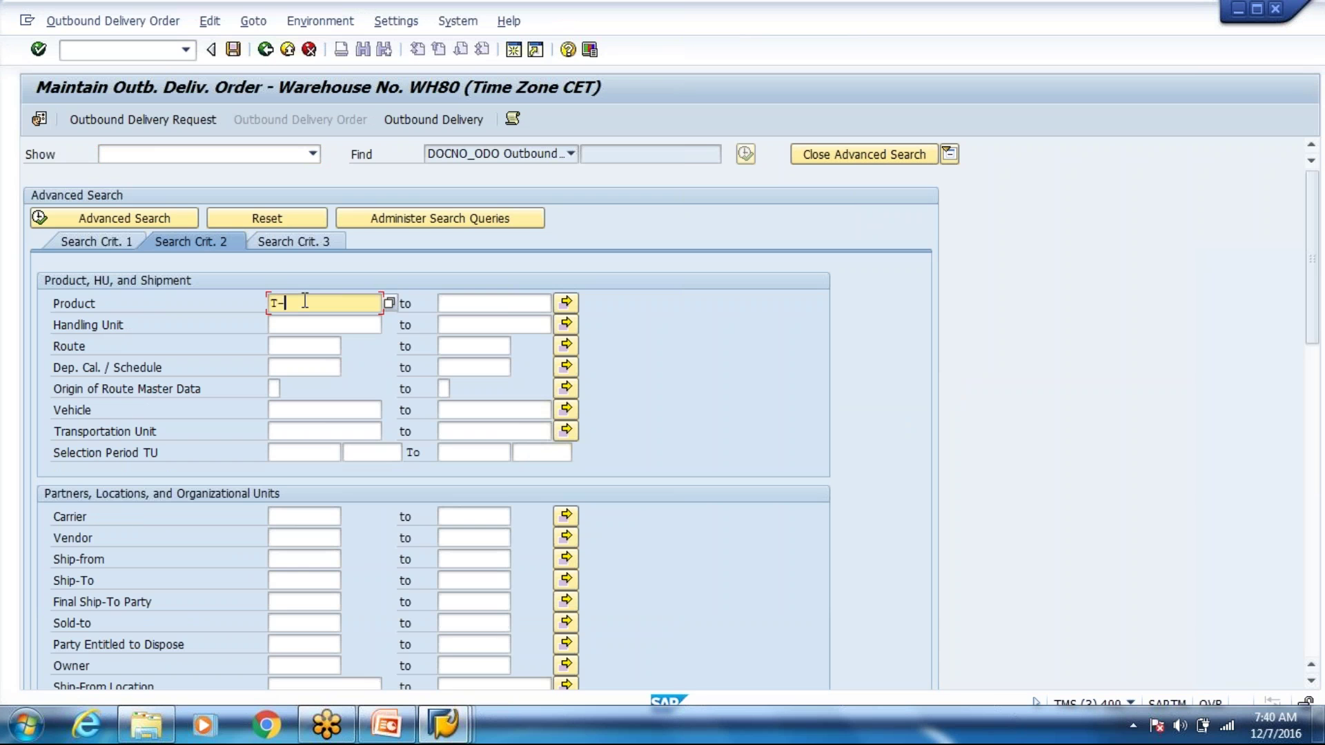
text(F100)
click(155, 221)
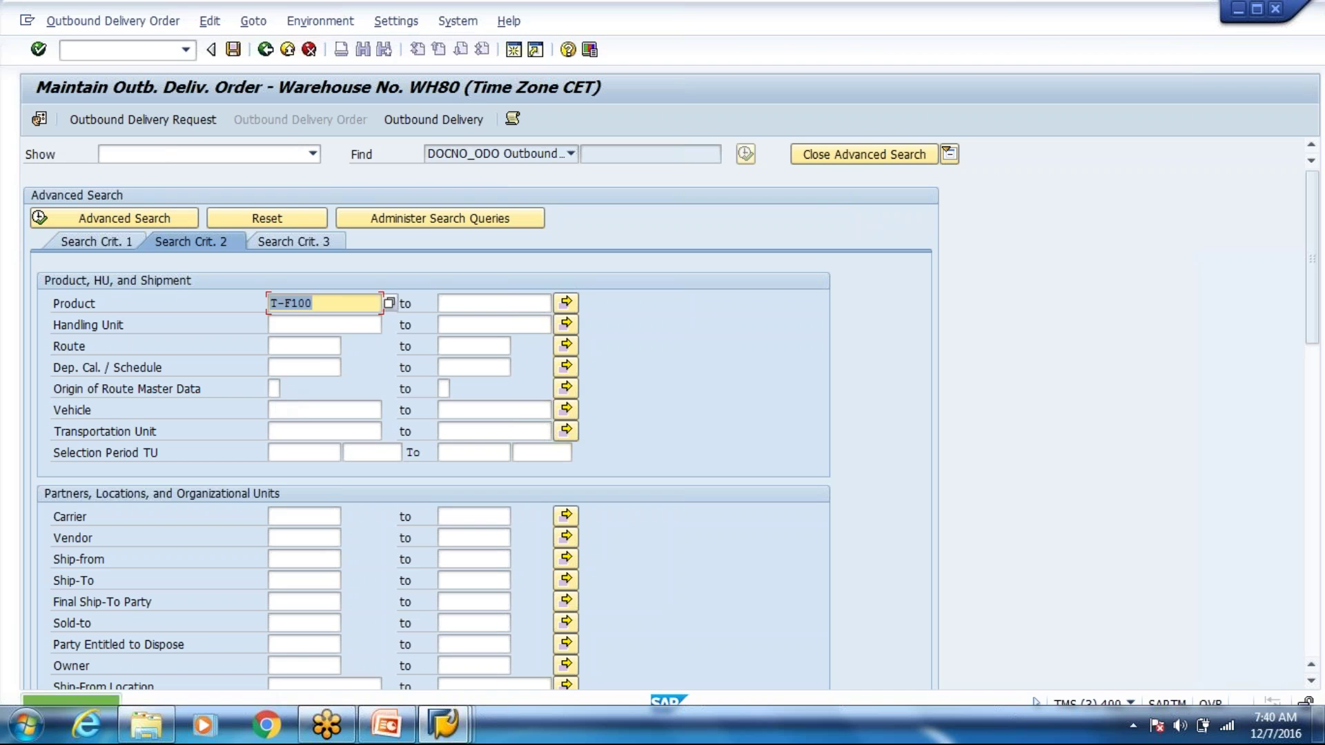
click(836, 149)
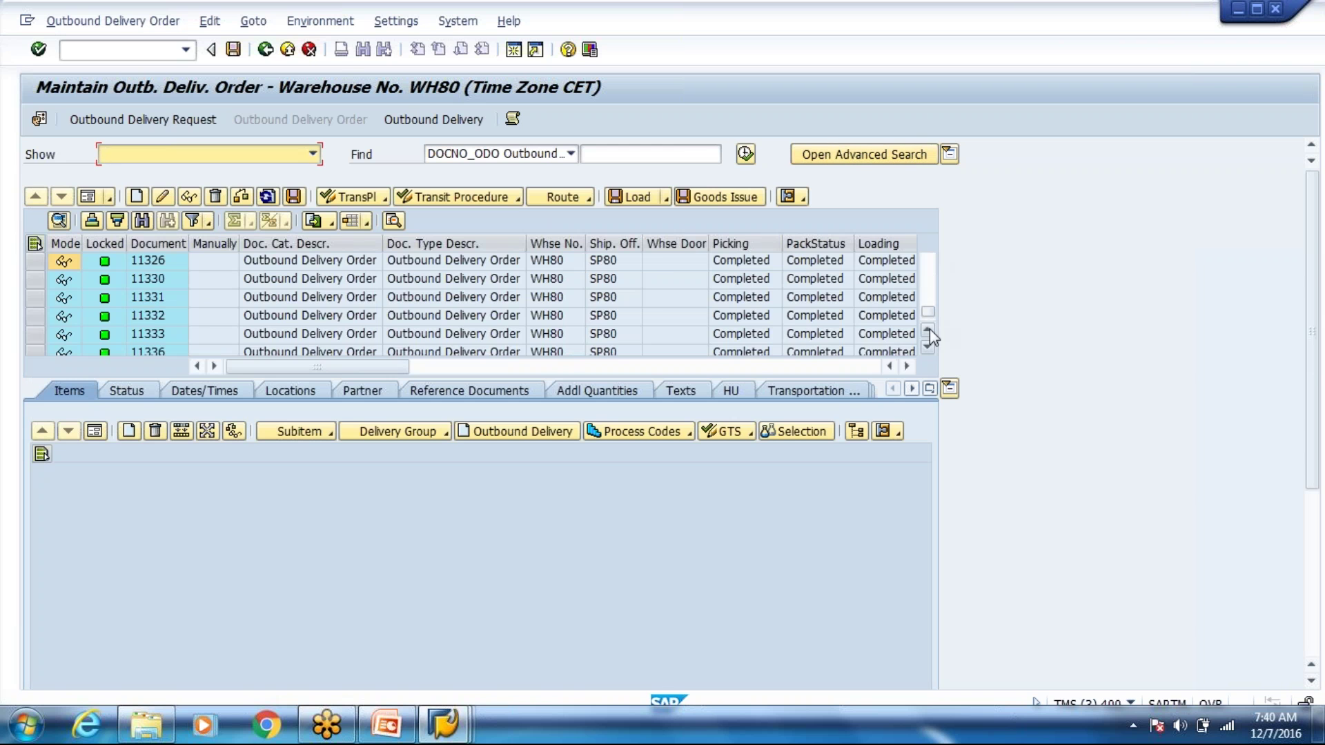
Step: Set the T-F100 item quantity to 8 PC in the last listed delivery order with picking not started, and save
click(929, 330)
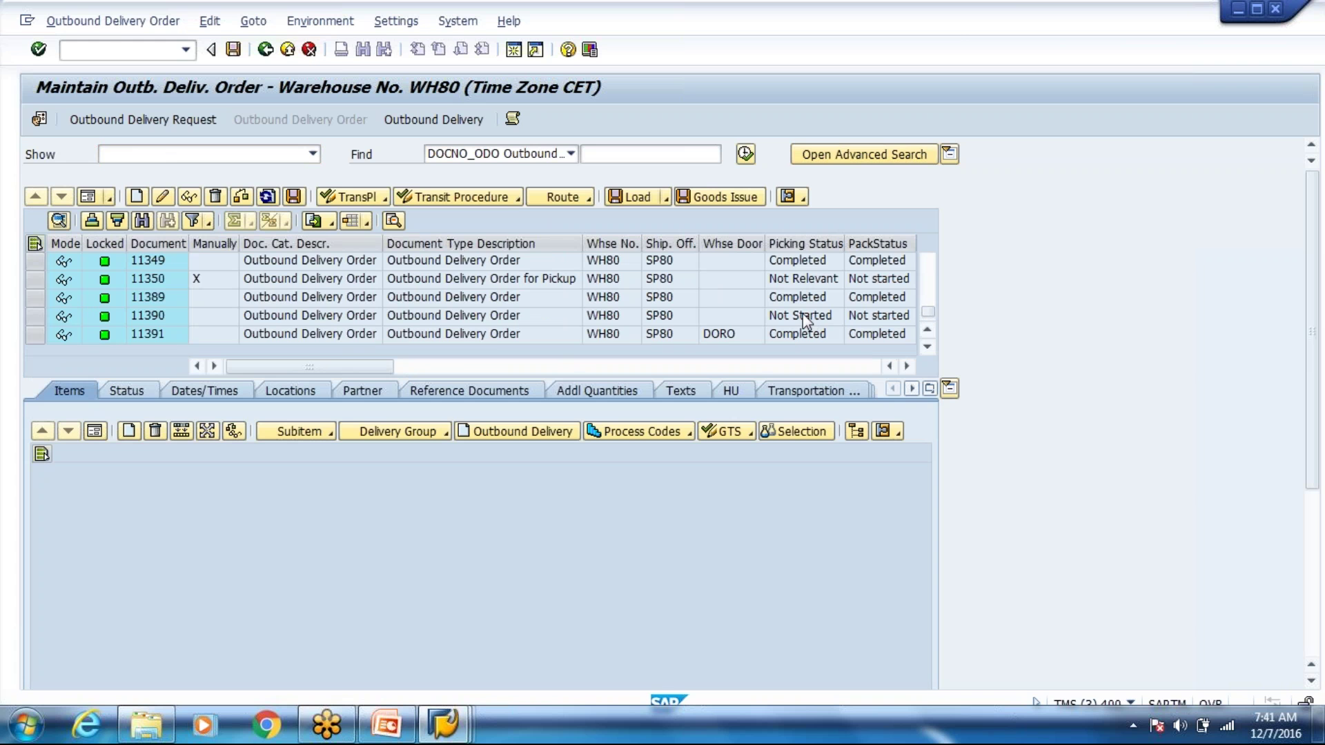
click(809, 316)
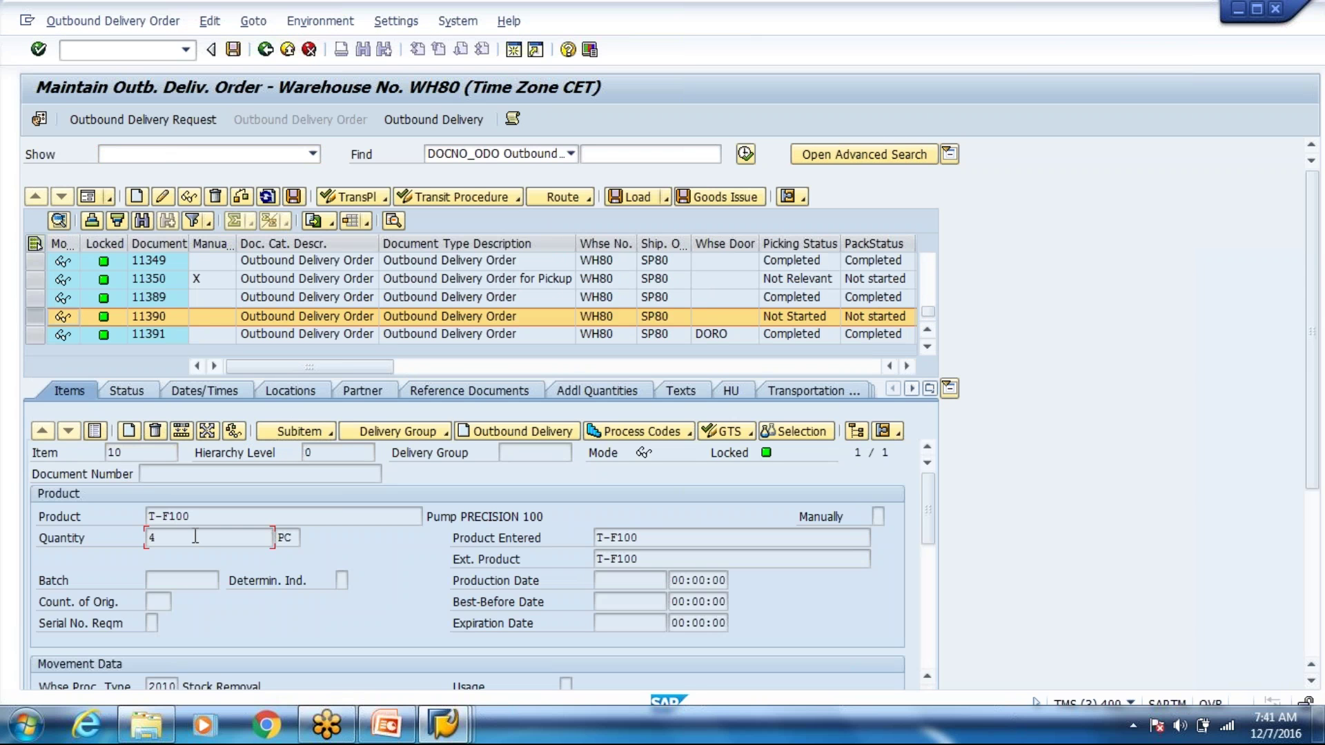
click(163, 198)
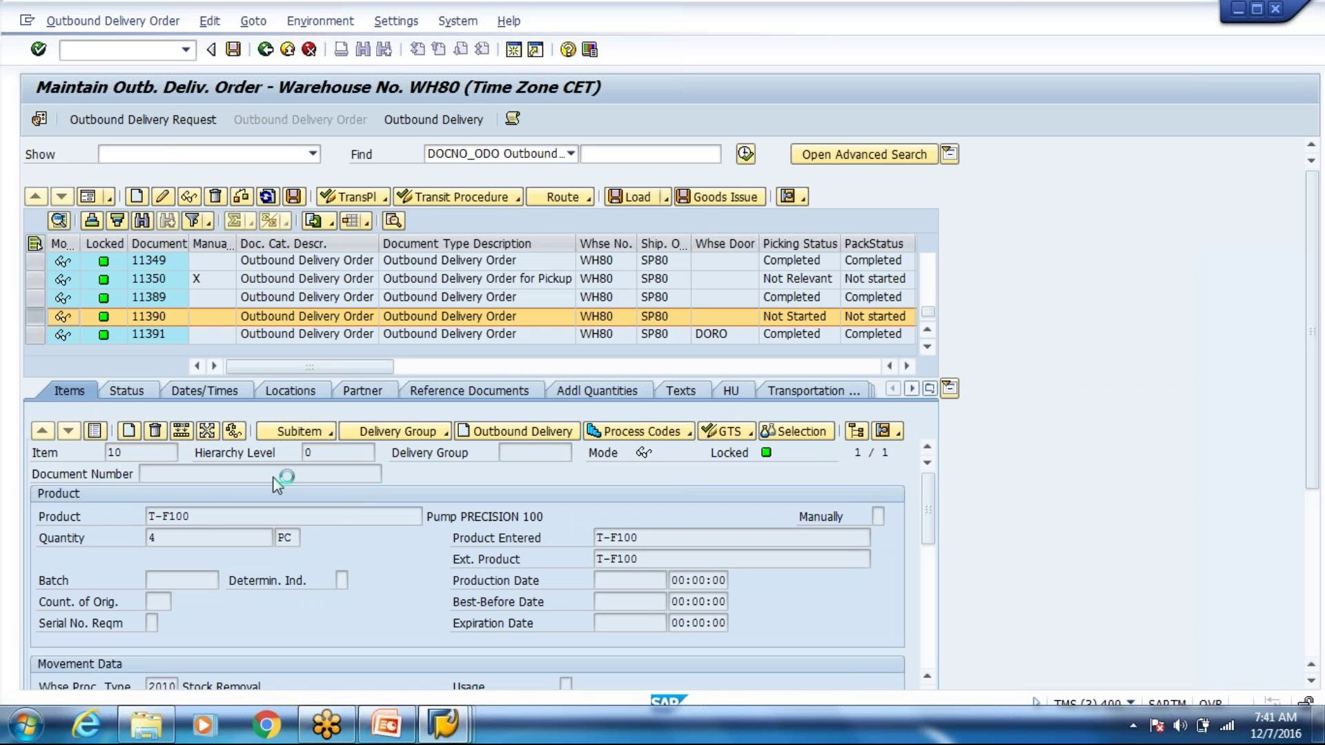
click(201, 537)
text(8)
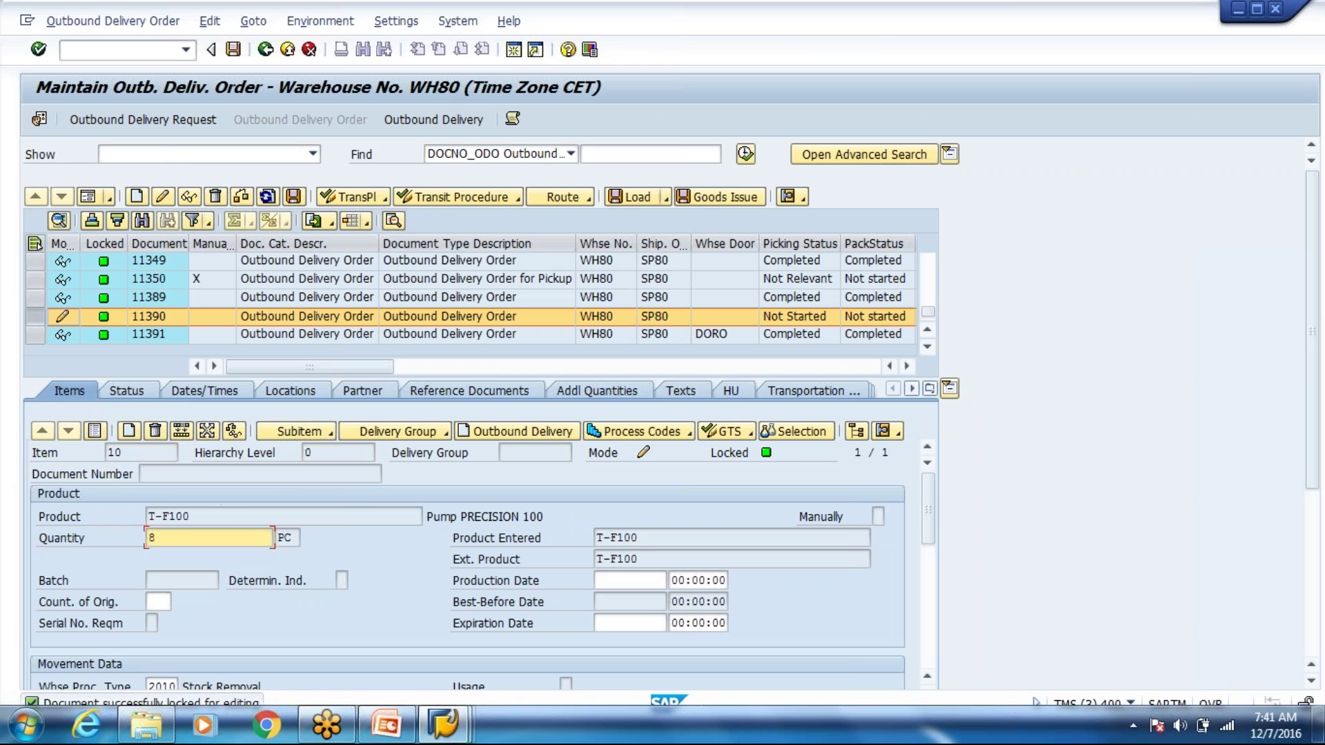
key(Return)
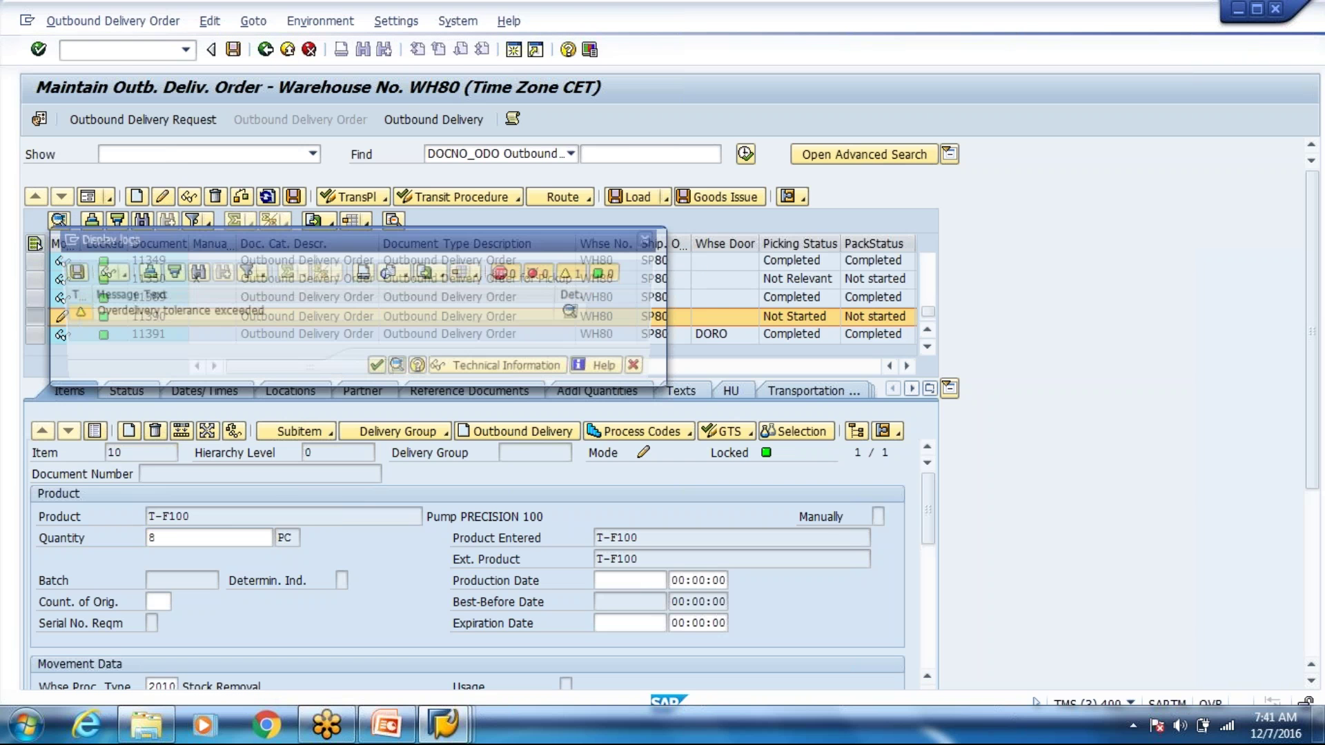
key(Return)
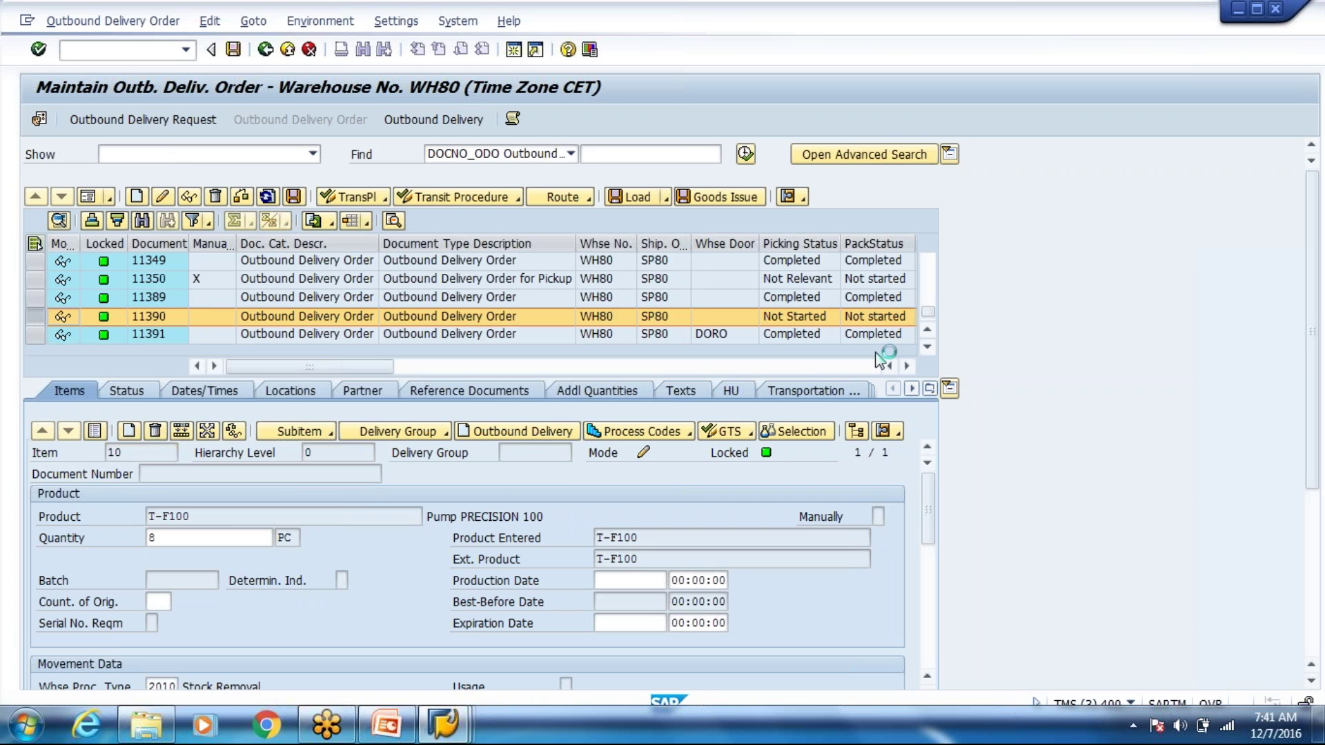
Step: Display the warehouse tasks of the edited outbound delivery order and return to the order list
click(802, 198)
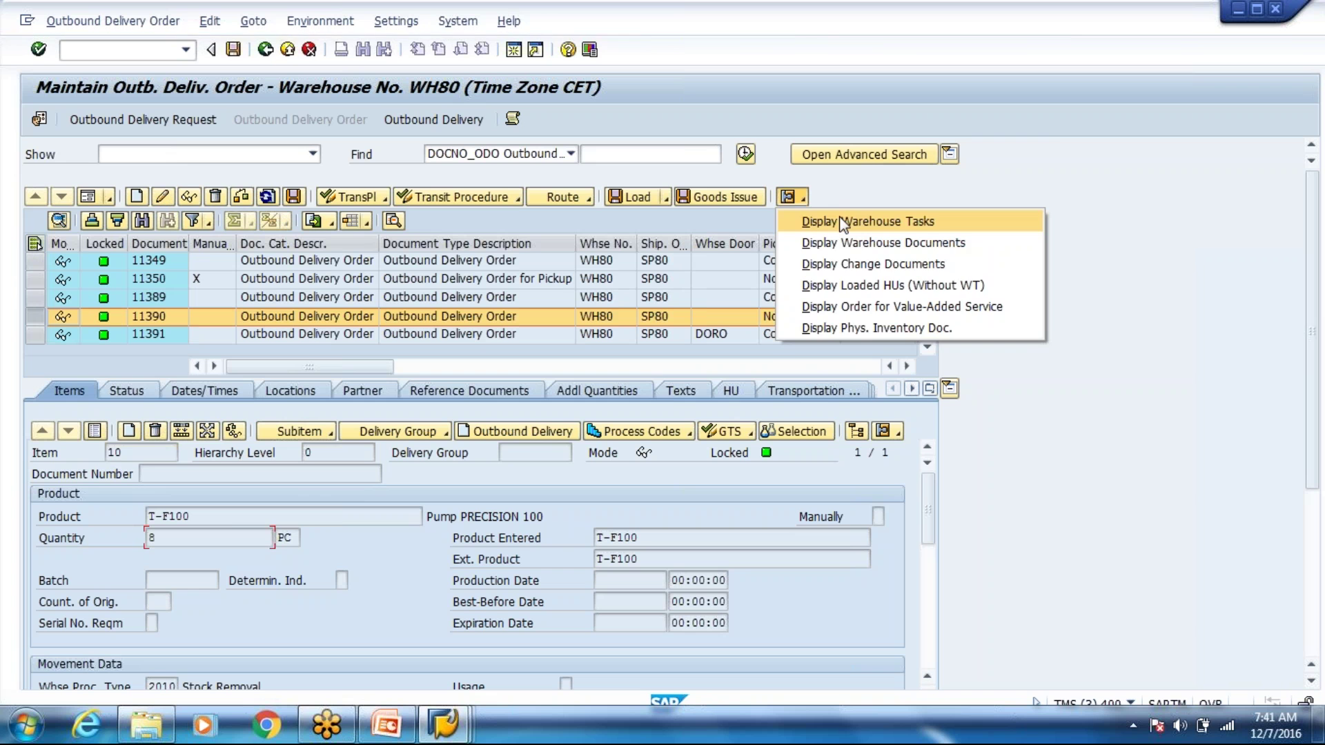
click(842, 222)
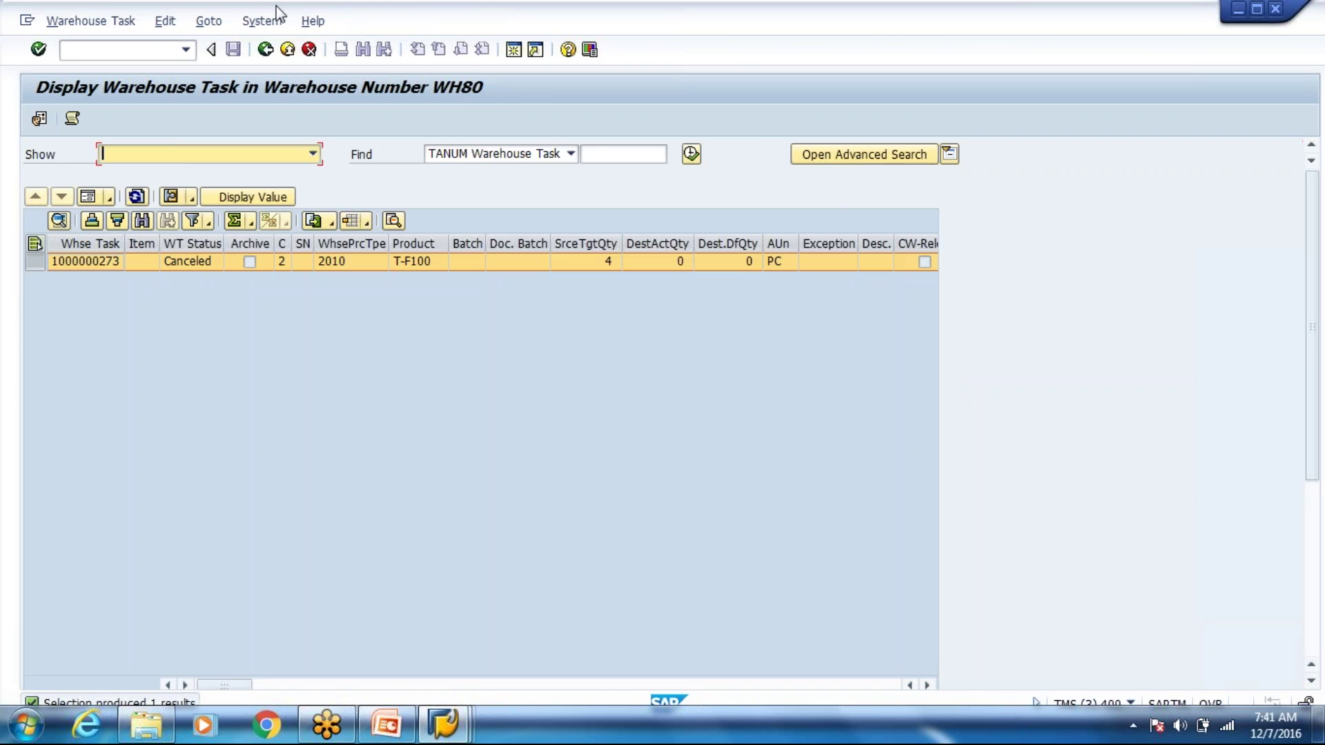
click(264, 54)
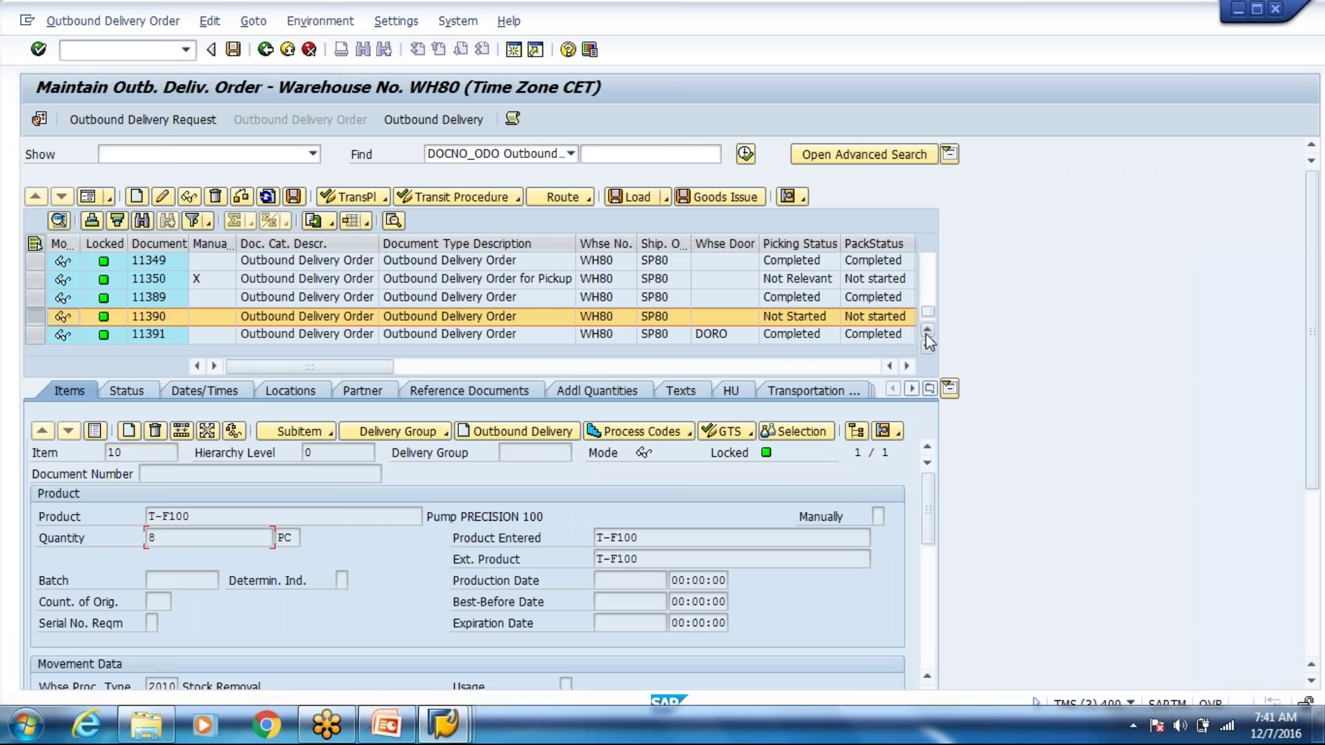
Step: Look further up the order list and show the item details of another delivery order with picking not started
click(926, 332)
scroll(928, 340, up, 3)
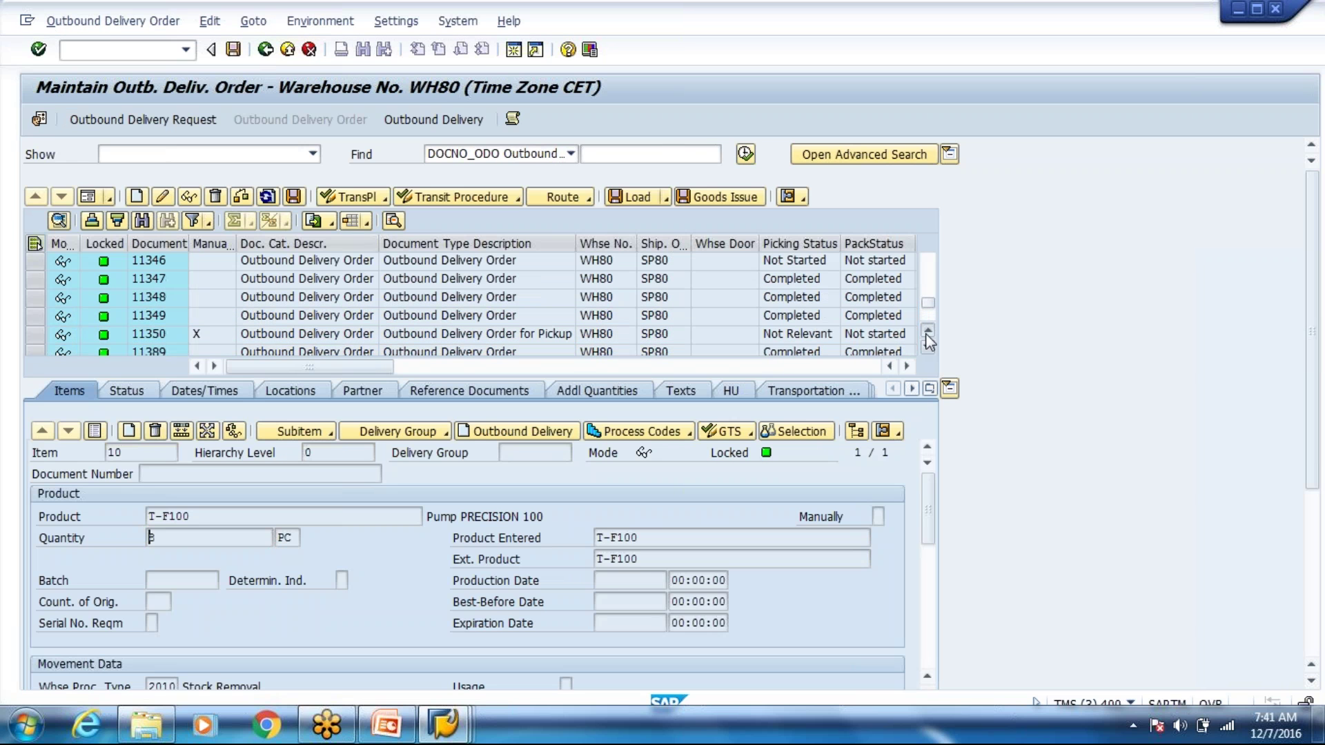
click(597, 279)
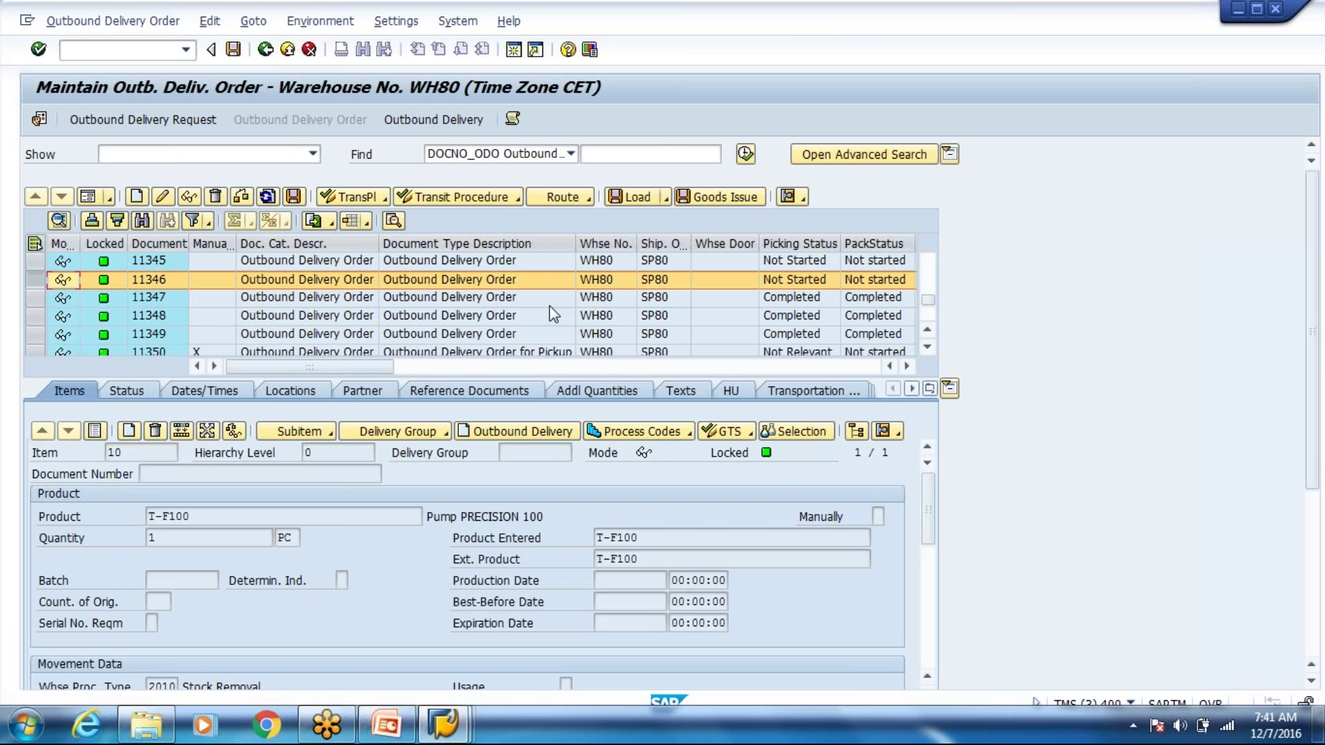
Step: Display the warehouse tasks of delivery order 11346 and return to the order list
click(804, 199)
click(849, 220)
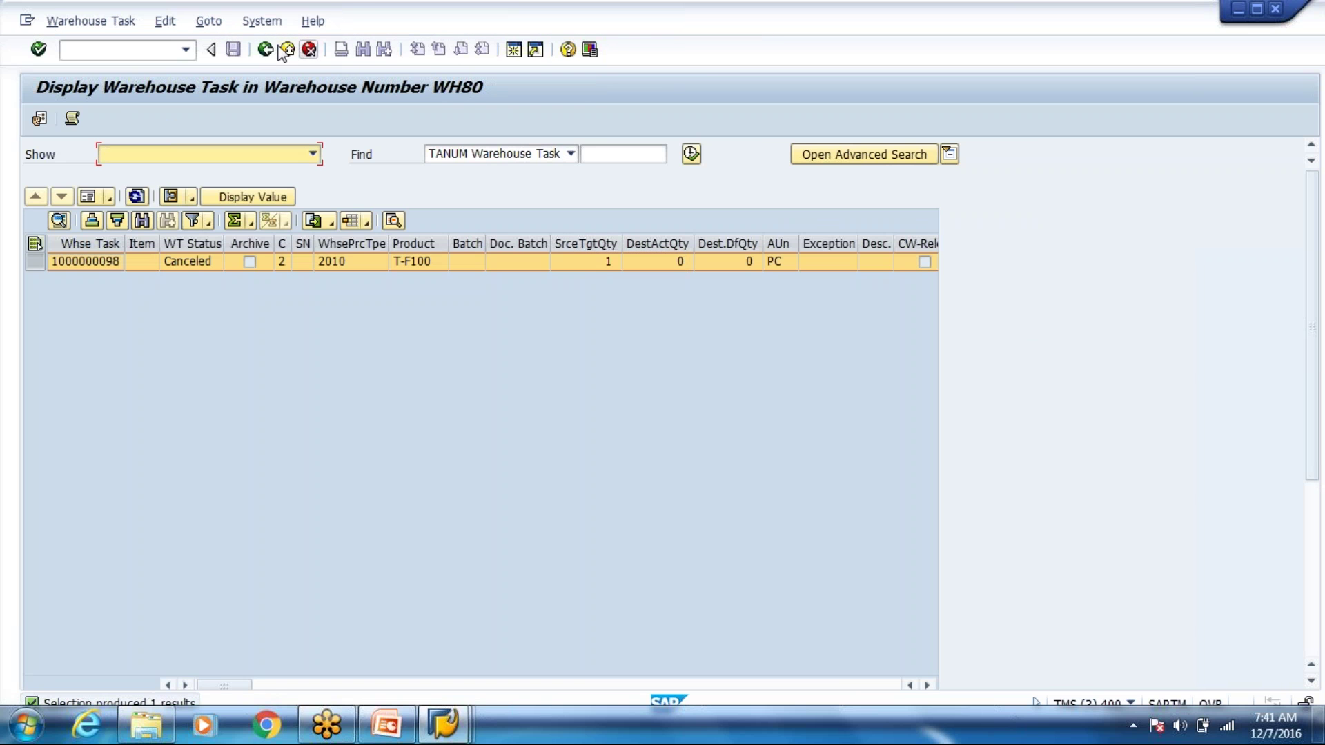
click(265, 50)
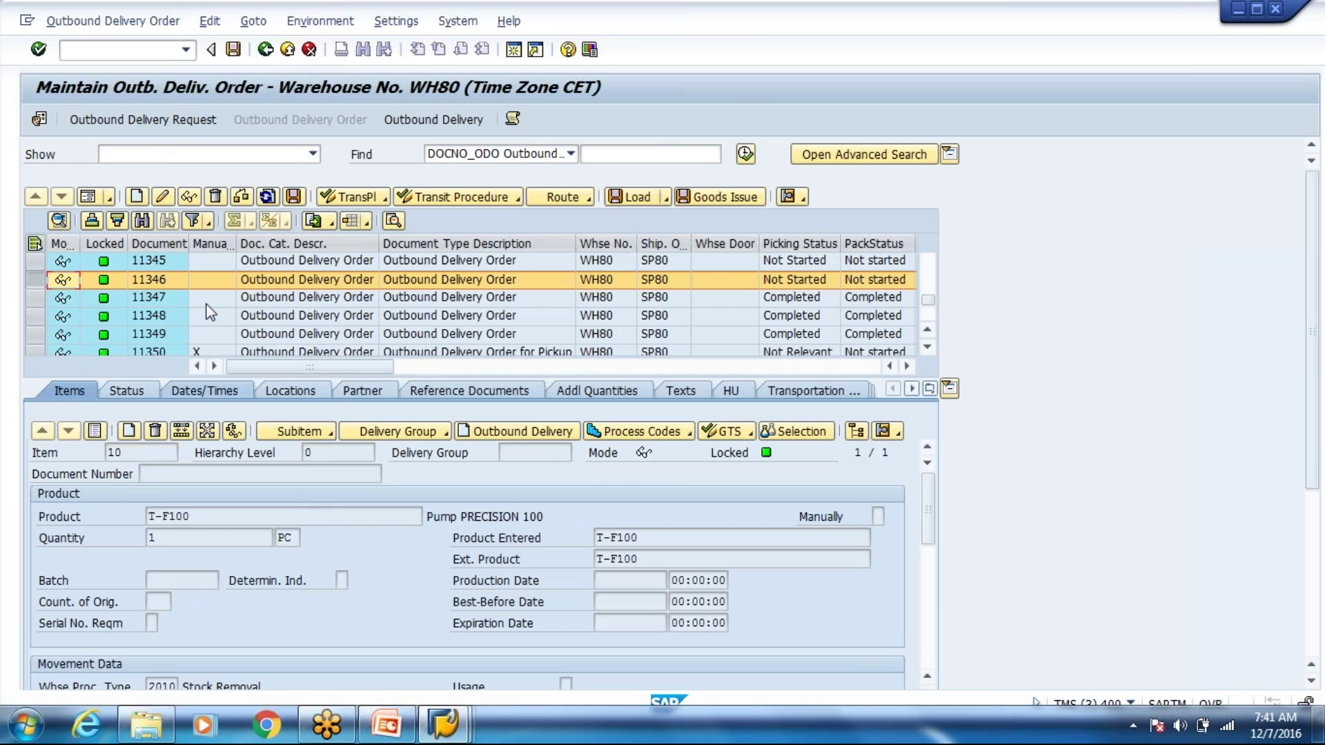
Step: Set the T-F100 item quantity of outbound delivery order 11346 to 8 PC and save
click(163, 198)
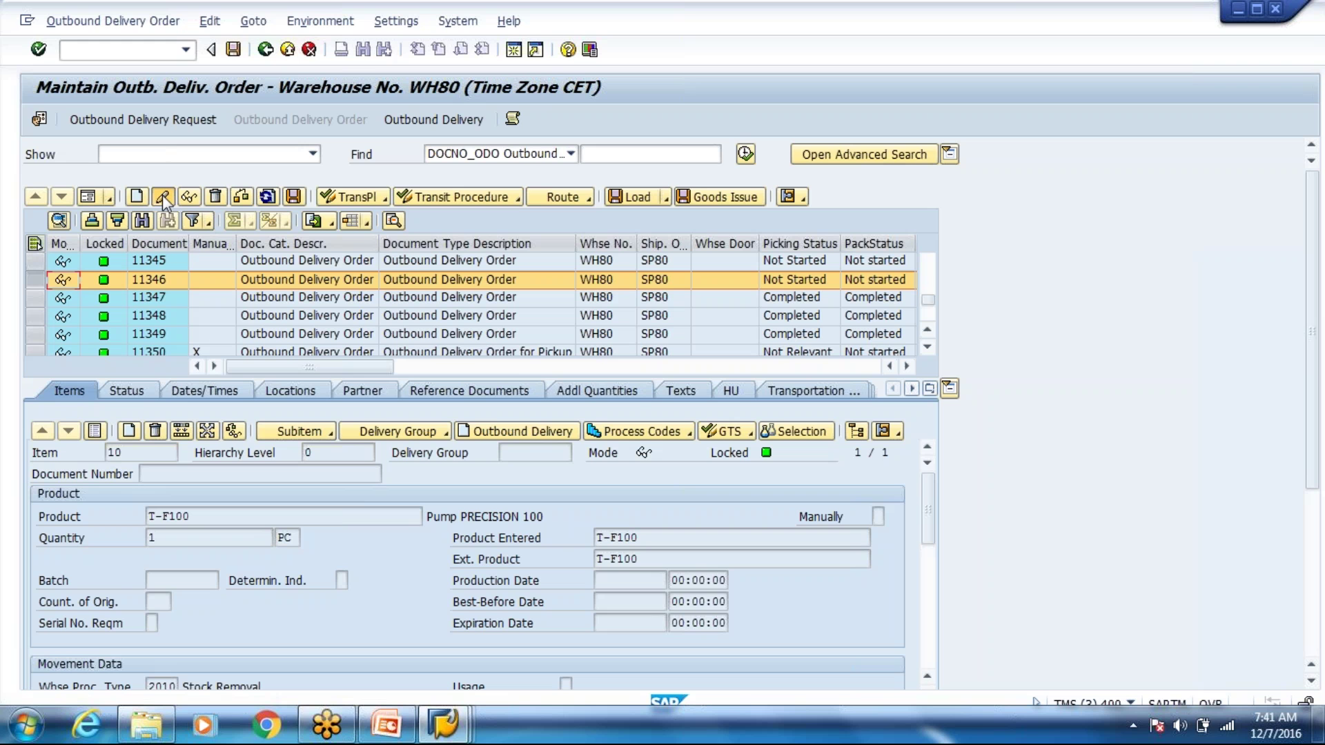
click(175, 532)
key(BackSpace)
text(8)
key(Return)
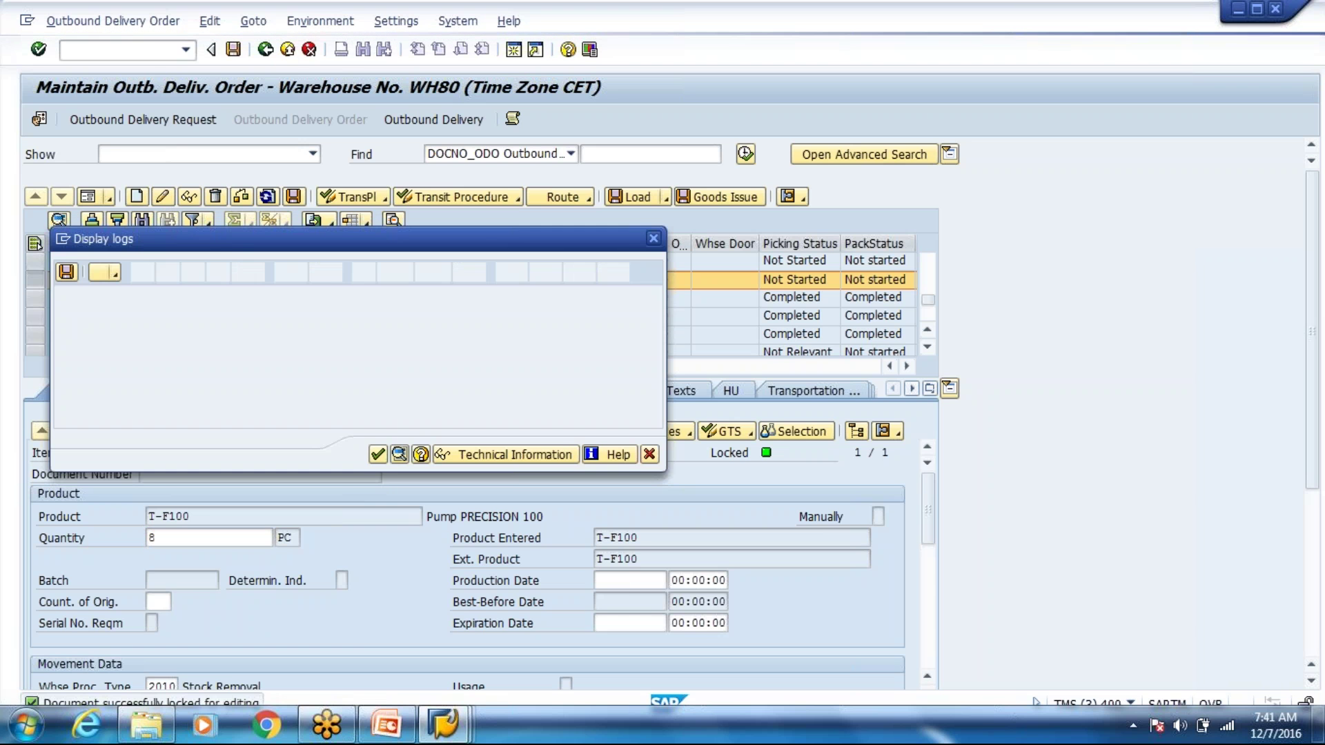
key(Return)
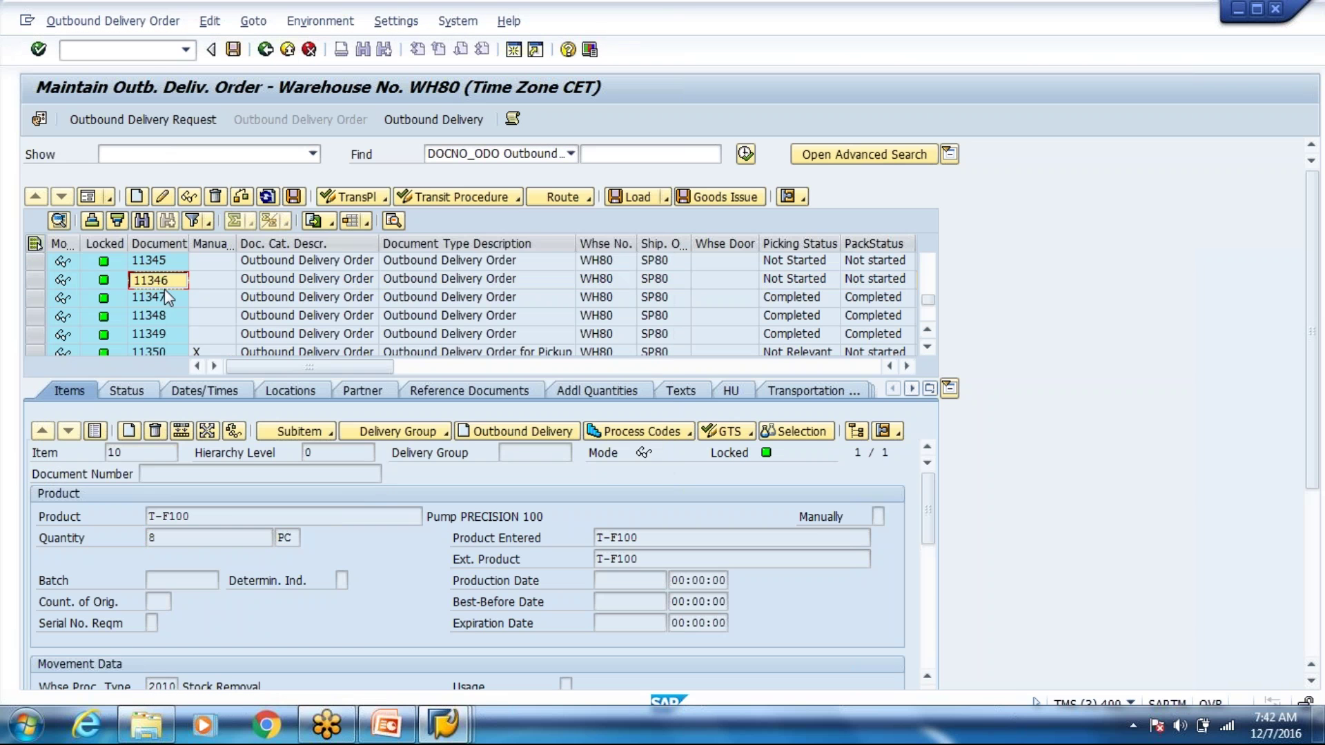
Step: Look further down the order list and select delivery order 11390
click(927, 347)
click(927, 347)
click(927, 348)
click(927, 348)
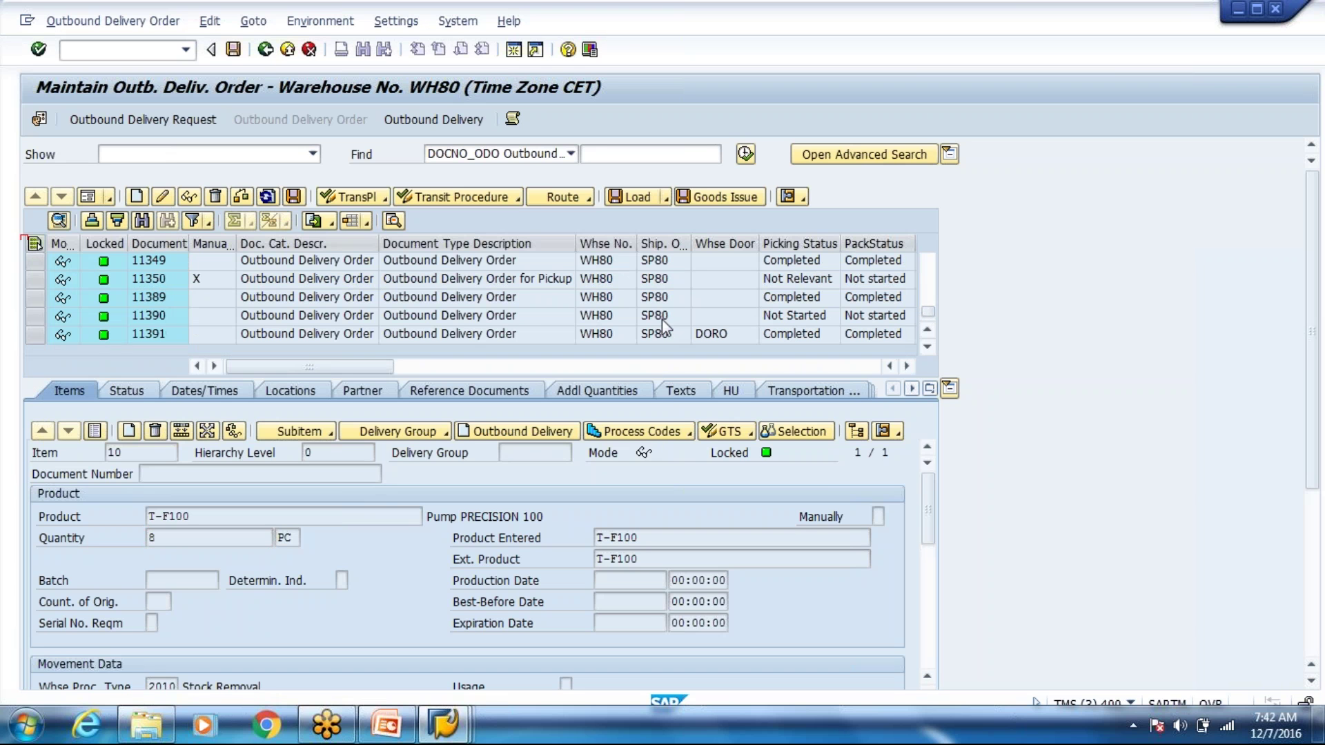
click(611, 316)
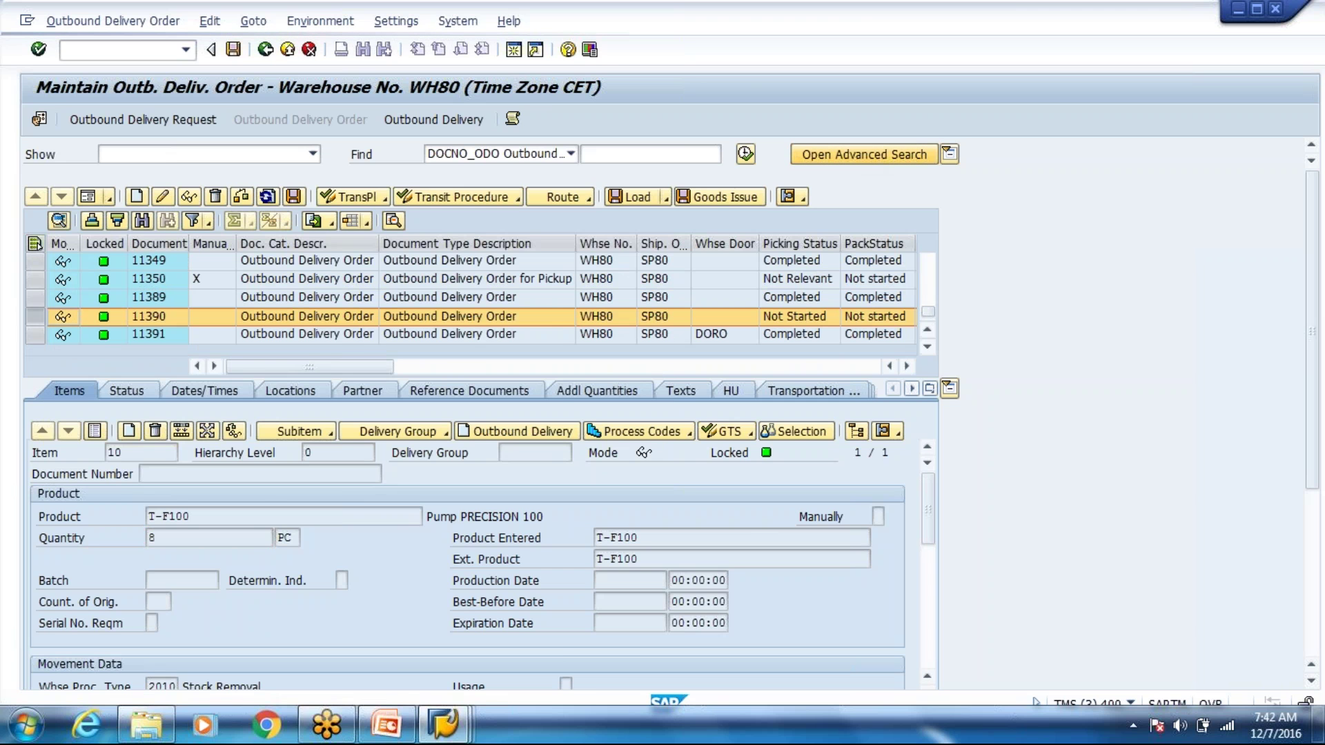
Step: Search the outbound delivery orders for order numbers 11346 and 11390, and close the advanced search criteria
click(863, 154)
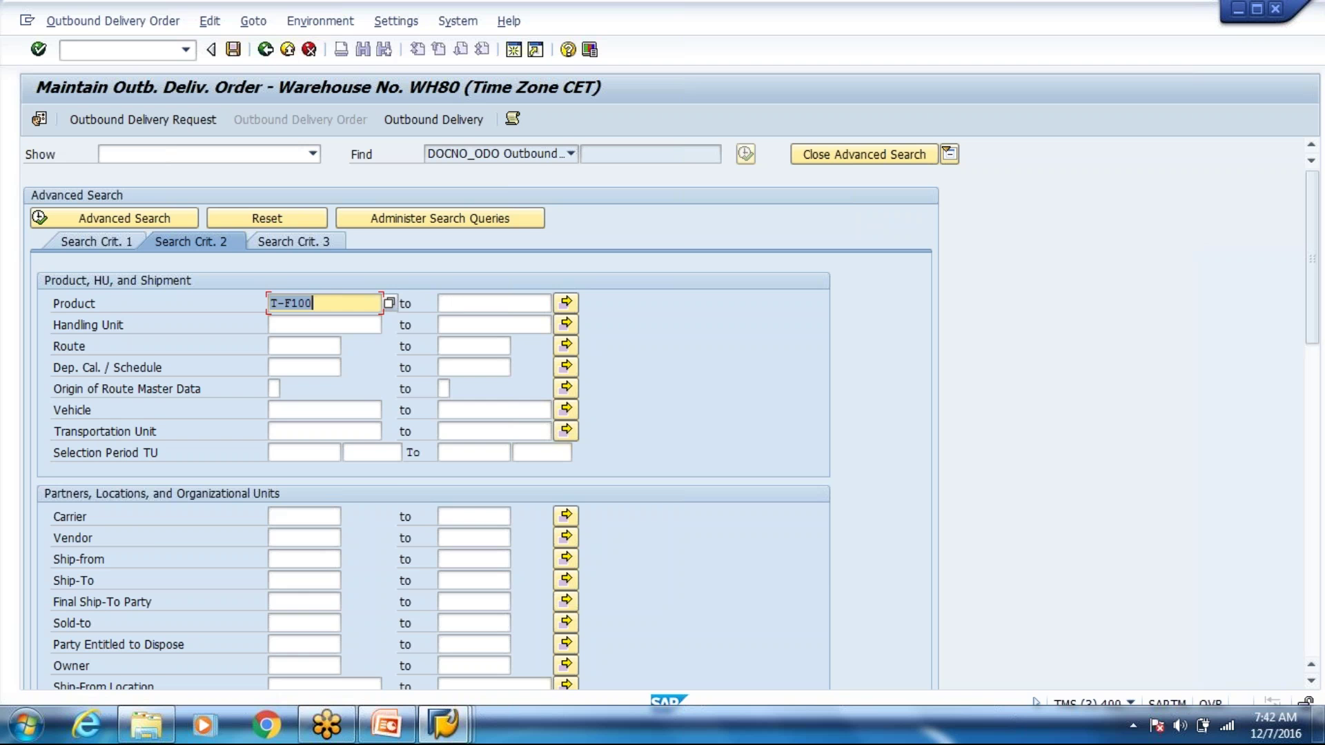
click(90, 243)
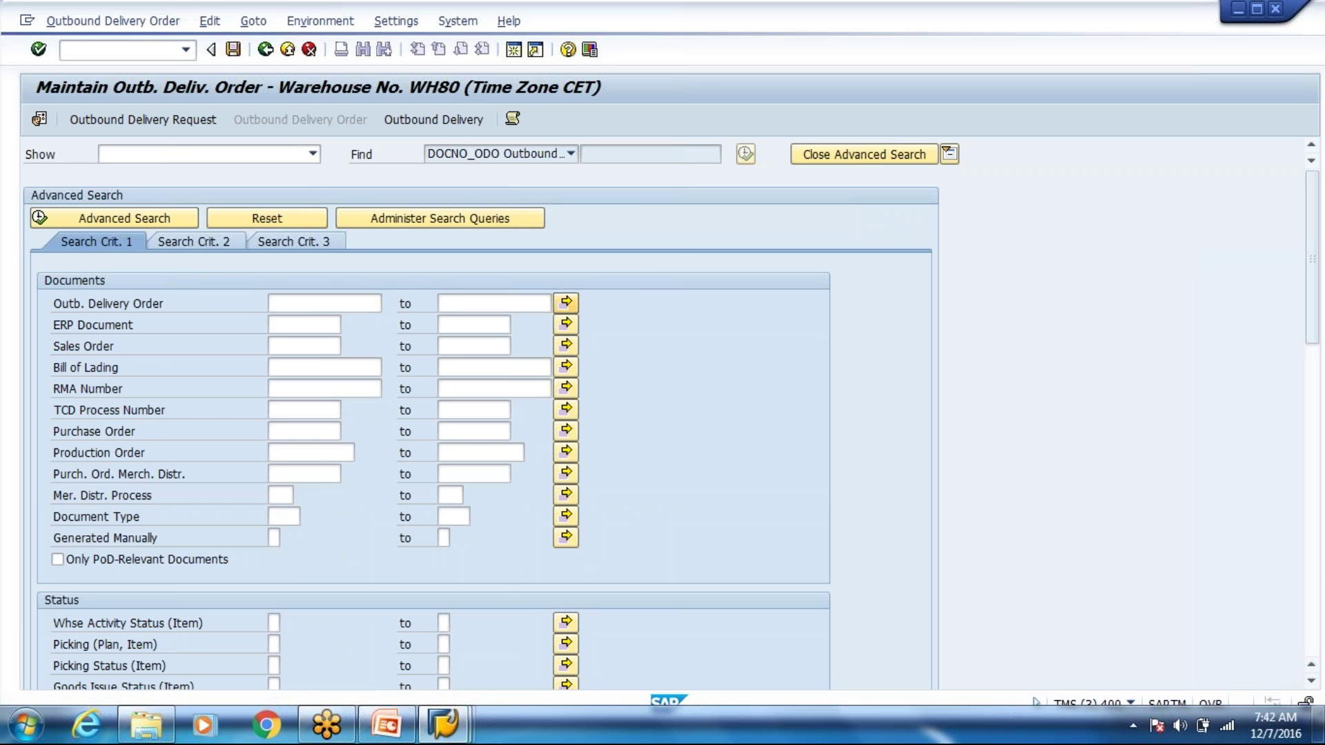
click(566, 303)
text(11346)
key(Down)
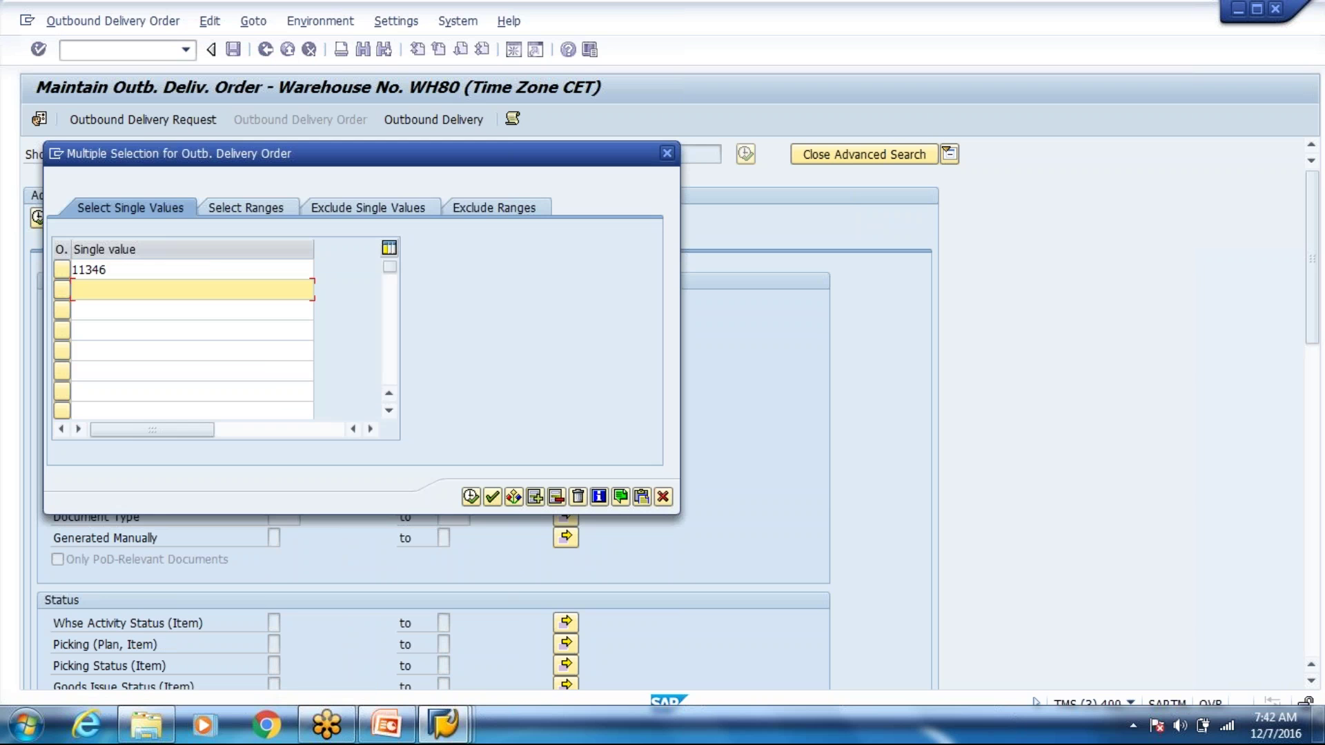
text(113390)
key(BackSpace)
key(BackSpace)
key(BackSpace)
text(90)
click(470, 497)
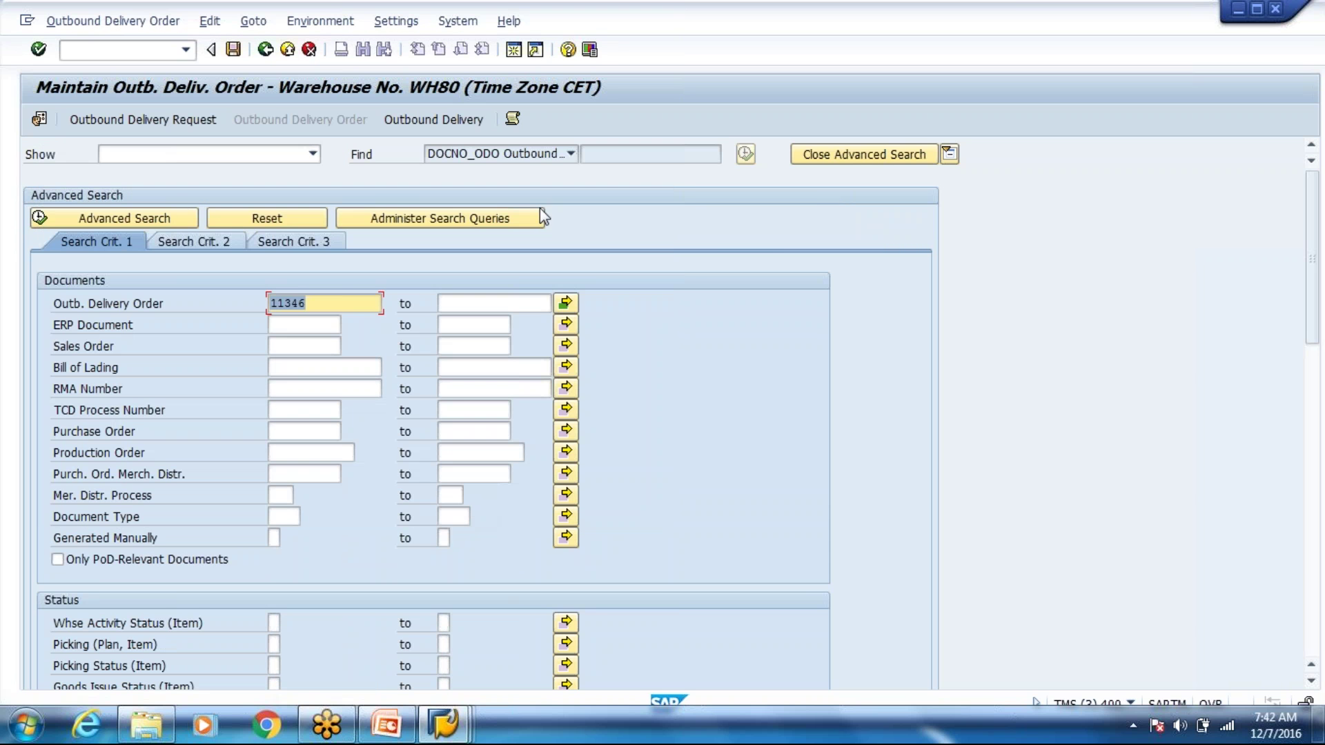
click(128, 219)
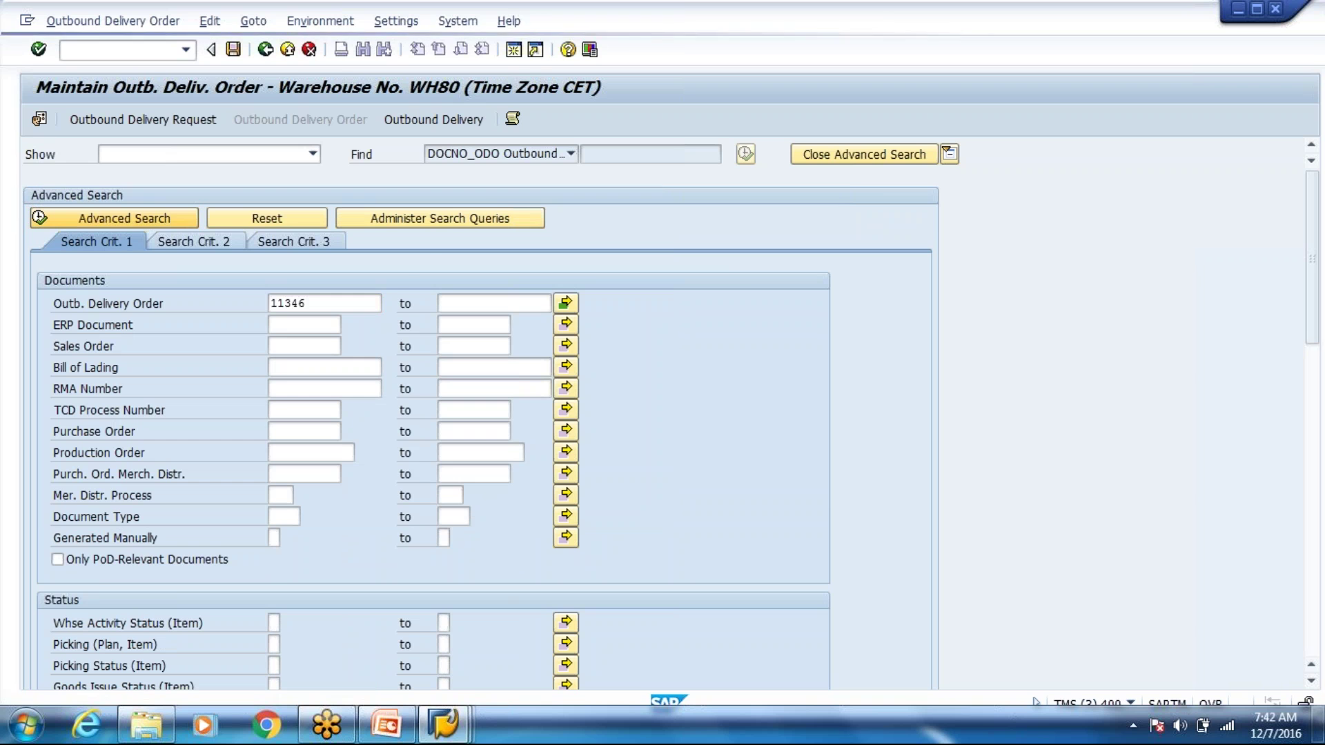
click(858, 159)
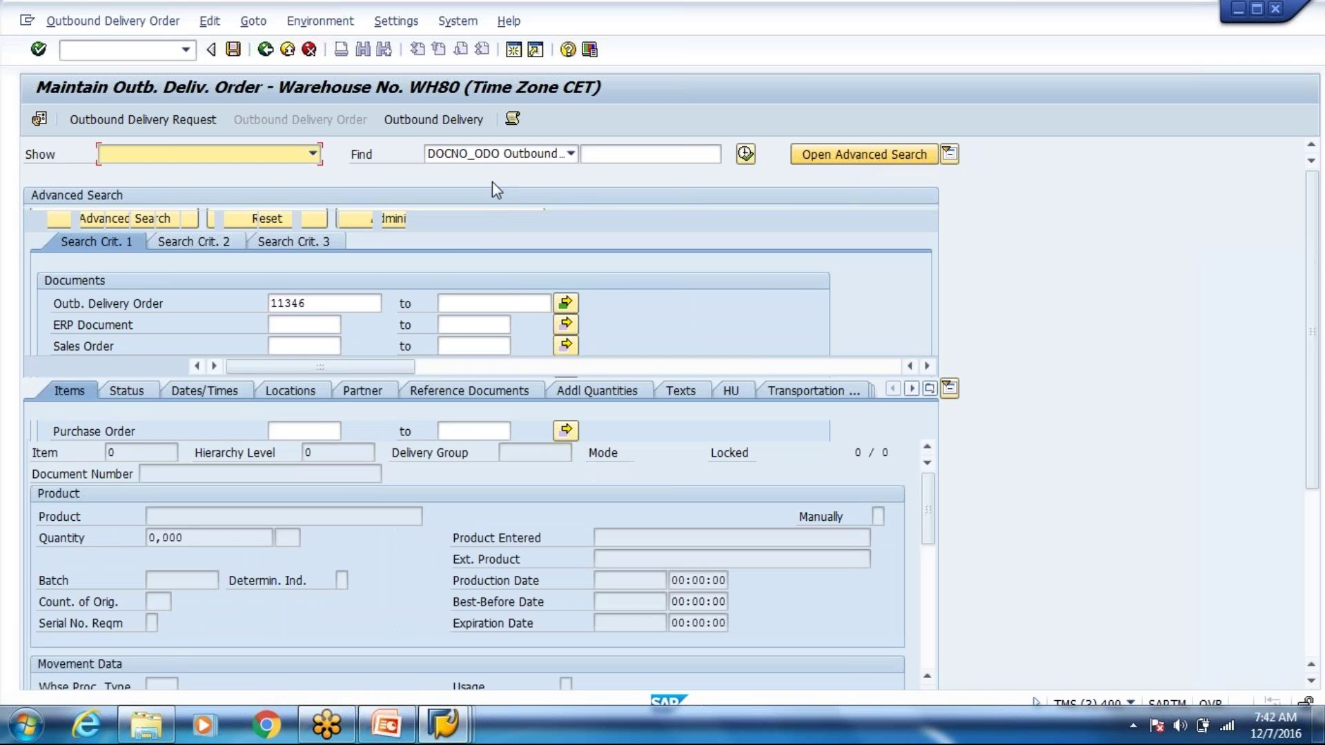
Step: Show the PPF actions of outbound delivery order 11346
click(476, 262)
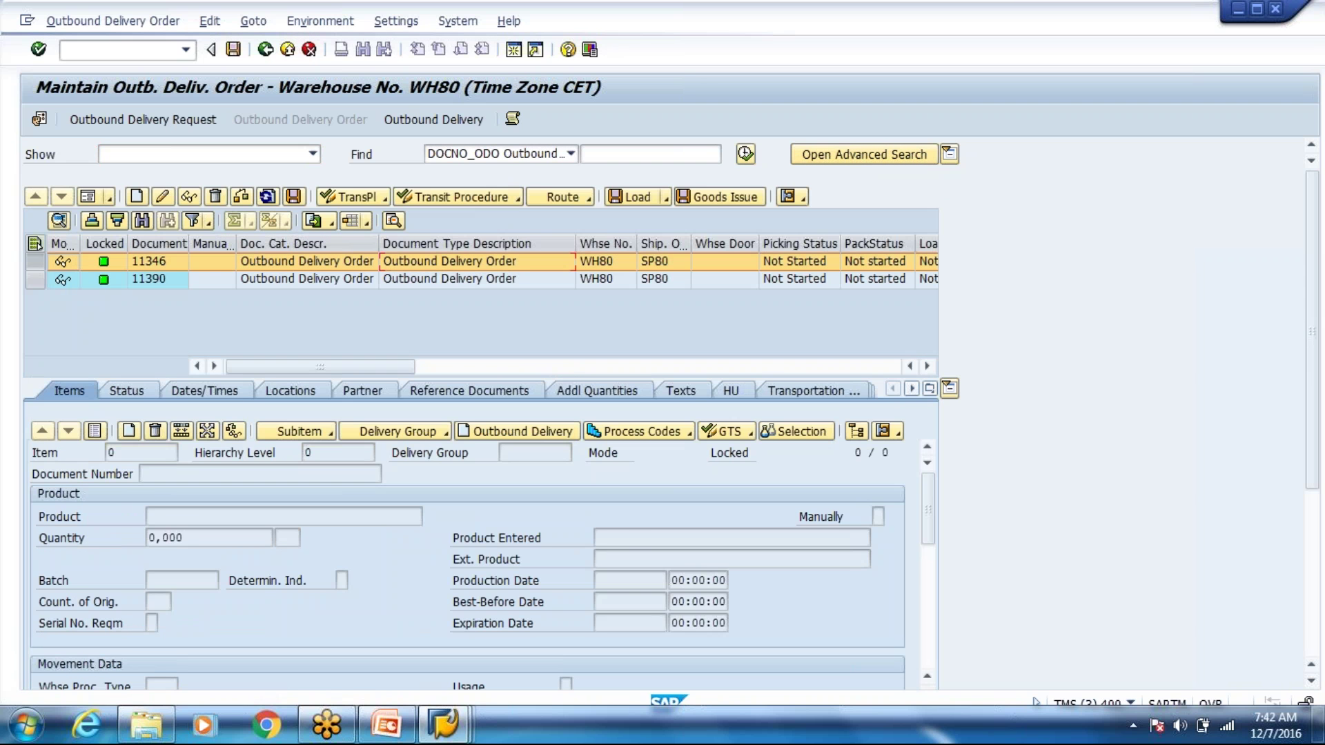
click(930, 394)
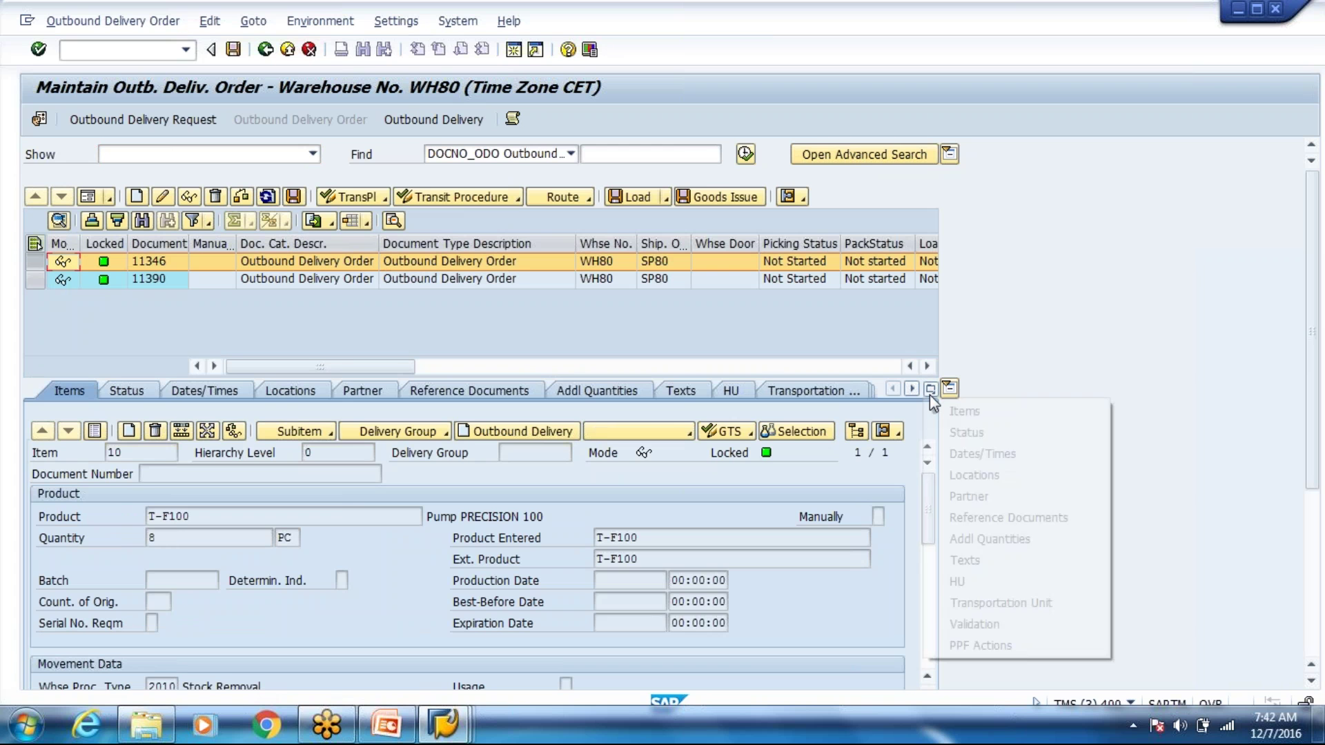
click(958, 644)
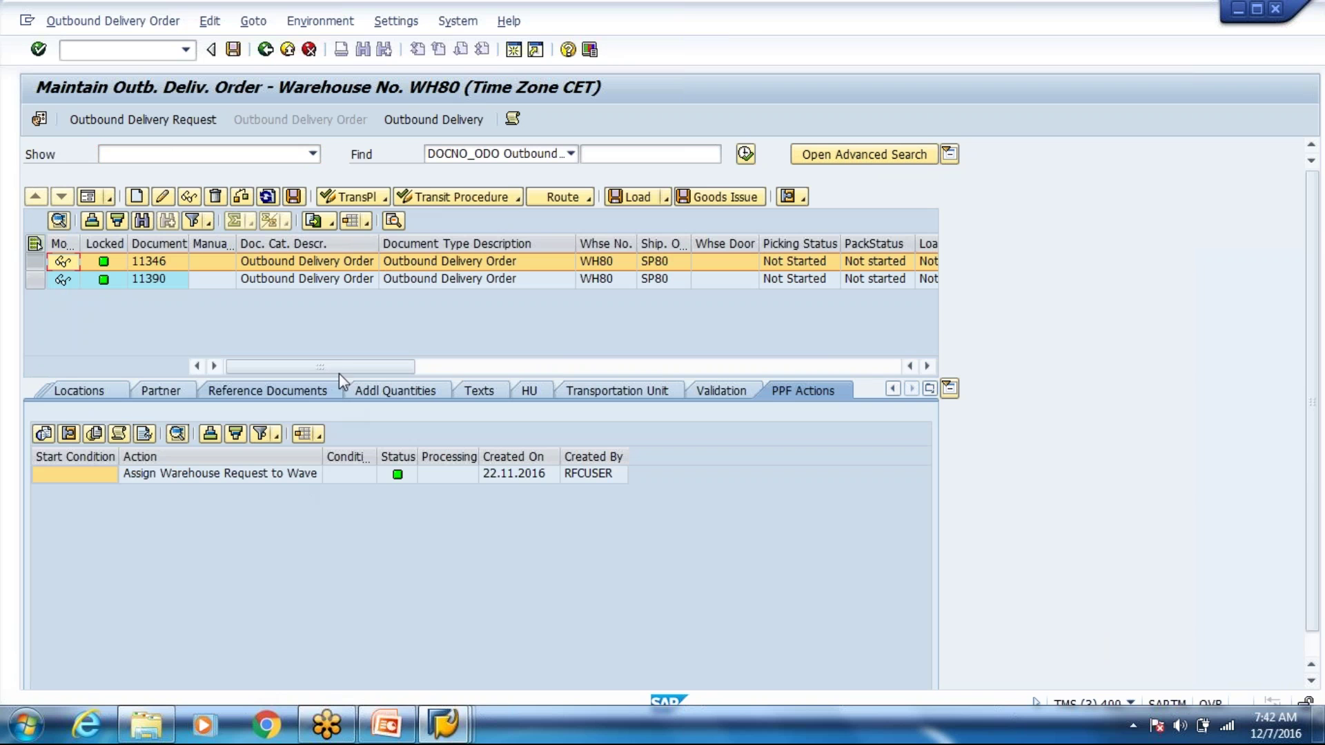
Step: Open Wave Management in a new session with the transaction /o/scwm/wave
click(153, 52)
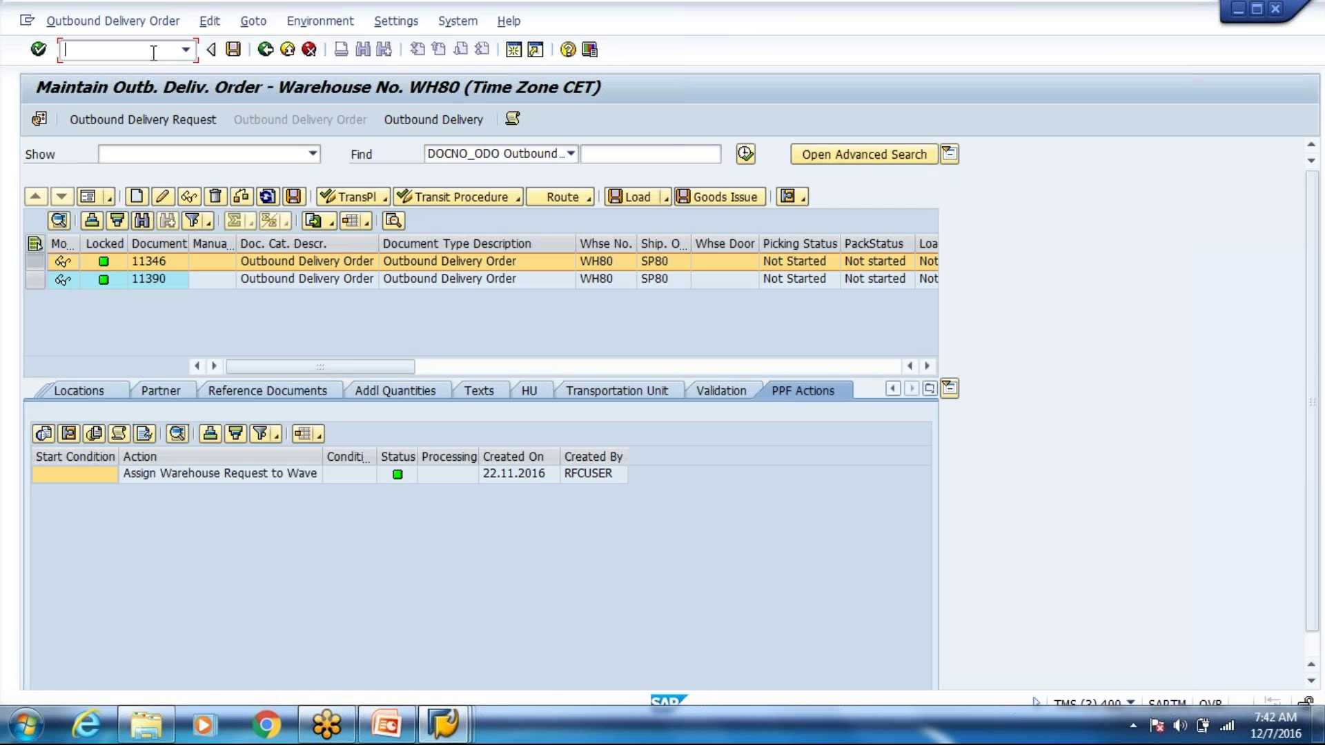
text(/o/scwm/wave)
key(Return)
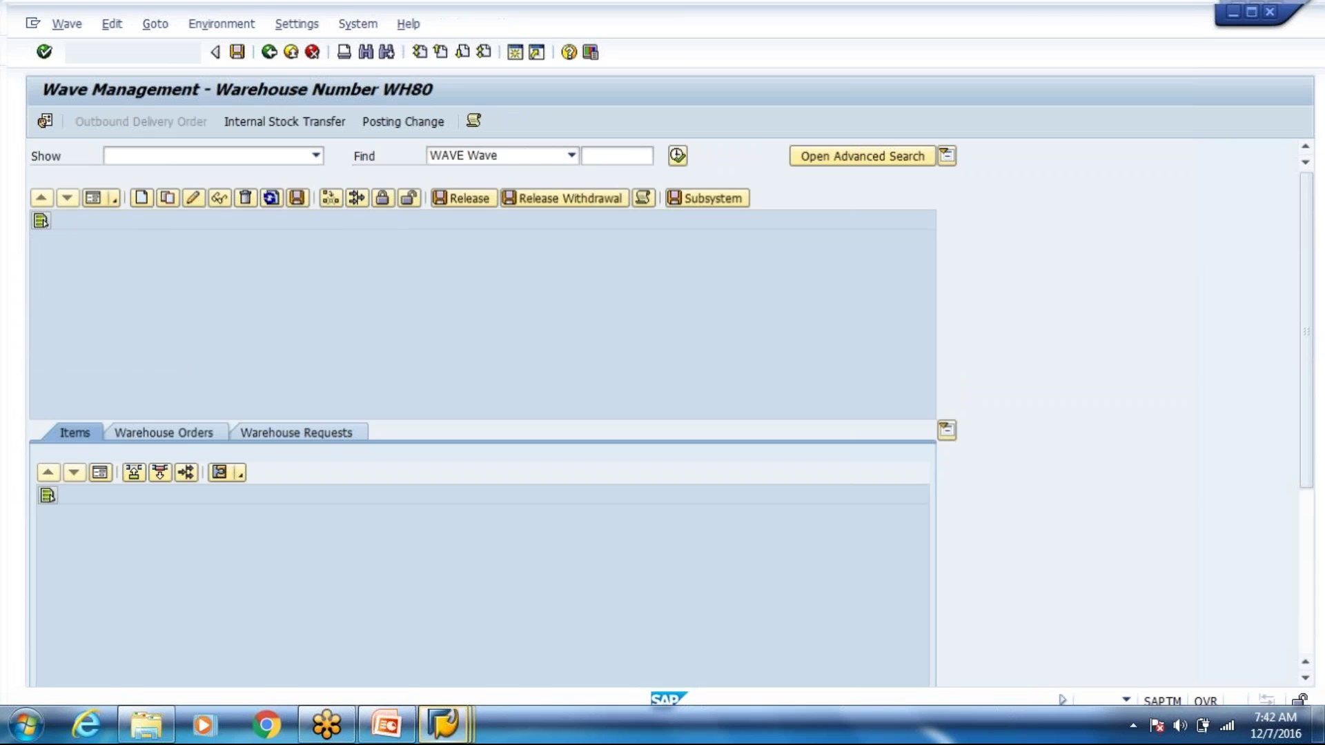
Step: Go back to the delivery order session, read the log of order 11346's wave assignment action, and close the log
key(alt+Tab)
click(184, 476)
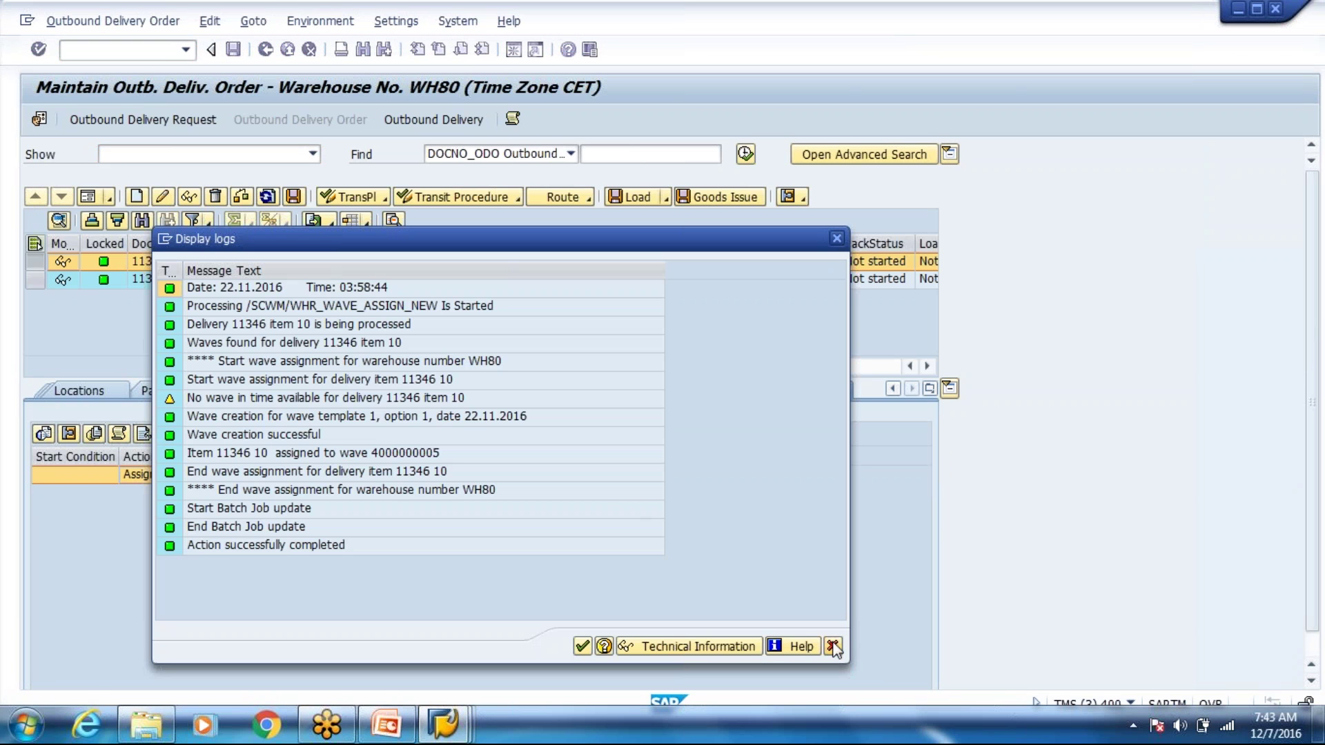
click(835, 648)
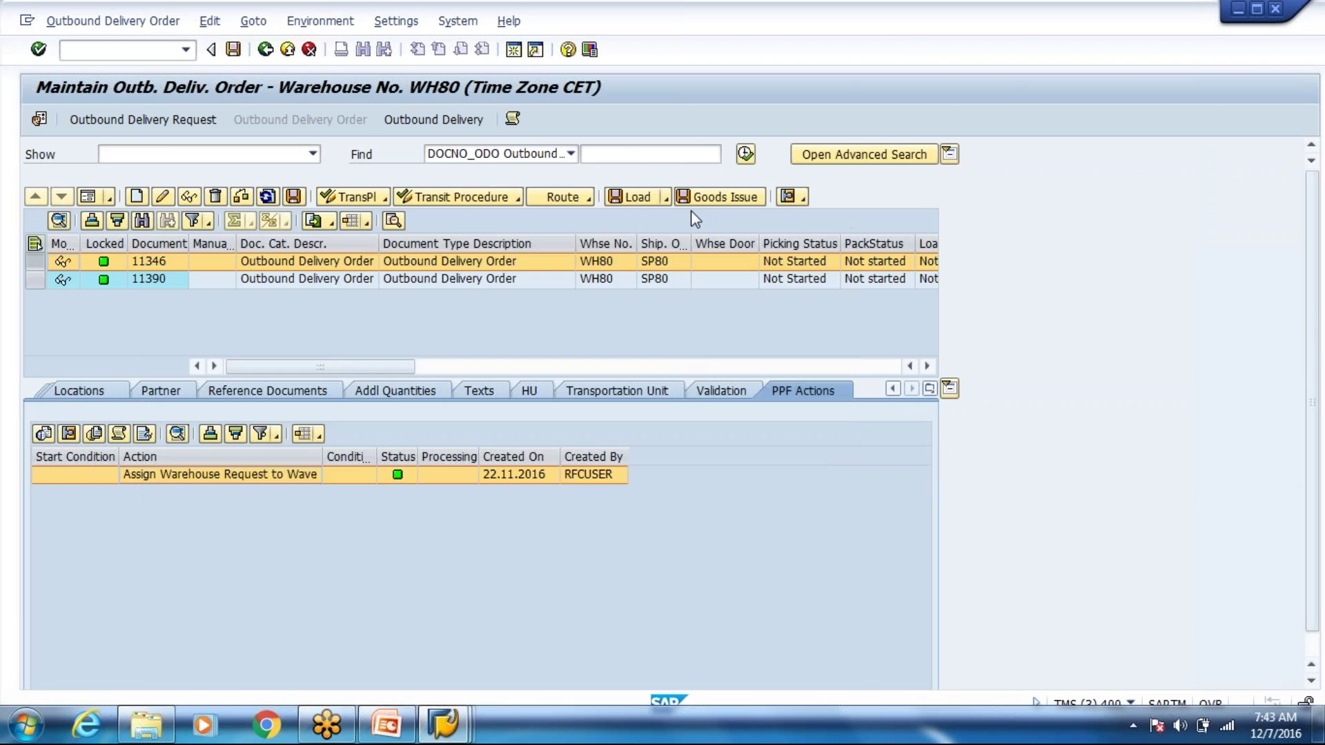
key(alt+Tab)
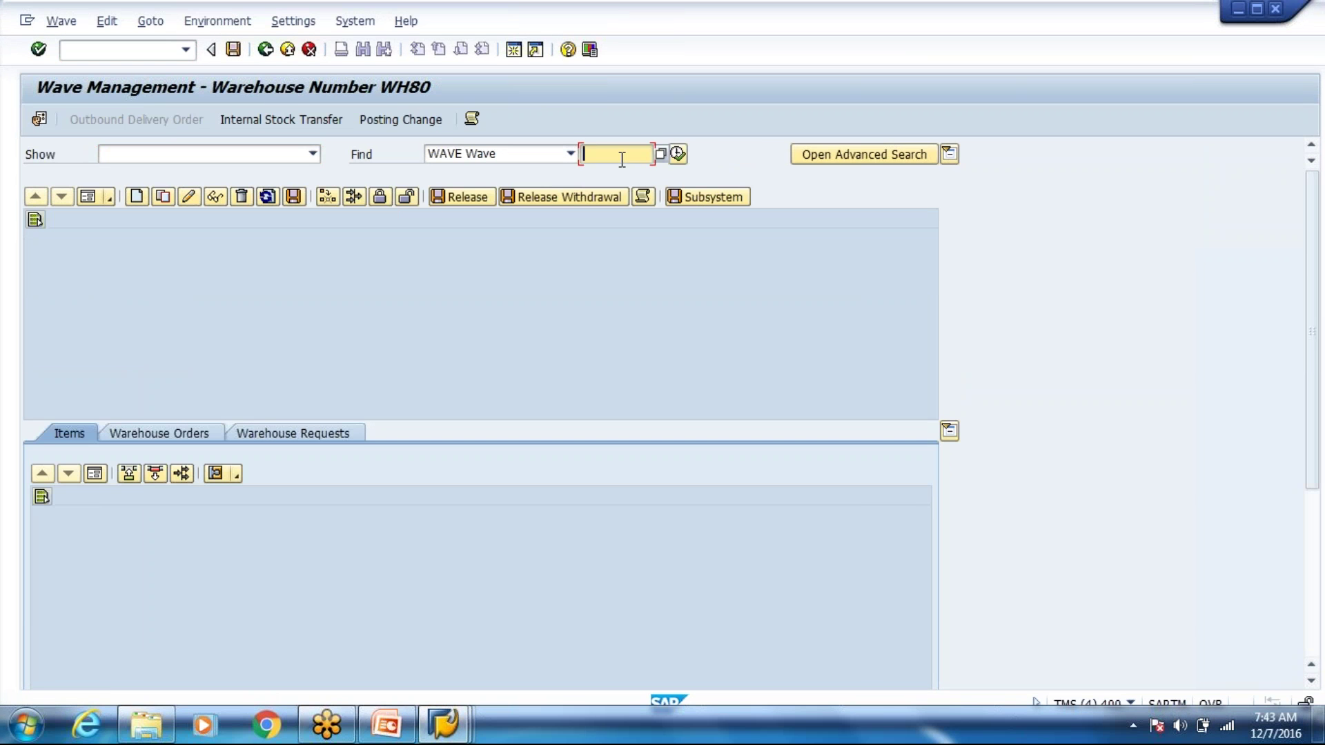
text(4000000005)
click(678, 154)
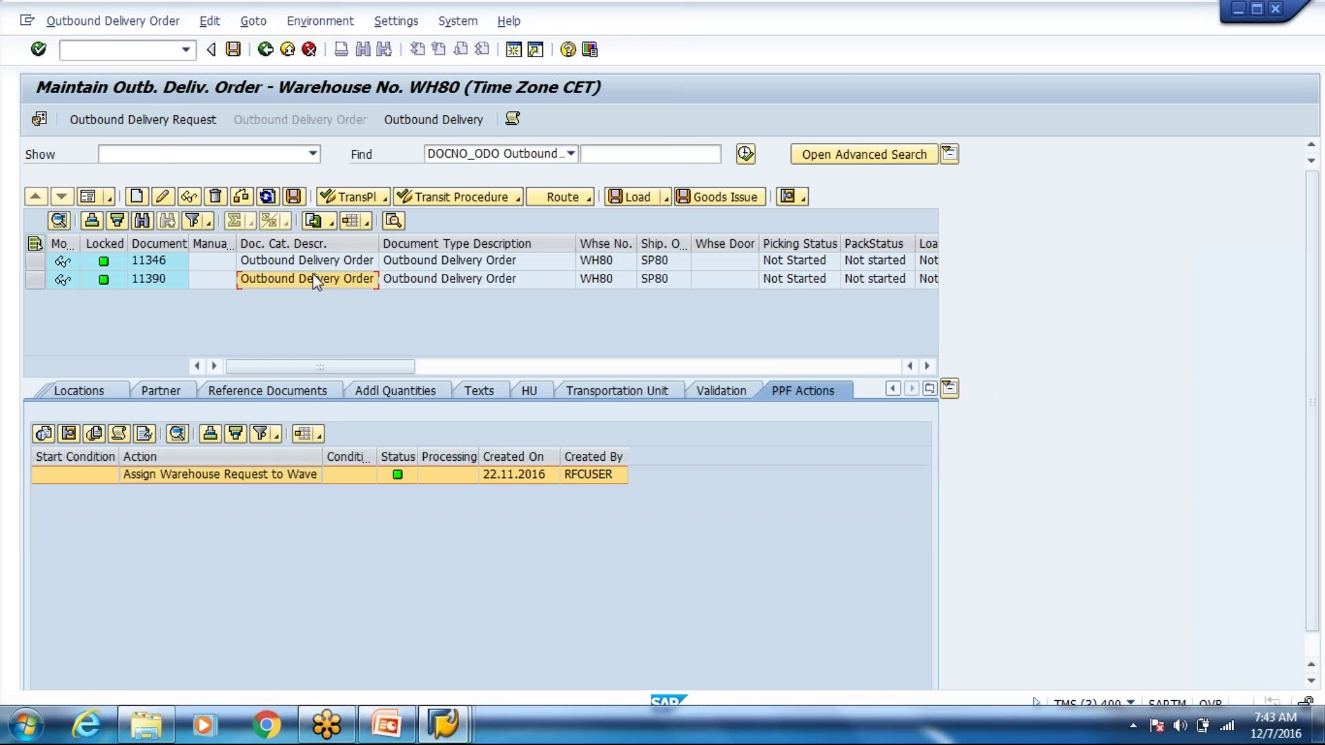
Step: Read the wave assignment action log of delivery order 11390 in the delivery order session, and close the log
click(313, 278)
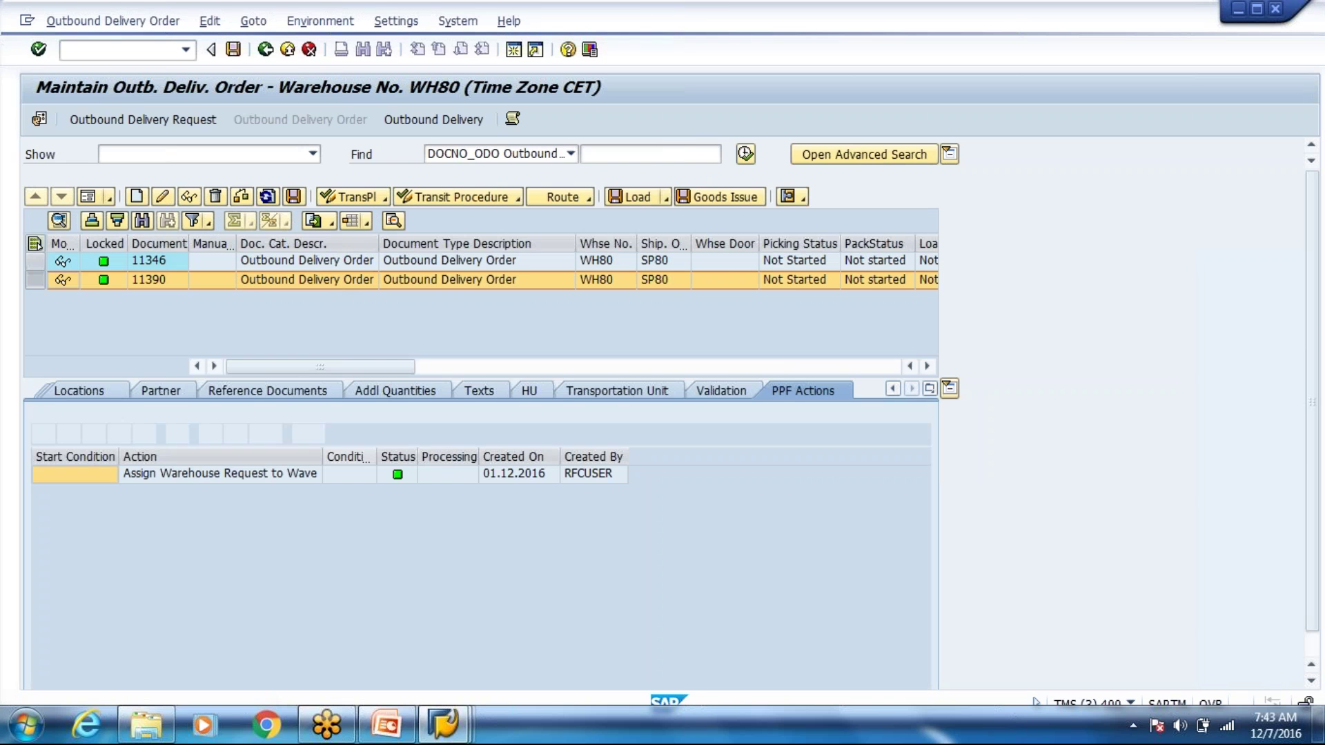
click(168, 473)
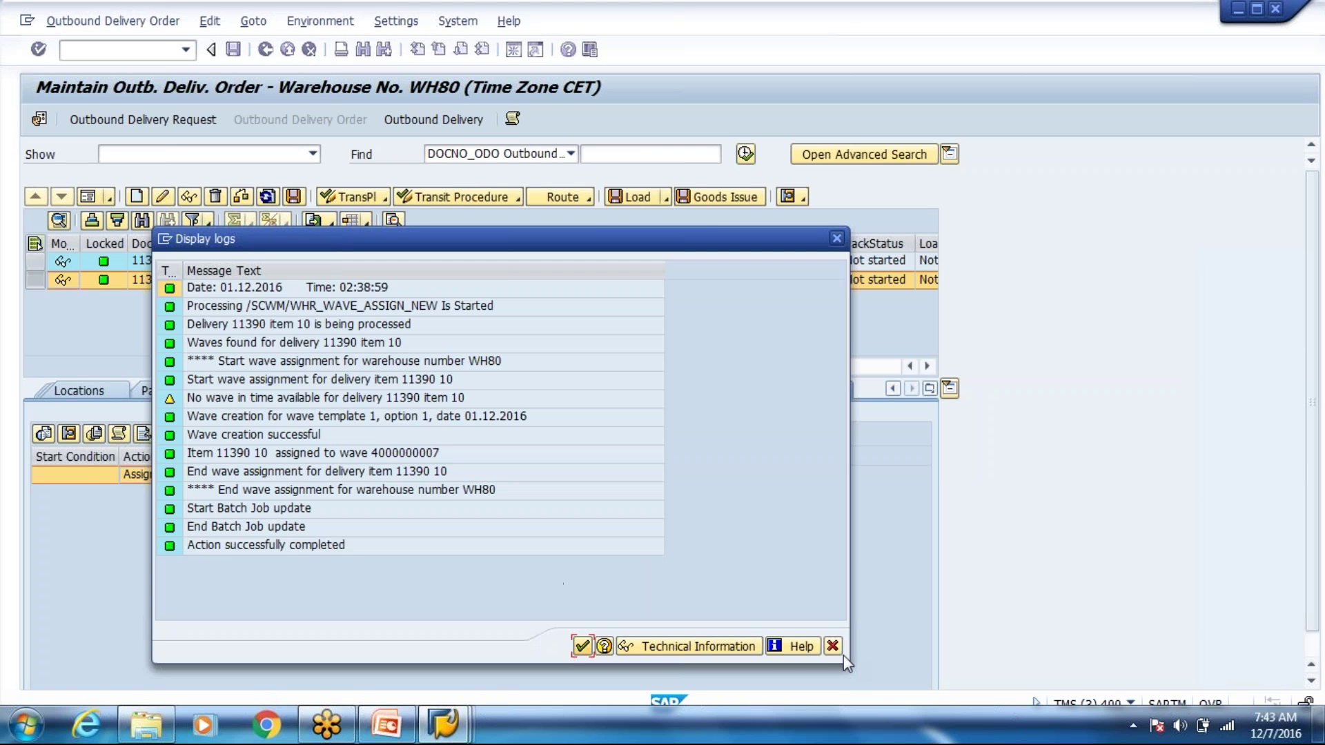
click(834, 645)
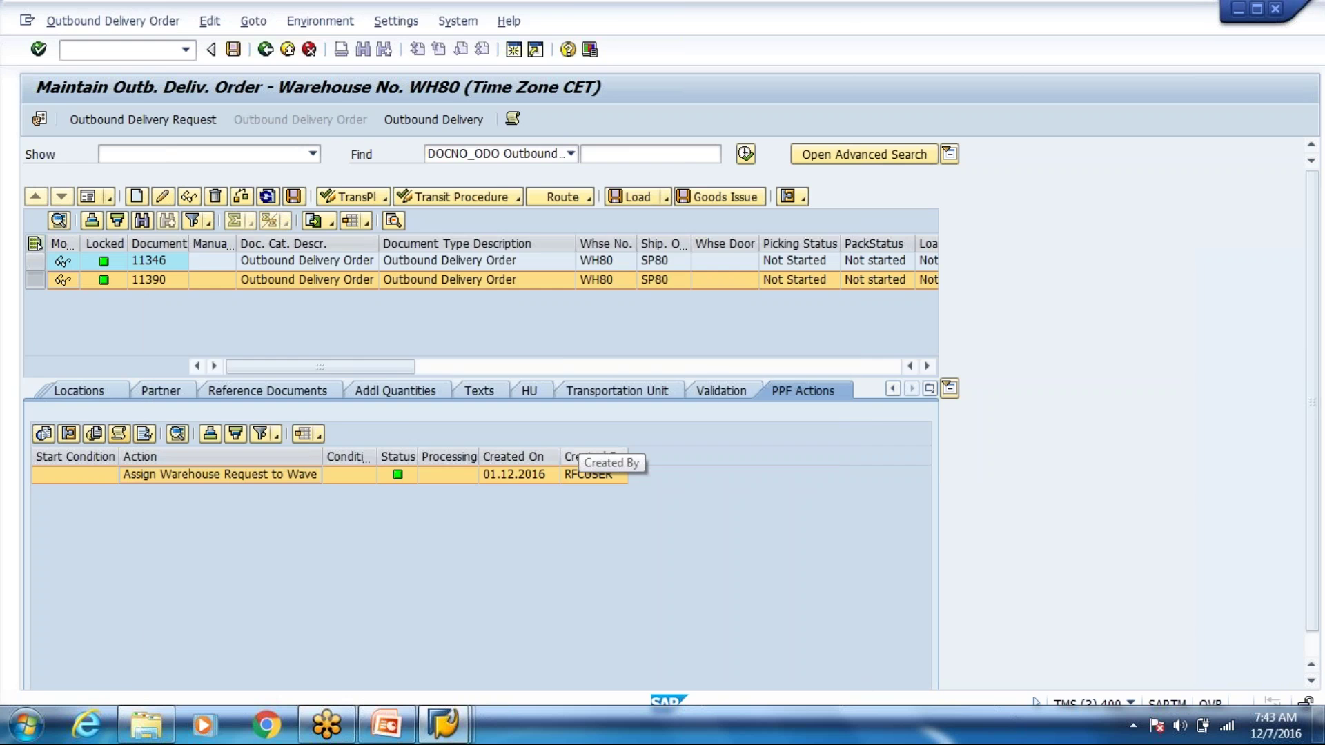
key(alt+Tab)
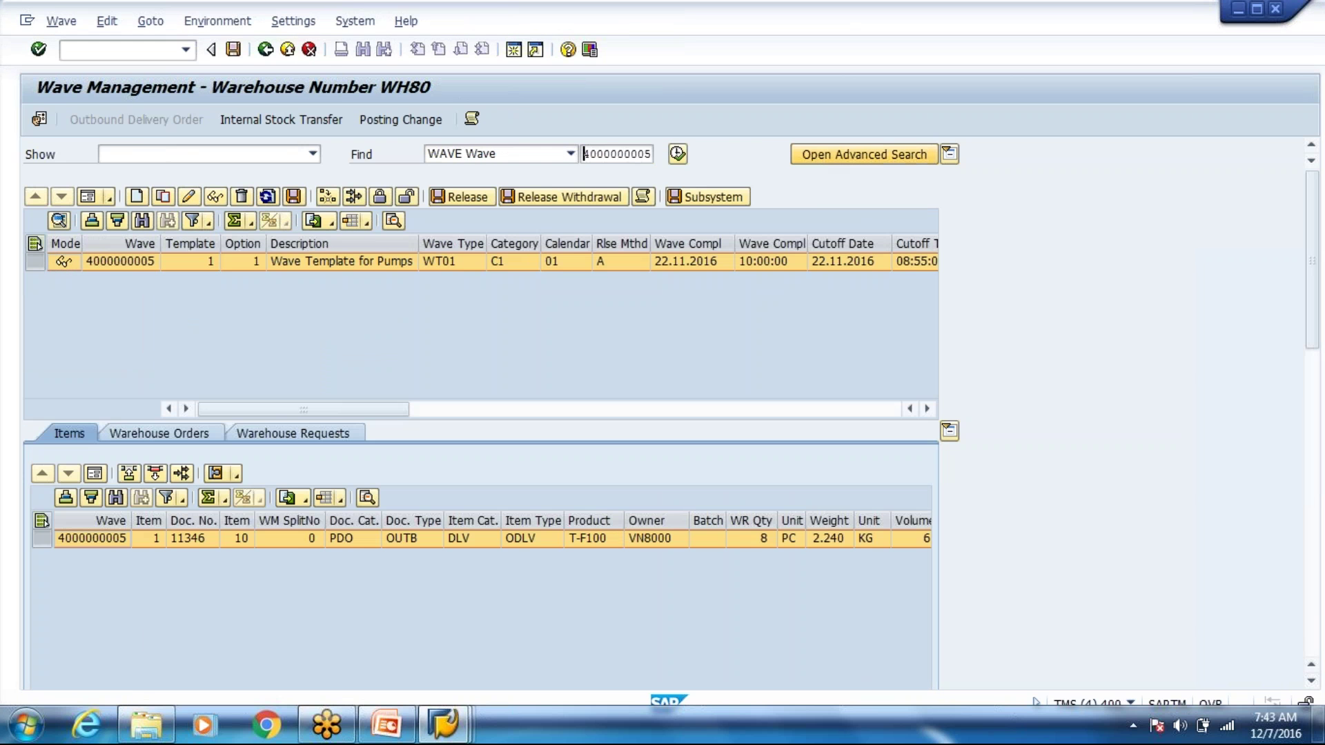
click(897, 155)
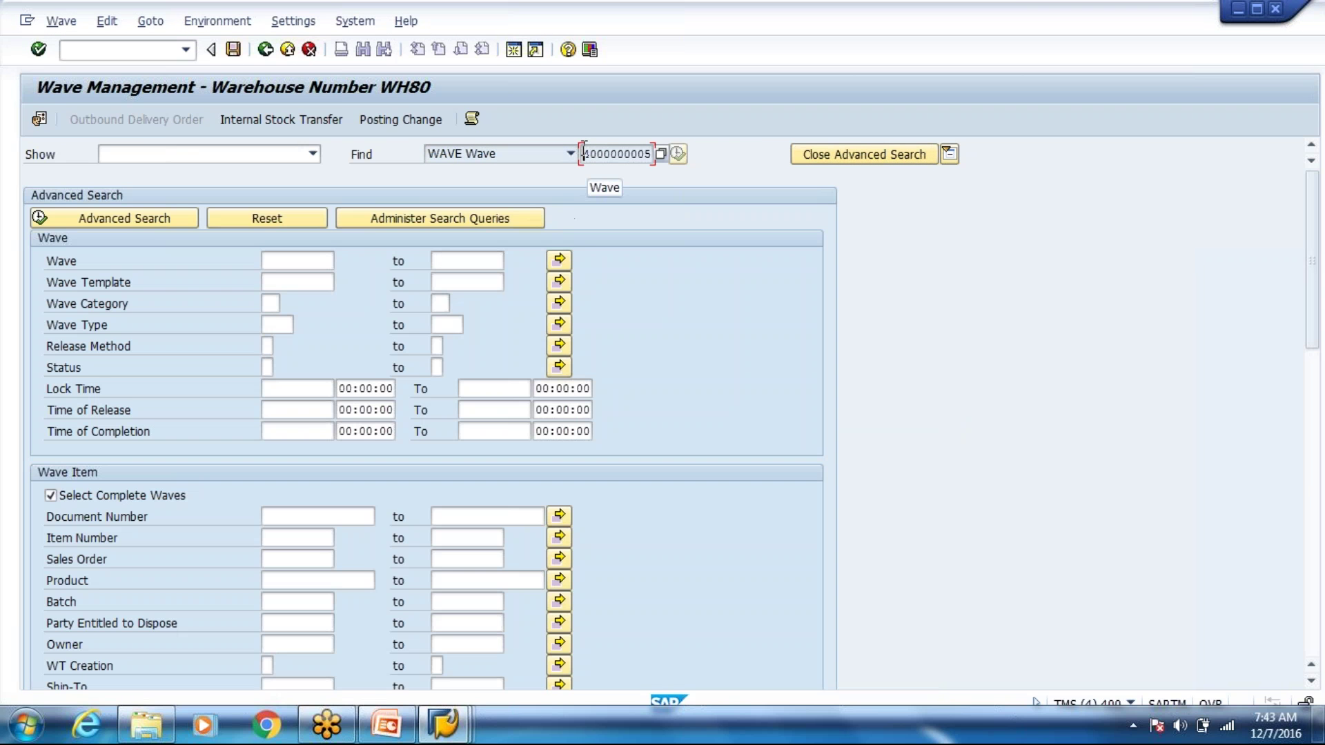
drag(584, 154, 674, 144)
key(ctrl+c)
click(651, 153)
click(317, 261)
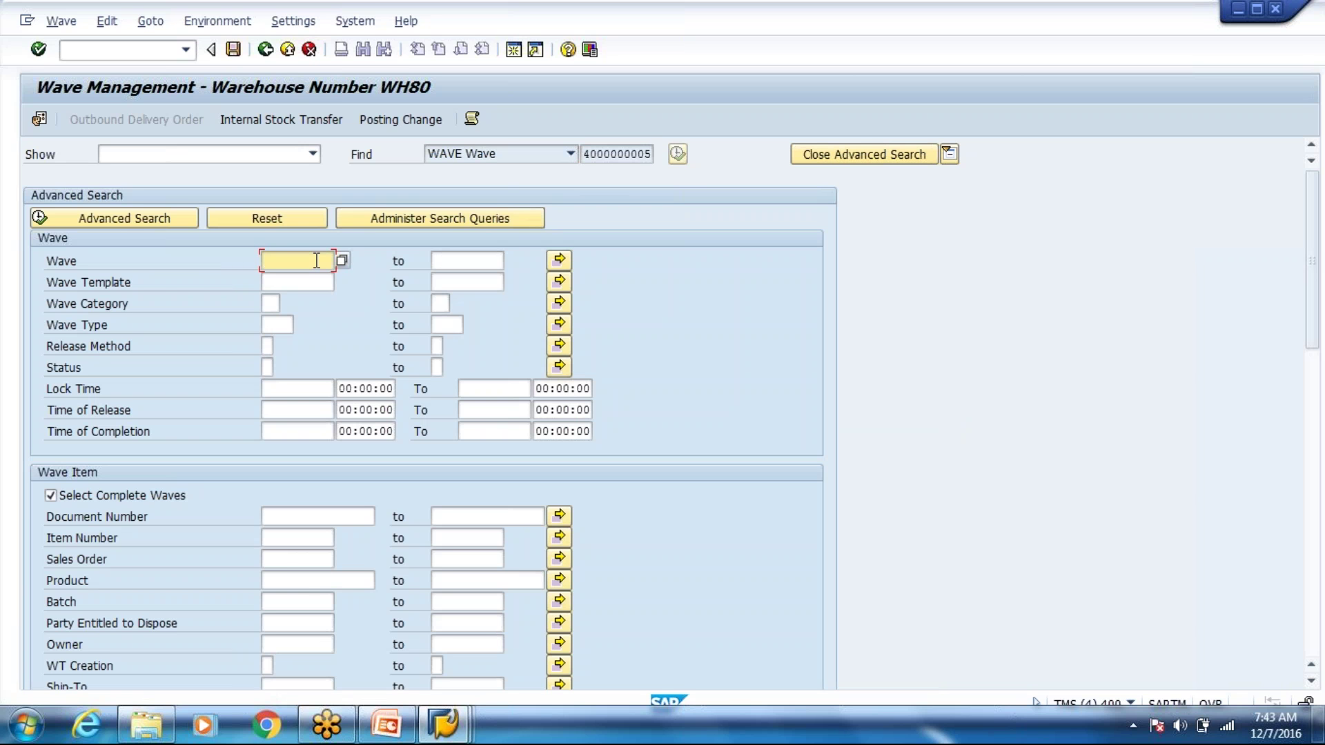
key(ctrl+v)
key(Tab)
key(ctrl+v)
key(BackSpace)
text(7)
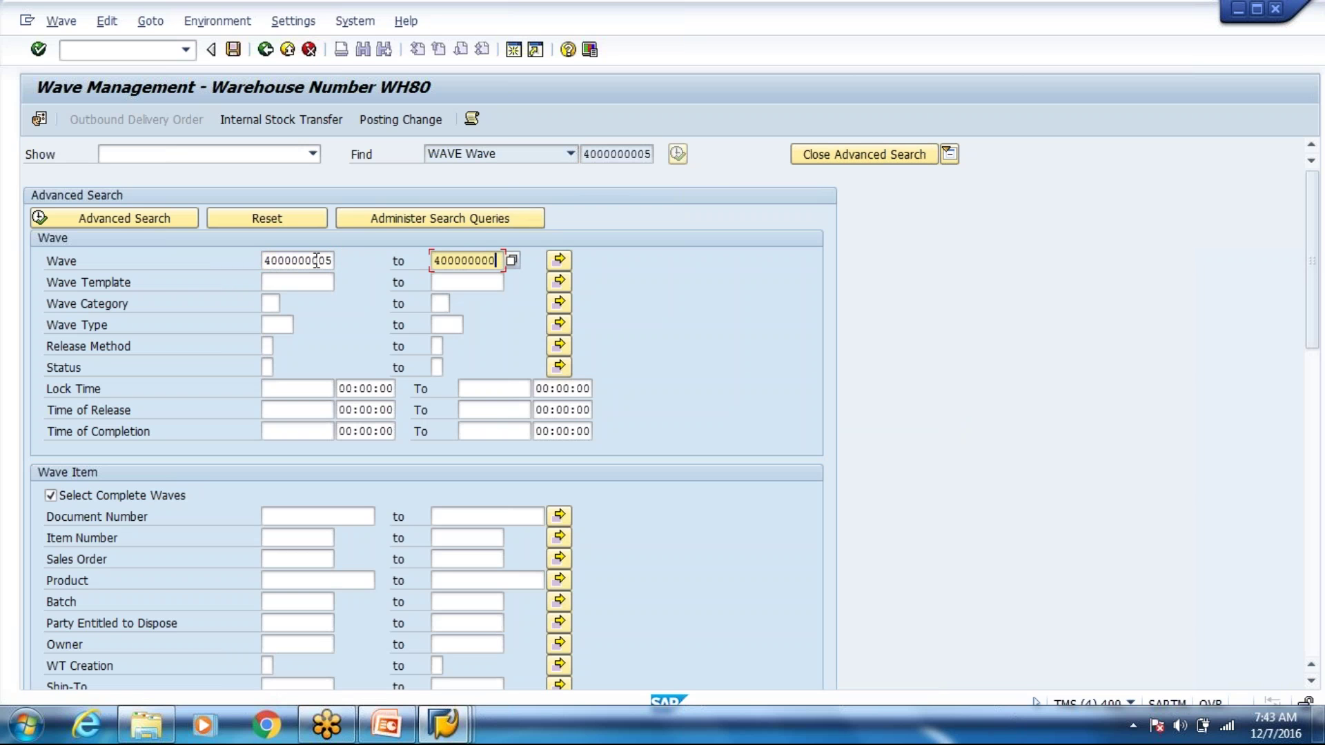
click(139, 225)
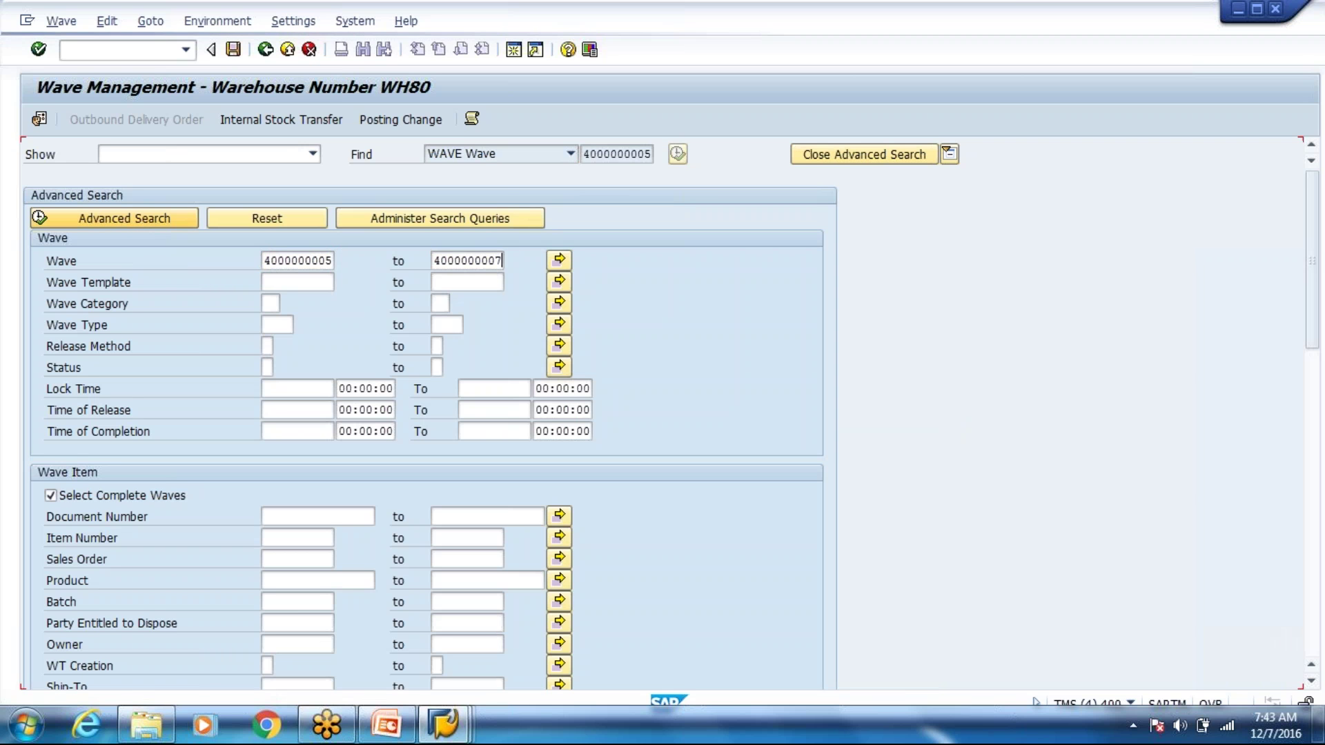
click(892, 154)
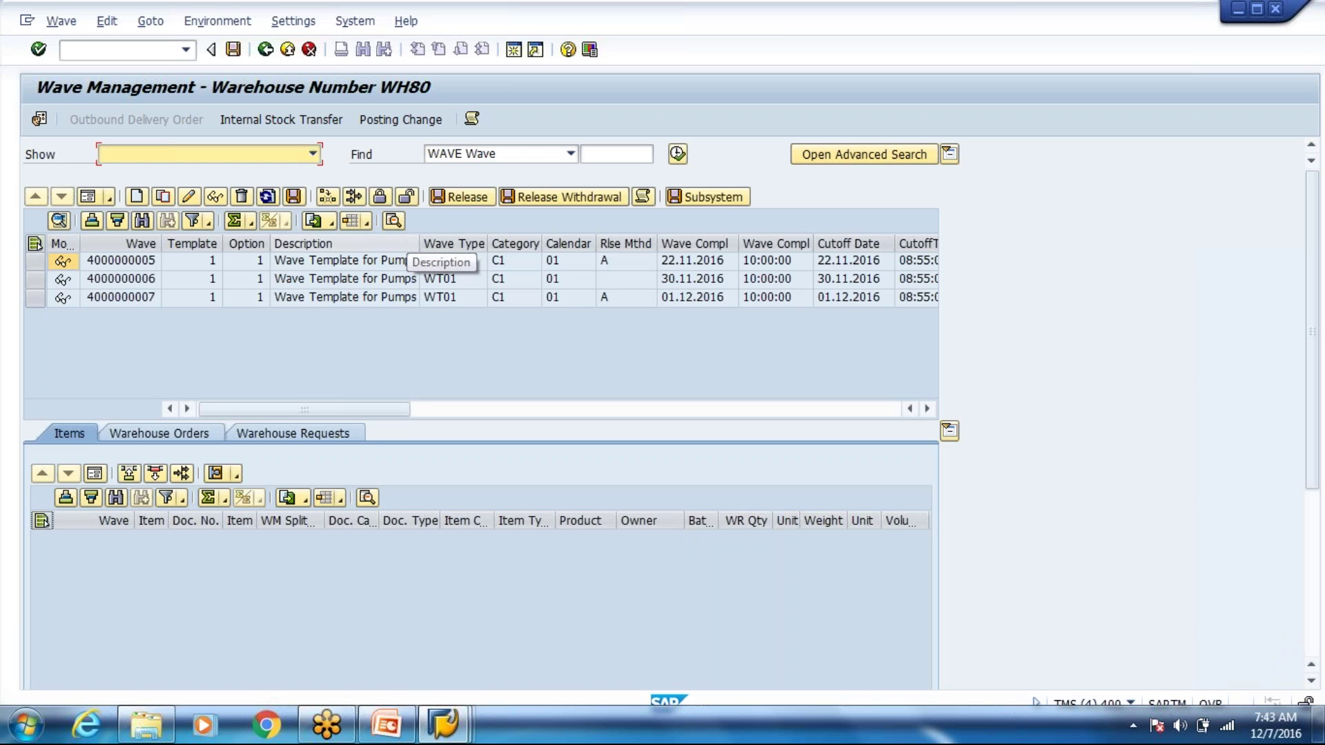
click(397, 265)
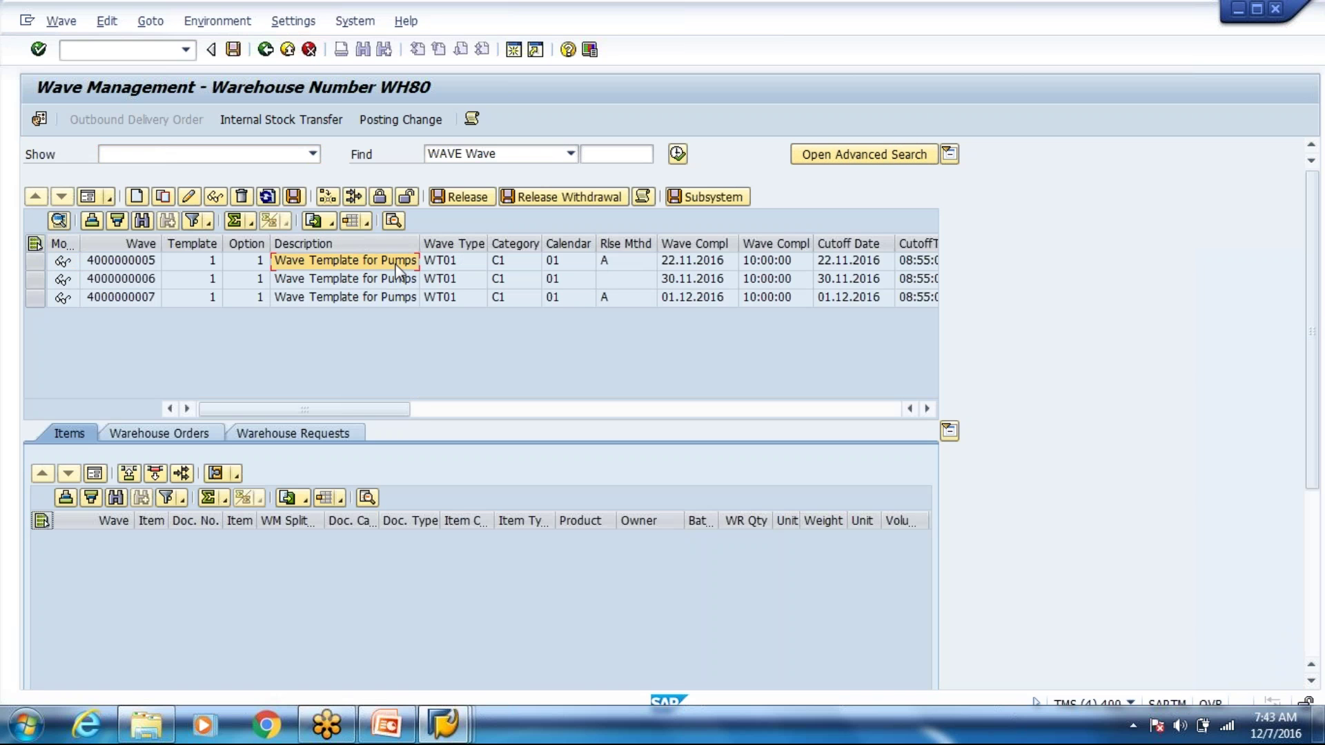
click(375, 297)
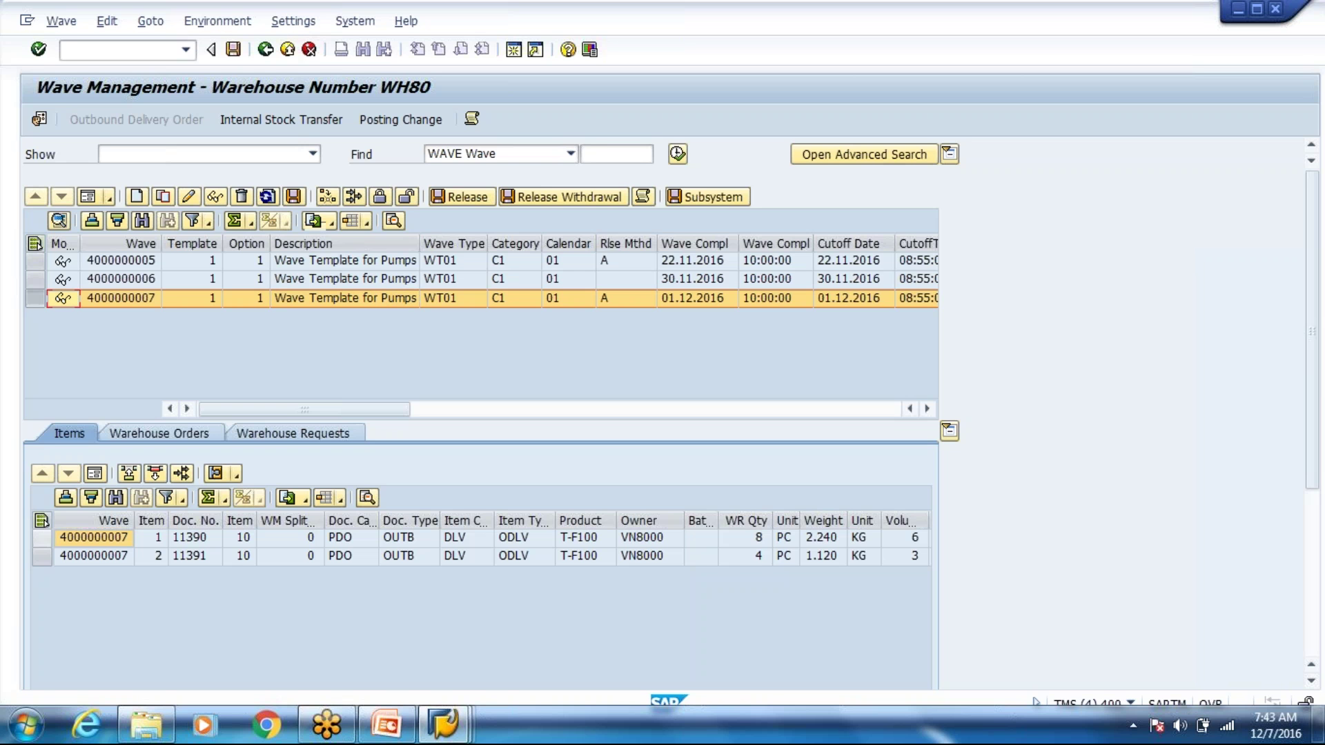
click(41, 537)
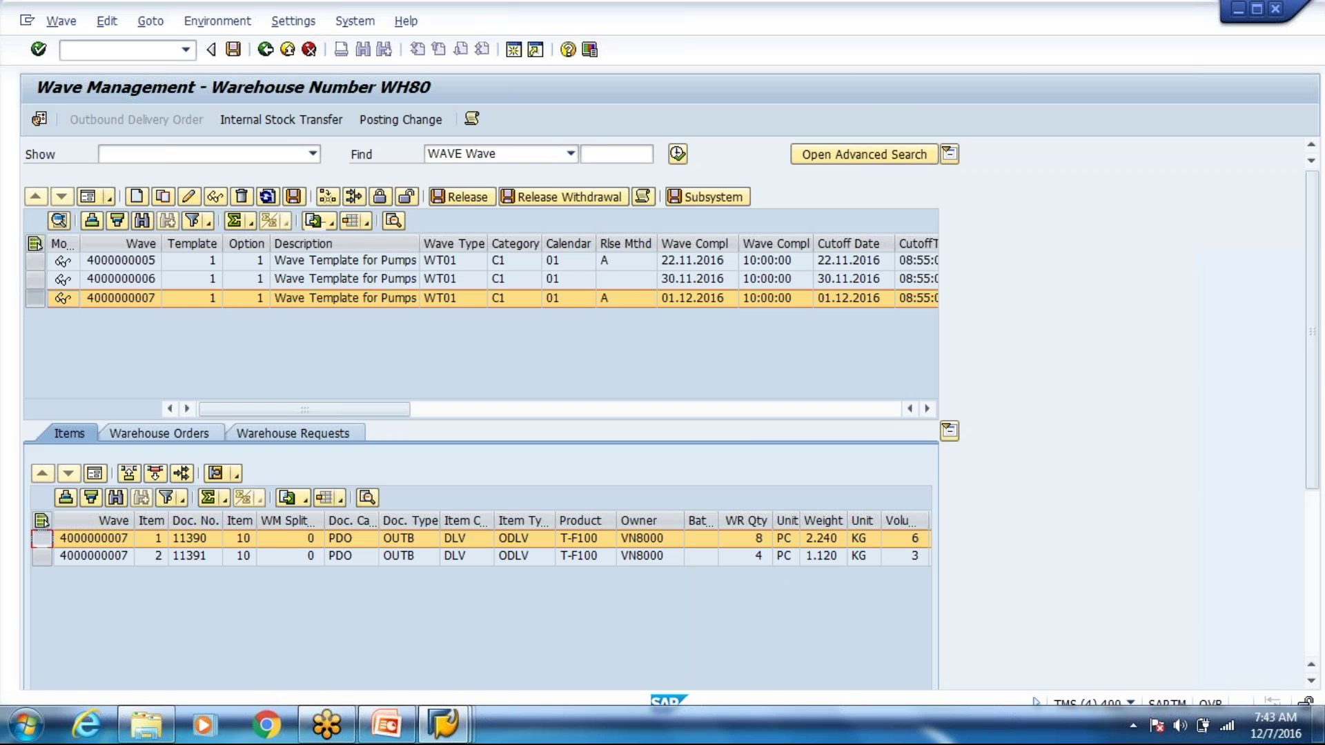
click(153, 474)
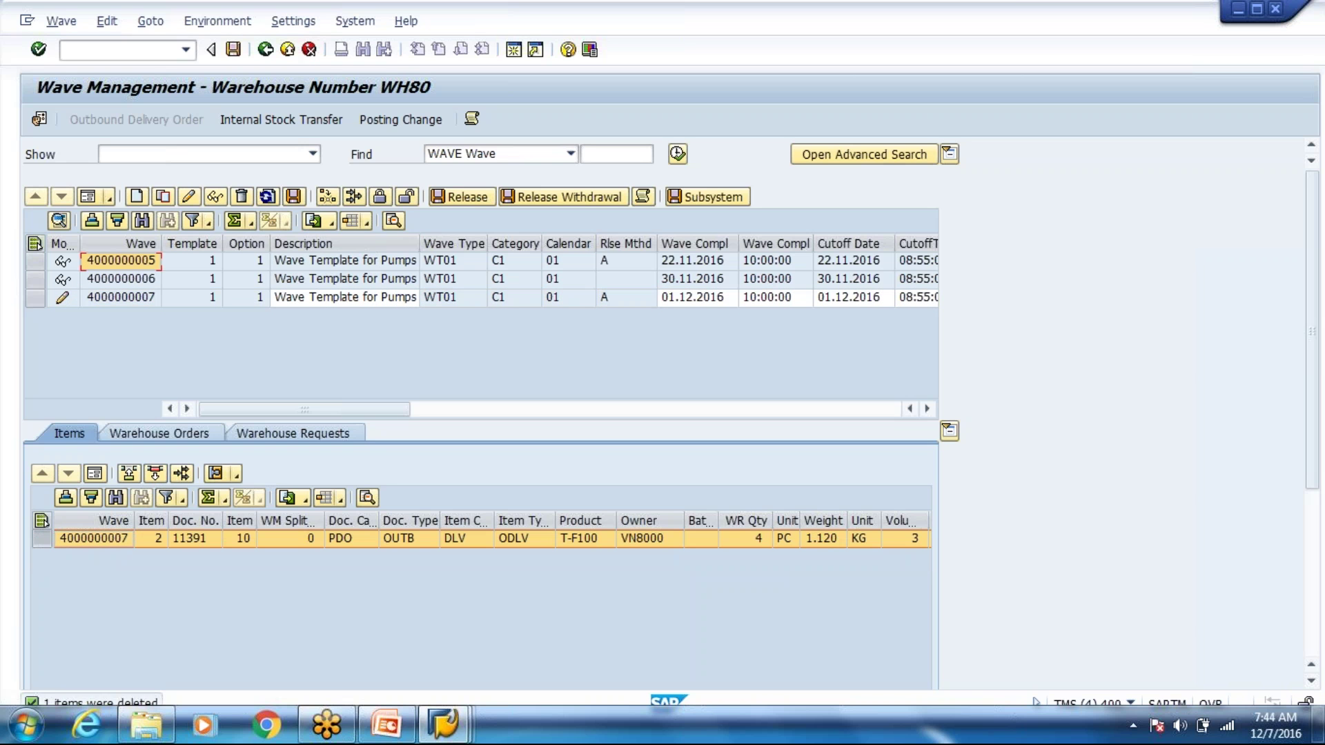
click(227, 262)
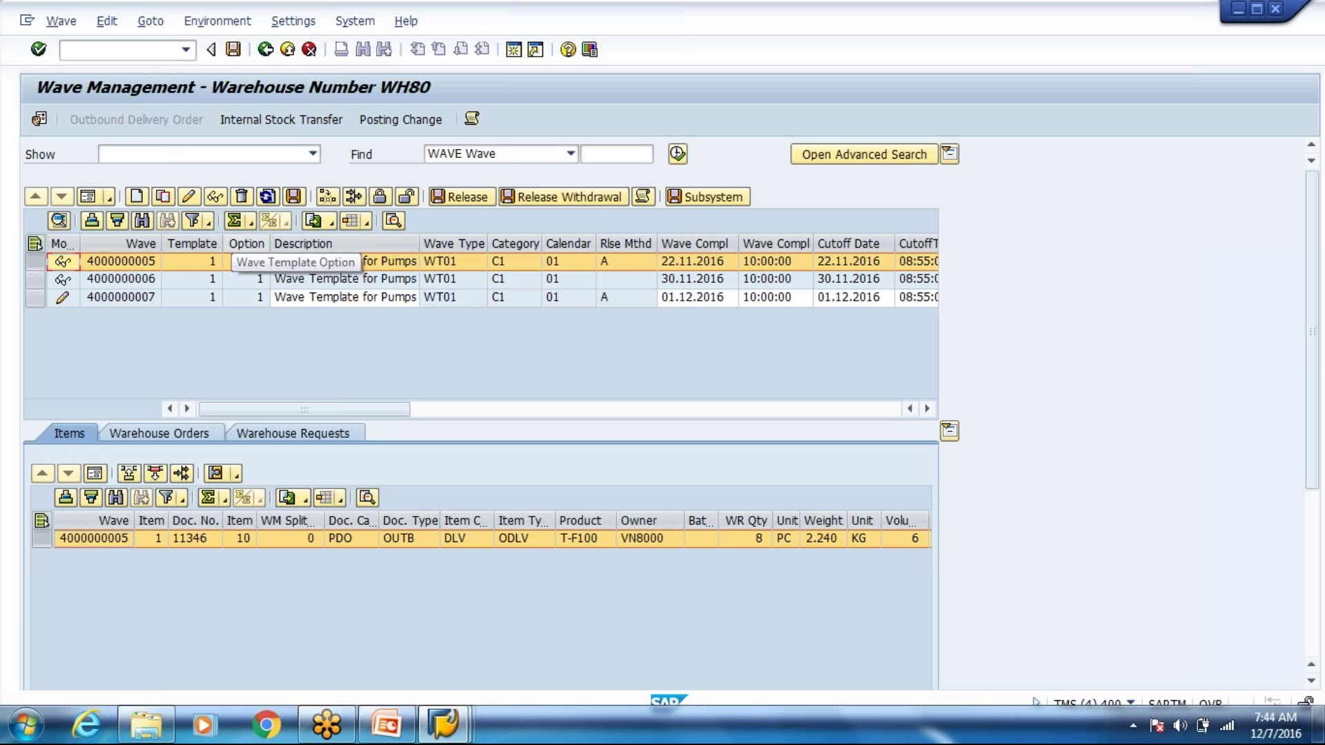
click(131, 482)
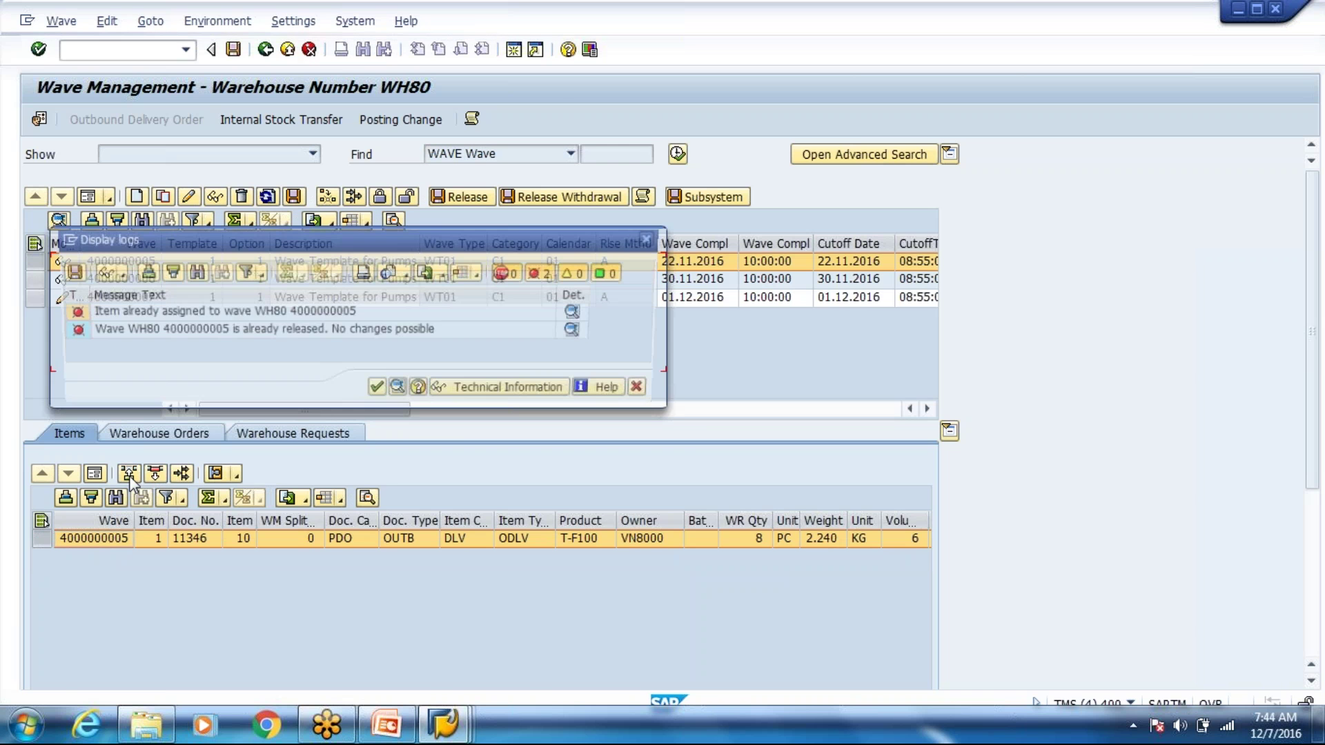
key(Return)
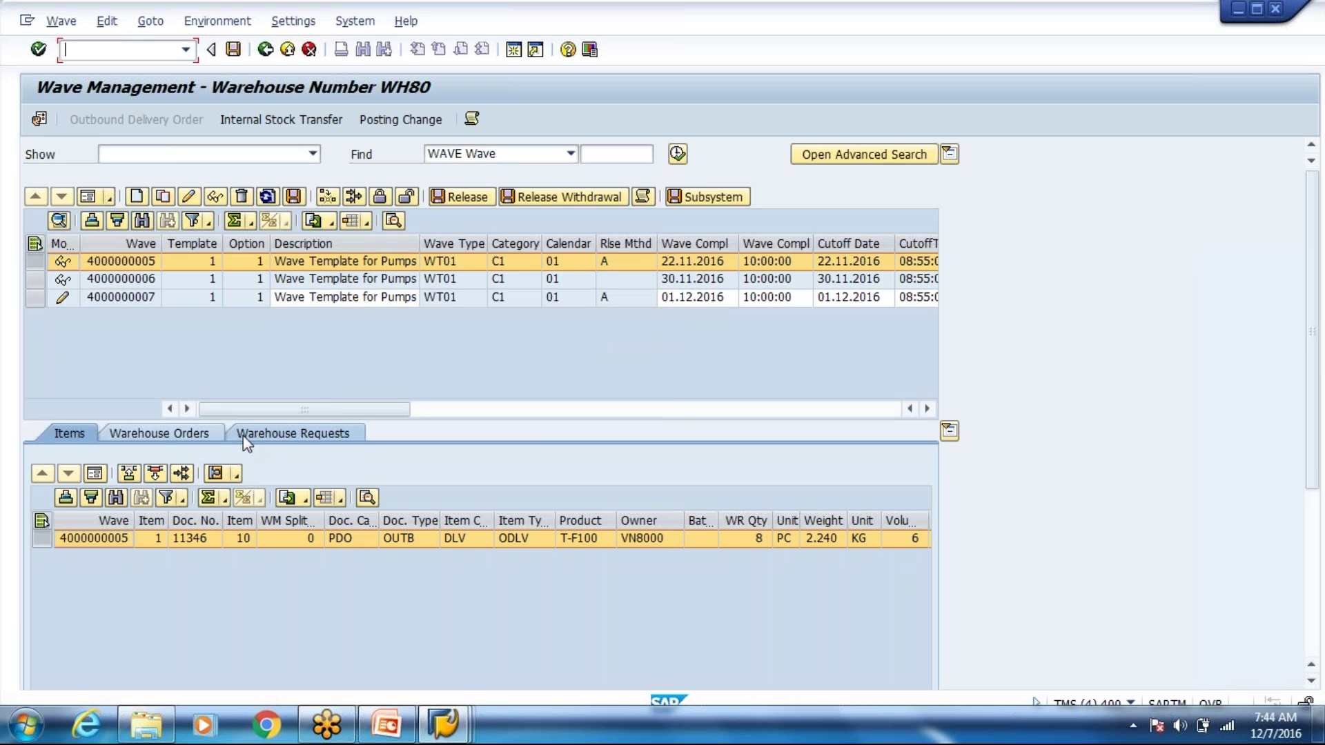
click(243, 436)
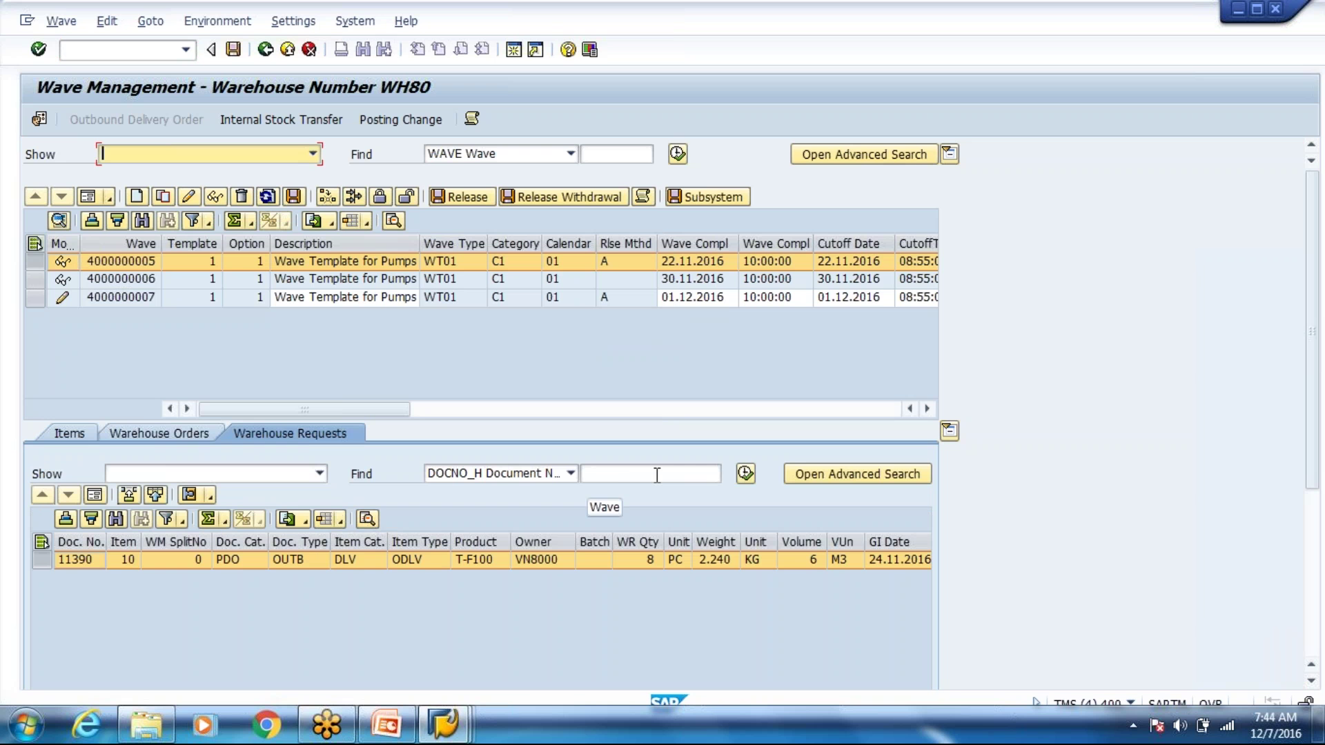
click(155, 297)
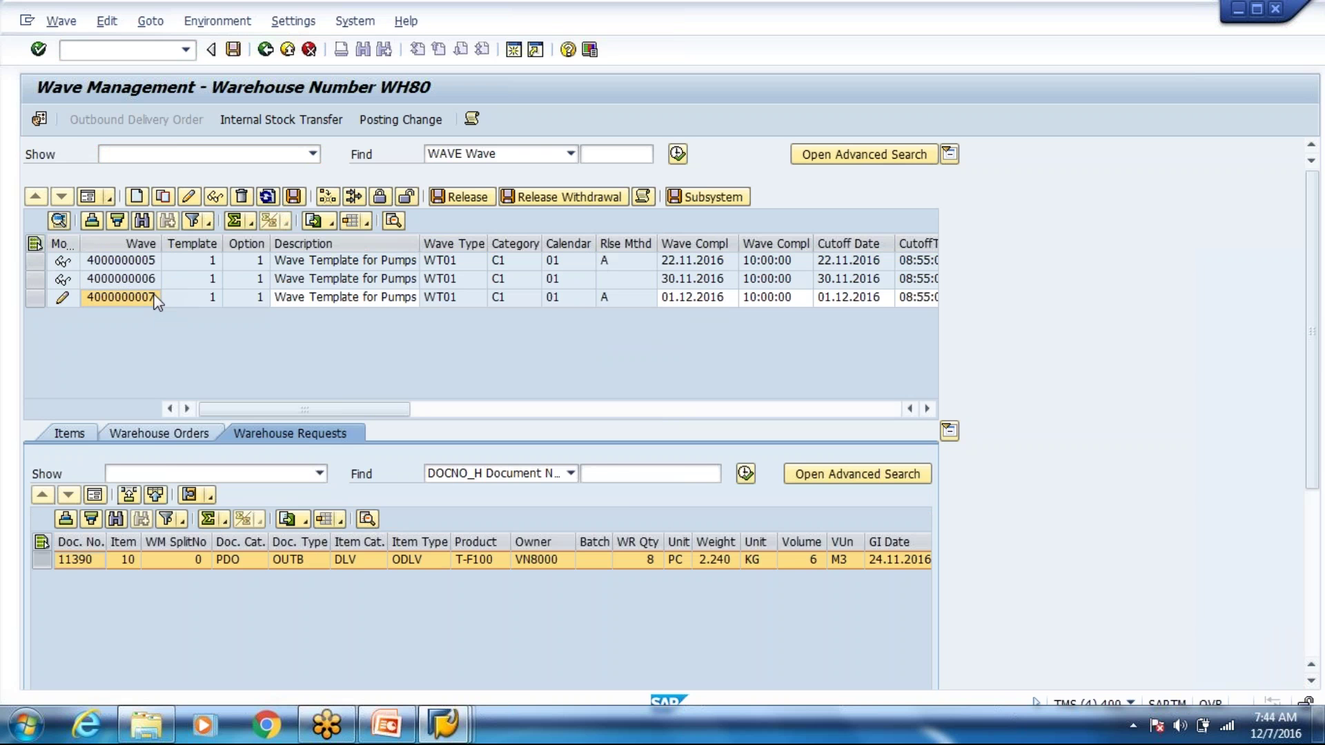
click(136, 262)
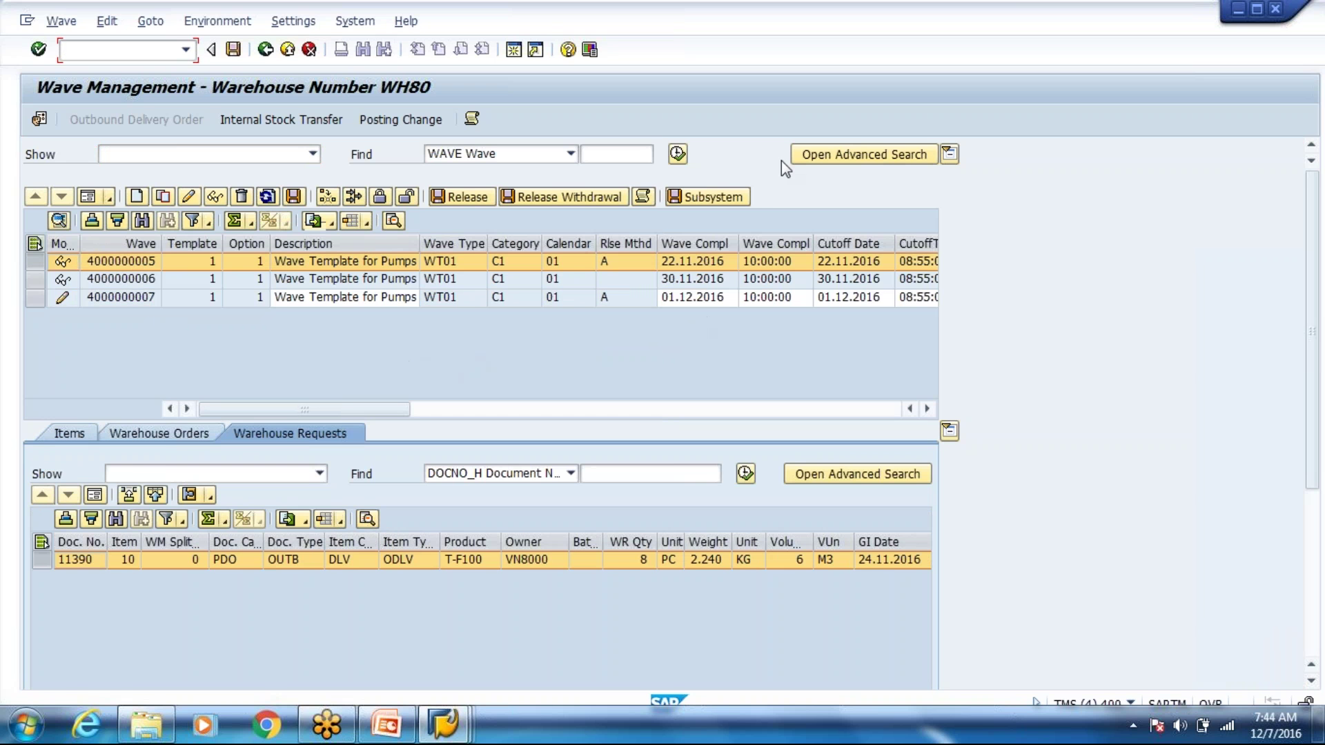
key(F3)
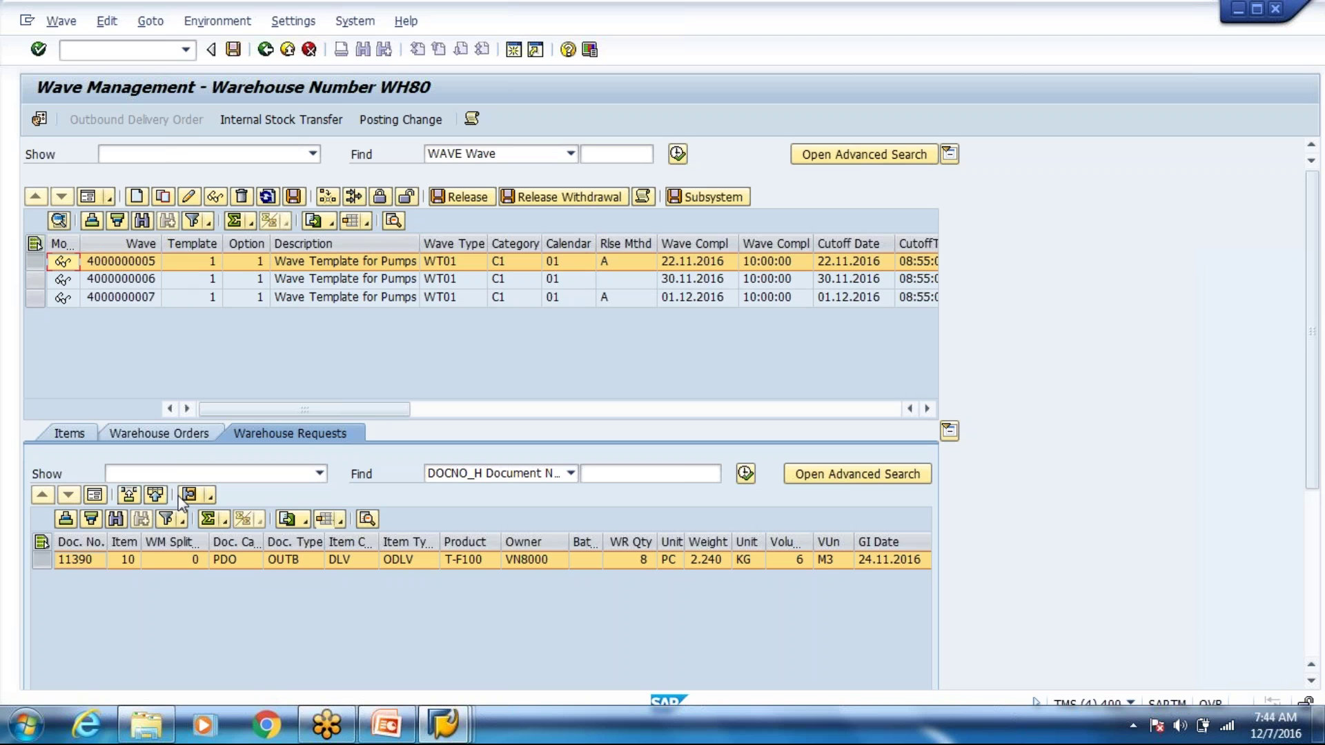
click(138, 298)
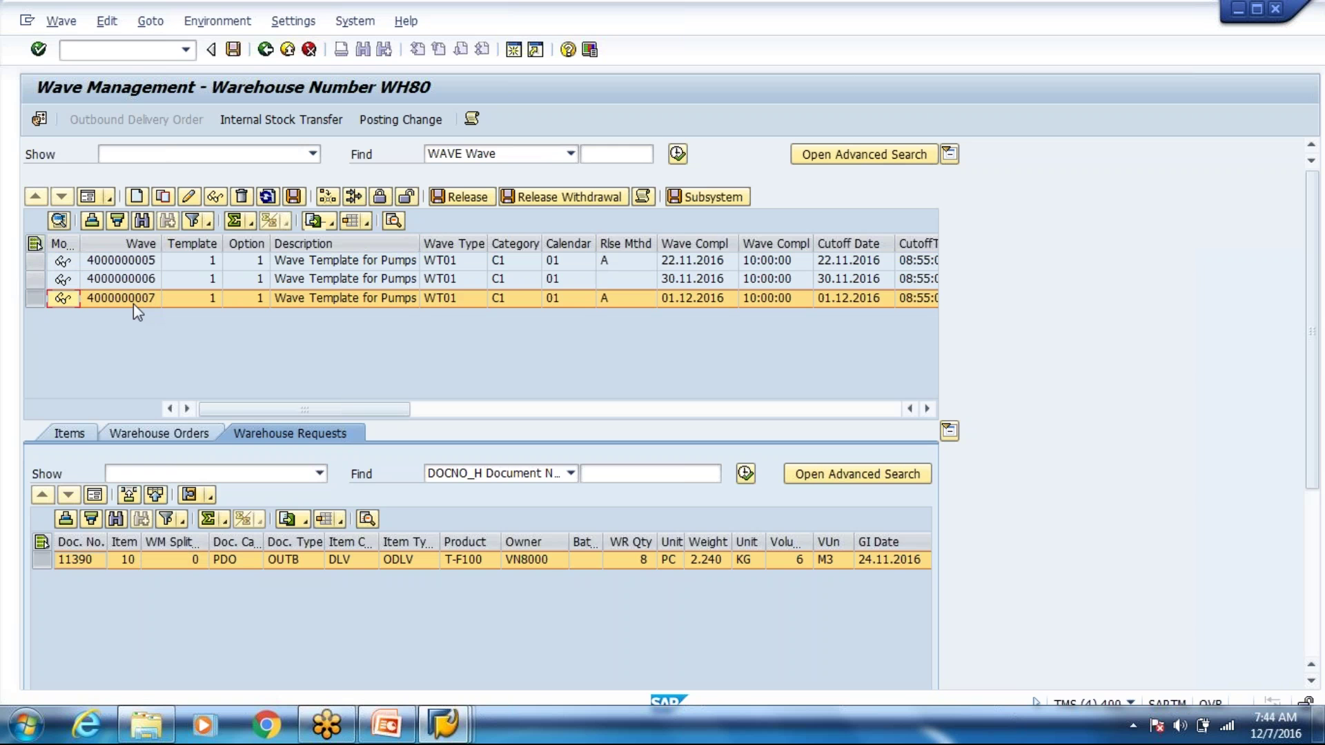
click(80, 439)
click(147, 261)
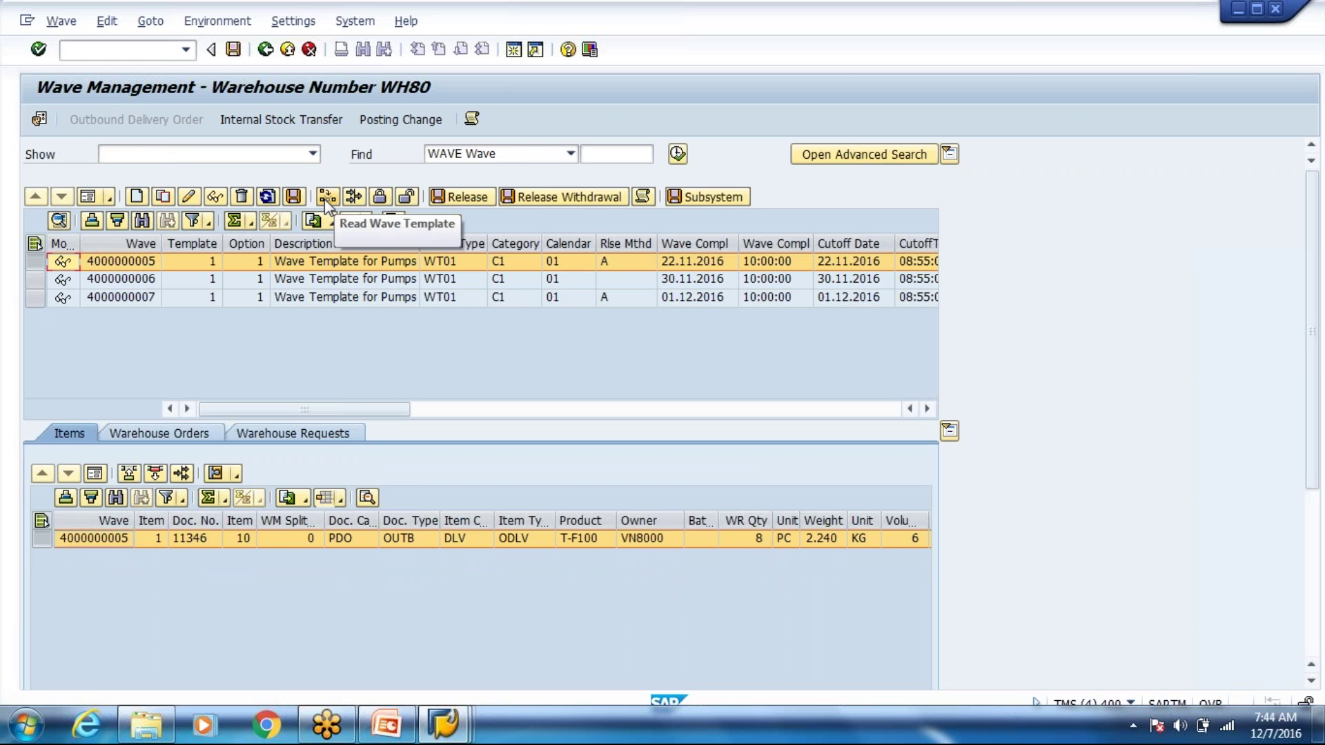
click(128, 474)
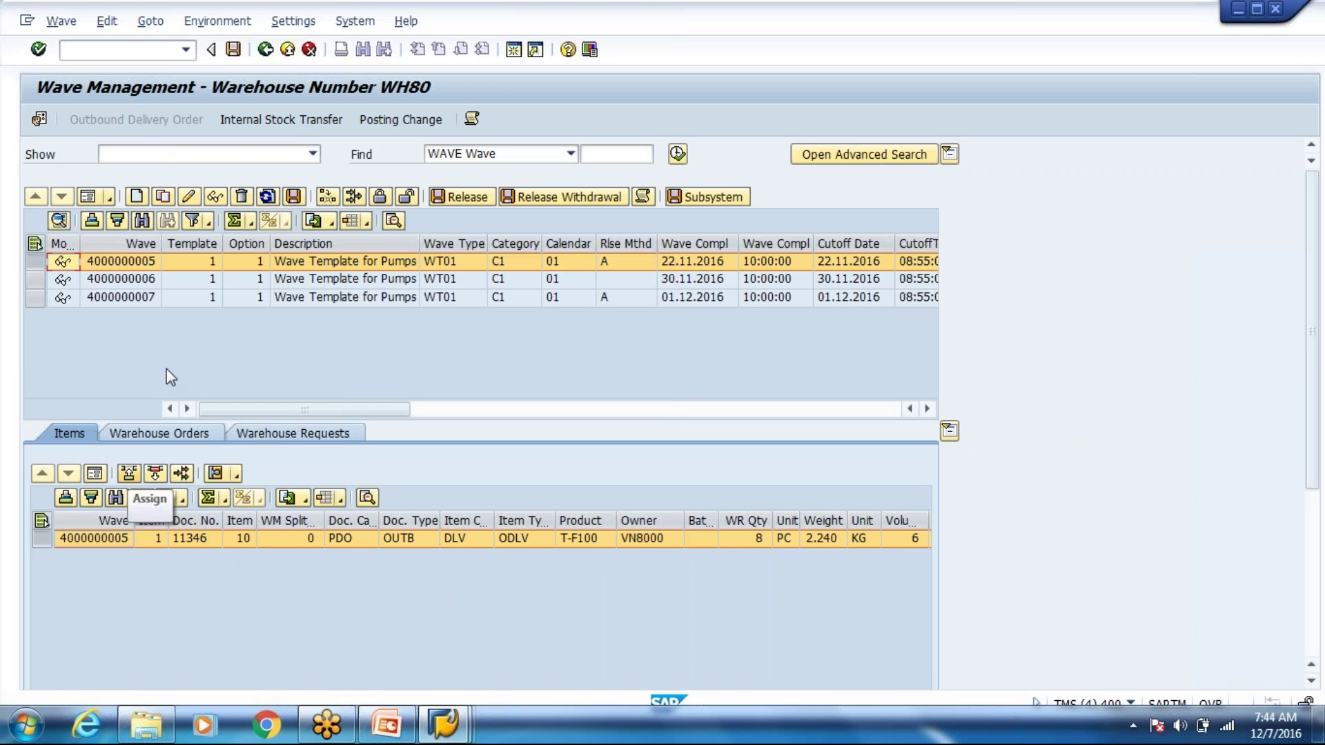
click(153, 473)
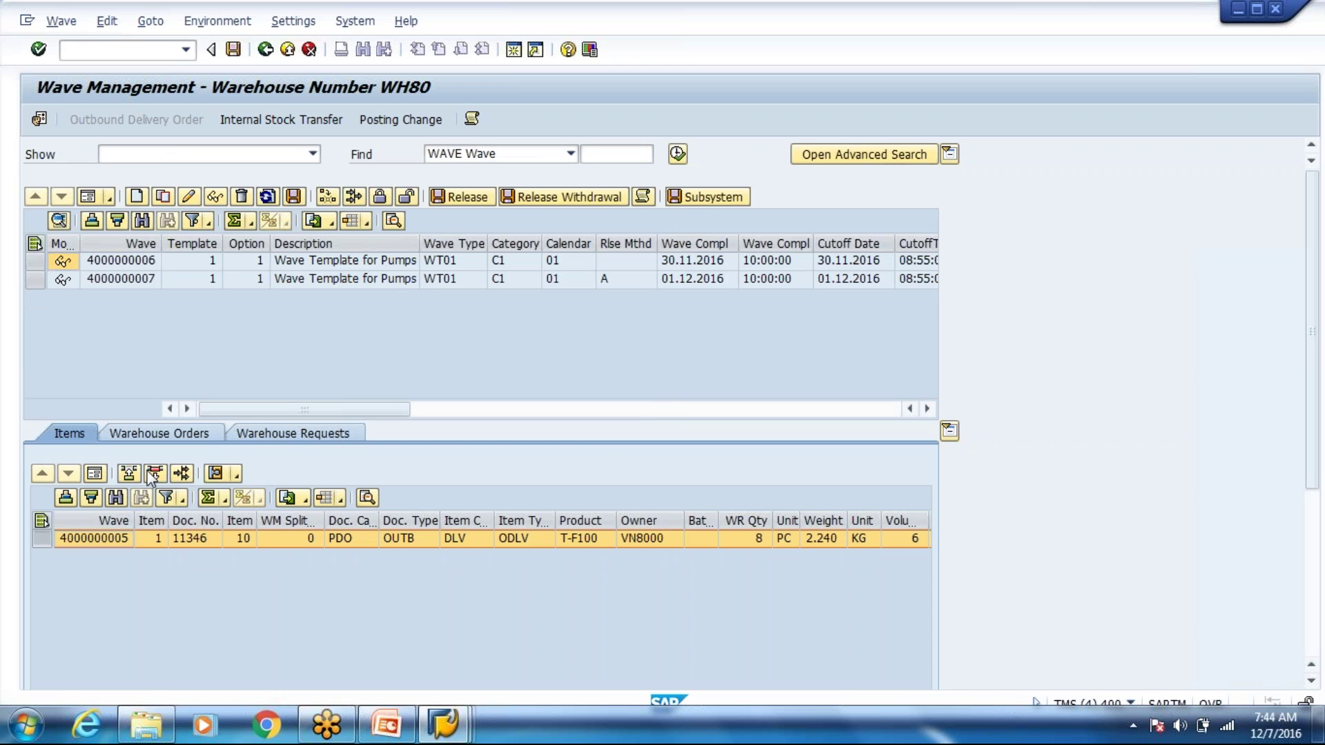
click(234, 50)
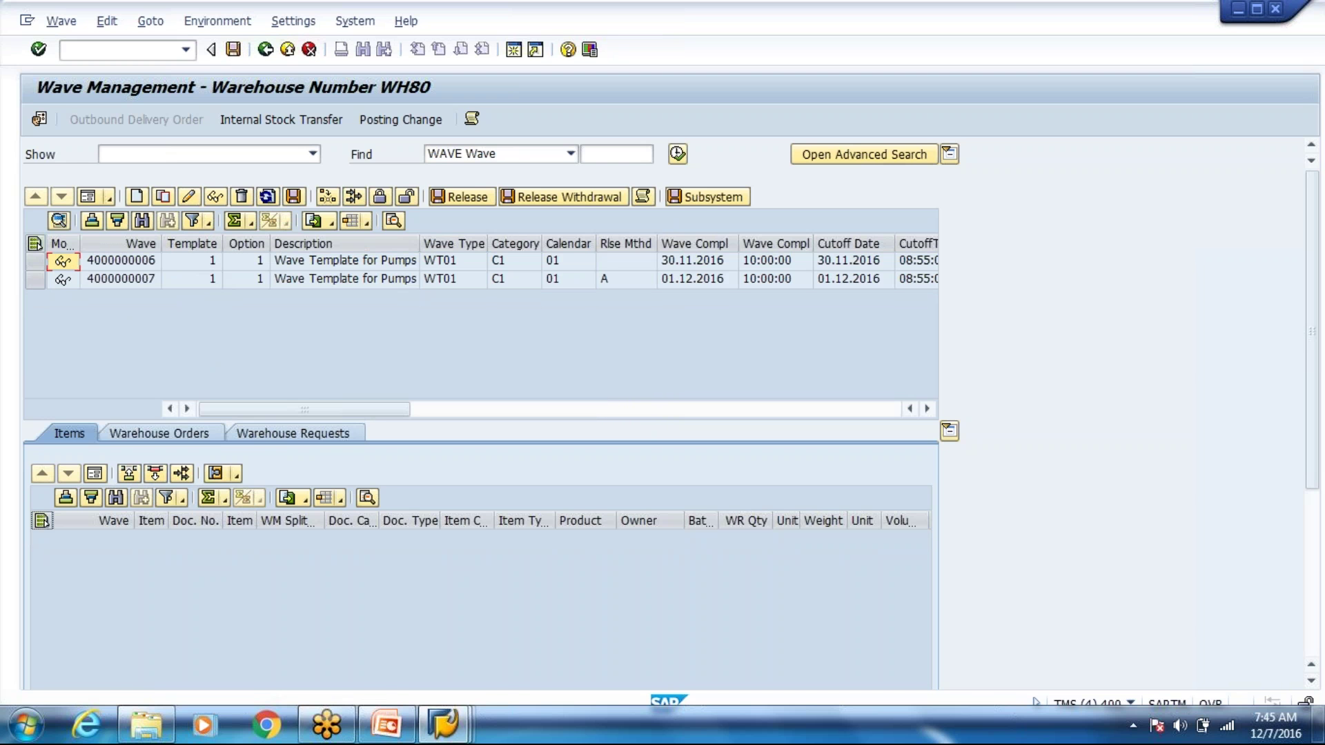
Step: Switch to the delivery order session, refresh it, and check the latest wave assignment action of delivery order 11346
click(641, 198)
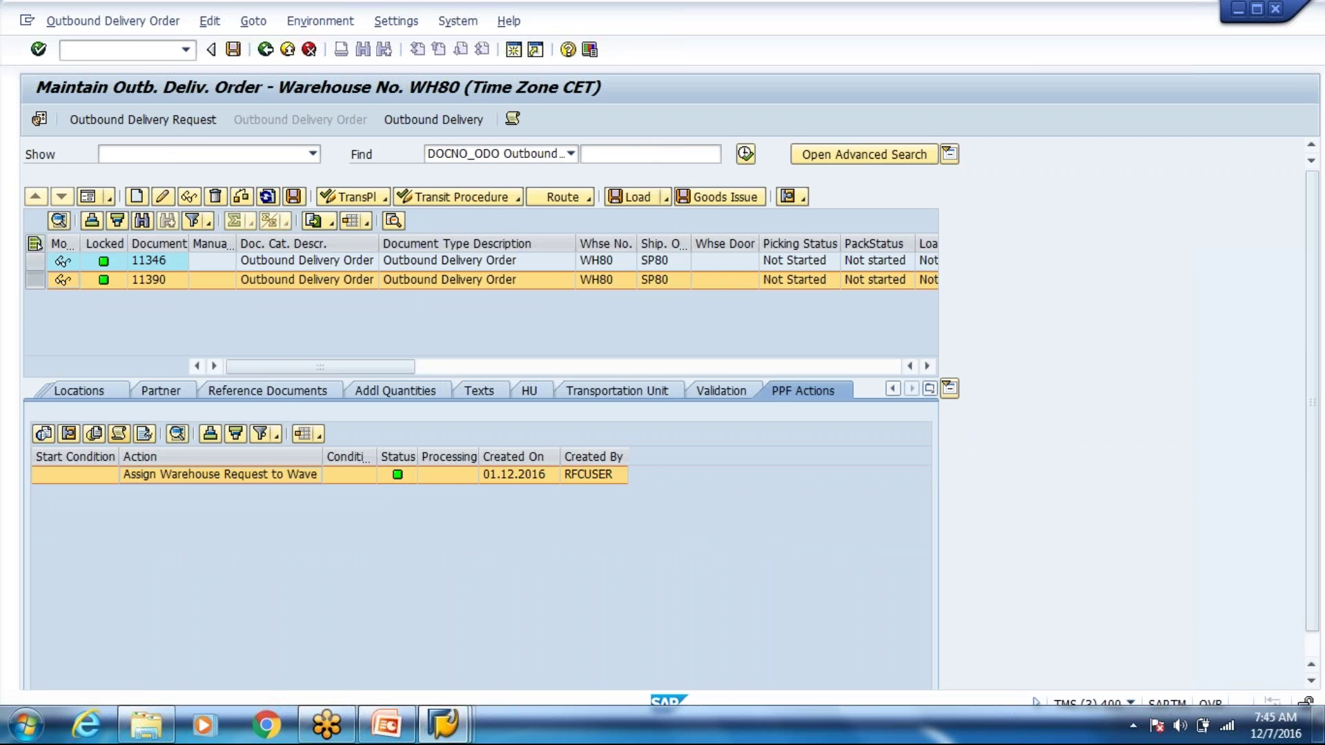
click(268, 198)
click(284, 261)
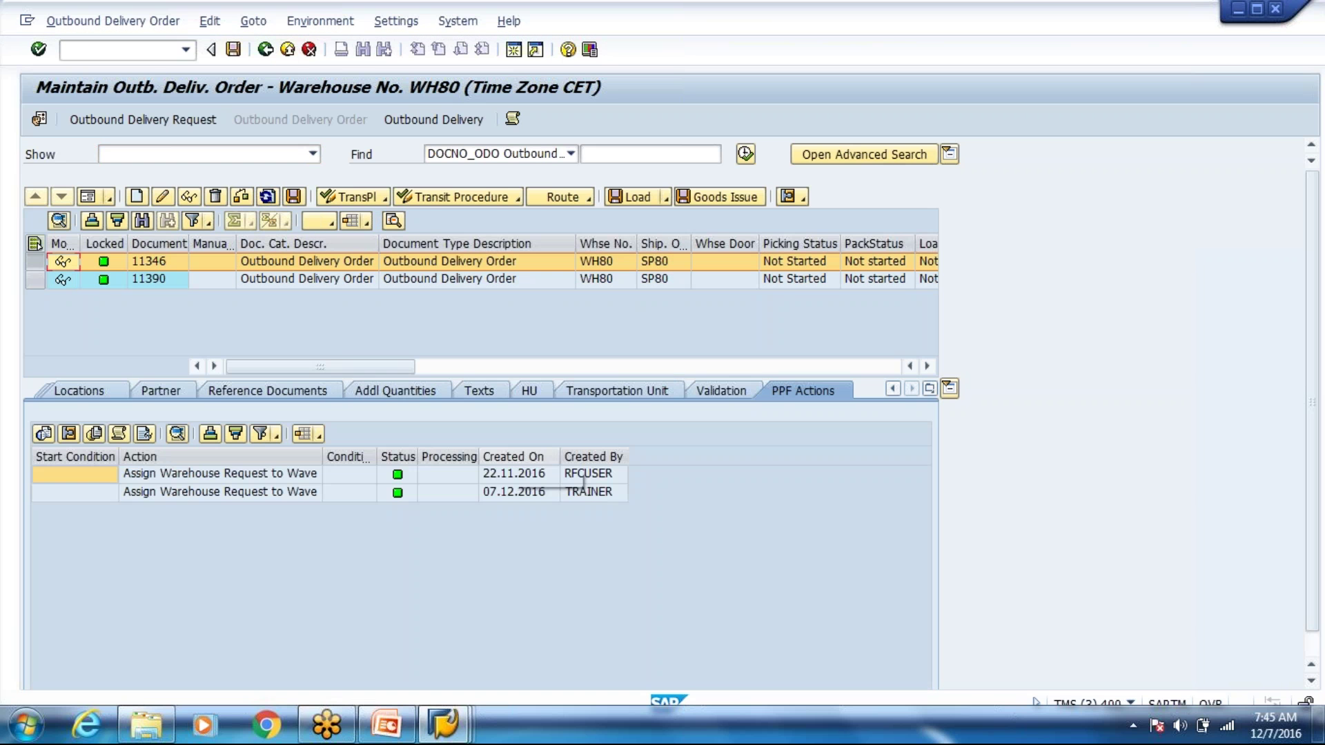
click(258, 494)
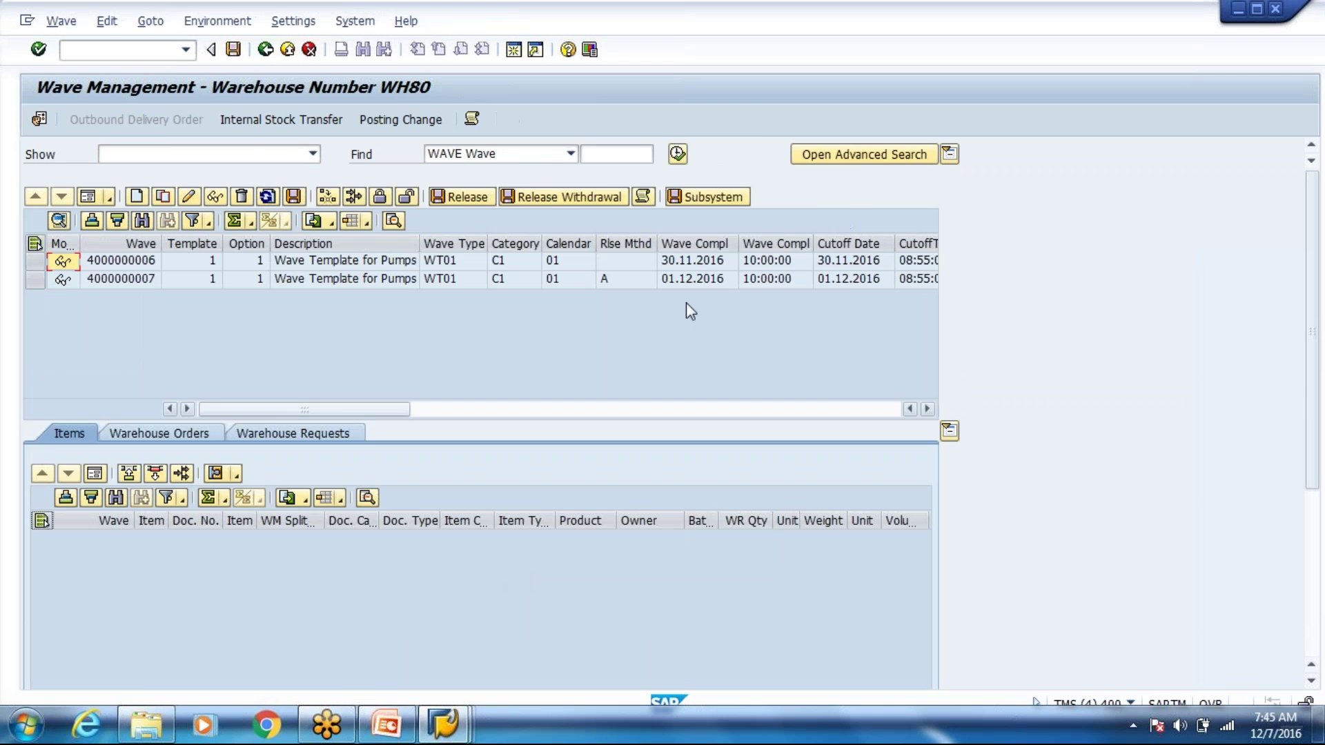
text(400000000)
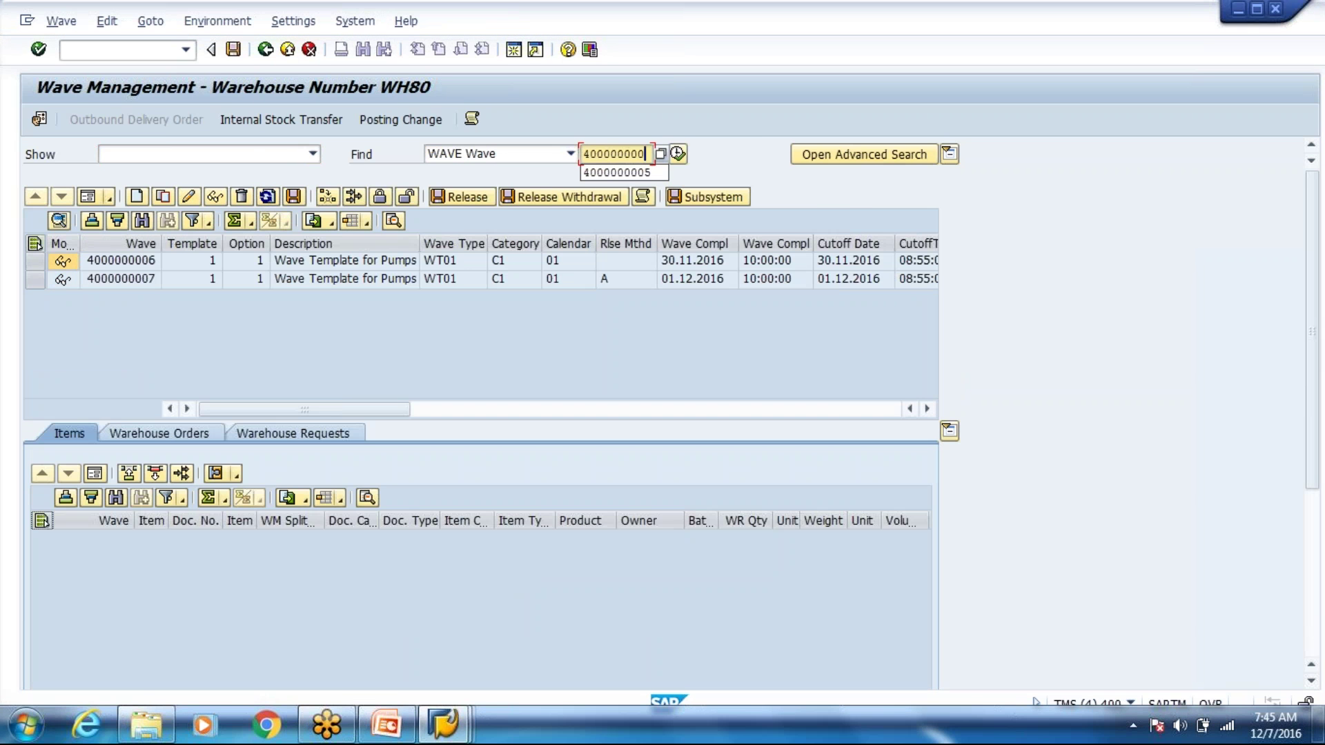
text(8)
click(677, 155)
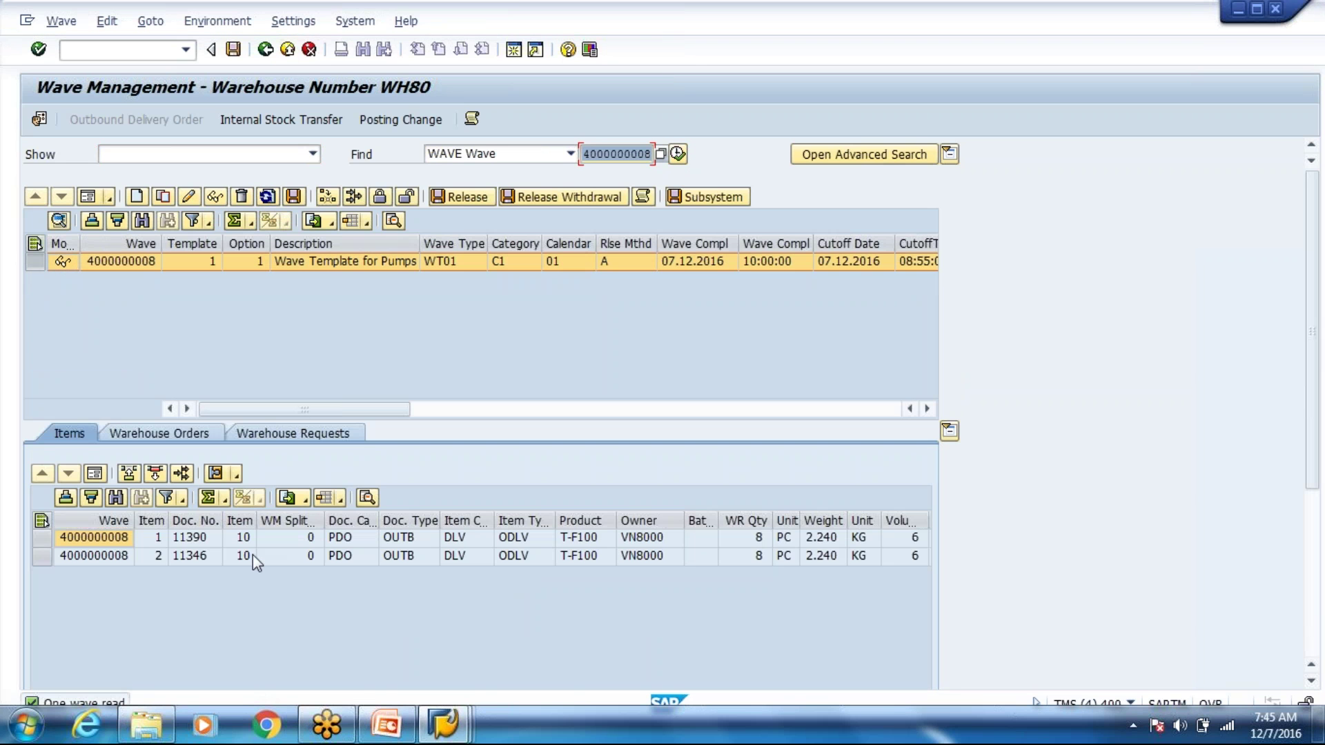
key(alt+Tab)
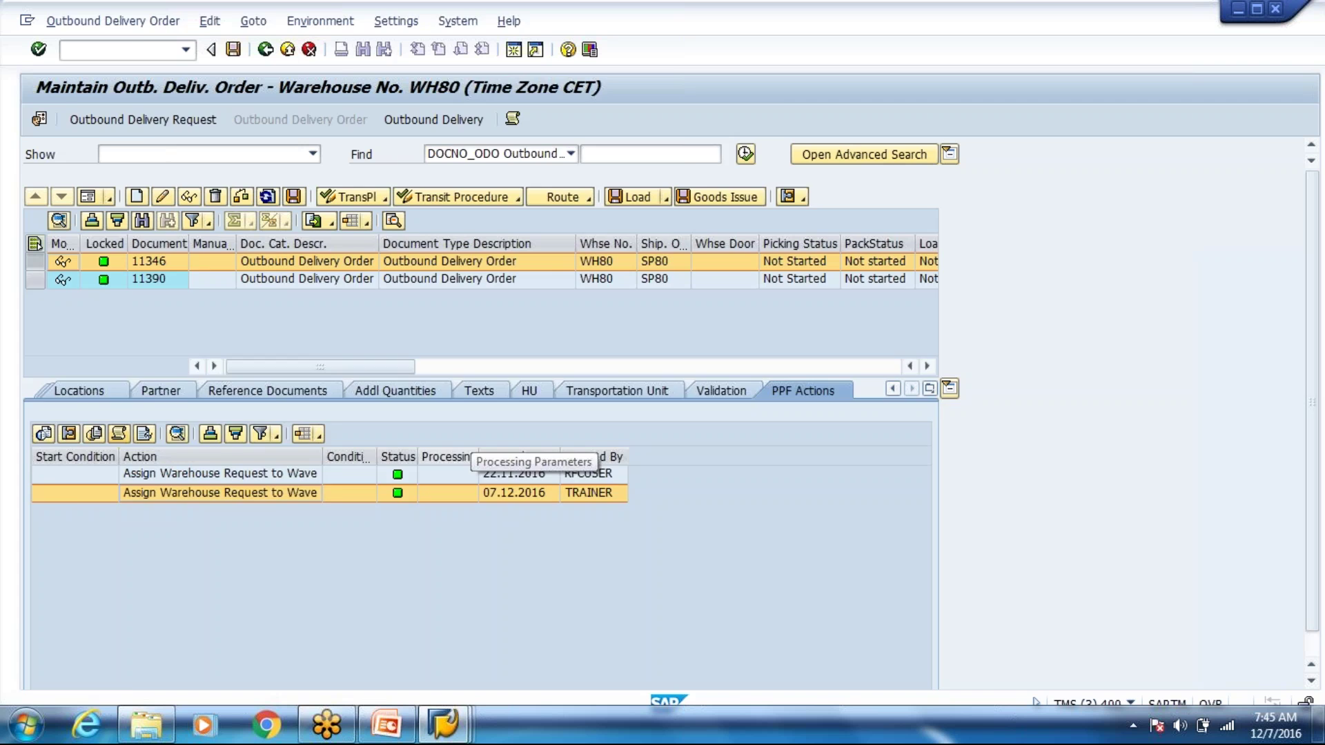
key(alt+Tab)
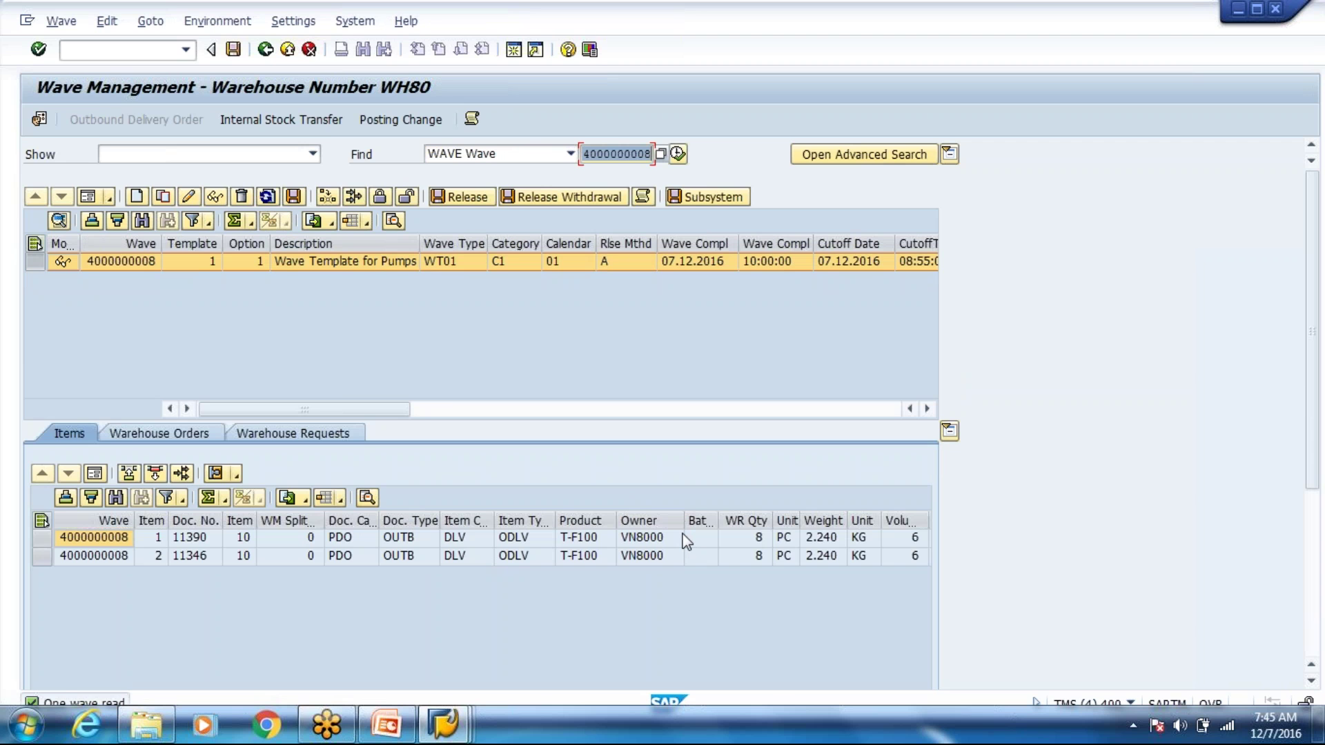
key(alt+Tab)
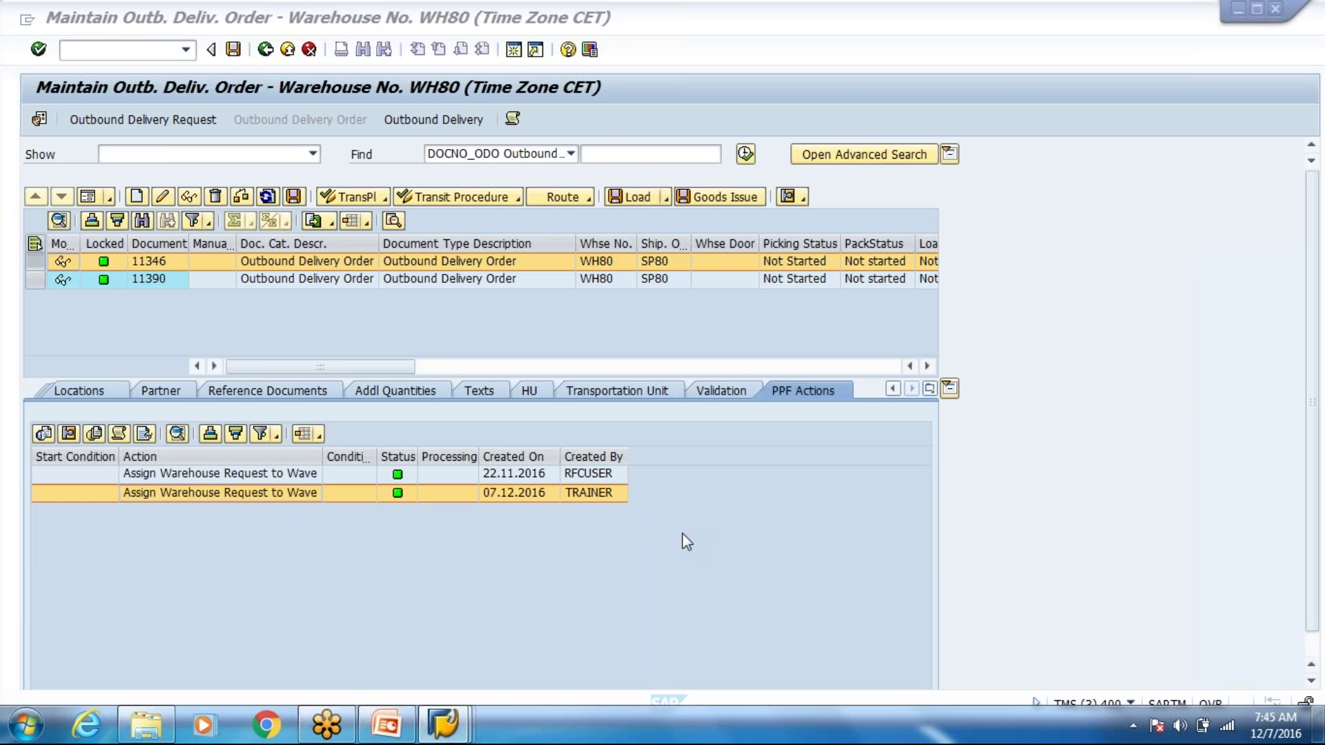
key(alt+Tab)
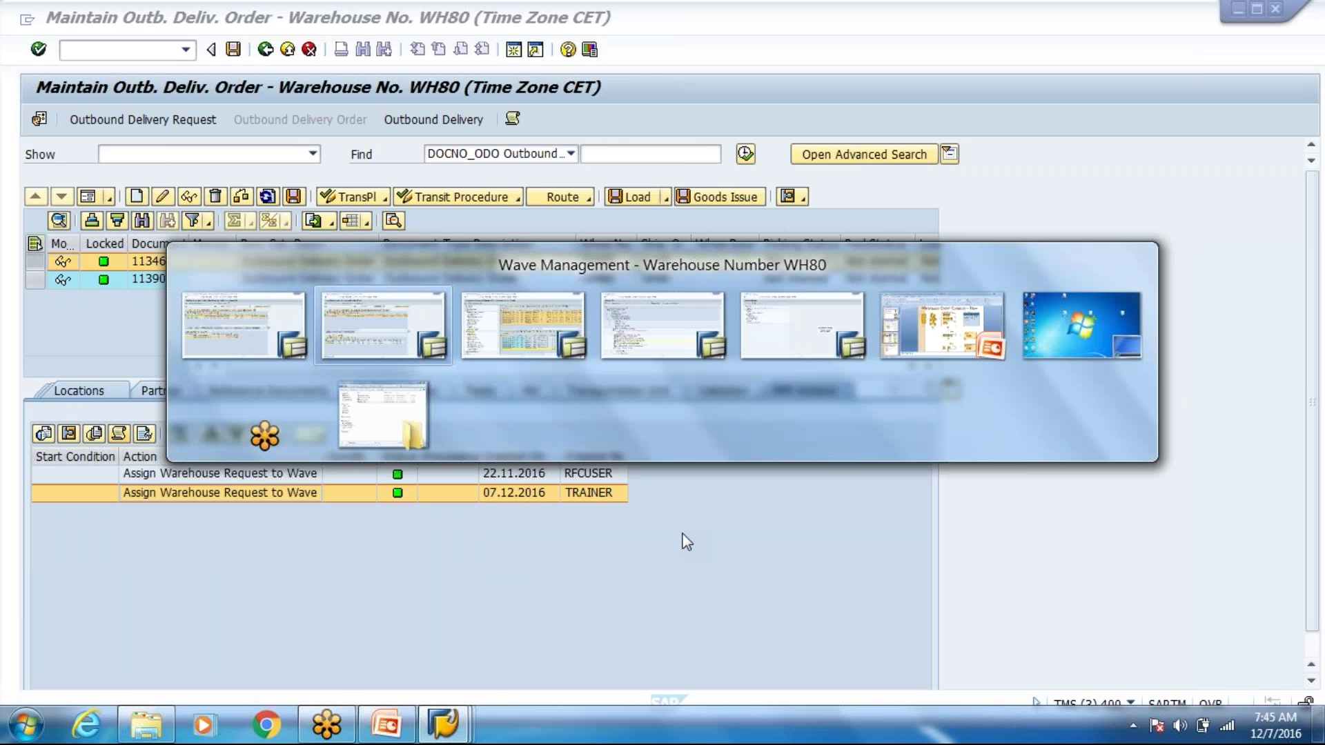
Step: Switch to the Warehouse Management Monitor and review the physical stock details through the weight, volume and capacity columns
key(alt+Tab)
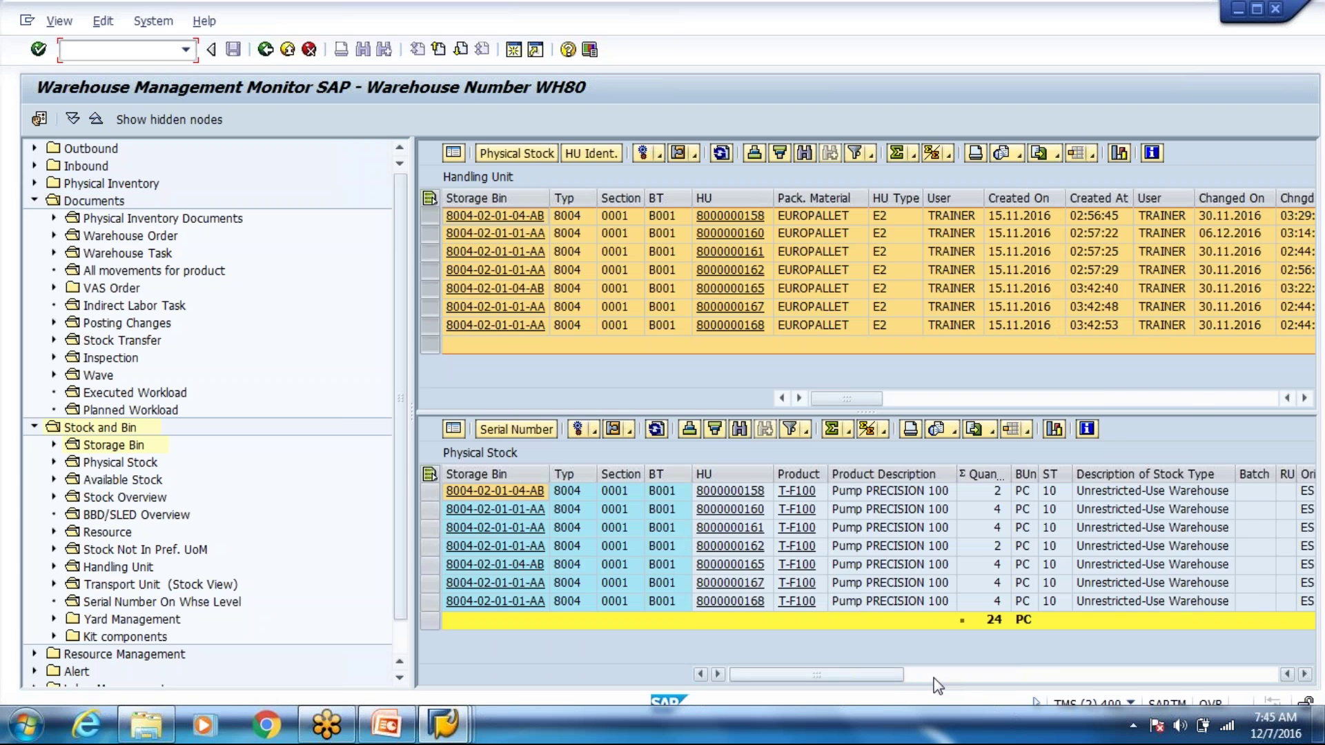
click(1028, 676)
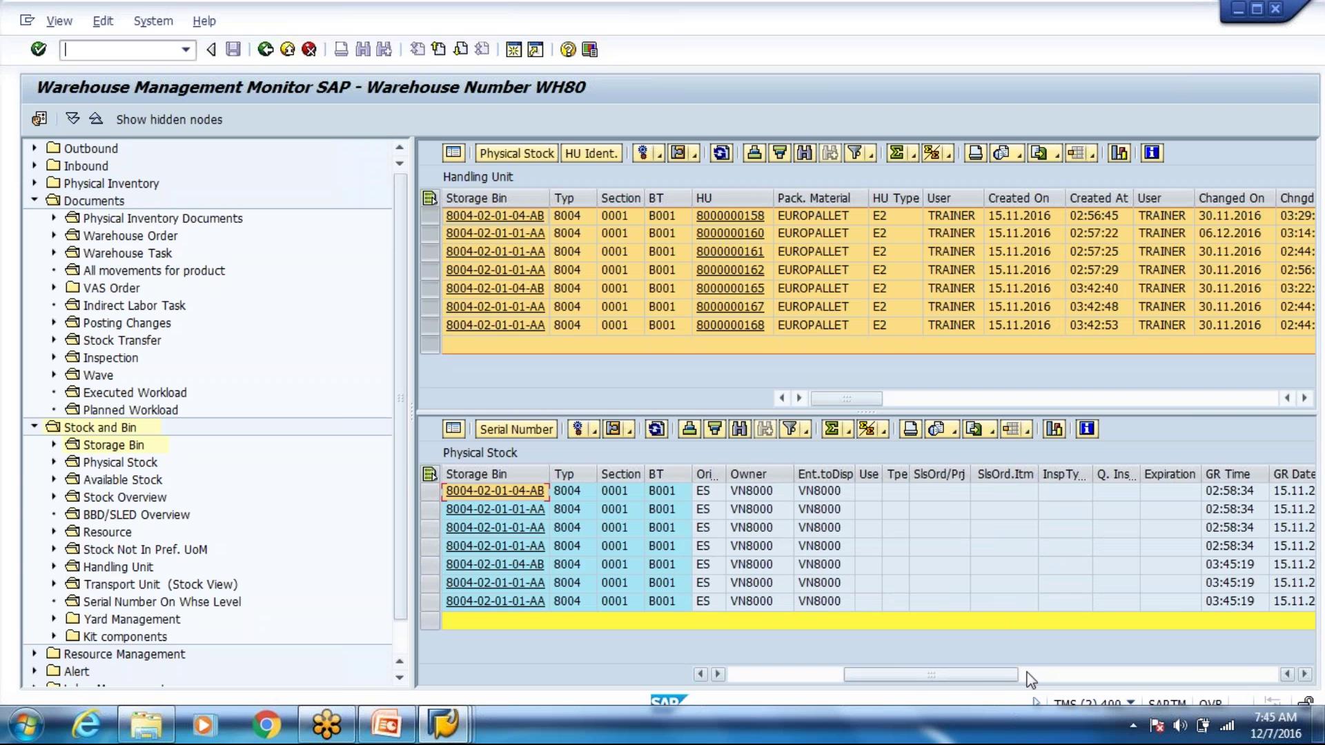
click(1028, 677)
drag(1029, 678, 1161, 683)
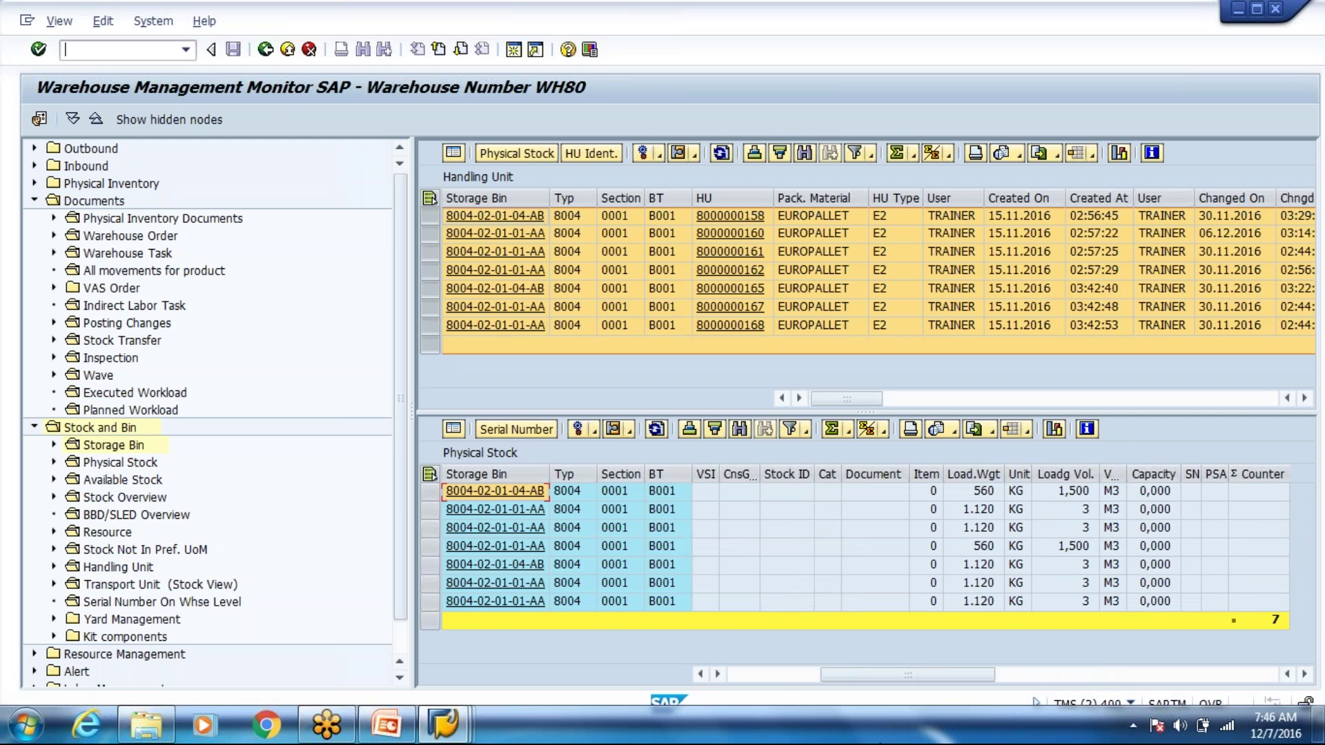
drag(908, 675, 786, 692)
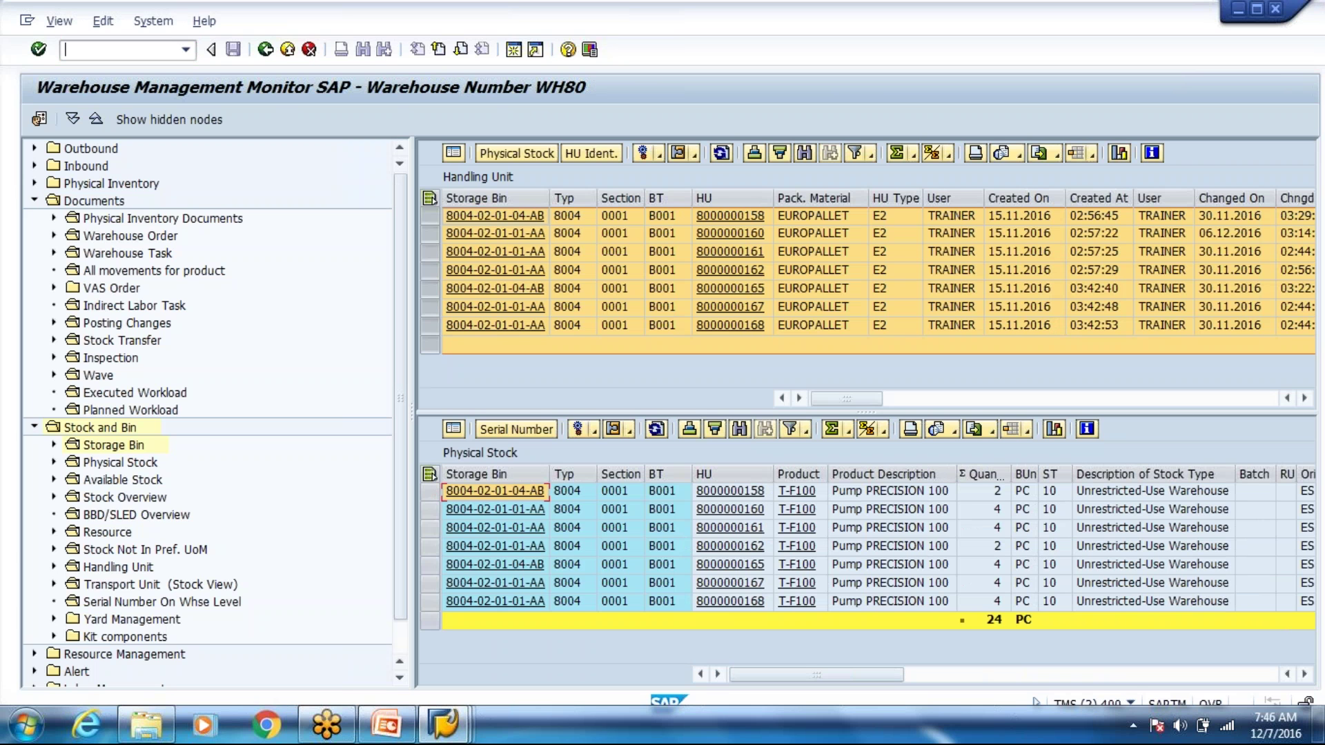
Step: Search the warehouse tasks for storage type 8004, covering open tasks and tasks on hold
double_click(141, 253)
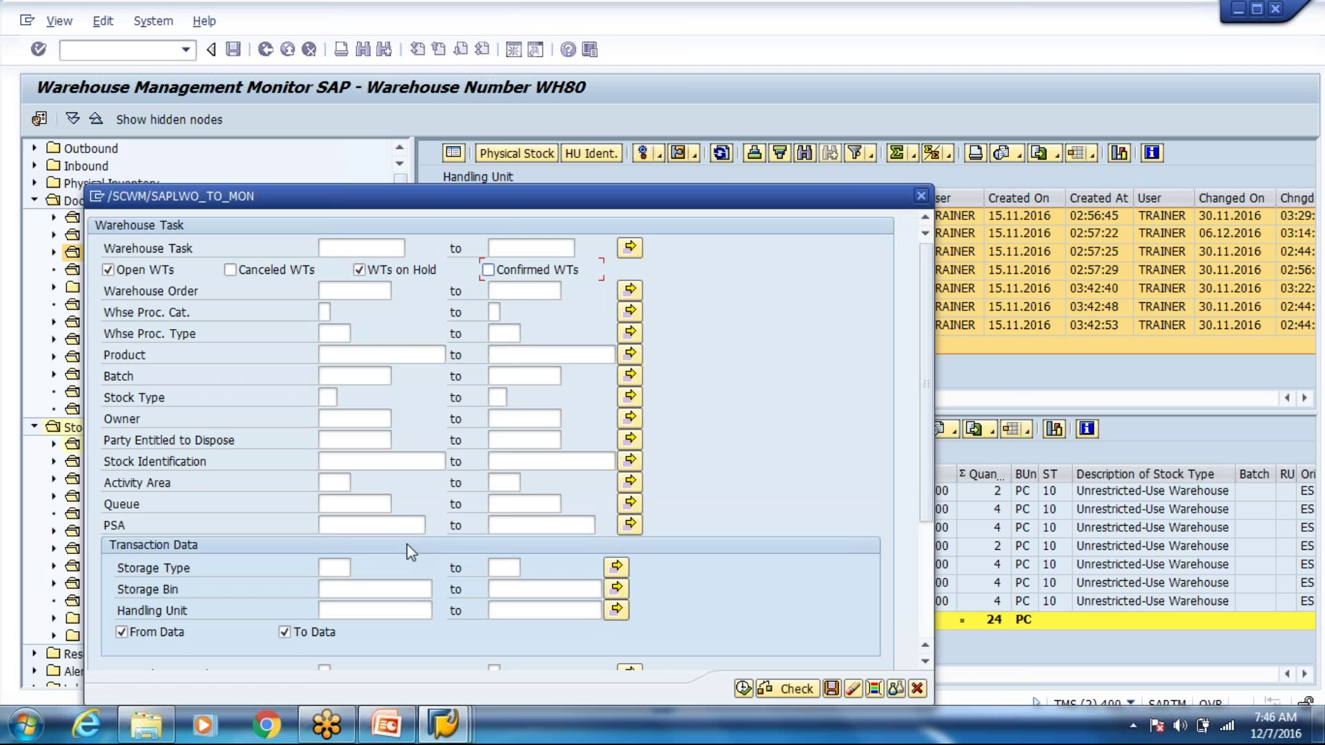
click(331, 568)
text(8004)
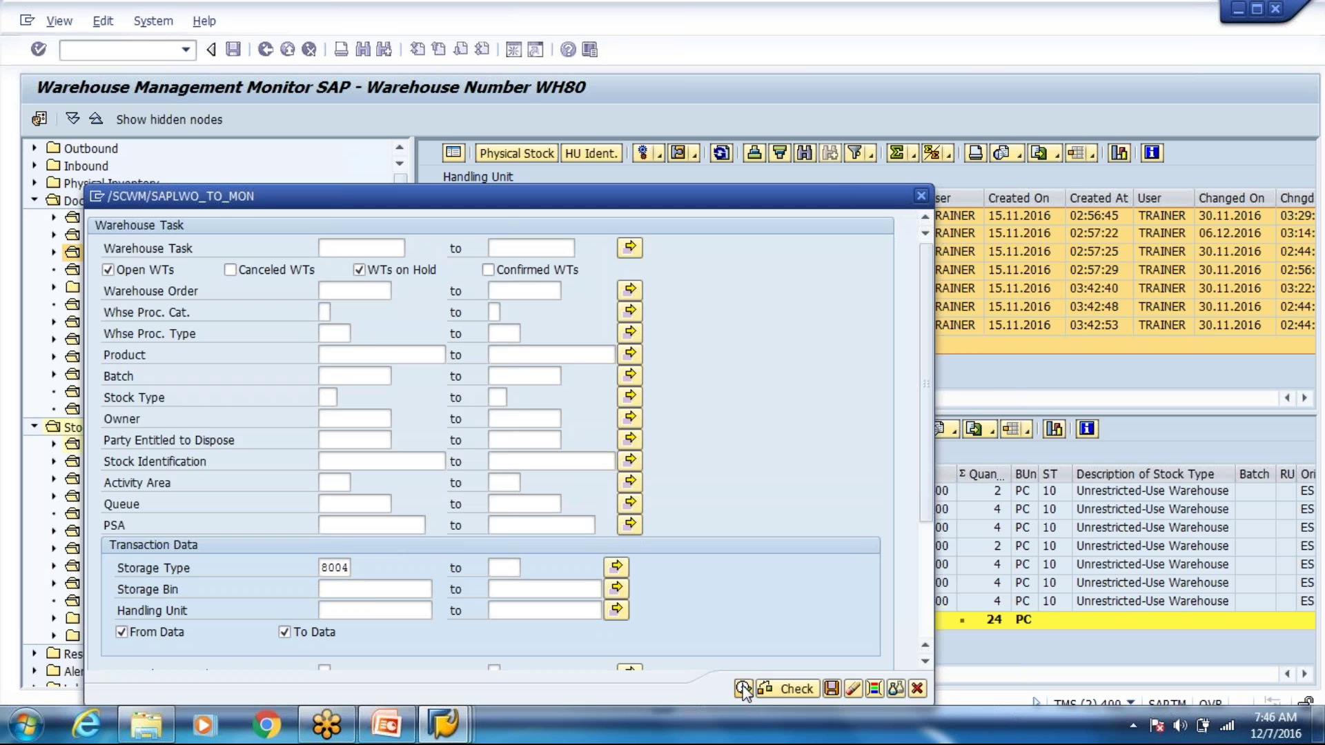
click(743, 689)
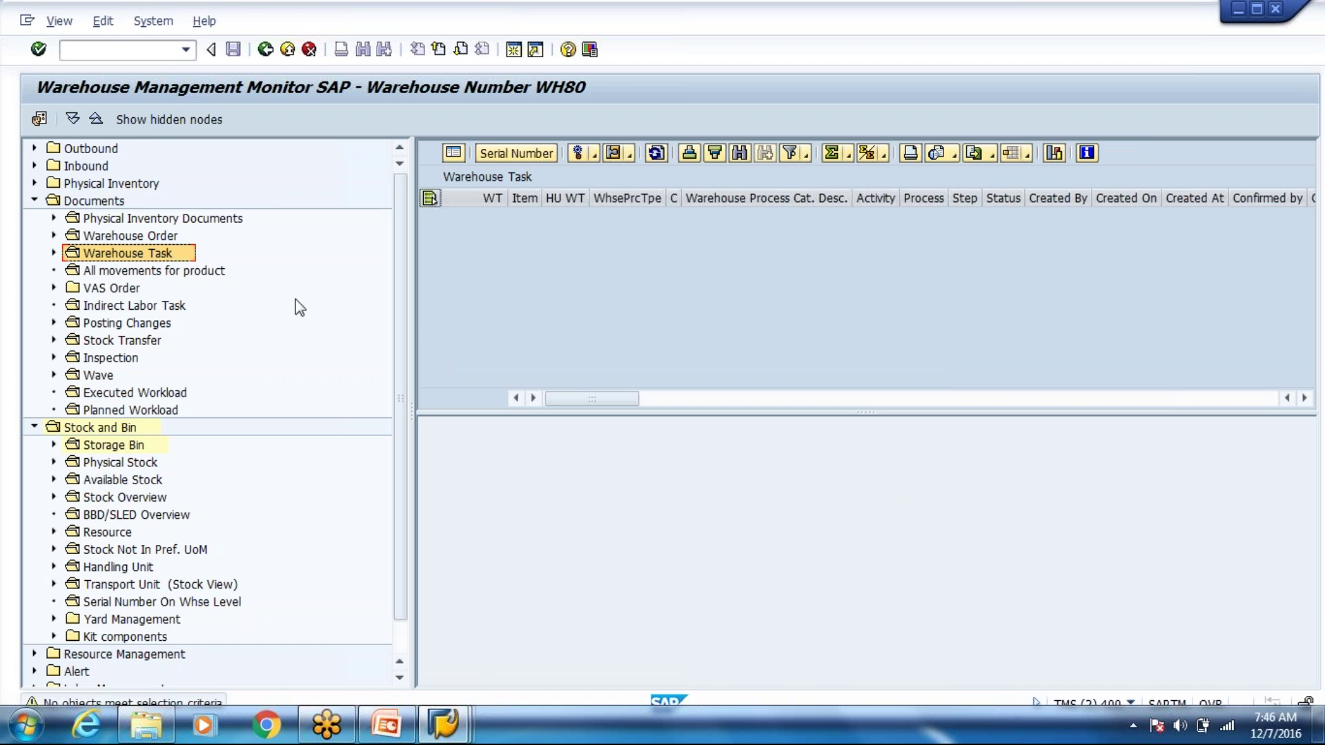
Step: Switch to the customizing guide and look at the creation rules for warehouse orders
key(alt+Tab)
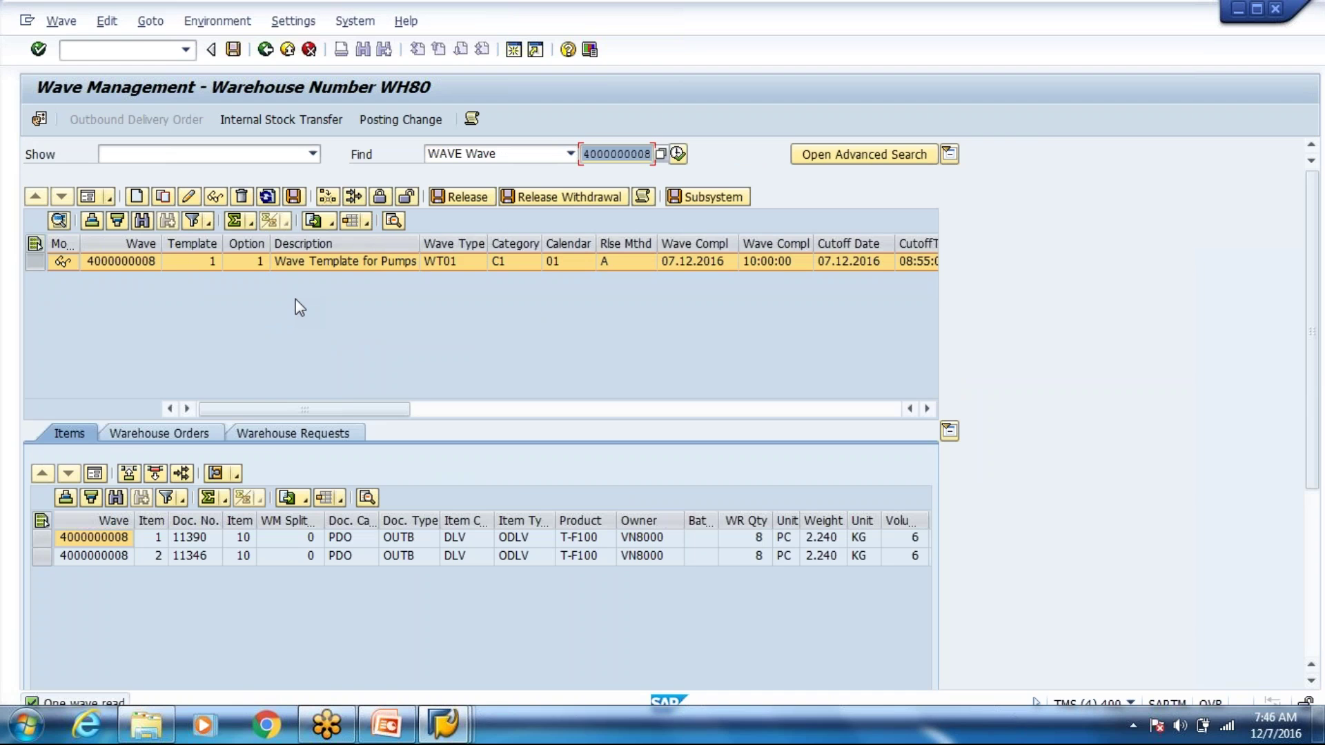
key(alt+Tab)
key(alt+Tab)
key(alt+Tab)
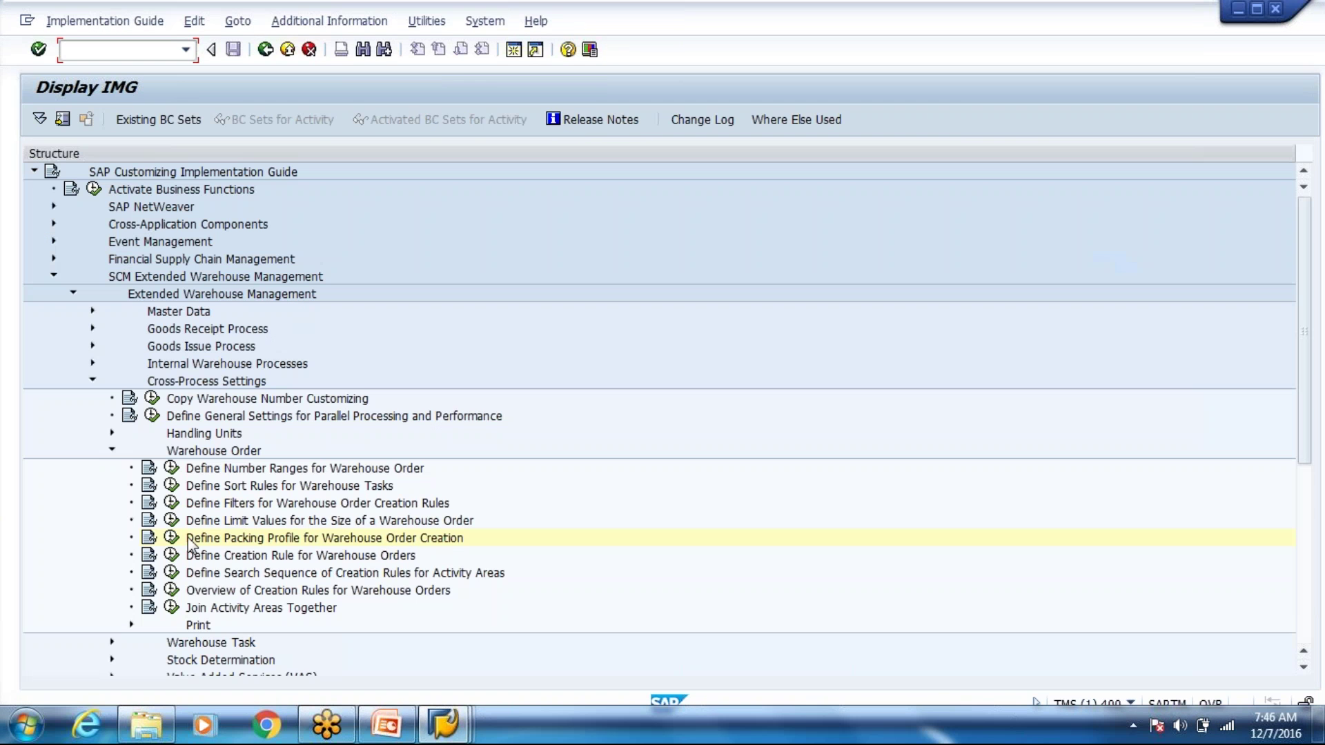
click(171, 556)
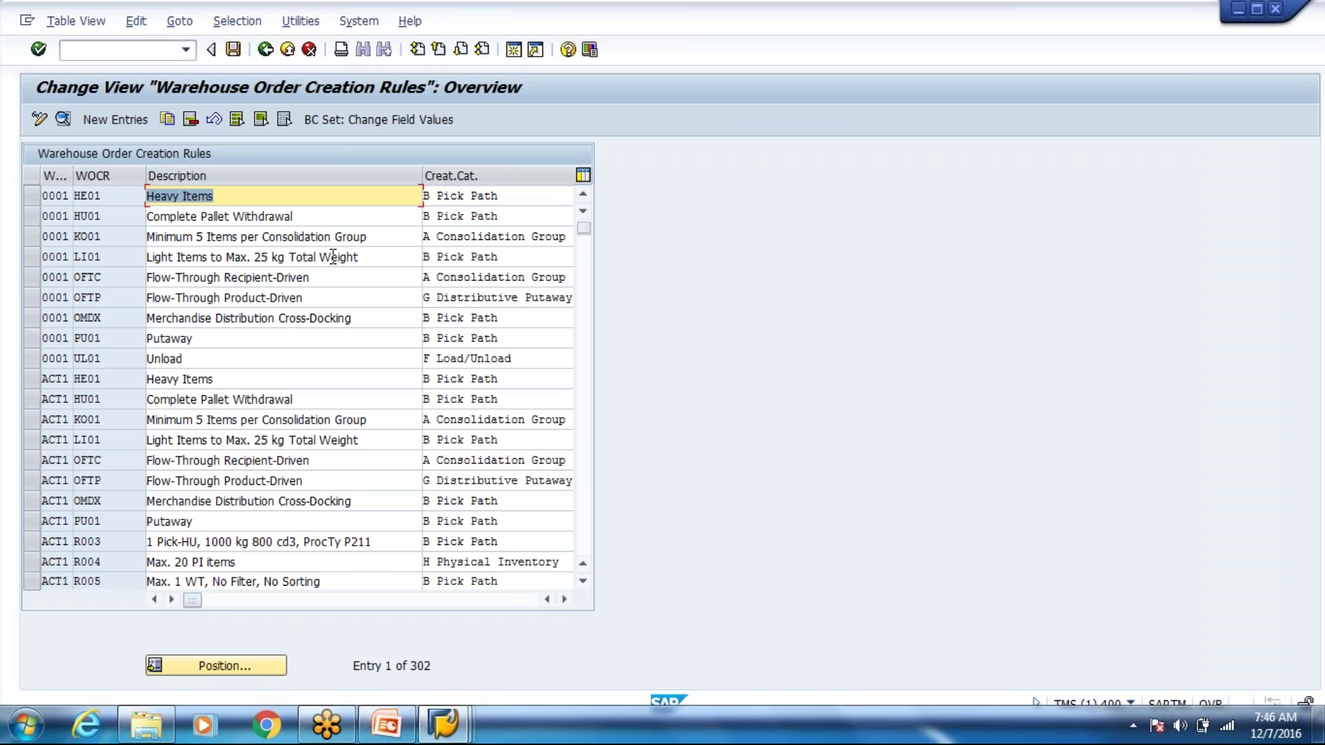
click(266, 50)
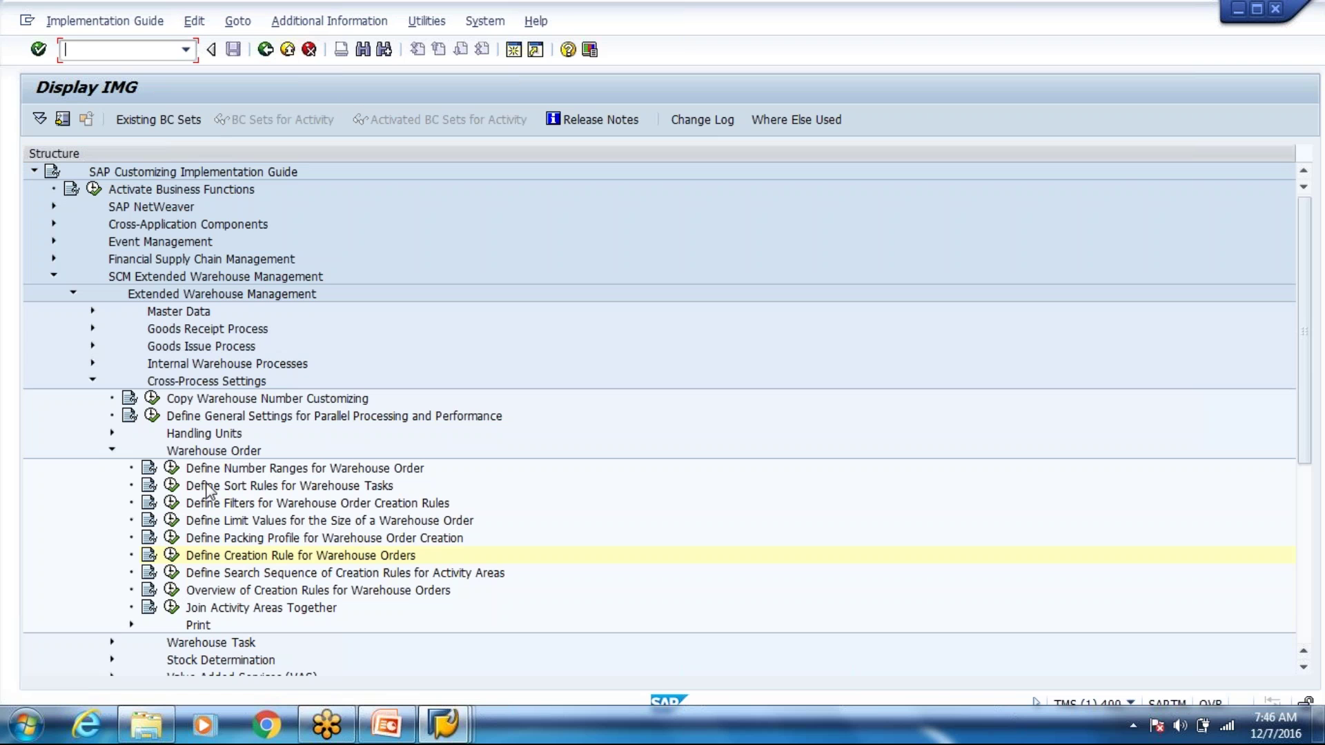
Step: Open the limit values for the size of a warehouse order and position the list at warehouse WH80
click(171, 521)
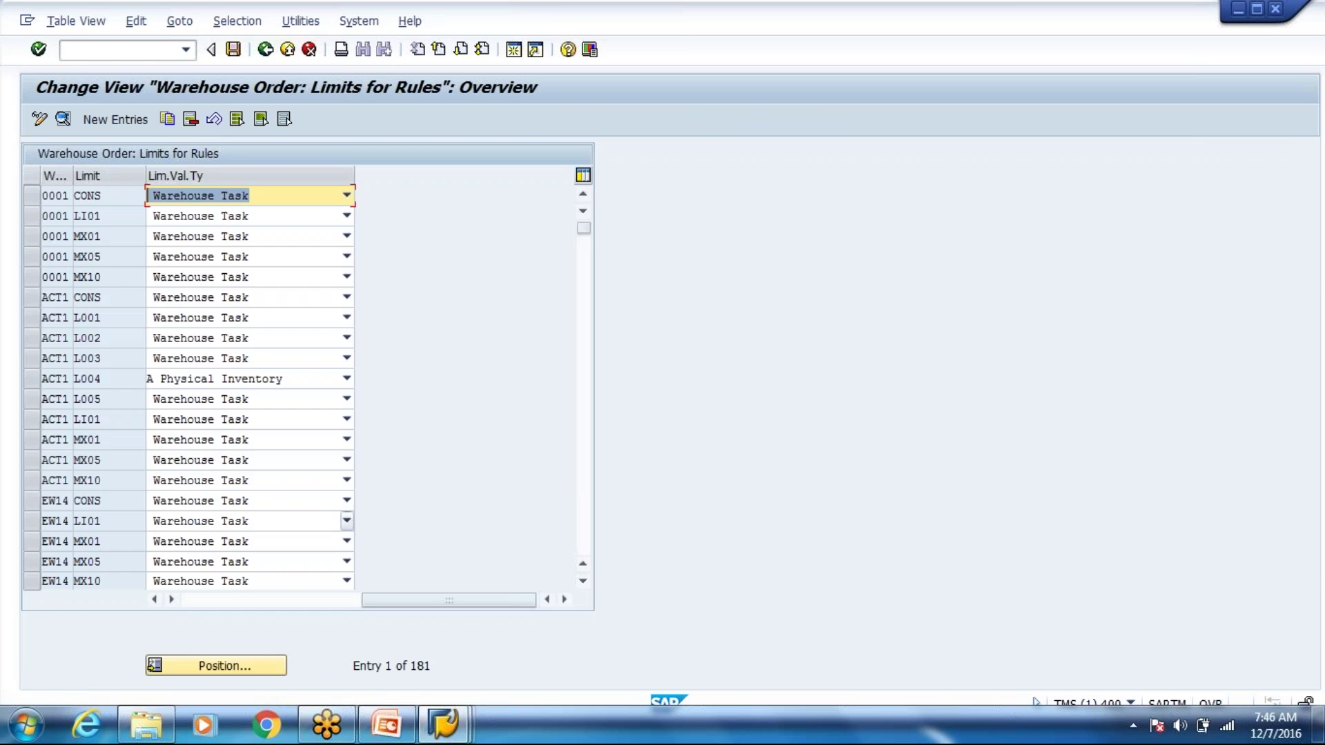
click(221, 664)
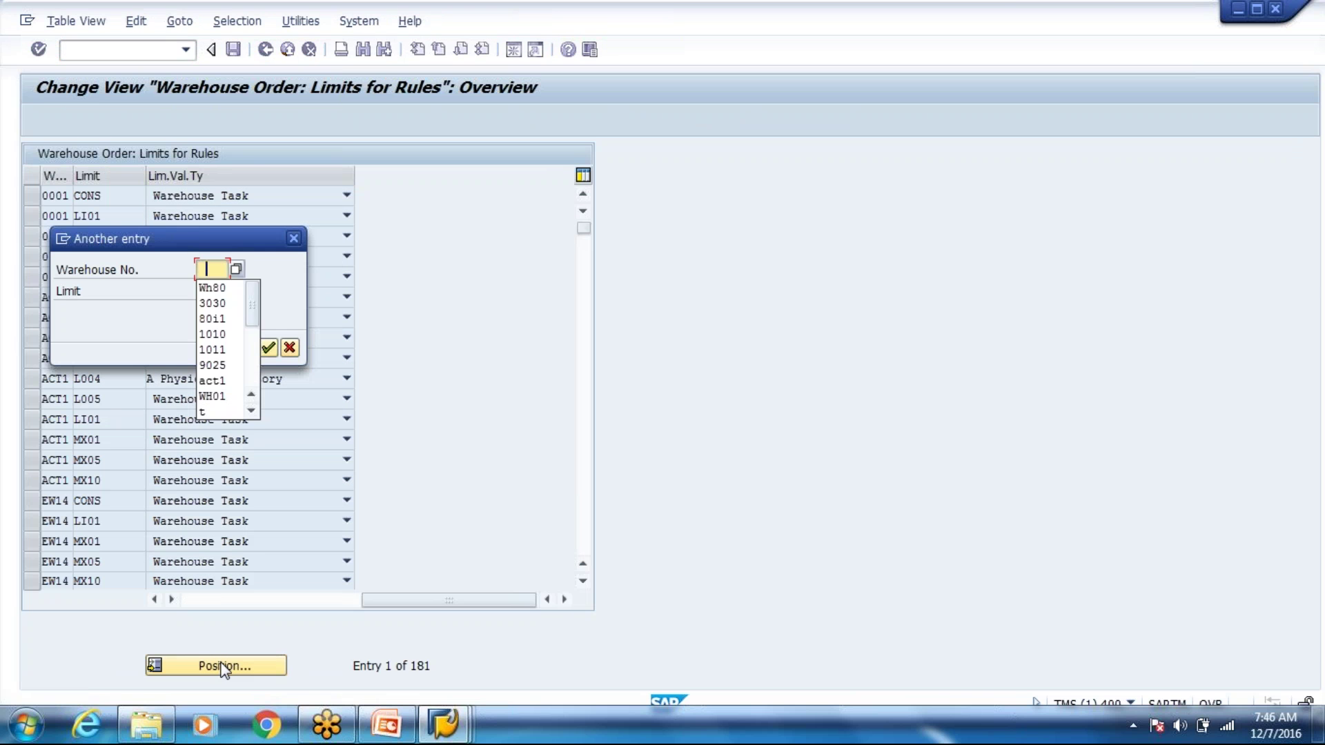
key(Down)
key(Tab)
key(BackSpace)
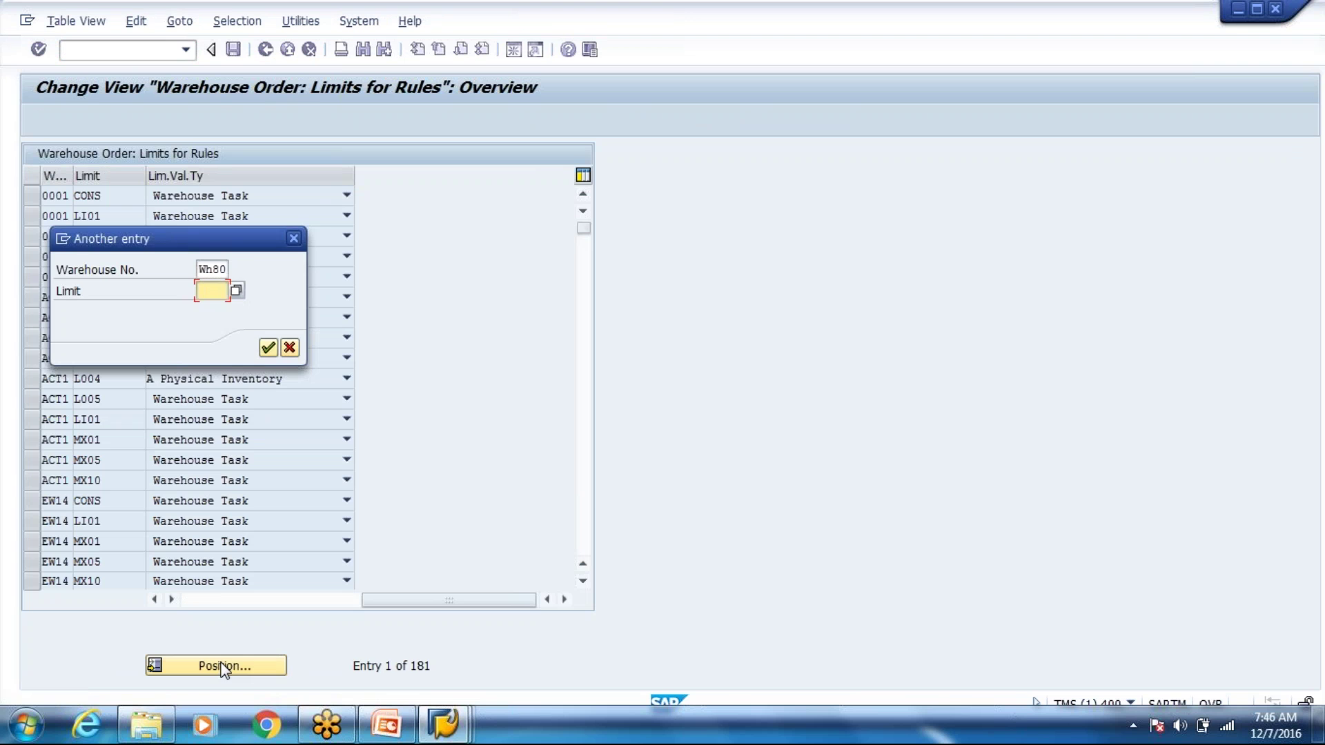
key(Return)
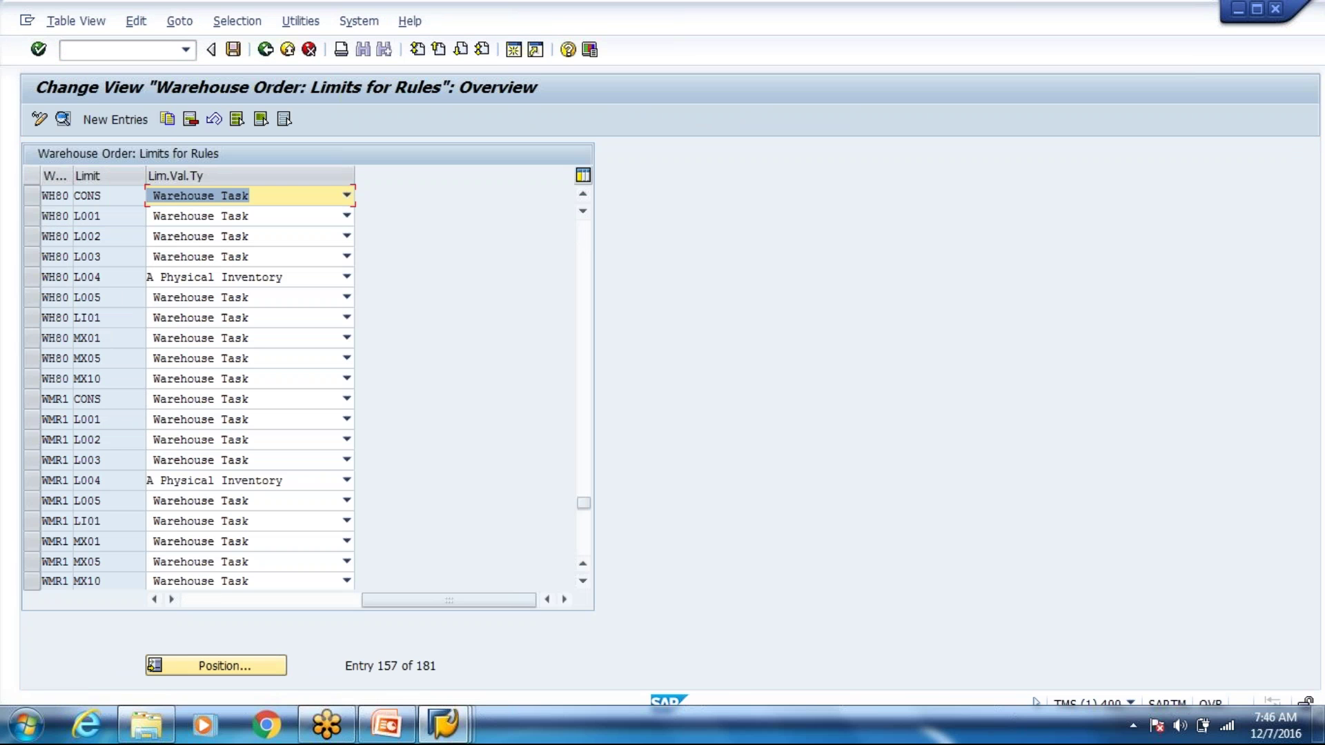
Step: Copy WH80's limit MX05 as MX02 with a maximum of 3 items per warehouse order
click(102, 358)
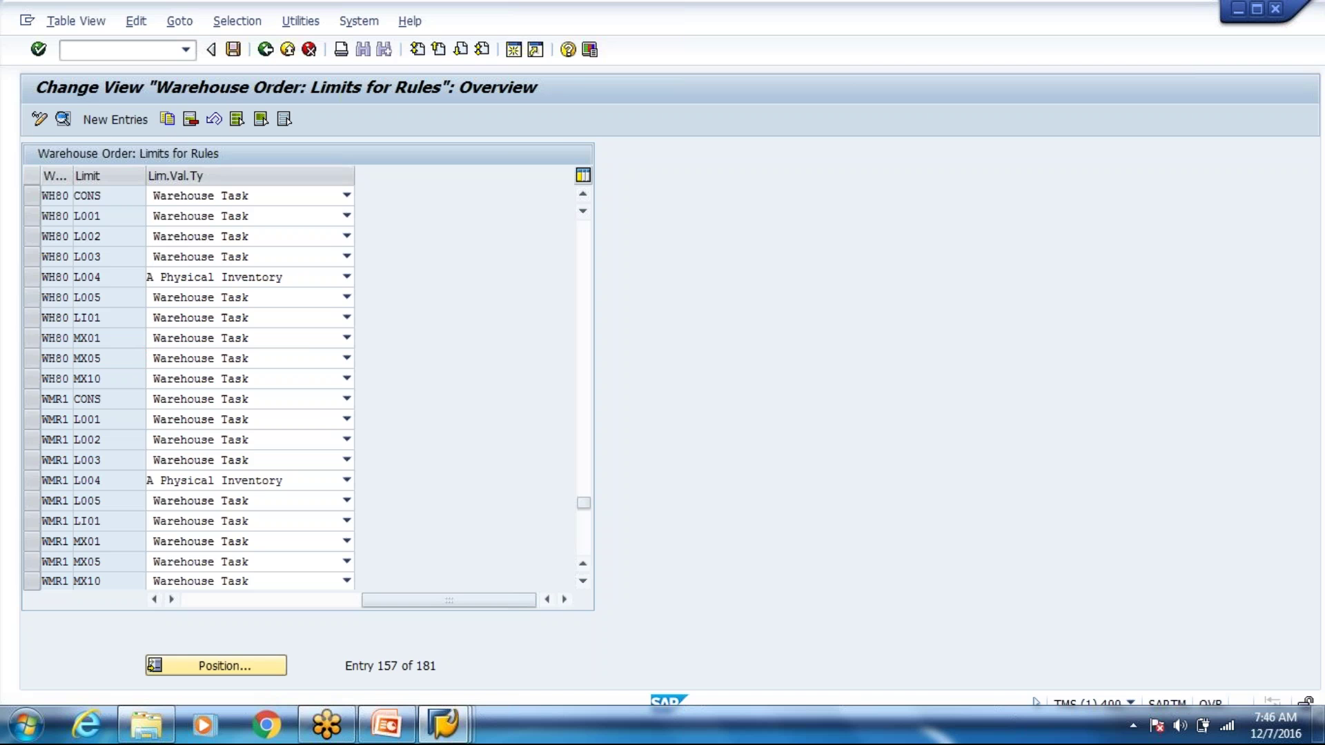
key(F2)
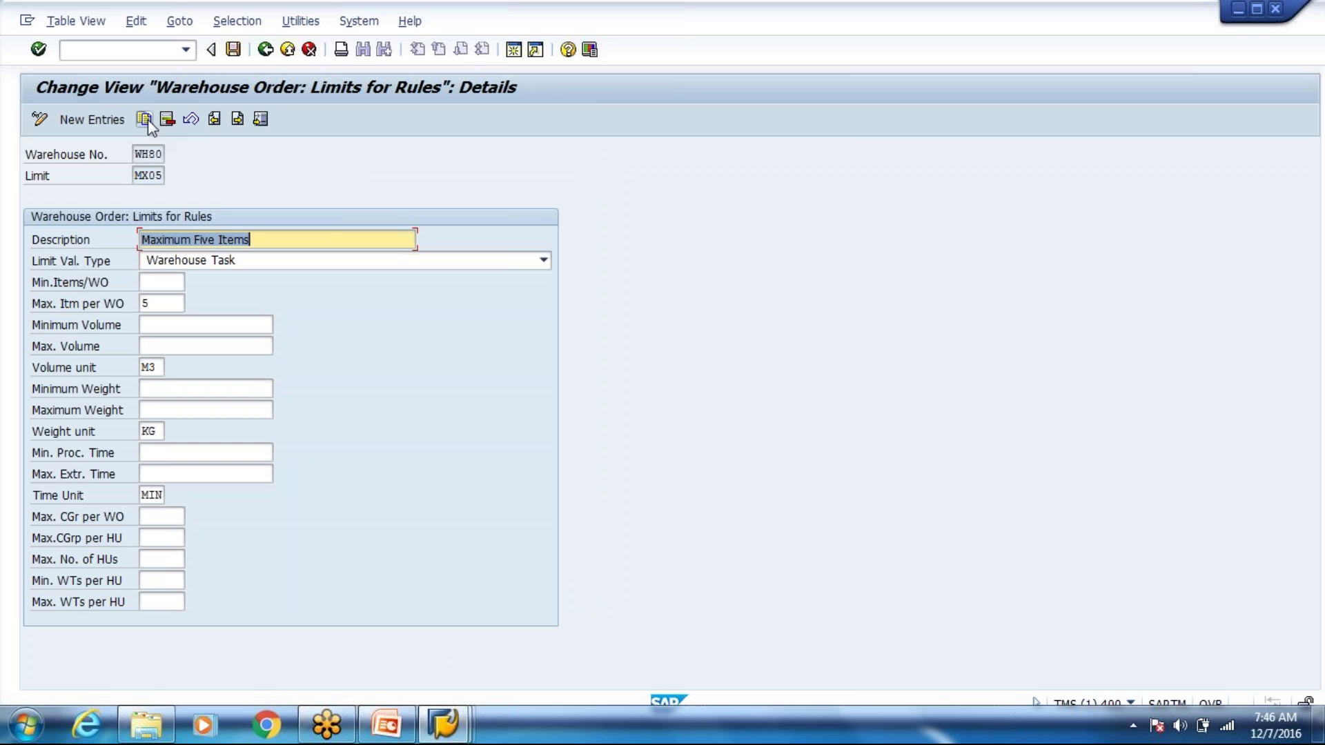
key(F6)
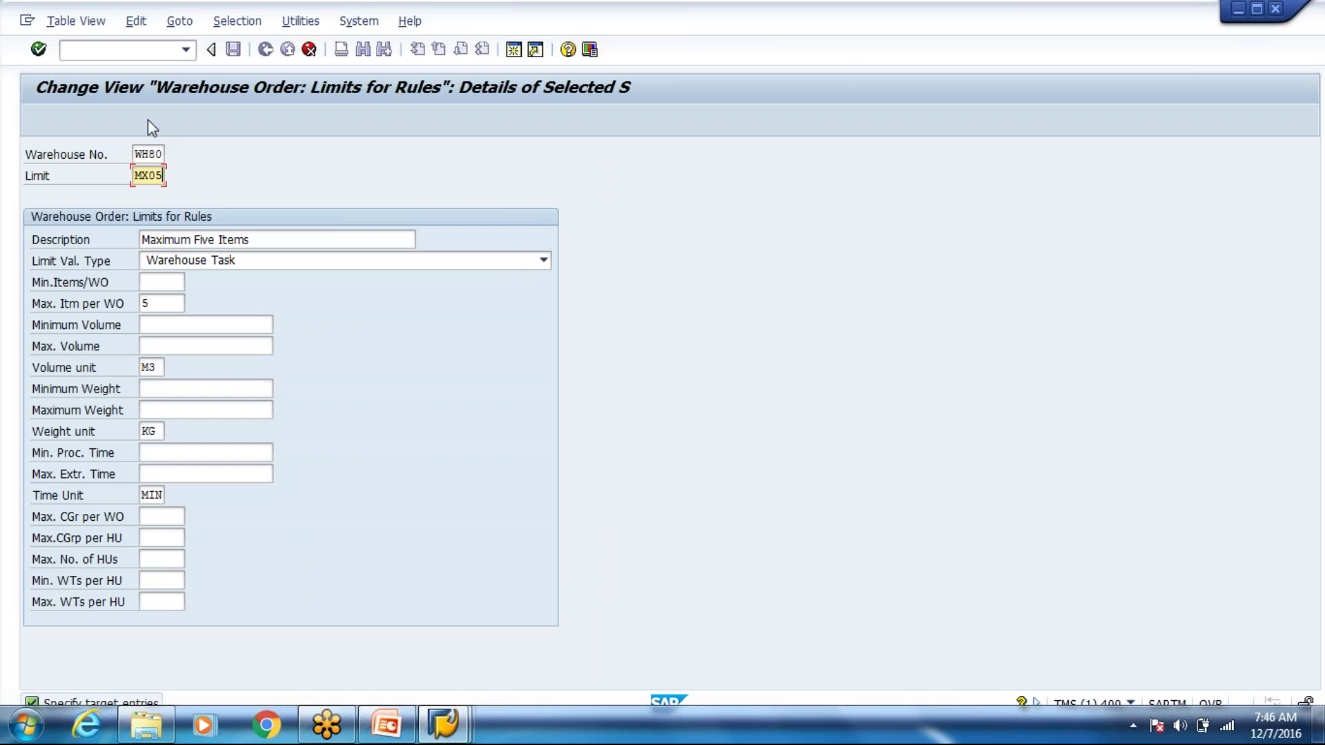
key(BackSpace)
text(2)
key(Tab)
key(Tab)
key(Tab)
key(Tab)
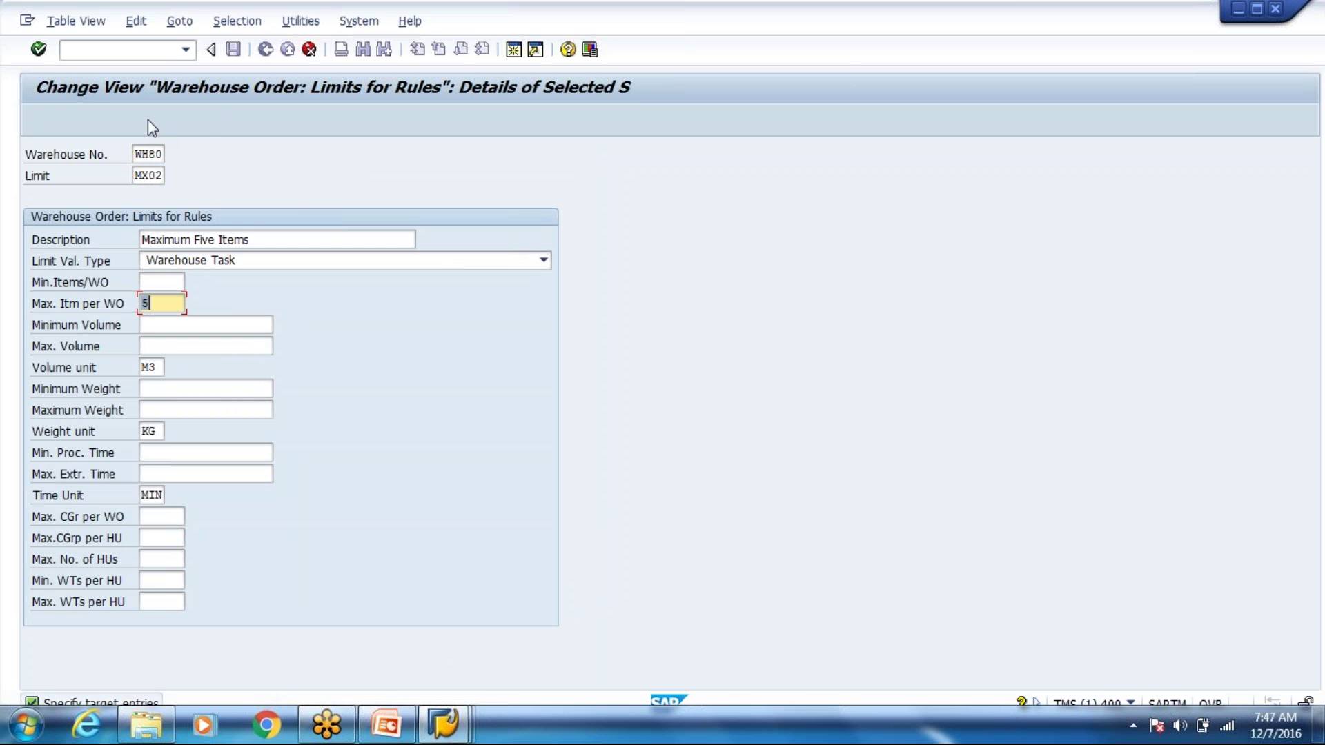
text(2)
key(BackSpace)
text(3)
key(Return)
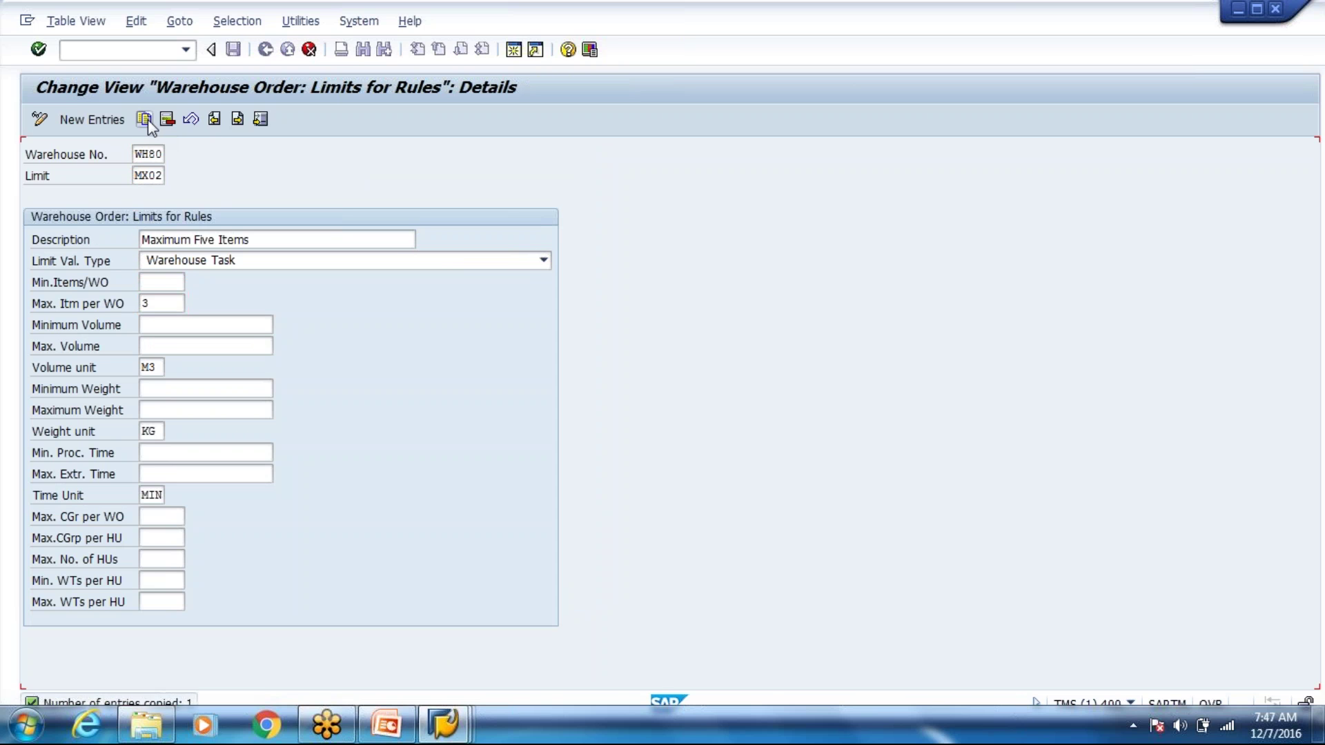
Step: Return to the limits overview and delete WH80's limit MX02
click(313, 56)
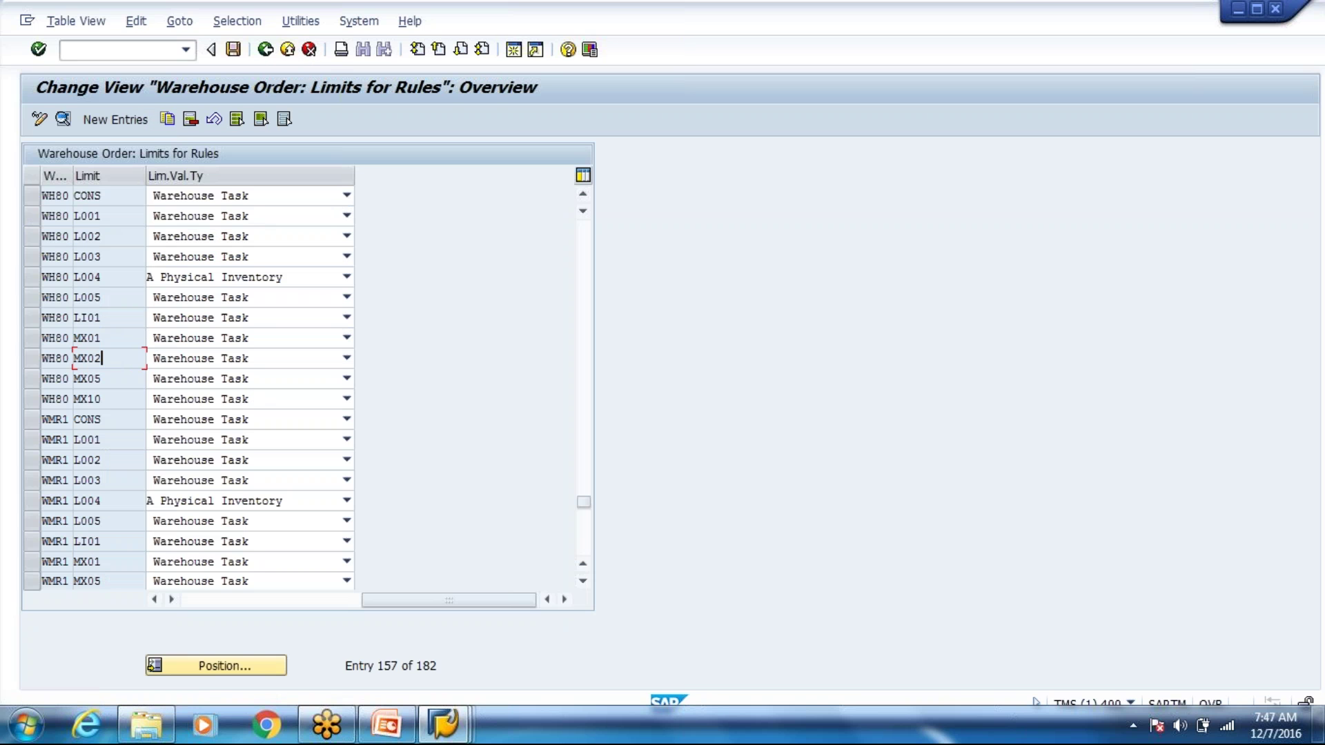
click(40, 360)
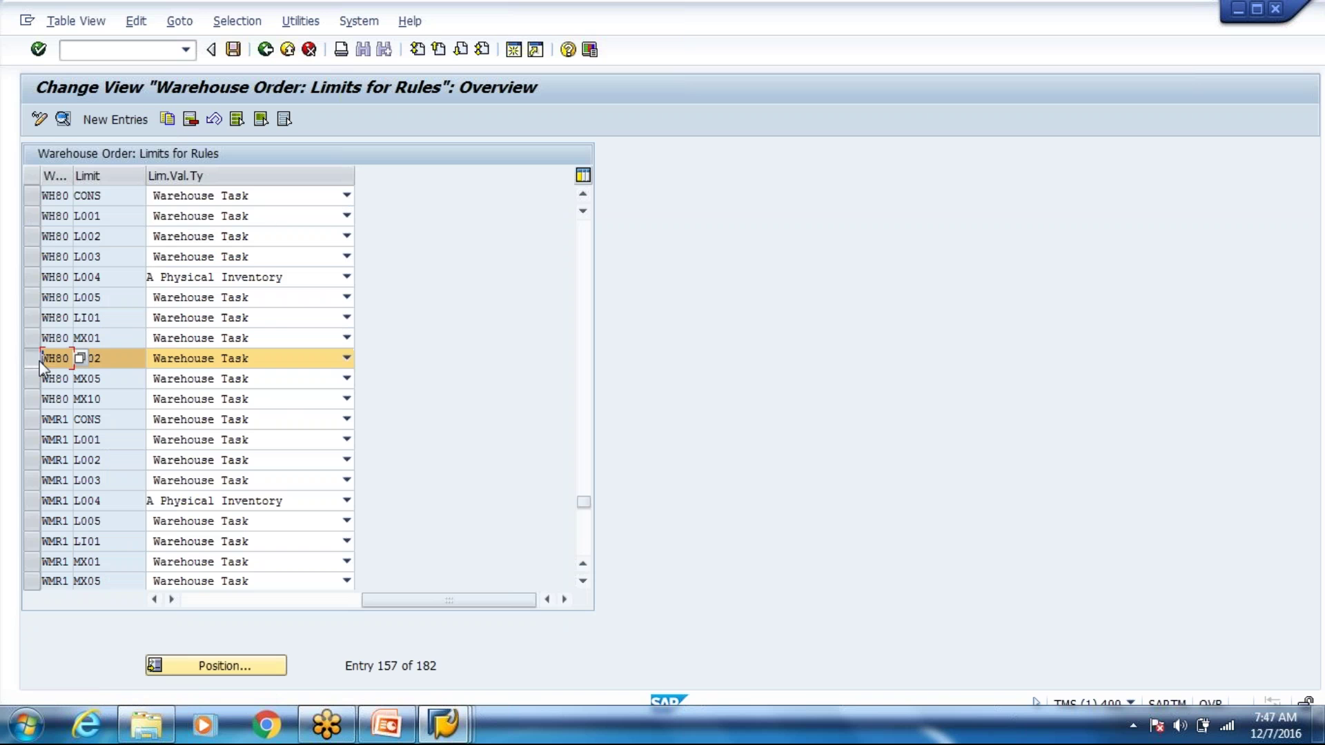
click(191, 118)
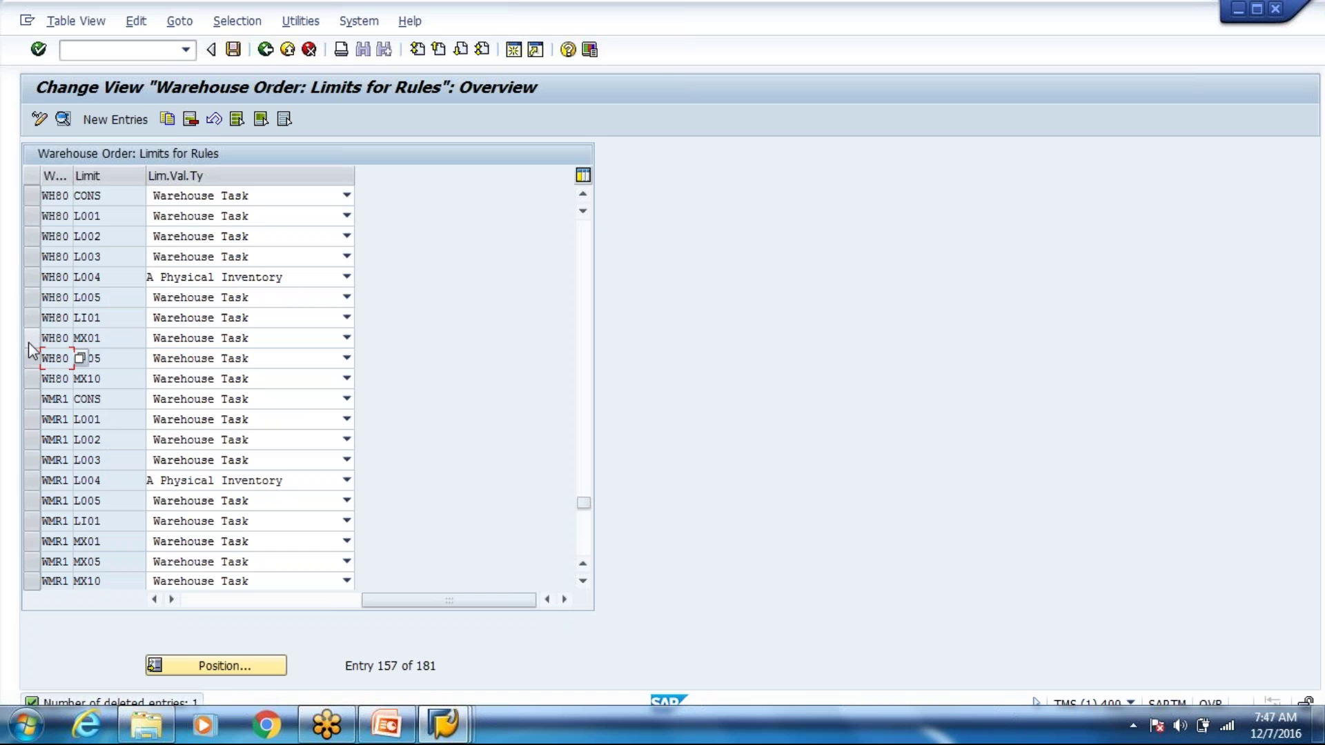
Step: Copy WH80's limit MX01 as MX03, set the maximum items per warehouse order to 3, and save it
click(29, 341)
click(170, 122)
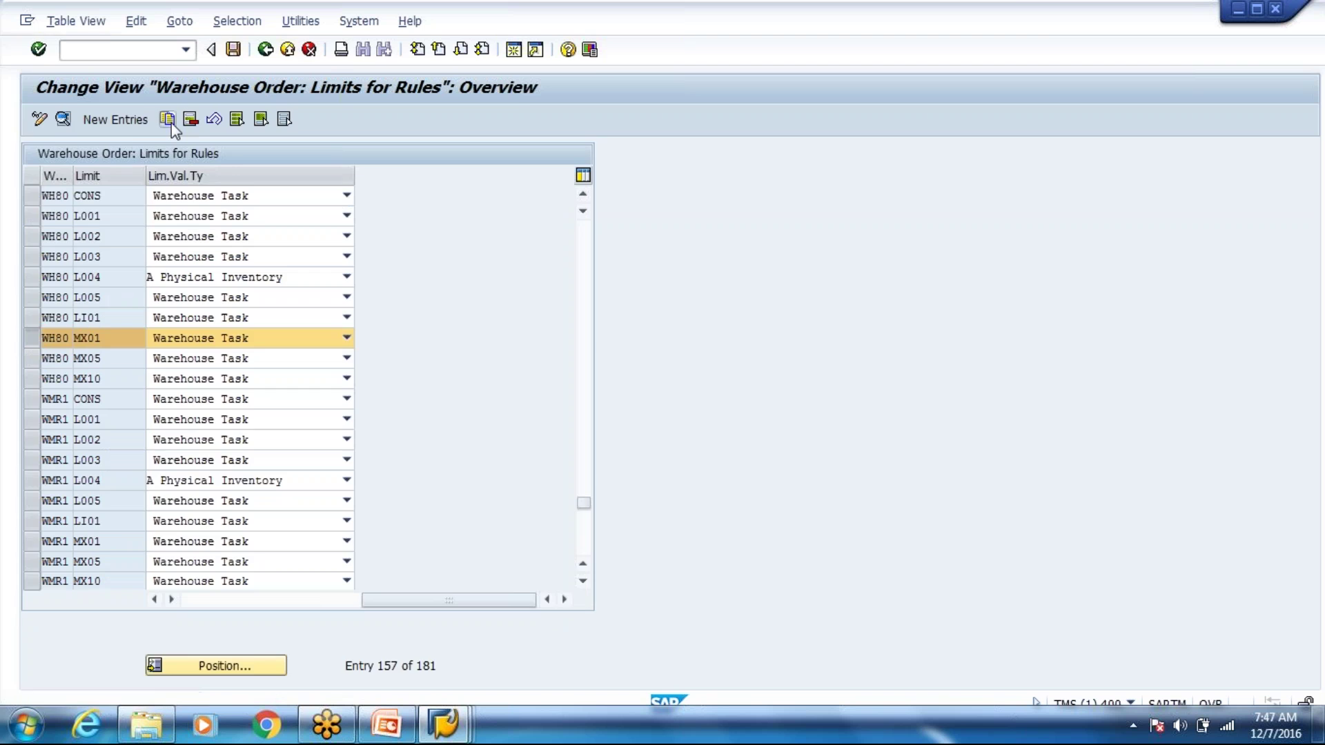
key(BackSpace)
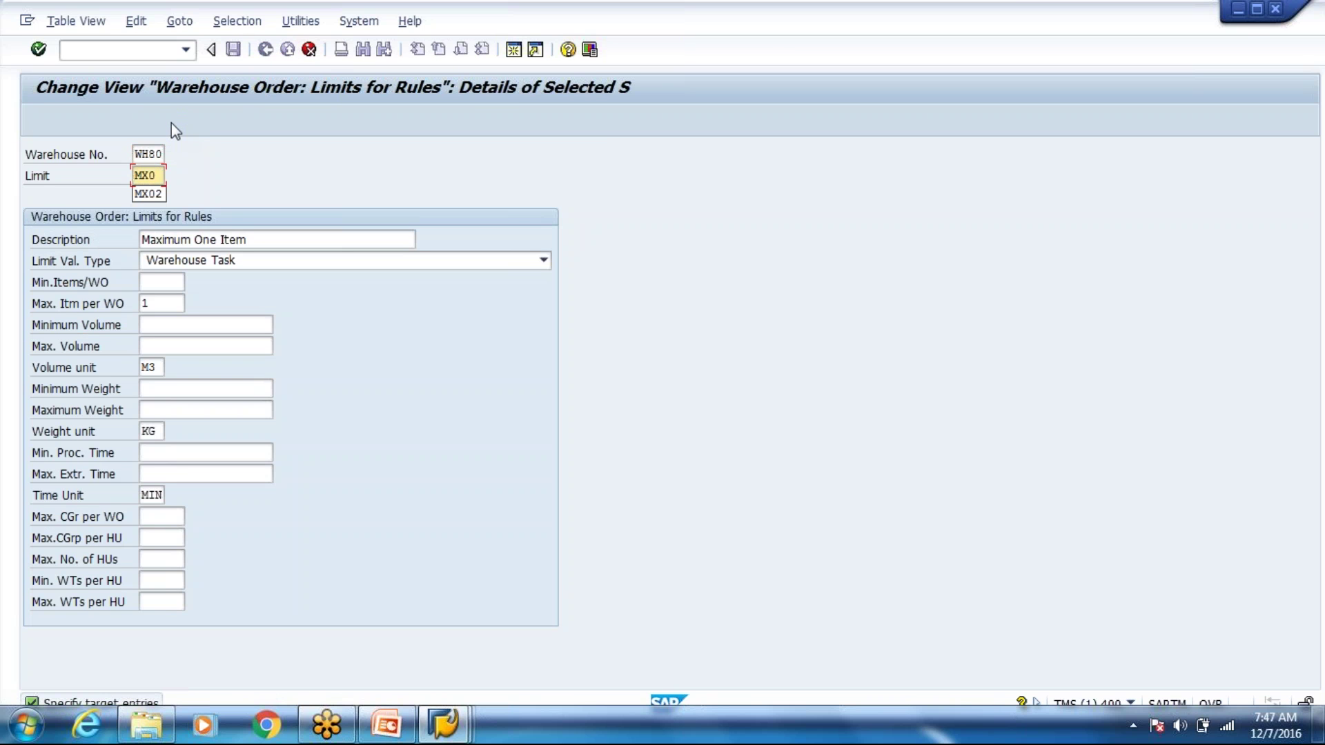
text(3)
key(Tab)
key(Tab)
key(Tab)
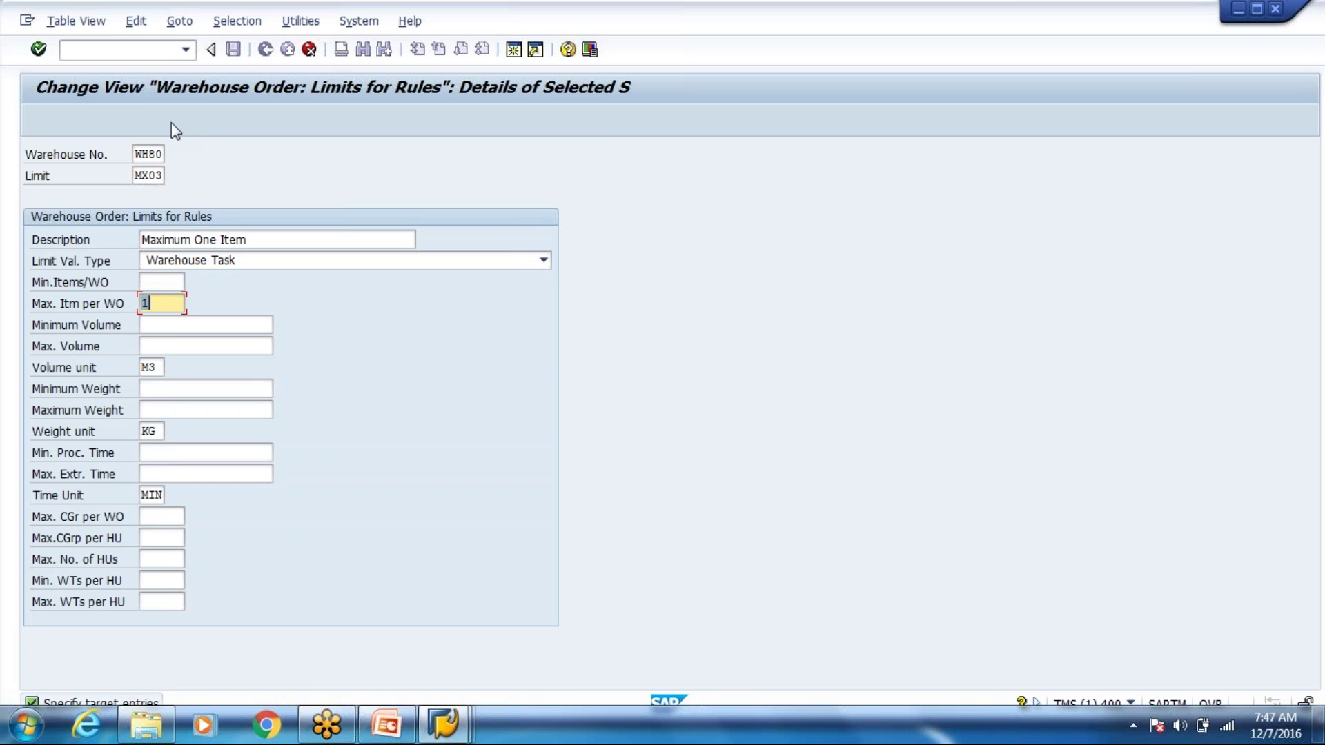
text(3)
key(Return)
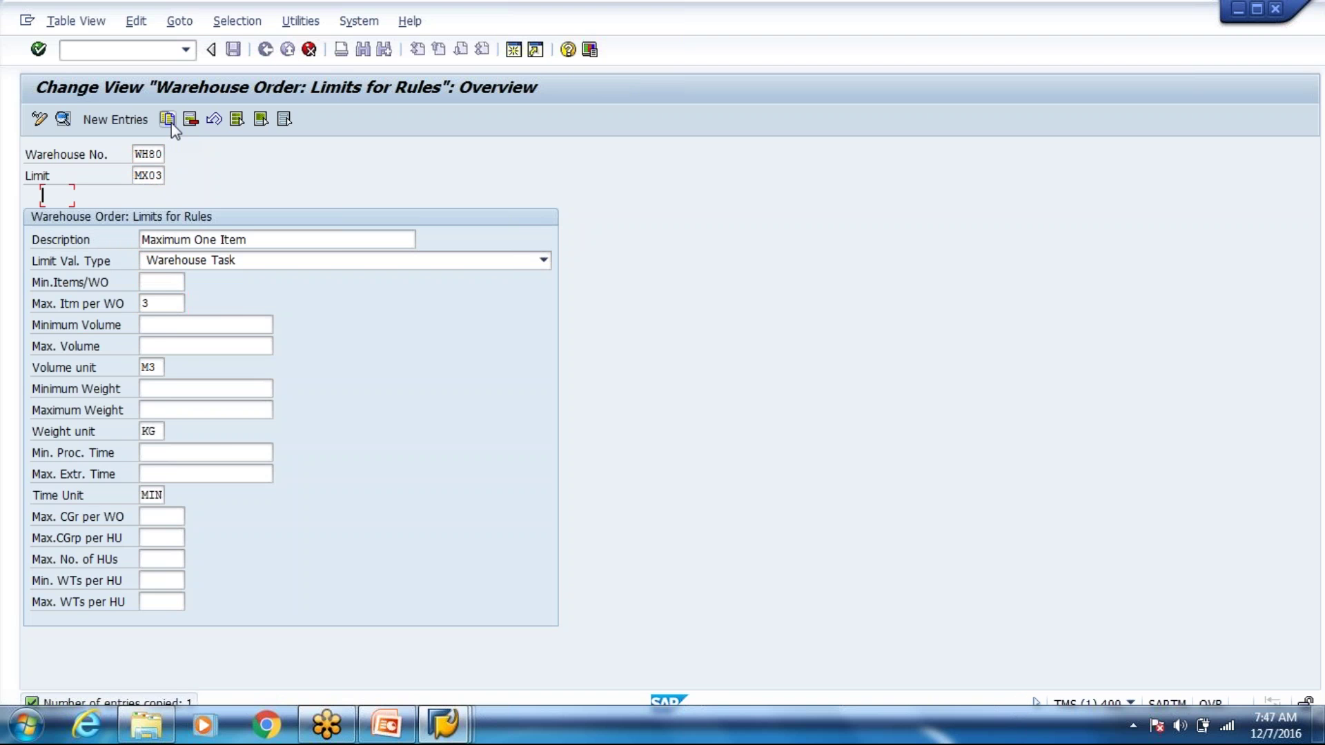
key(ctrl+s)
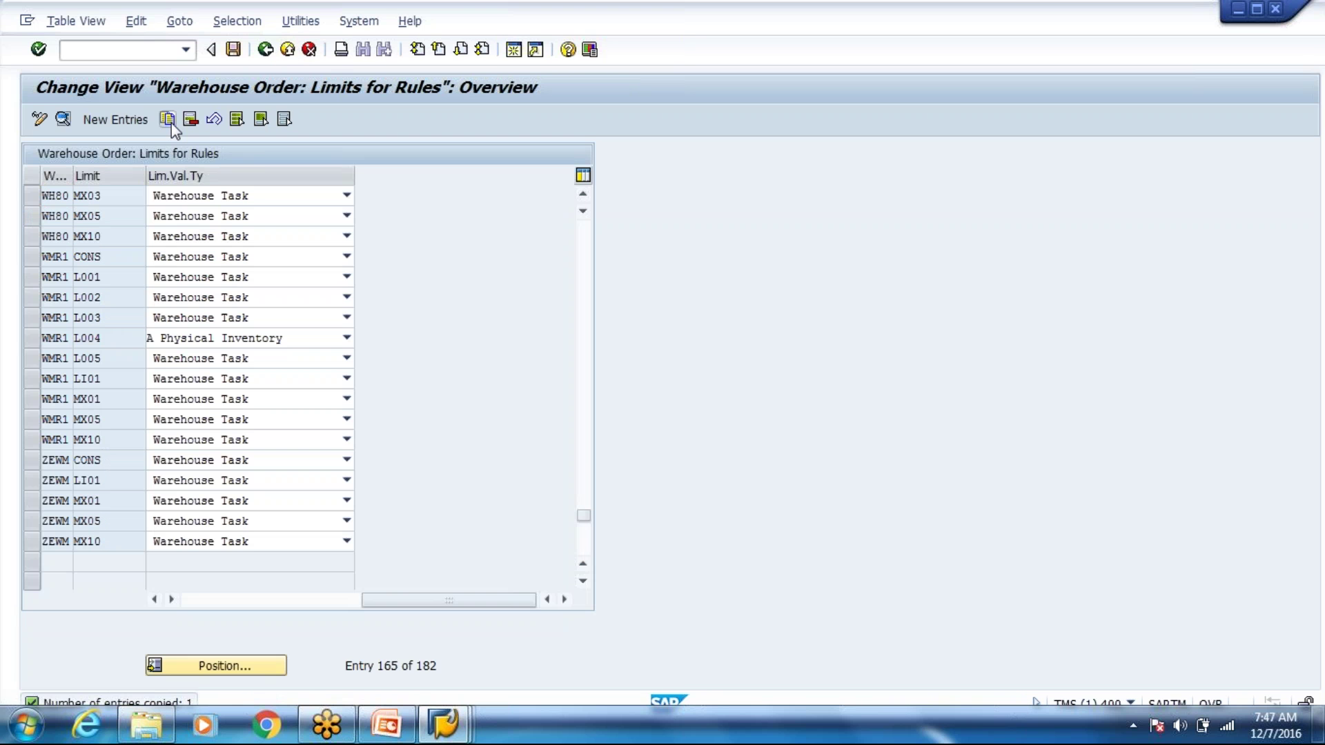
key(Return)
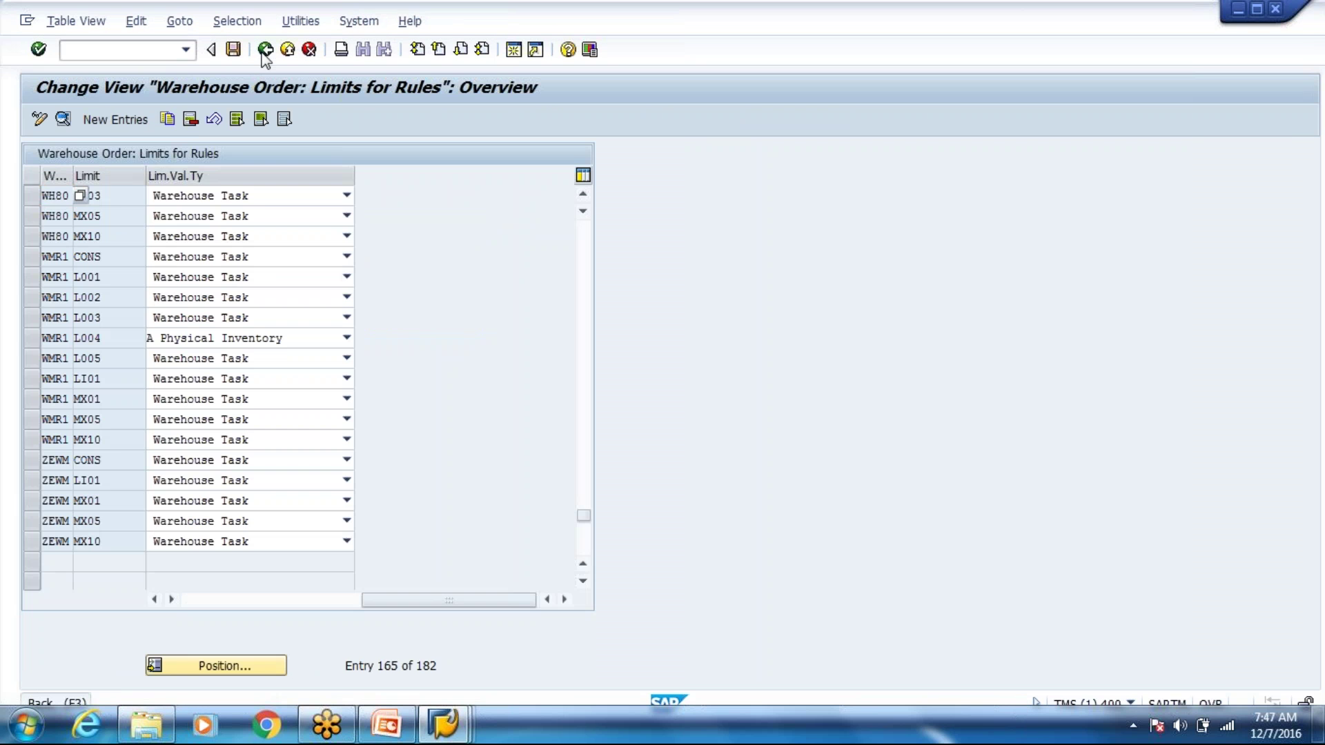
Step: Open the definition of warehouse order creation rules and display the details of rule WOCR for warehouse WH80
click(265, 50)
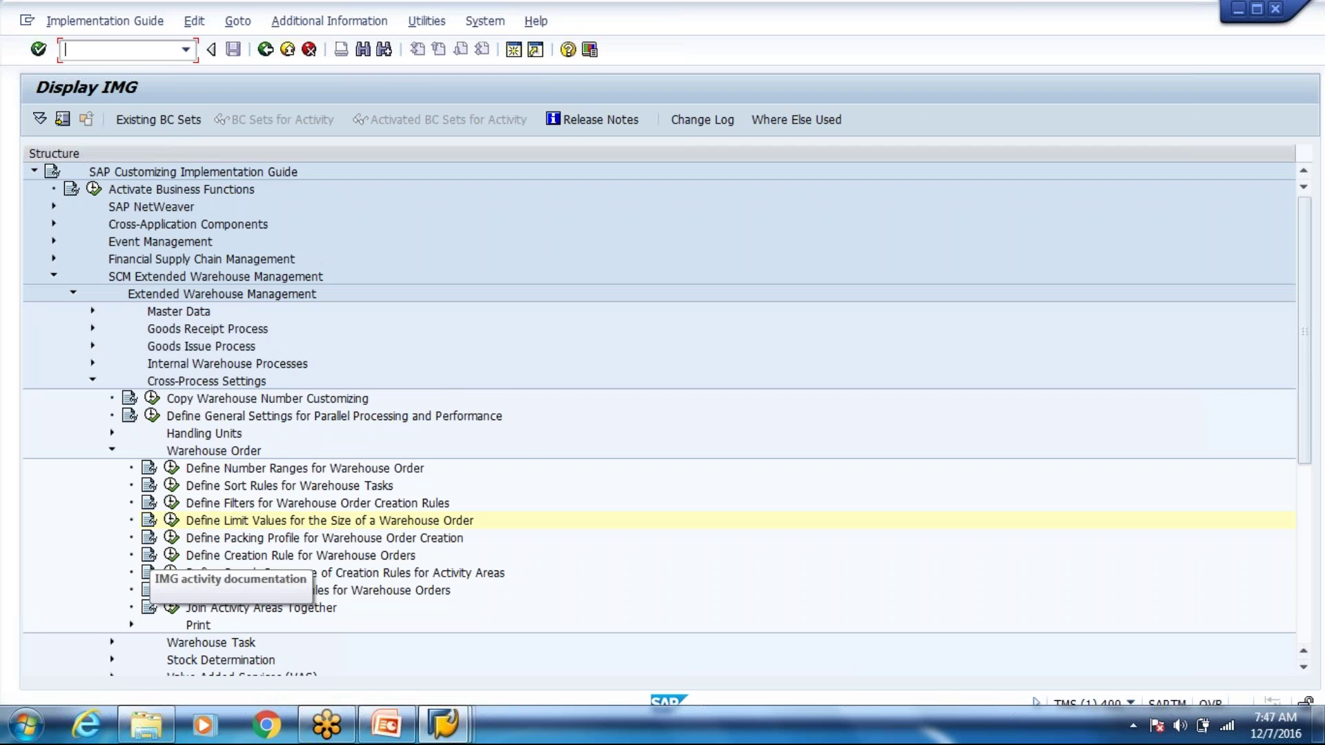
click(171, 556)
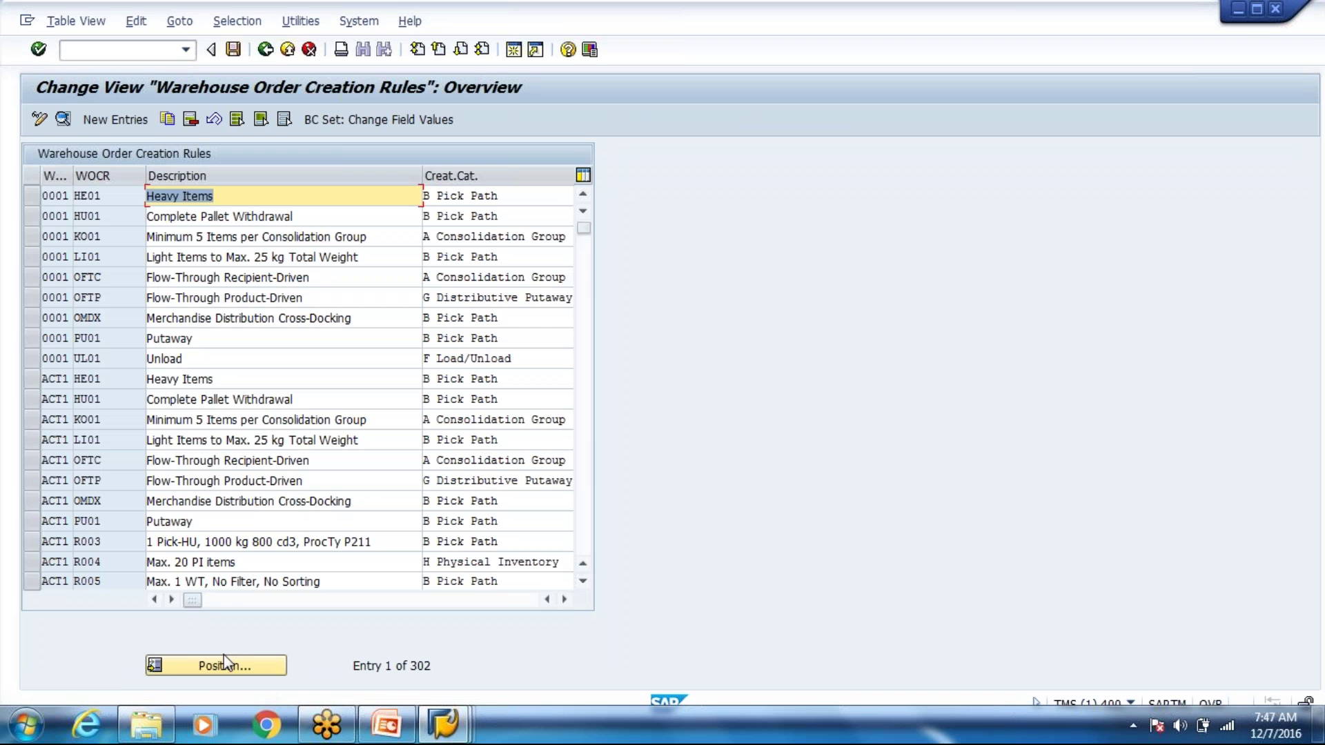
click(214, 676)
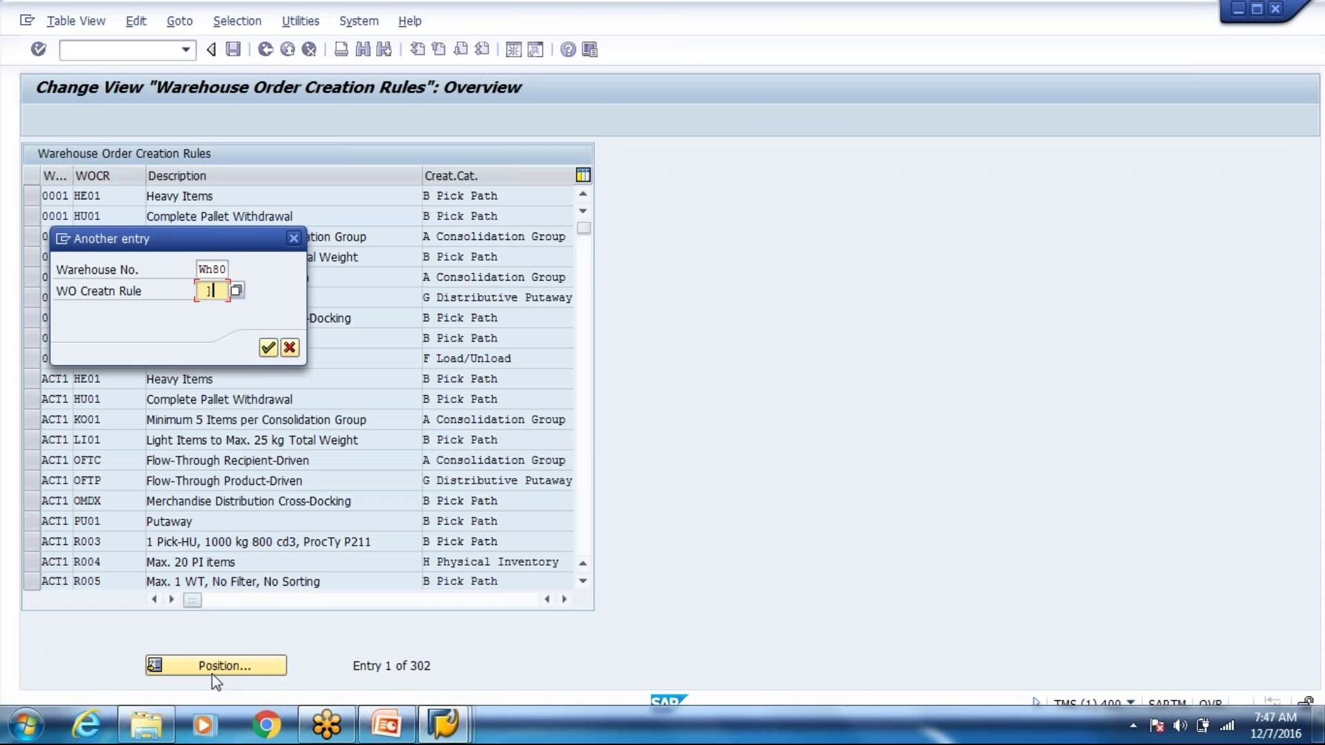
text(WOCR)
key(Return)
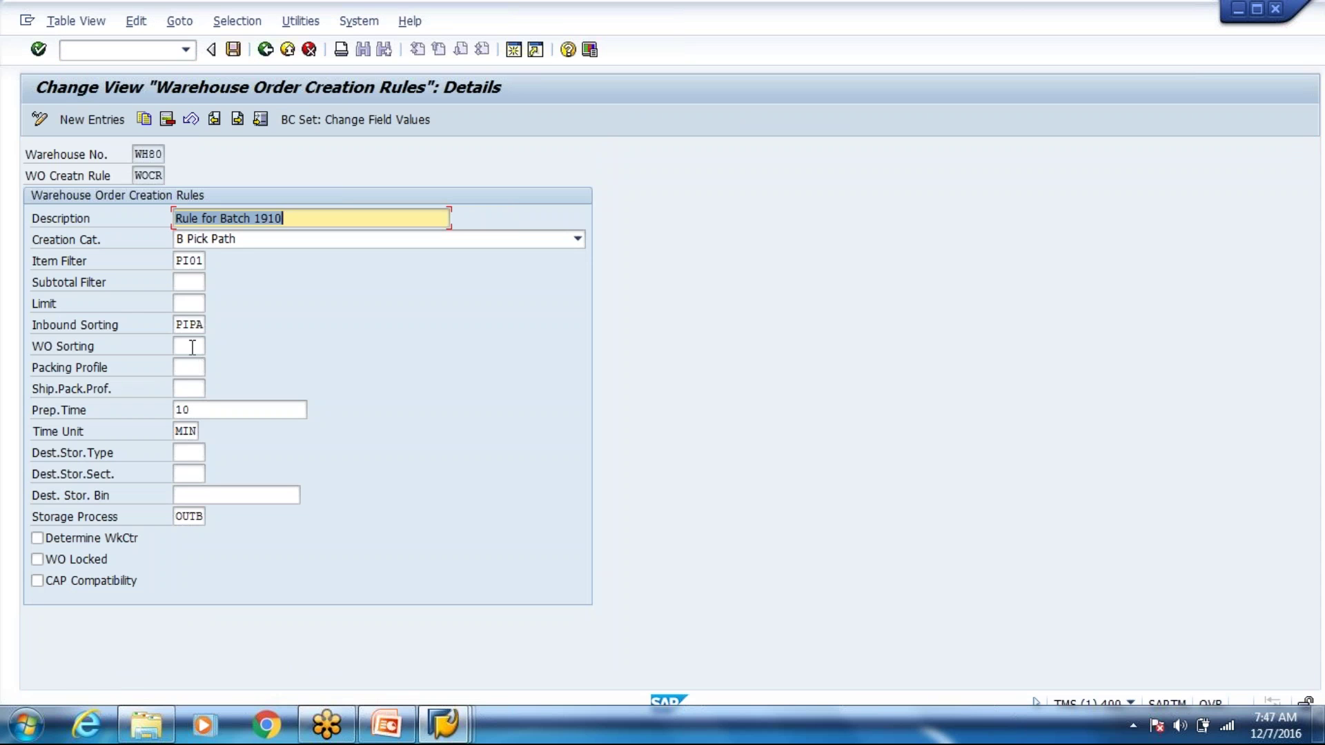
Step: Assign limit MX03 to creation rule WOCR, save it, and return to the implementation guide
click(196, 302)
text(MX03)
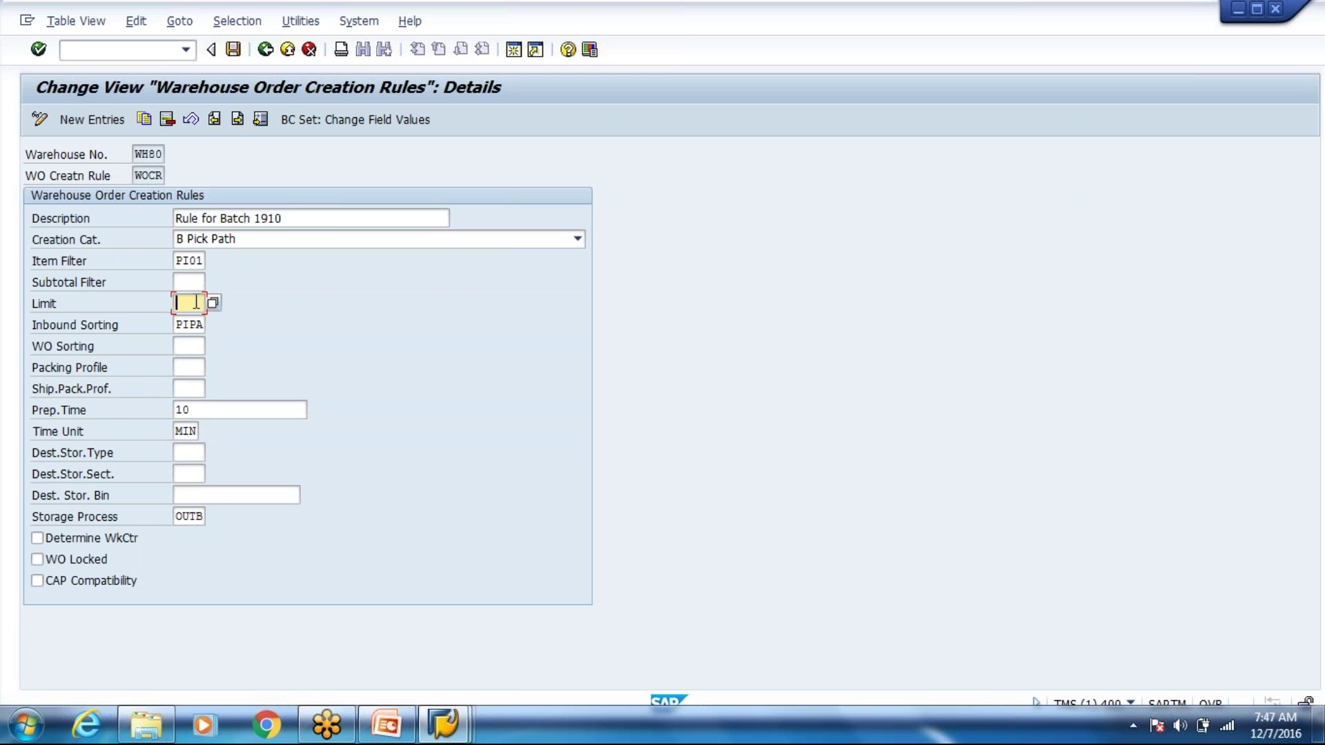
key(Return)
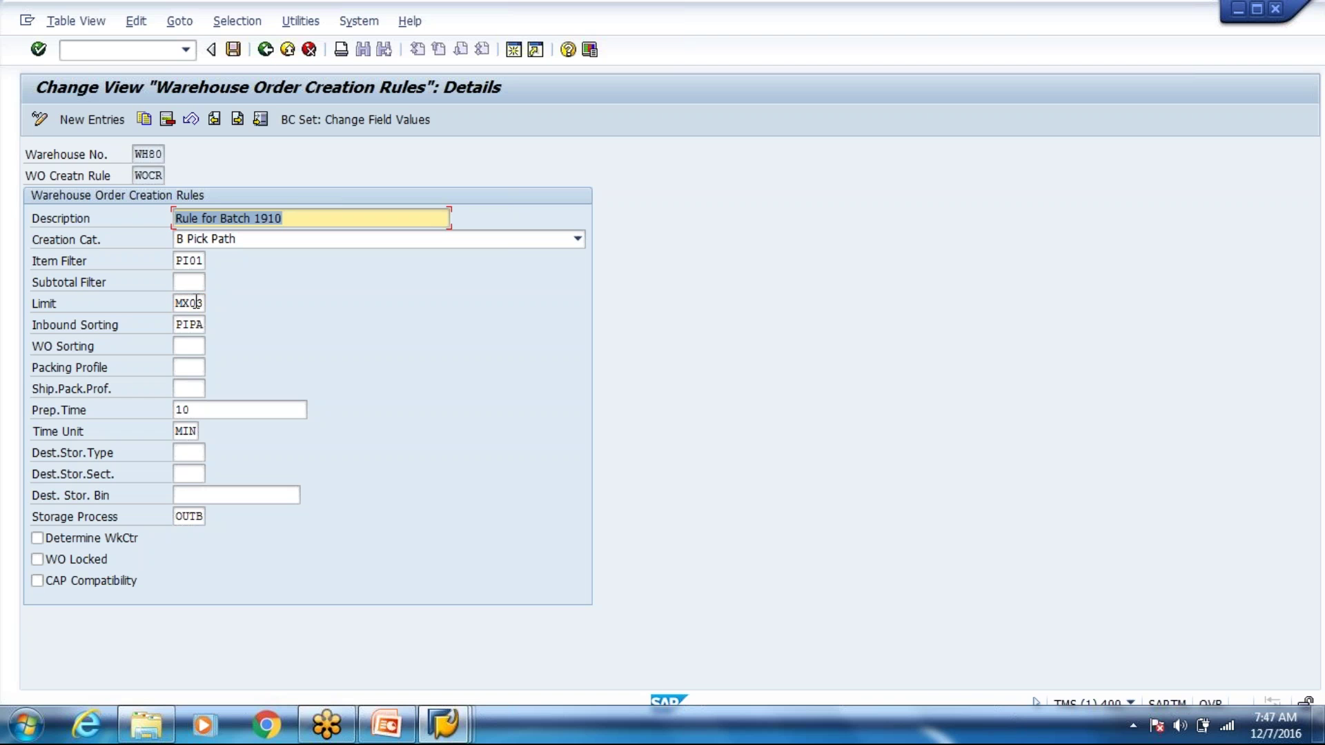
key(ctrl+s)
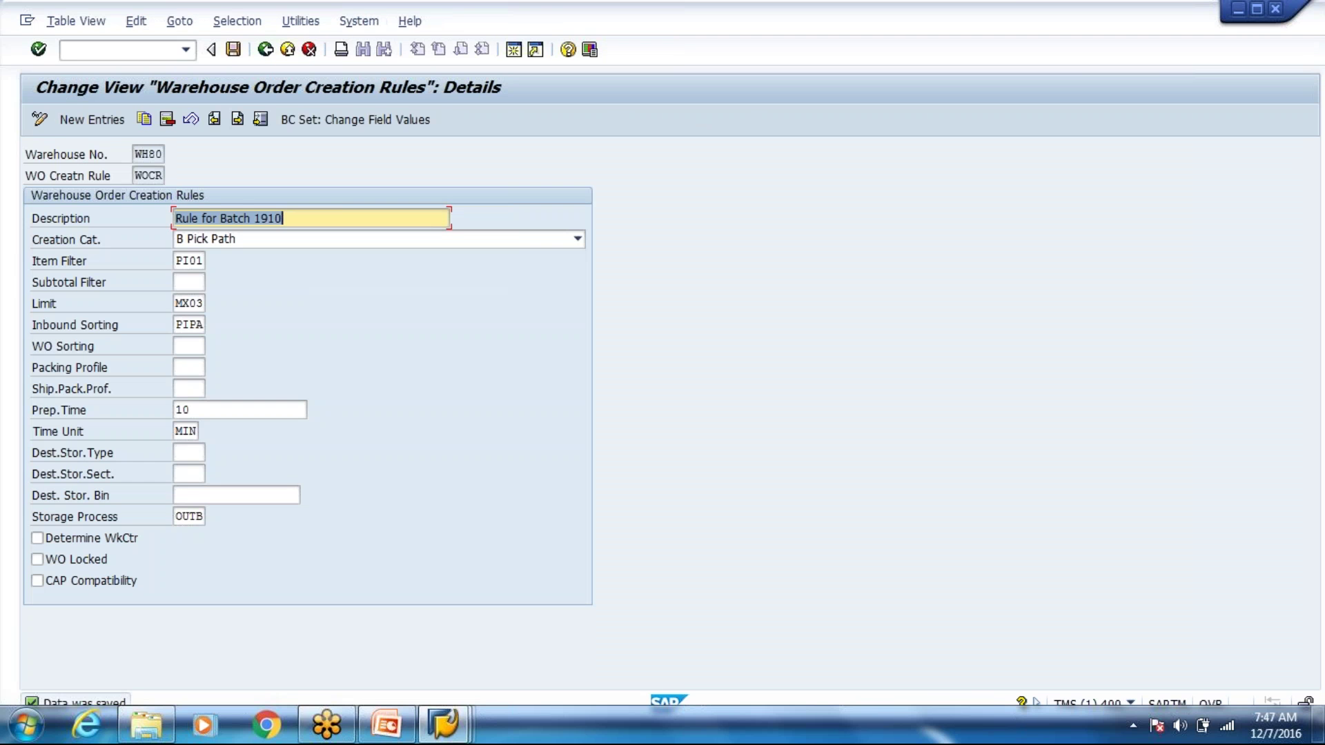
click(265, 50)
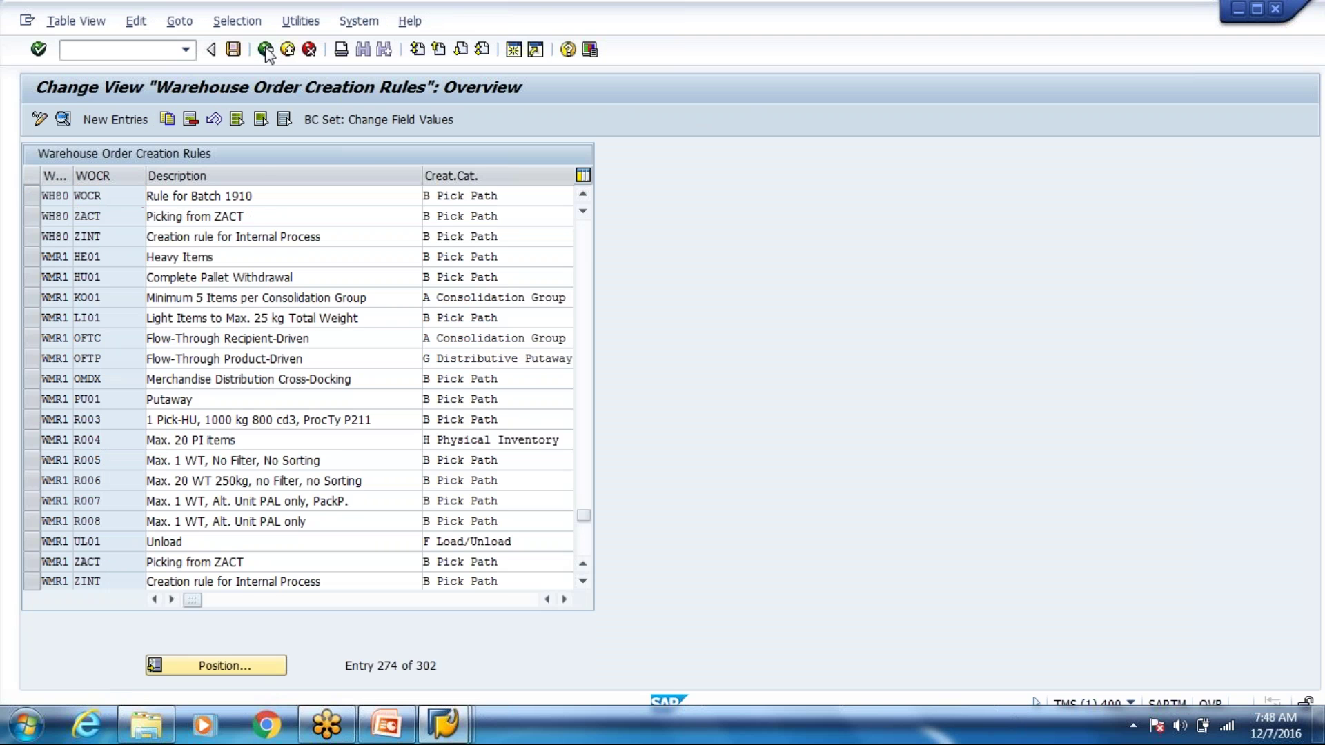
click(265, 50)
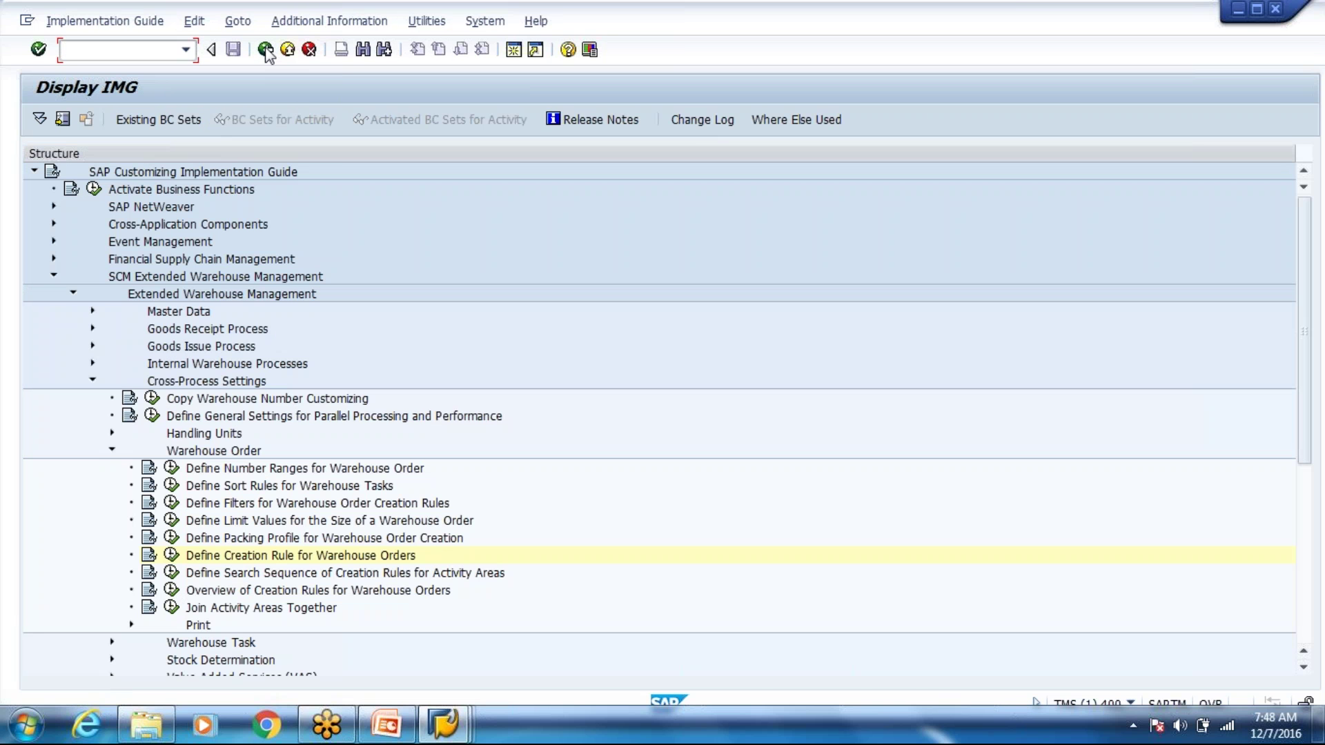
Step: Switch to wave management, clear the pump wave's release method in its header data, and try to release the wave
click(265, 50)
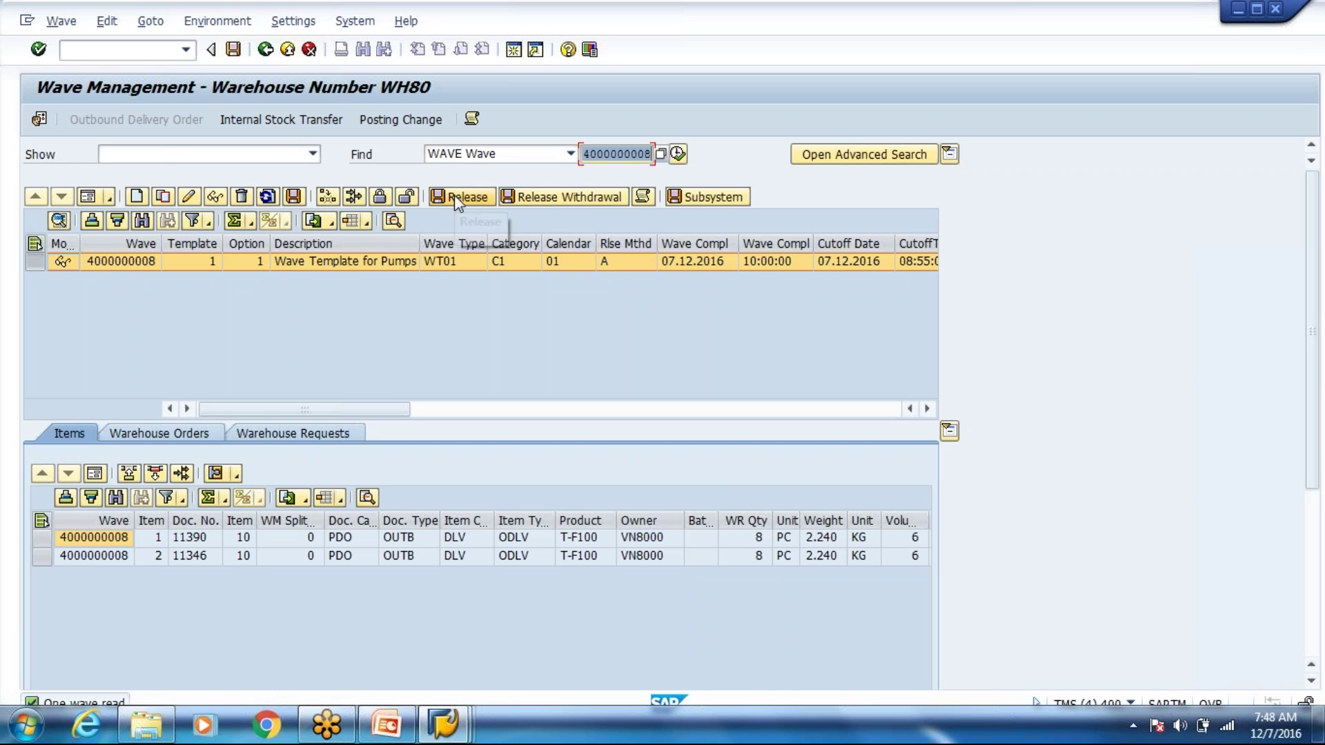
click(94, 201)
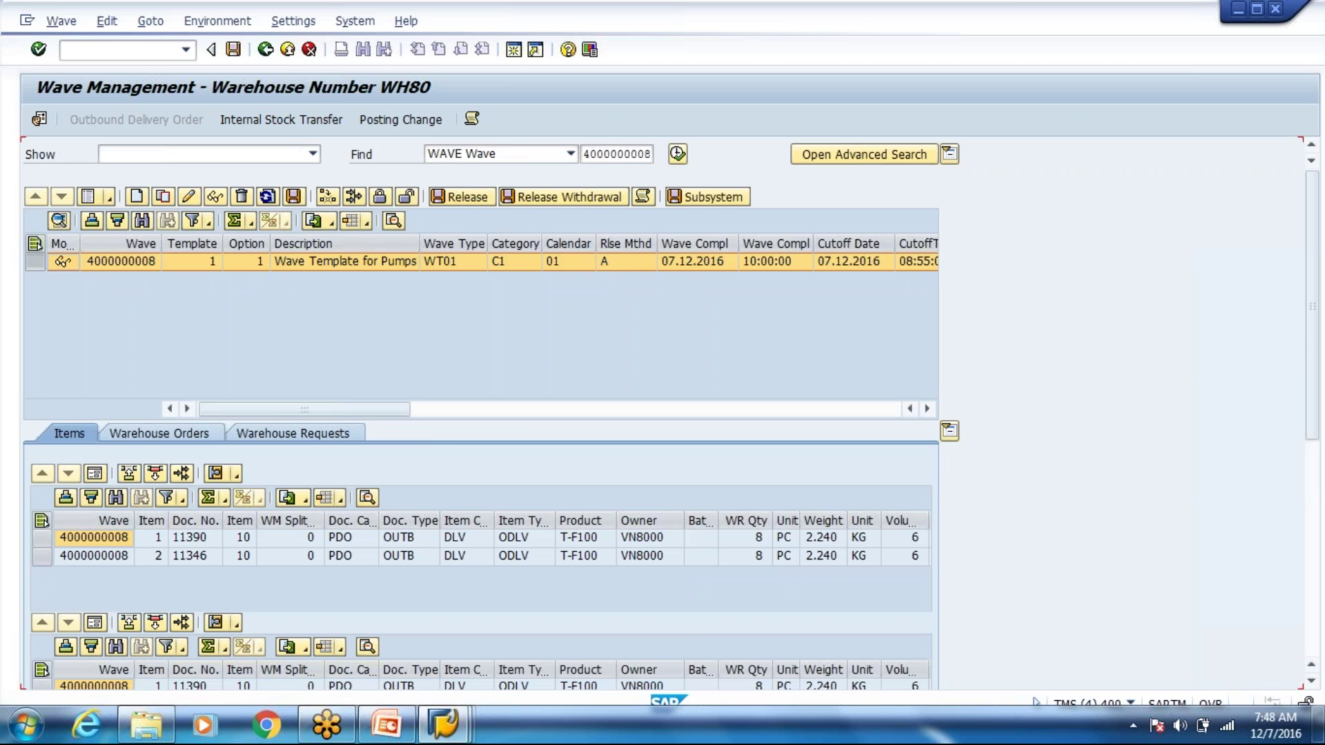
click(87, 197)
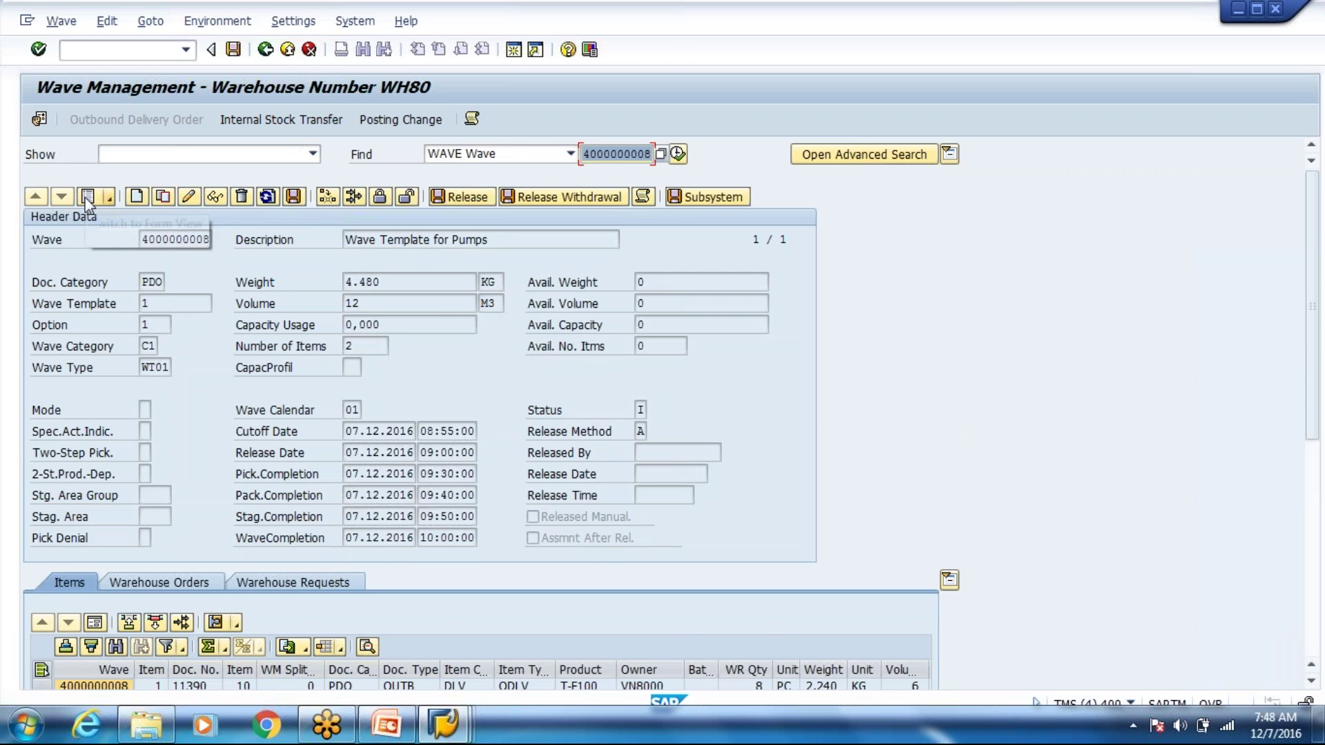
click(88, 198)
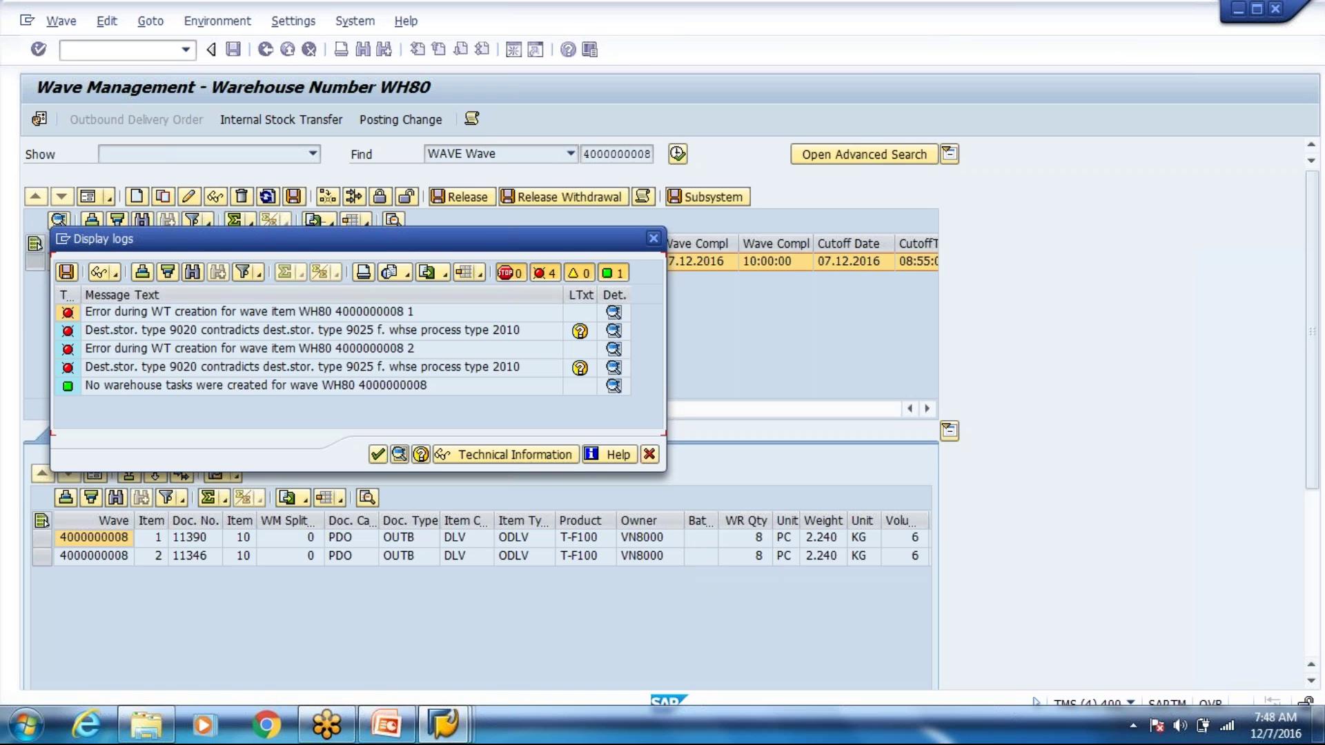
click(649, 455)
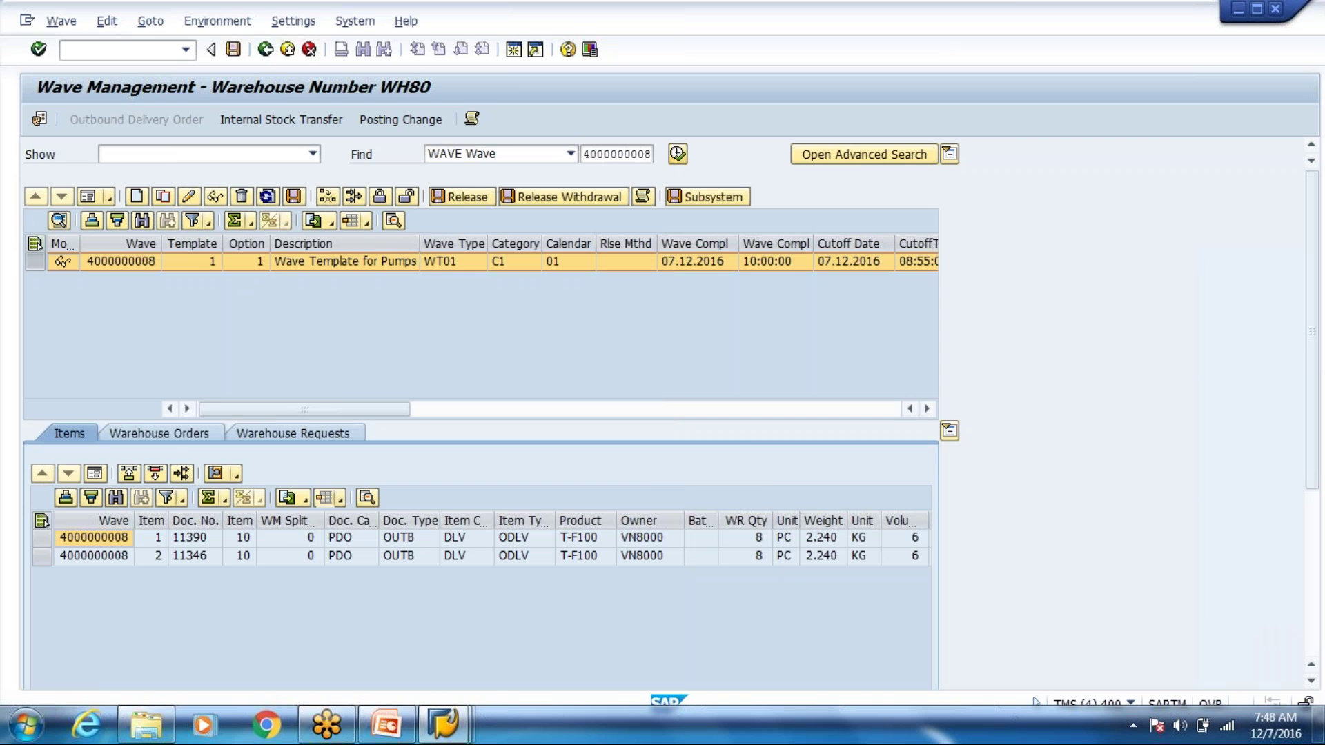
Step: Return to the warehouse order creation rules and look up rule WOCR for warehouse WH80
key(alt+Tab)
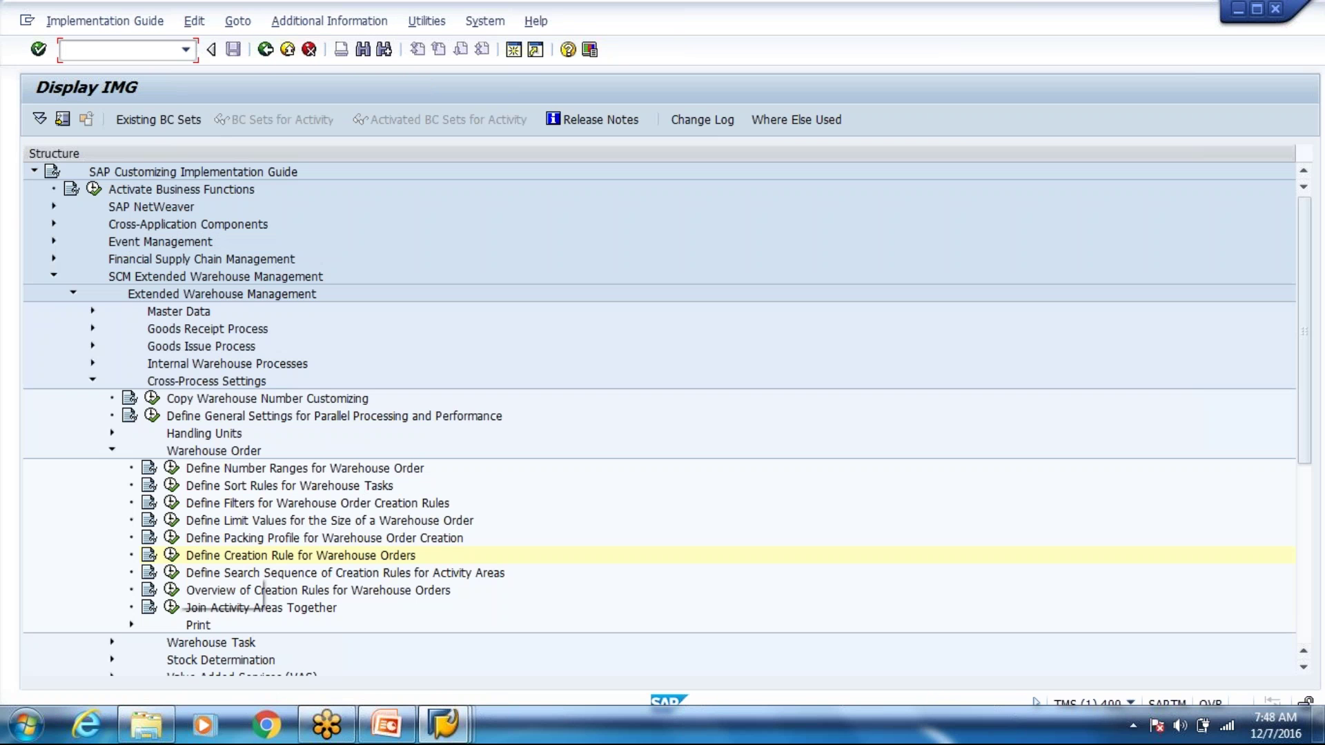
click(171, 556)
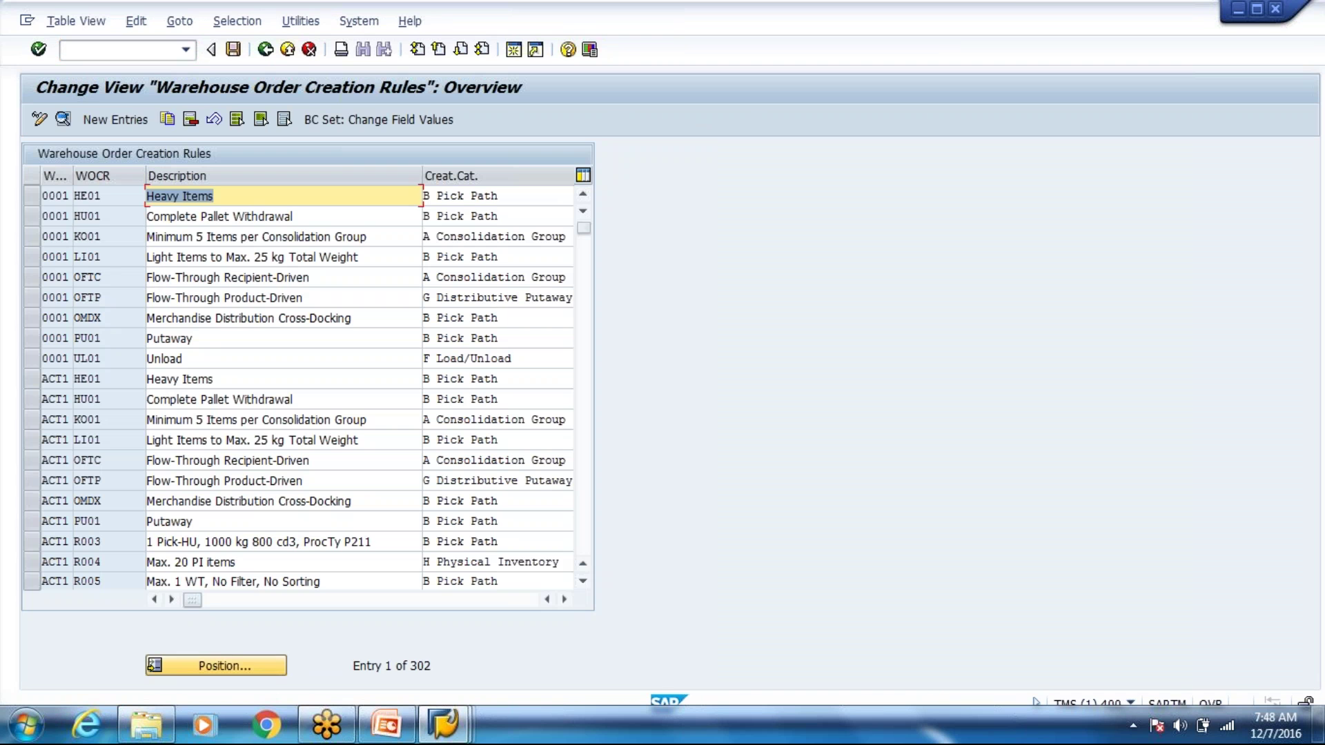
click(216, 666)
key(Down)
key(Tab)
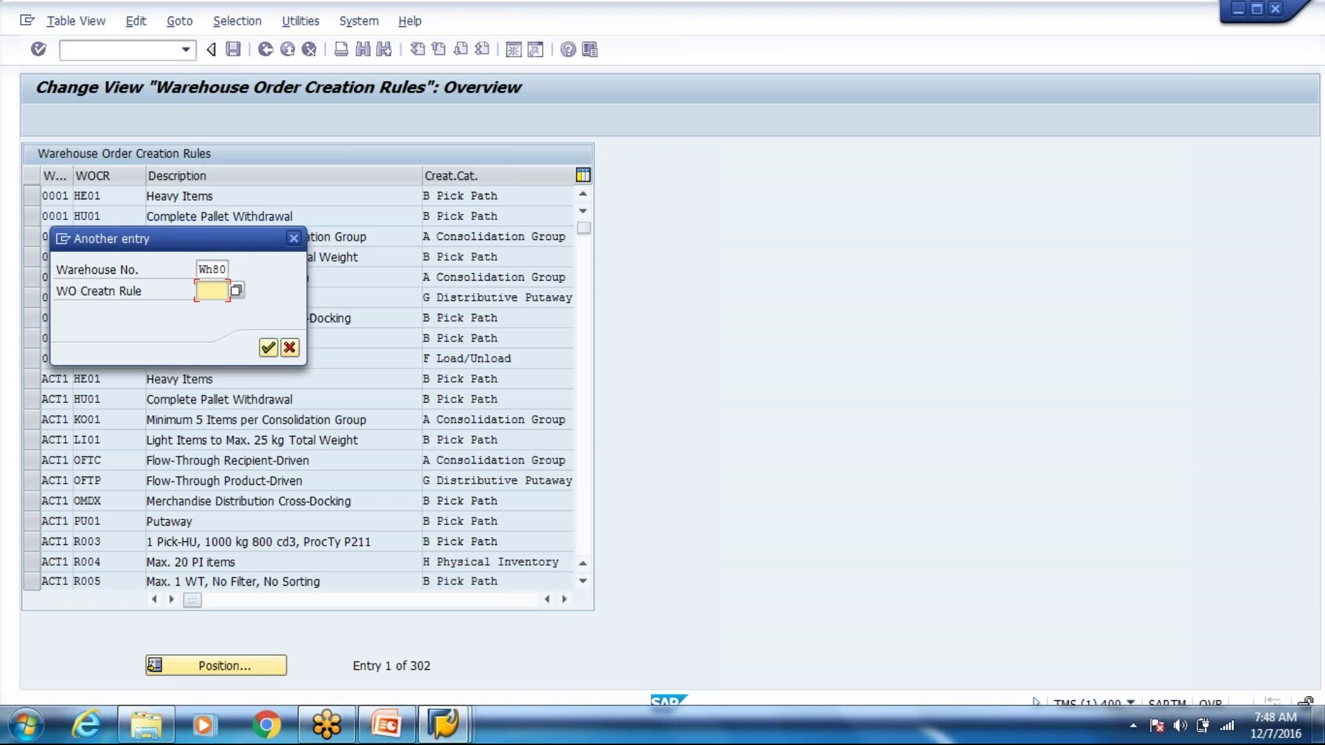
key(Down)
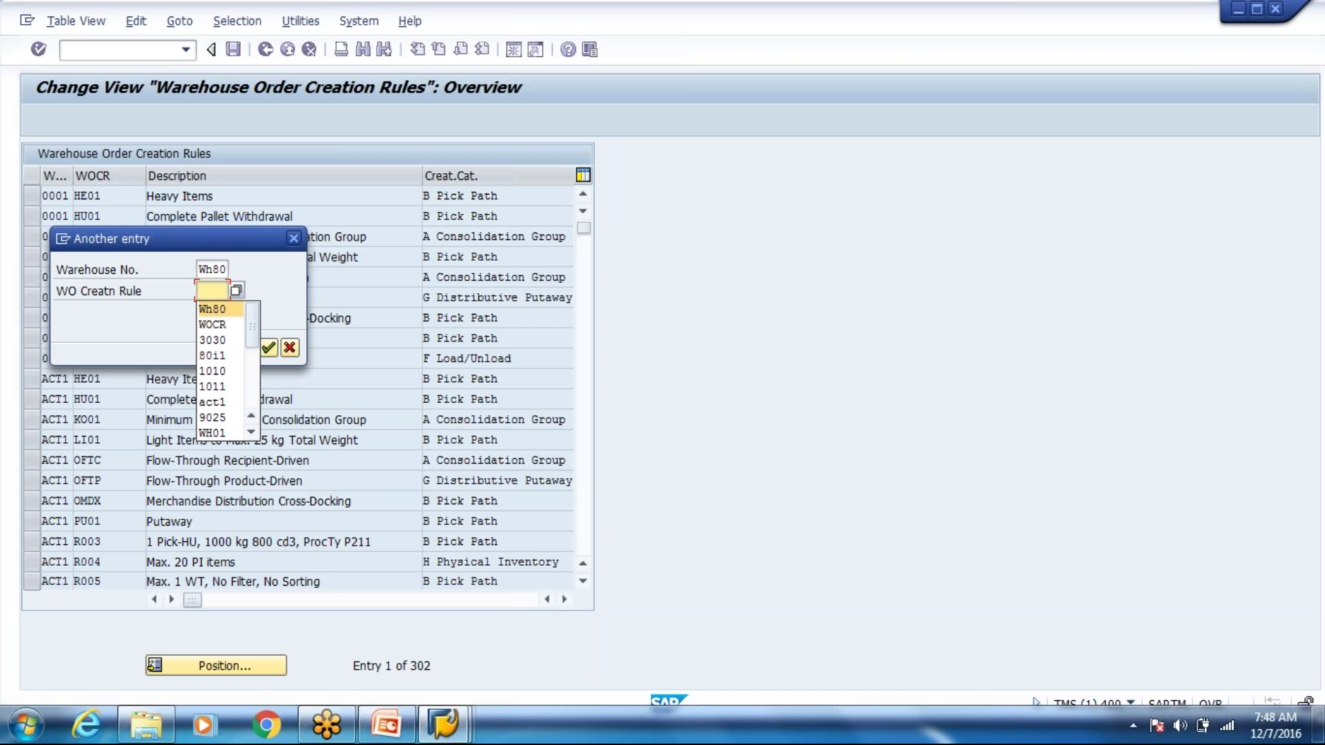
key(Down)
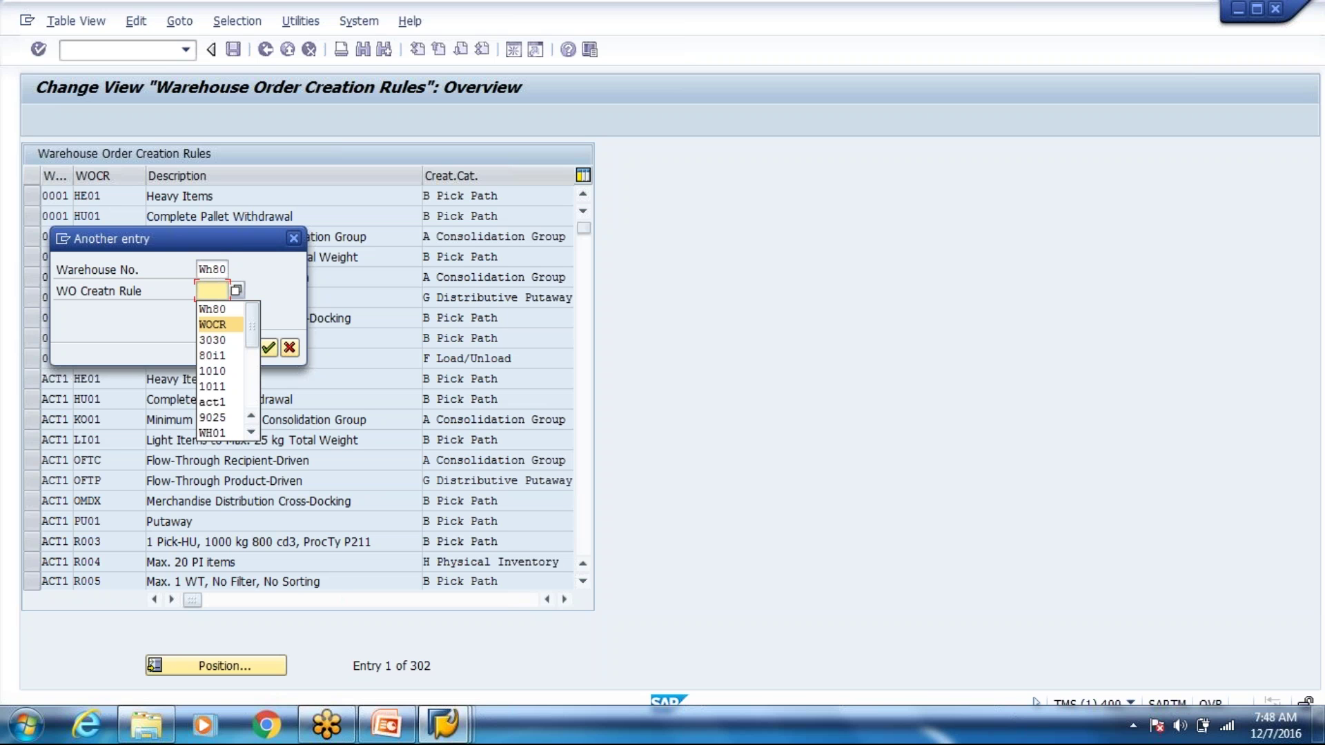
key(Delete)
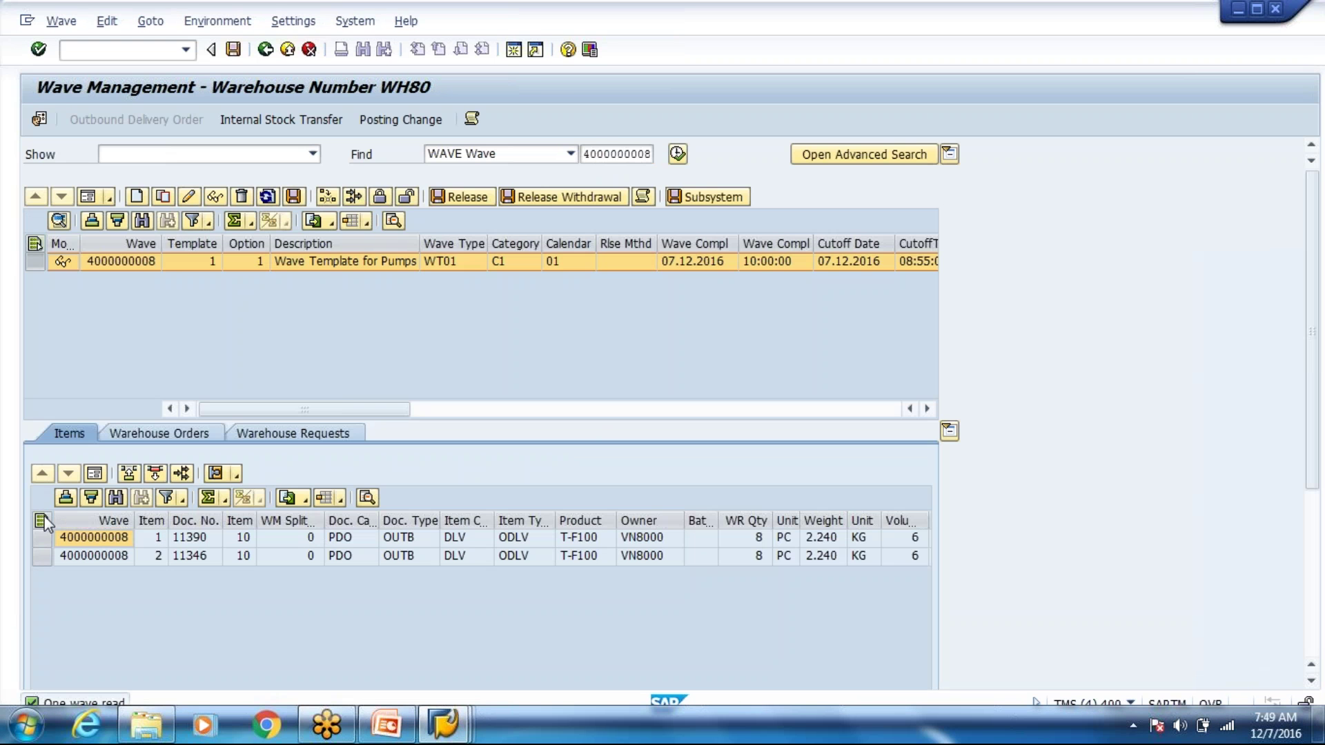
Step: Open the outbound delivery orders of both wave items and set the first order's staging bay determination indicator to M
click(41, 521)
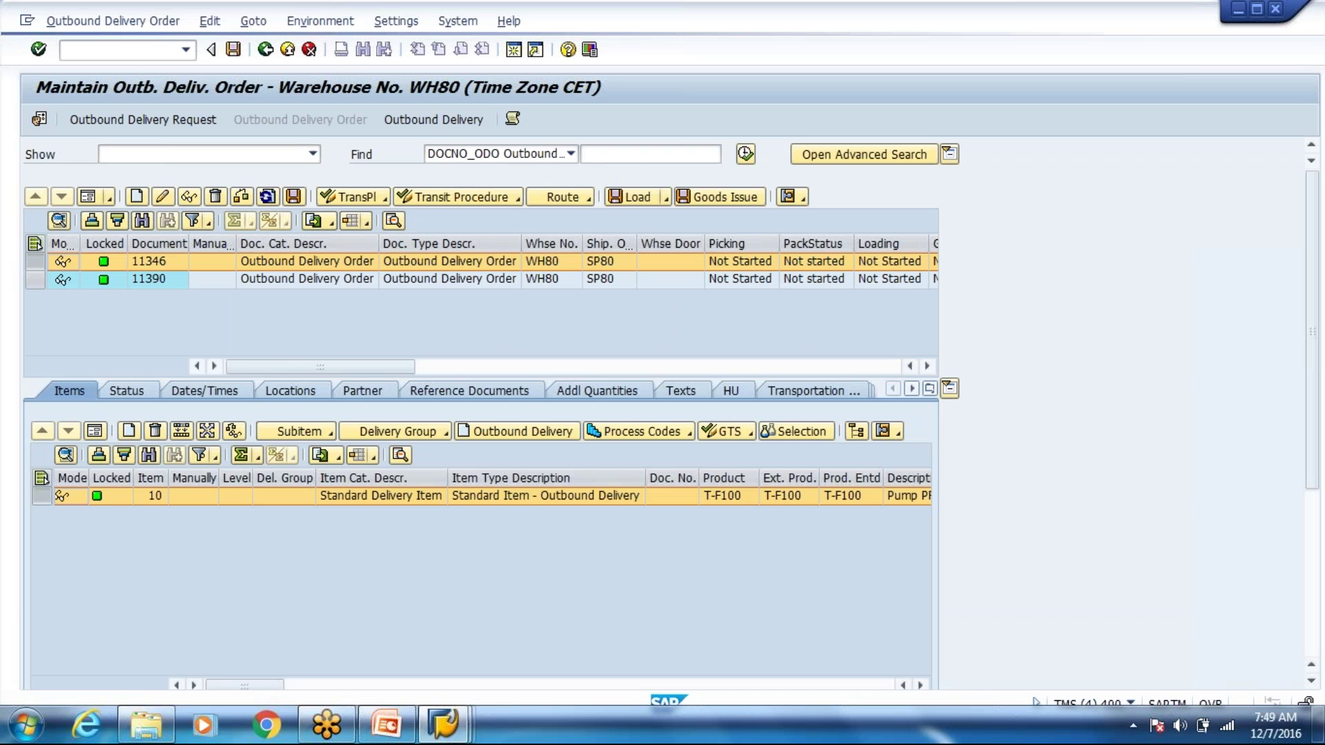
click(162, 197)
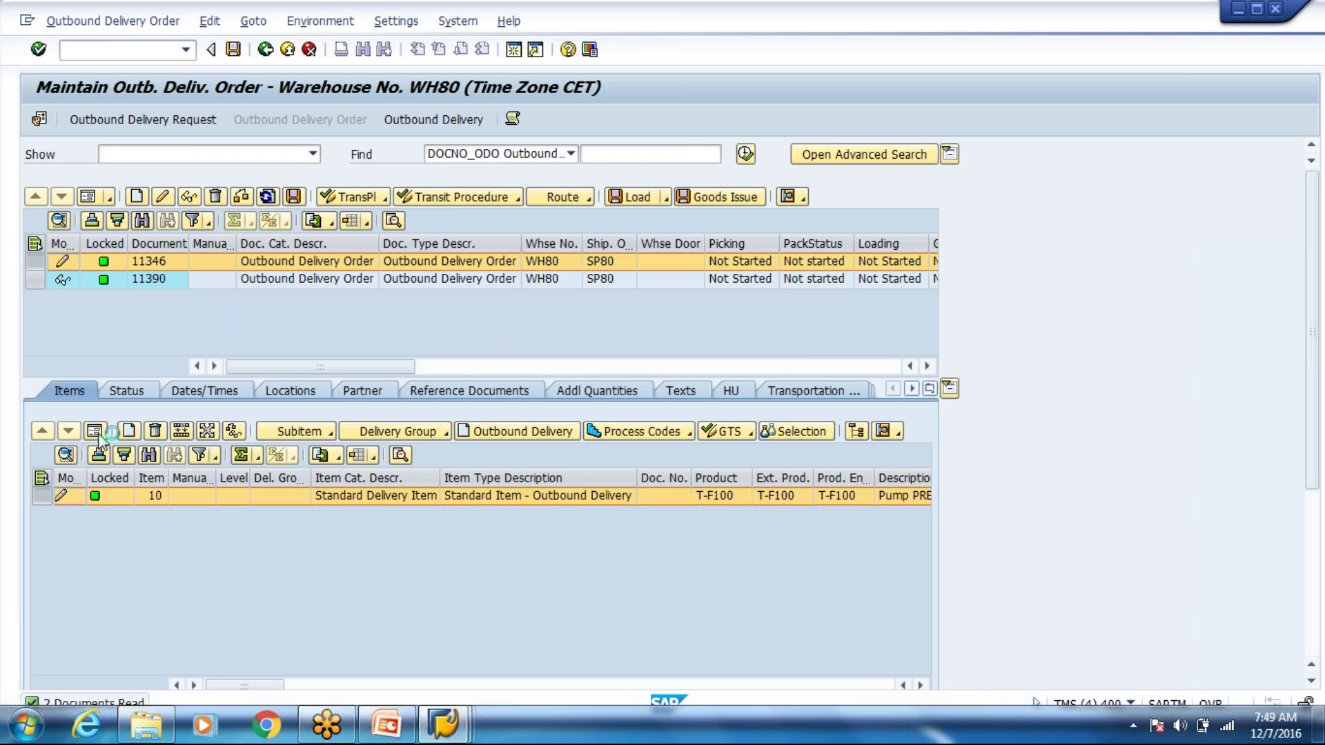
click(95, 432)
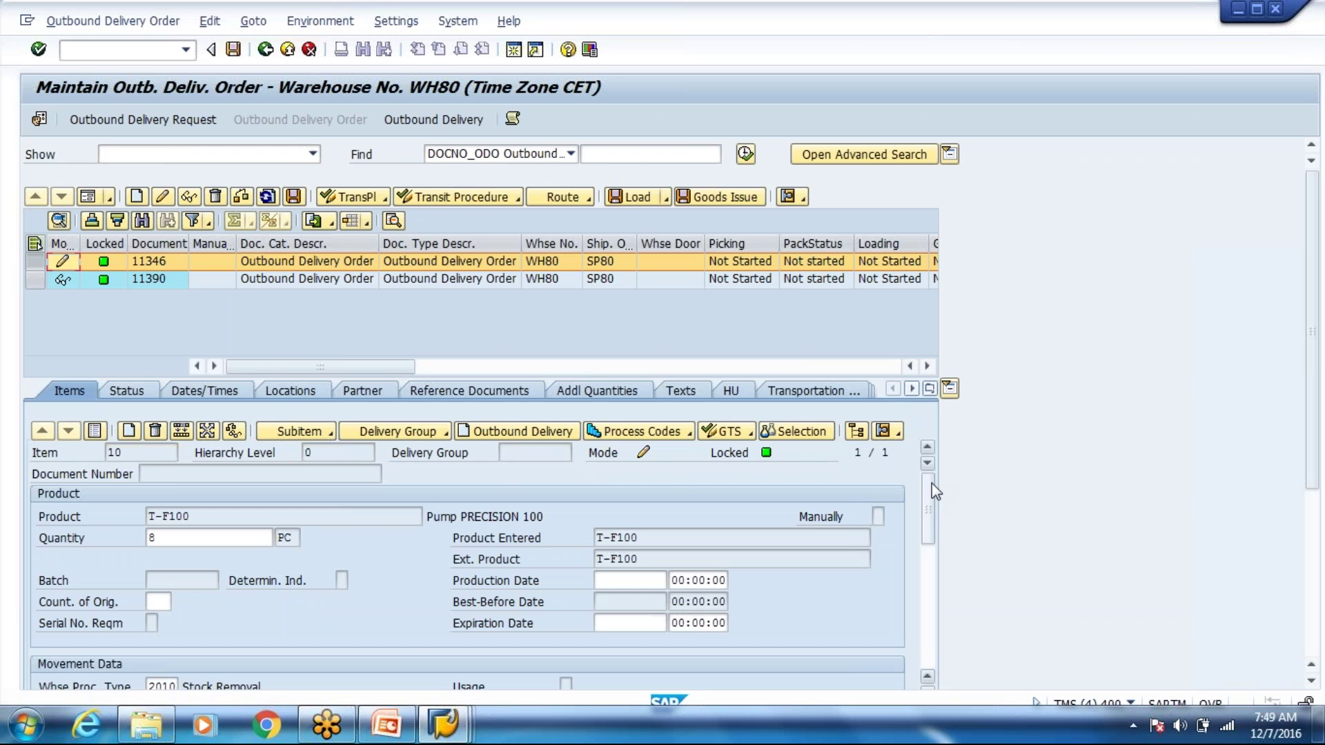
scroll(932, 513, down, 5)
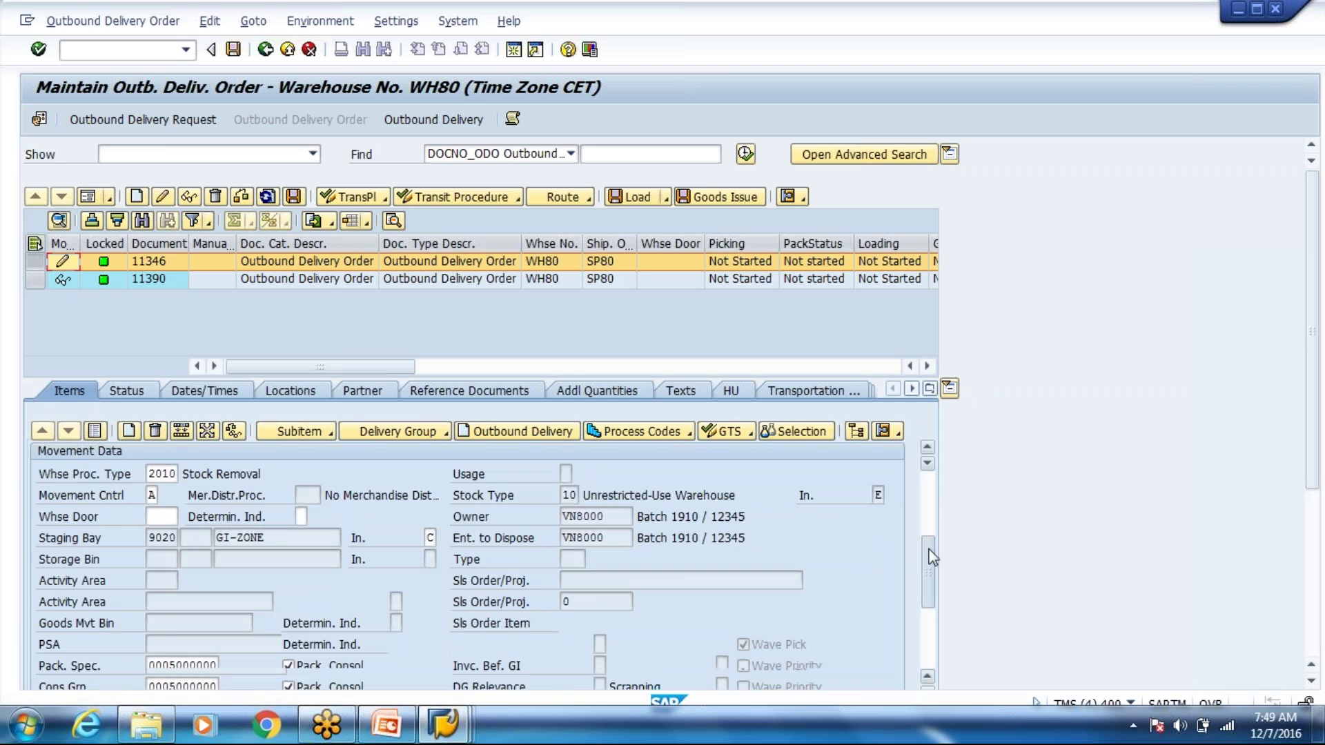
text(M)
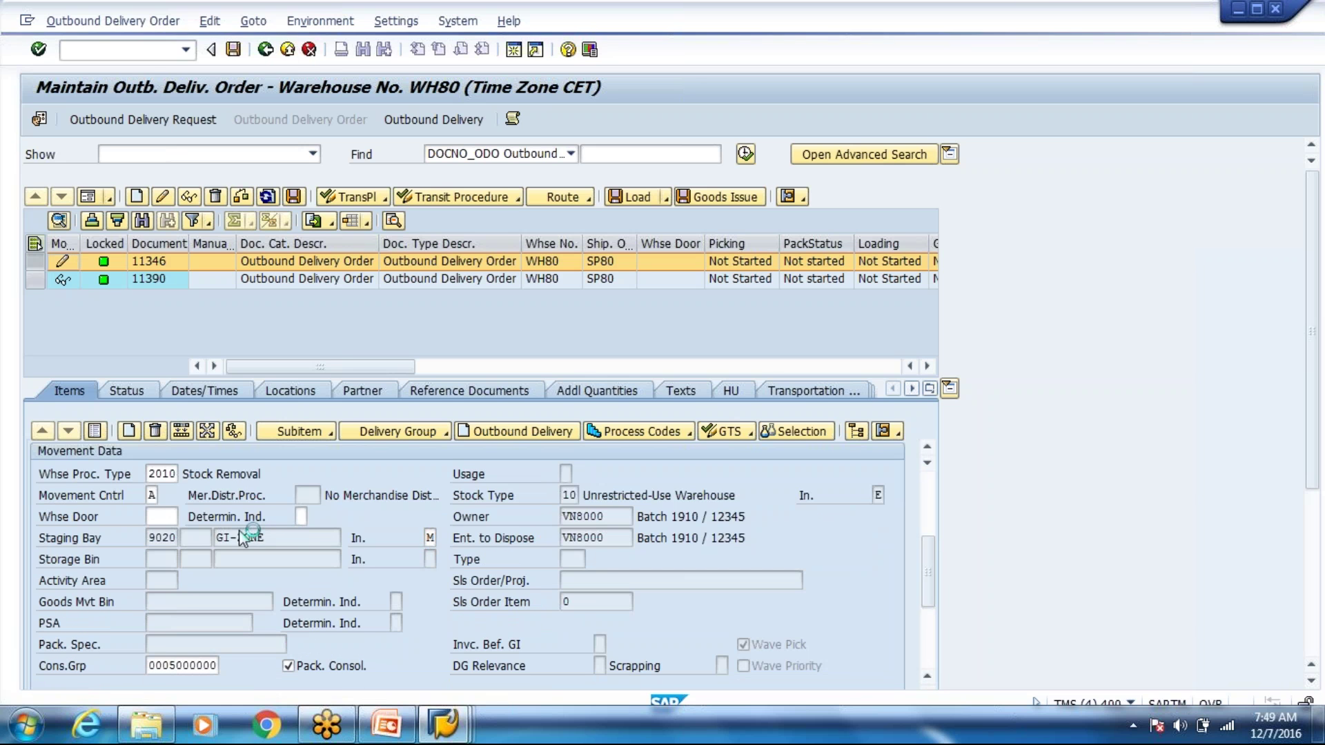
Step: Set the first delivery order item's staging bay to storage type 9025, section 0001, bin STAGING, and save
click(170, 538)
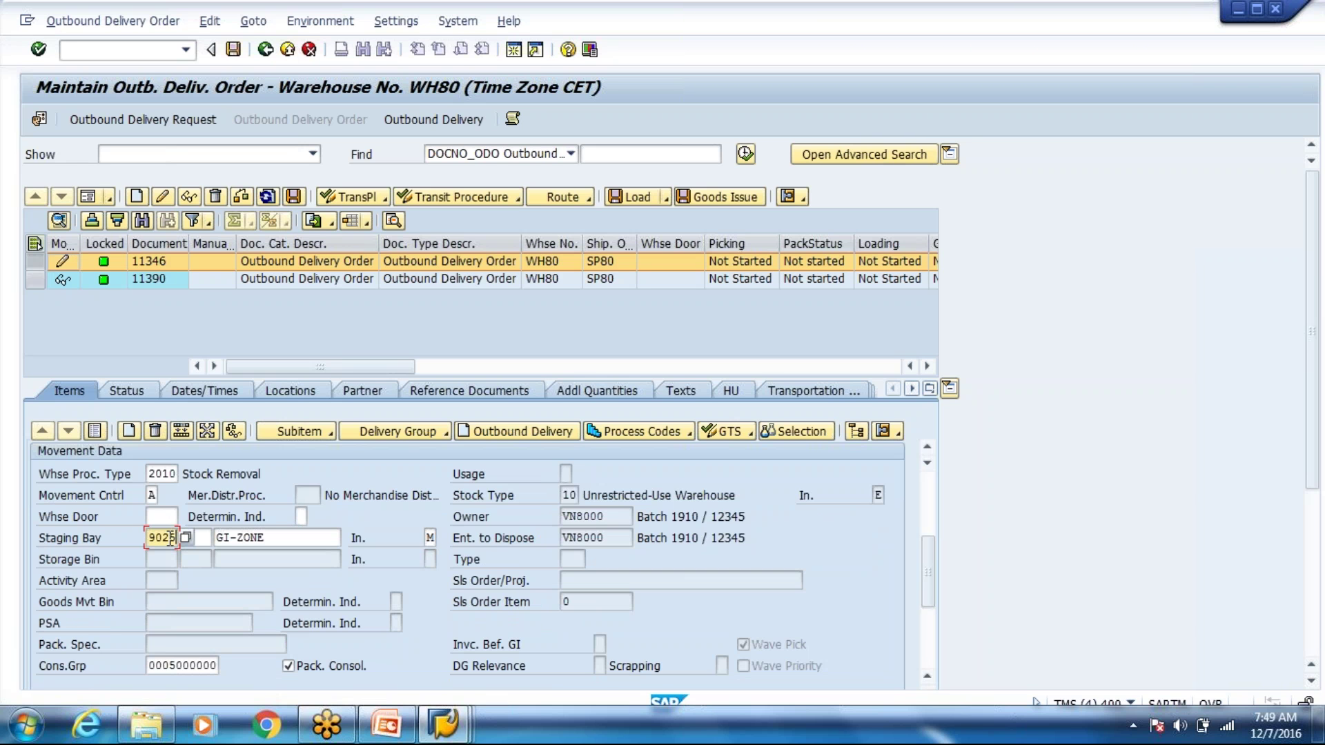
key(Tab)
drag(216, 538, 290, 536)
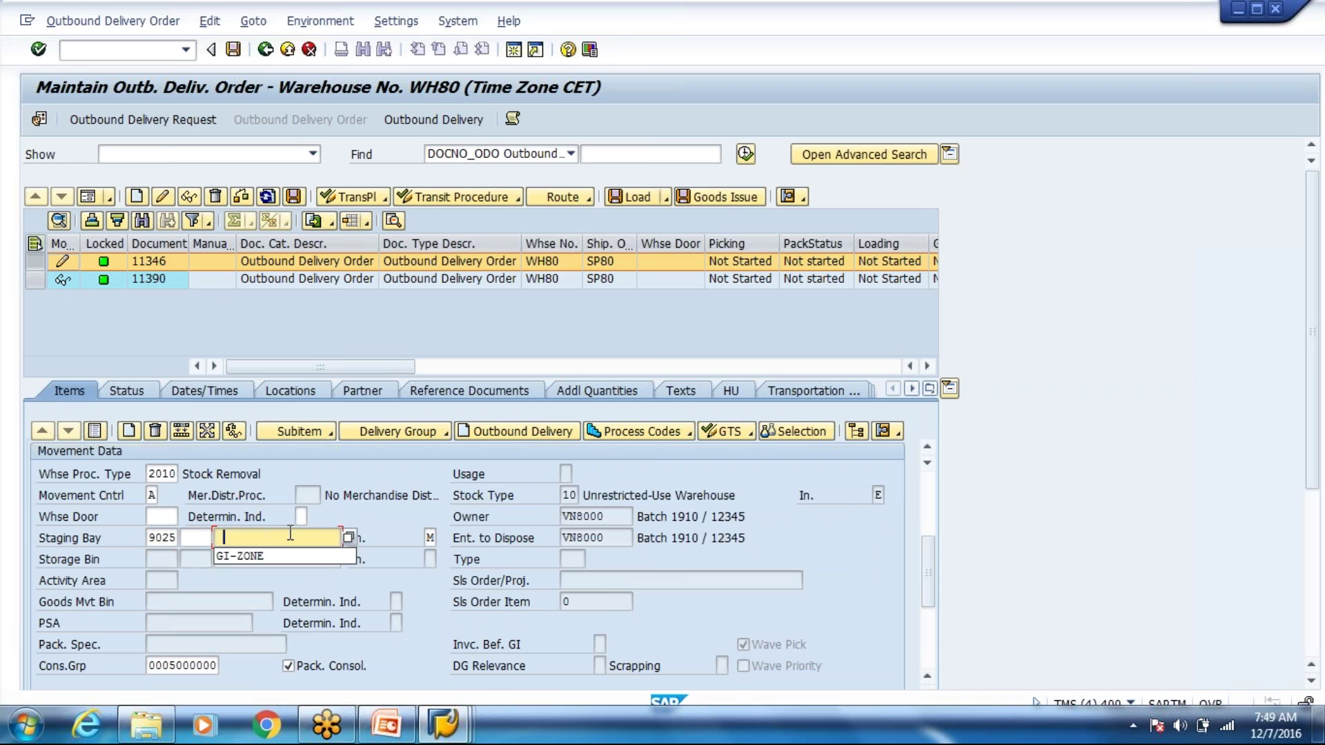
click(350, 543)
click(349, 541)
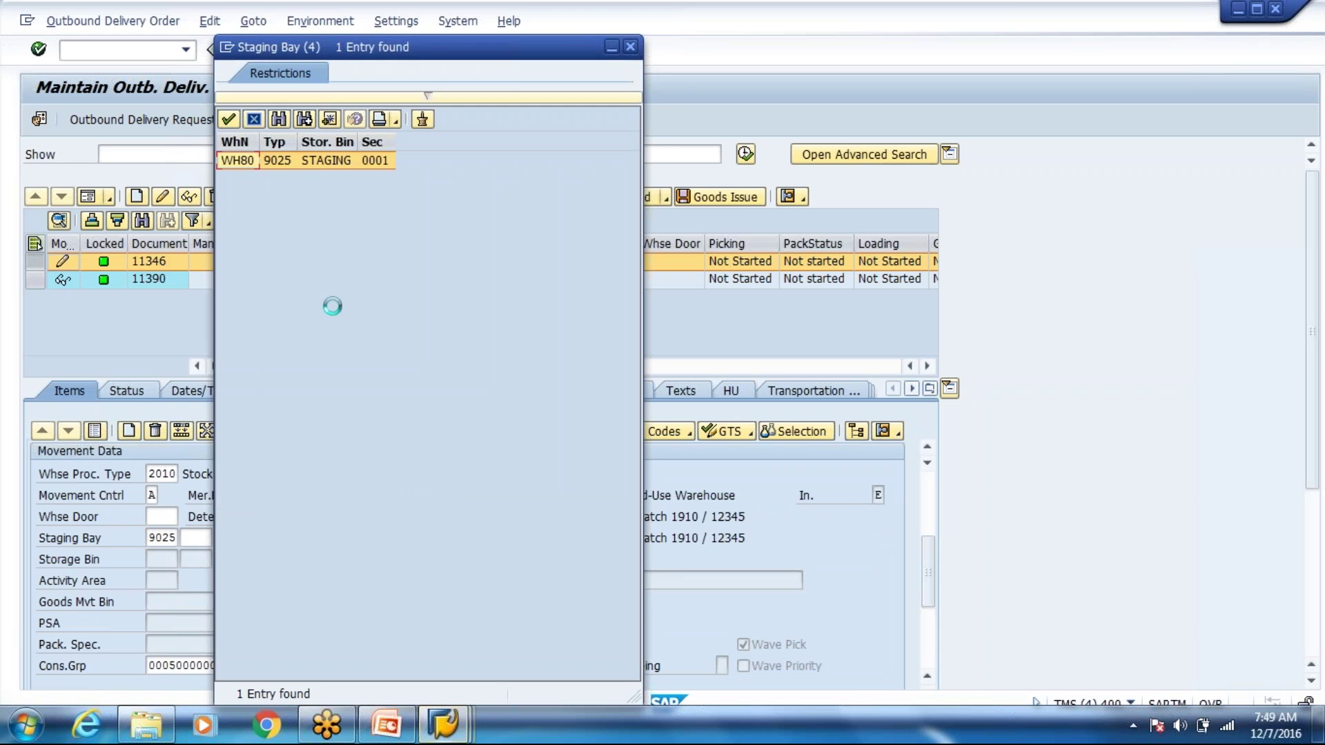
double_click(335, 160)
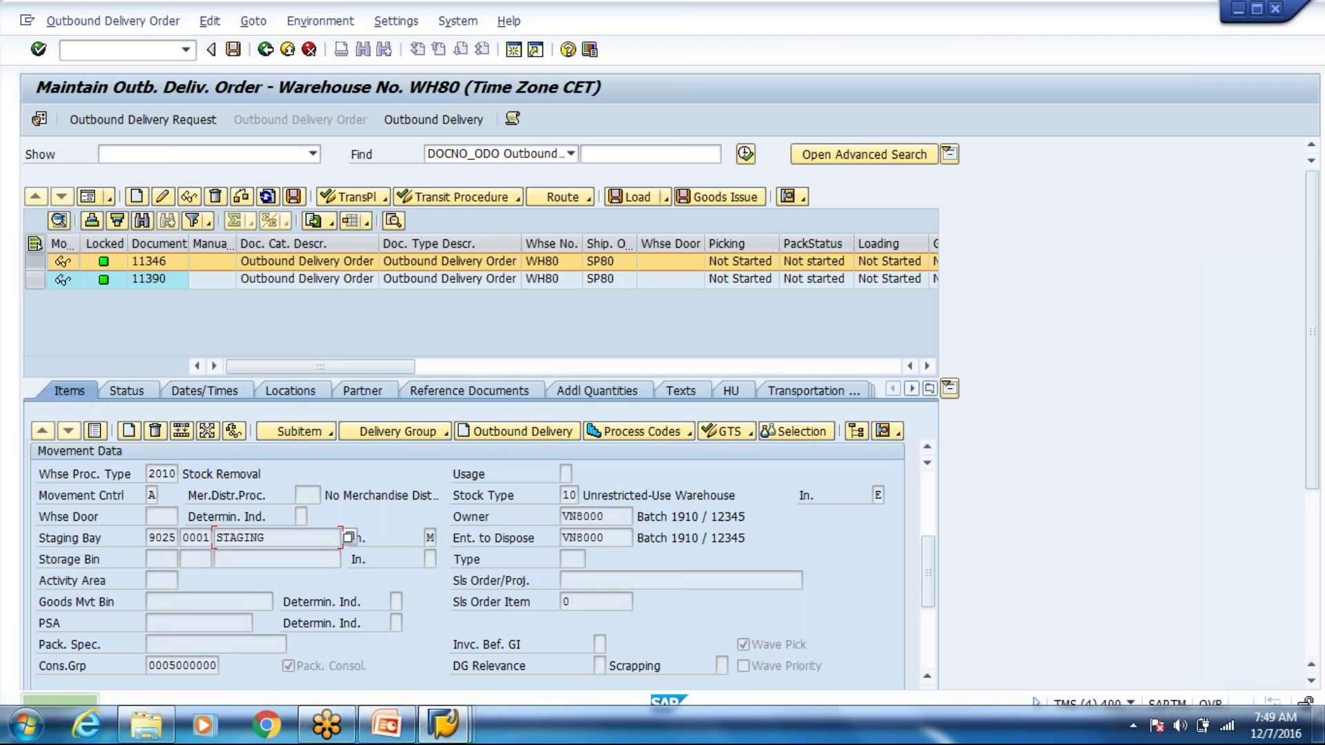
Step: Open the second outbound delivery order for editing and set its item's staging bay determination indicator to M
double_click(307, 280)
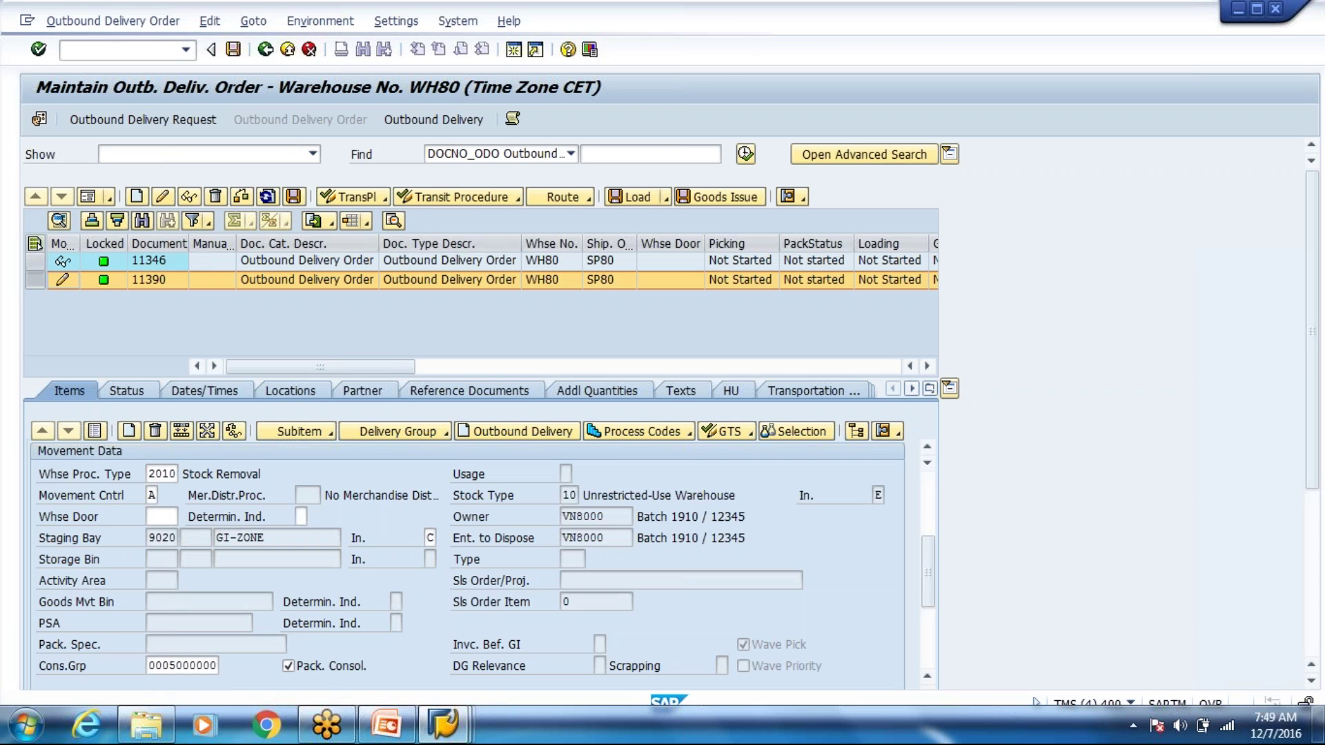
click(430, 538)
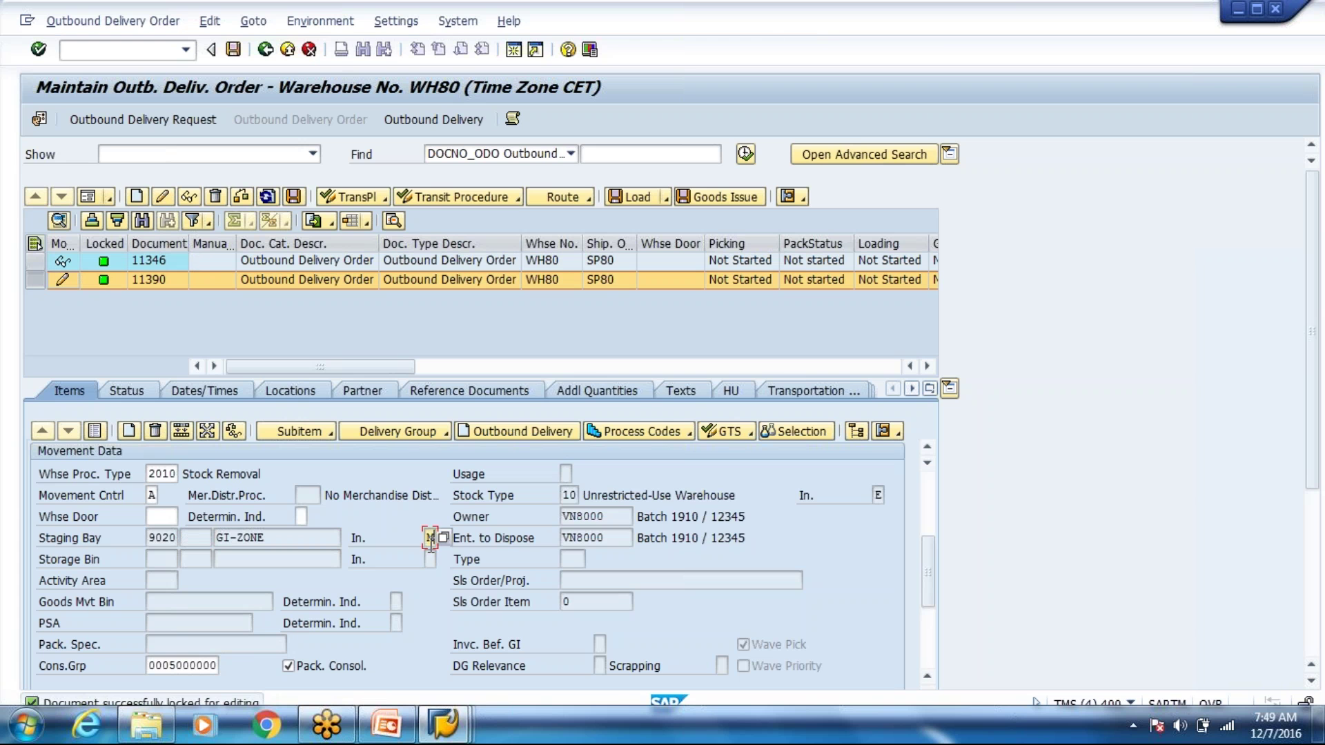
key(Return)
Step: Set the second delivery order item's staging bay to storage type 9025 and bin STAGING, and save the order
click(276, 538)
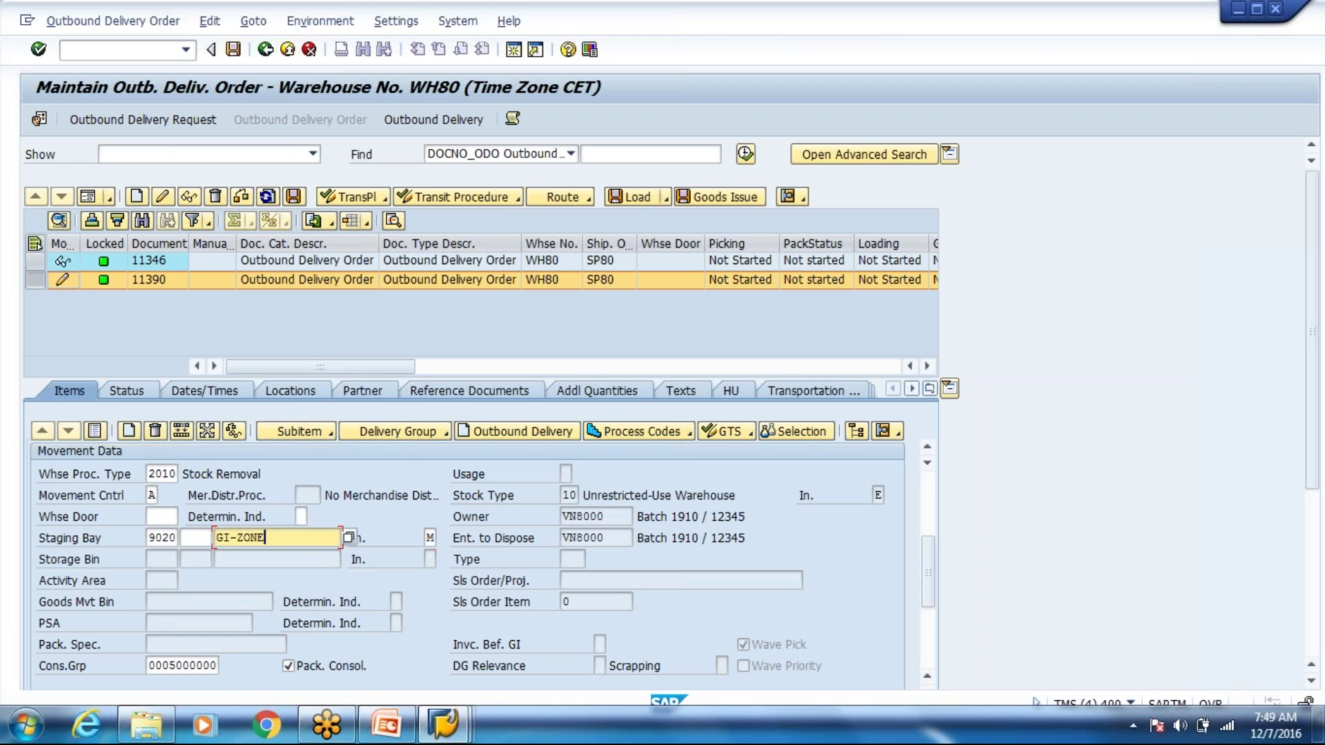
key(BackSpace)
key(BackSpace)
key(BackSpace)
key(BackSpace)
key(BackSpace)
key(BackSpace)
key(BackSpace)
text(STAGING)
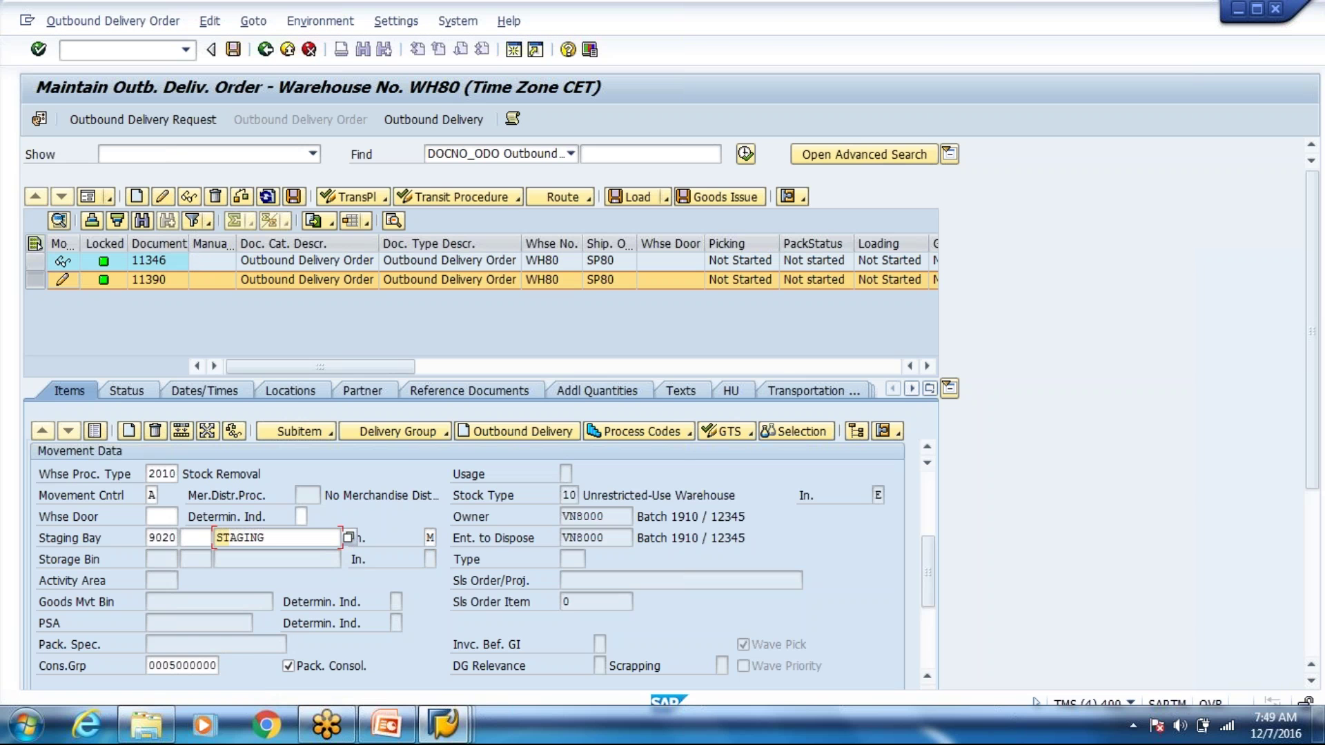
key(shift+Tab)
key(shift+Tab)
text(9025)
key(Return)
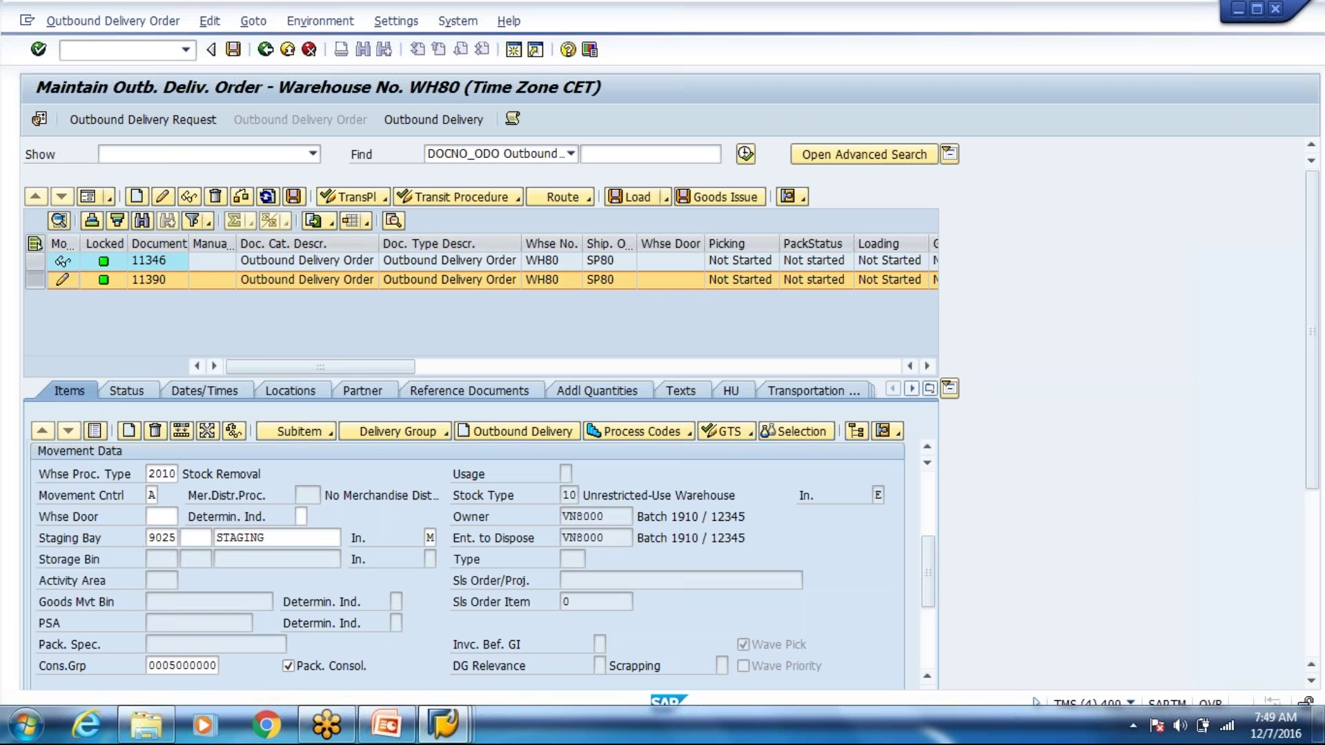
key(ctrl+s)
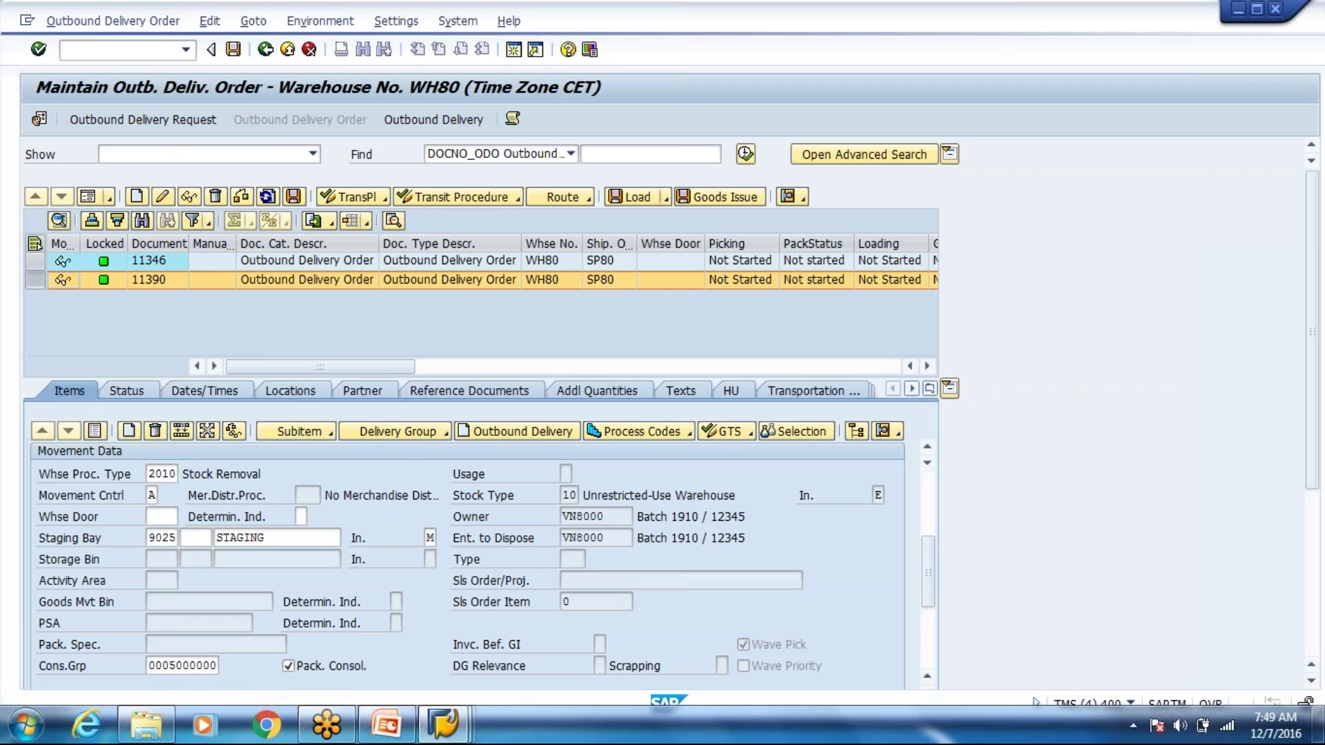
click(264, 55)
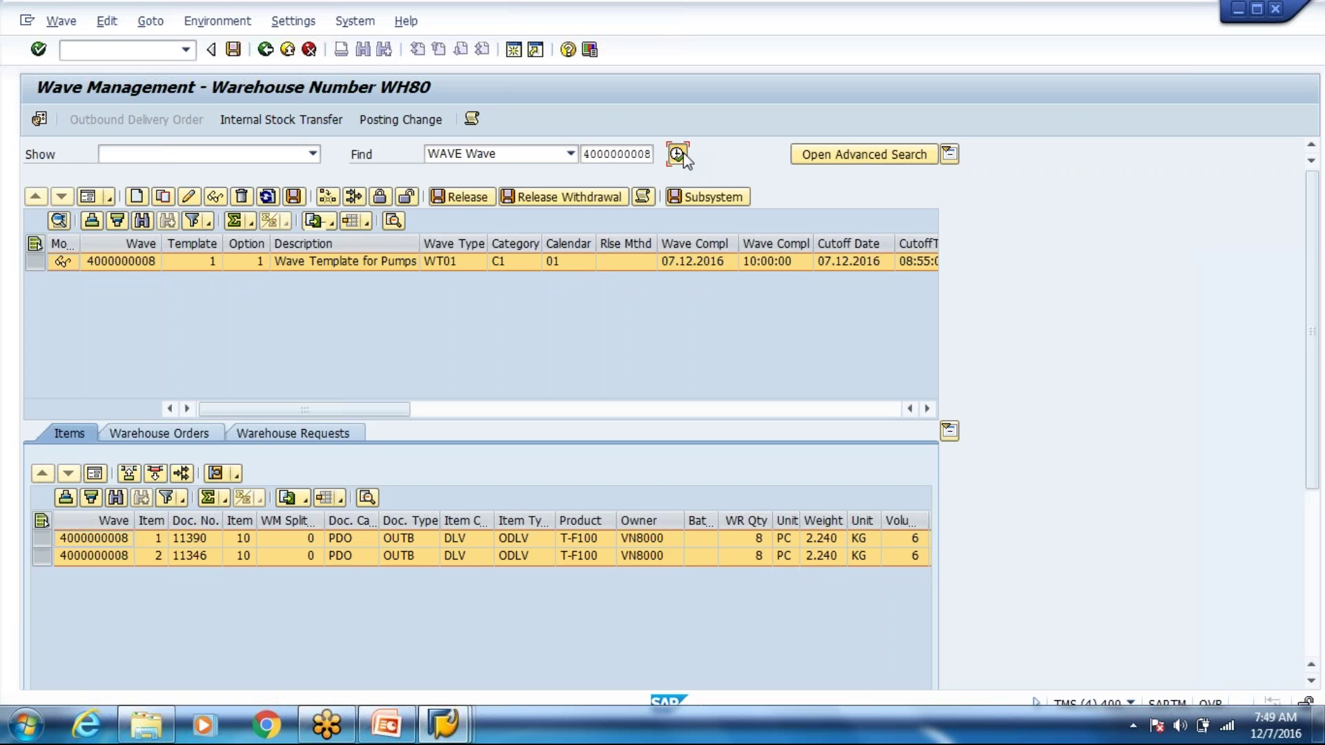
click(678, 153)
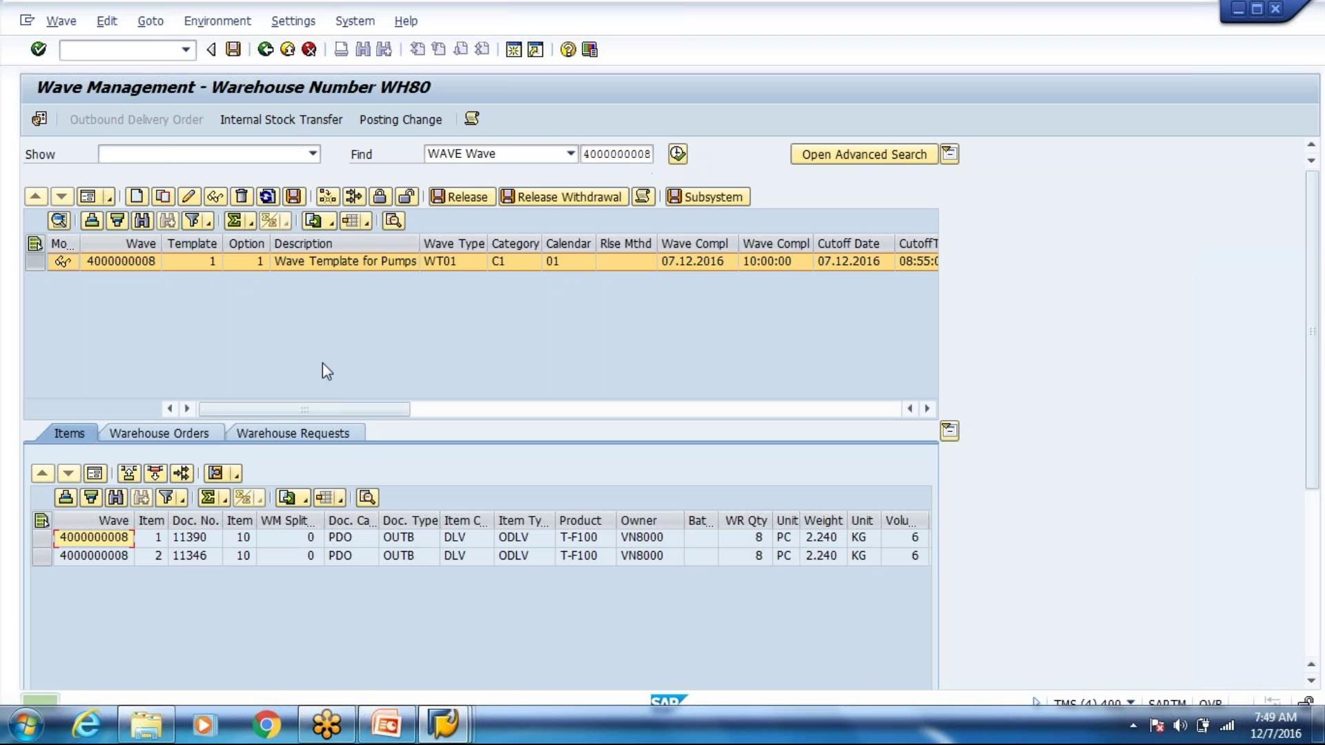
click(459, 198)
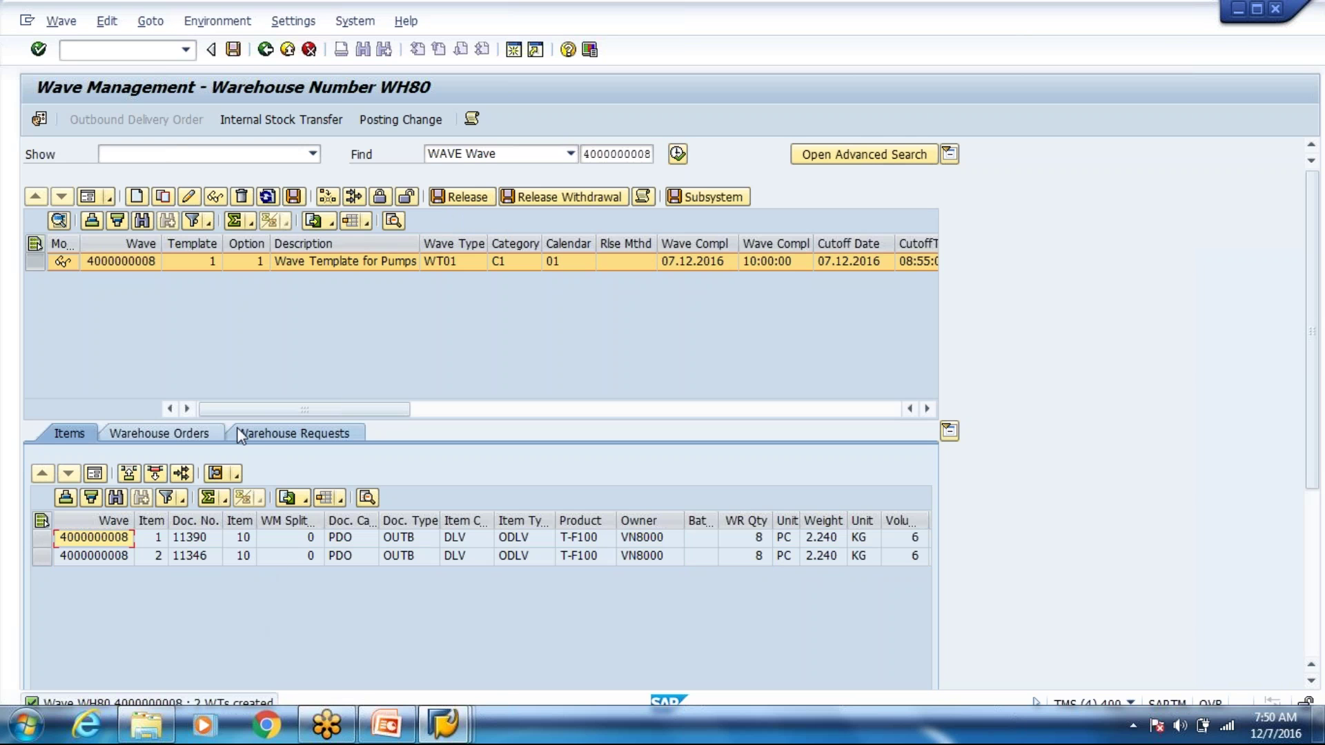
Step: Review the released wave's warehouse order and header details, and open that order's warehouse tasks
click(218, 430)
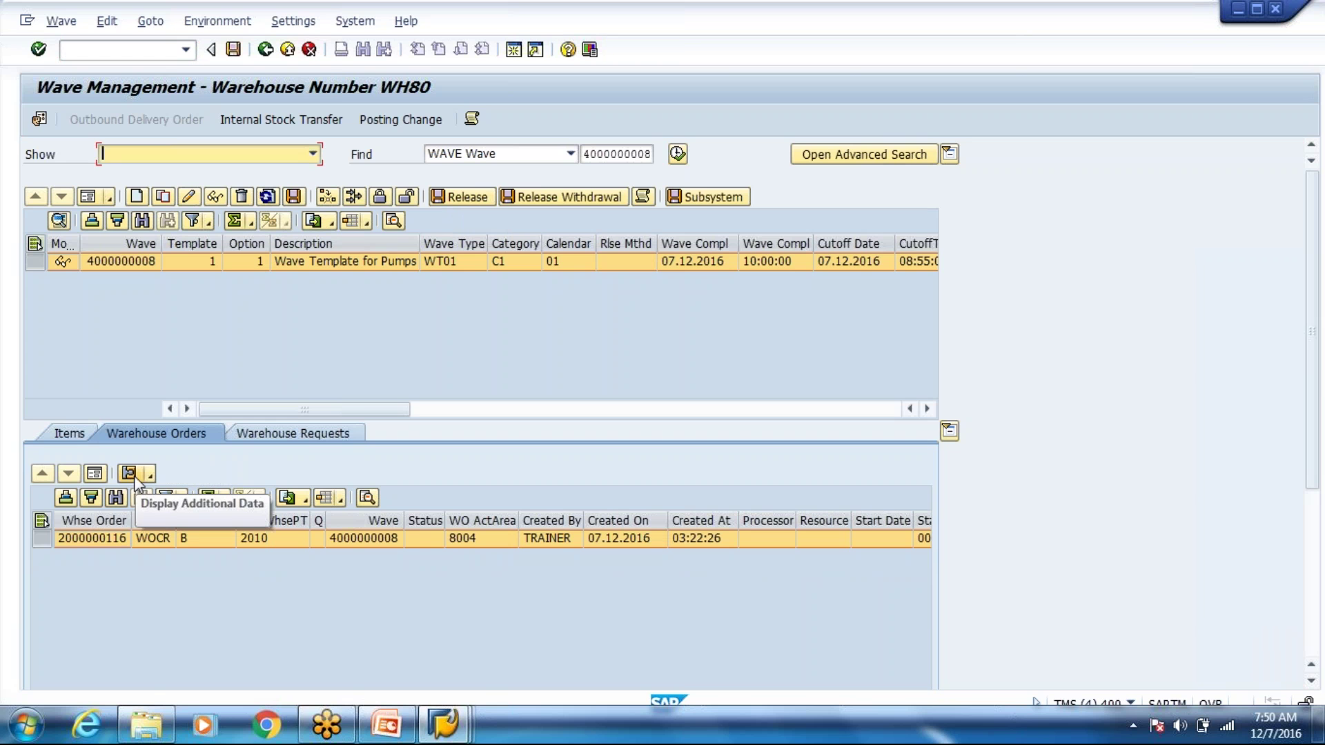
click(87, 198)
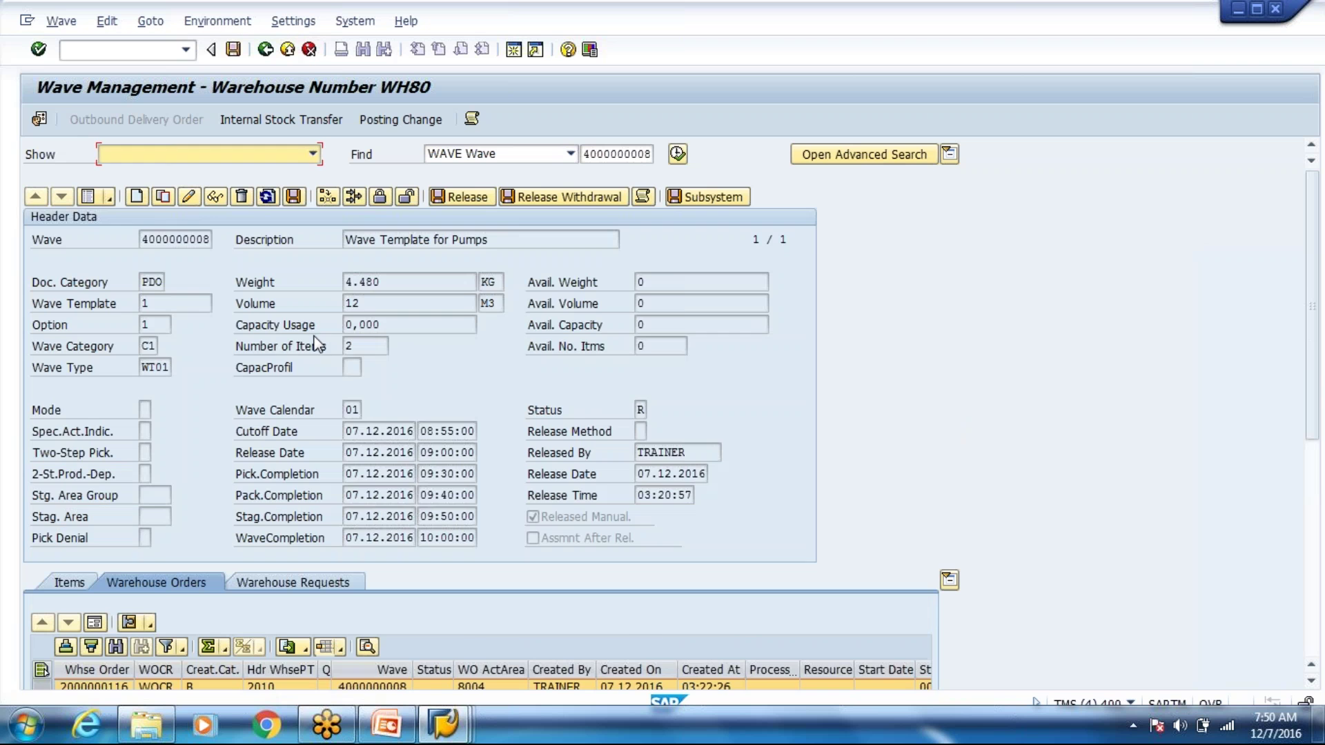
click(84, 200)
click(137, 478)
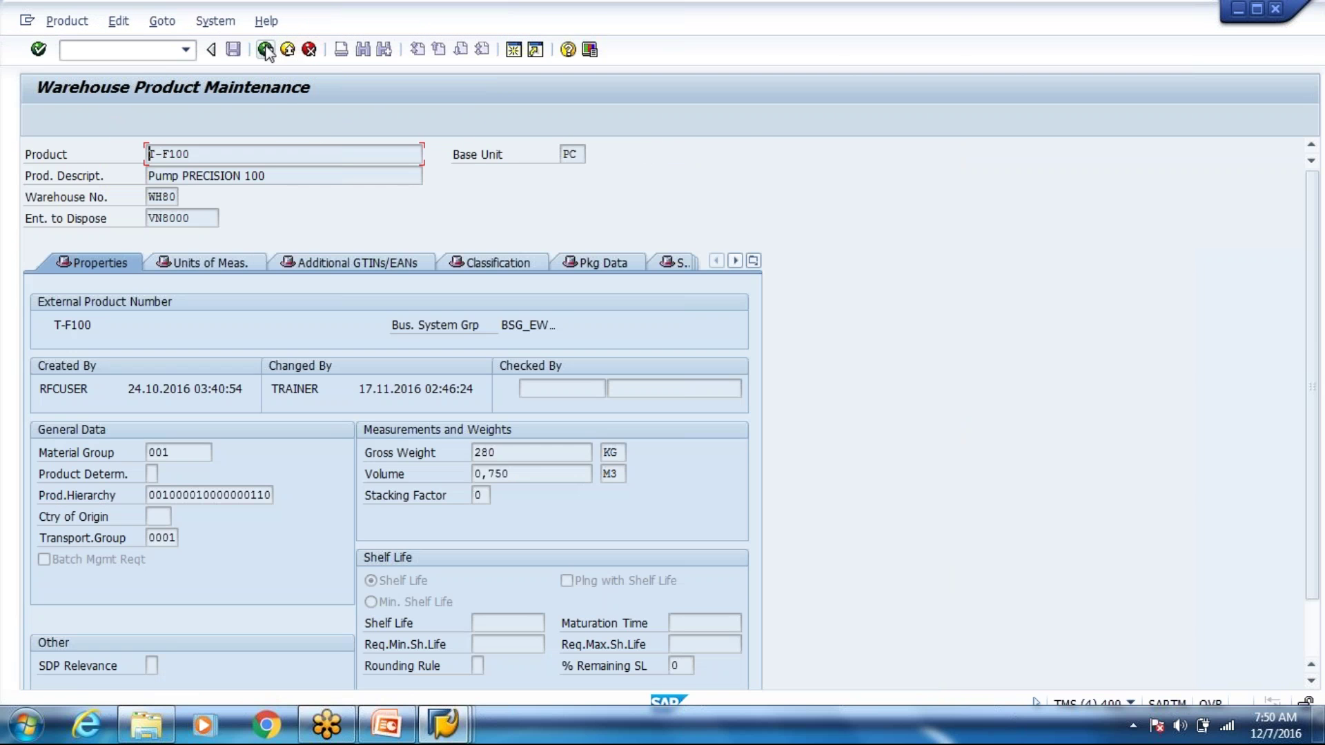
click(265, 50)
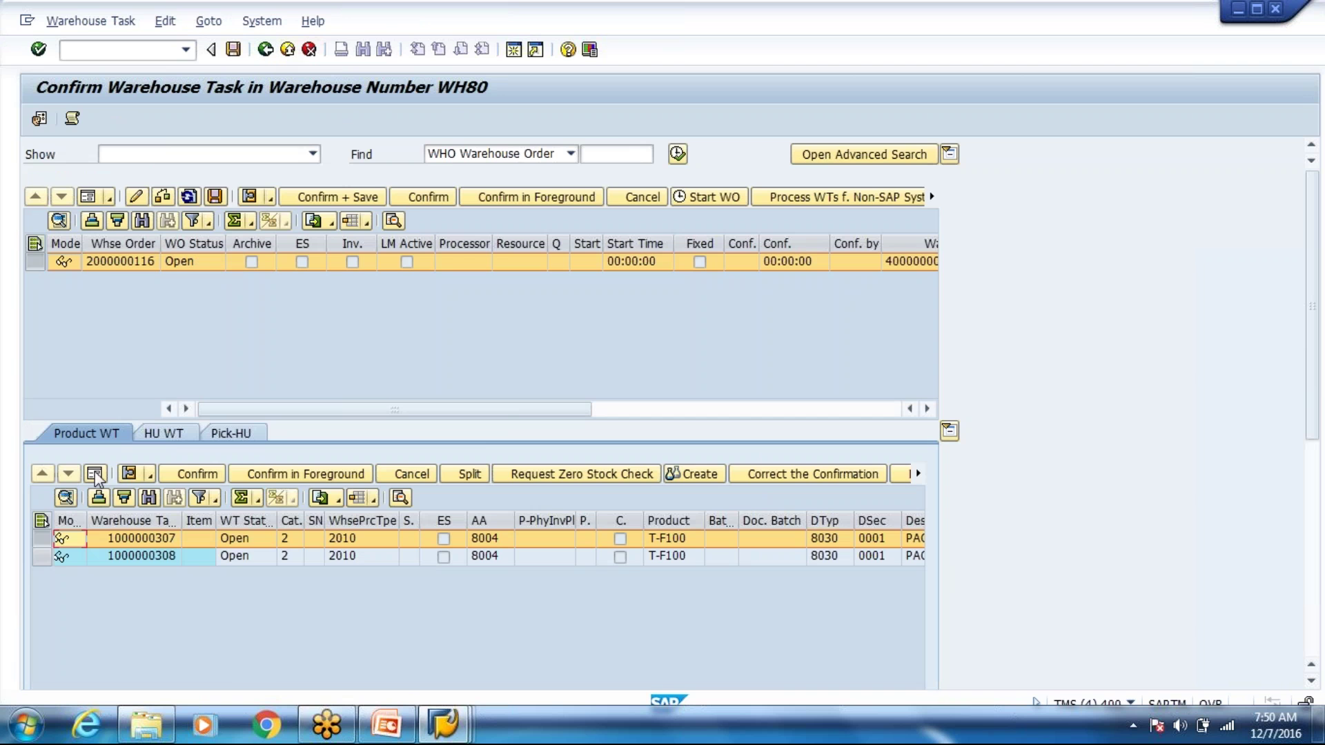
Step: Examine the detail forms of both warehouse tasks, including source bin, destination bin and quantities
click(95, 477)
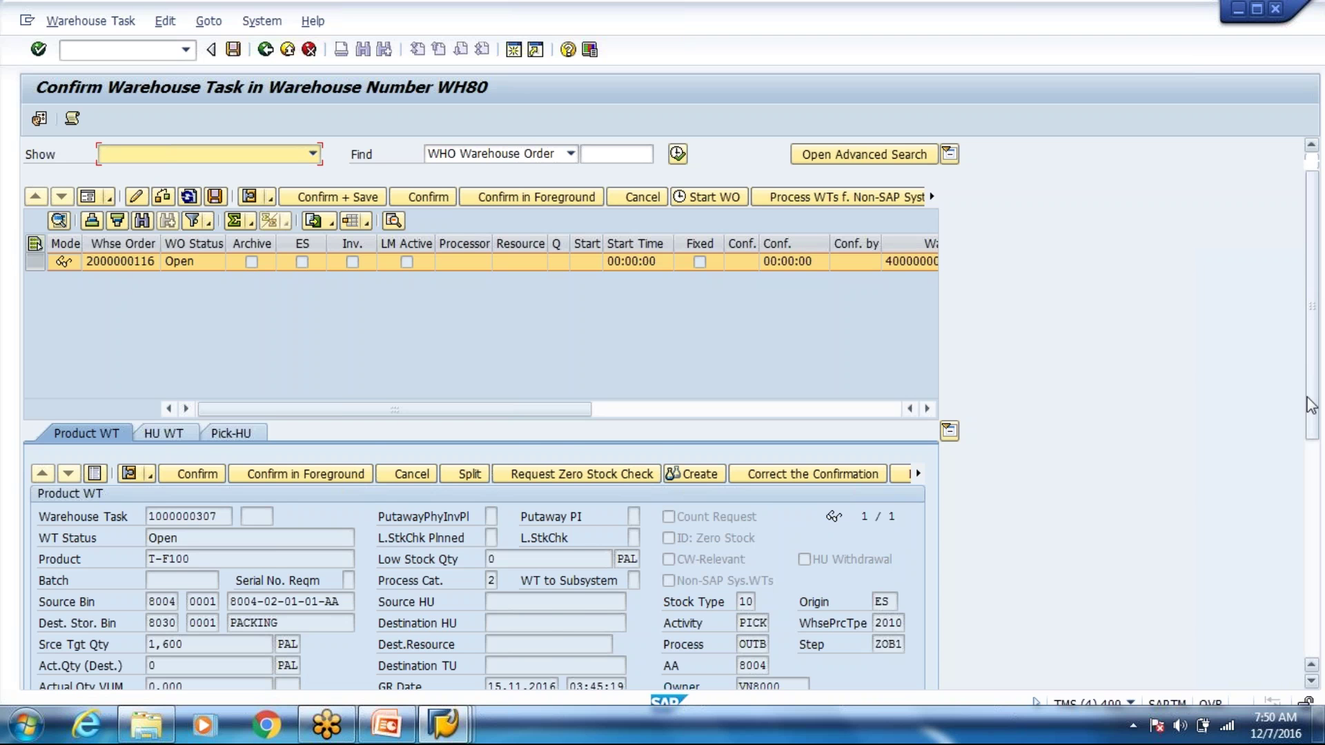
scroll(1313, 436, down, 3)
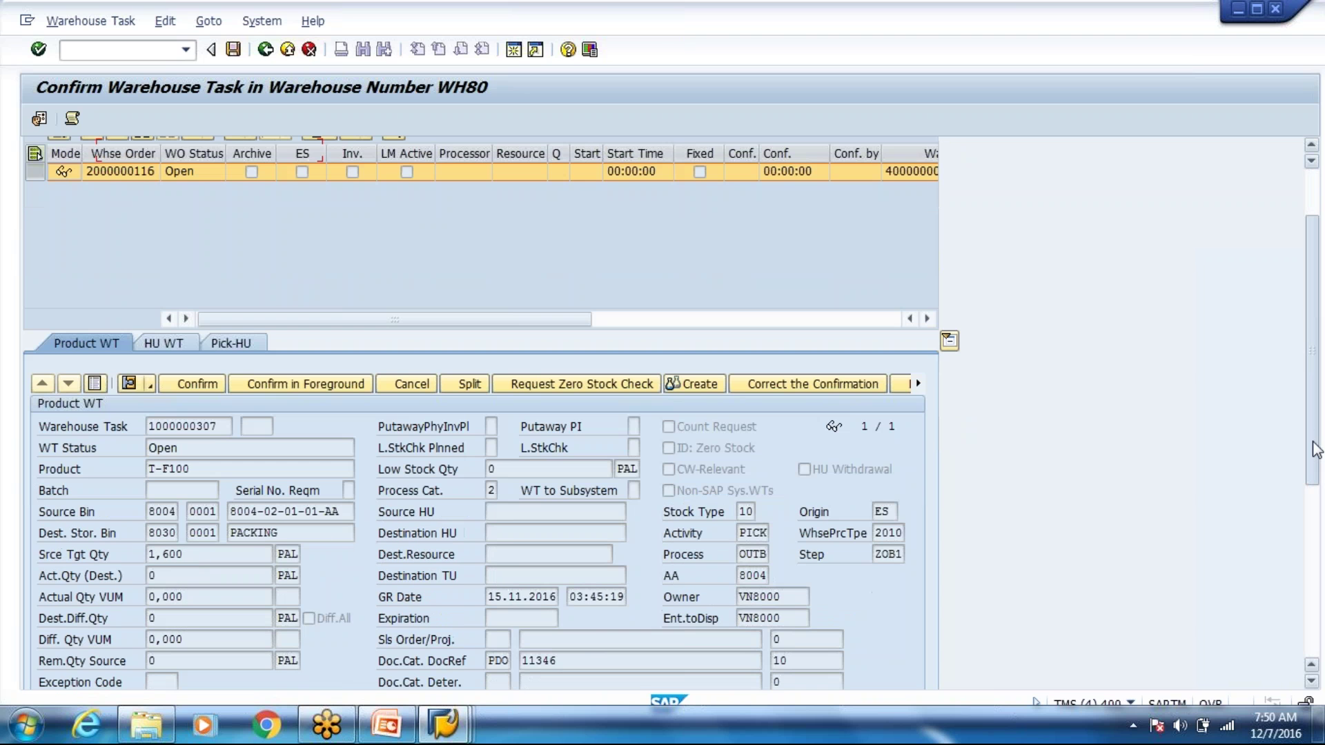
click(95, 384)
click(42, 471)
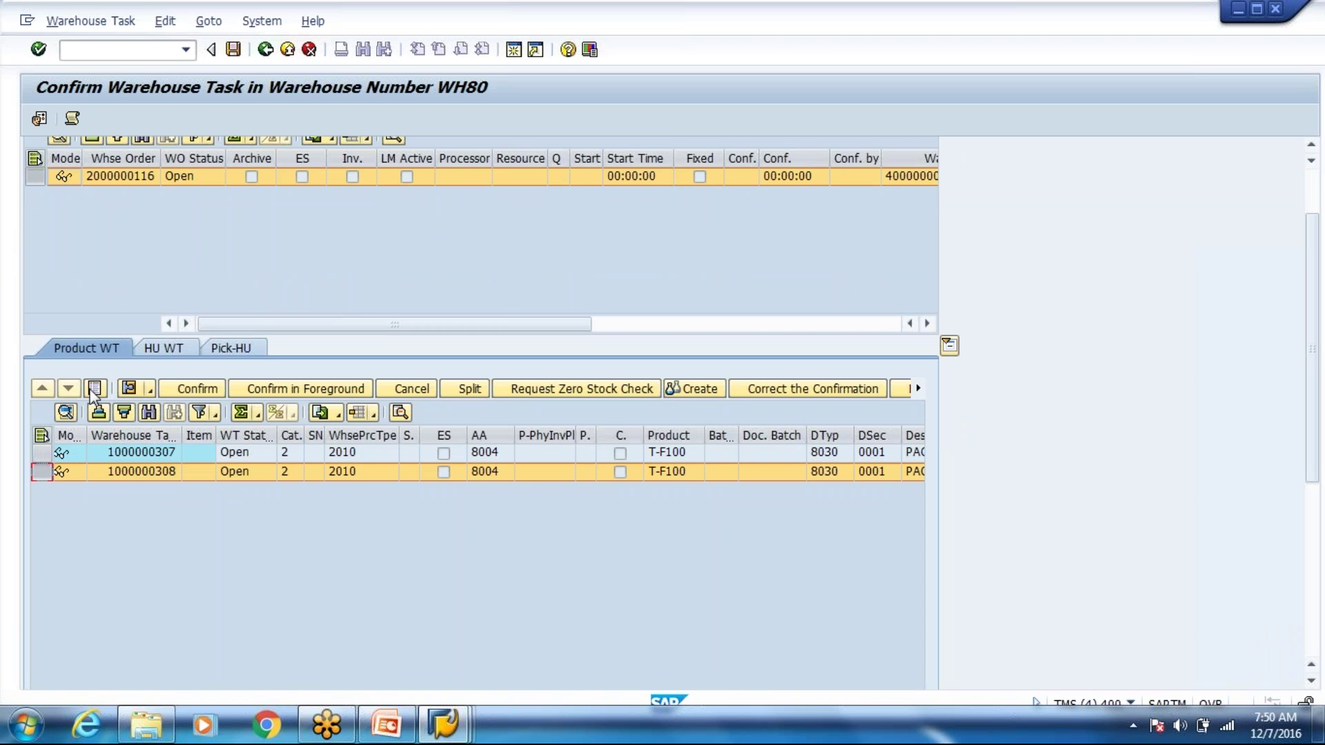
click(95, 388)
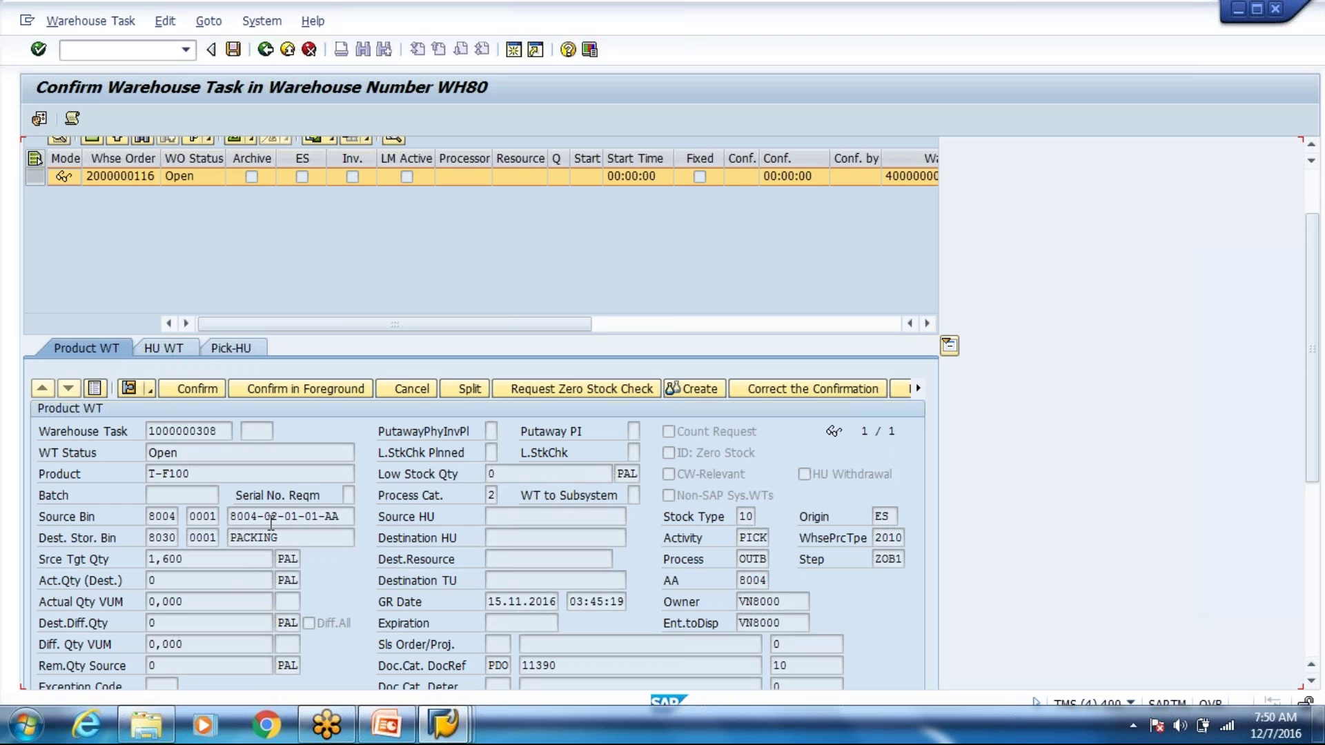
click(92, 394)
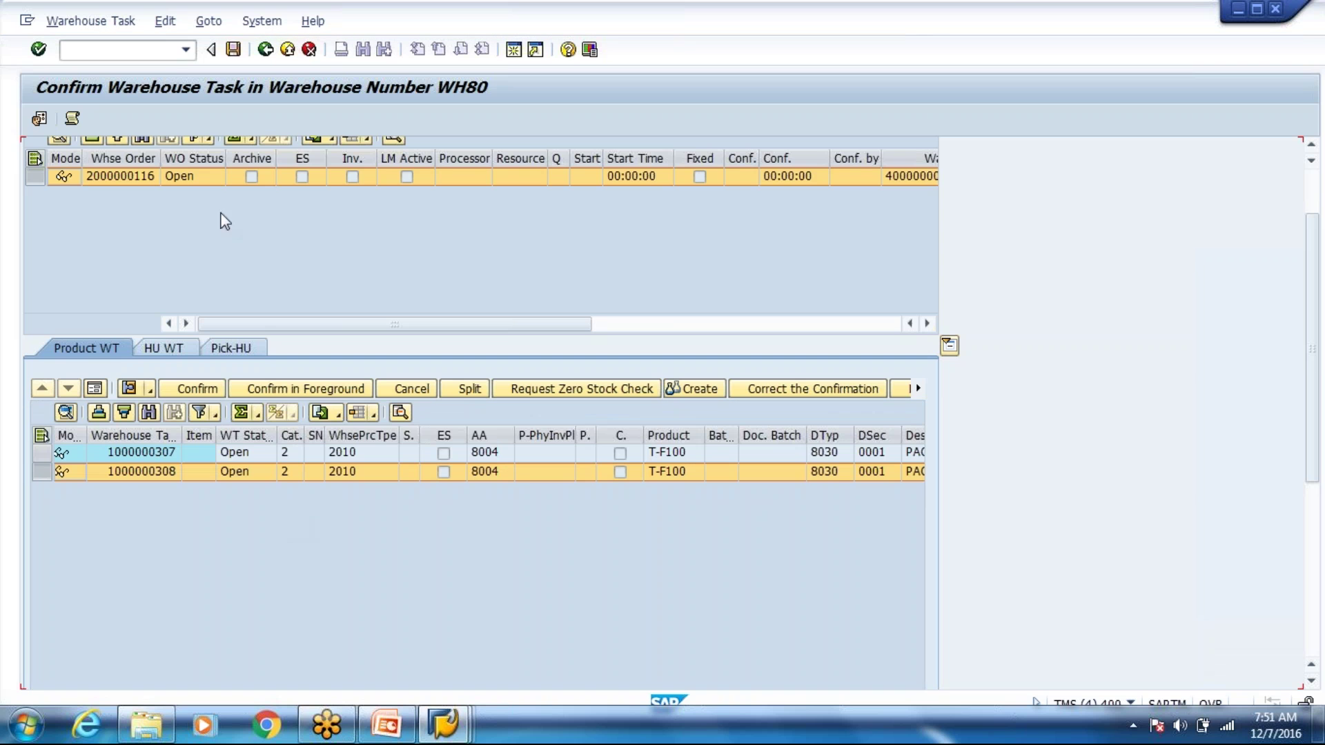
Step: Open the packaging specification overview in a new session with transaction /o/scwm/packspec
click(162, 47)
text(/o/scwm/packsped)
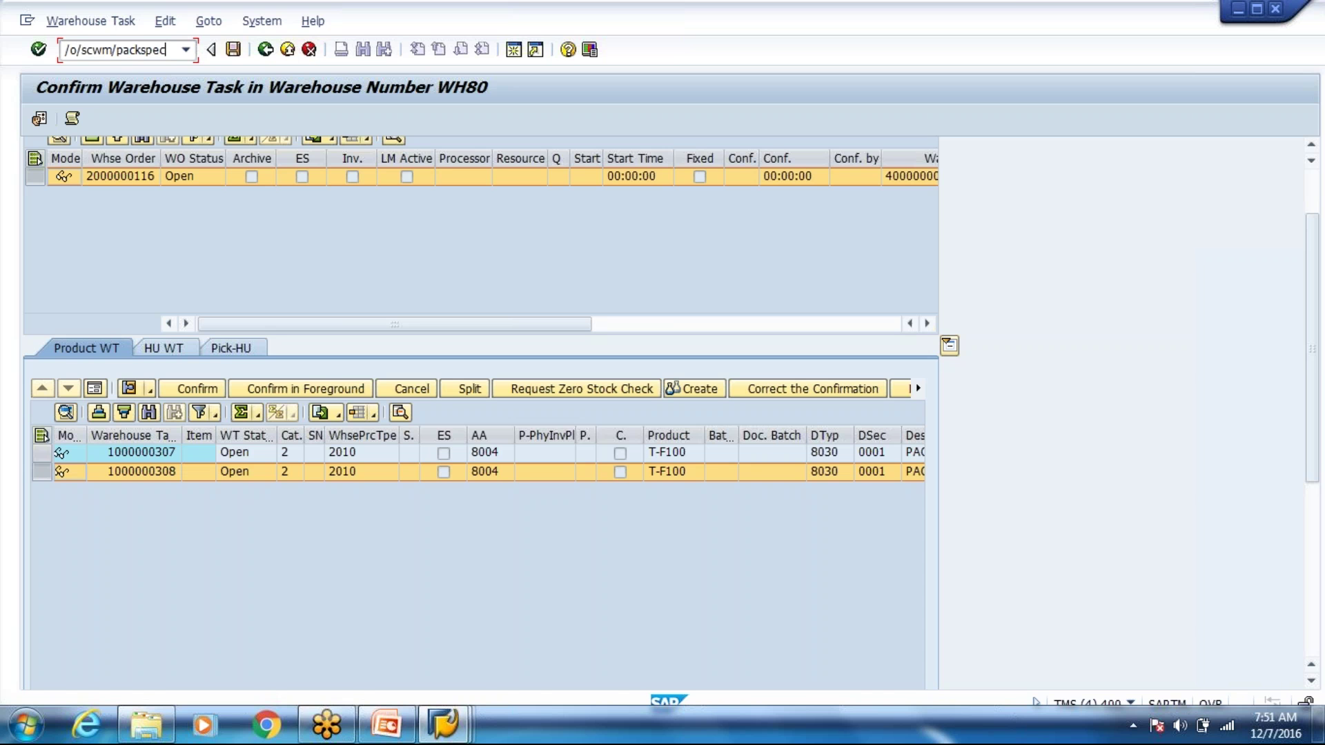
key(Return)
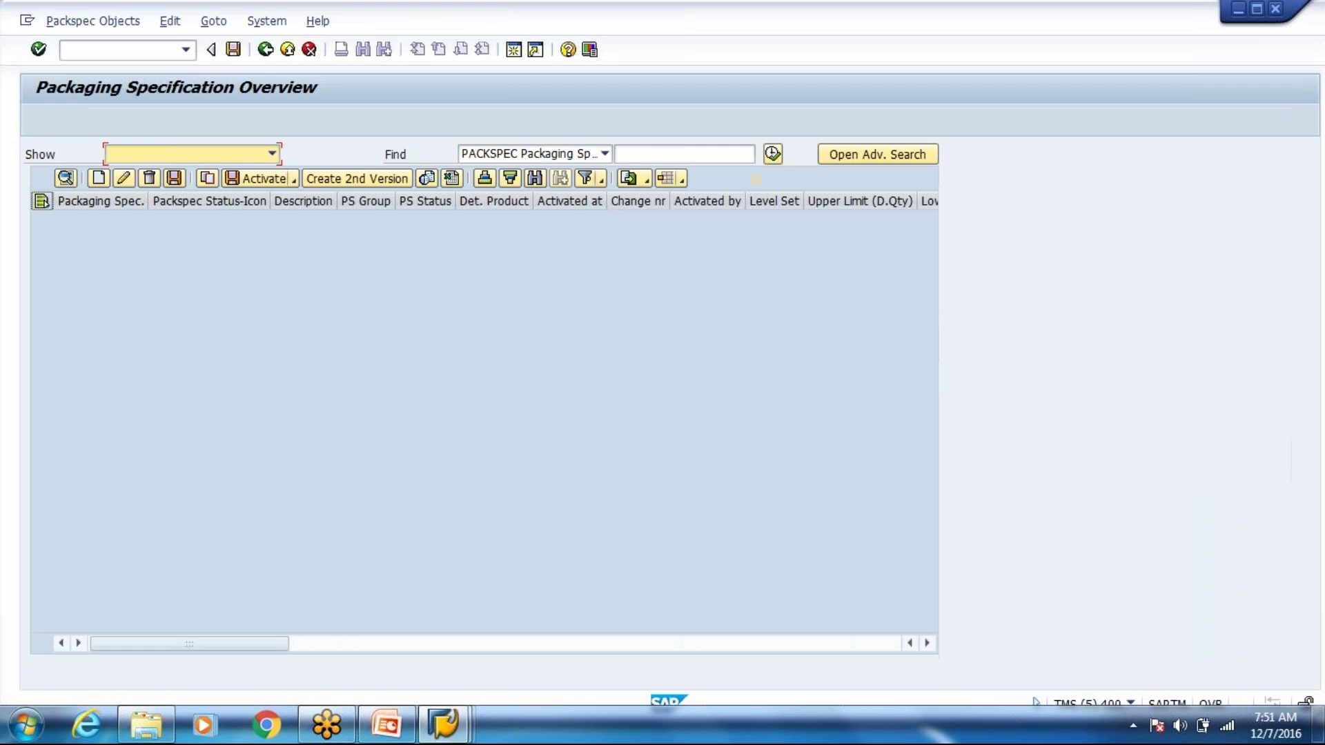
Step: Search the packaging specifications by product T-F100
click(700, 149)
click(639, 174)
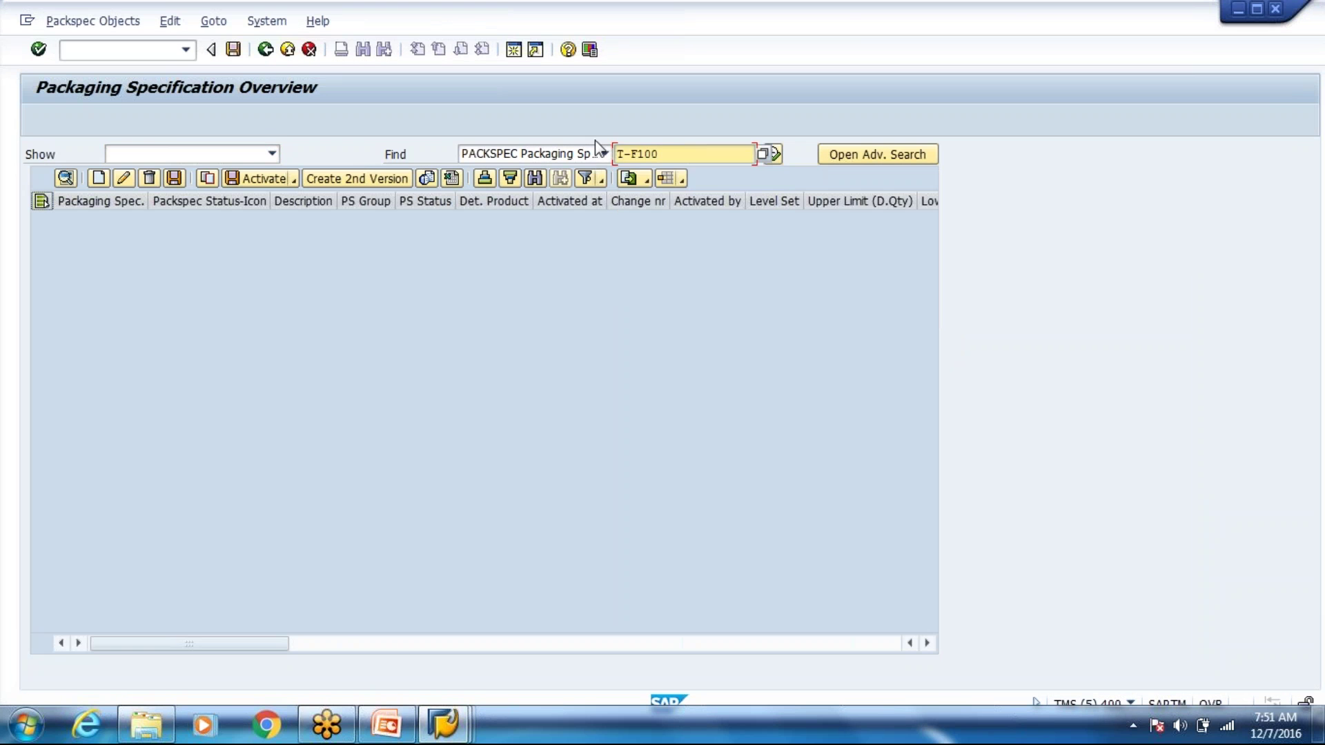
click(604, 153)
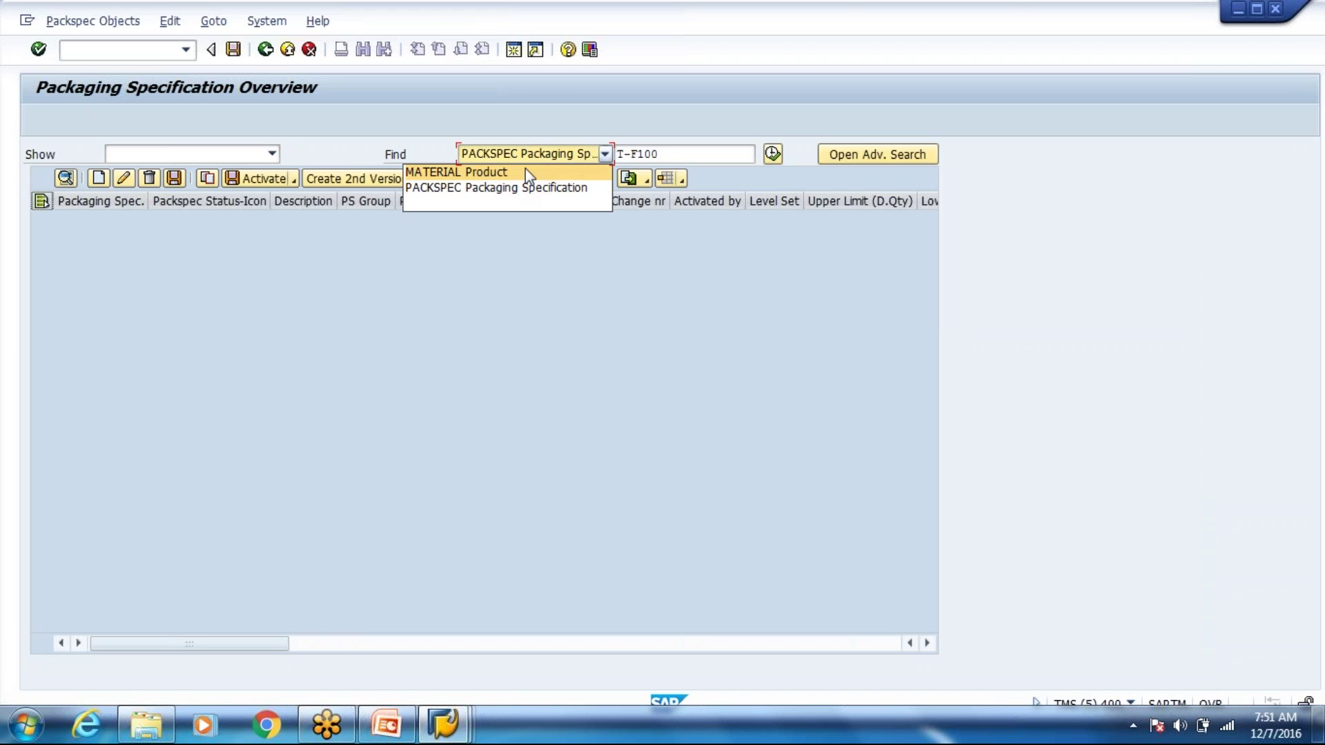
click(524, 169)
click(693, 159)
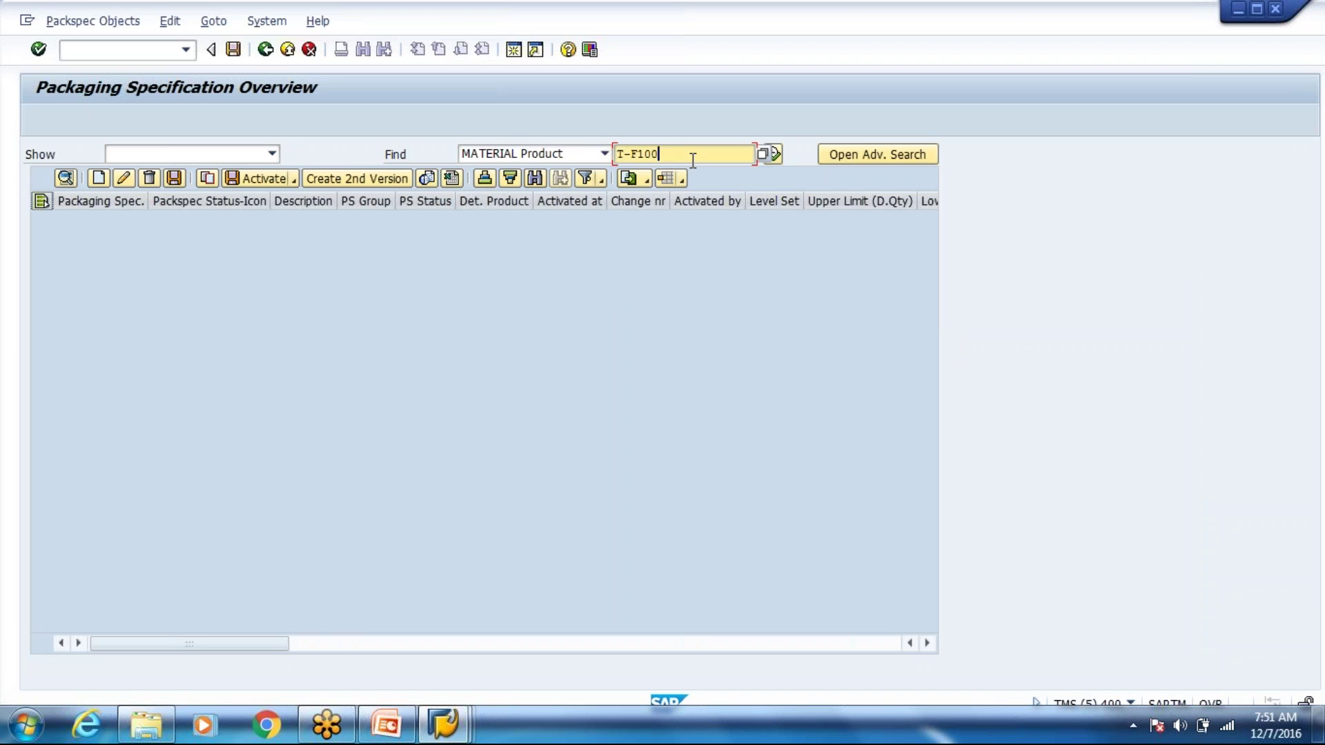
click(774, 154)
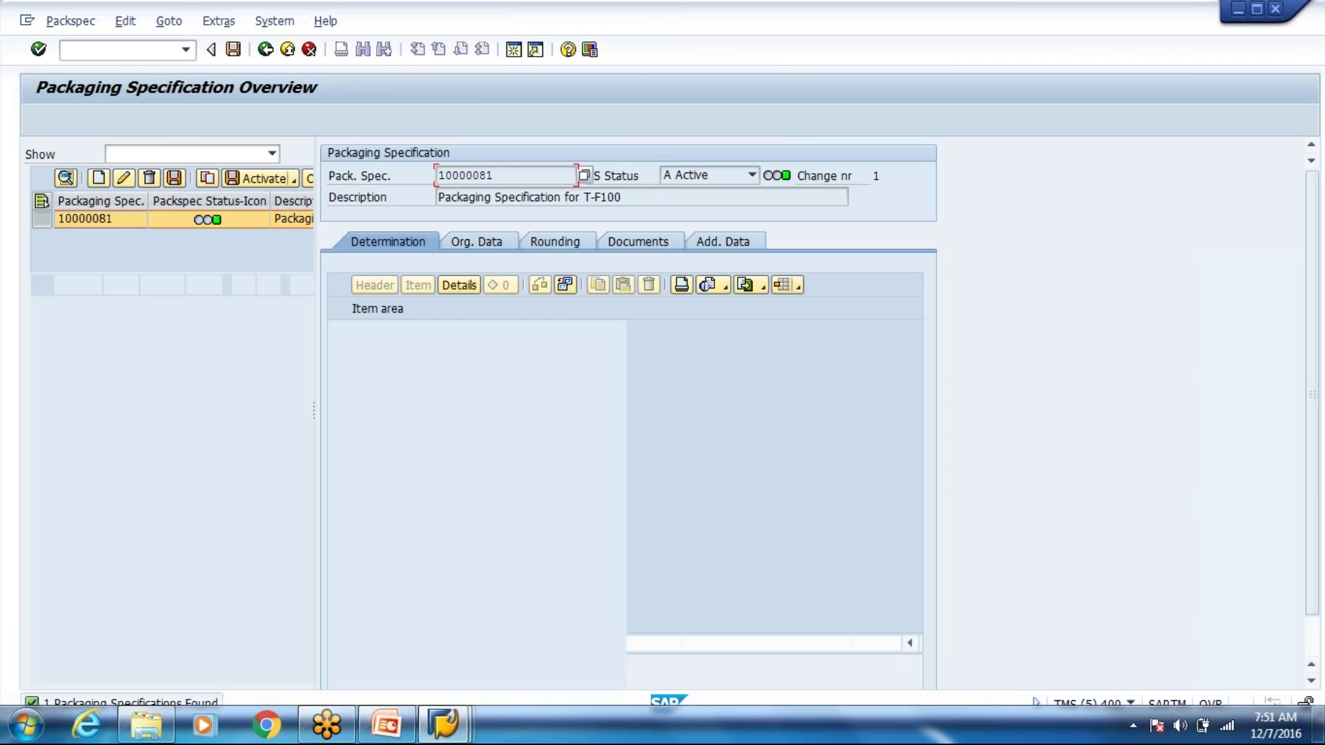
Step: Open T-F100's packaging specification for changes and add a 0OBD determination row for Outbound Delivery (Without Consolidation Group)
click(371, 364)
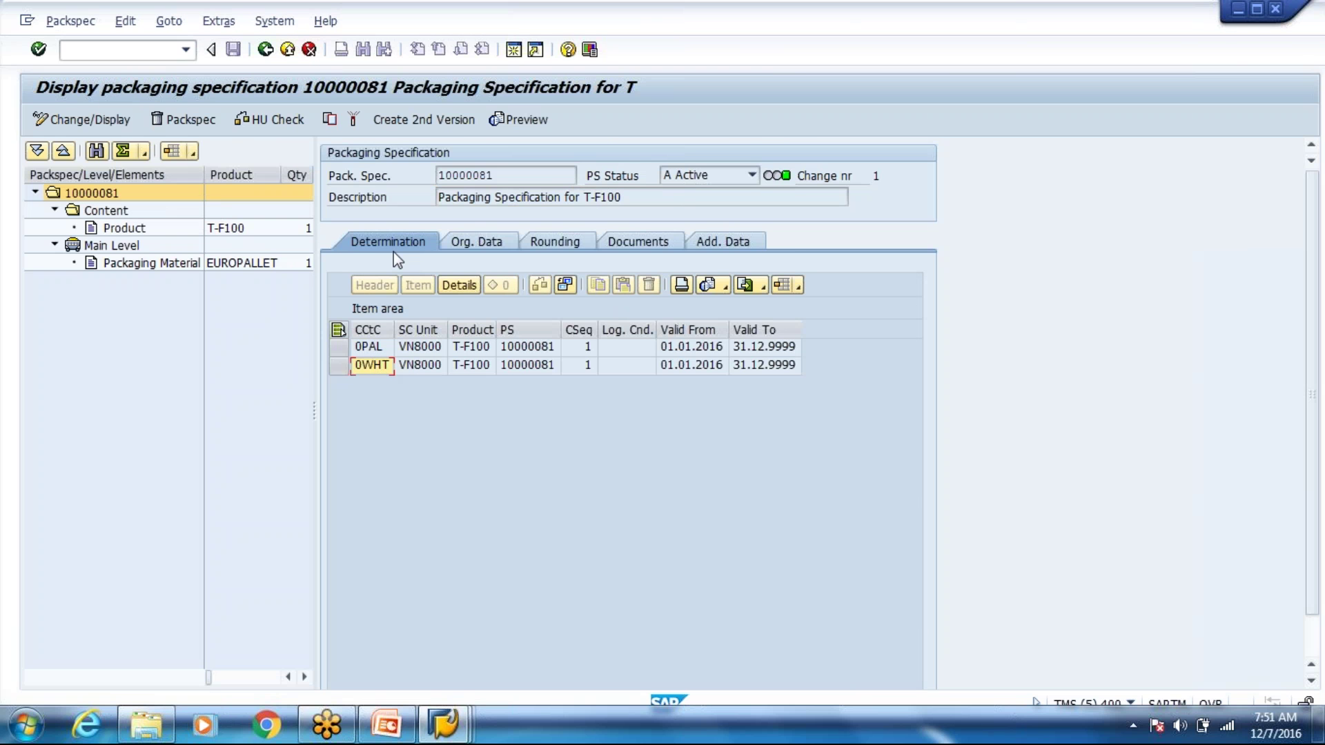
click(104, 119)
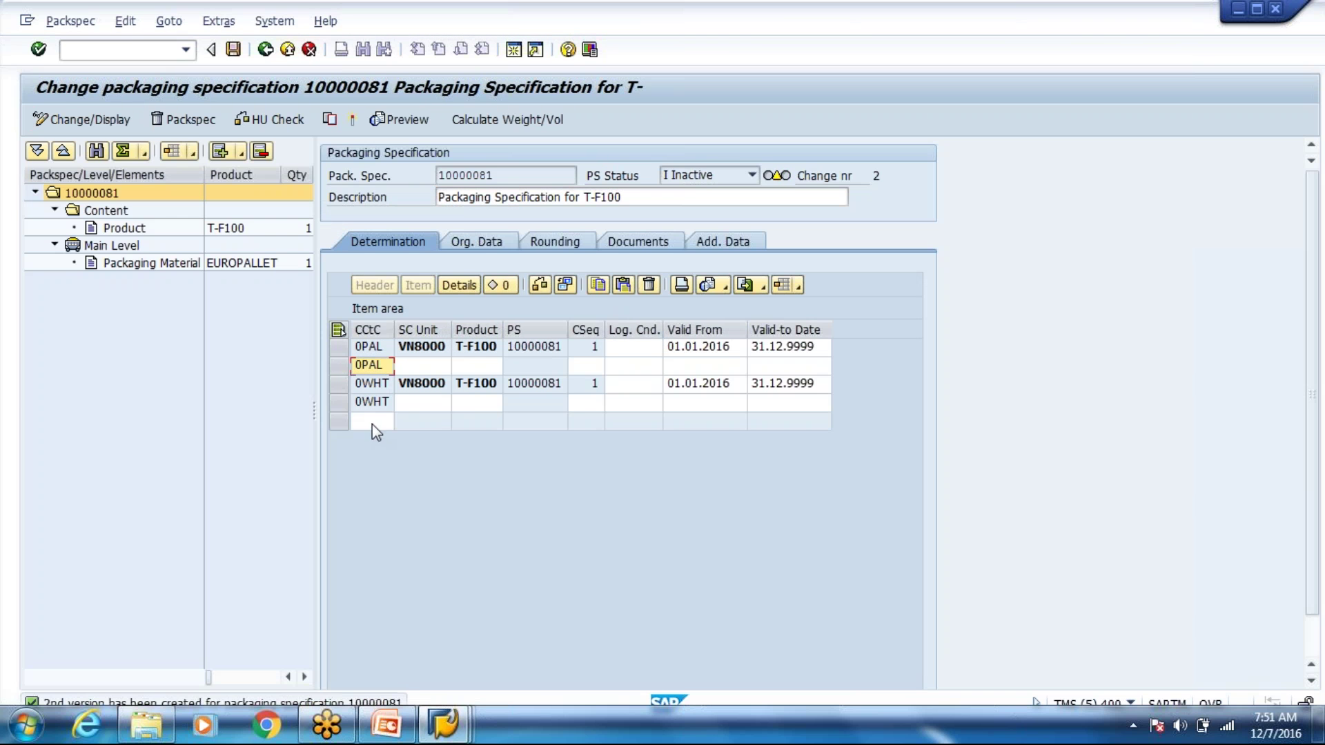
click(389, 427)
click(386, 422)
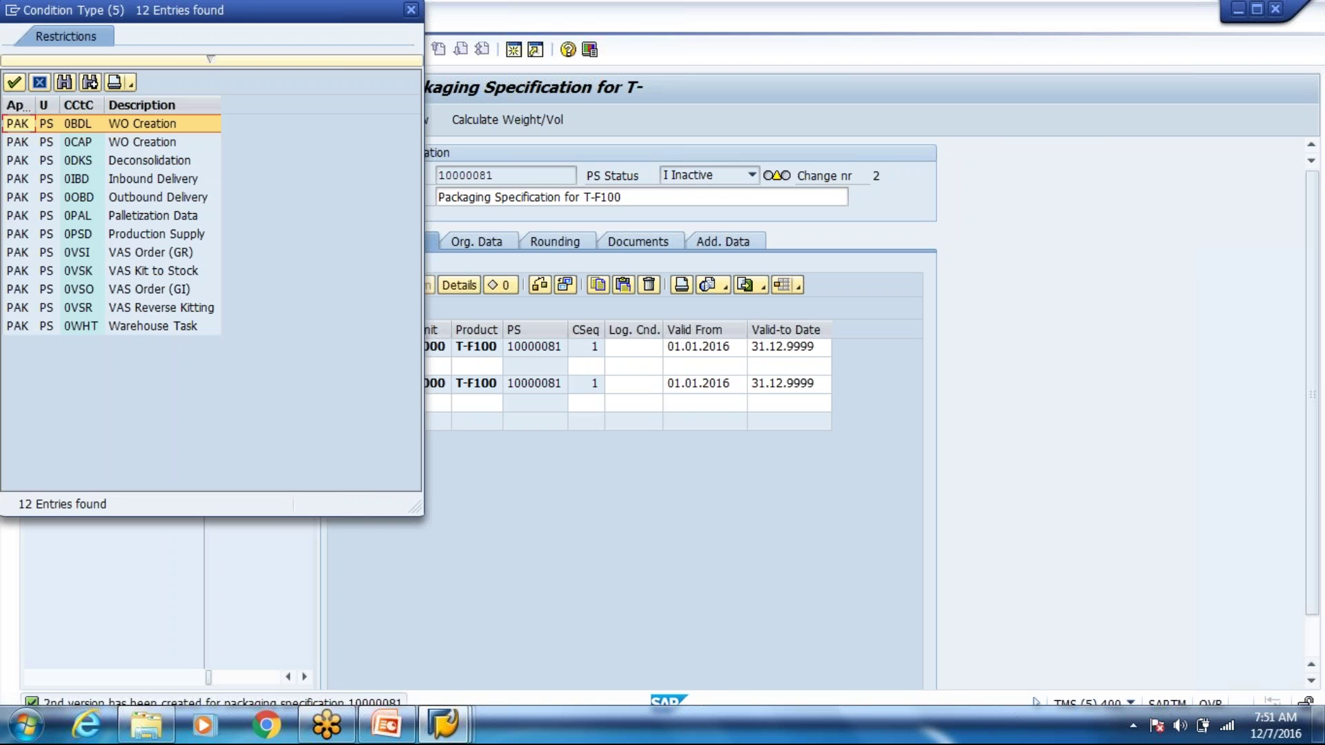
double_click(155, 200)
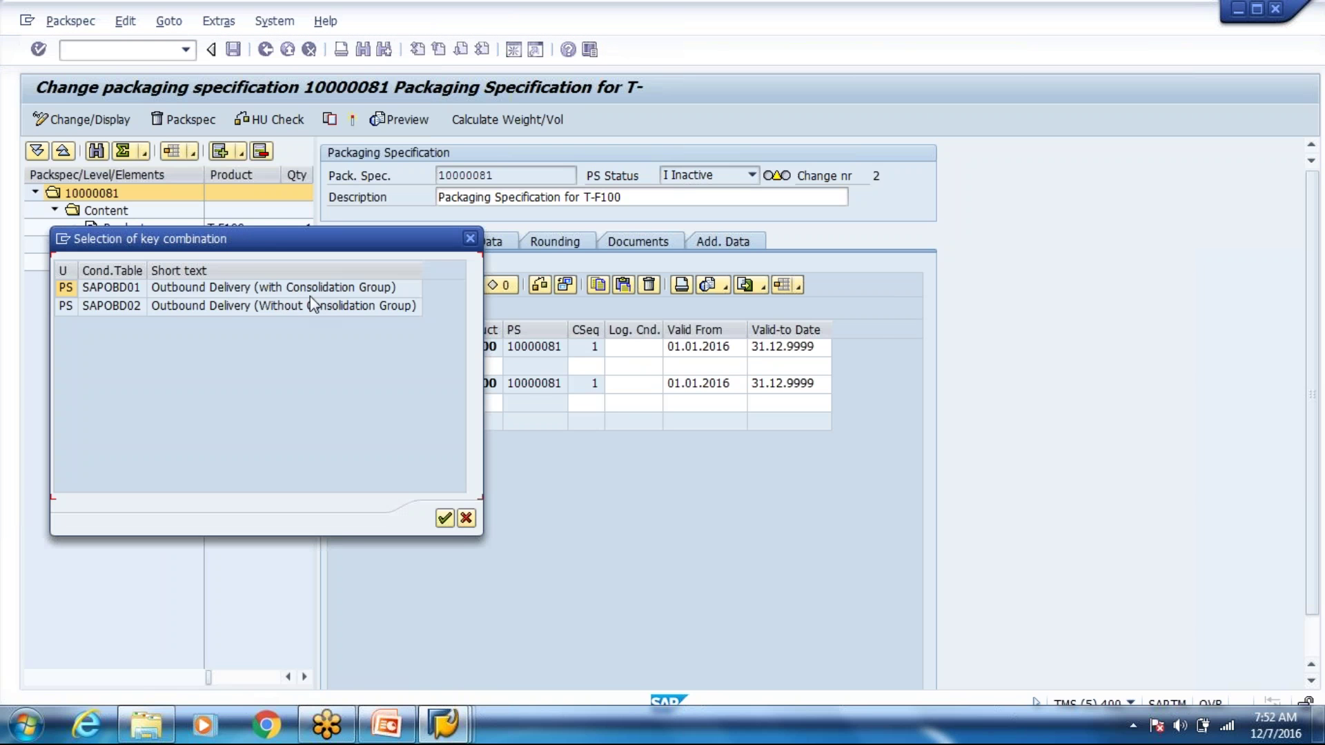
click(287, 311)
double_click(287, 310)
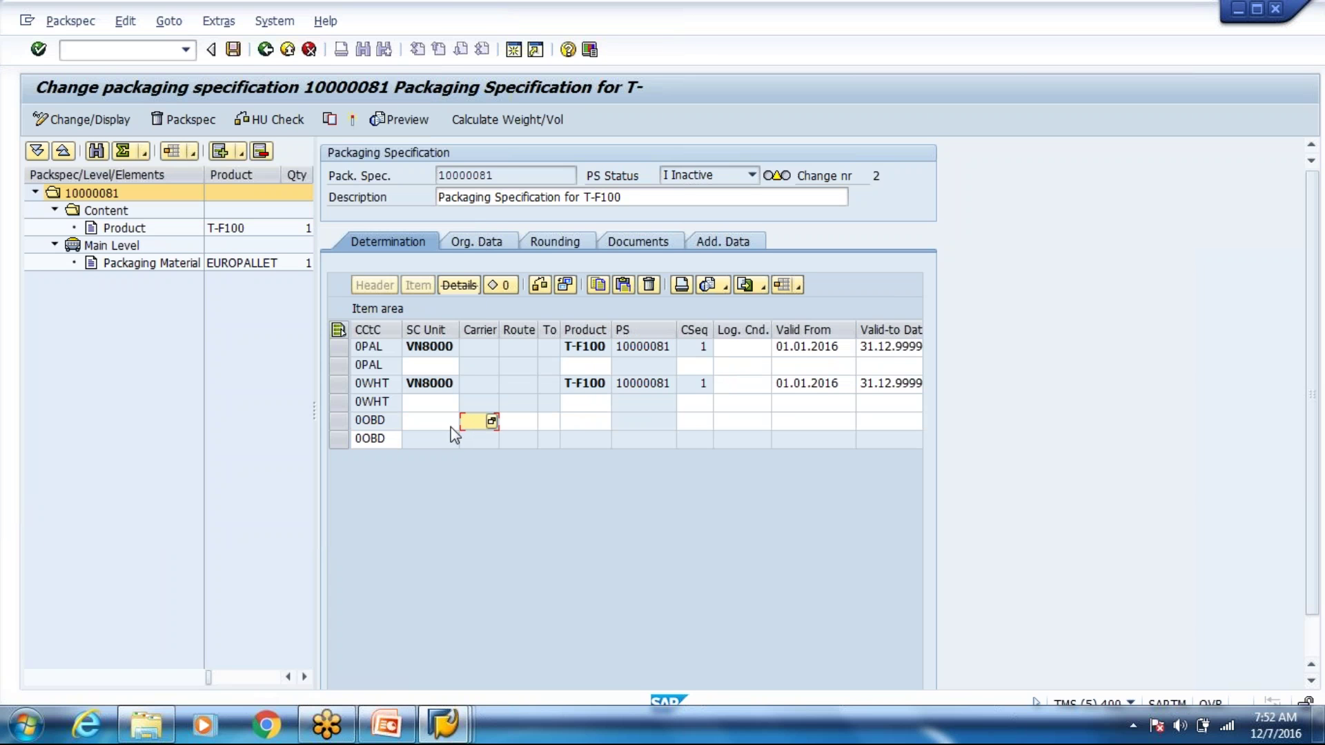
Step: Set the product of the new 0OBD determination row to T-F100
click(579, 420)
text(T-F1)
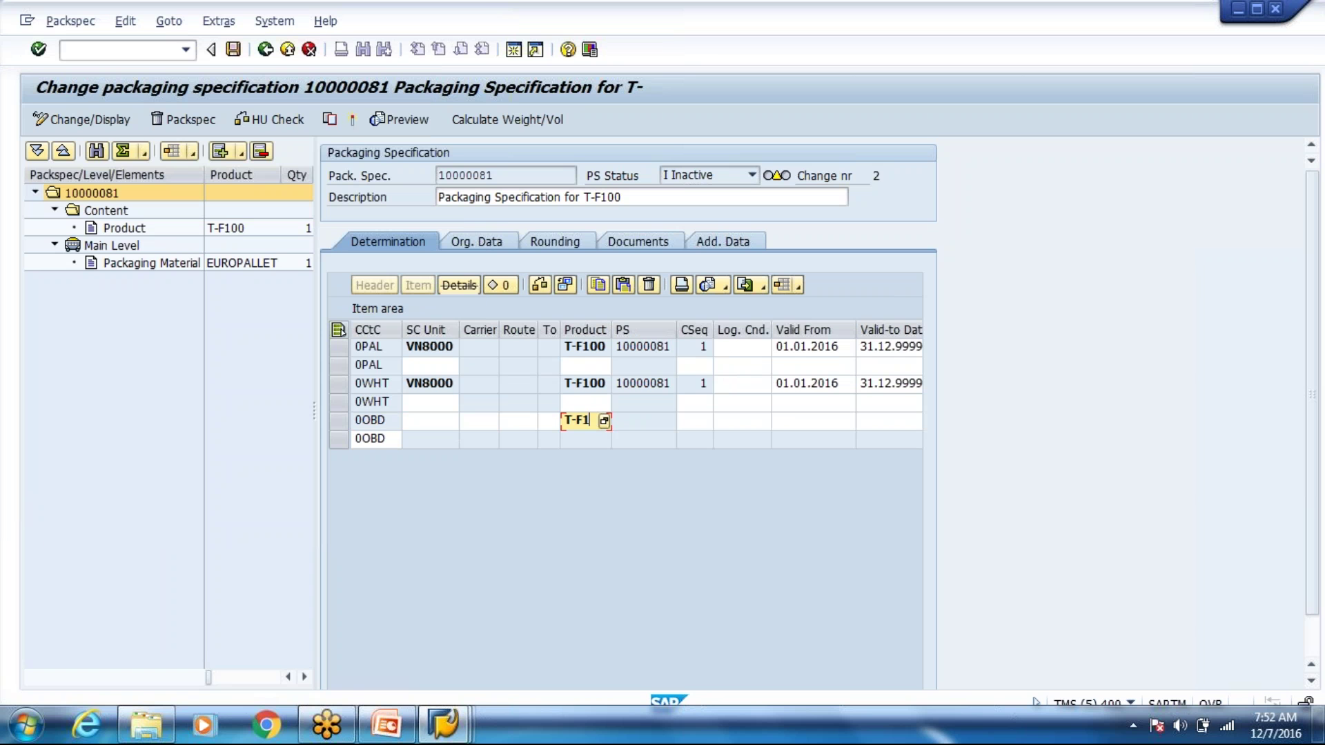
text(00)
Step: Add another determination row to the packaging specification with condition type 0BDL (WO Creation)
click(381, 438)
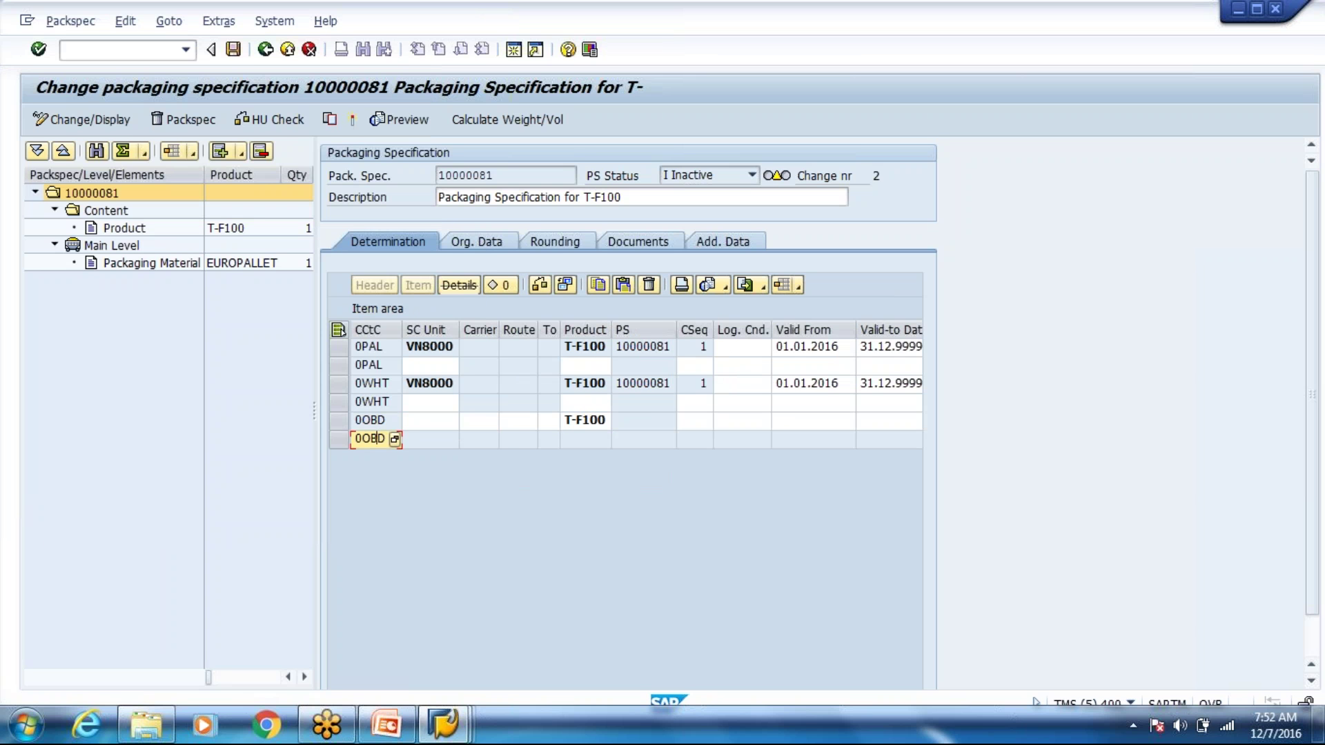
key(Return)
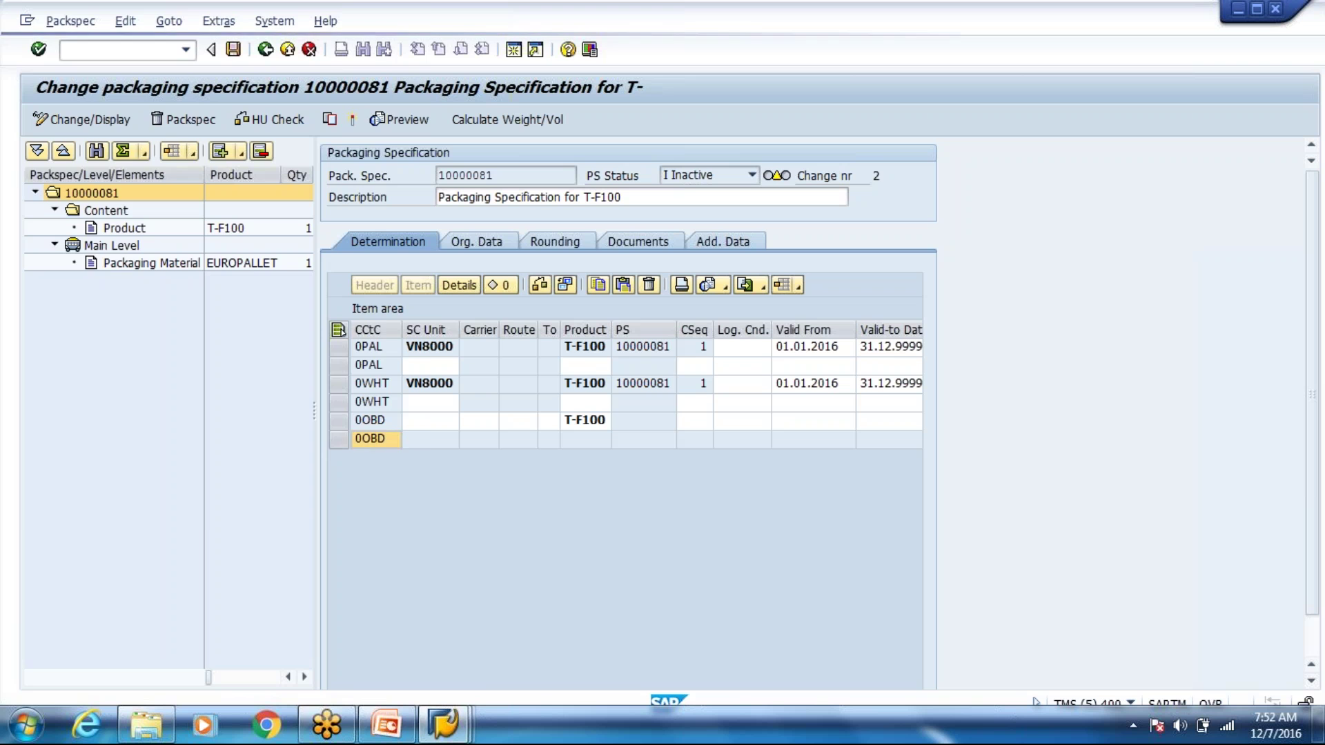
key(F4)
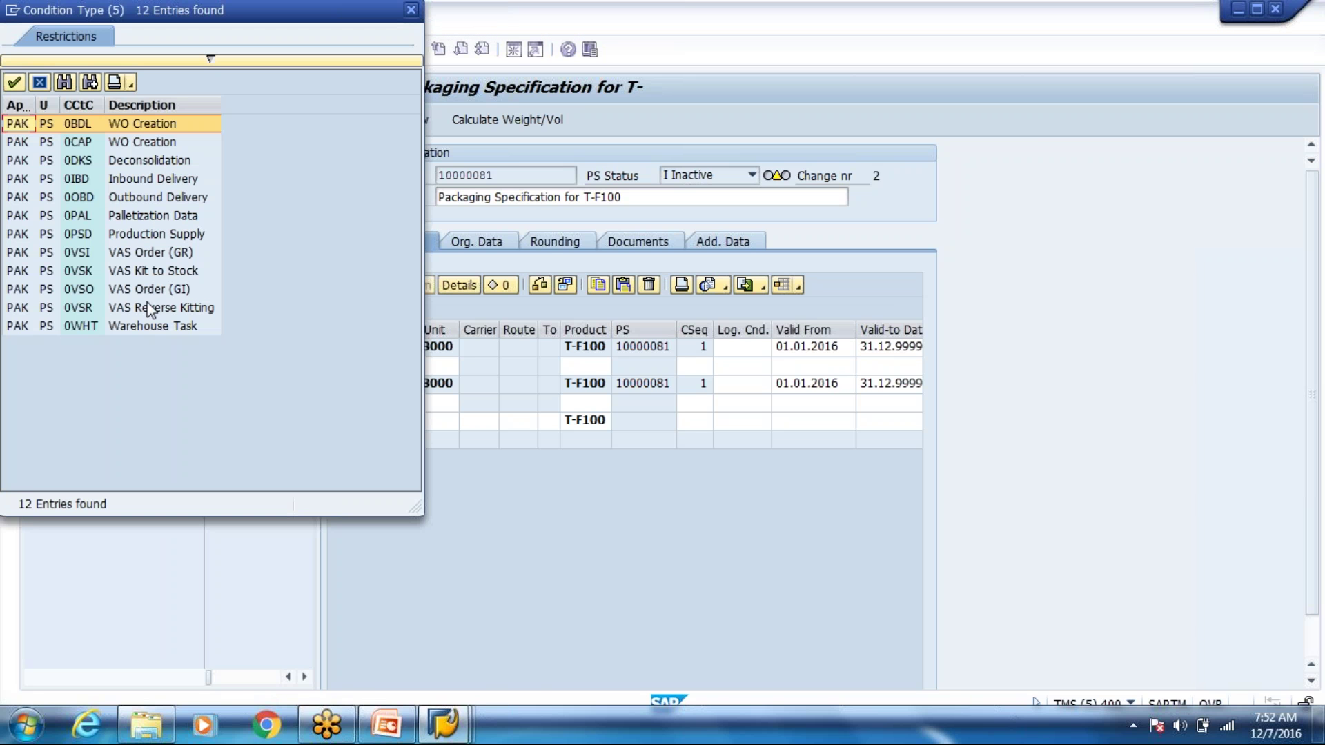
click(150, 330)
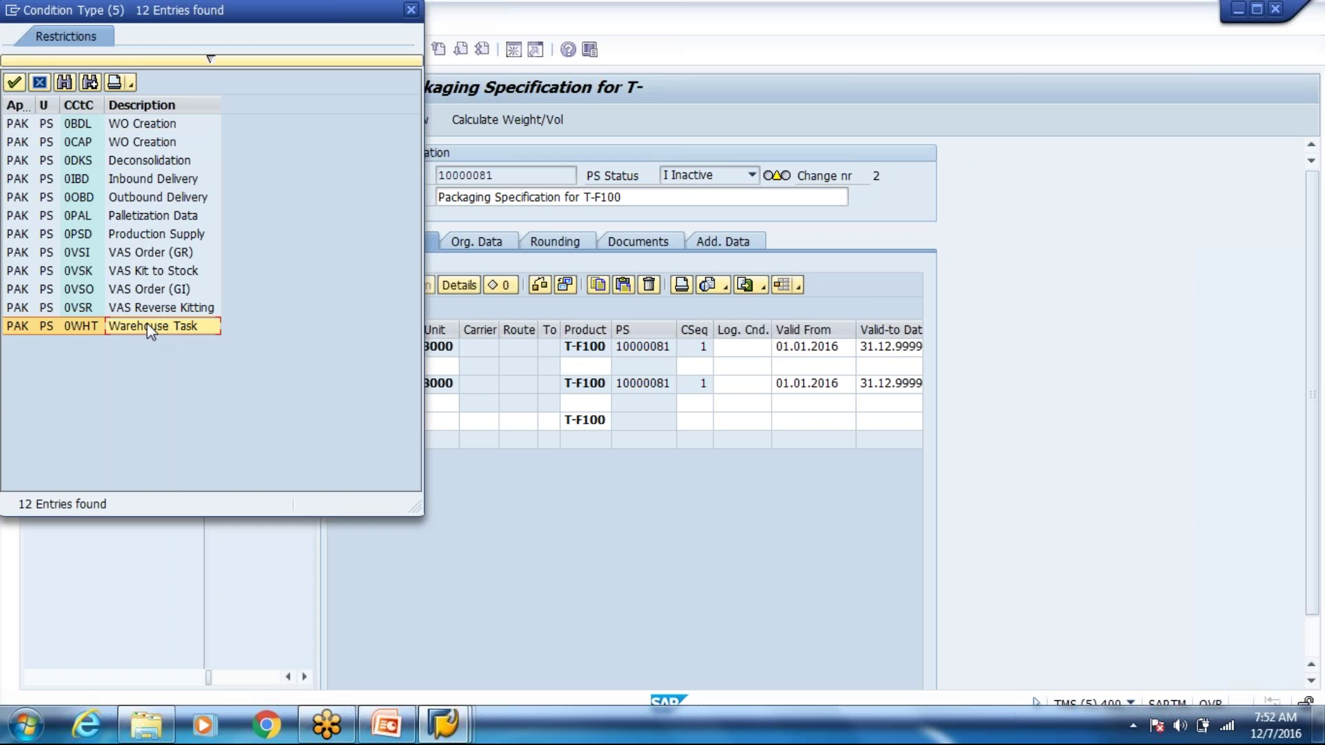
click(150, 125)
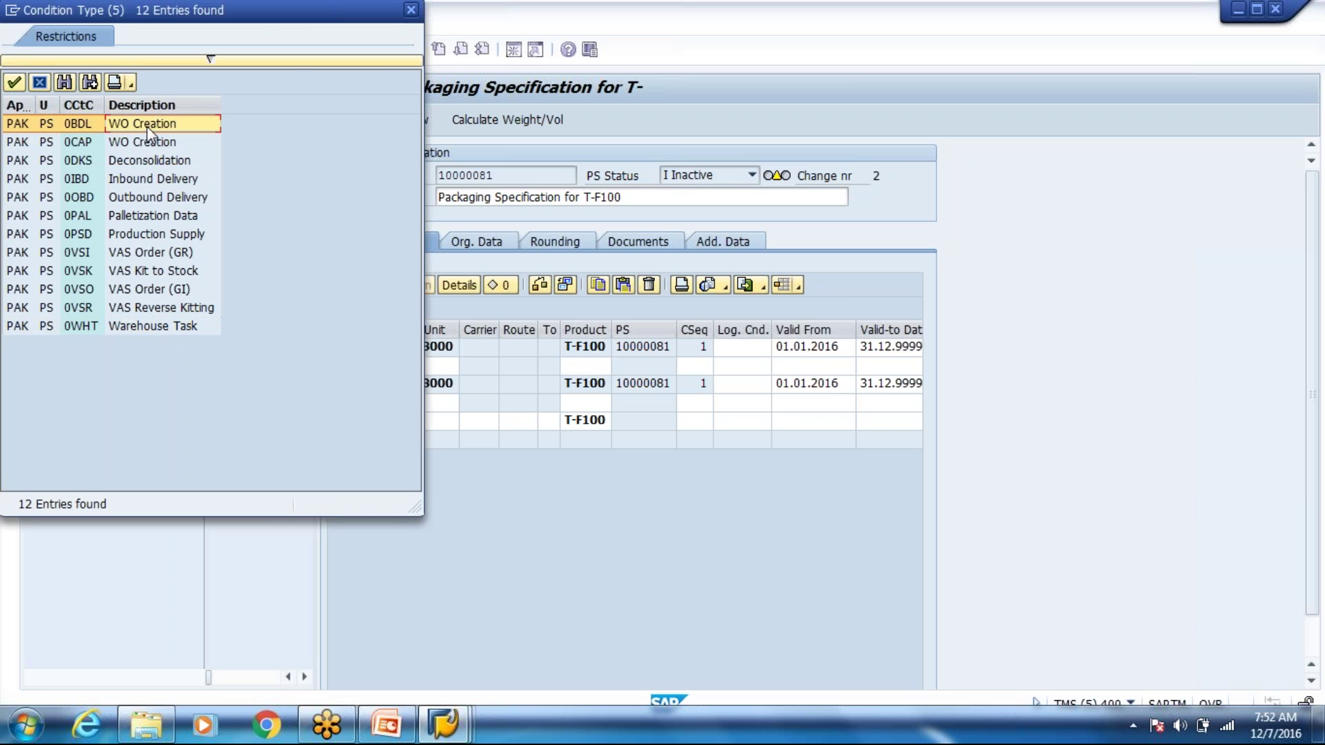
double_click(149, 132)
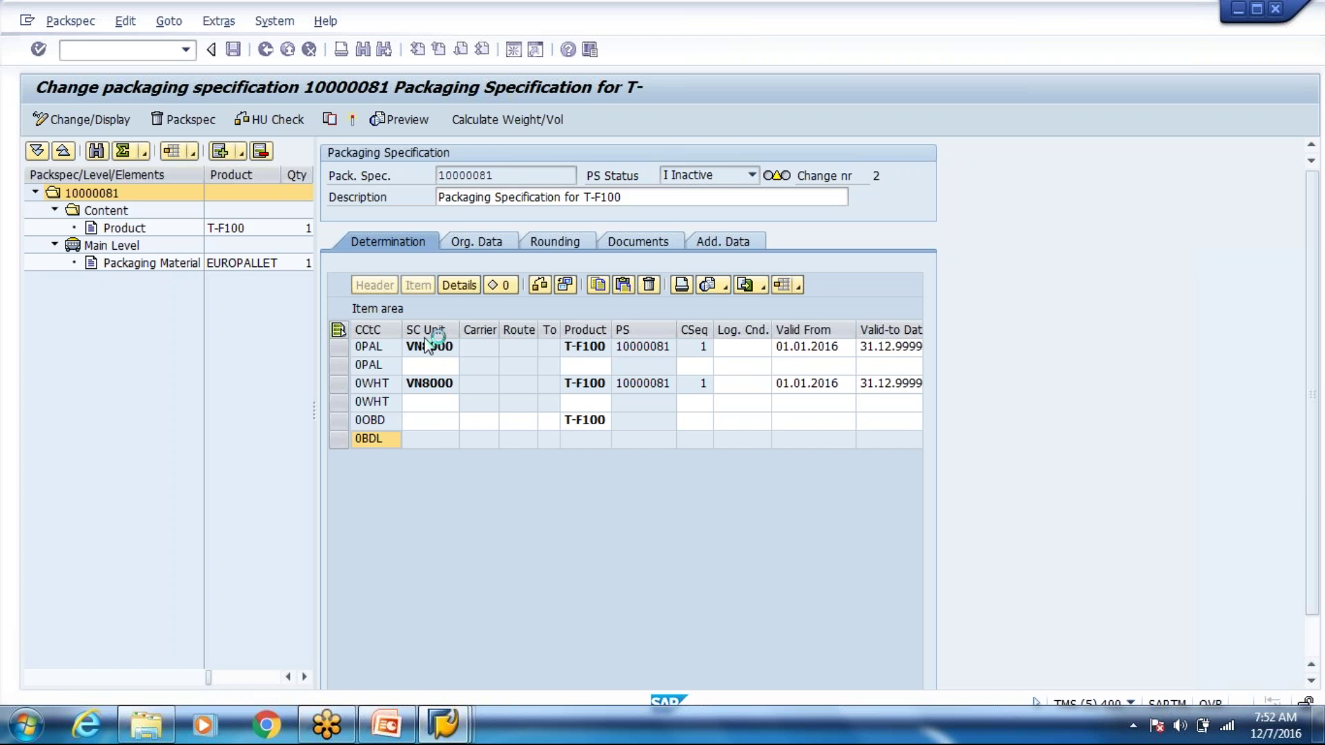
click(595, 442)
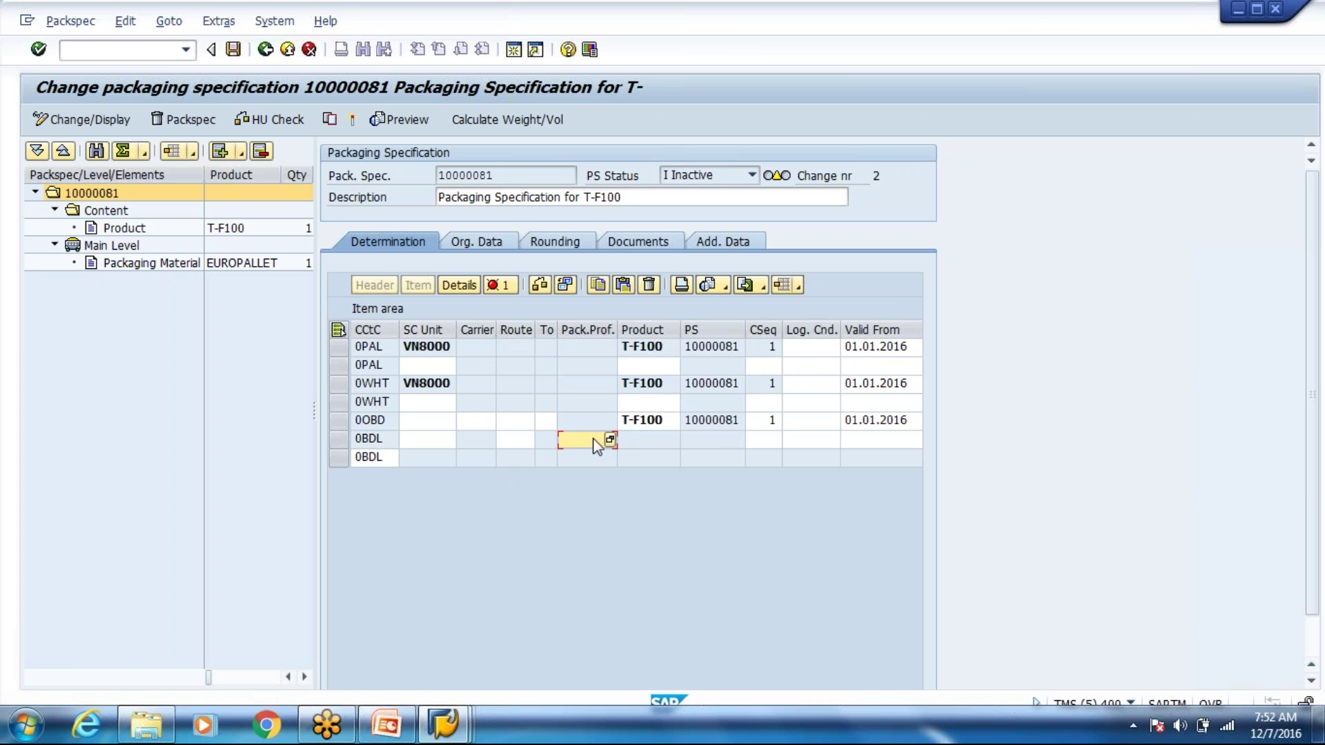
Step: Add a further determination row with condition type 0WHT (Warehouse Task) below the 0BDL row
click(370, 458)
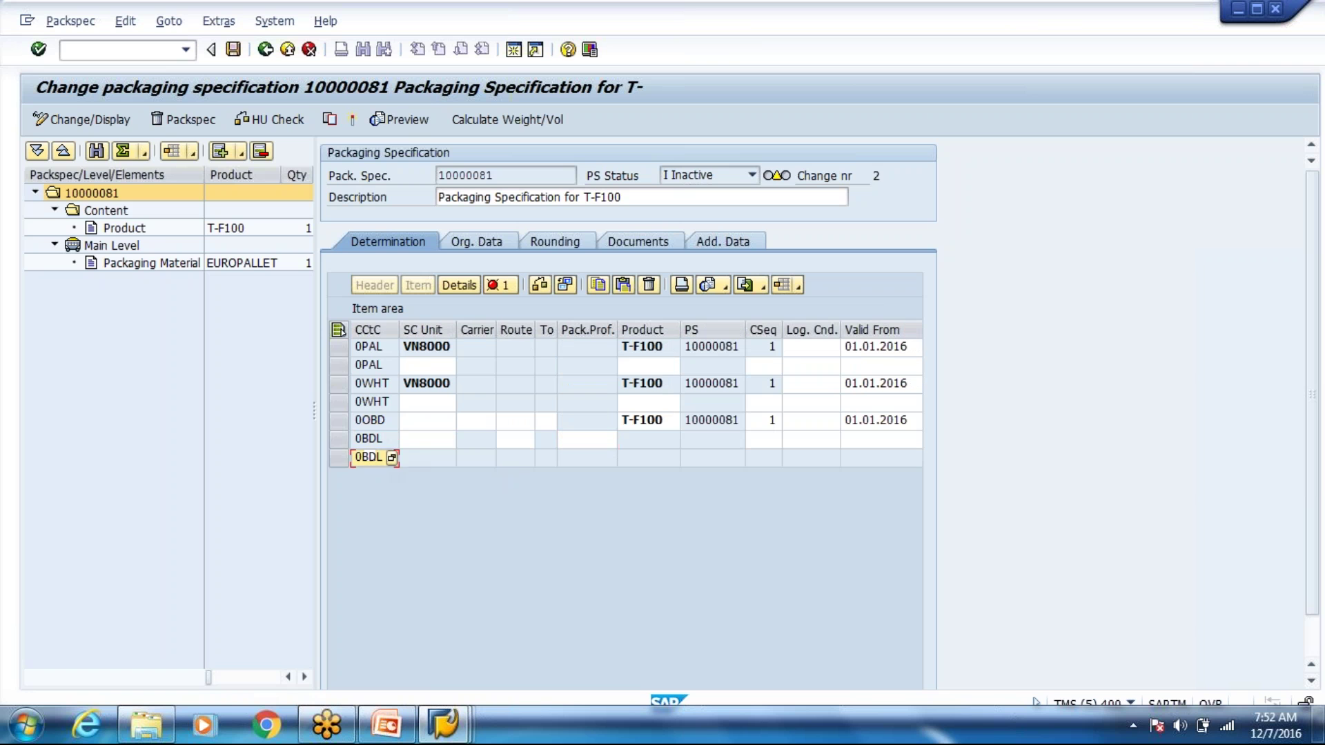
click(394, 462)
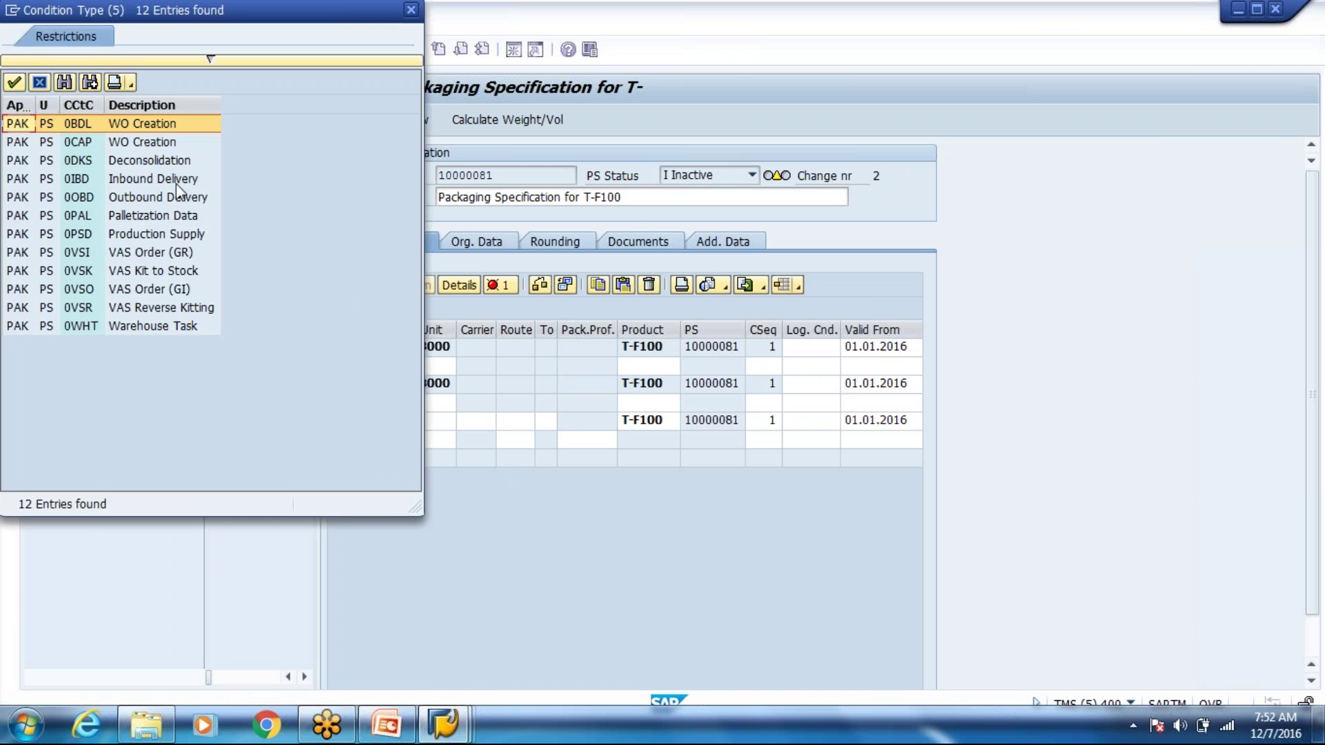
double_click(153, 330)
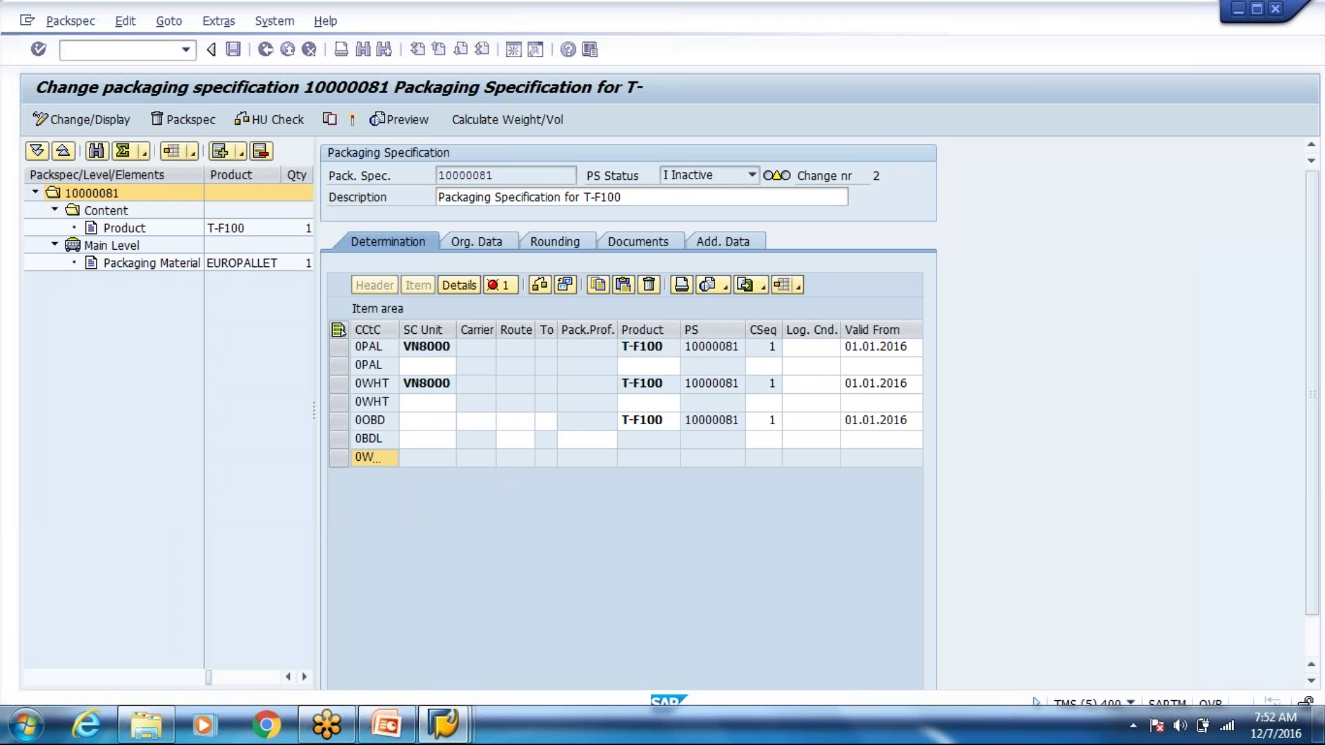
key(Return)
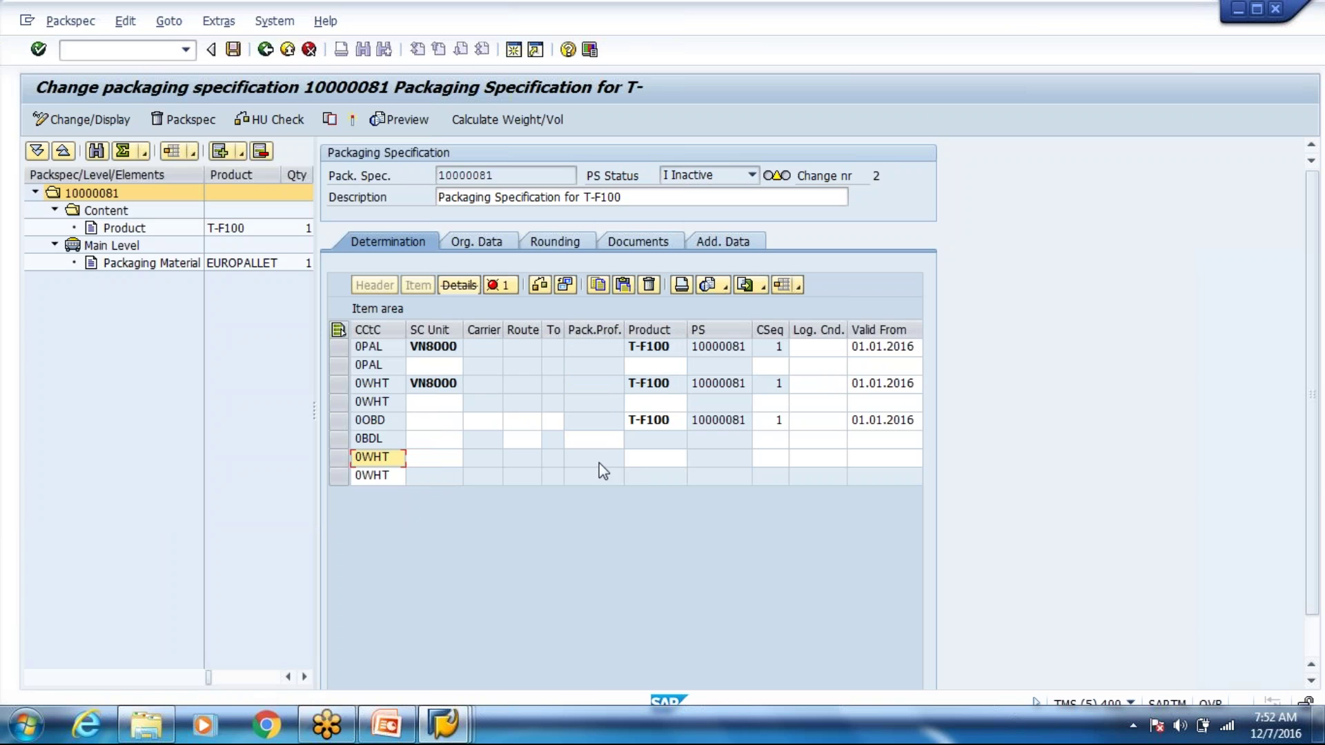
Step: Set the product of the 0WHT determination row below 0BDL to T-F100 and save the packaging specification
click(642, 458)
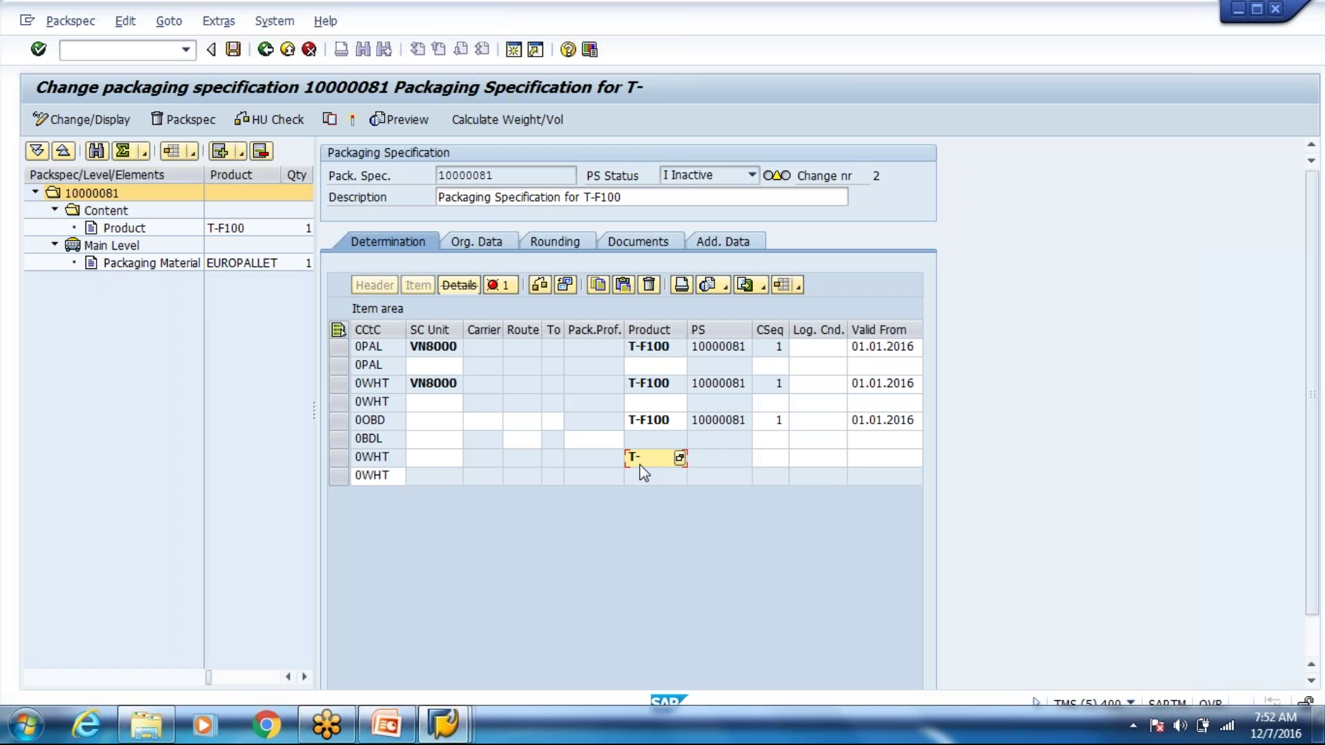
text(T-F100)
key(Return)
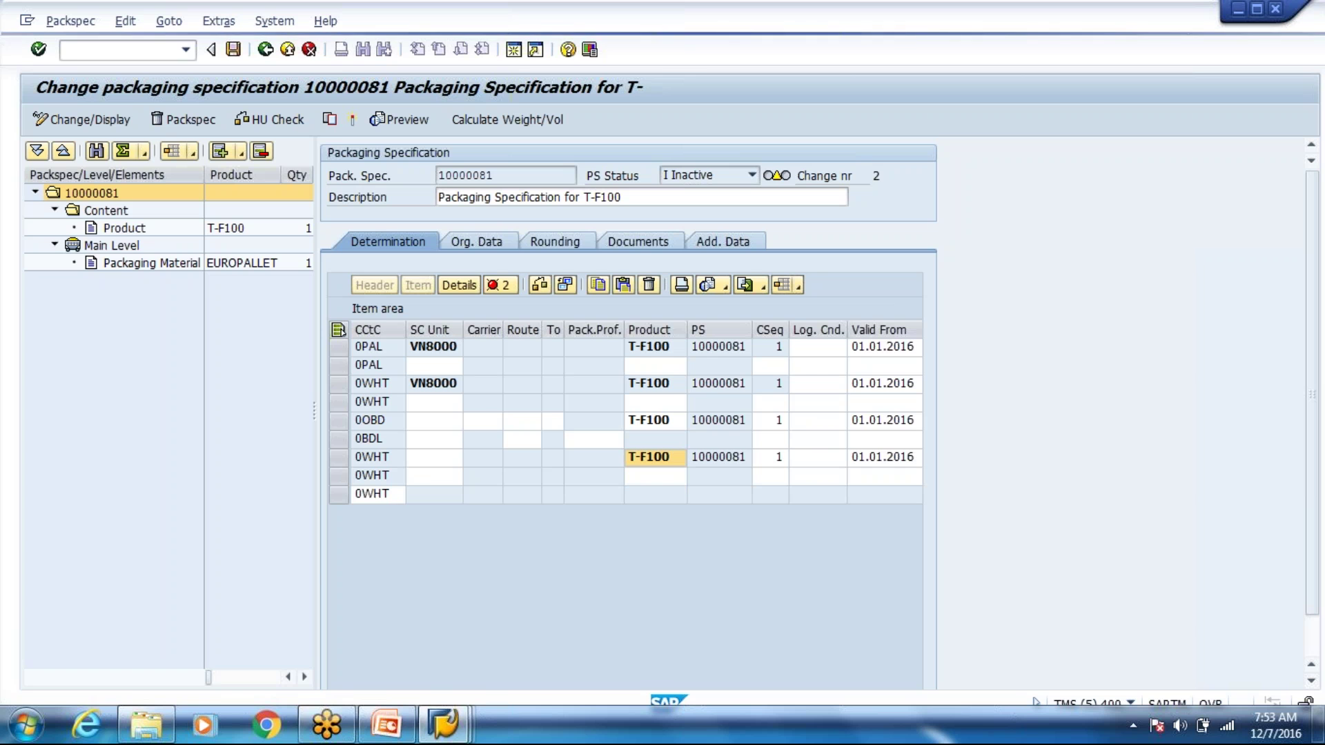
key(ctrl+s)
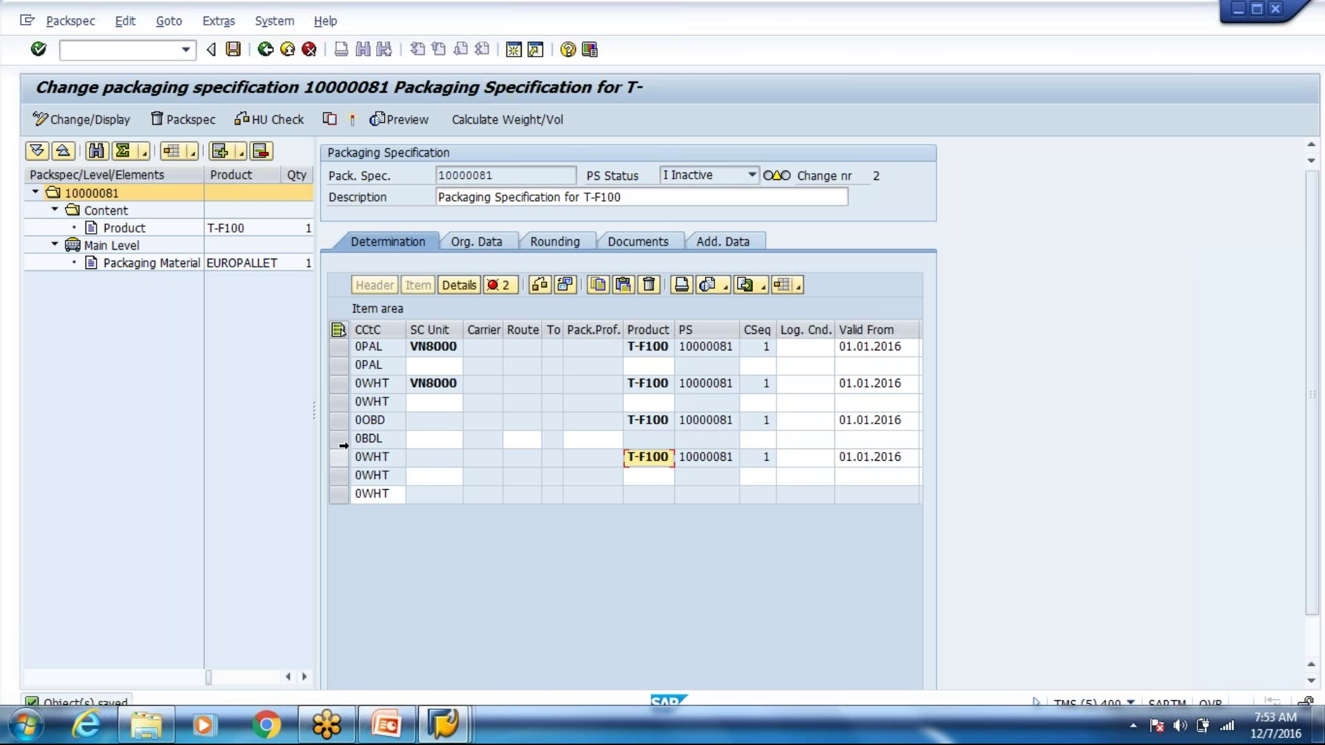
Step: Try to delete the blank 0BDL determination row from the packaging specification
click(342, 442)
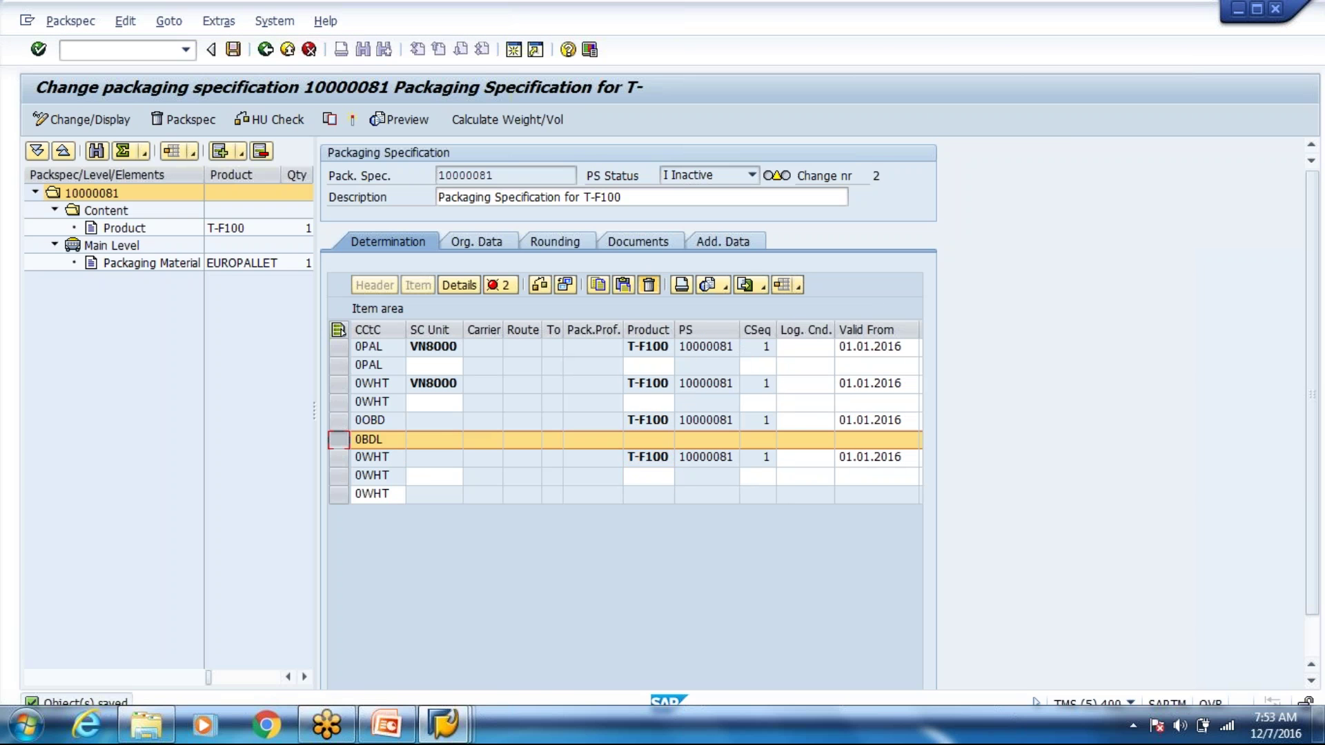
key(Delete)
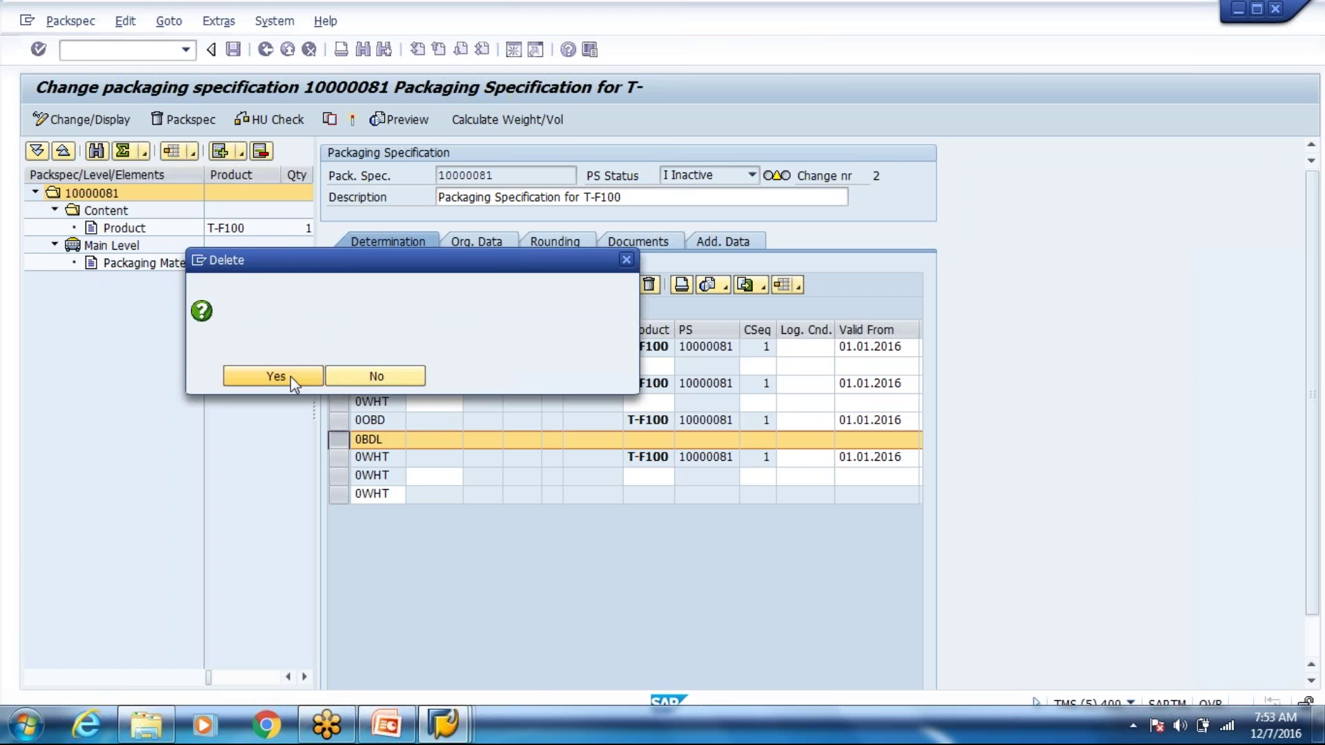
click(288, 380)
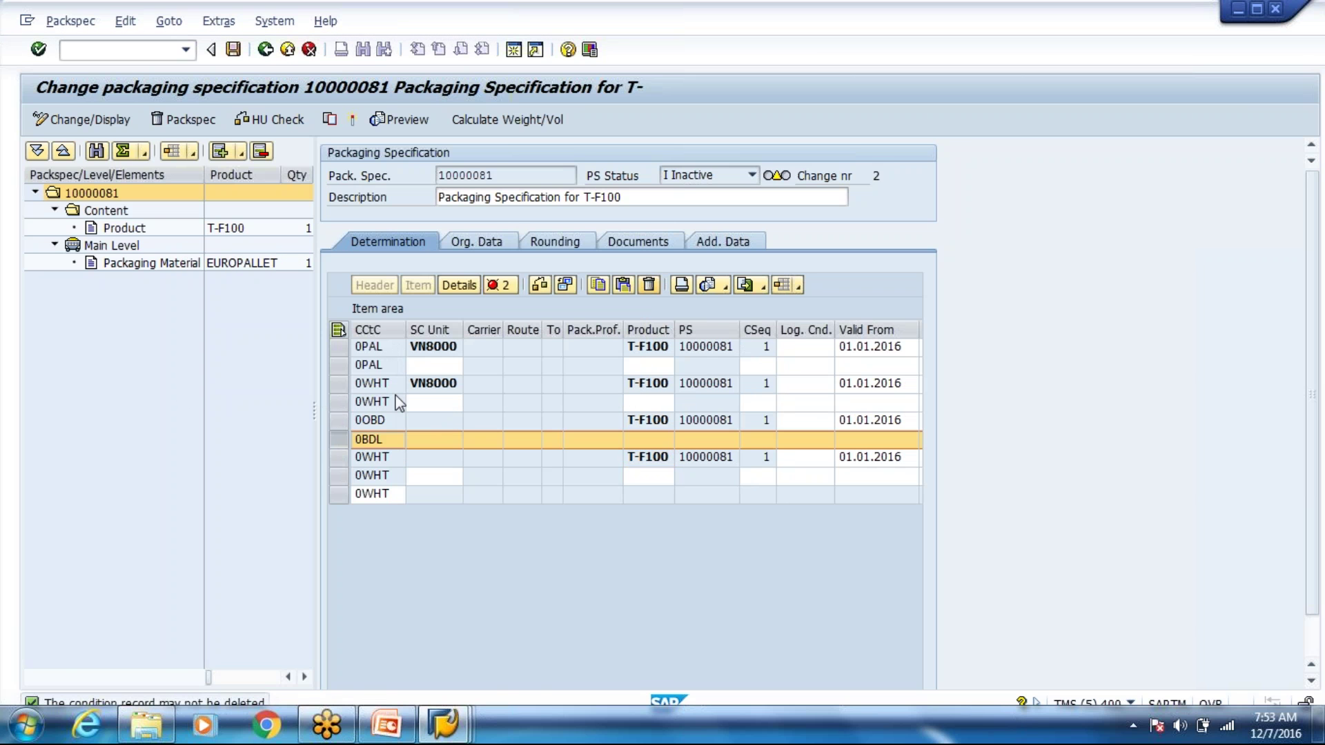
Step: Check the determination error messages and delete the T-F100 0WHT row that has no supply chain unit
click(506, 287)
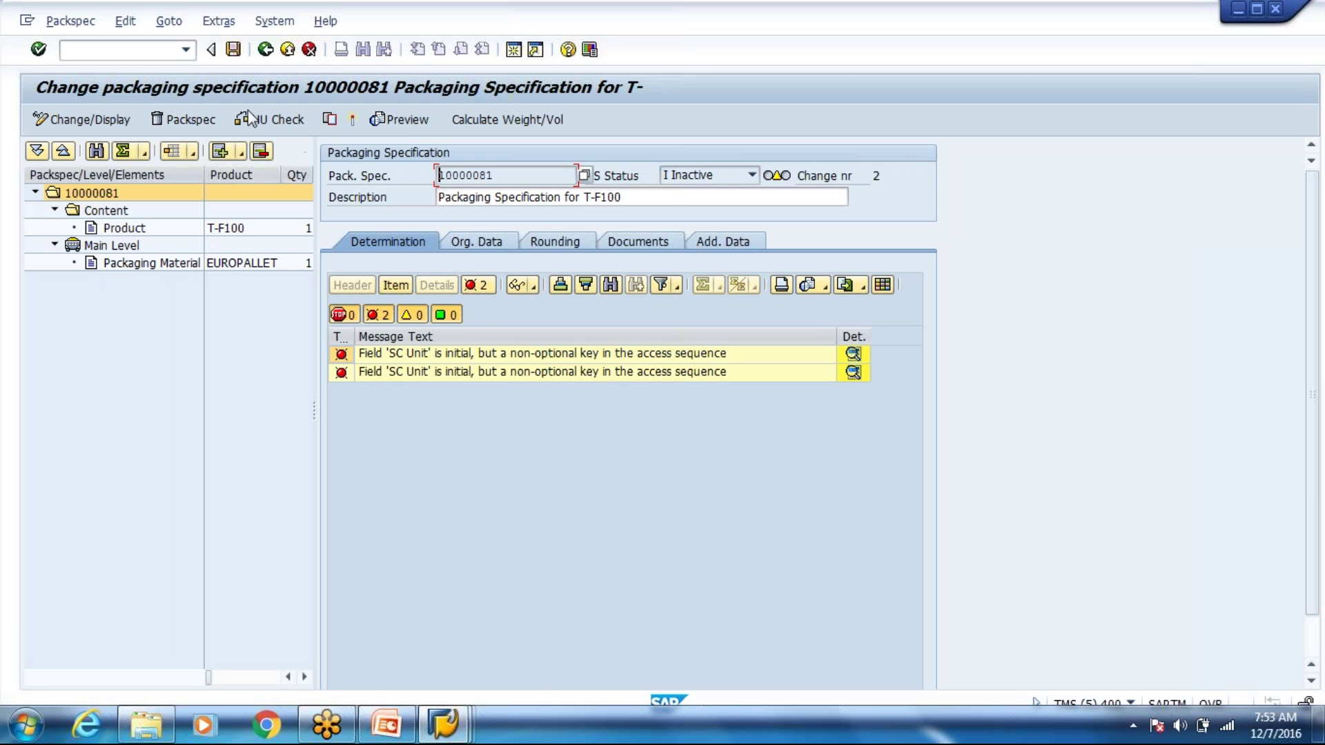
click(476, 285)
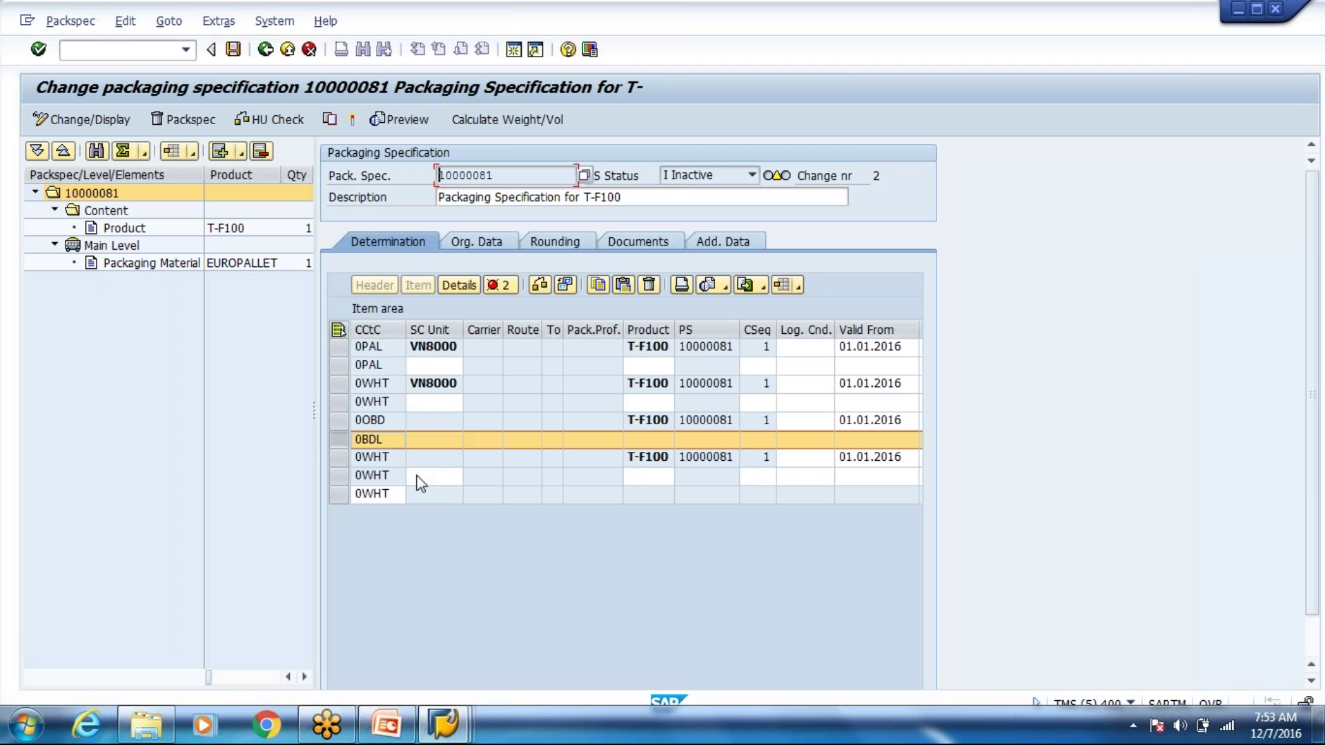
click(424, 477)
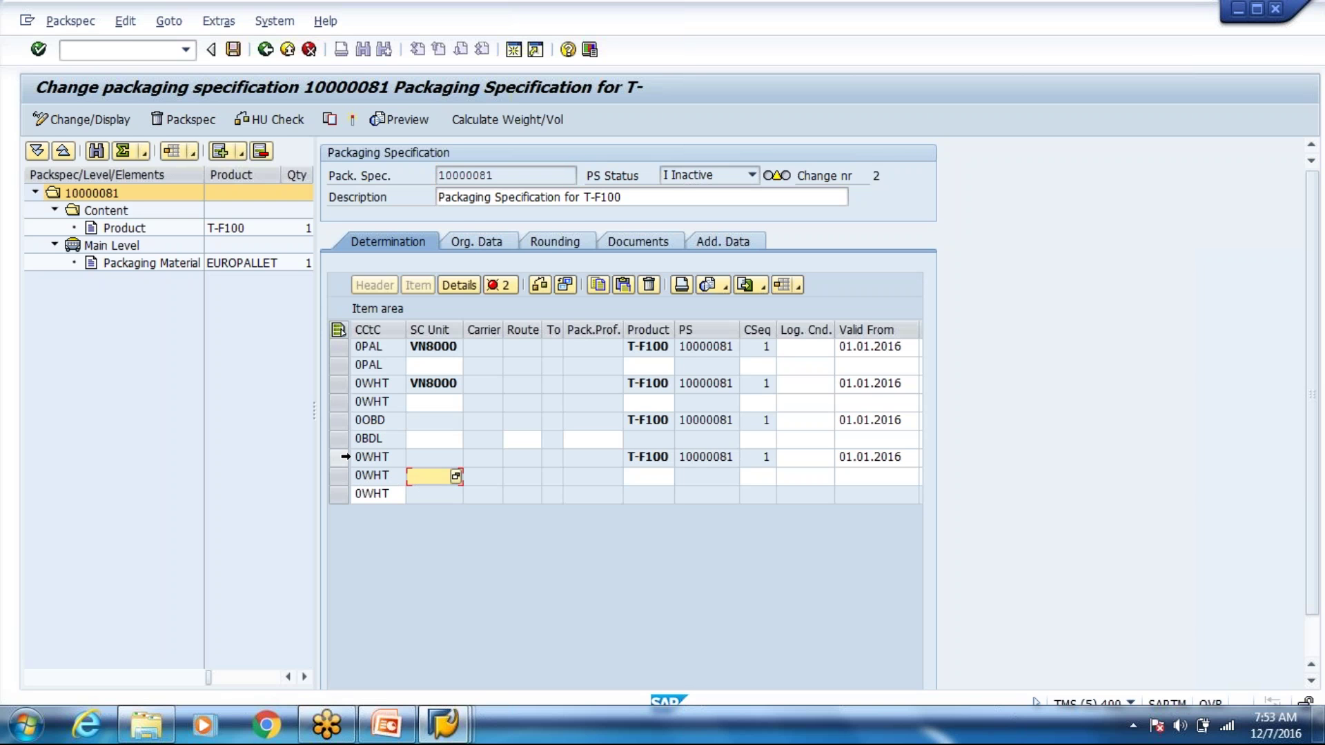
click(340, 457)
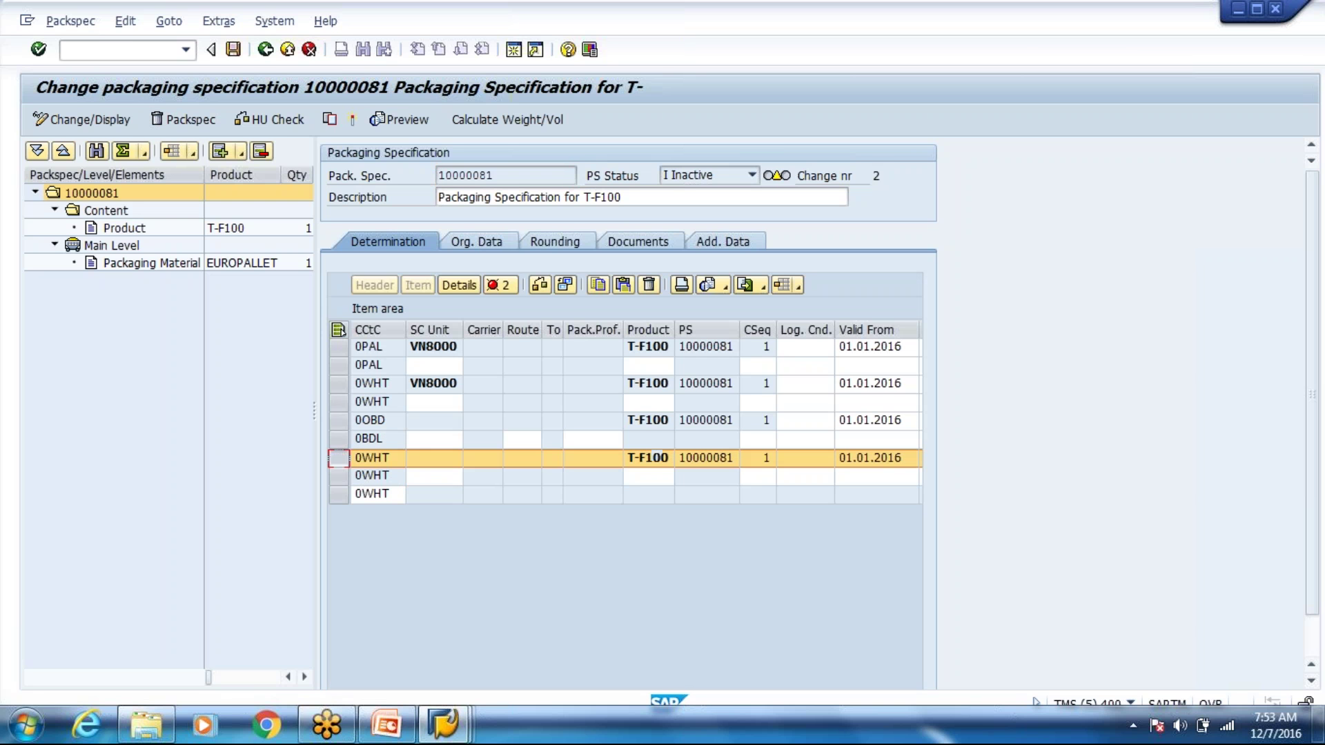
click(650, 289)
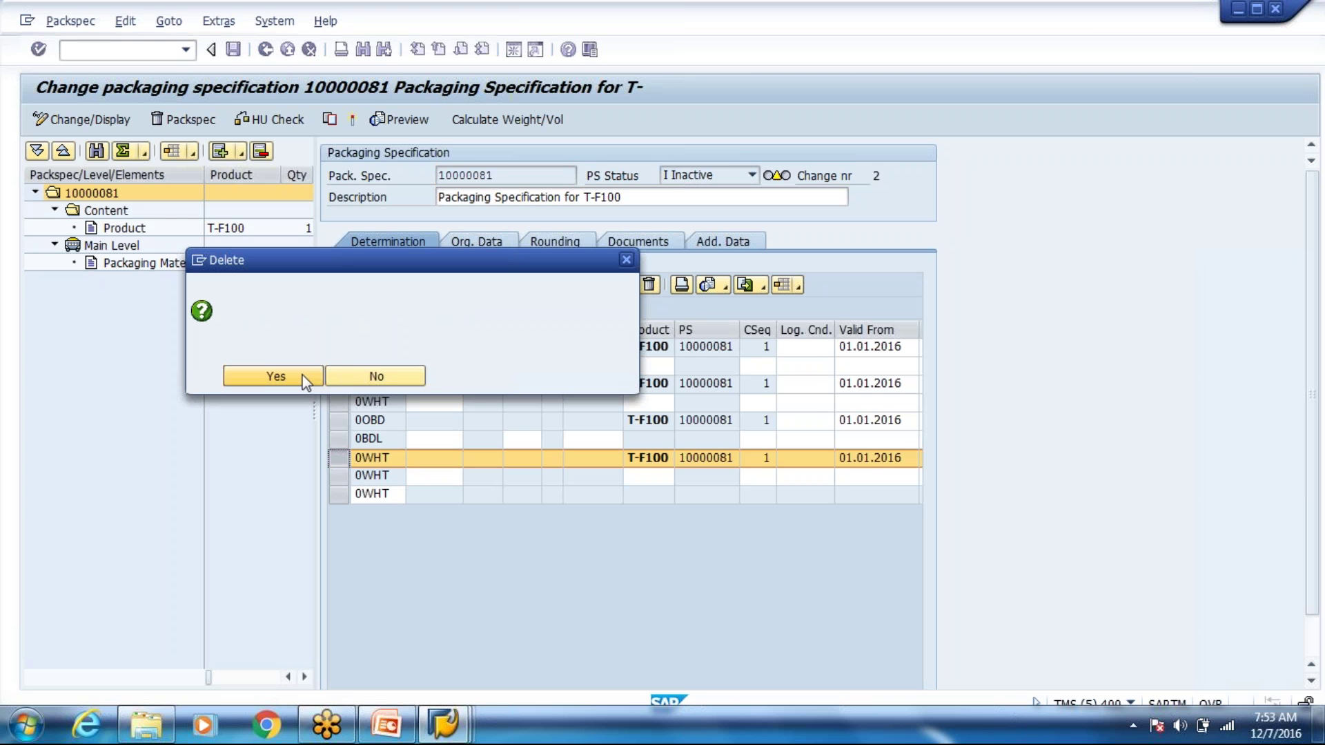
click(303, 378)
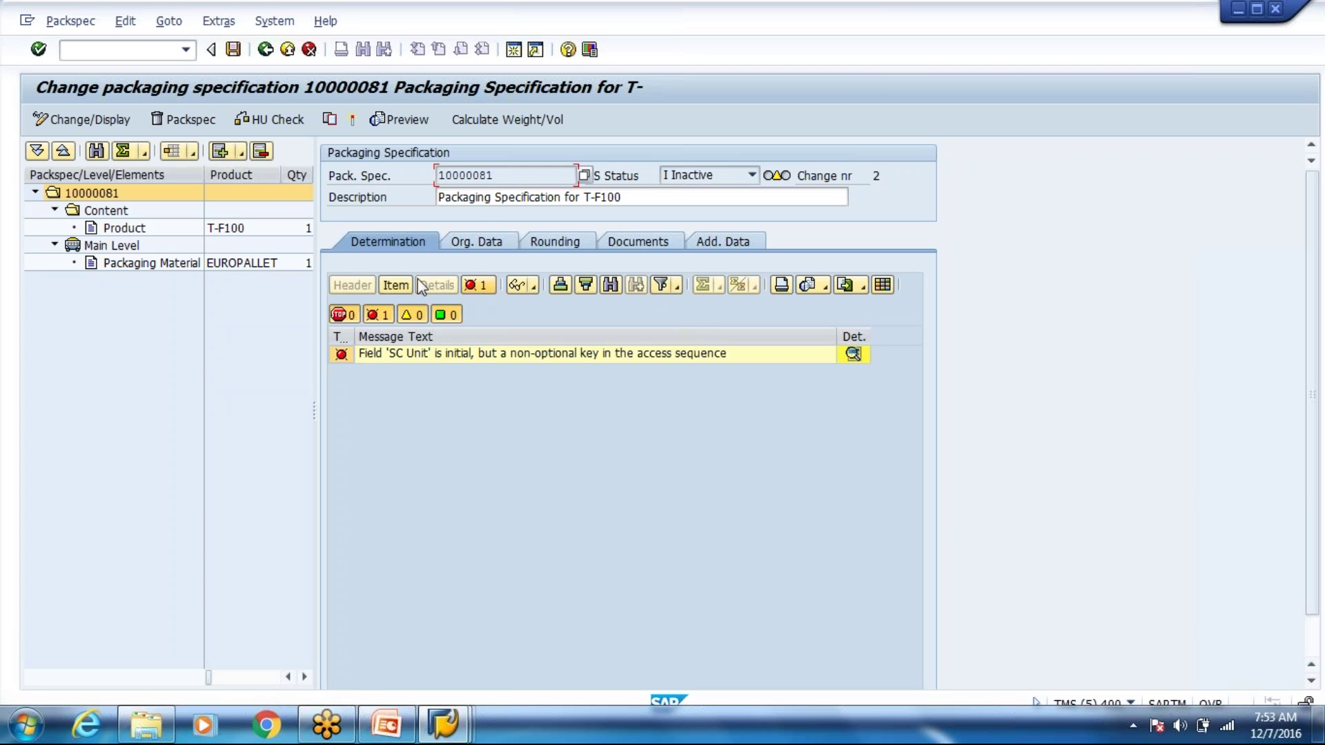
click(396, 284)
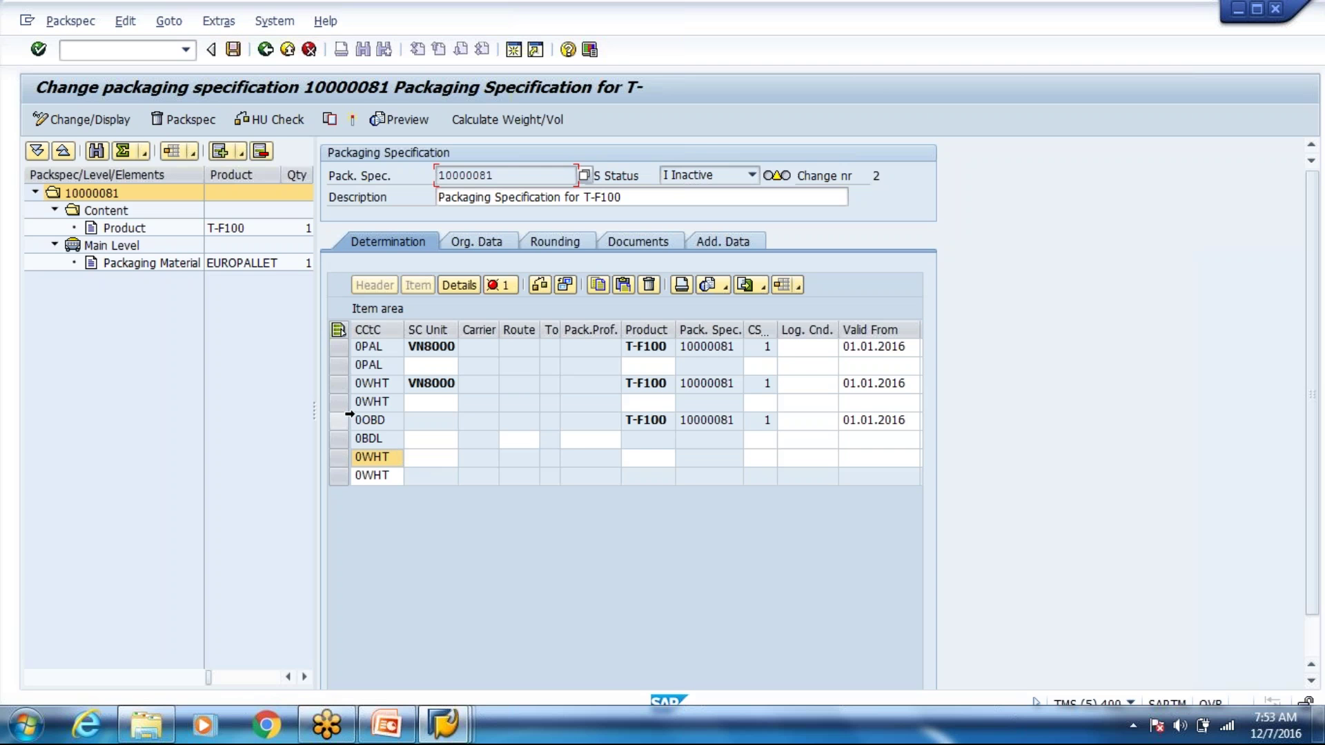
Step: Delete the 0OBD determination record for product T-F100
click(349, 417)
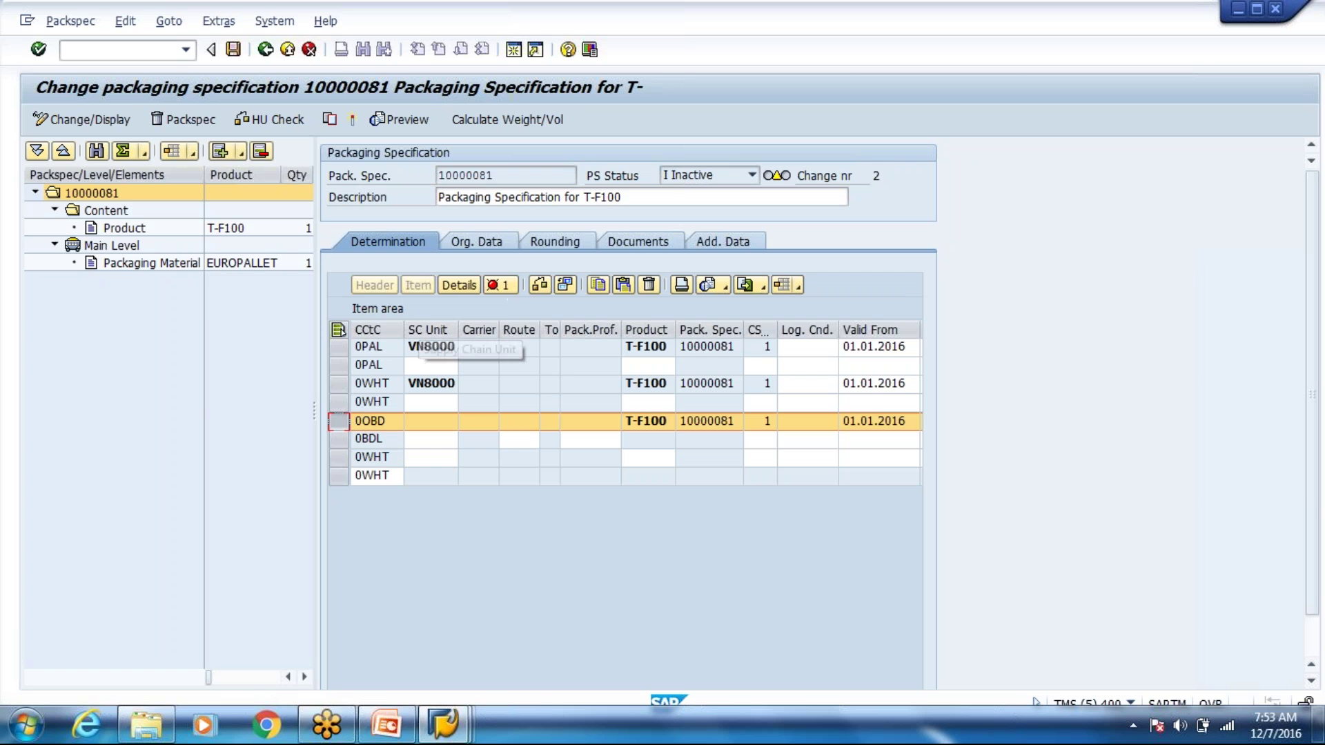
click(649, 284)
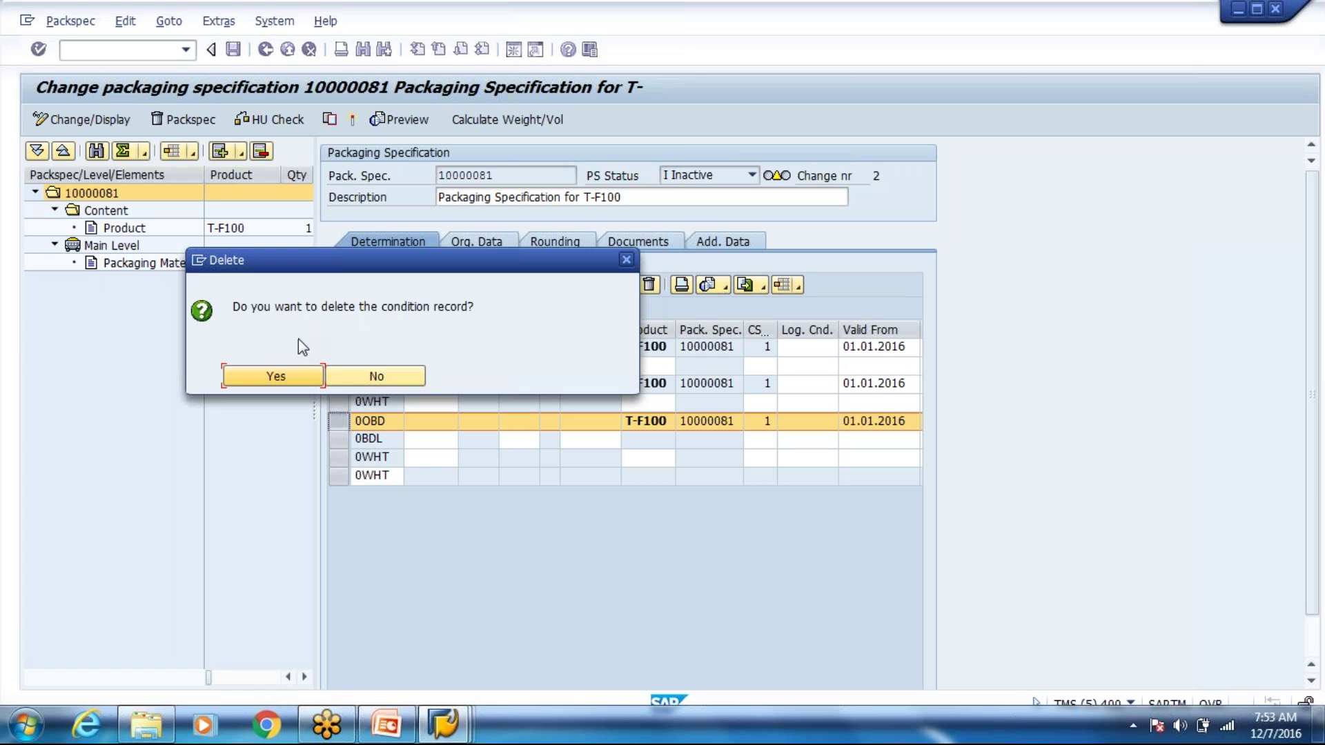
click(275, 376)
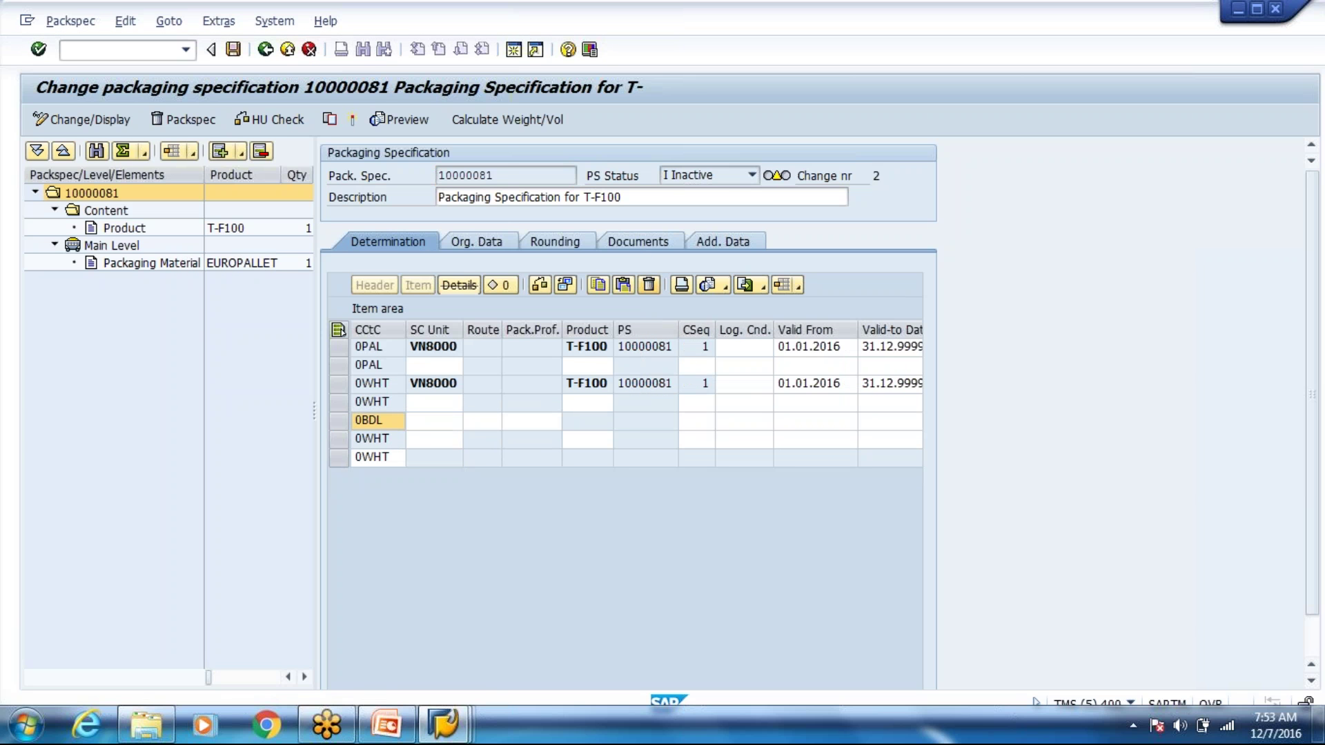
Step: Save the 0BDL determination row with supply chain unit VN8000 and check its error message
click(438, 427)
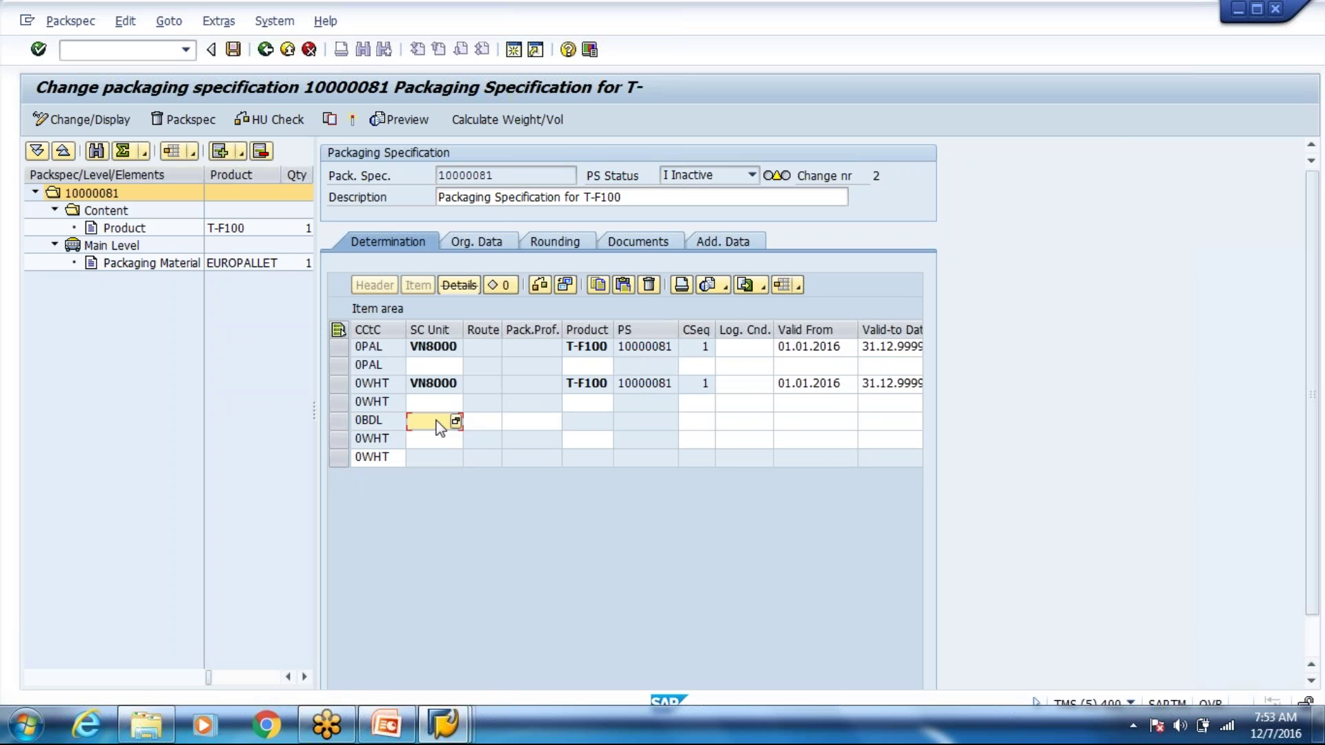
click(442, 385)
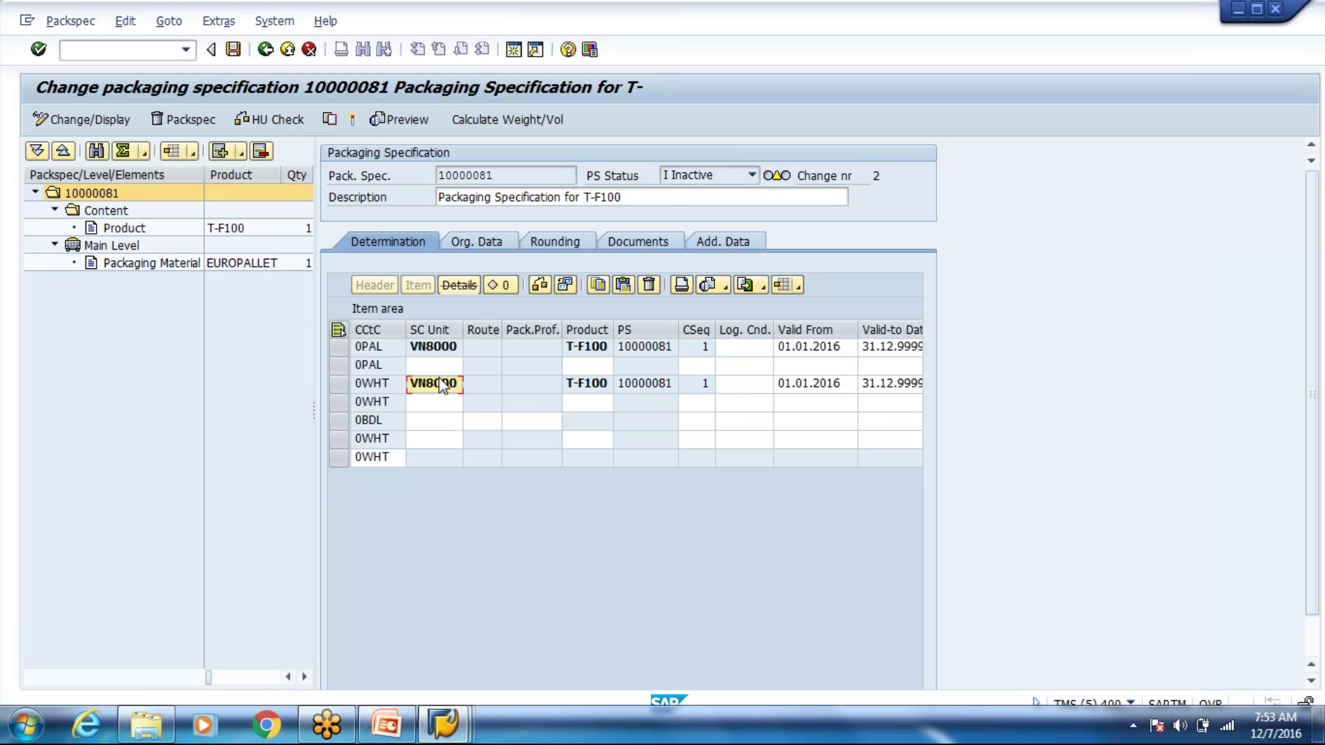
click(433, 420)
text(VN80)
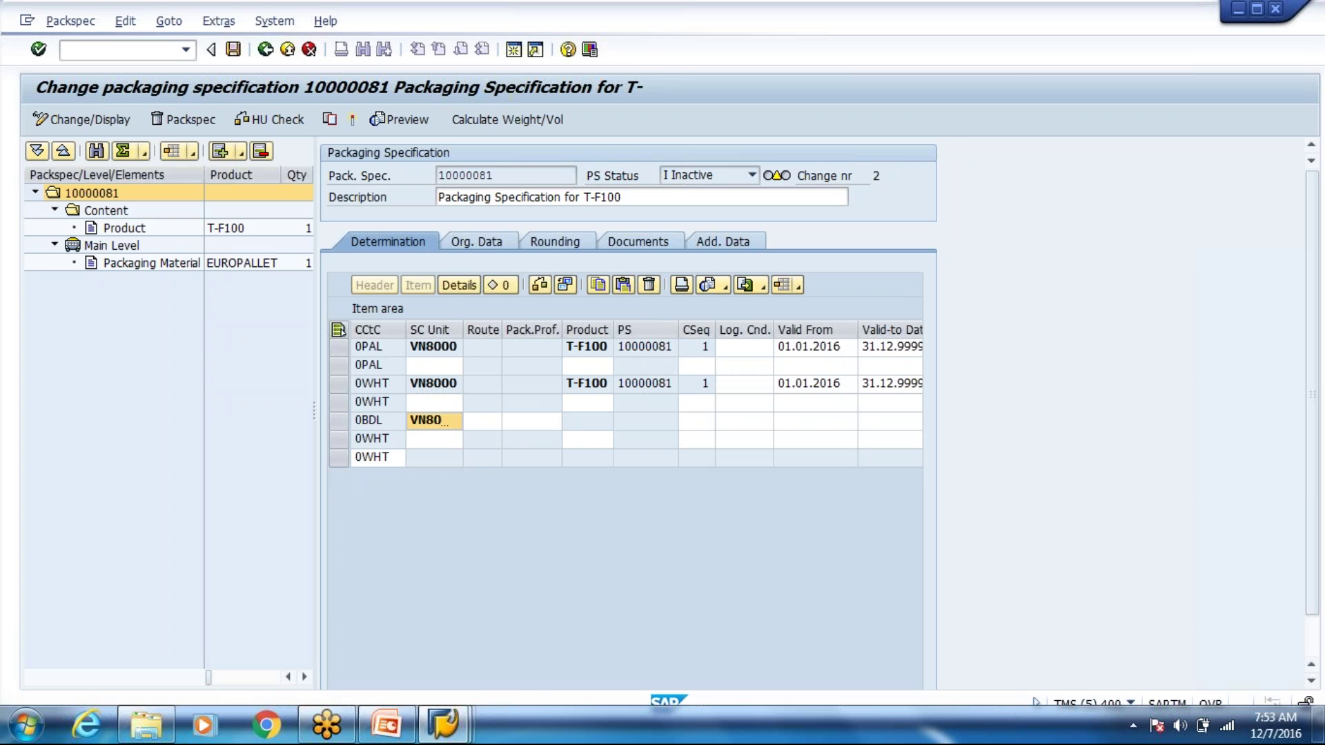
key(Return)
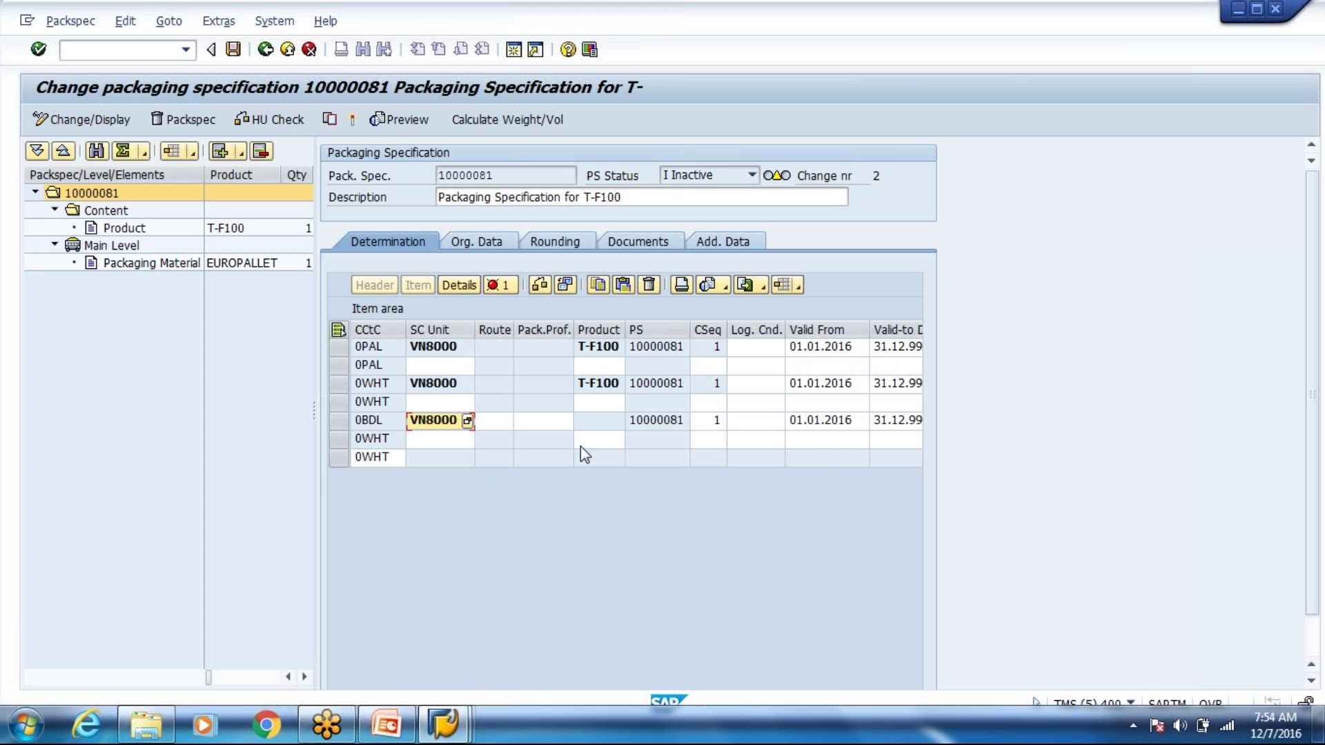
key(Return)
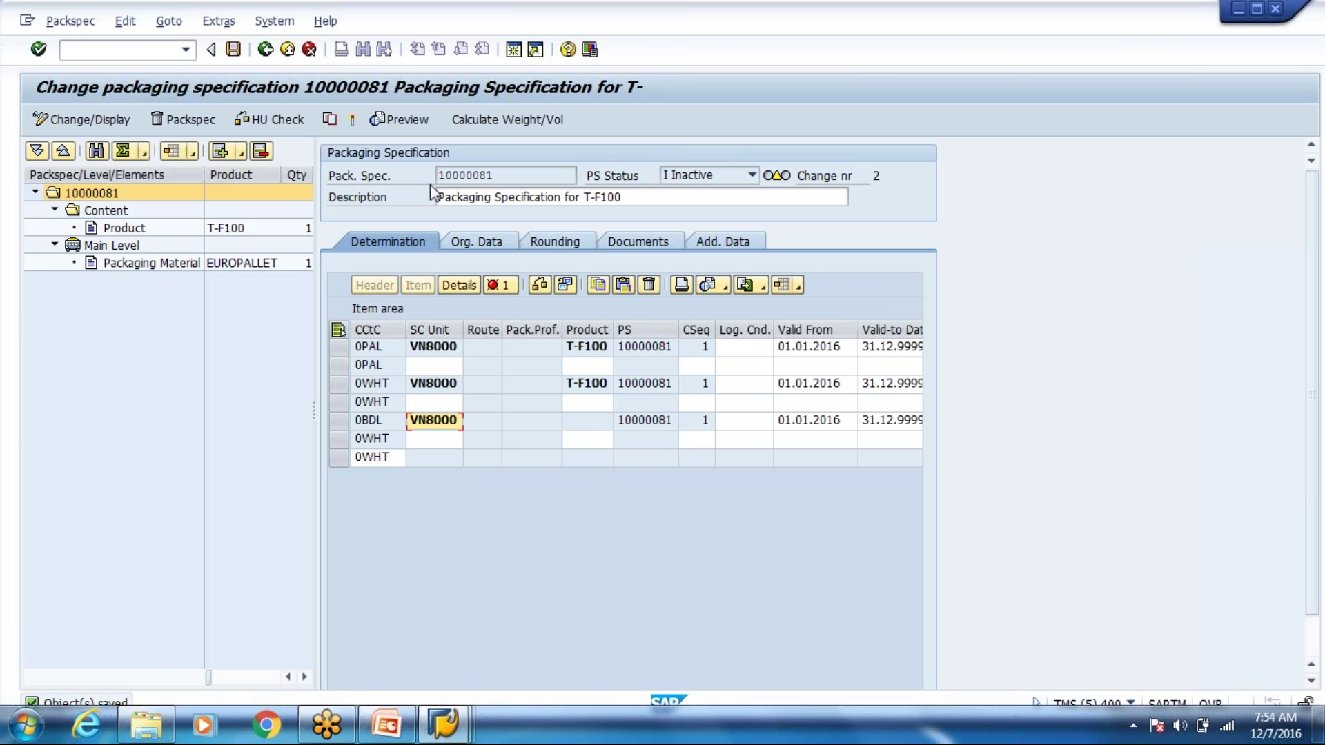
click(492, 280)
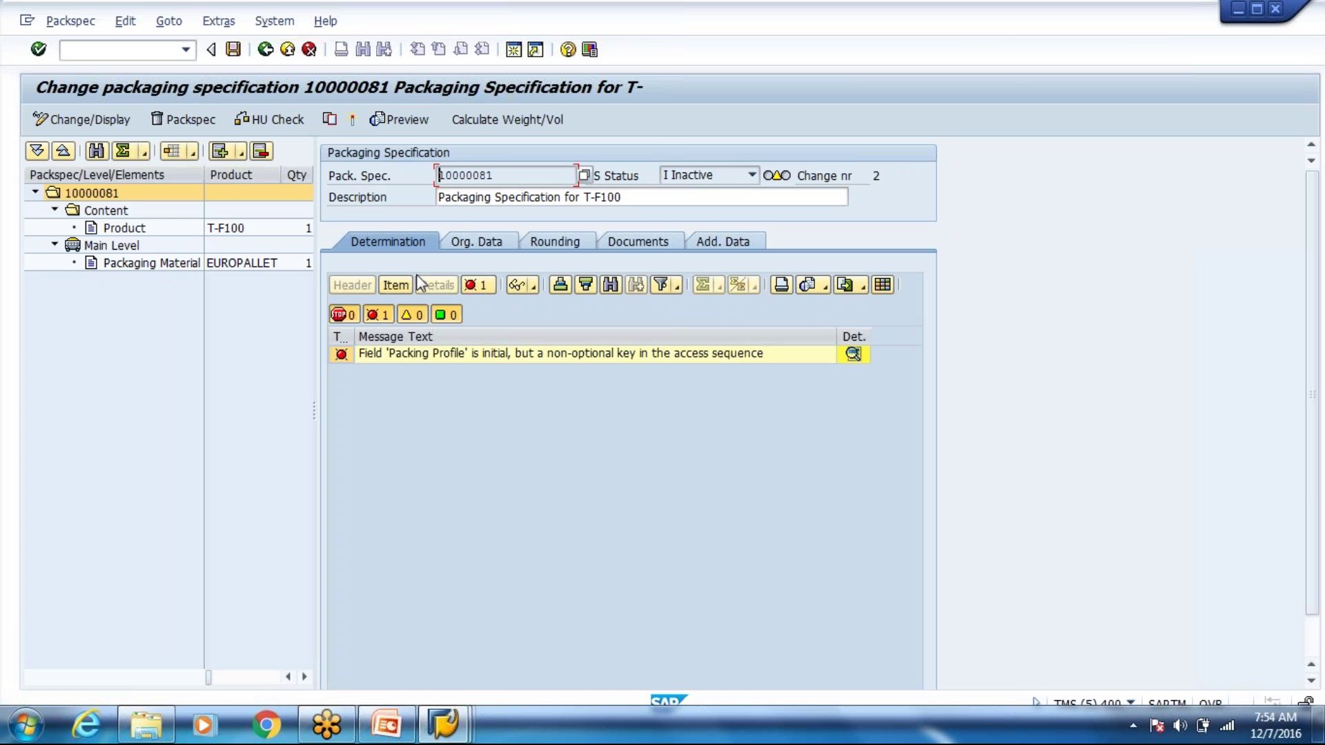
click(399, 283)
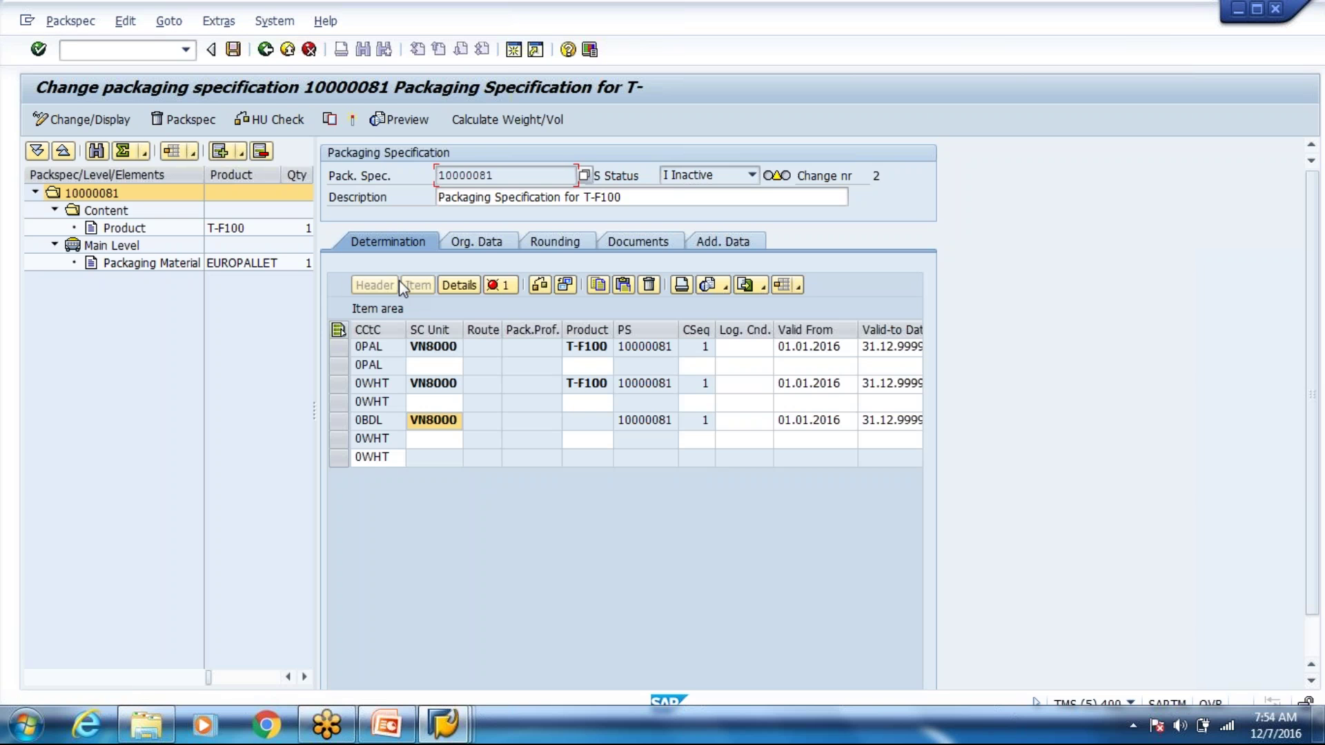
Step: Delete the 0BDL determination record and activate the packaging specification
click(337, 420)
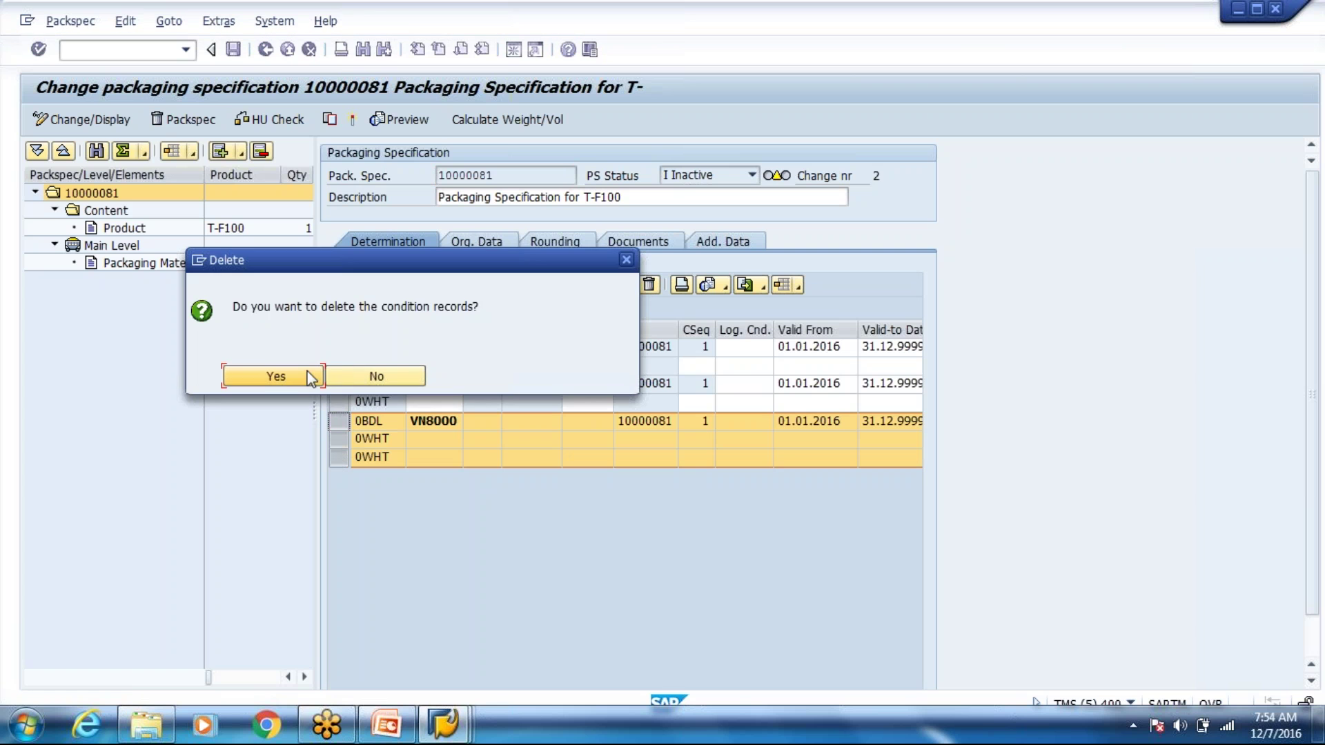
click(308, 373)
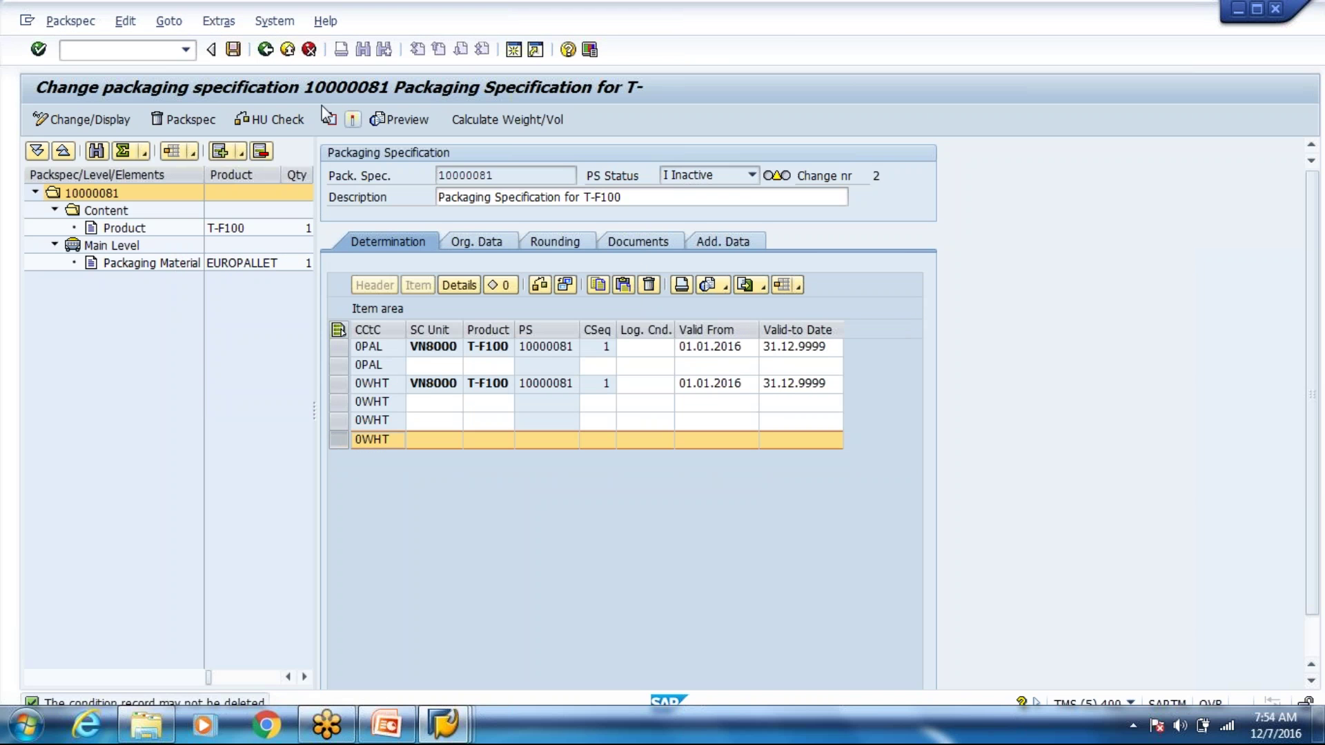
click(352, 120)
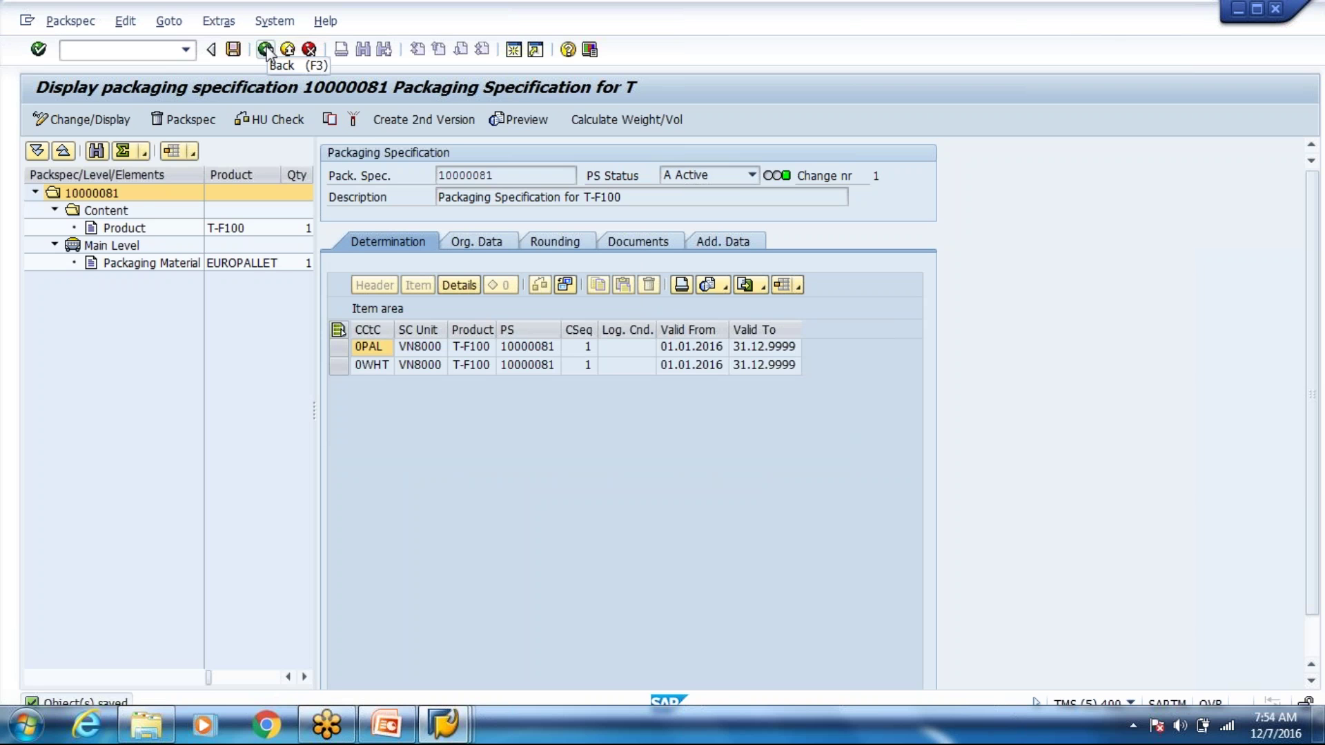
Step: Leave the packaging specification and its overview and open the warehouse product maintenance transaction /n/scwm/mat1
click(265, 50)
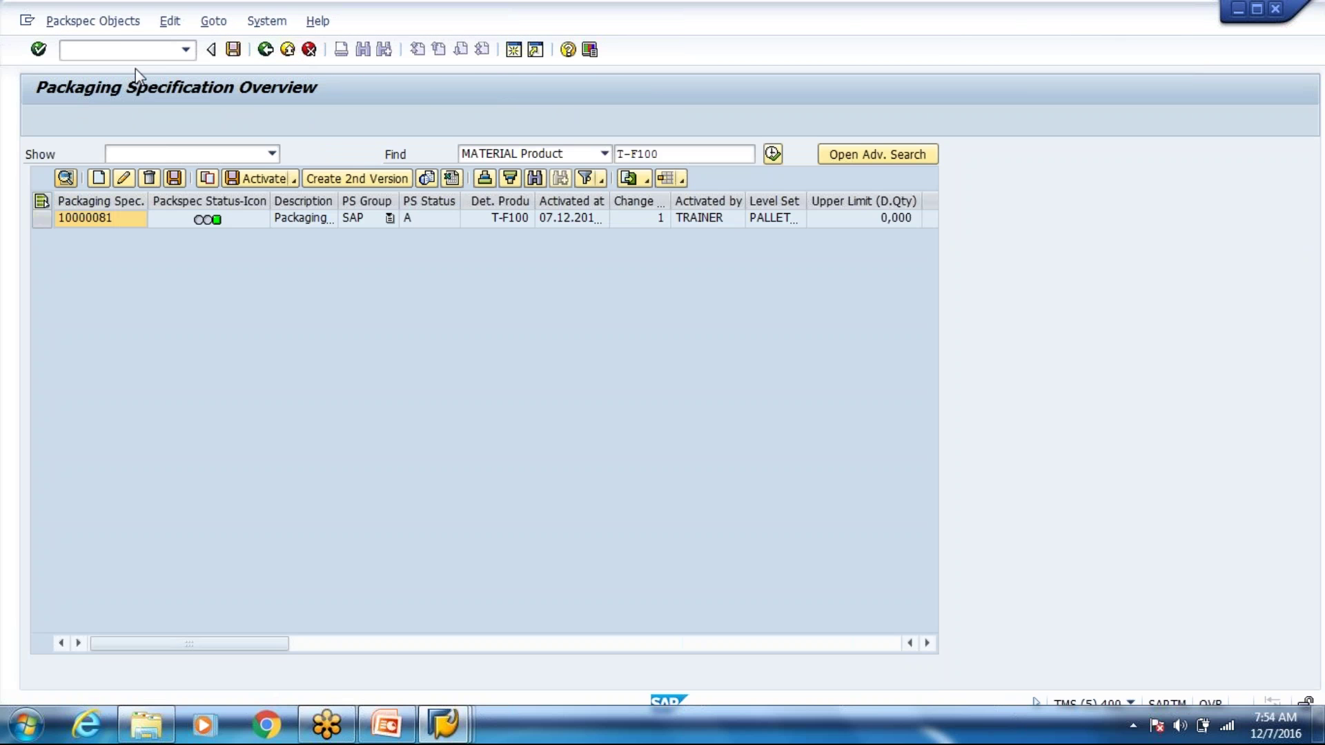
click(266, 50)
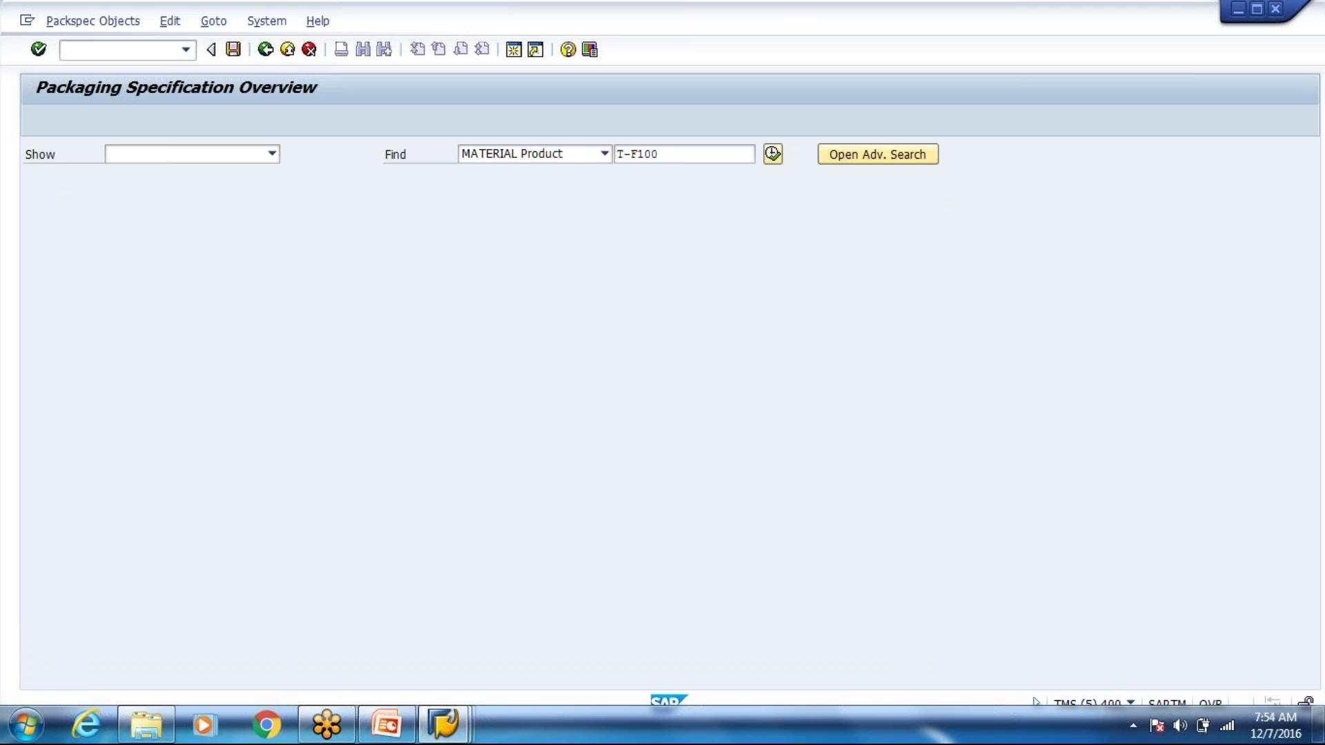
text(/n/scwm/mat)
text(1)
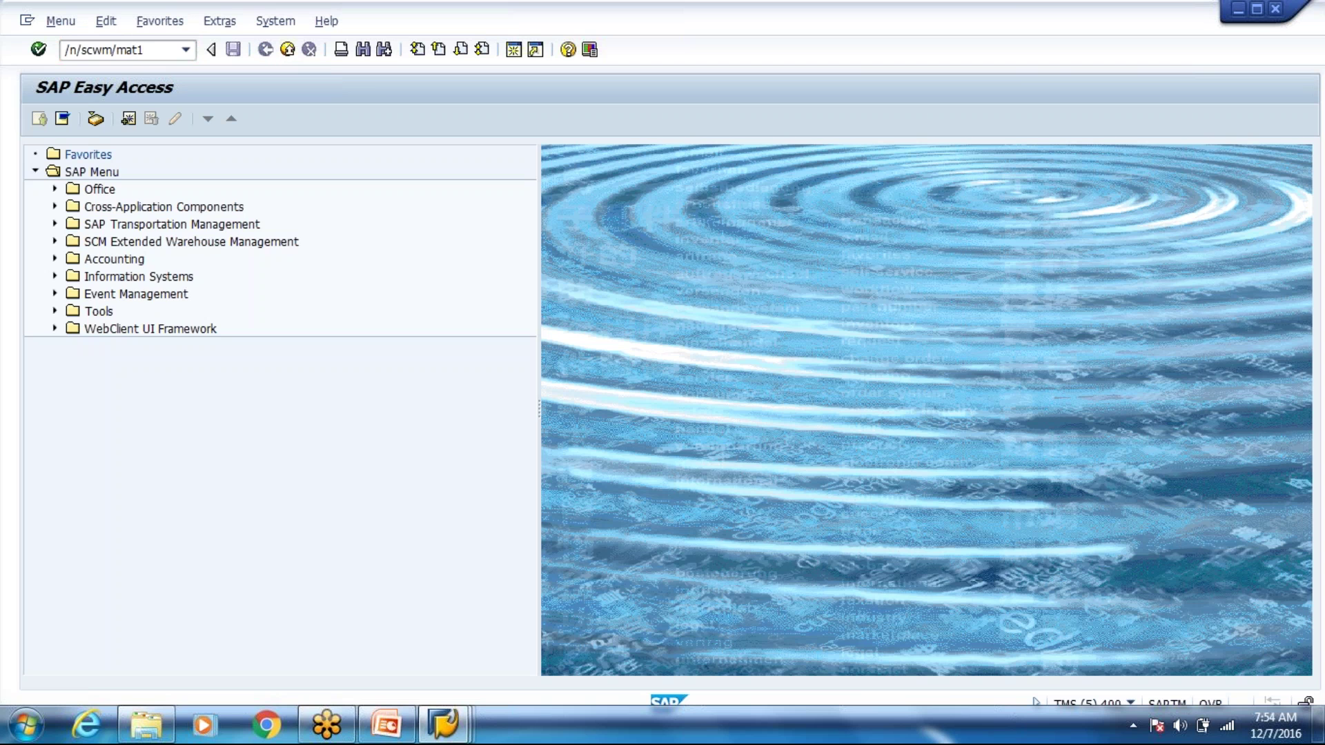
key(Return)
Step: Open product T-F100 for changes in warehouse WH80 with VN8000 as the party entitled to dispose
key(Down)
key(Down)
key(Return)
key(Tab)
key(Tab)
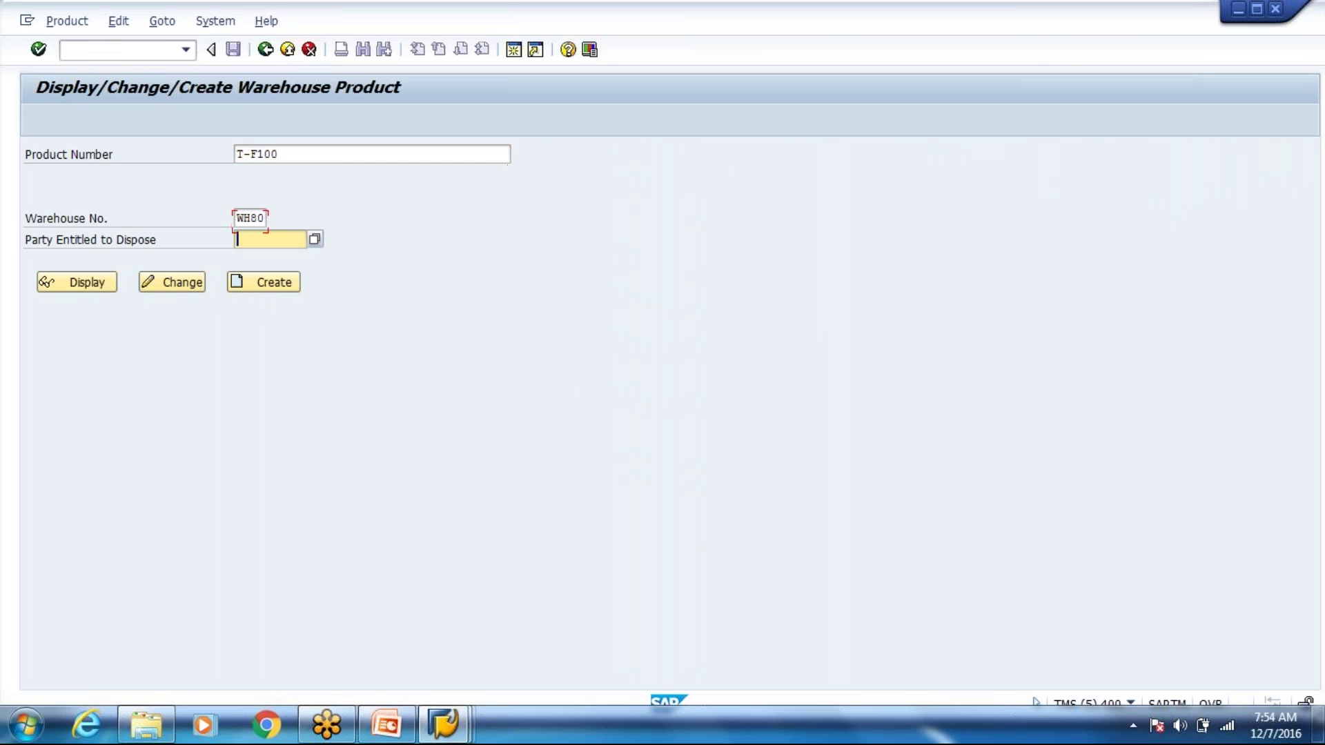
key(Down)
key(Down)
key(Return)
key(Return)
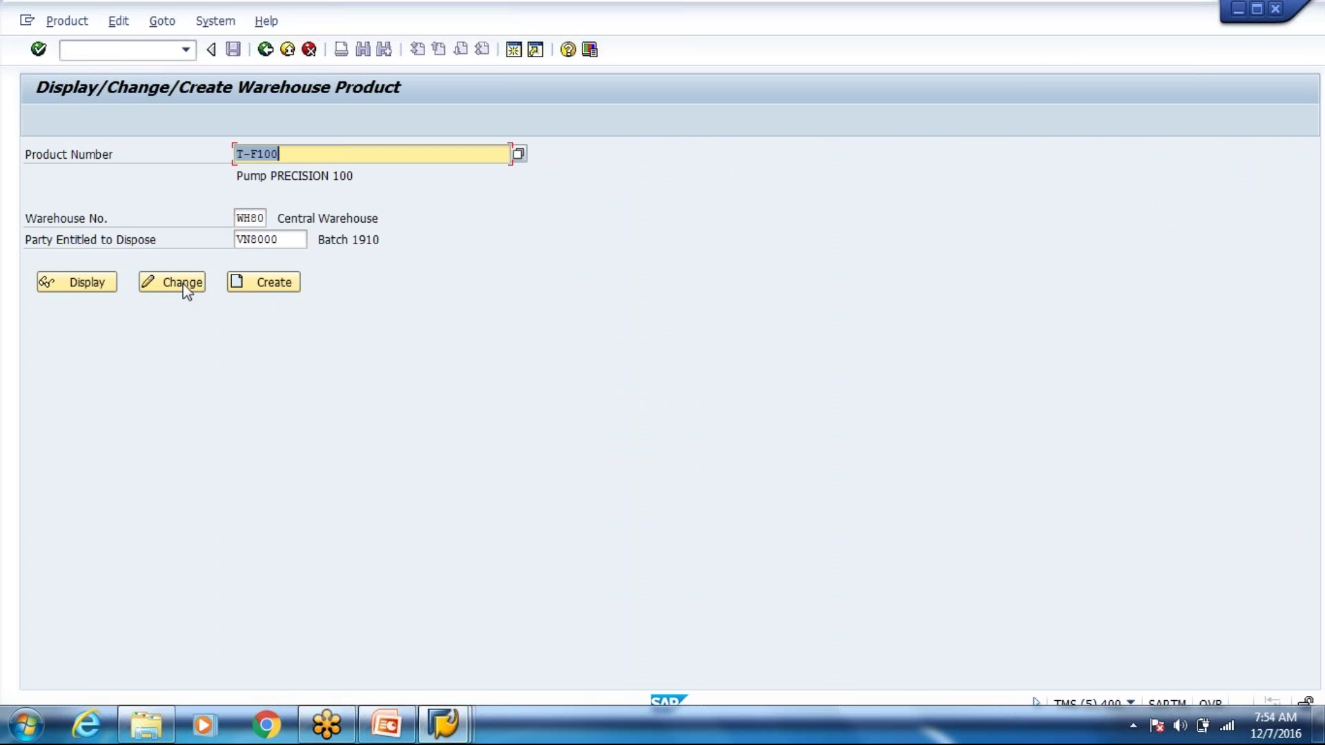
click(183, 285)
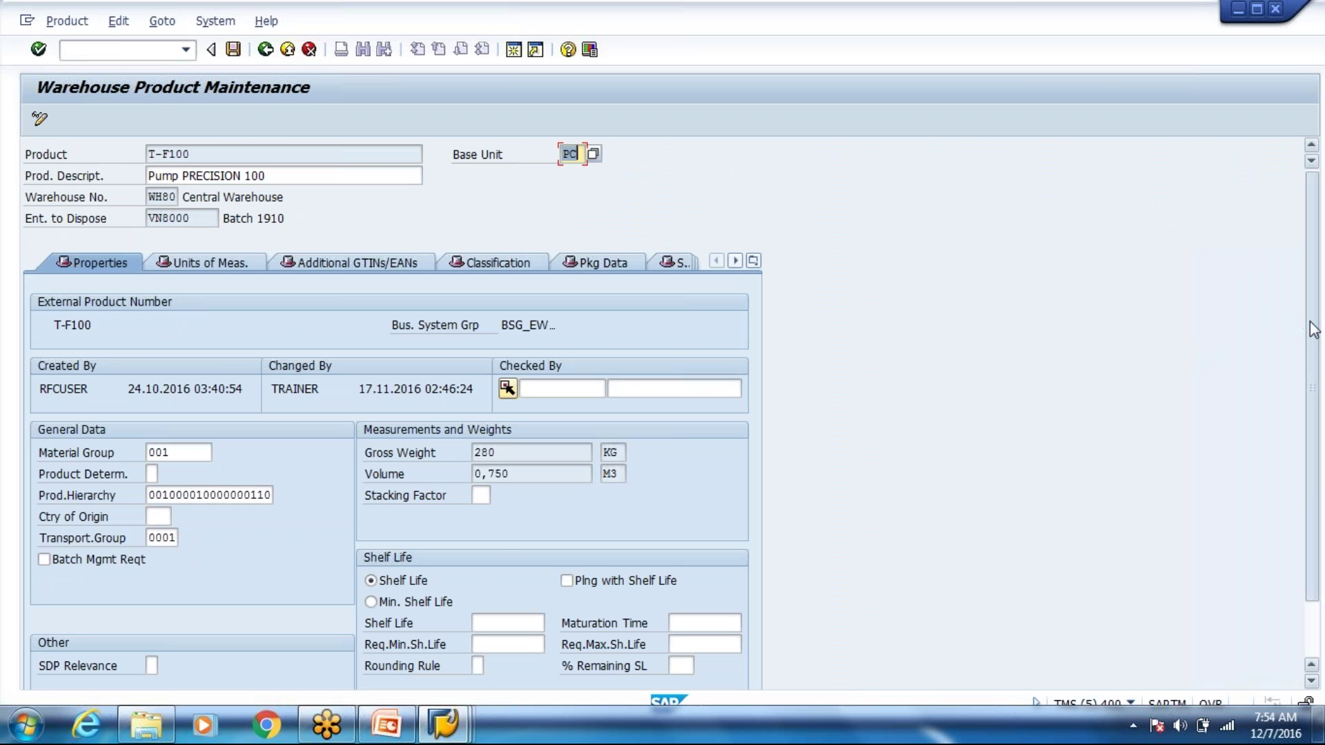
Step: Review T-F100's general properties and its units of measure, including weights, volume and dimensions
scroll(1313, 330, down, 1)
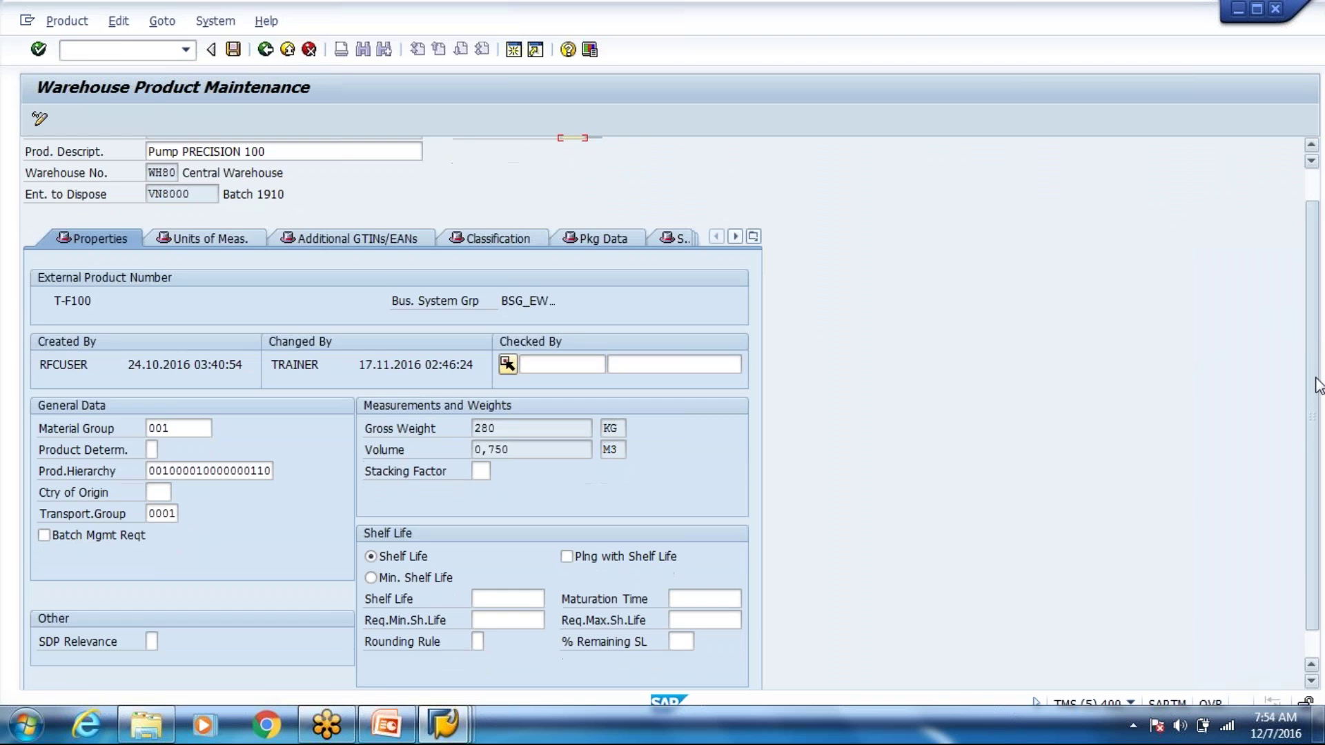
scroll(1313, 379, up, 1)
click(207, 263)
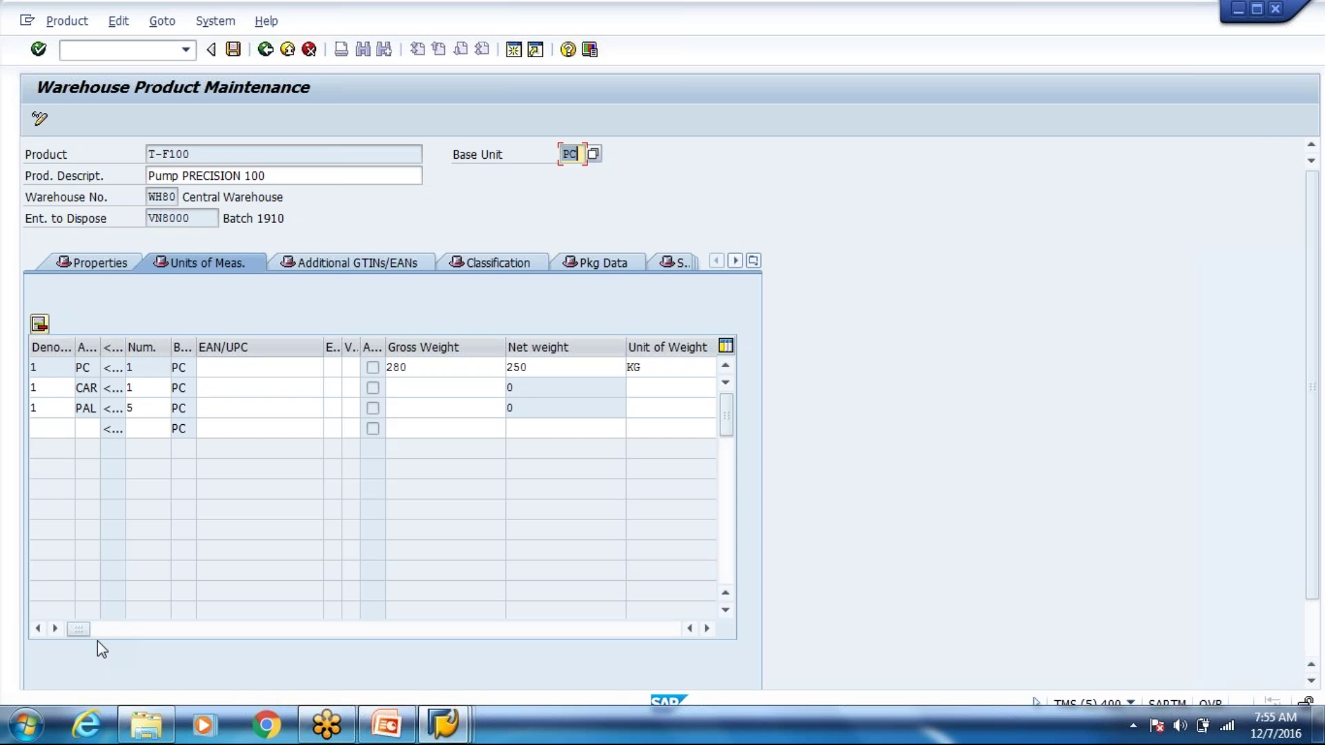
click(136, 625)
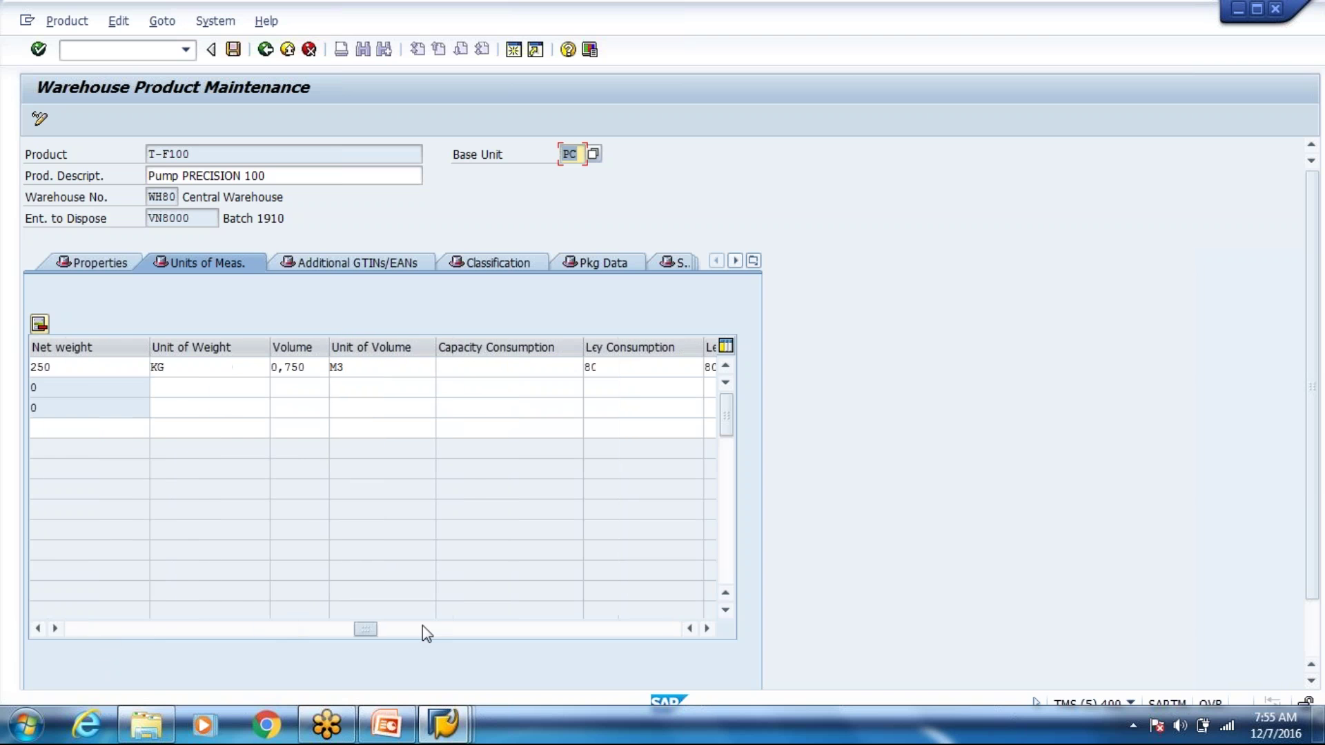
click(423, 625)
click(549, 628)
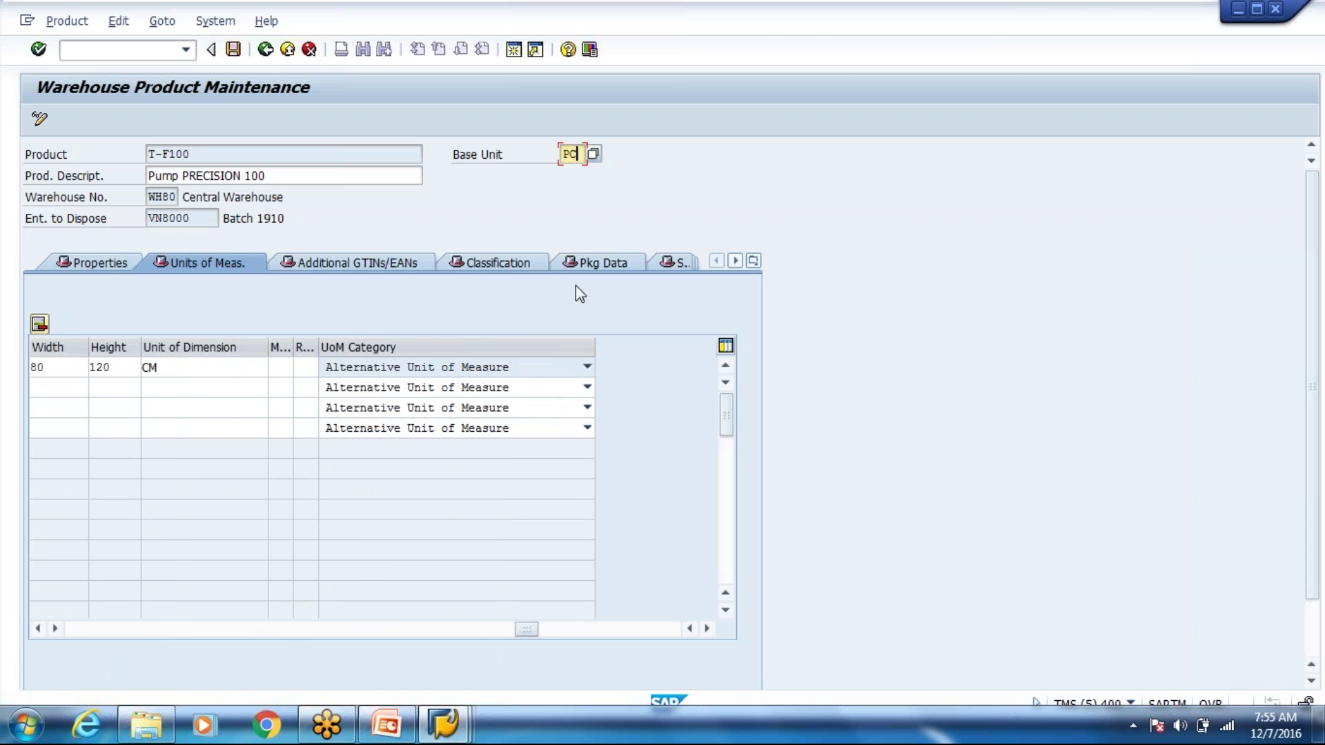
Step: Review T-F100's classification, packaging, storage, warehouse, slotting and storage type data, and leave the product
click(507, 267)
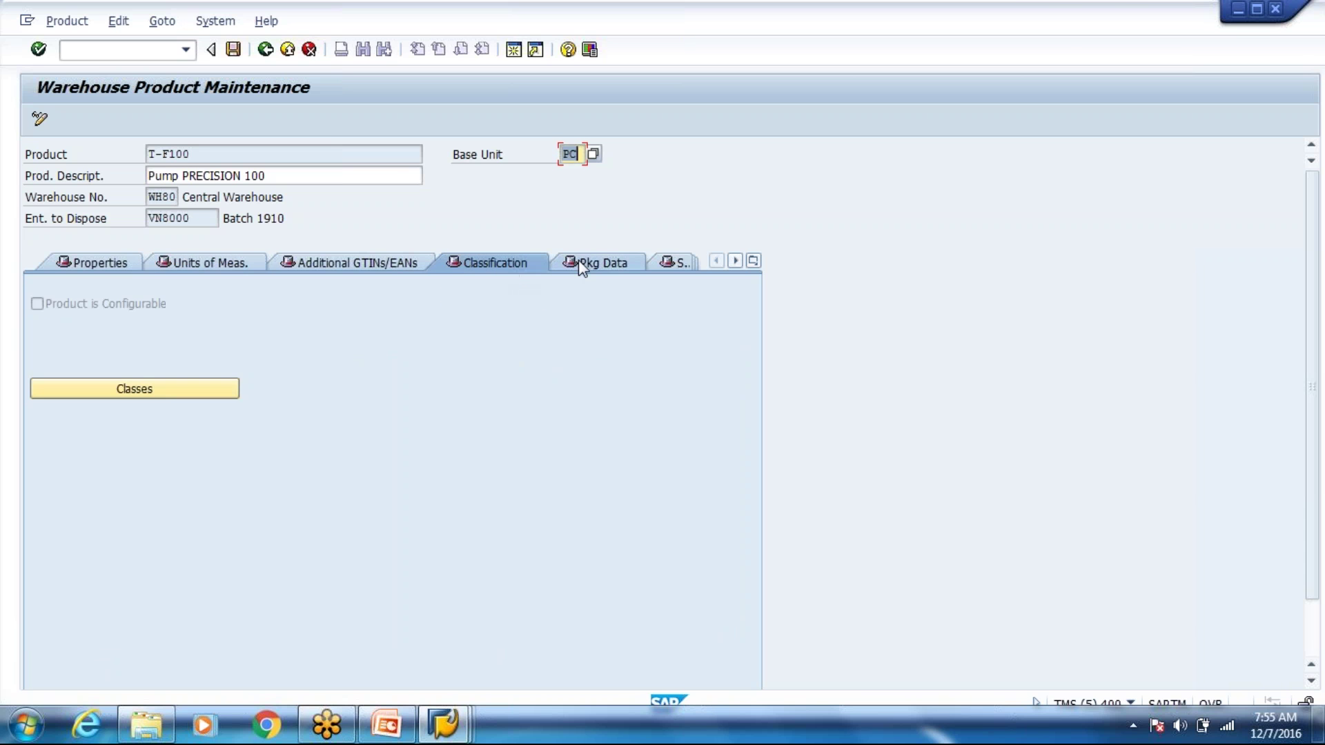
click(578, 263)
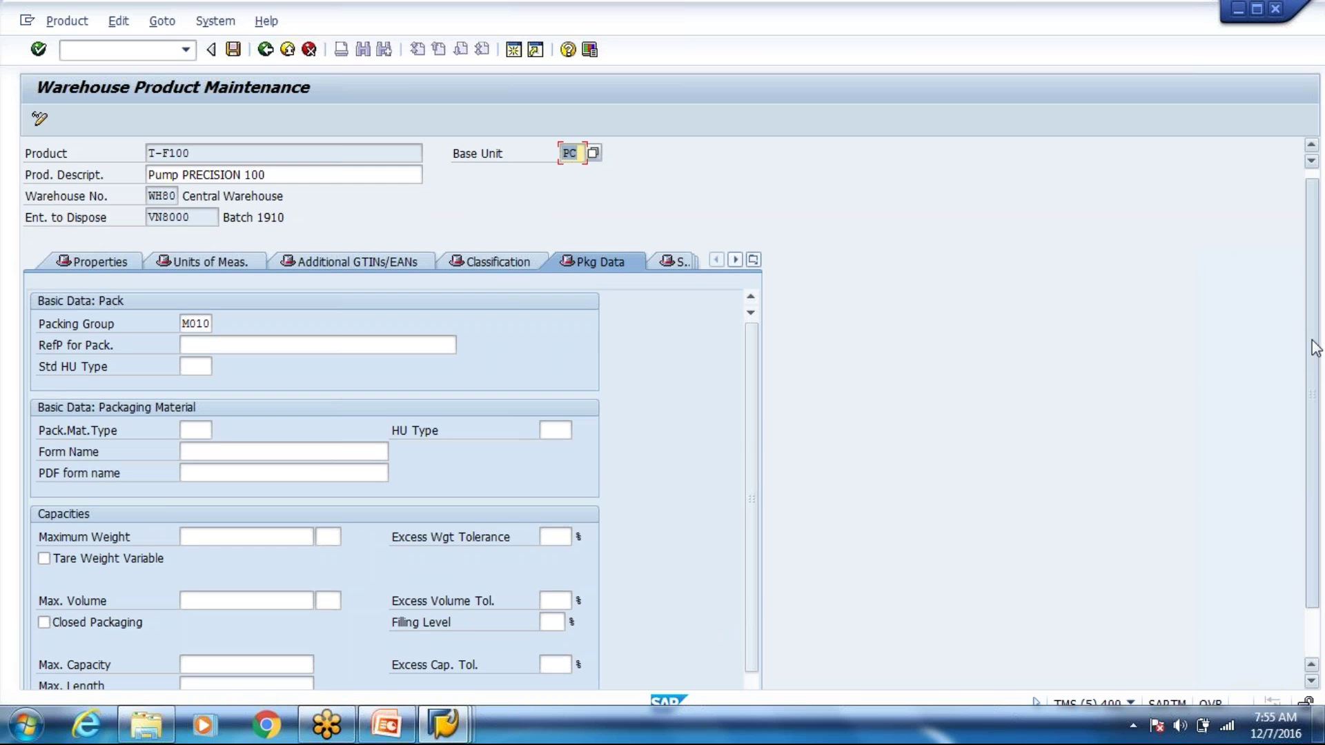
scroll(681, 192, down, 1)
click(681, 192)
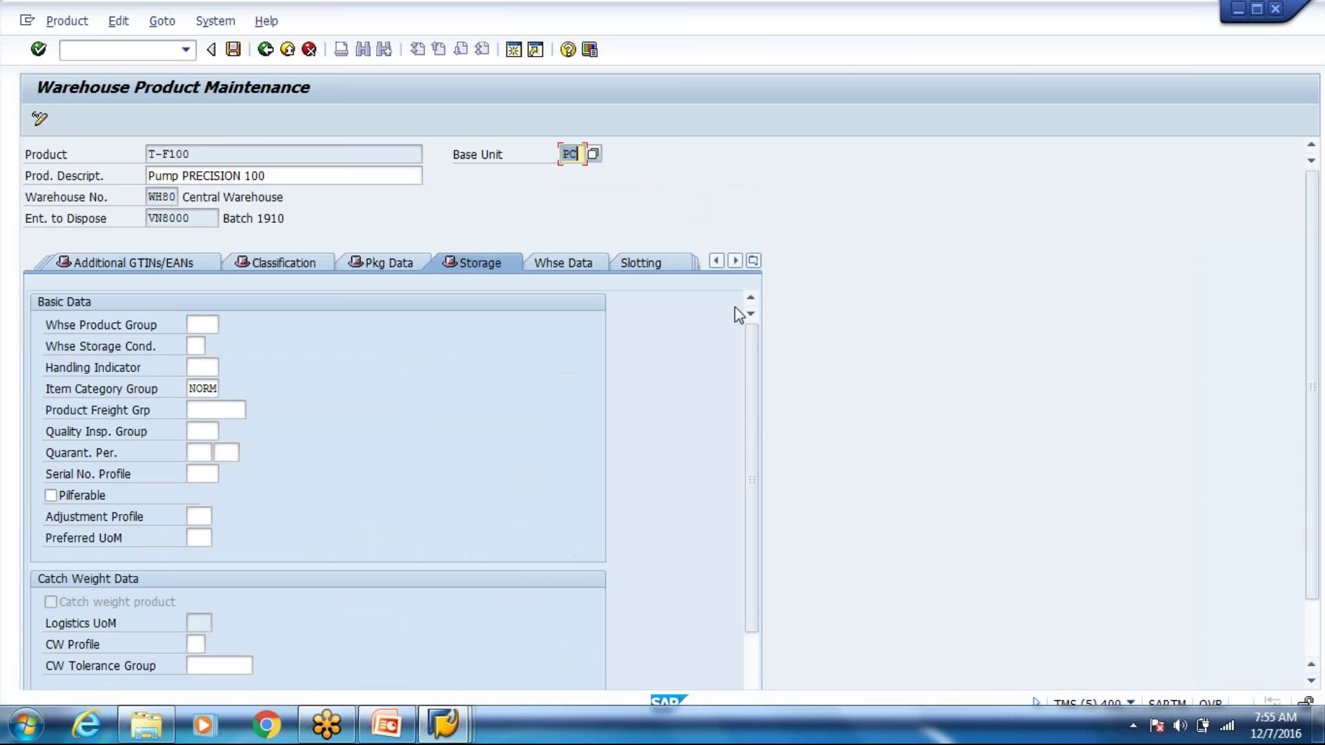
click(578, 262)
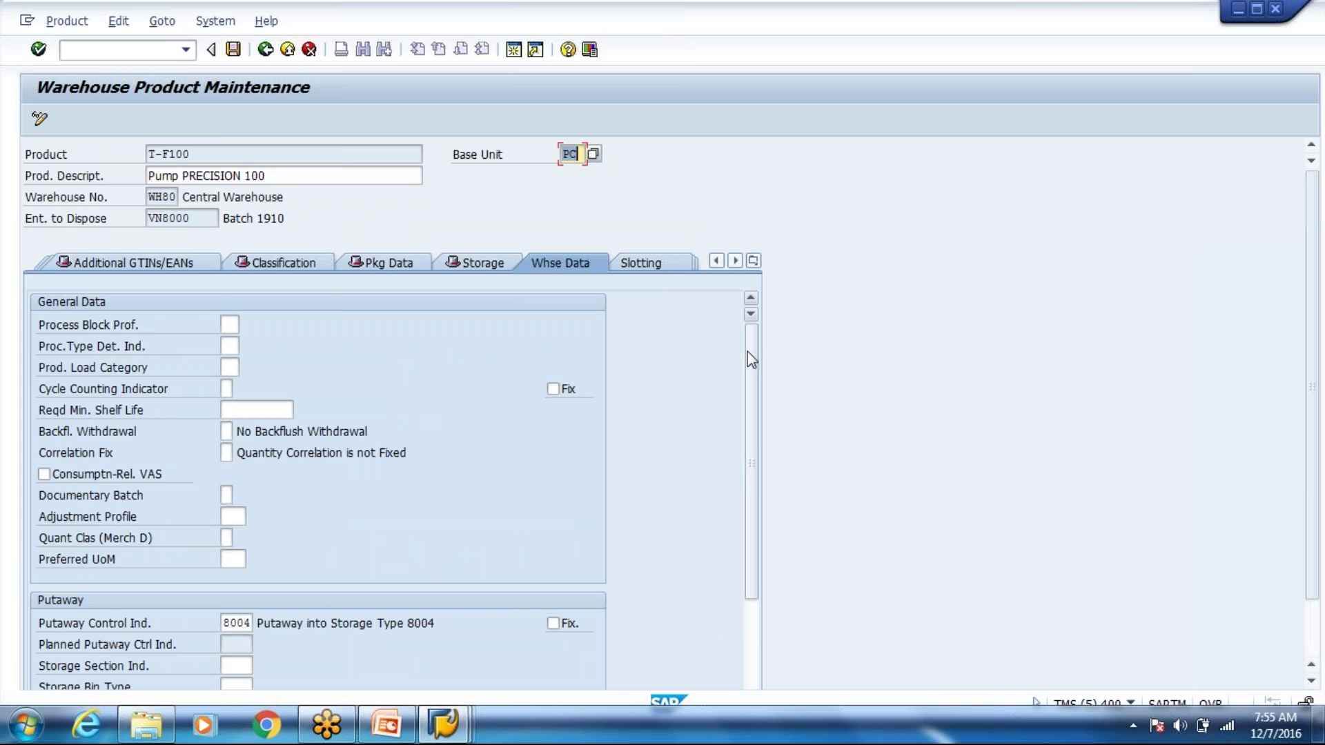
drag(747, 351, 745, 507)
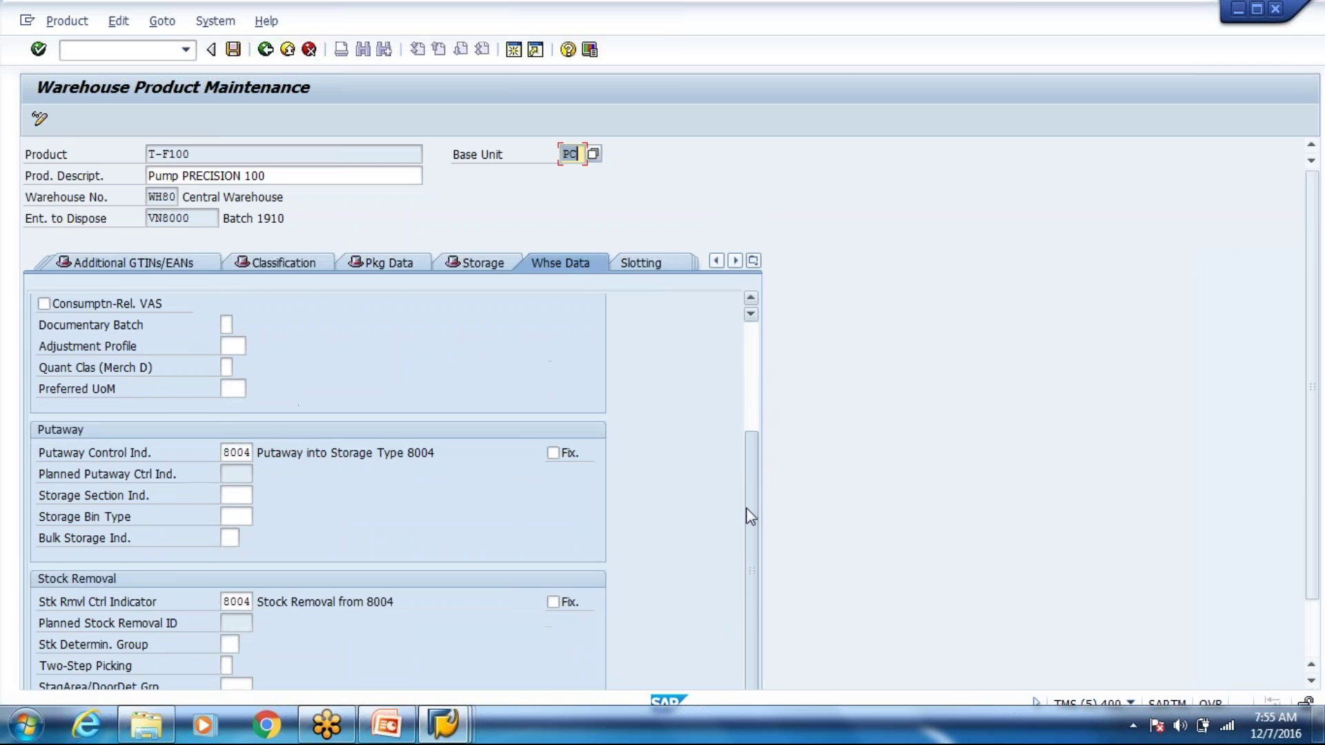
click(661, 267)
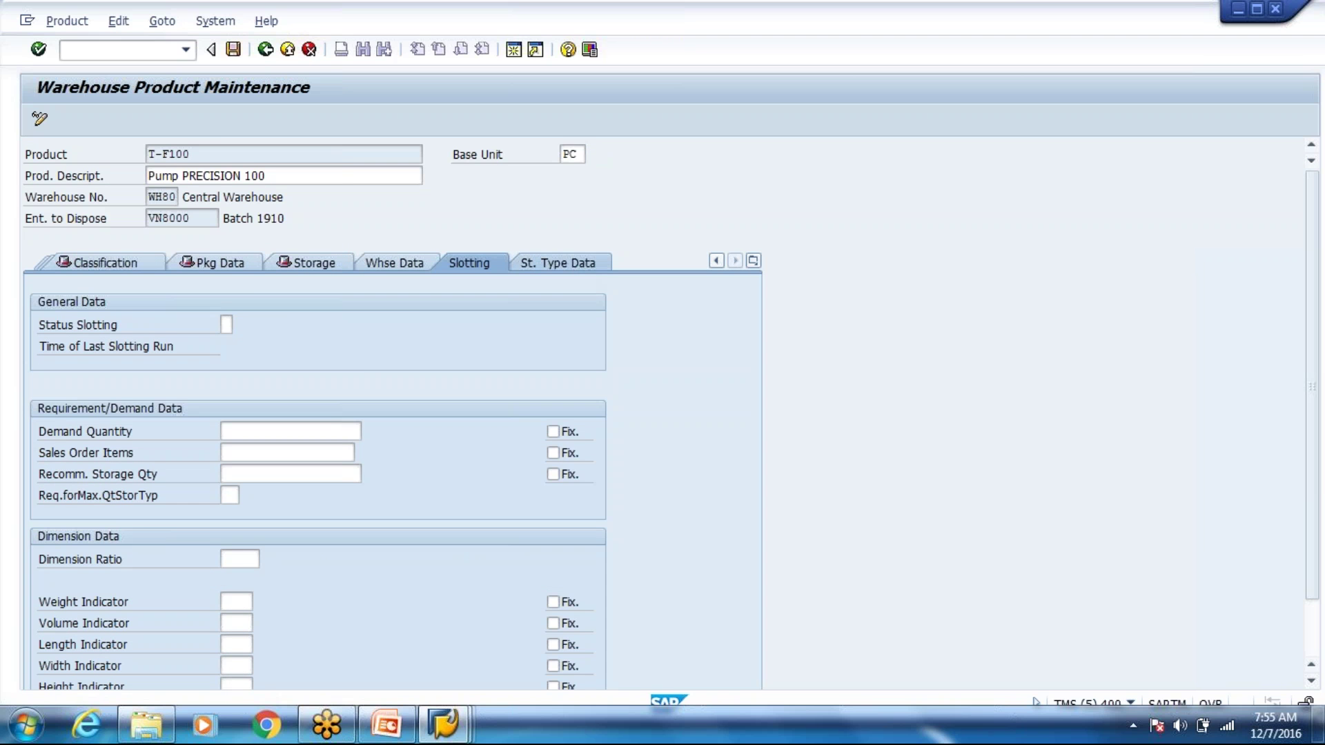
click(568, 263)
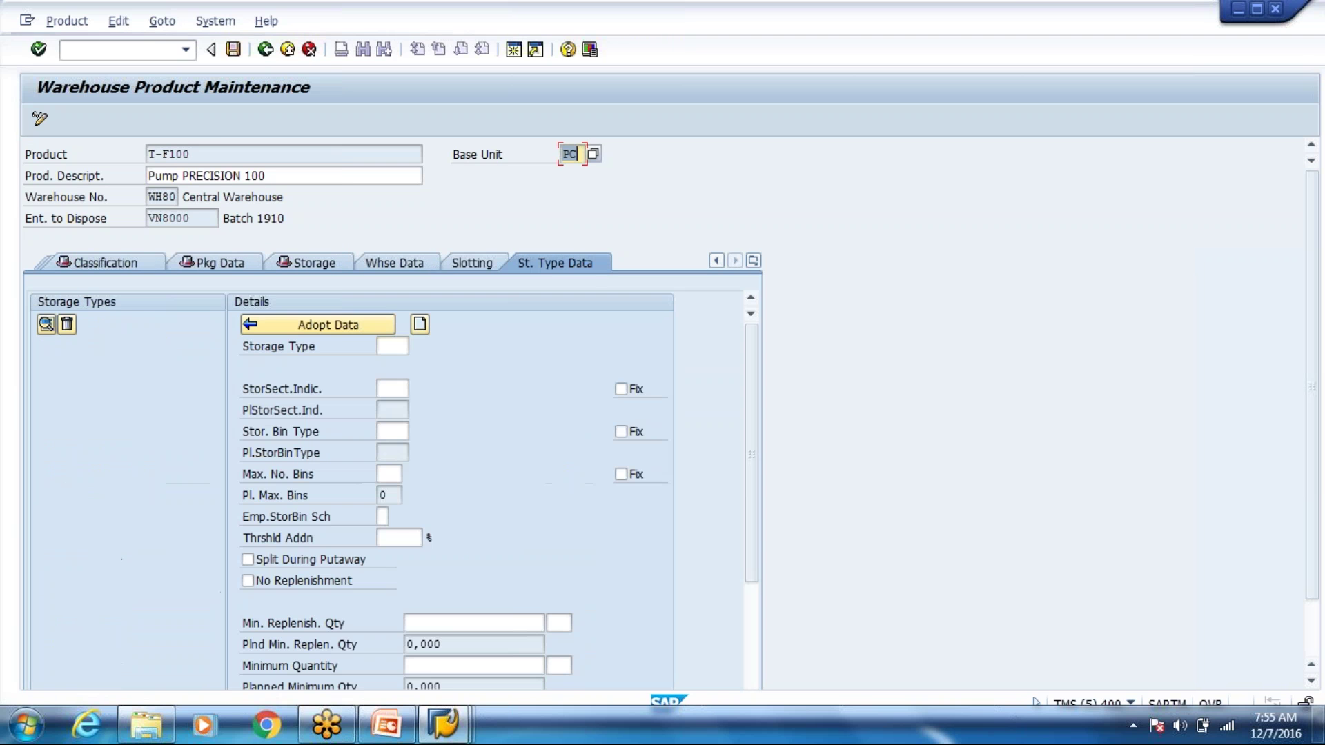
click(287, 50)
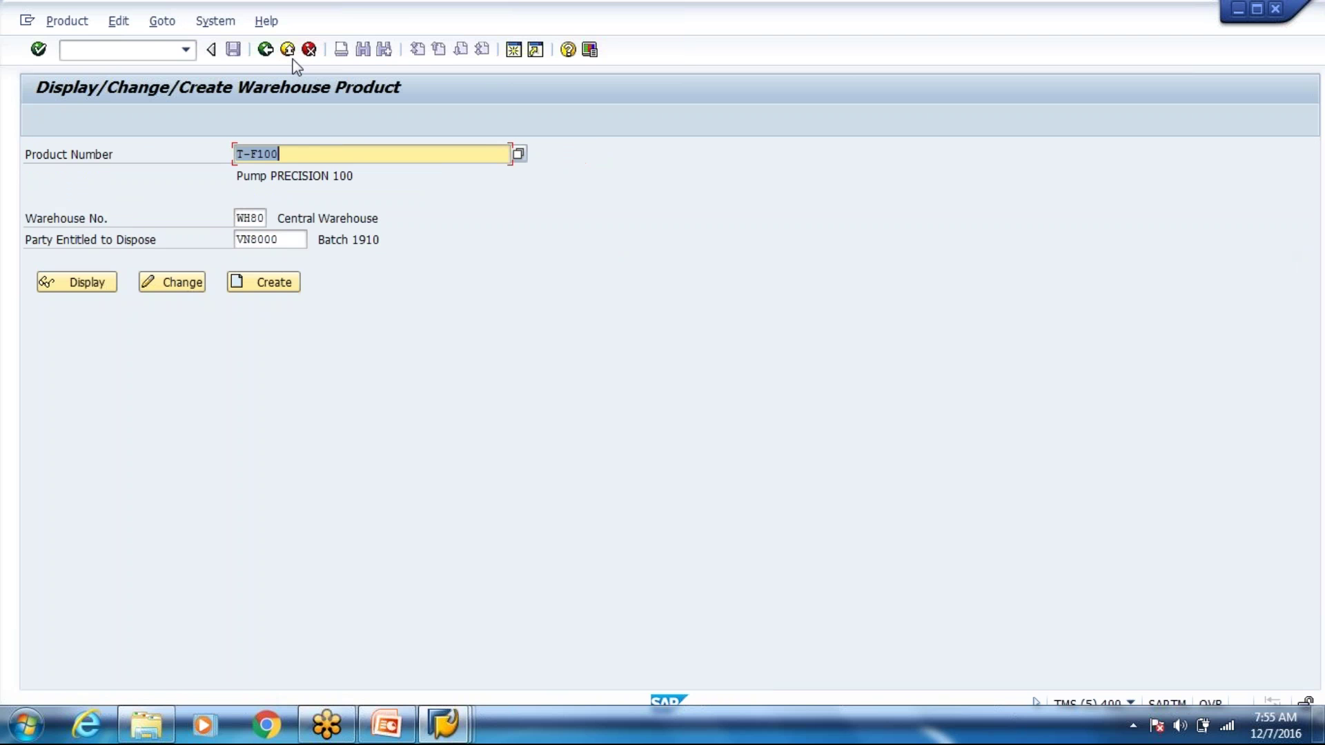
Step: Switch to the warehouse task confirmation for WH80 and check the second task's source target quantity in its details
key(alt+Tab)
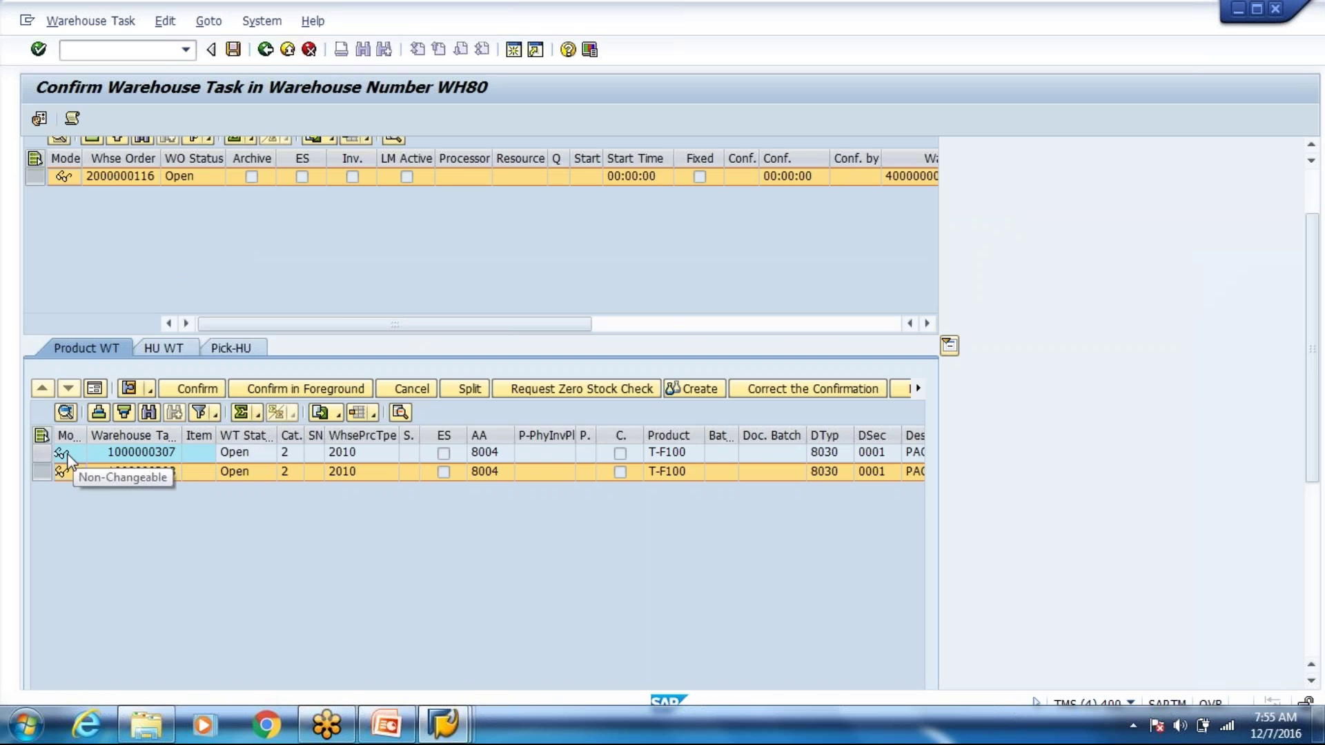
click(48, 439)
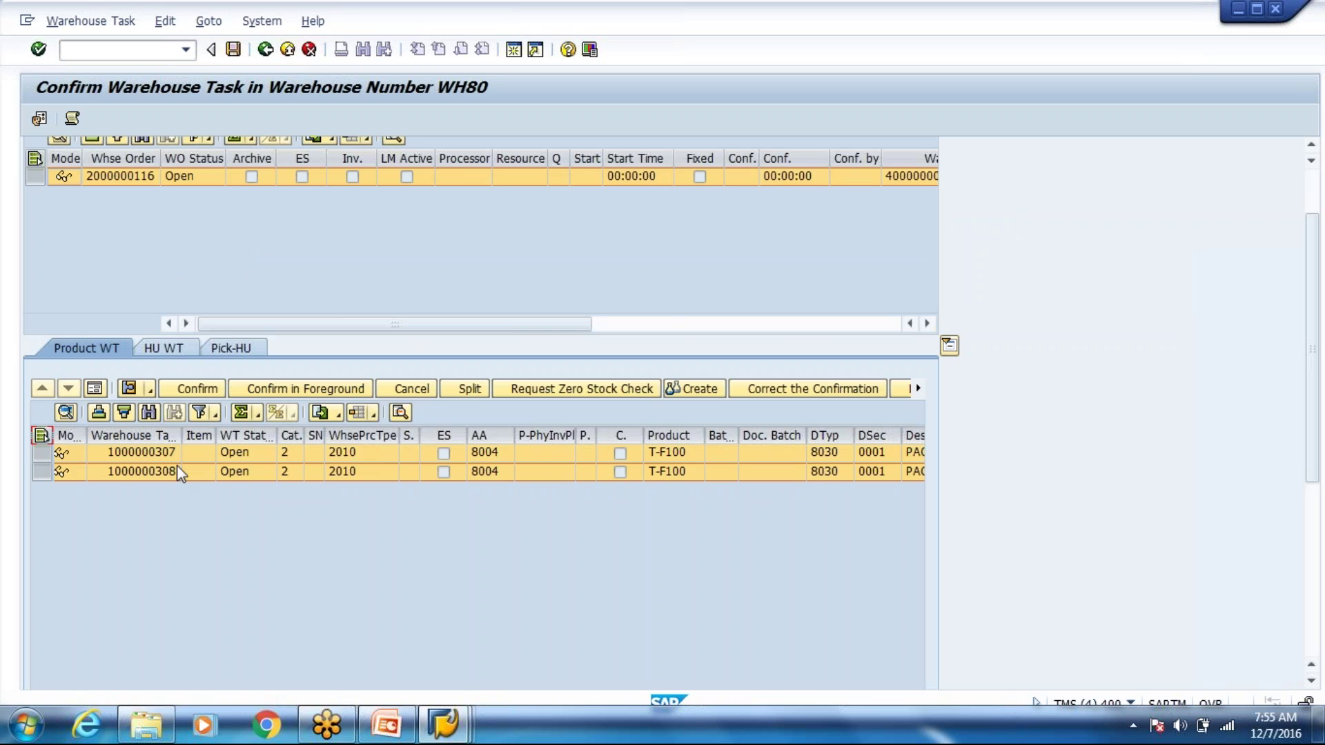
click(42, 472)
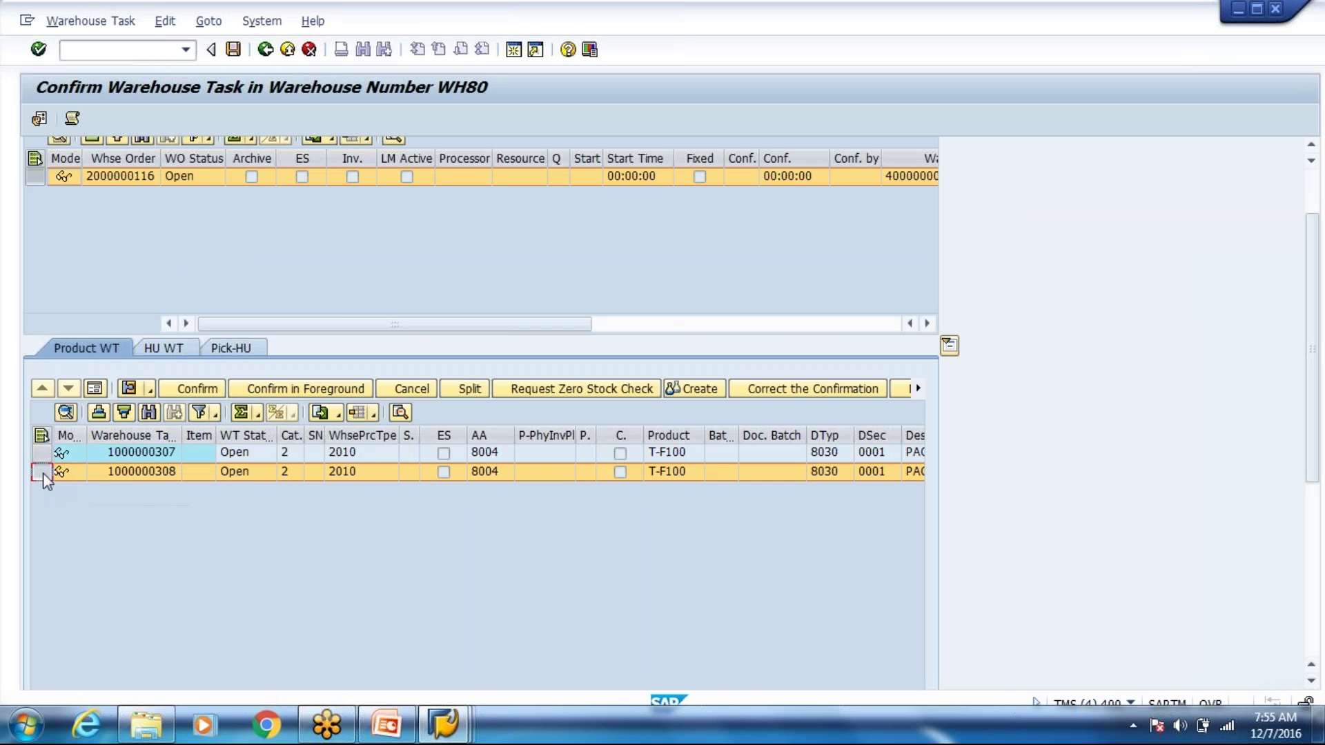
click(96, 393)
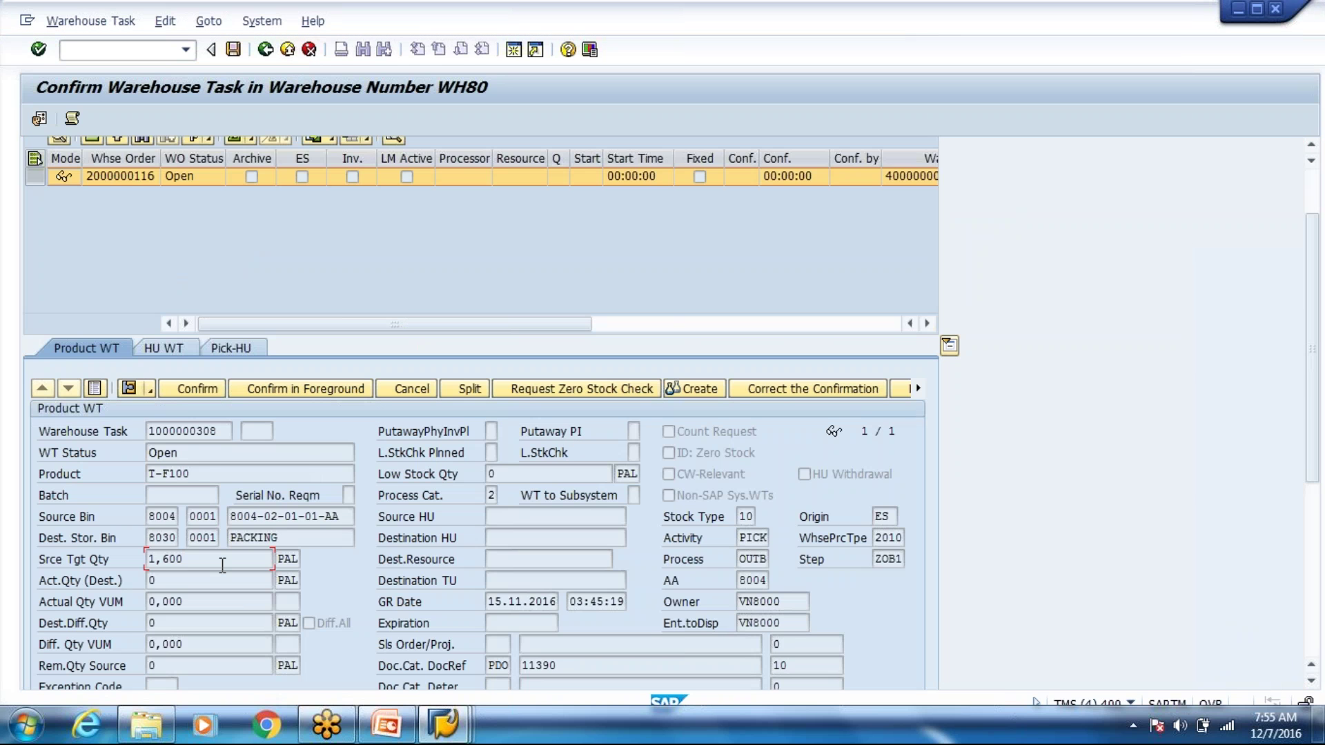
double_click(222, 565)
key(F3)
click(97, 390)
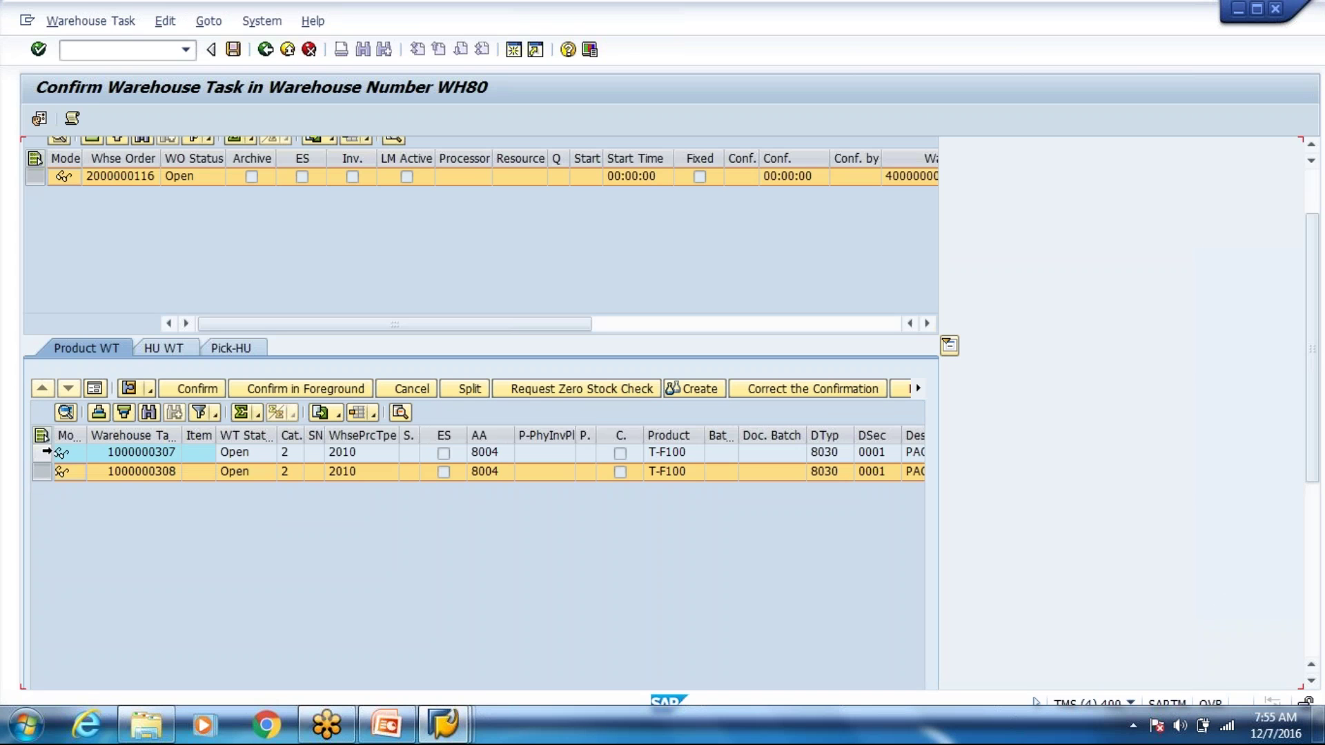
Step: Check the source bin in the first warehouse task's details and return to the task list
click(94, 389)
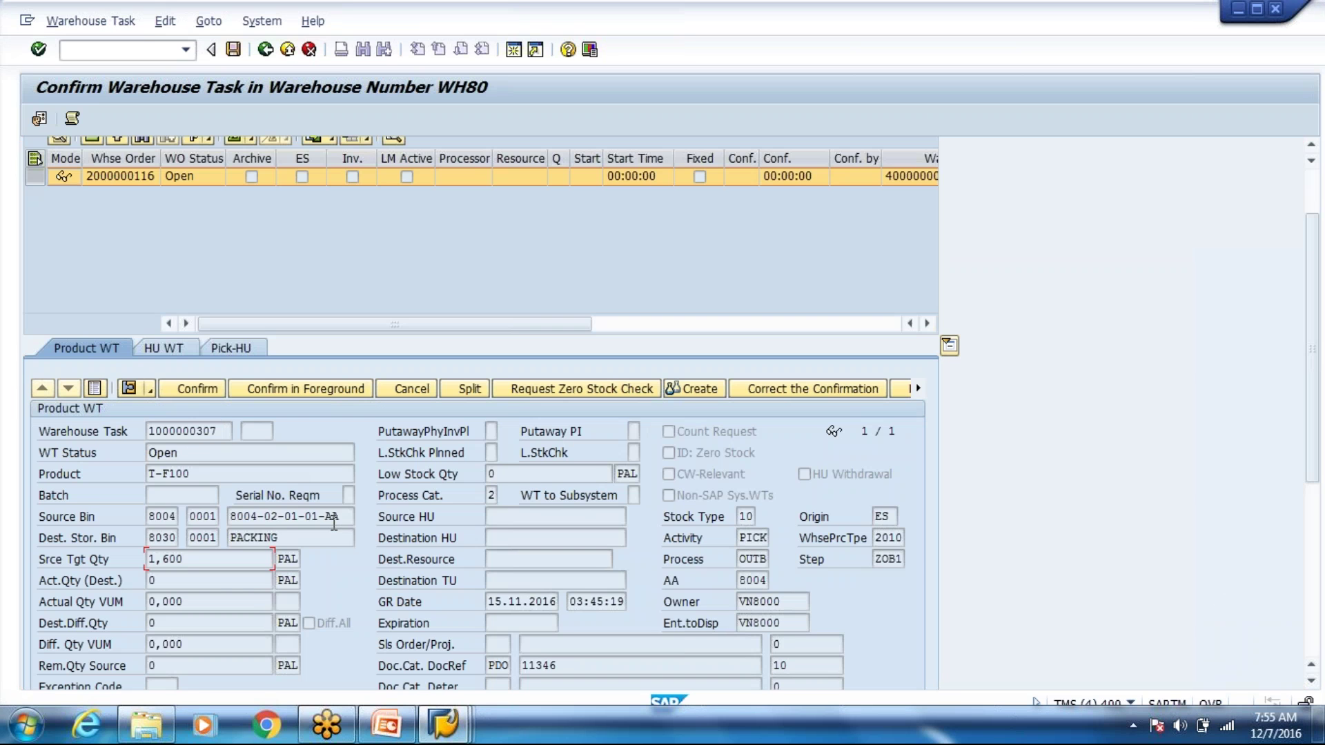
drag(345, 516, 230, 516)
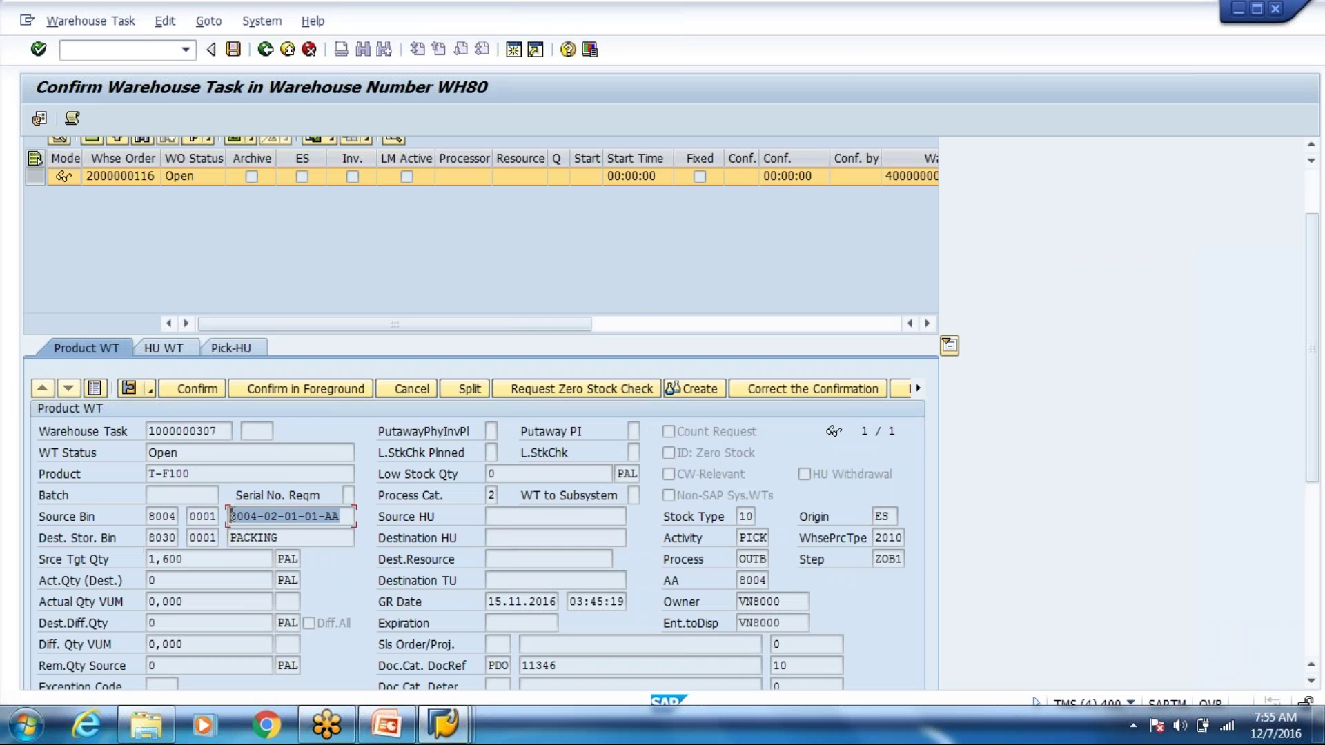
click(231, 516)
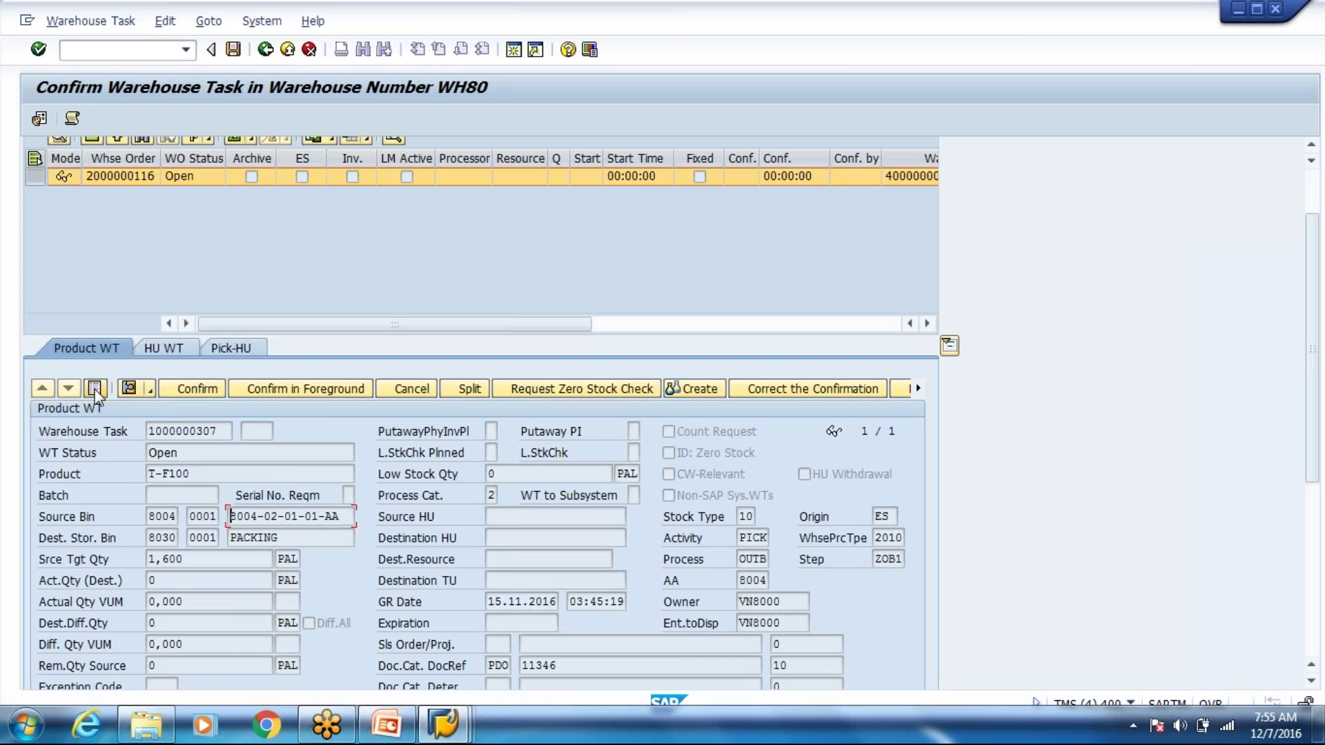
click(95, 391)
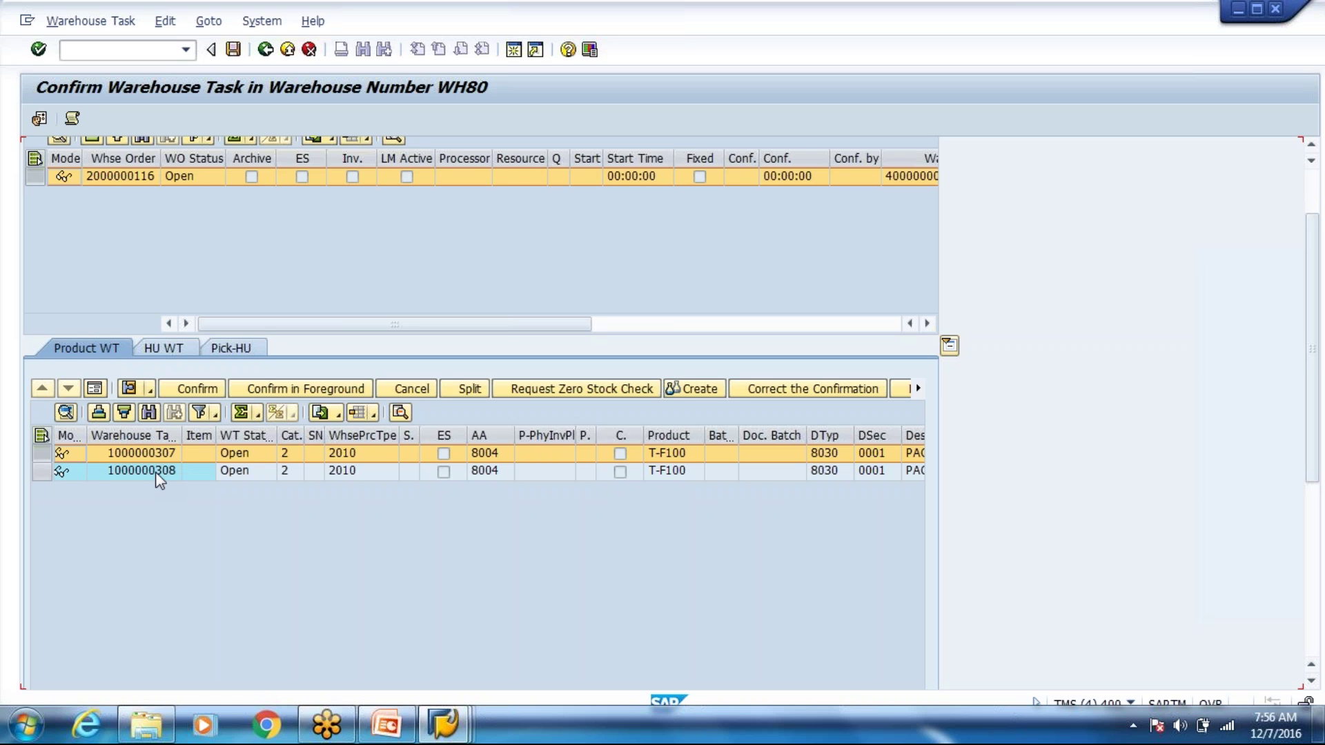
Step: Cancel the open warehouse order with both of its T-F100 tasks and return to wave management
click(41, 435)
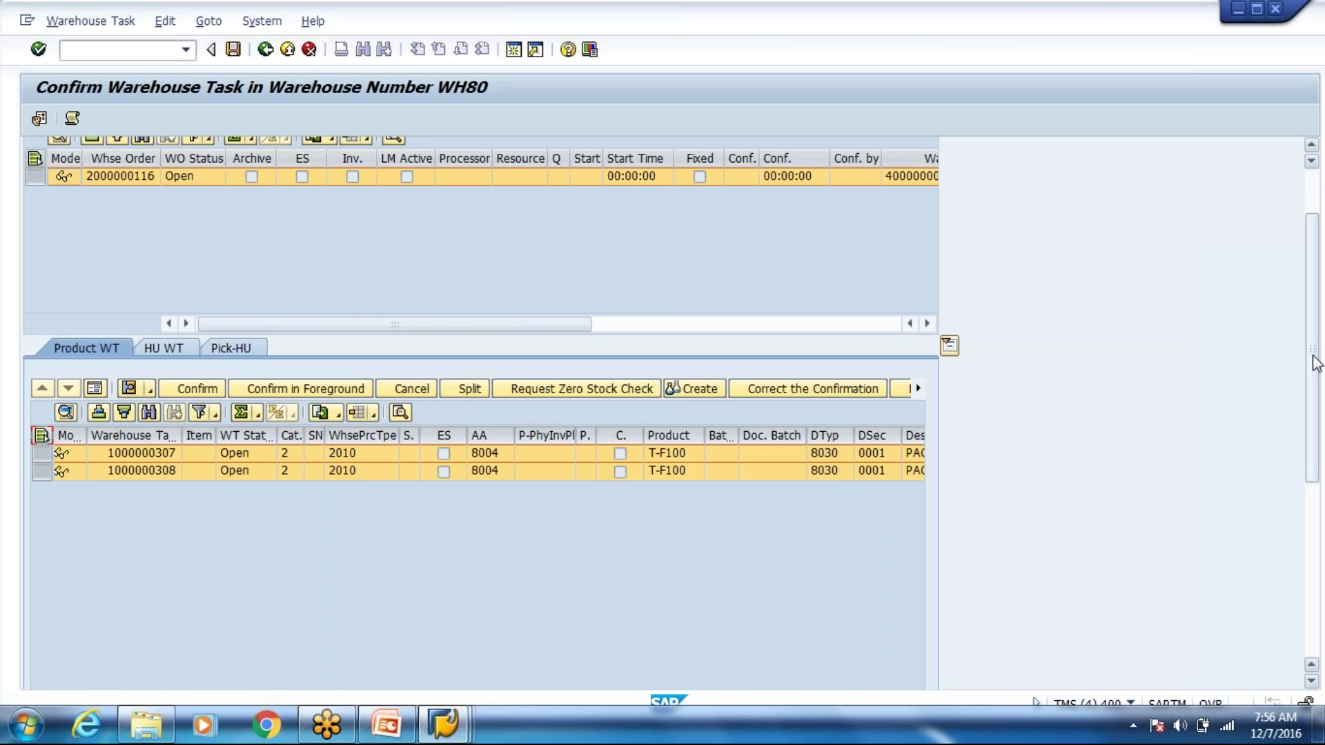
drag(1316, 364, 1311, 305)
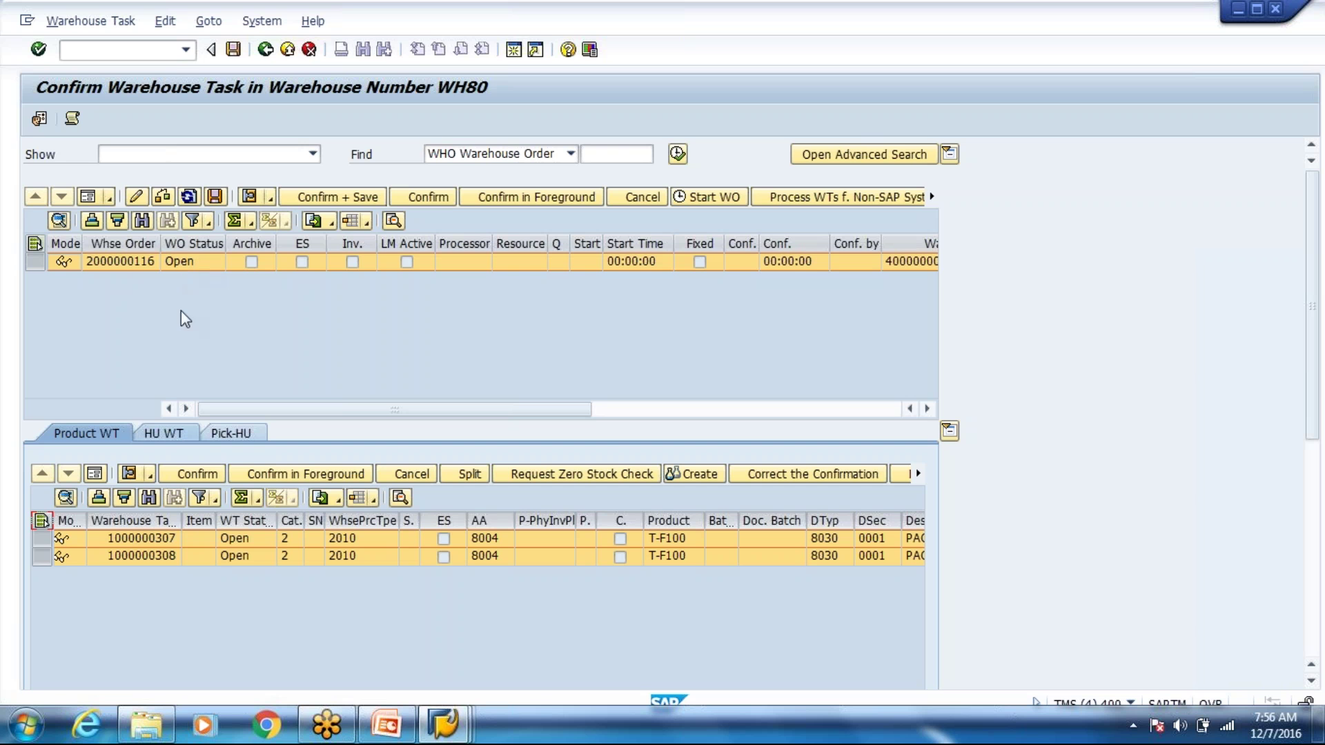
click(644, 199)
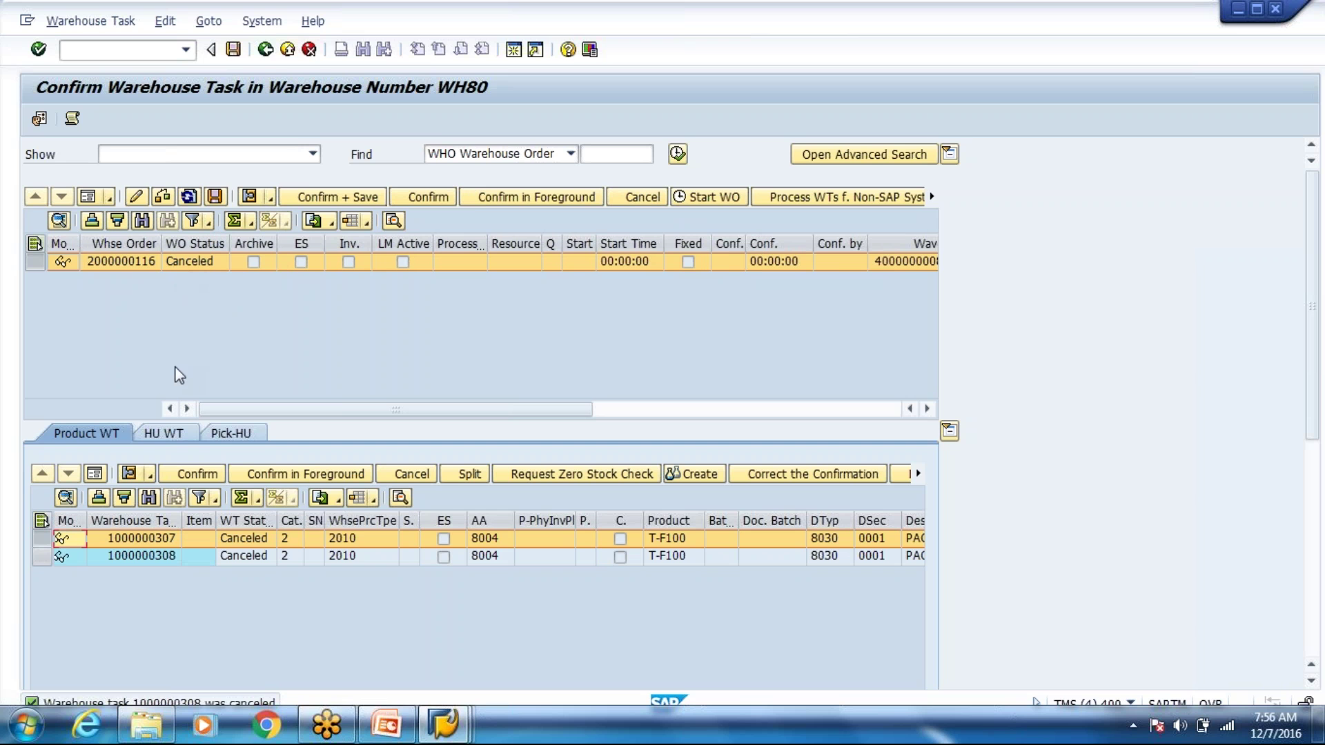
click(267, 51)
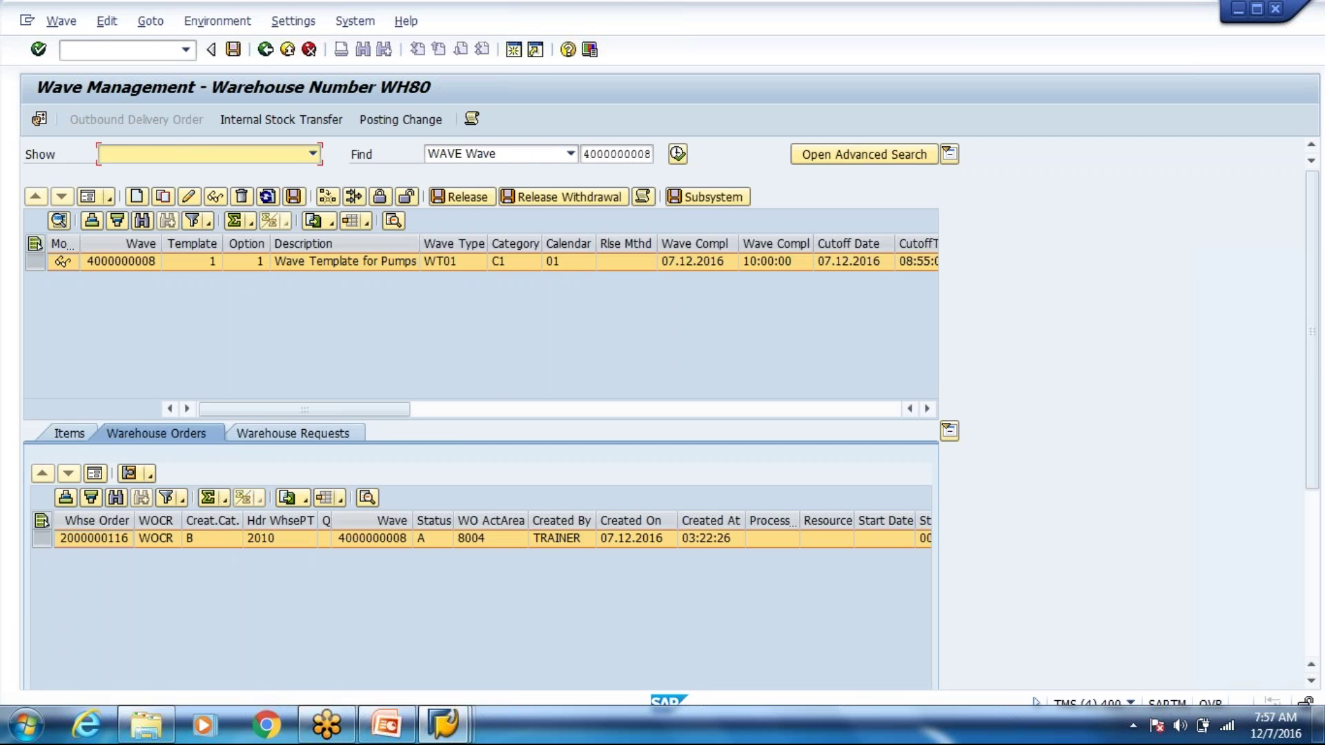
Step: Switch to the warehouse order creation rules and position the list at warehouse WH80, rule WOCR
key(alt+Tab)
key(alt+Tab)
key(alt+Tab)
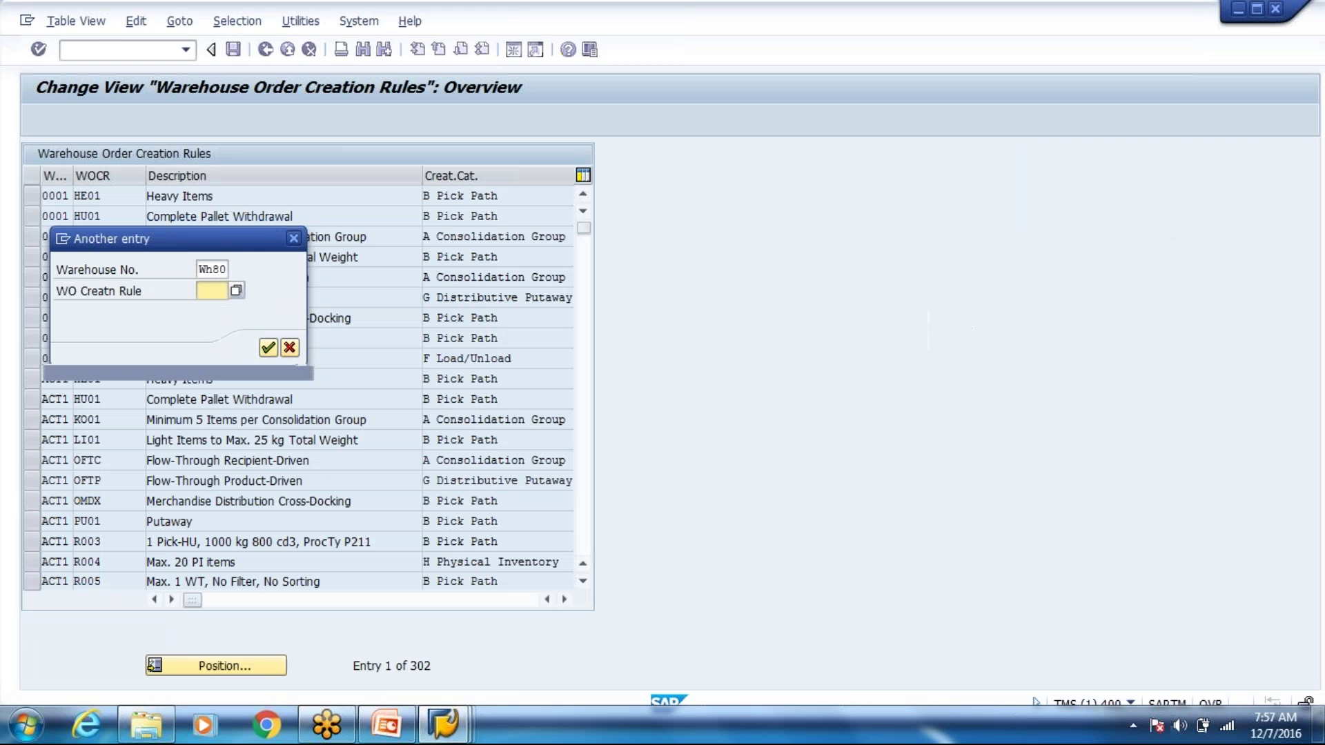
key(BackSpace)
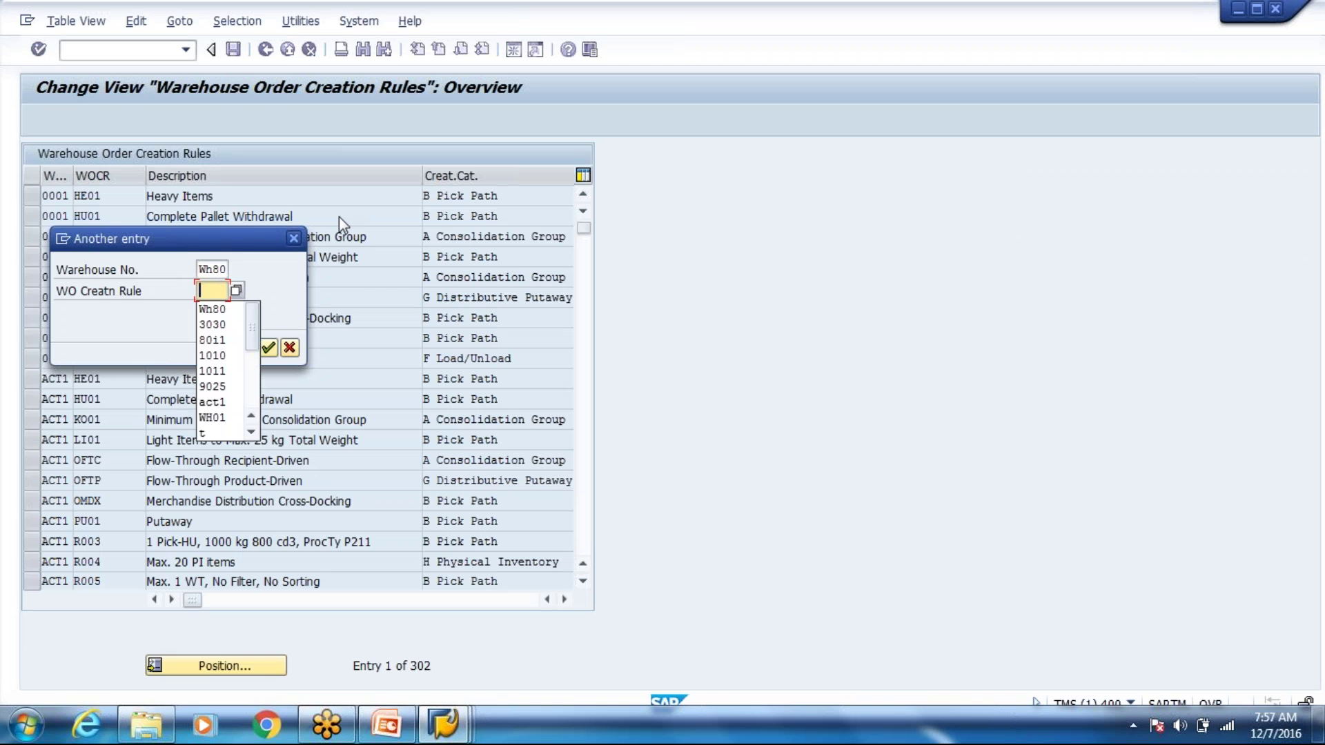
text(WOCR)
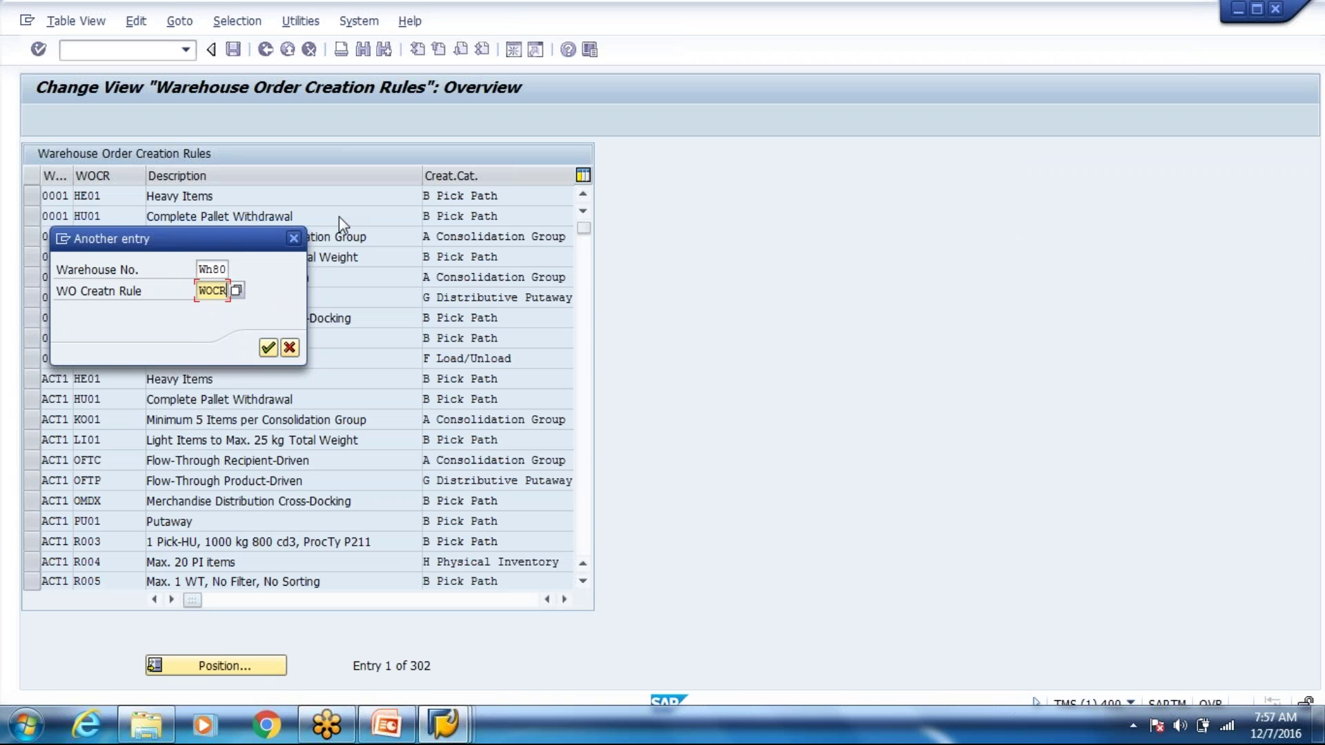
key(Return)
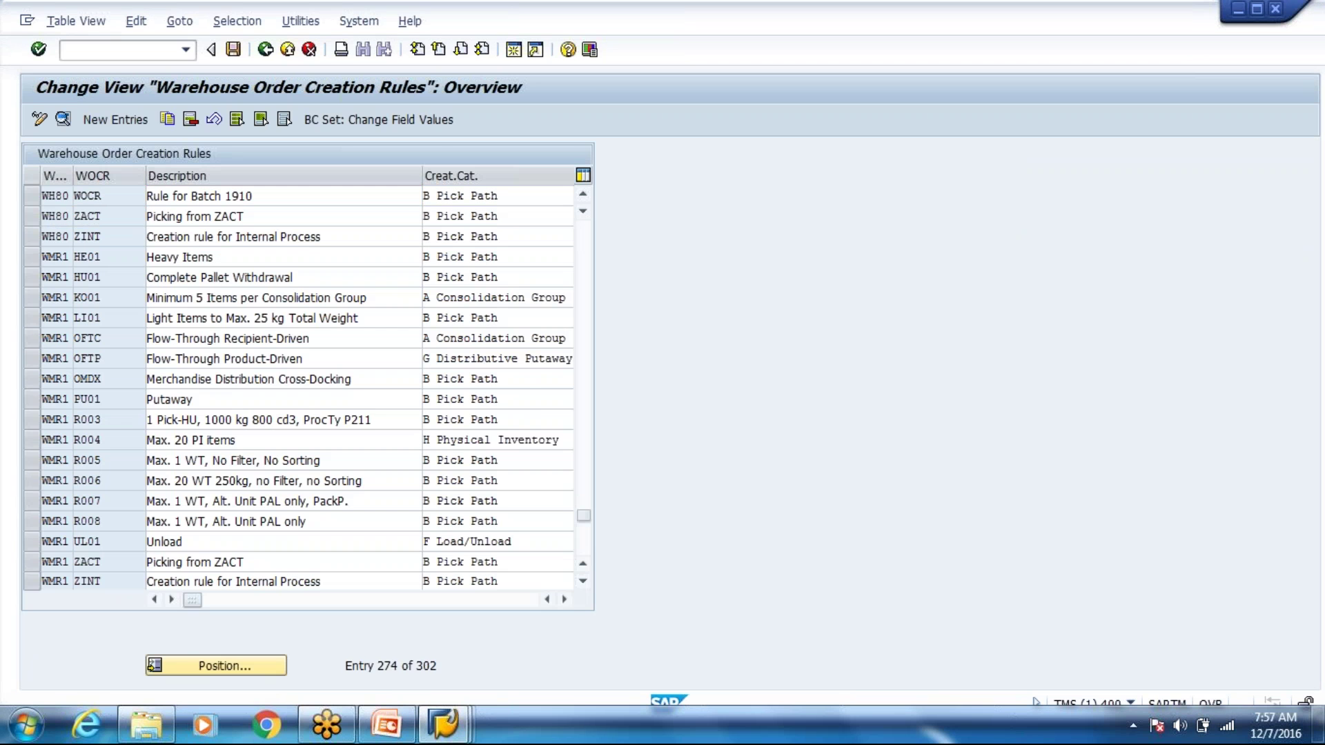
Step: Set the limit of creation rule WOCR to MX01, Maximum One Item, and leave the rule
key(F2)
click(202, 307)
key(BackSpace)
text(1)
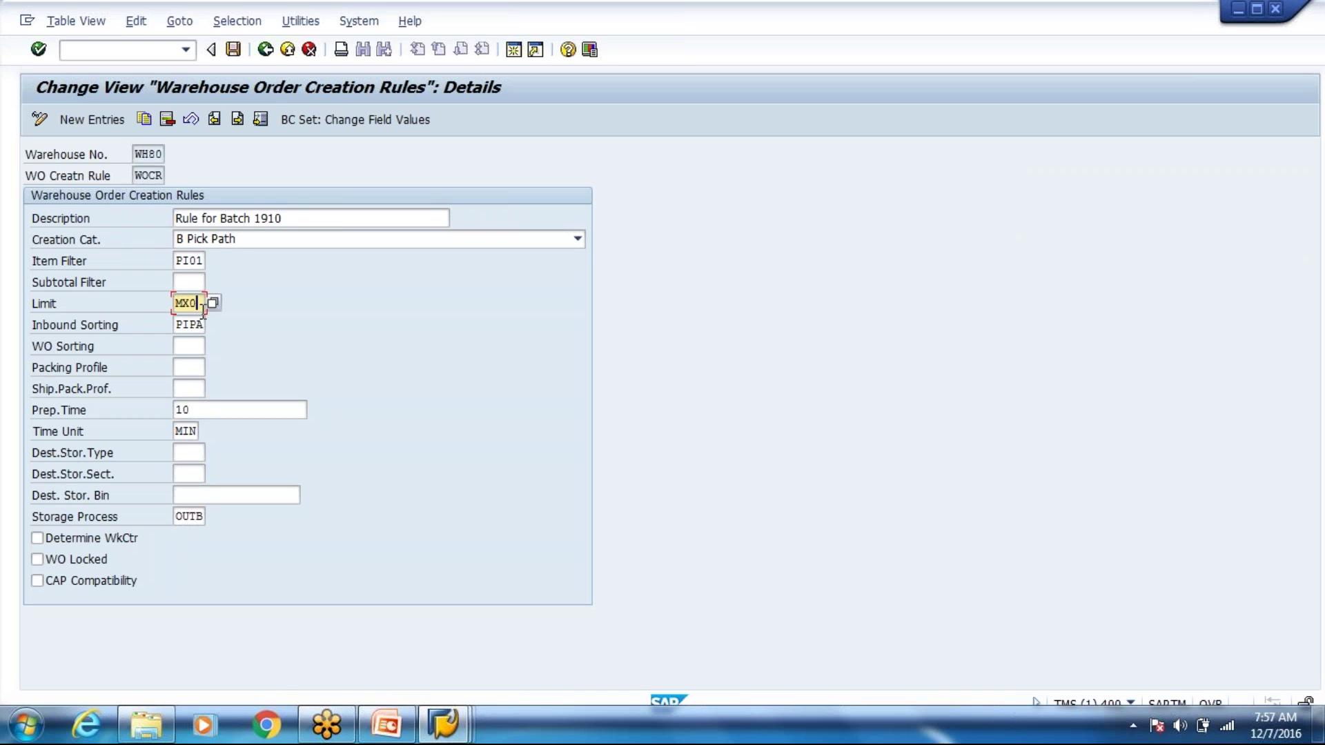
key(Return)
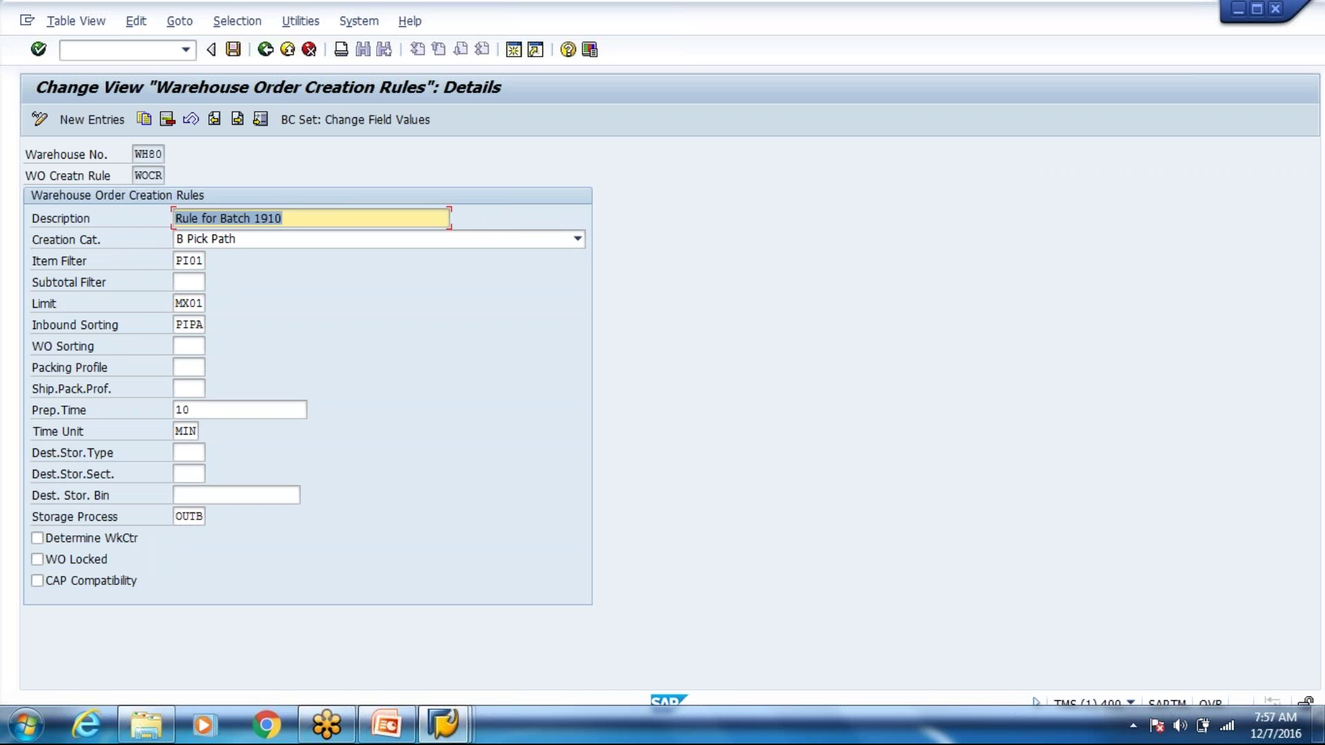
click(198, 304)
click(215, 304)
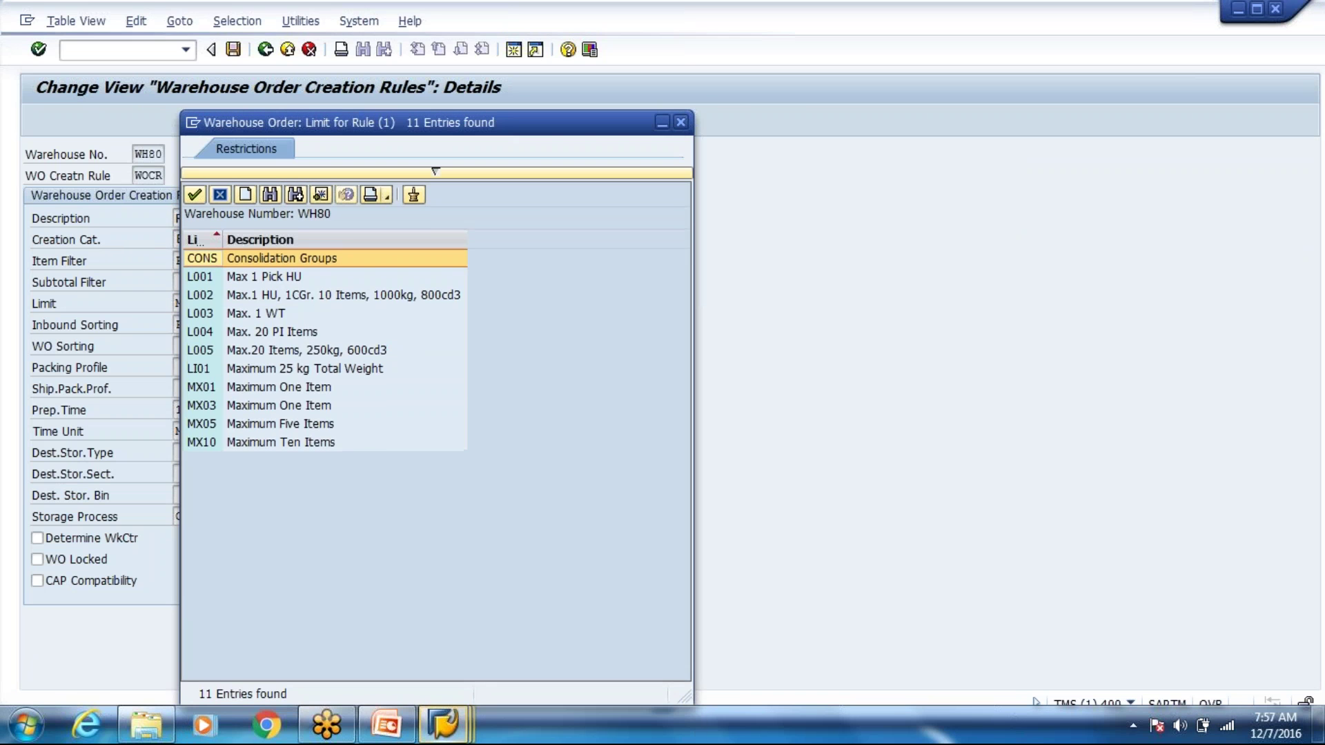
double_click(264, 386)
key(shift+F3)
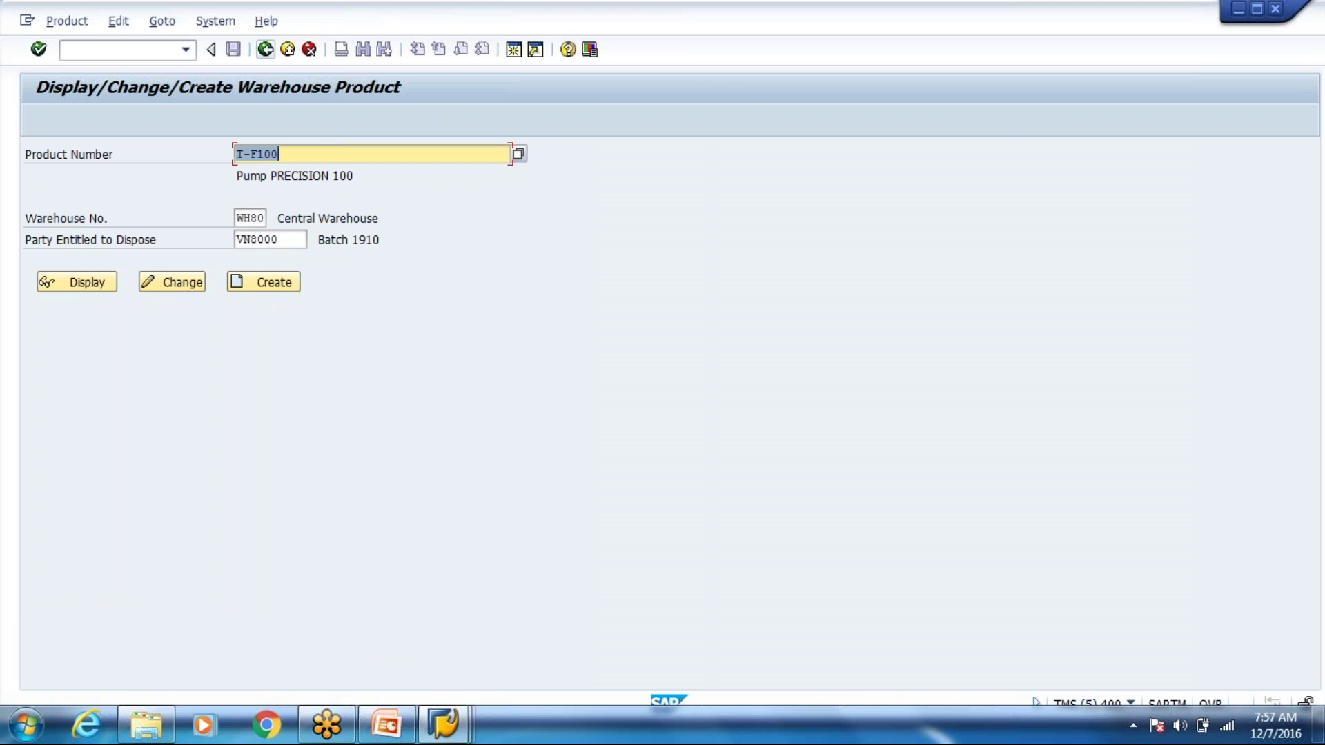
Step: Switch to wave management and release the pump wave's two T-F100 items again
key(alt+Tab)
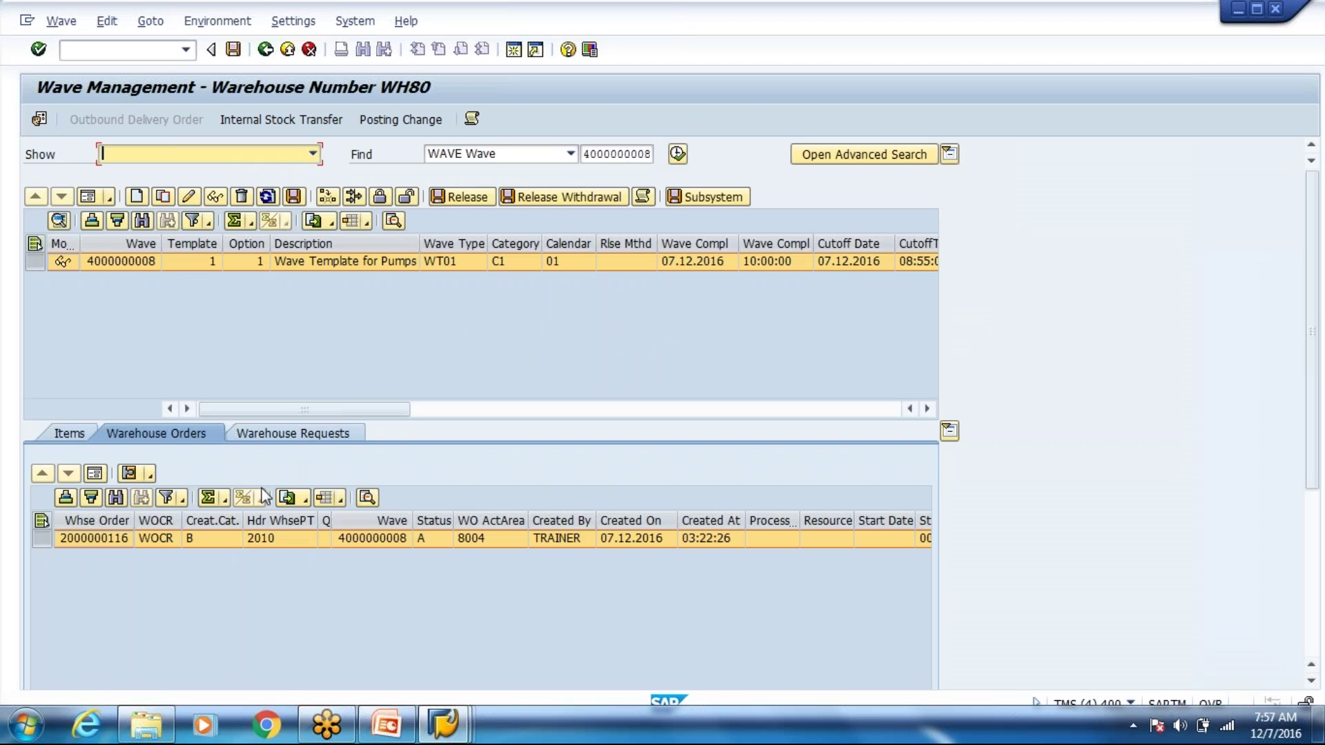
click(286, 439)
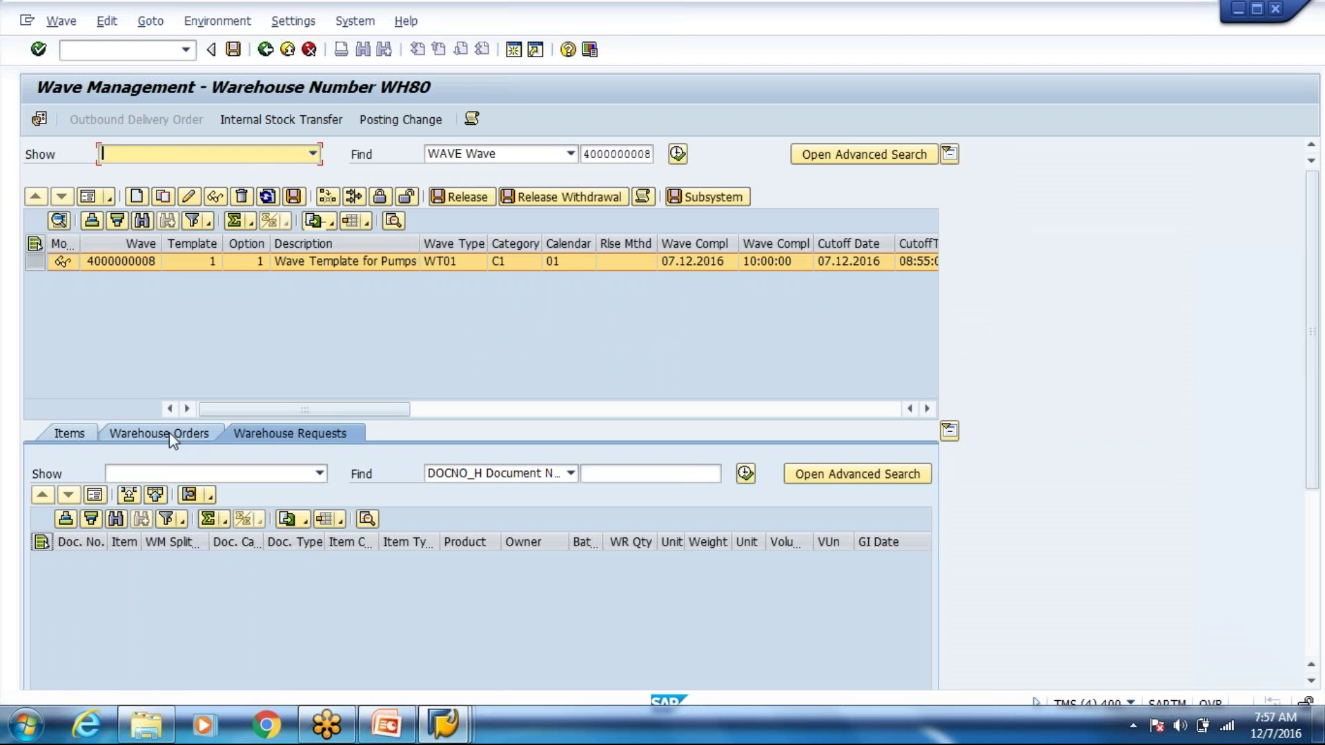
click(168, 432)
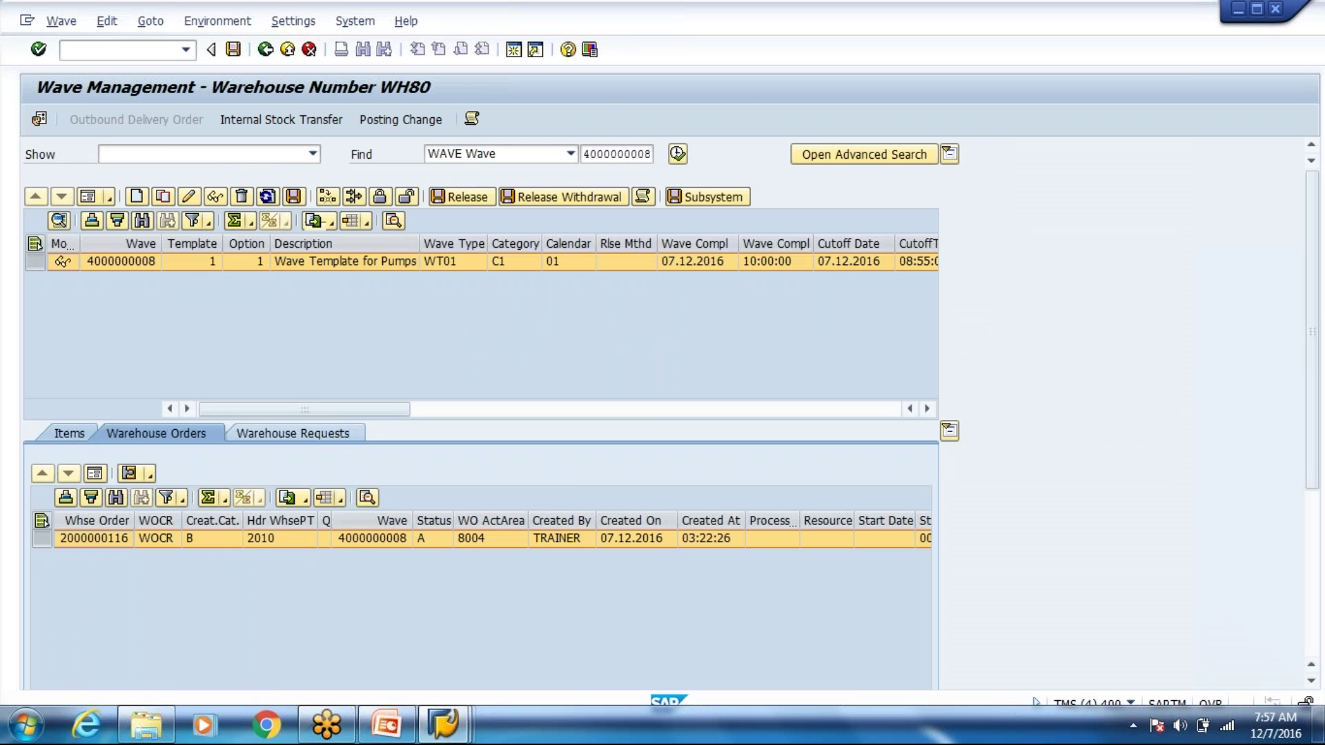
click(70, 433)
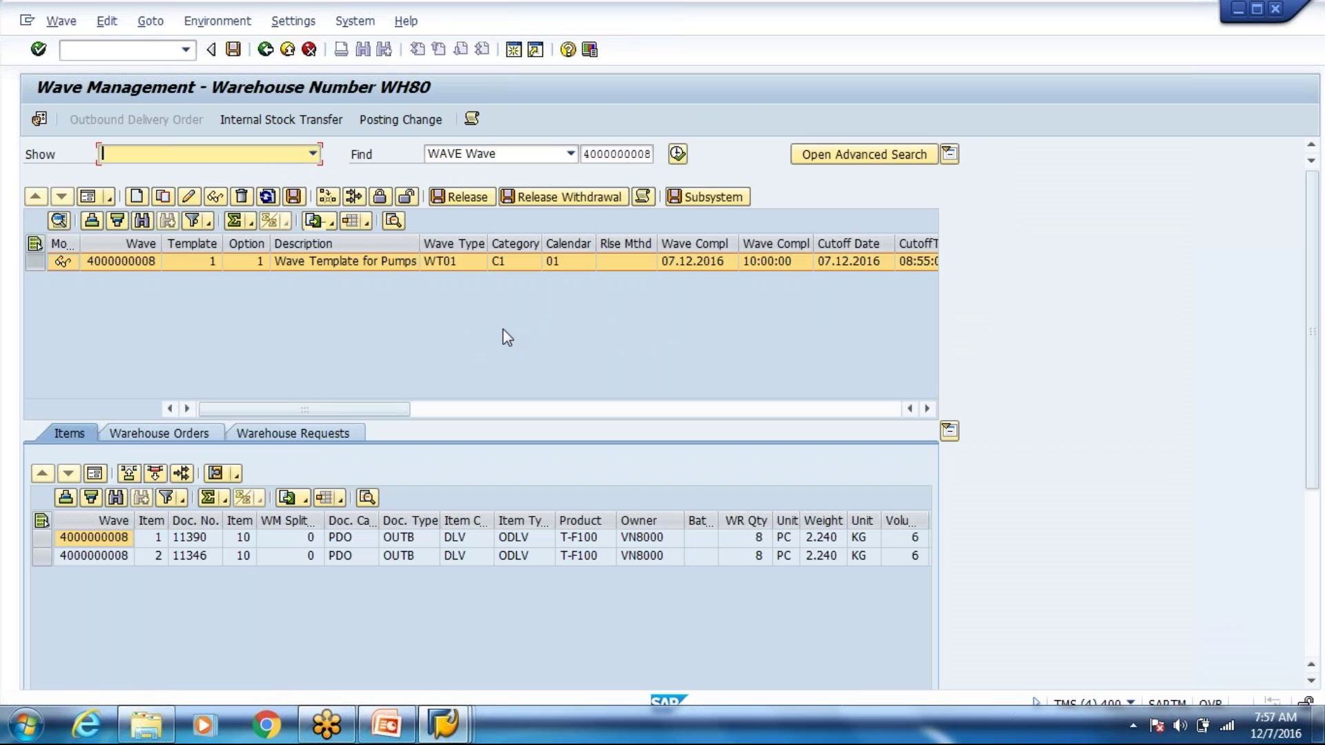
click(457, 198)
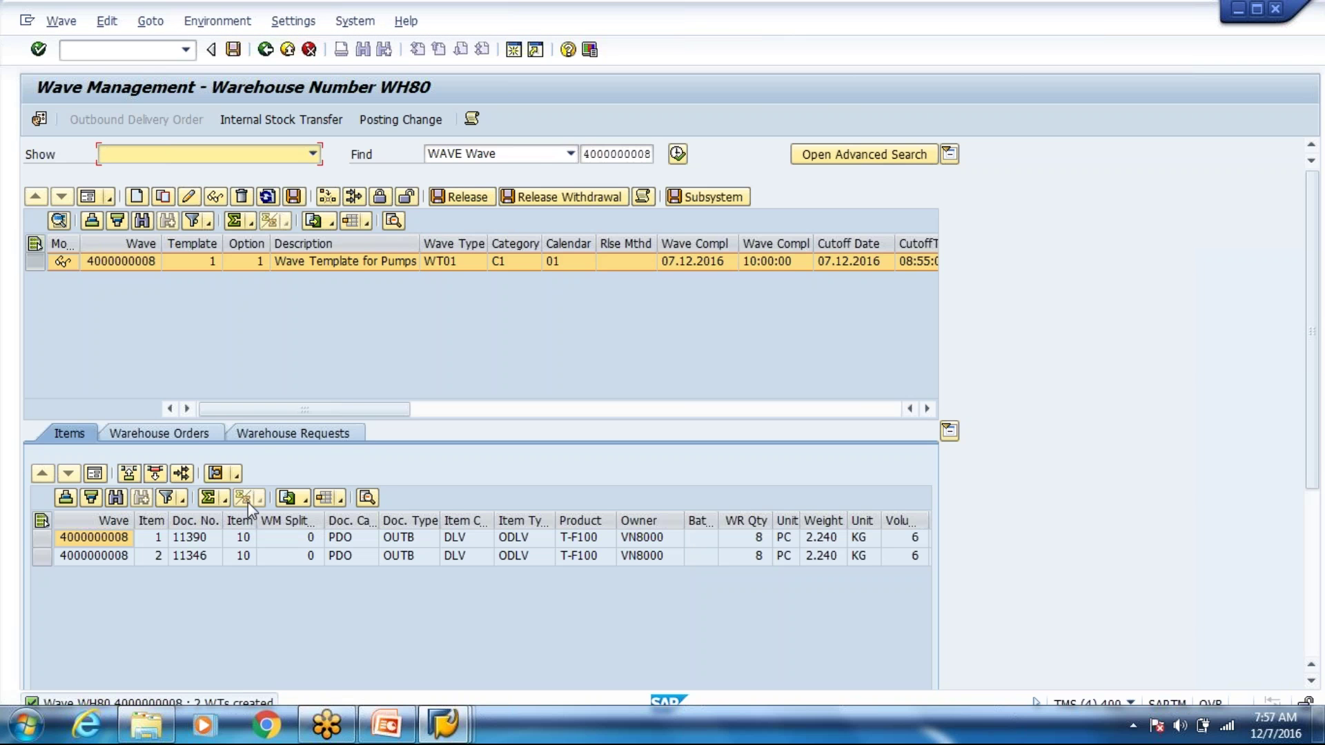
Step: Open the pump wave's warehouse orders in warehouse task confirmation and cancel the open order
click(192, 440)
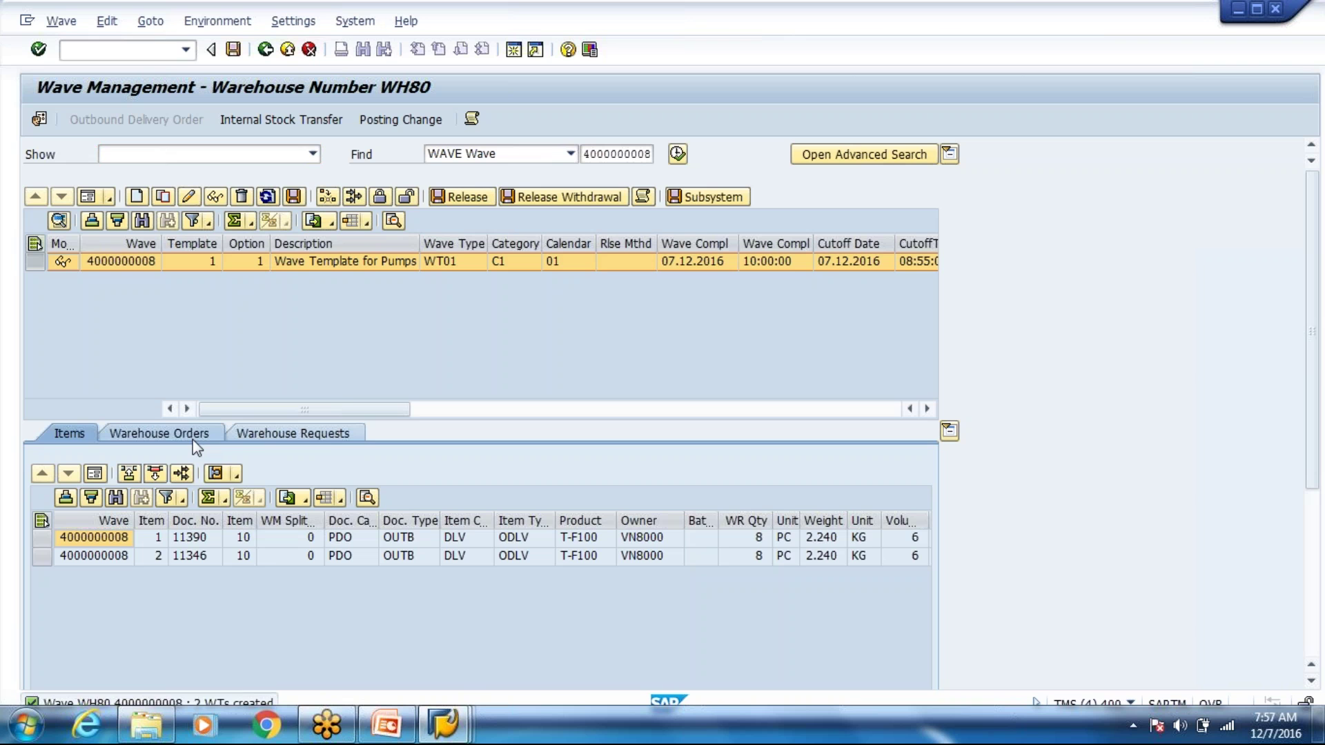
click(43, 521)
click(129, 476)
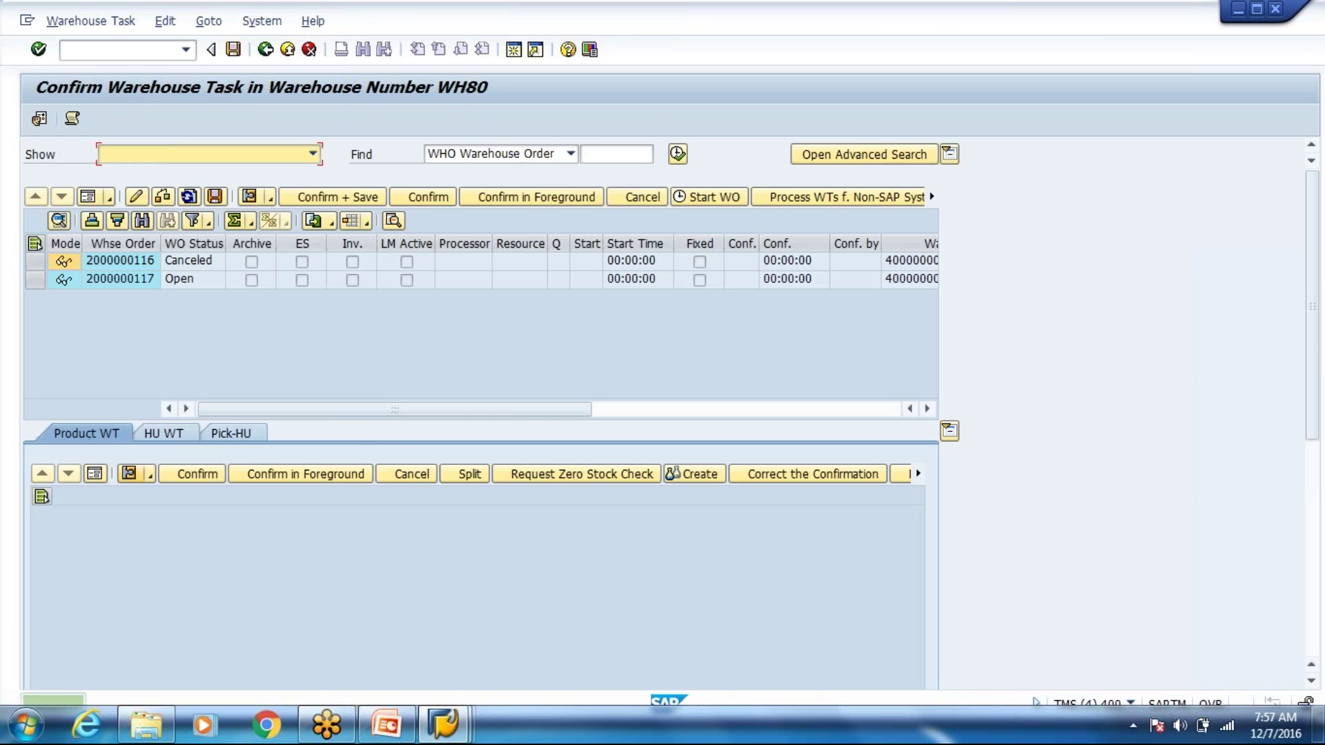
double_click(199, 281)
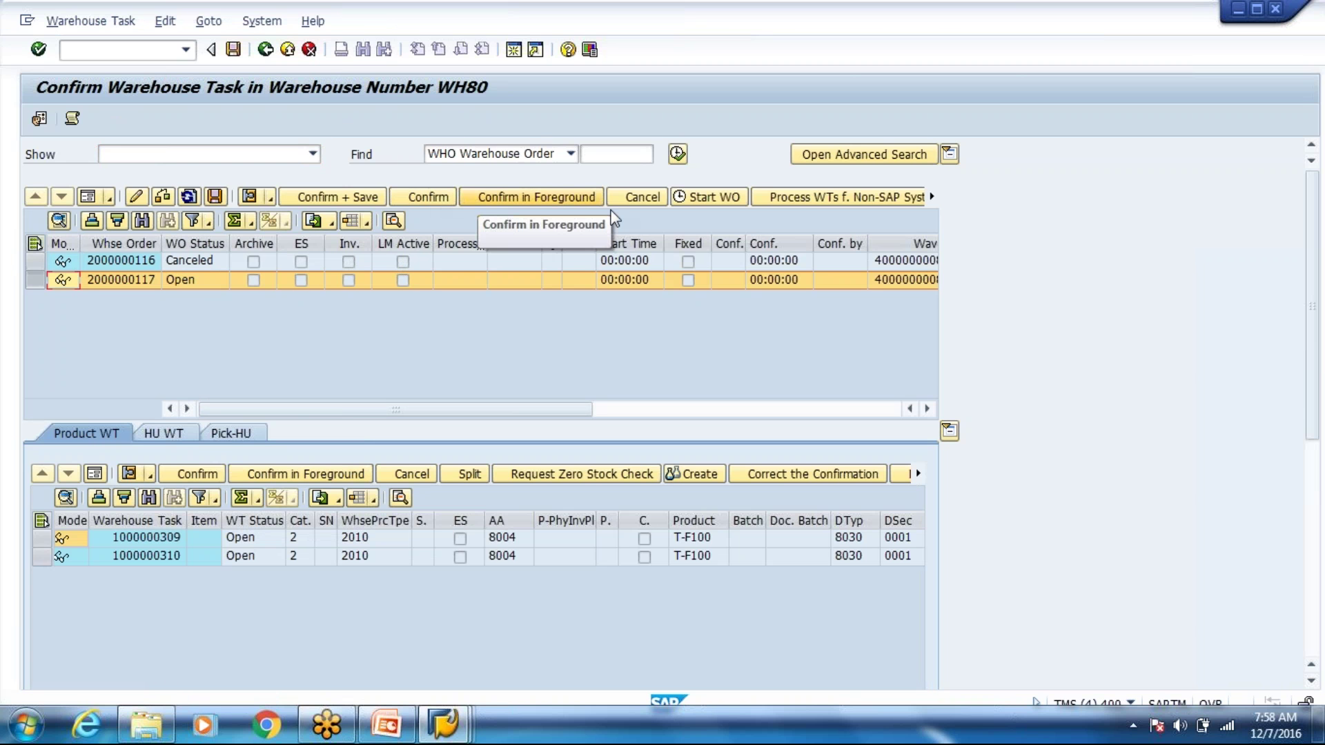
click(627, 196)
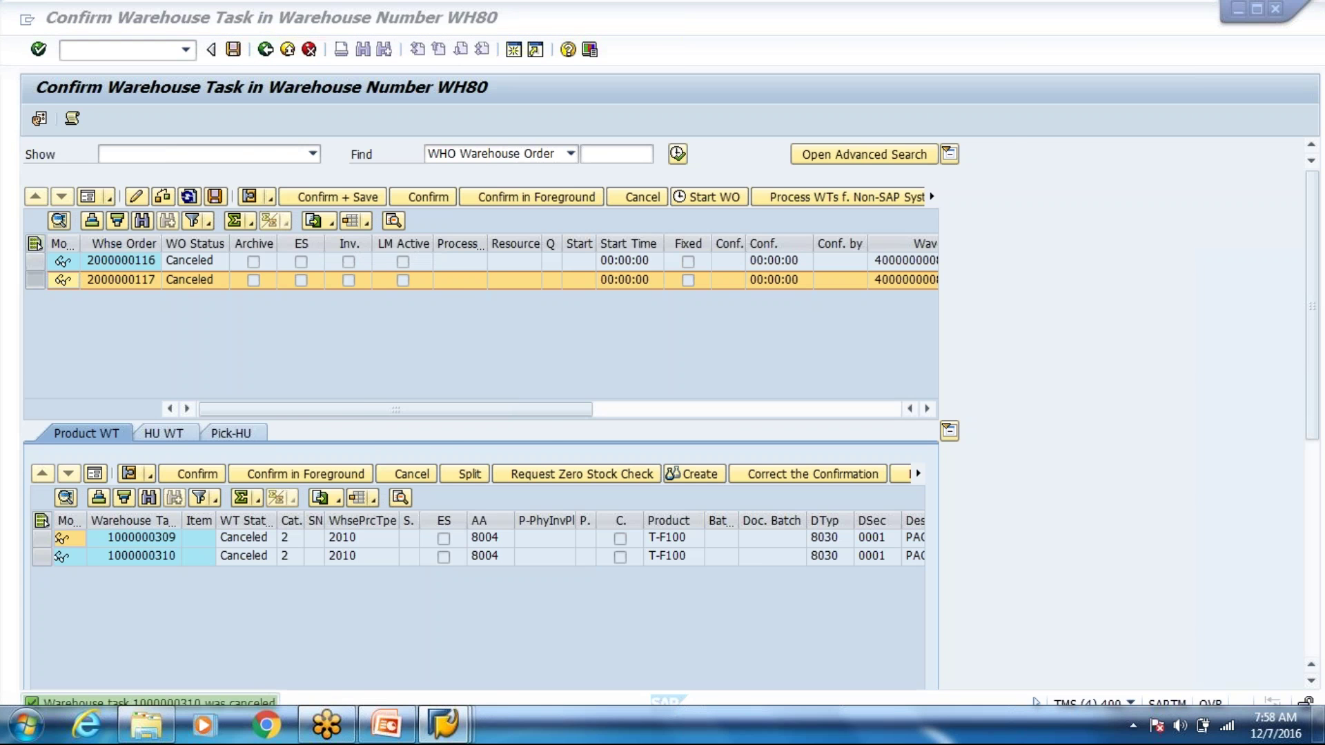
Step: Switch to the creation rules, leave them and open the limit values for the size of a warehouse order
key(alt+Tab)
key(alt+Tab)
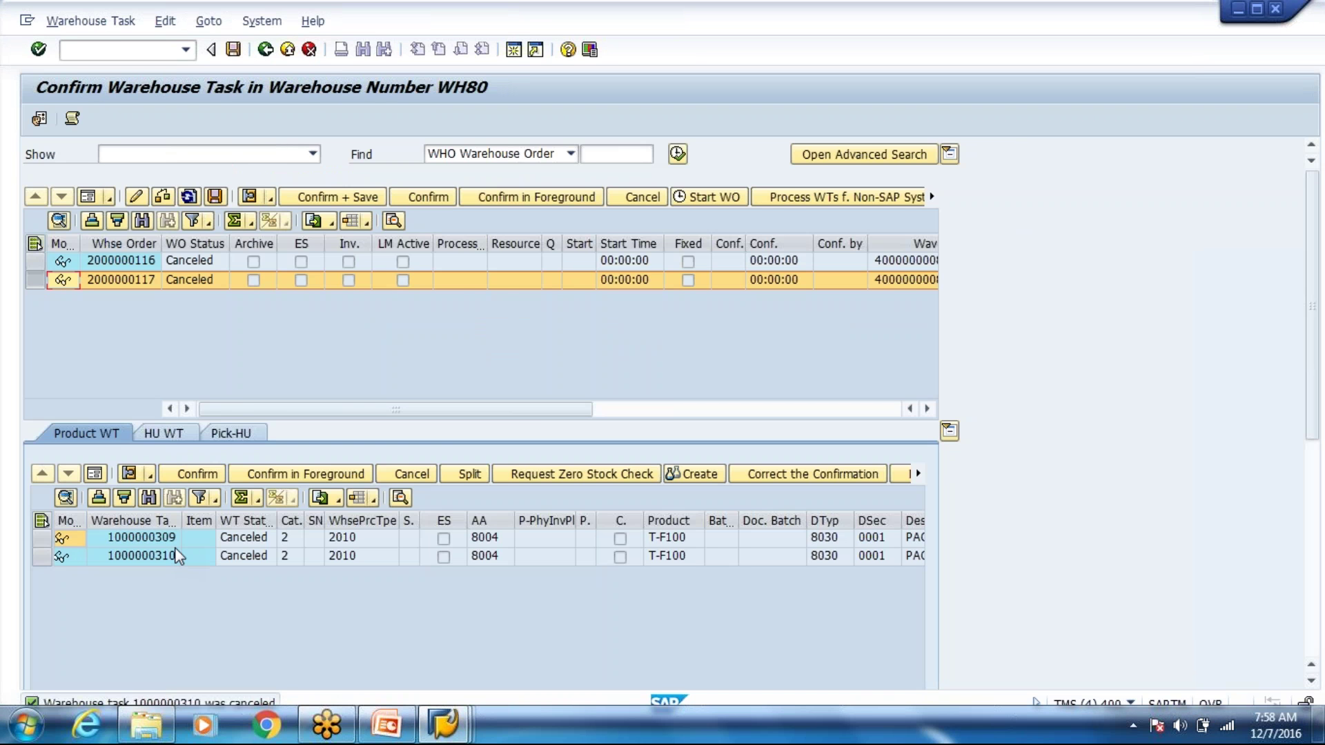
key(alt+Tab)
key(alt+Tab)
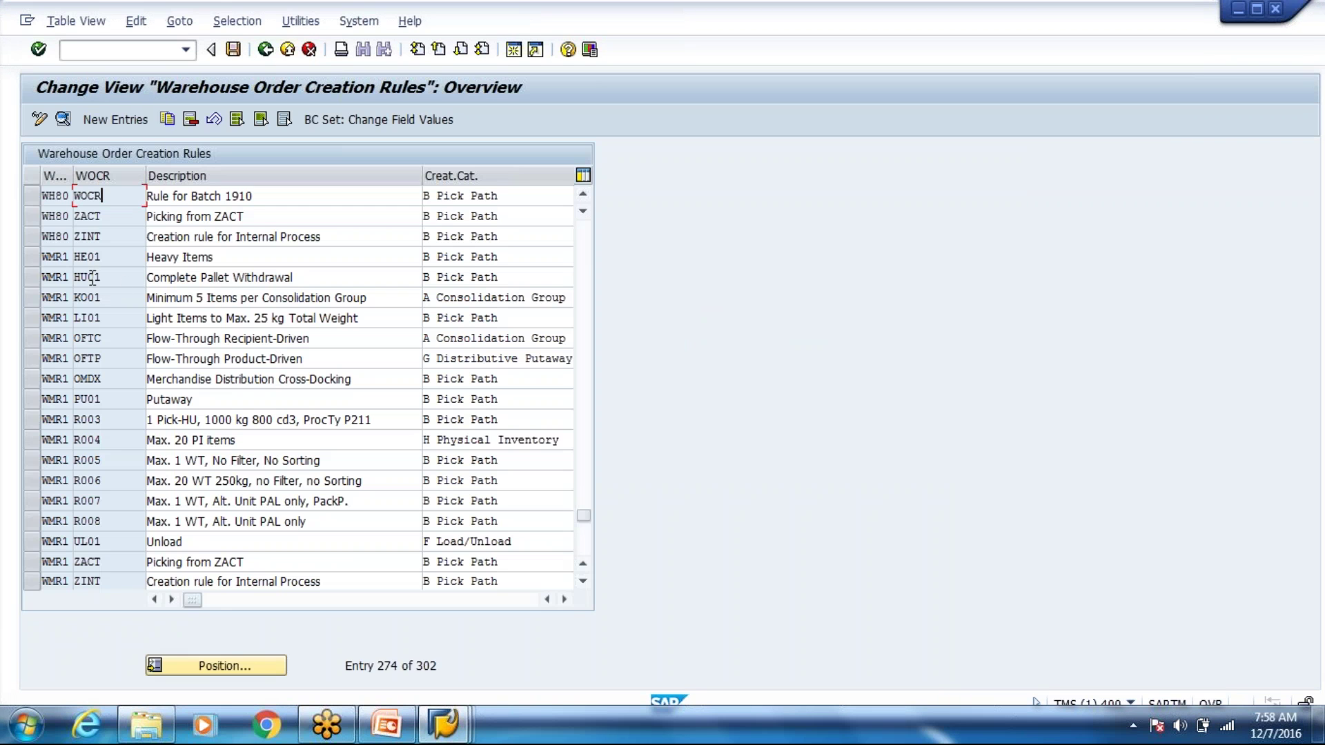
click(265, 50)
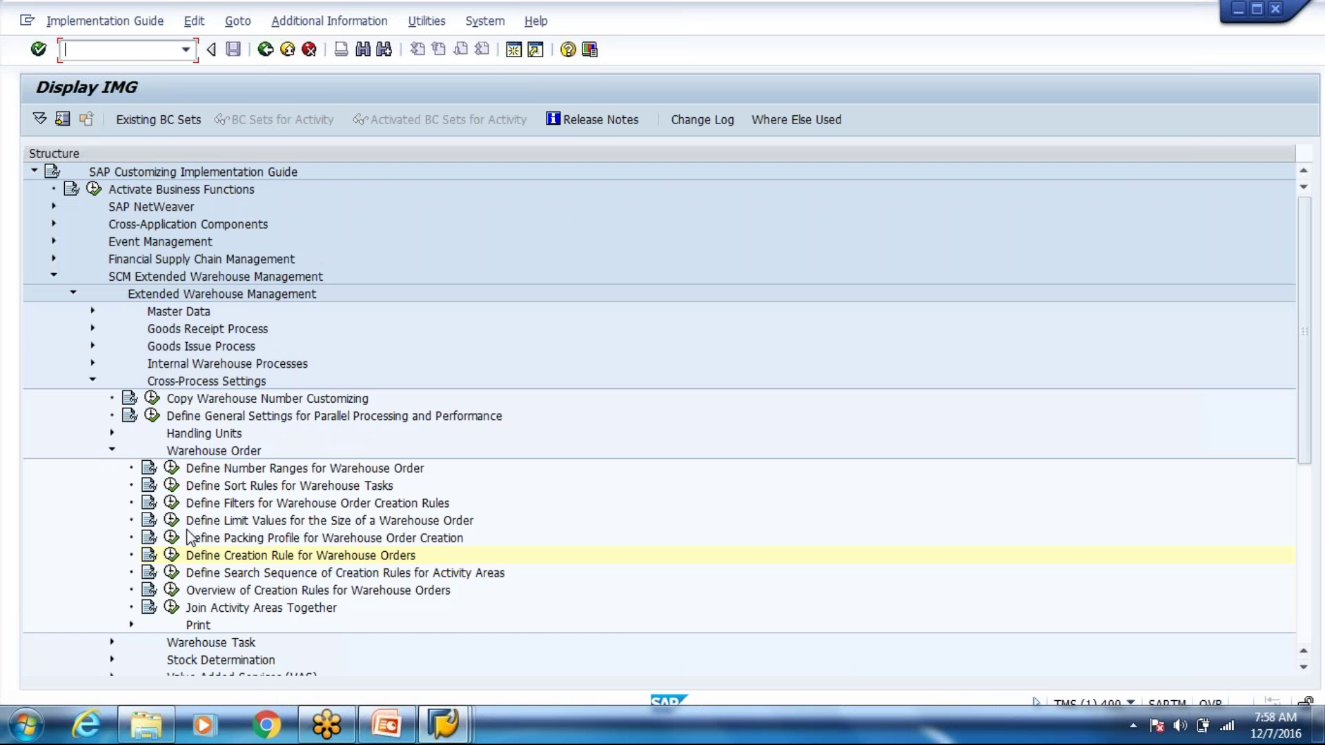
click(171, 520)
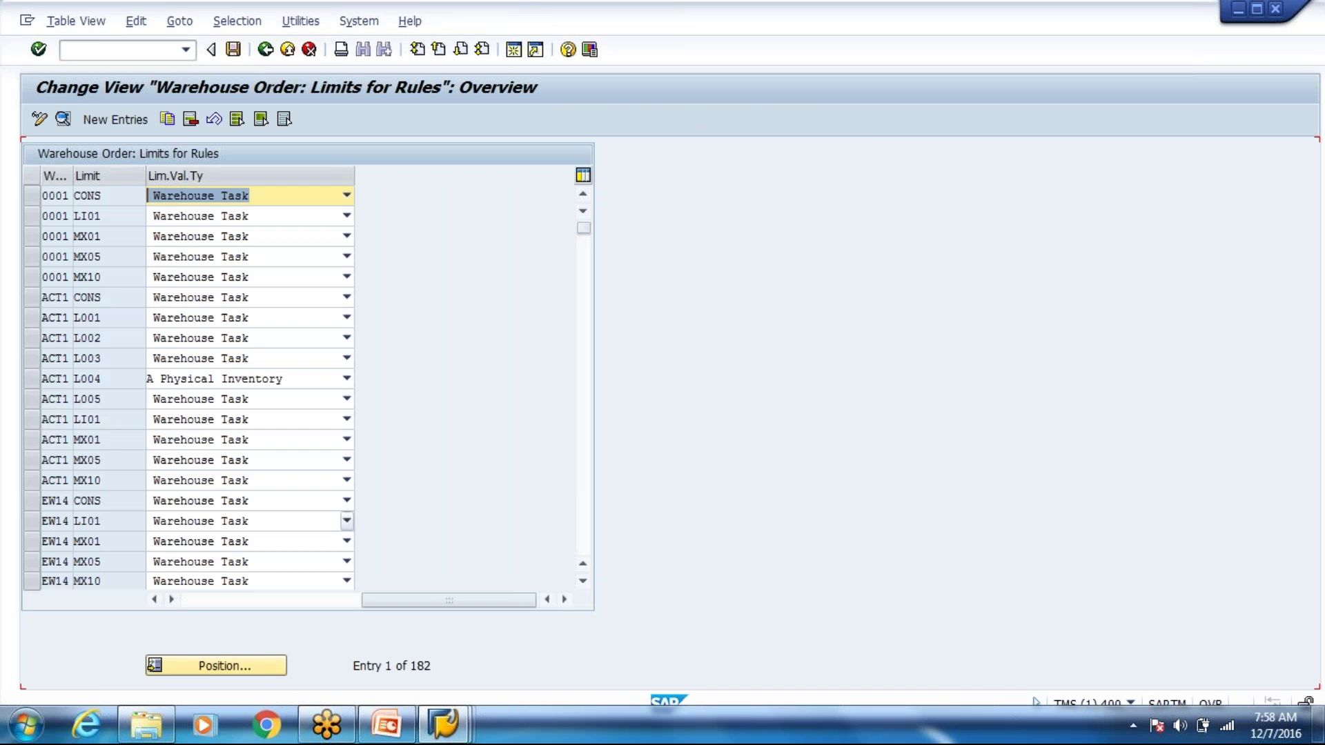
Step: Position the limits at warehouse WH80, limit MX01, check its maximum items per warehouse order and exit
click(194, 669)
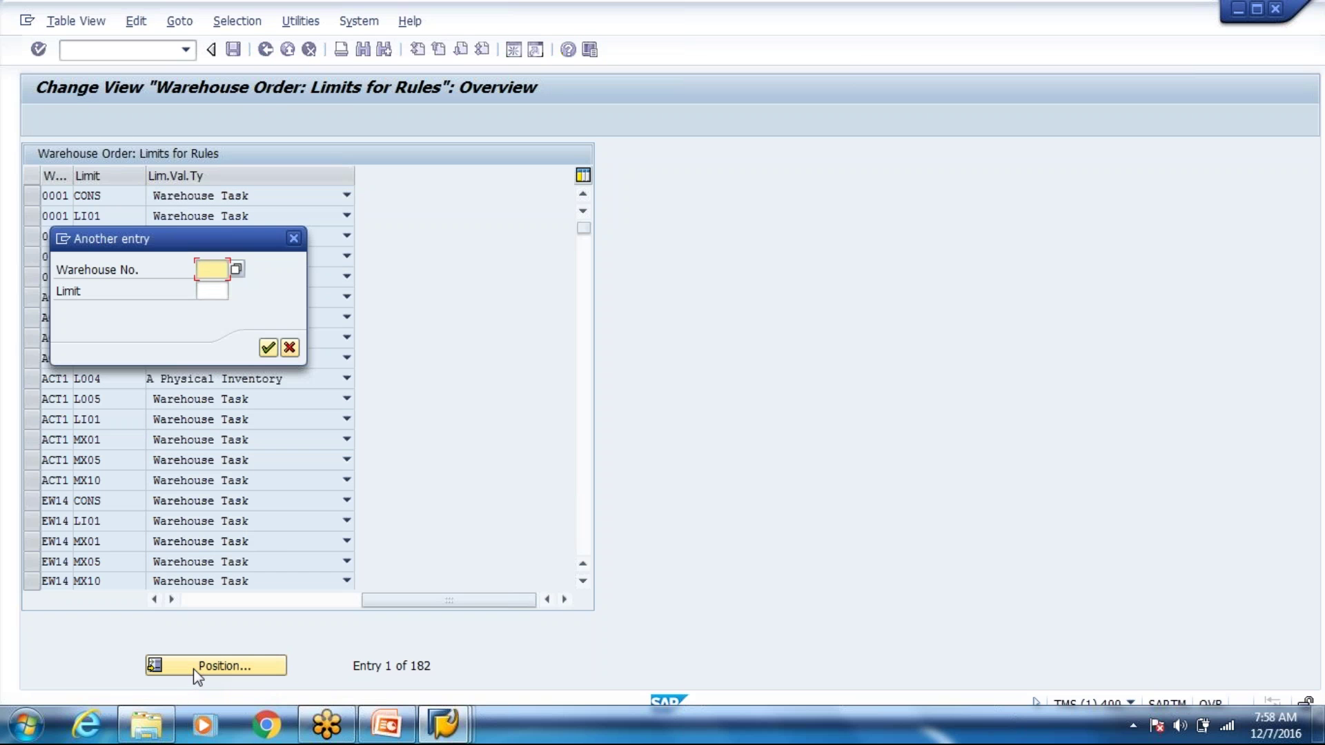
text(Mx01)
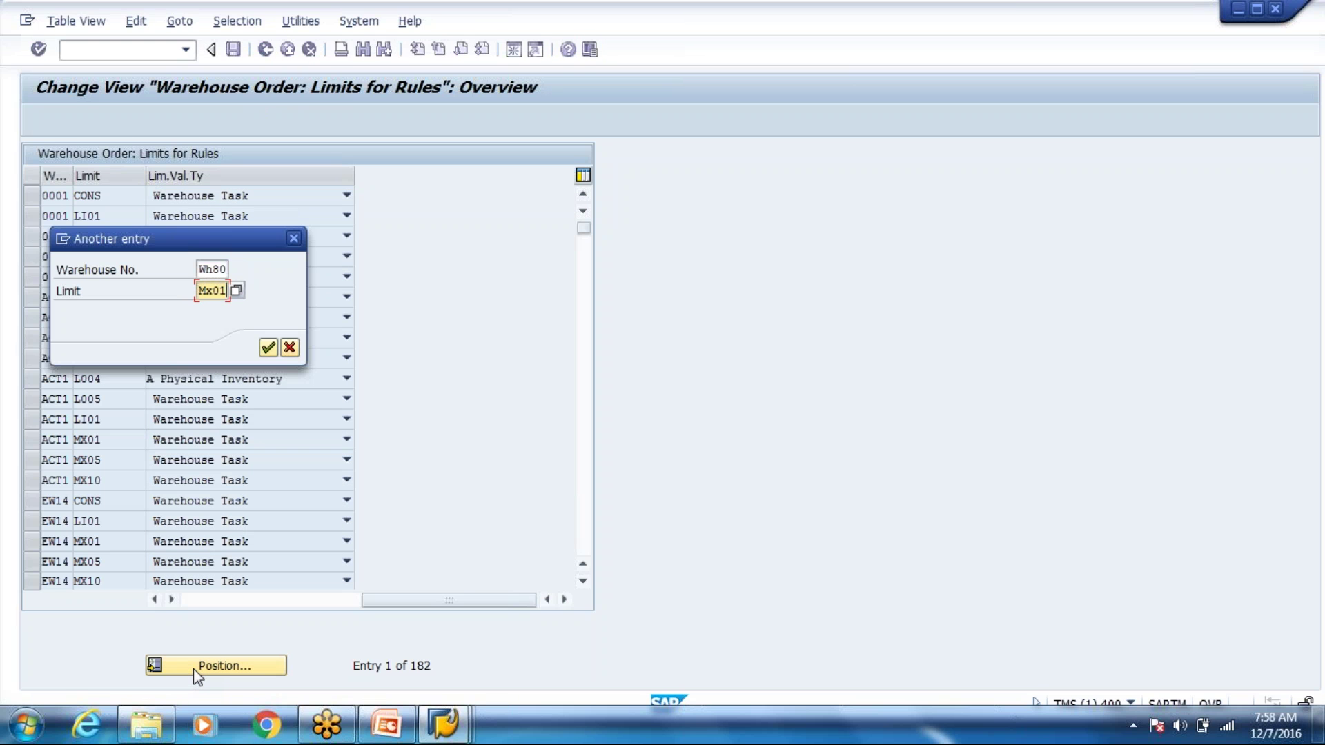
key(Return)
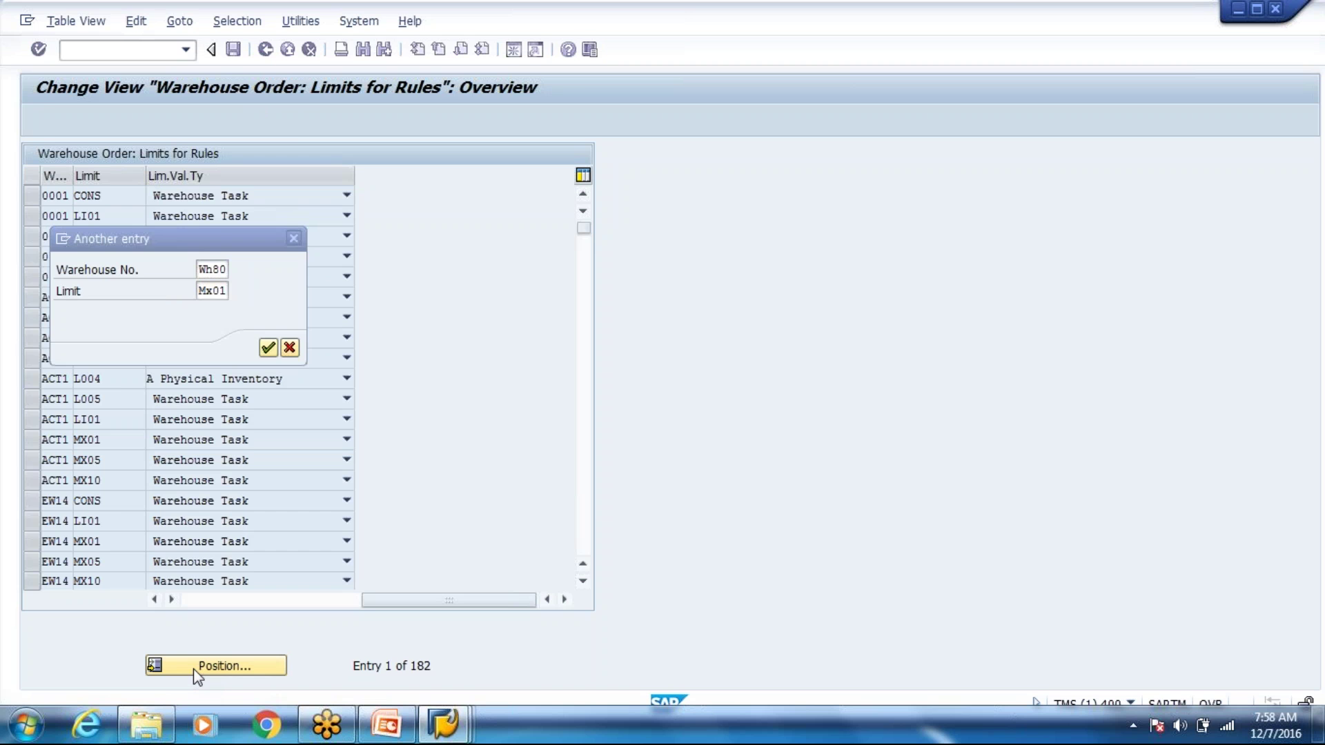
key(F2)
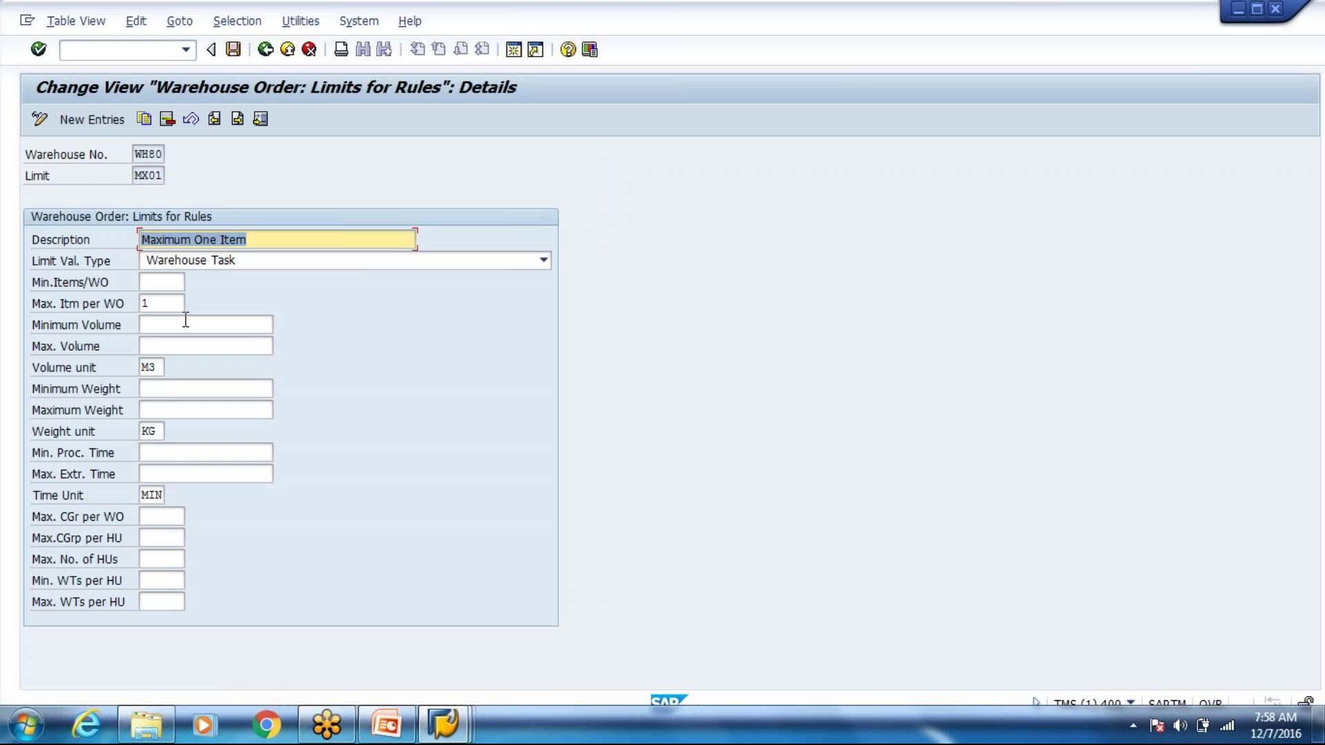
click(176, 306)
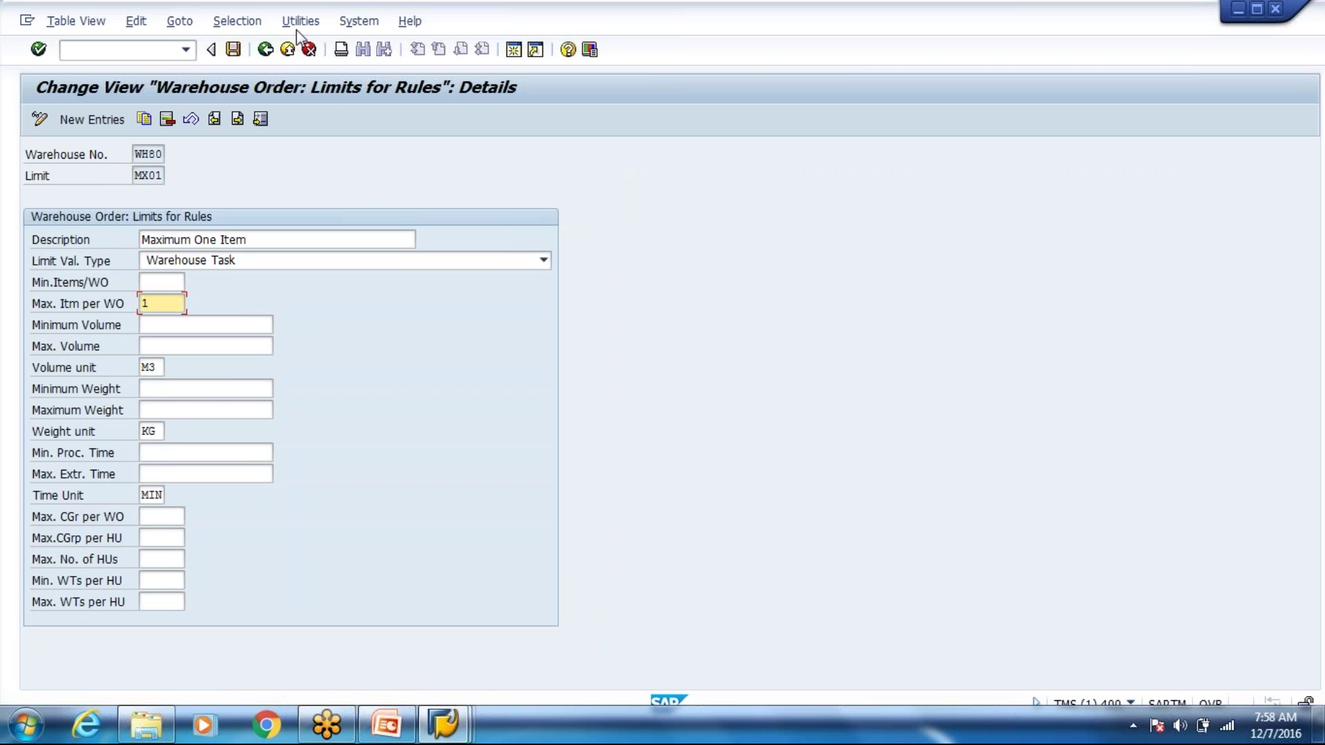
click(292, 49)
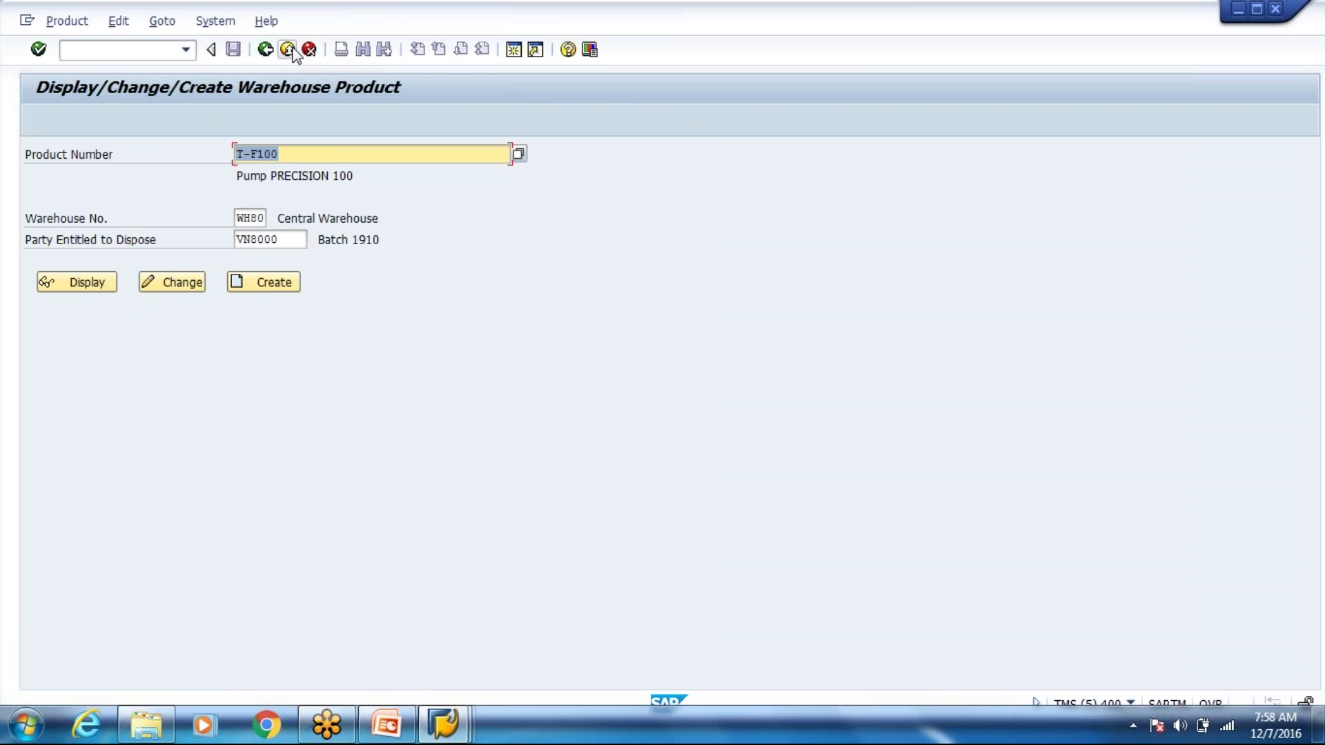
Step: Switch back to wave management and copy the pump wave's number
key(alt+Tab)
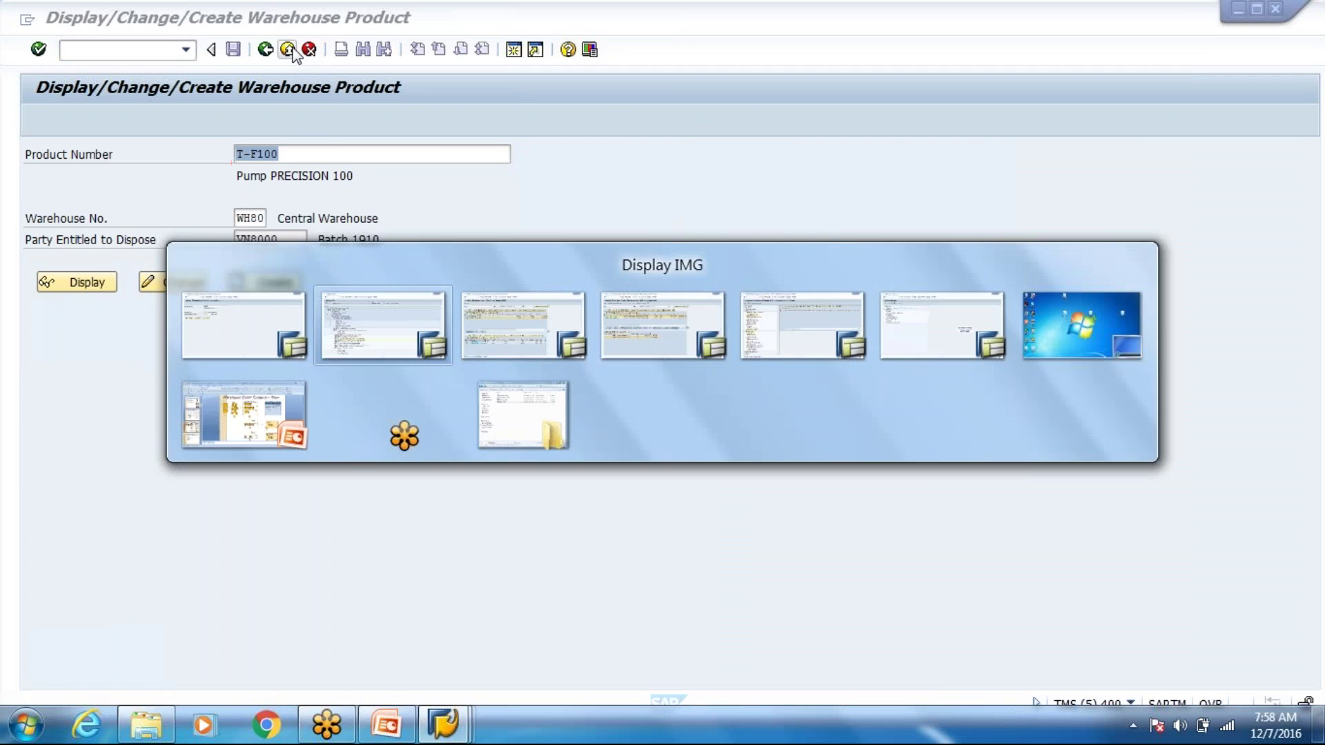
key(alt+Tab)
click(288, 50)
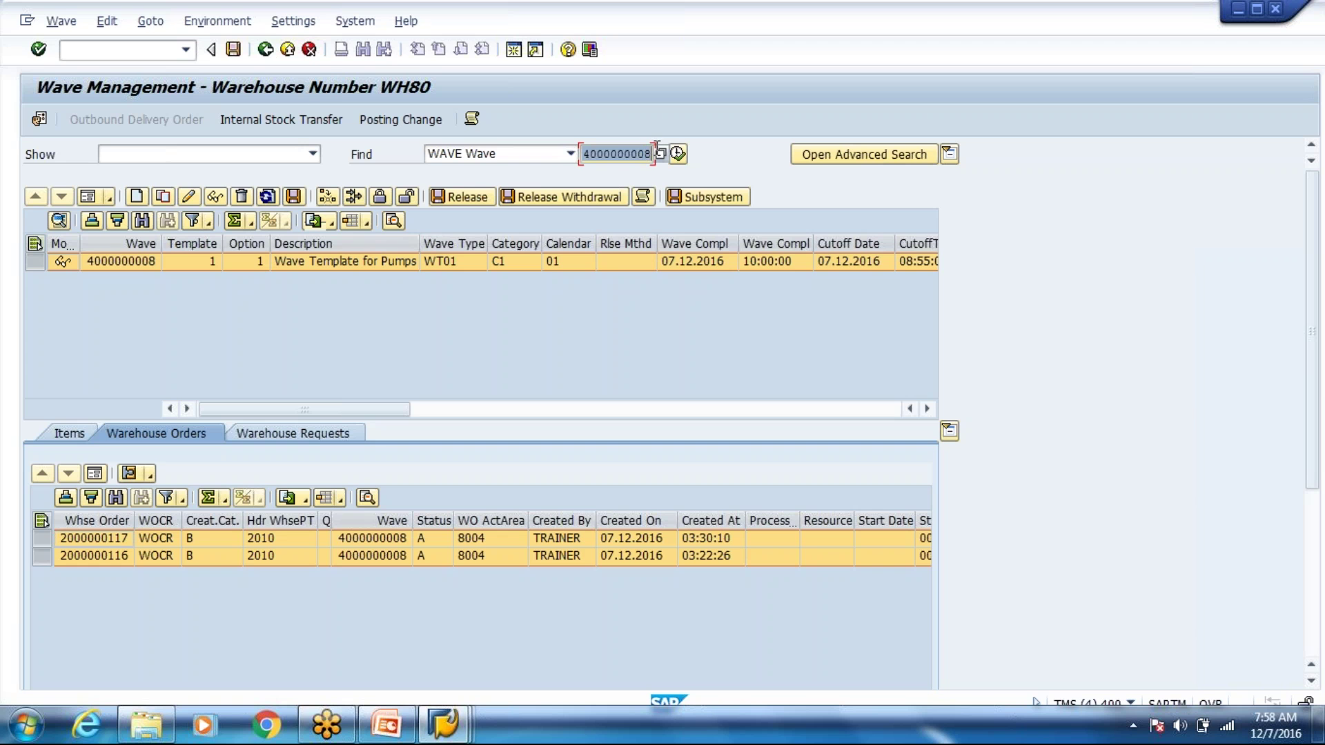
click(656, 150)
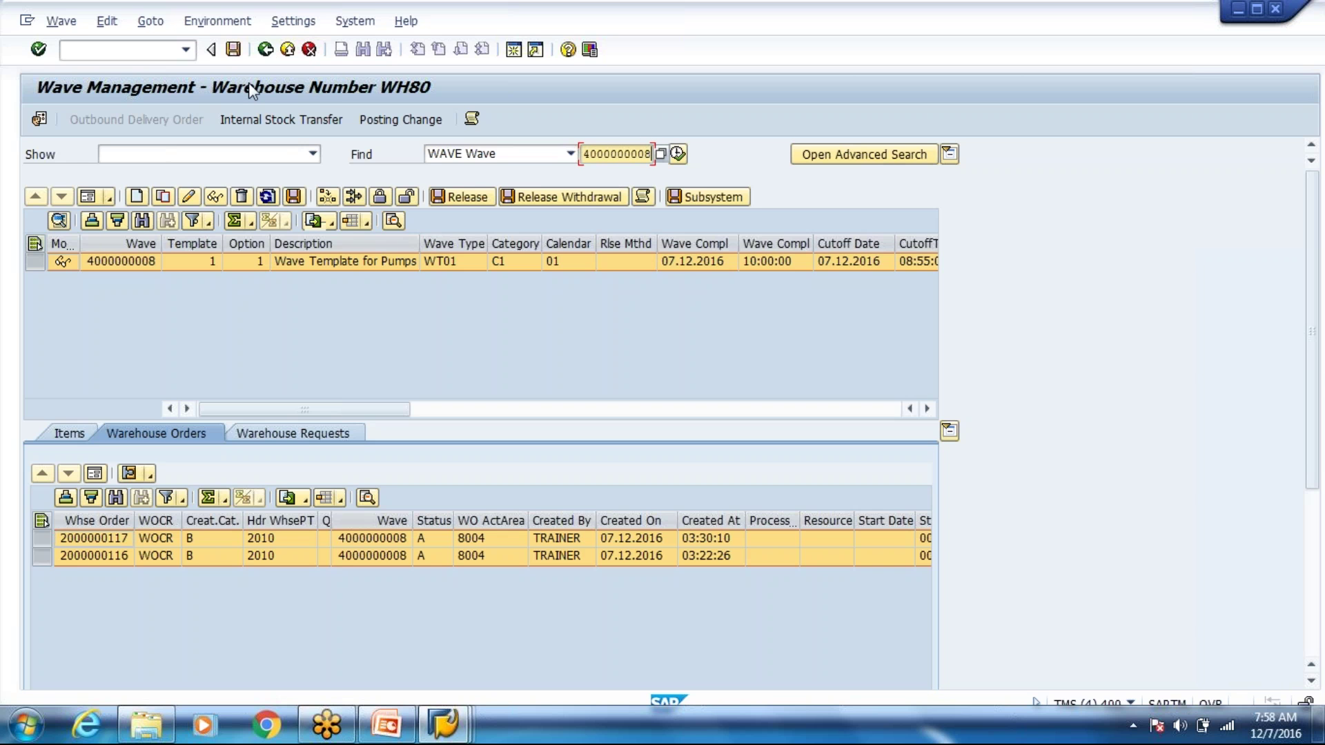
Step: Restart wave management with transaction /n/scwm/wave and retrieve the pump wave by the copied wave number
click(153, 53)
text(/n/scwm)
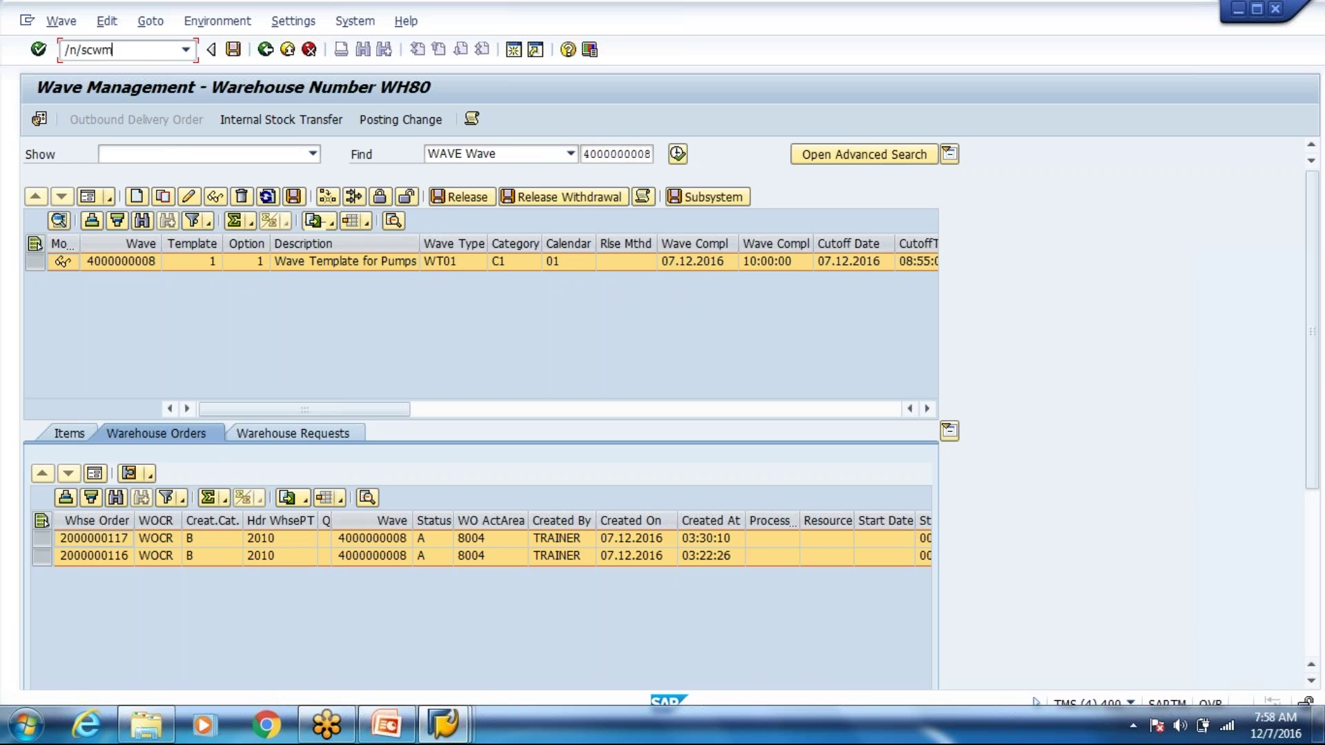
text(/wave)
key(Return)
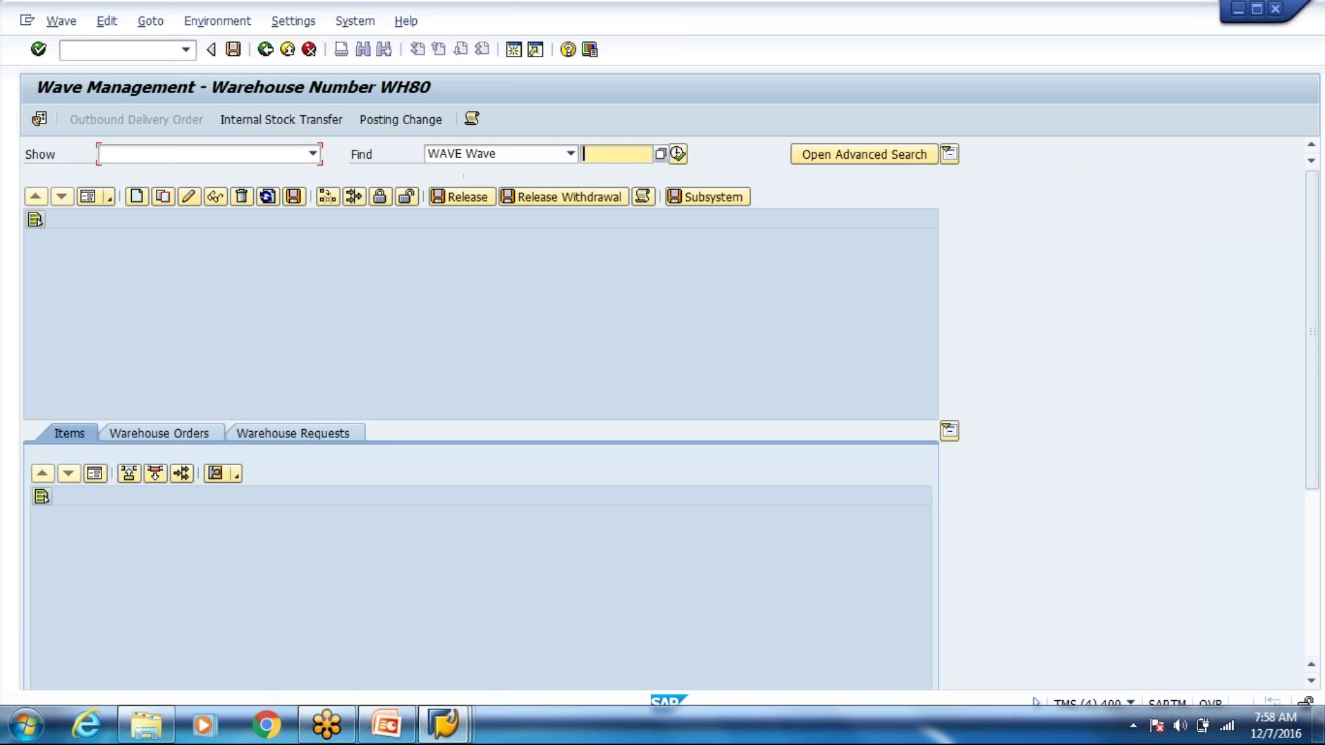
key(ctrl+v)
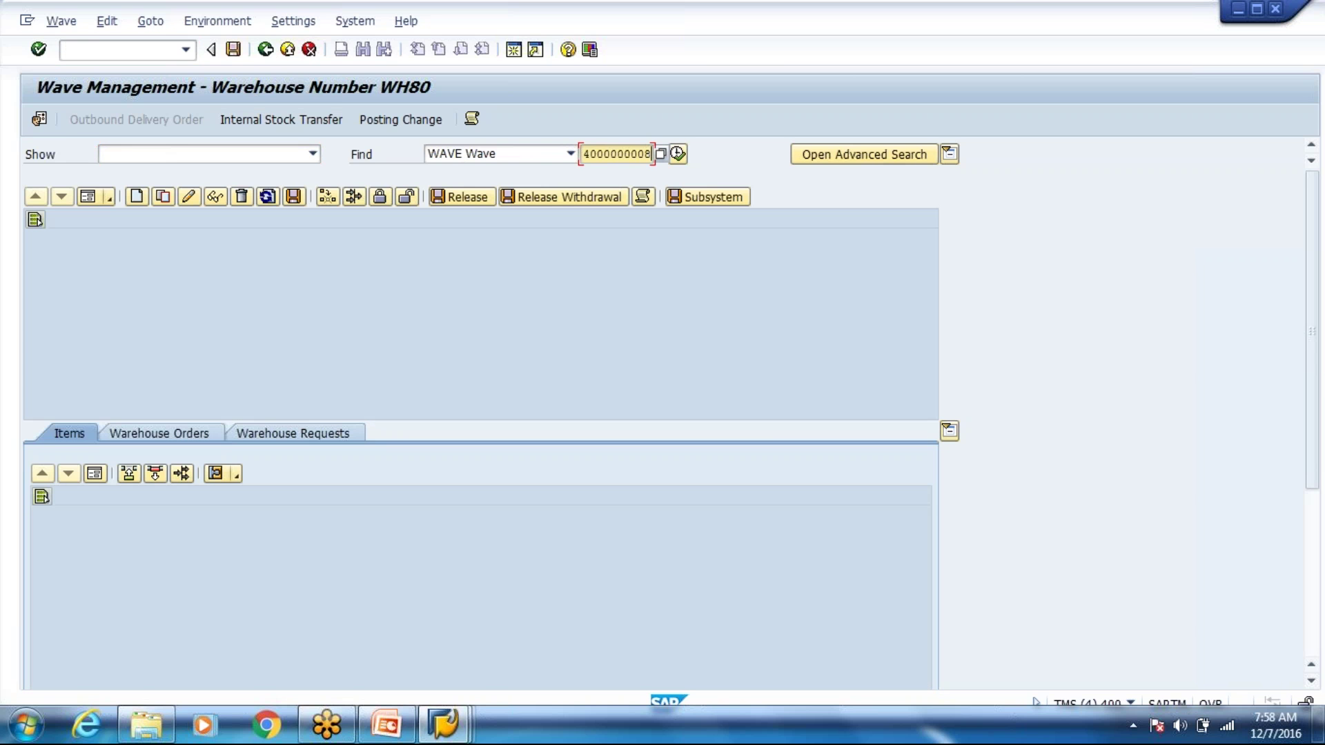
click(678, 153)
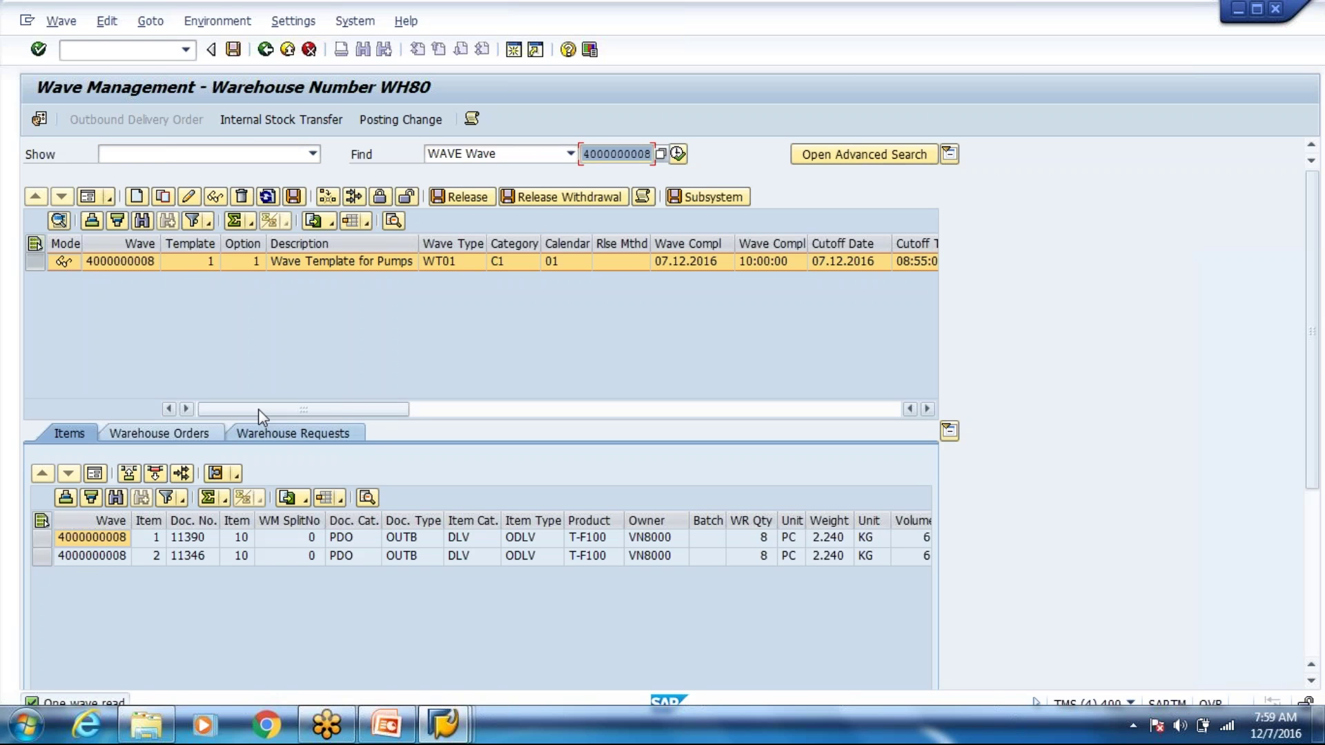
Step: Release the pump wave and open the details of its two newly created warehouse orders
click(455, 200)
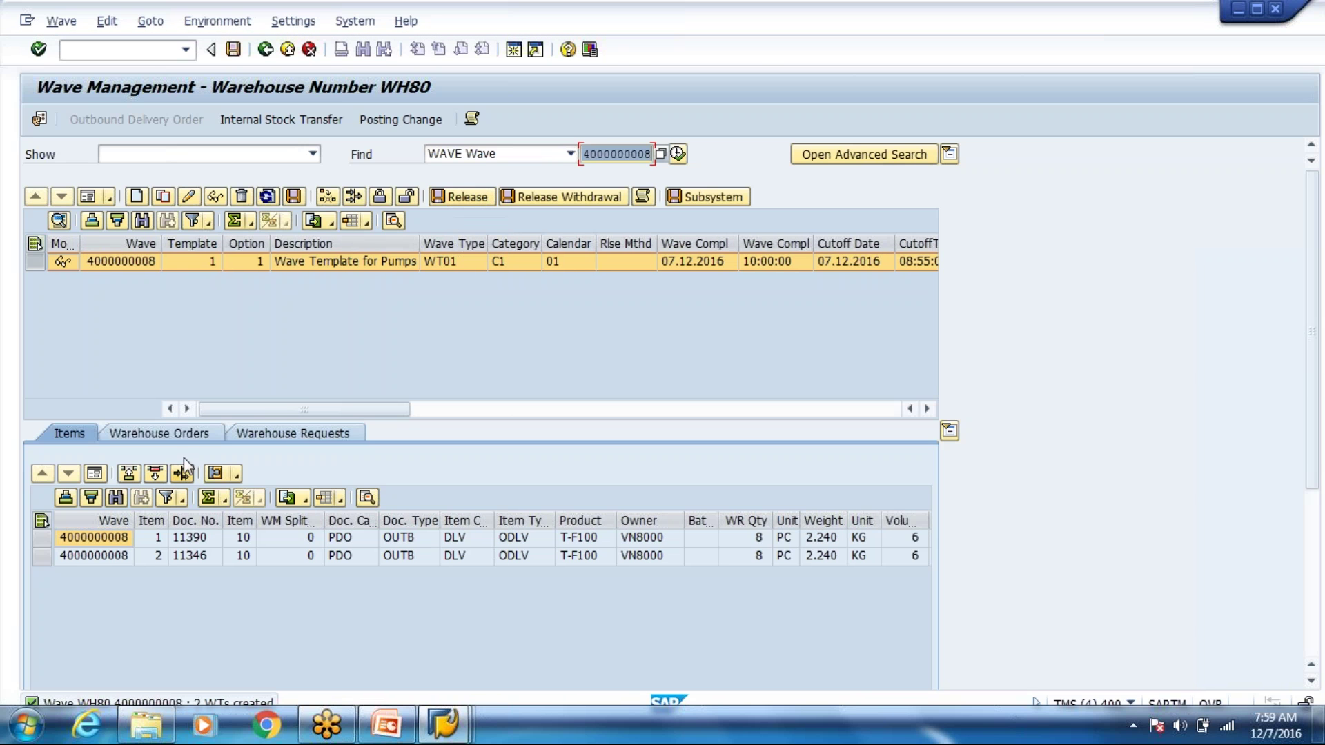
click(196, 441)
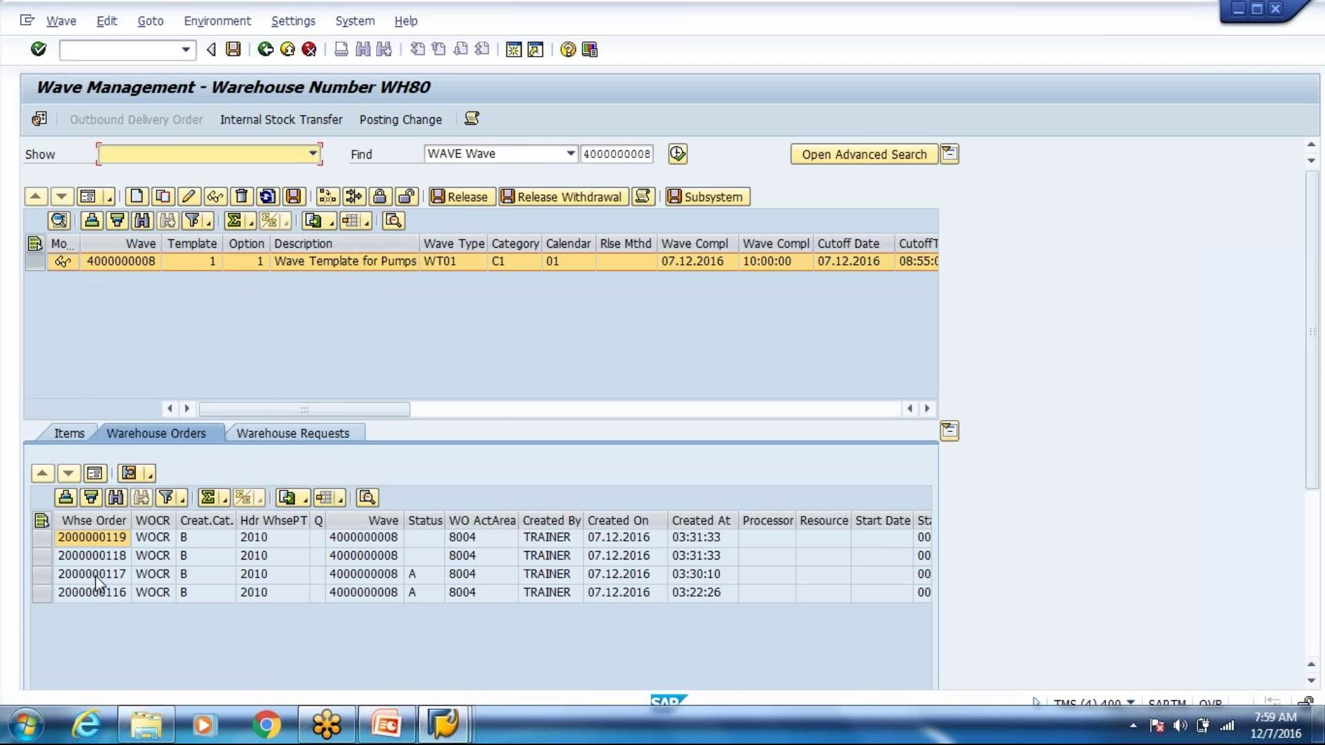
click(50, 554)
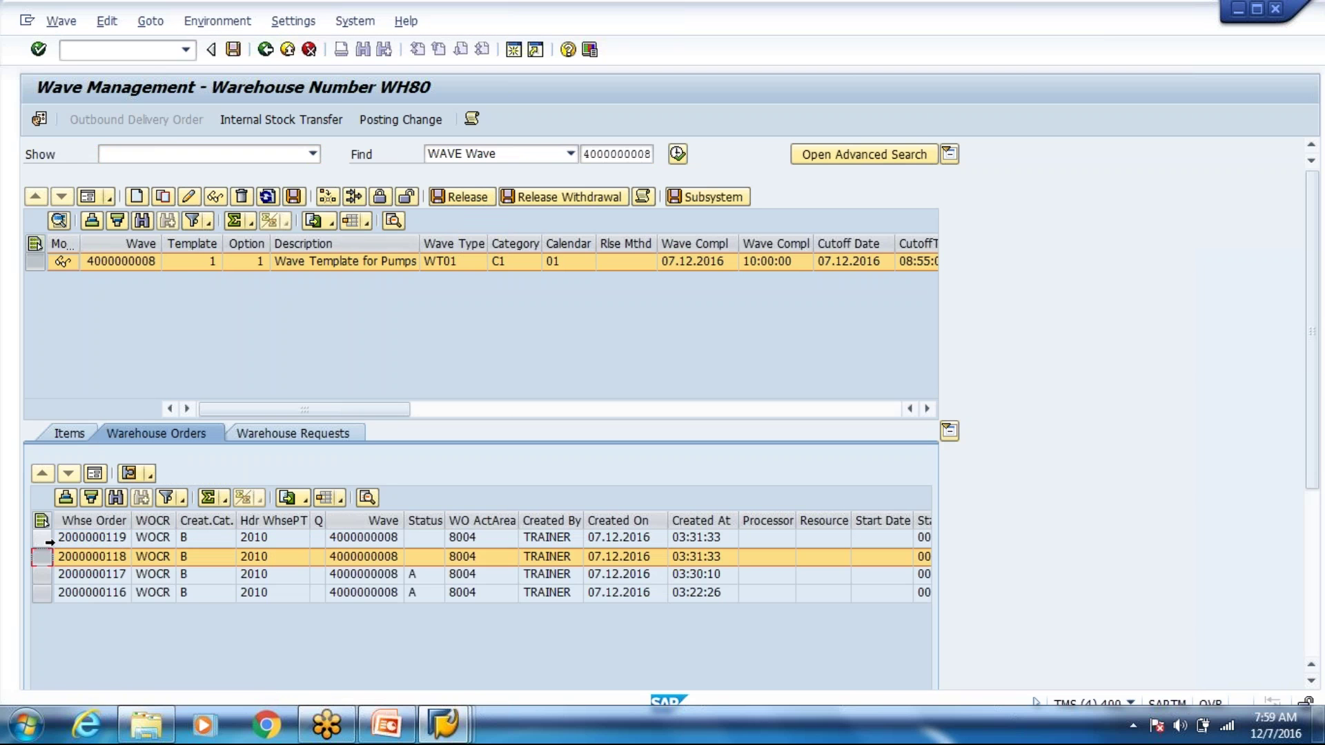
drag(50, 553, 49, 539)
click(101, 476)
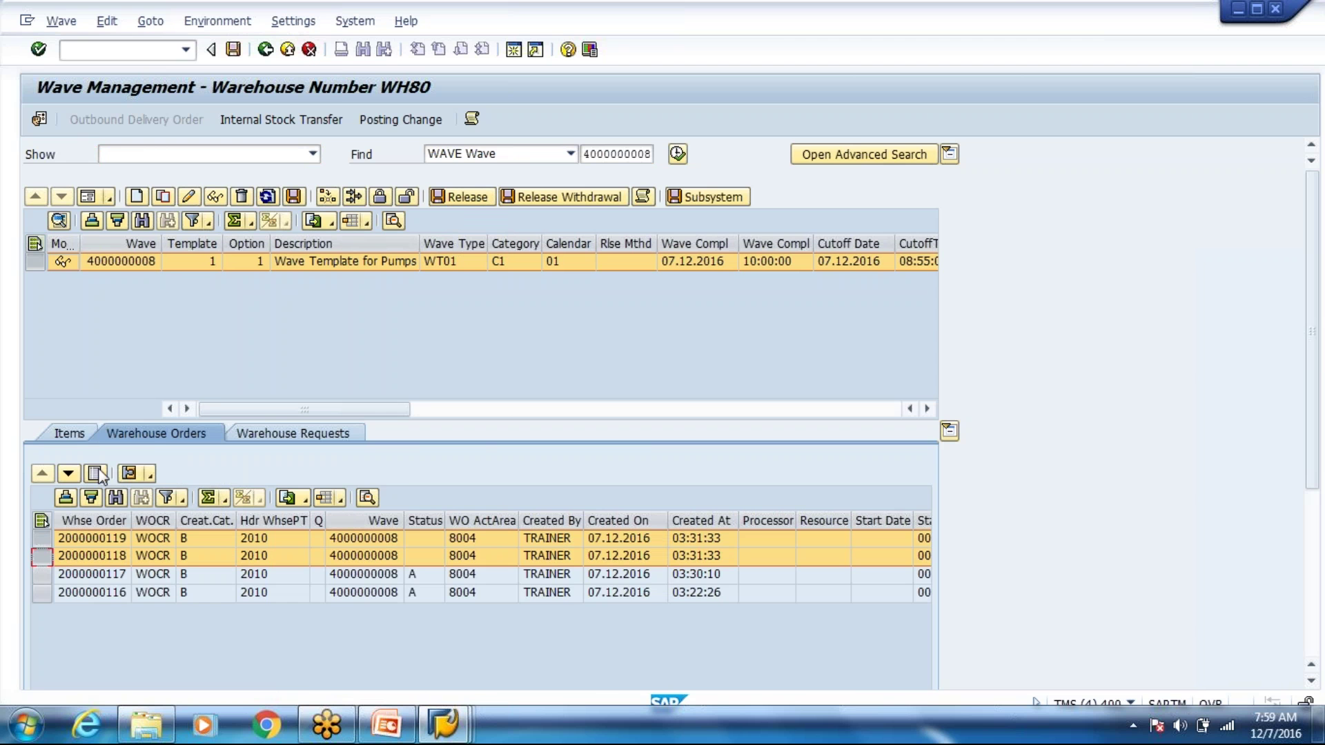
Step: Restart wave management, reload the pump wave and list its warehouse orders
click(267, 51)
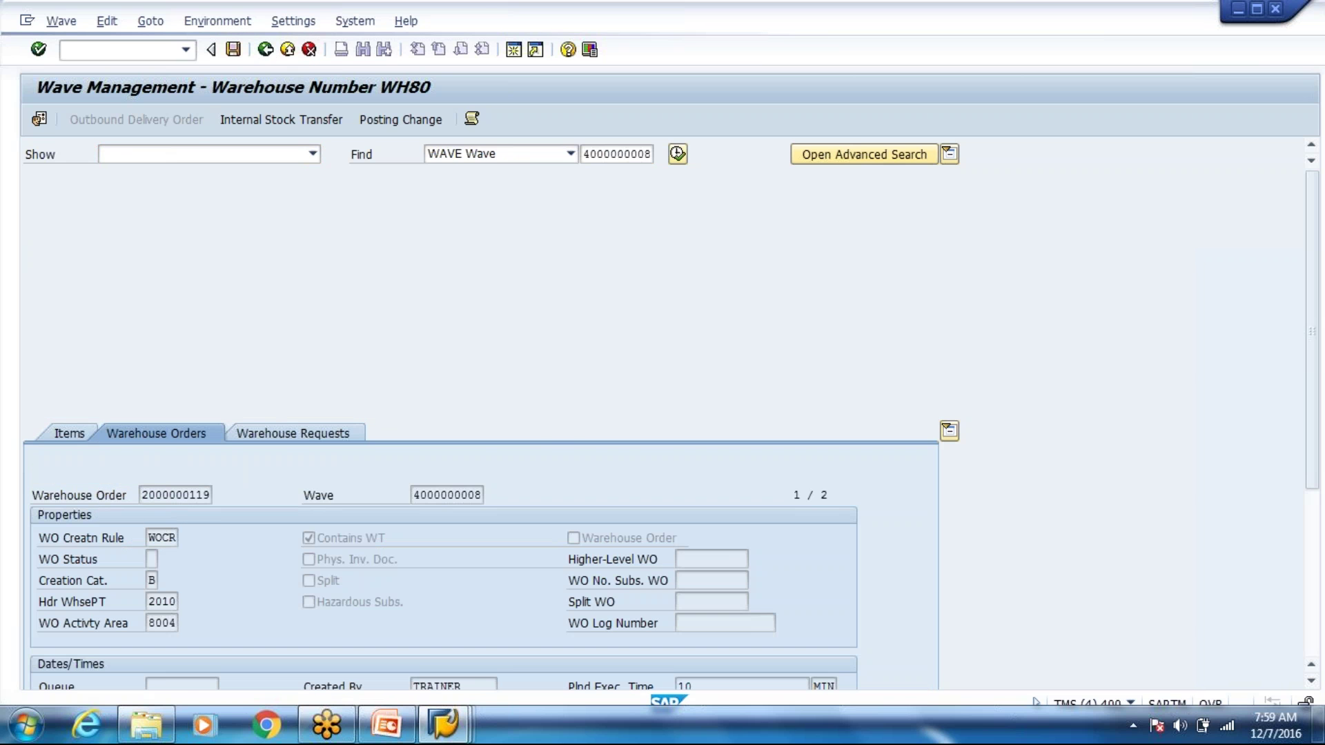
click(185, 50)
click(107, 68)
key(Return)
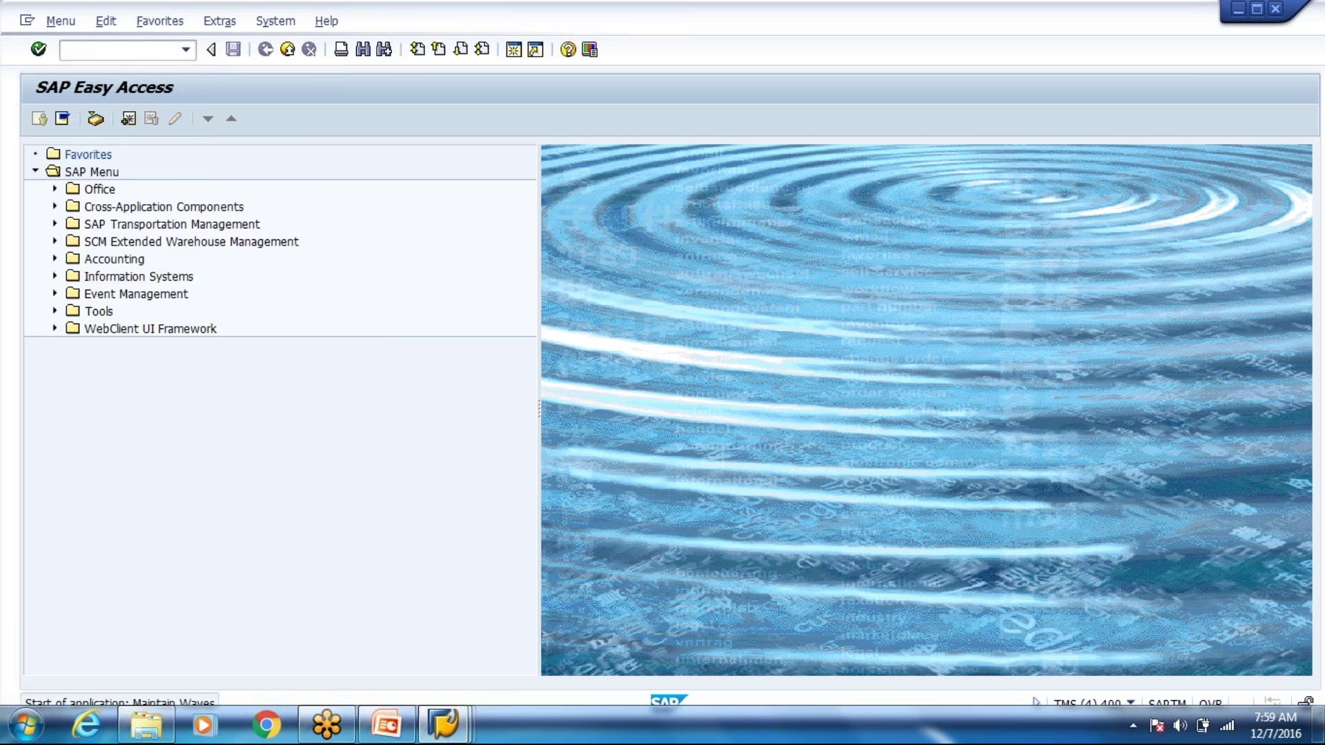
click(616, 155)
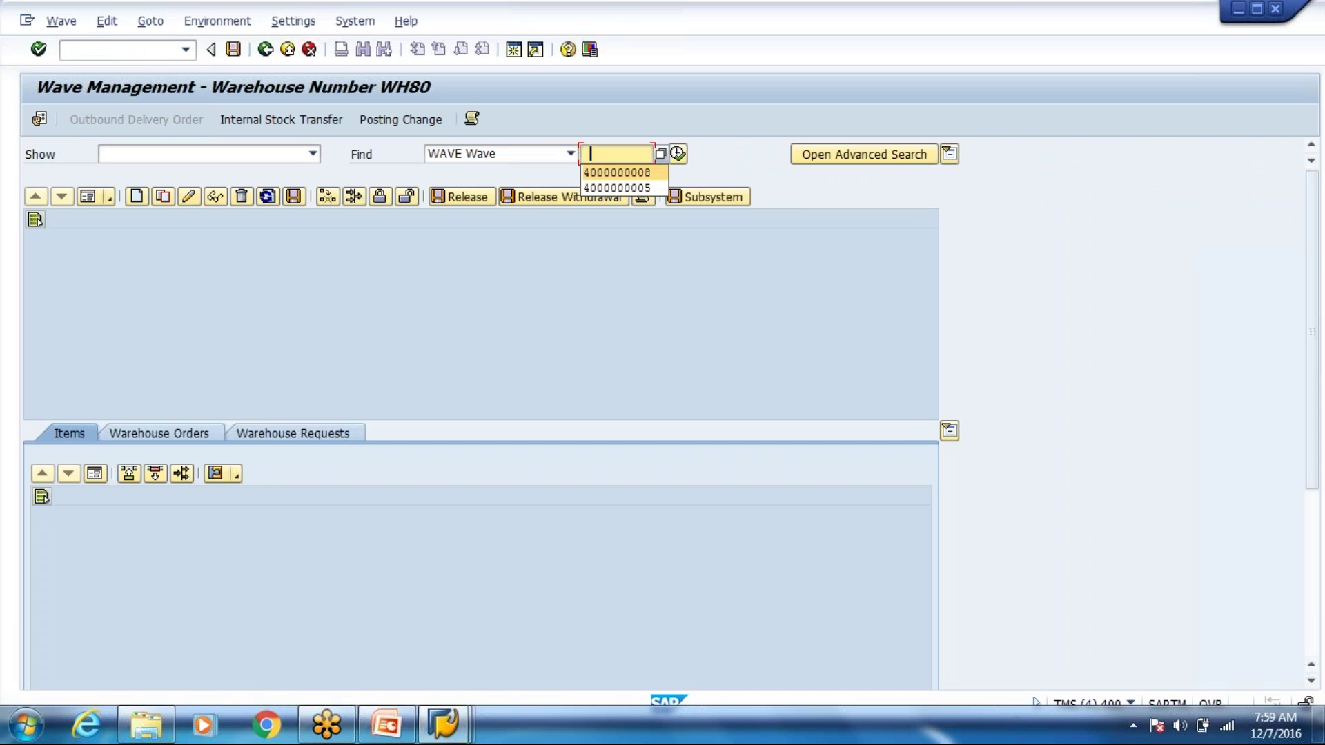
click(610, 169)
click(677, 153)
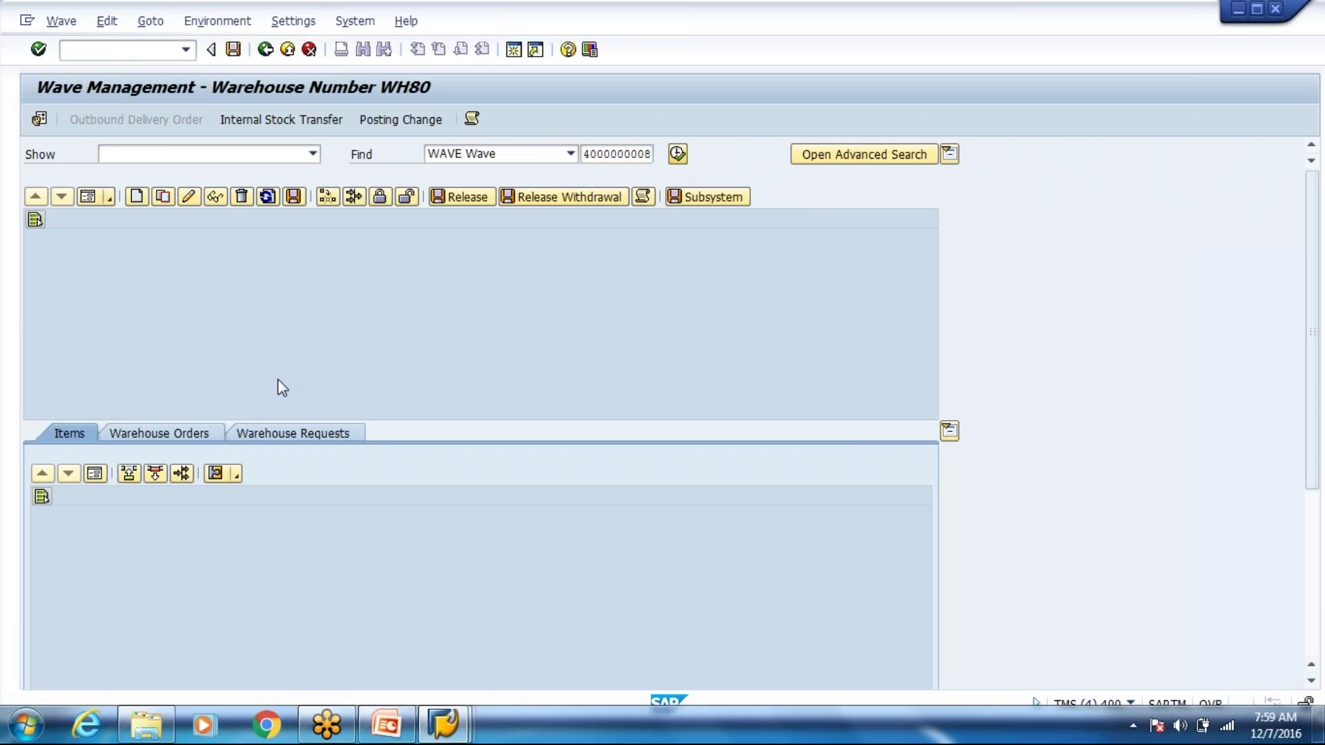
click(181, 433)
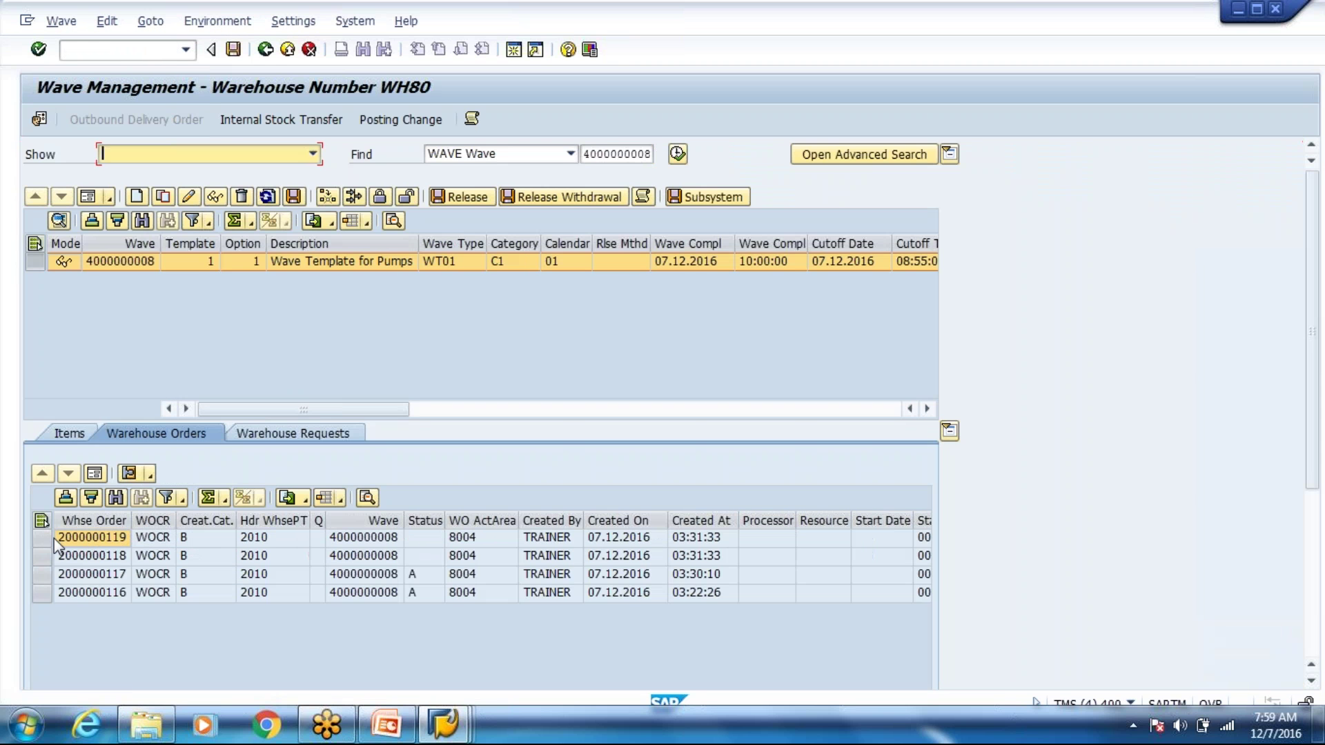
Step: Open the wave's two newest warehouse orders and view each one's product task, including the task details of the first listed order
click(48, 539)
ctrl+click(41, 555)
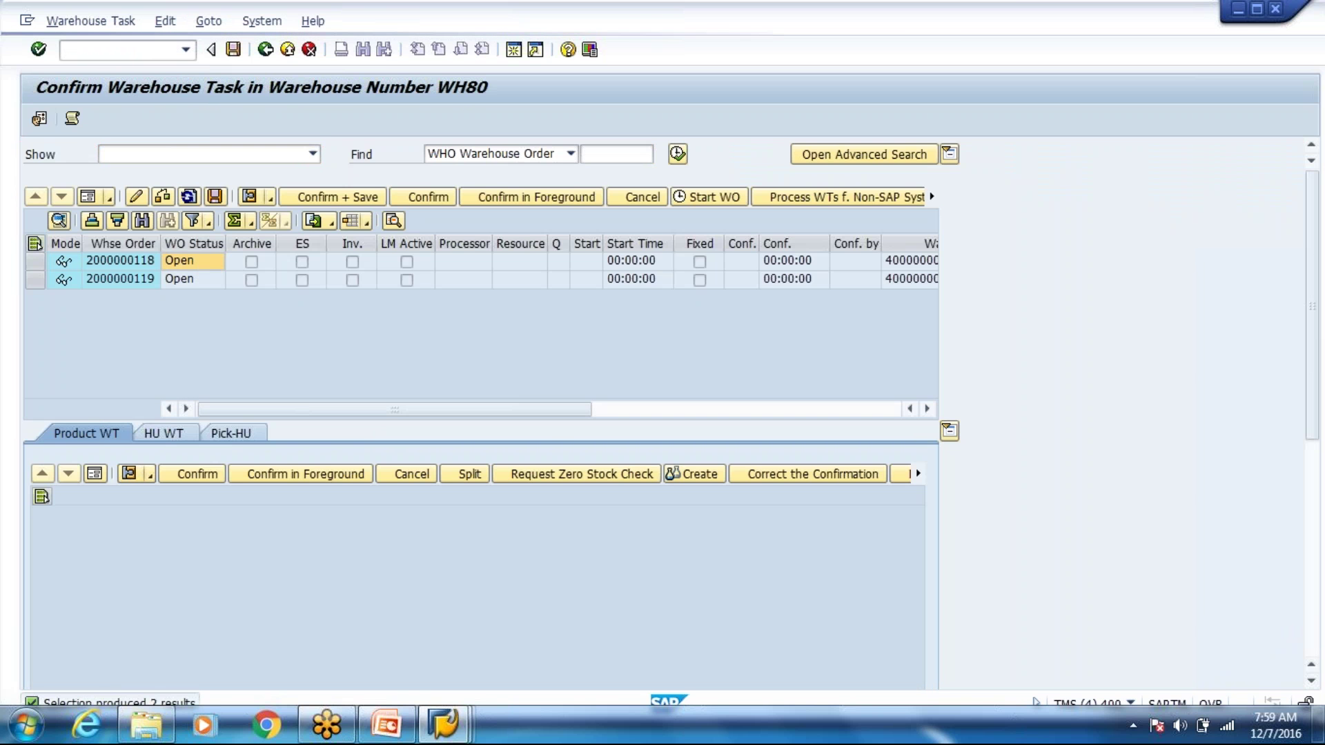
double_click(193, 280)
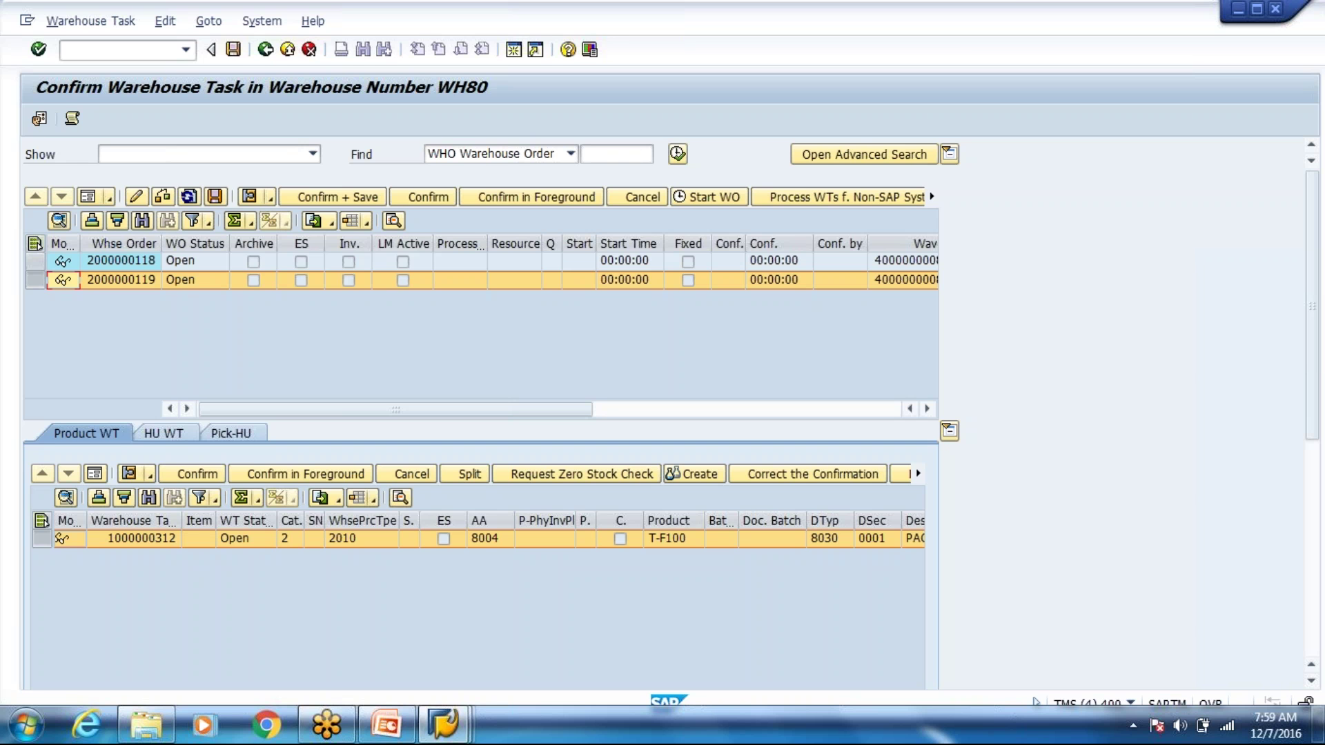
click(198, 262)
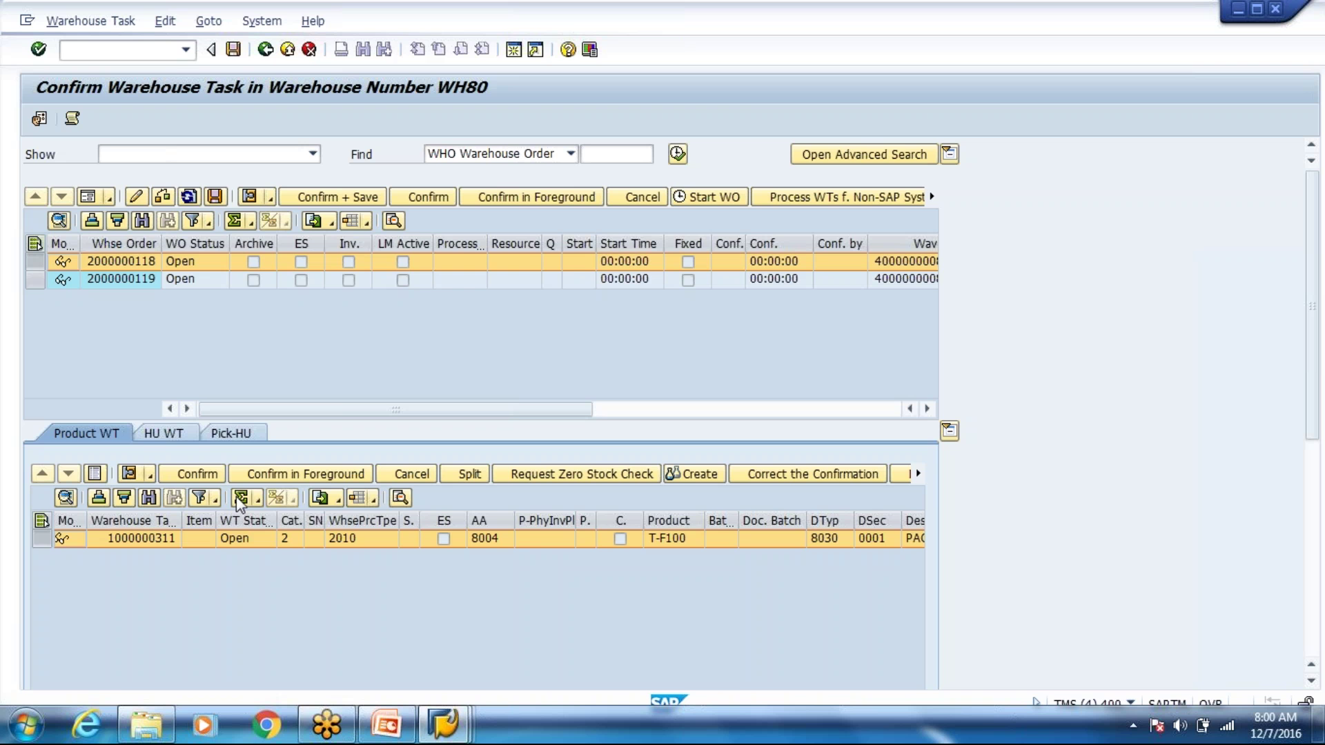
click(94, 473)
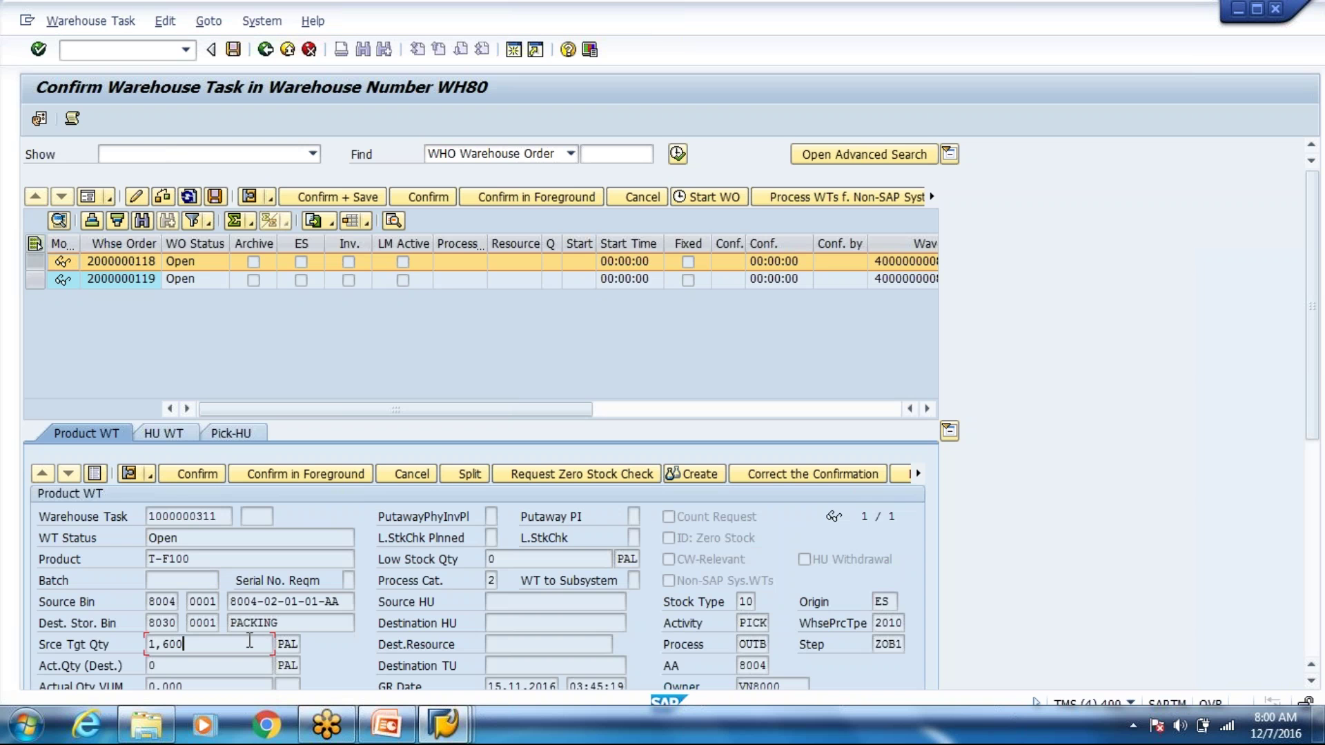
click(96, 476)
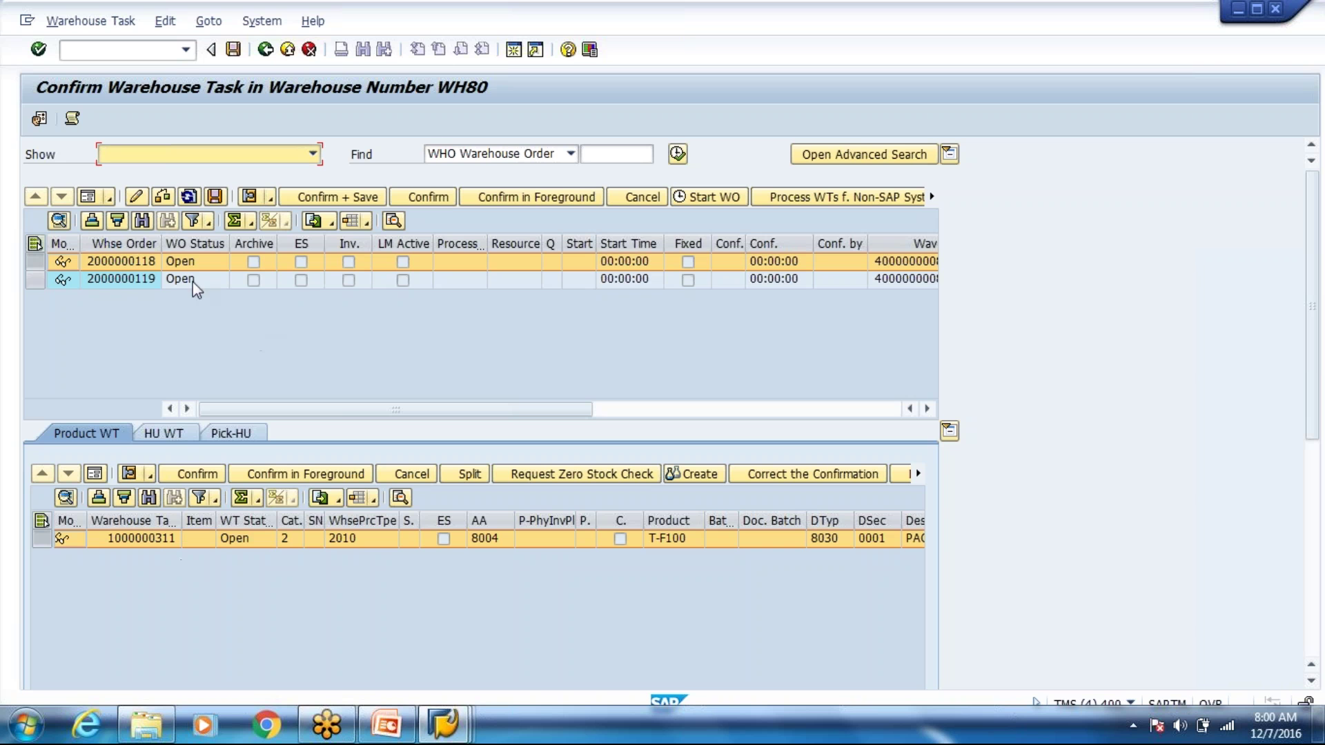
Step: Examine the header details of both open warehouse orders, including the activity area and creation rule
click(88, 197)
click(155, 303)
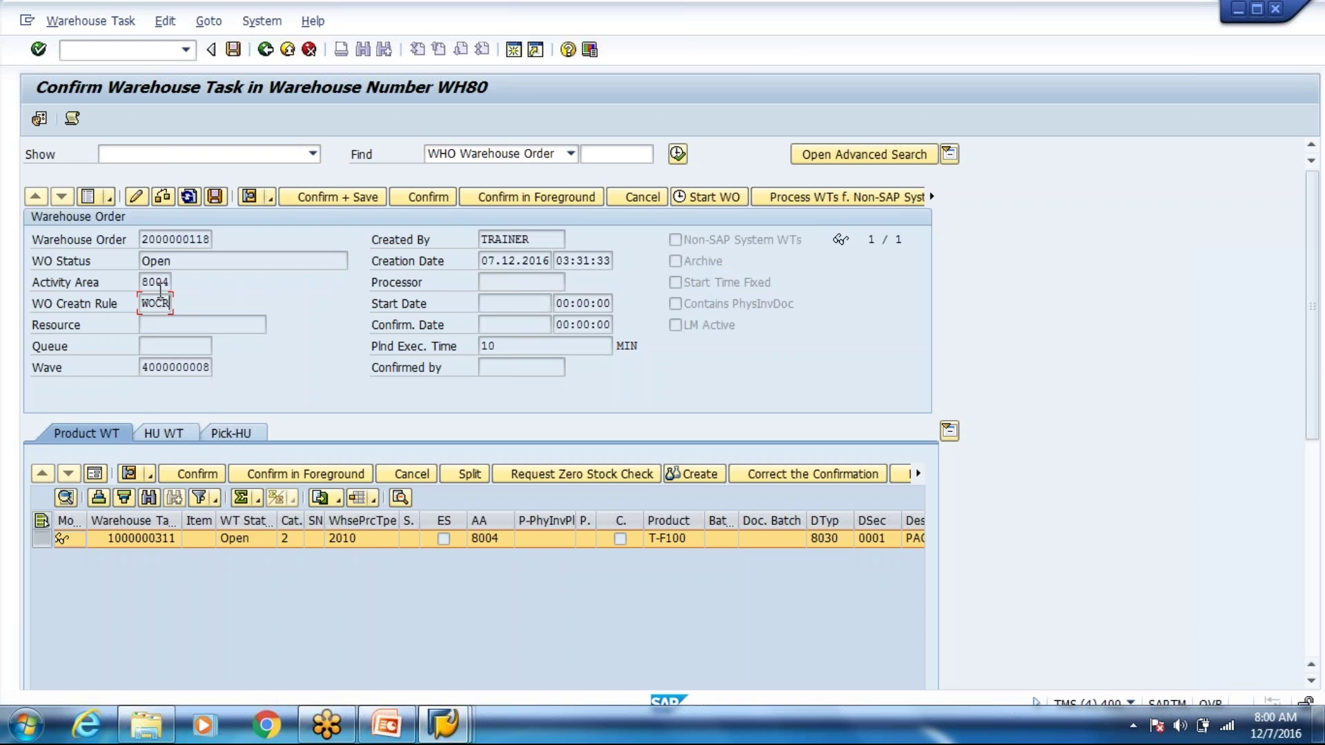
click(88, 197)
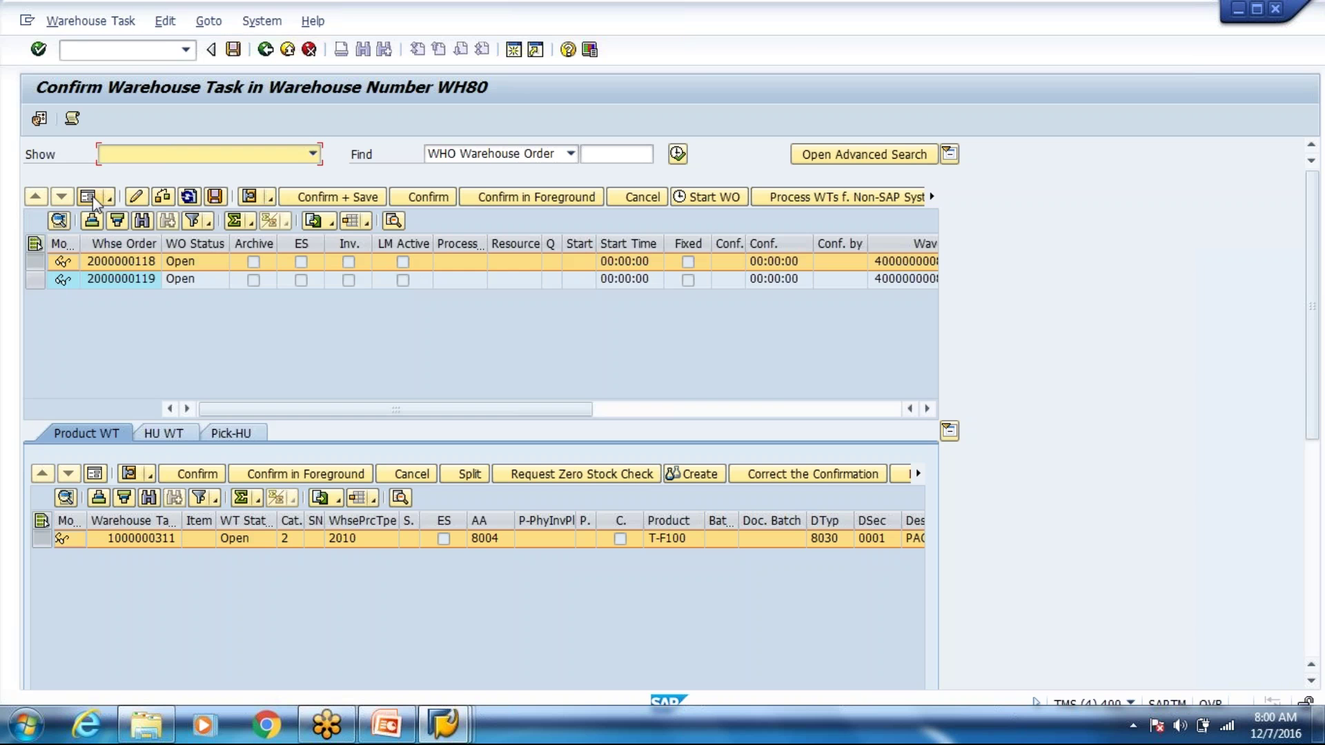
click(42, 280)
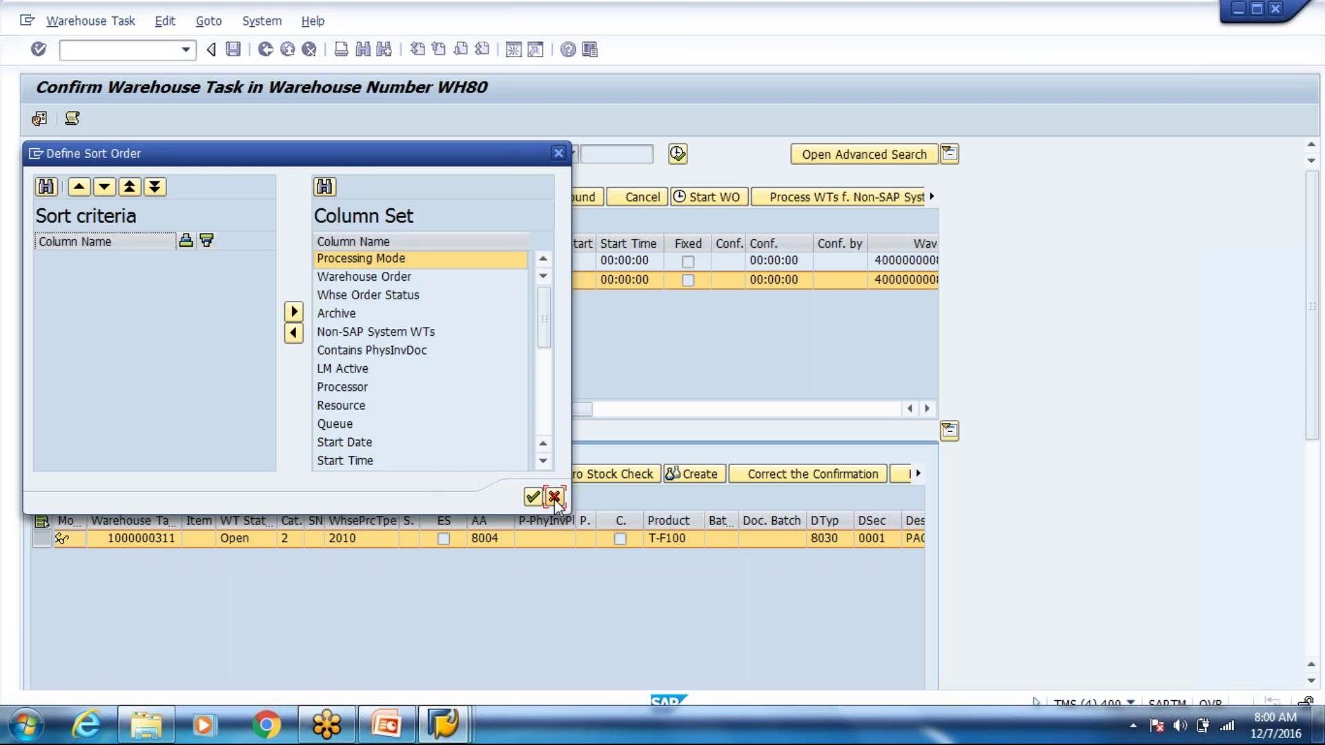
click(554, 498)
click(87, 198)
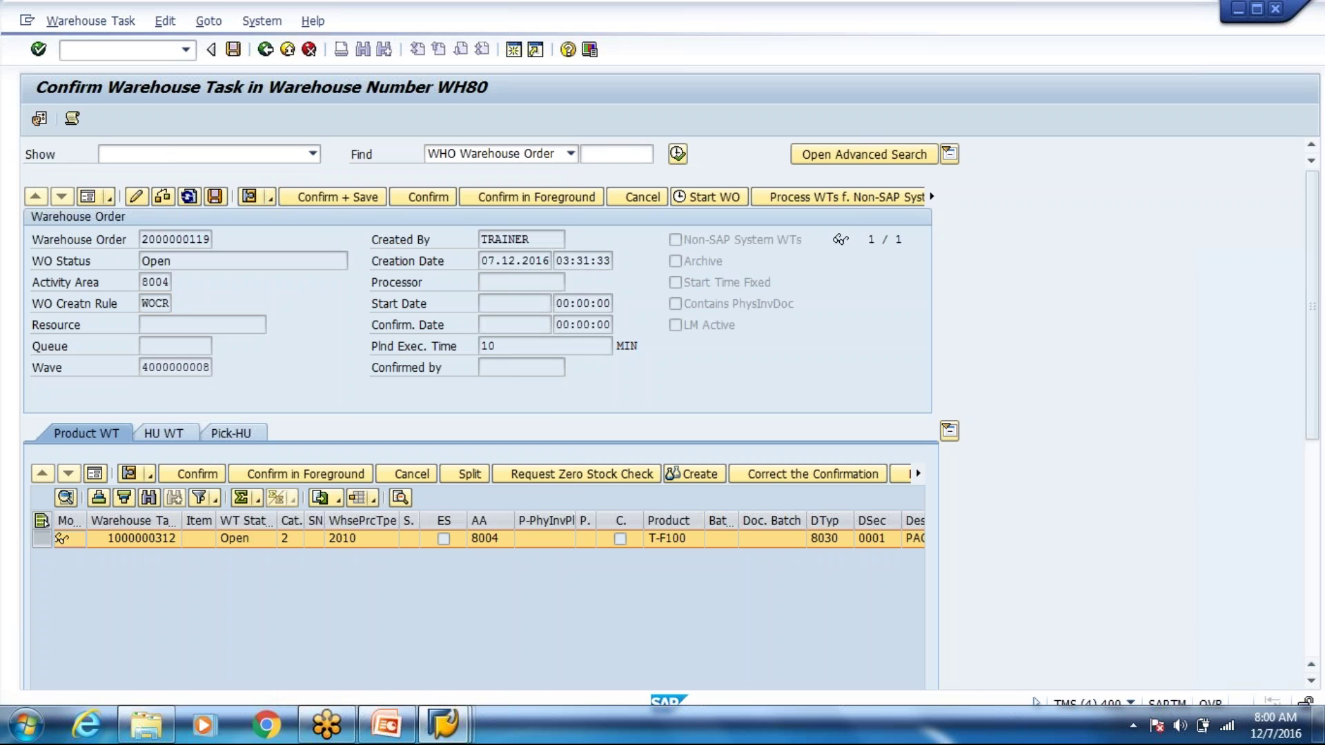
click(87, 196)
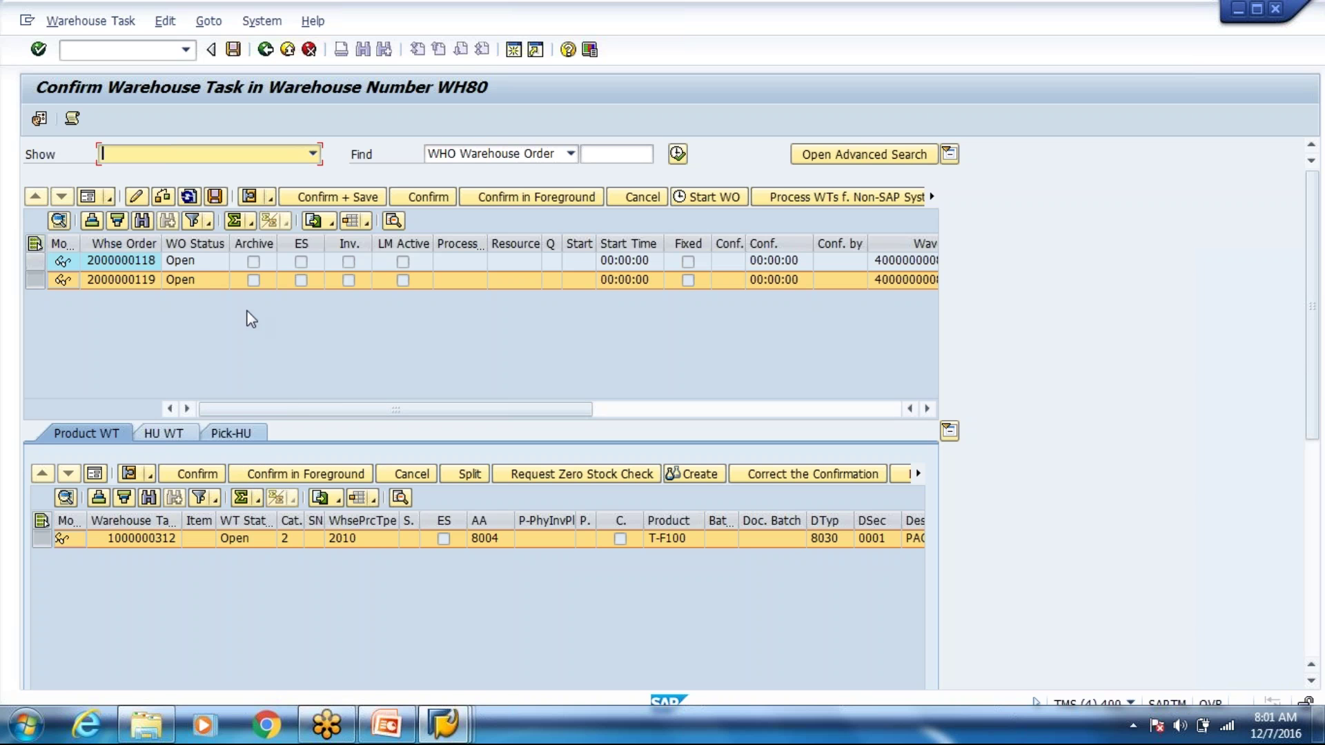
Step: Select both warehouse orders in the list and return to wave management
click(205, 263)
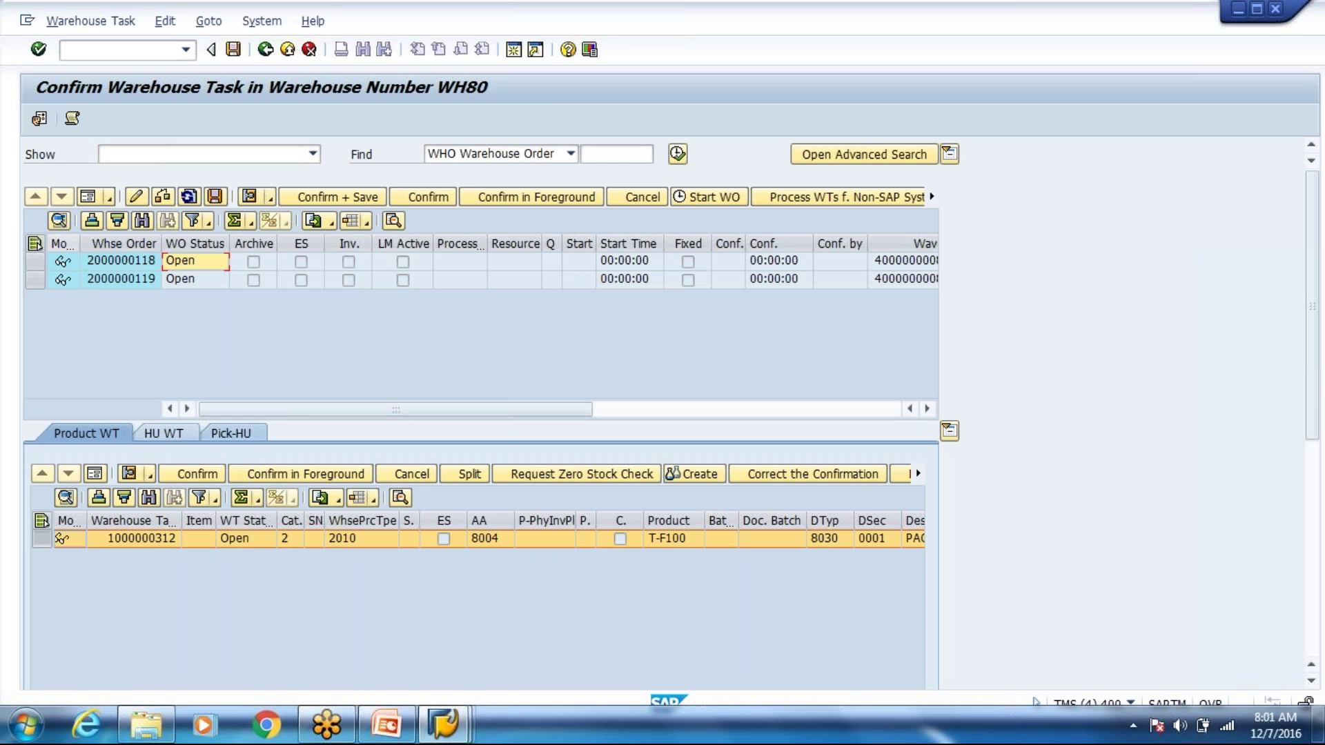
click(35, 245)
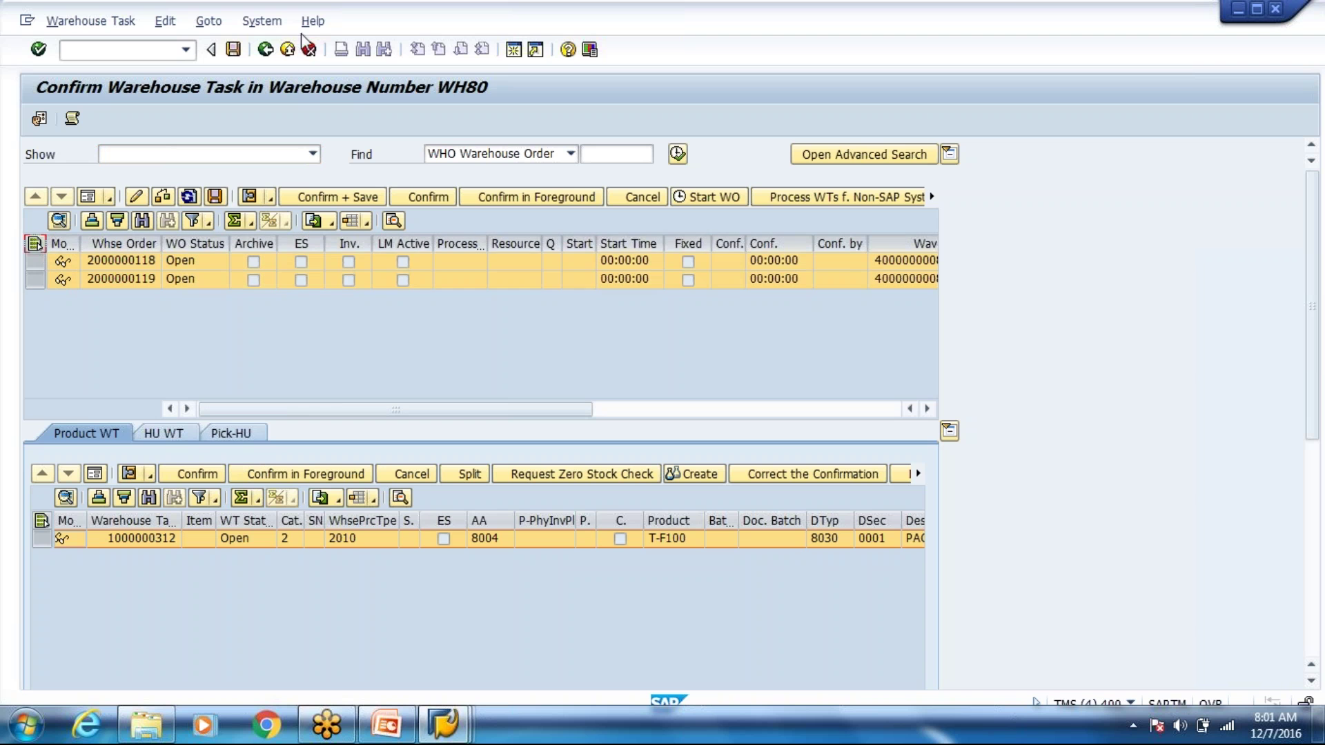
click(272, 52)
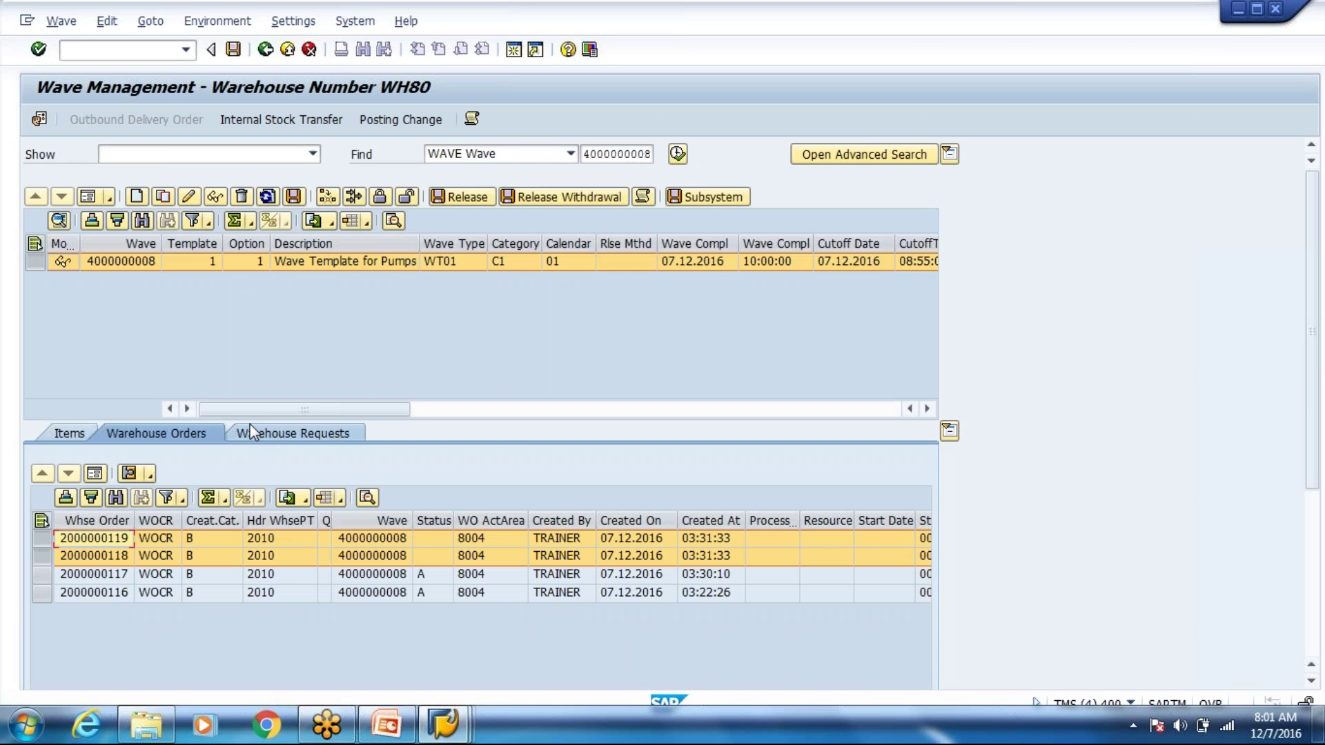
Step: Reopen the two selected warehouse orders, compare their product tasks, and go back to the wave
click(128, 475)
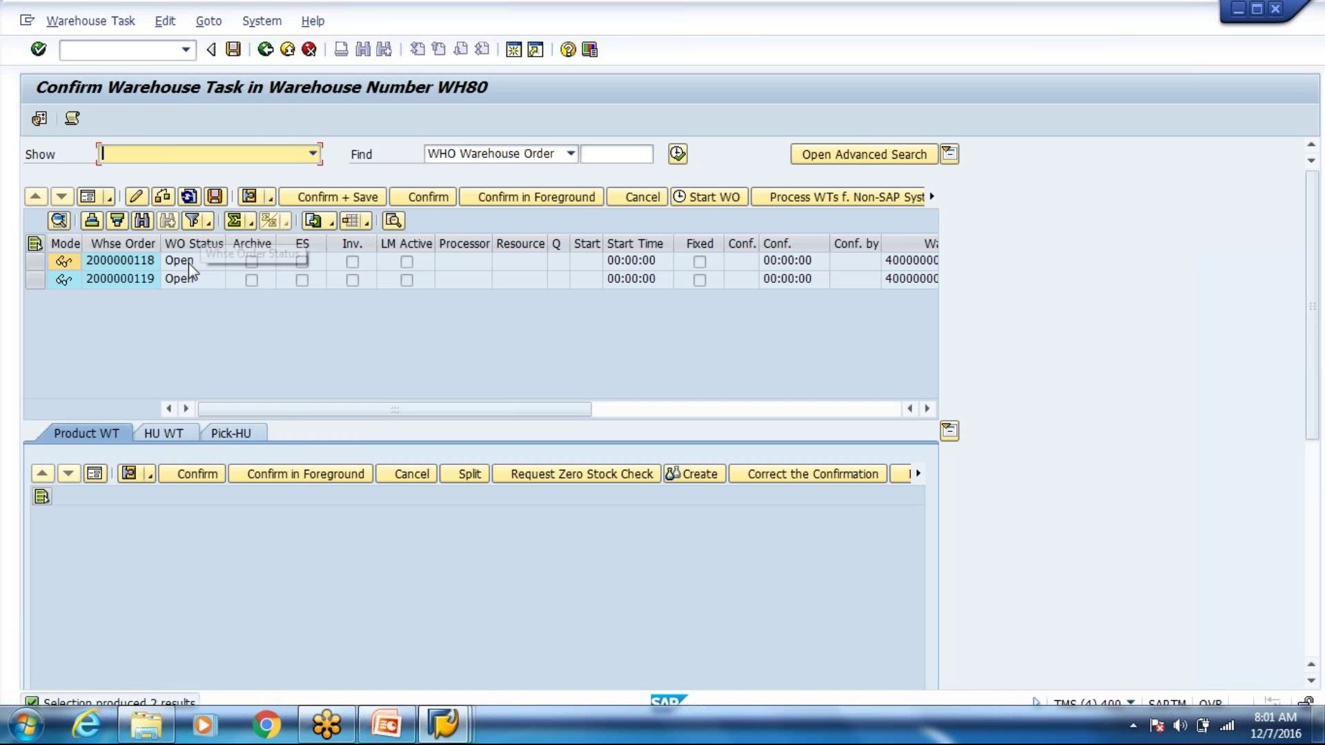
click(188, 263)
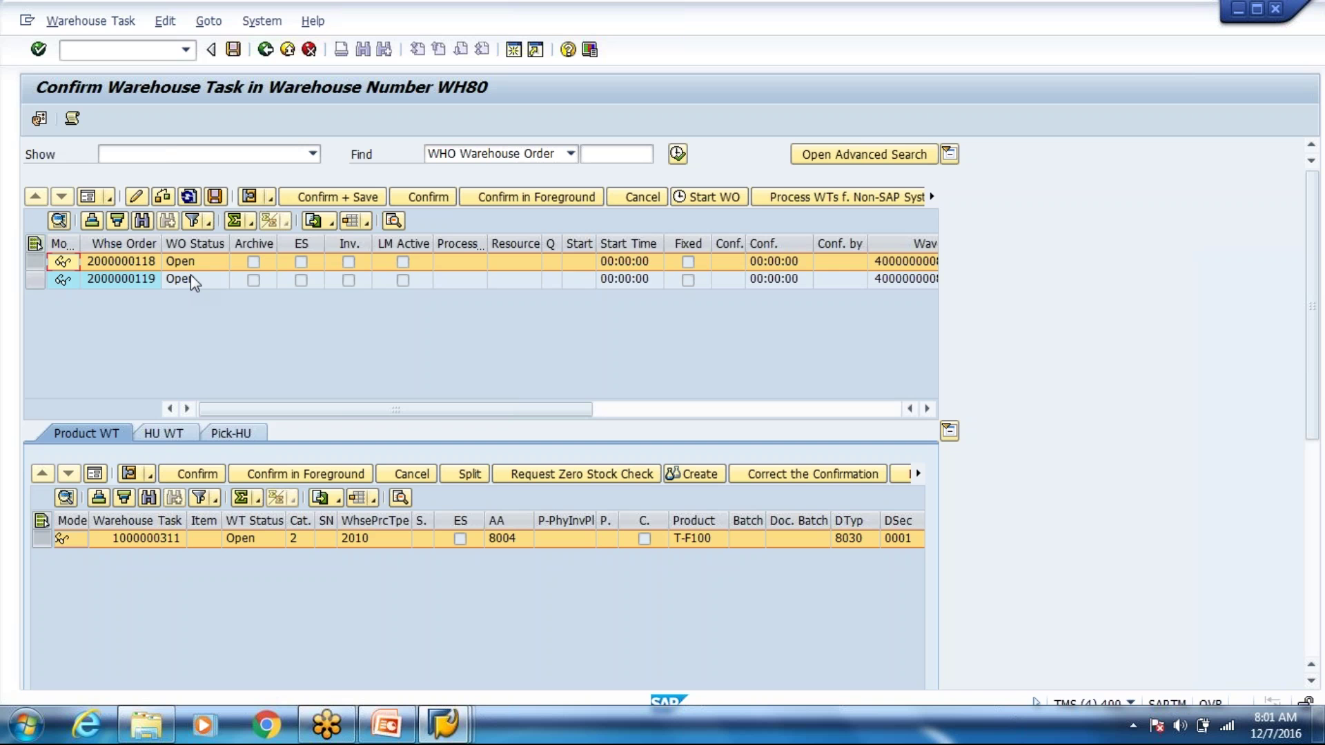
click(192, 278)
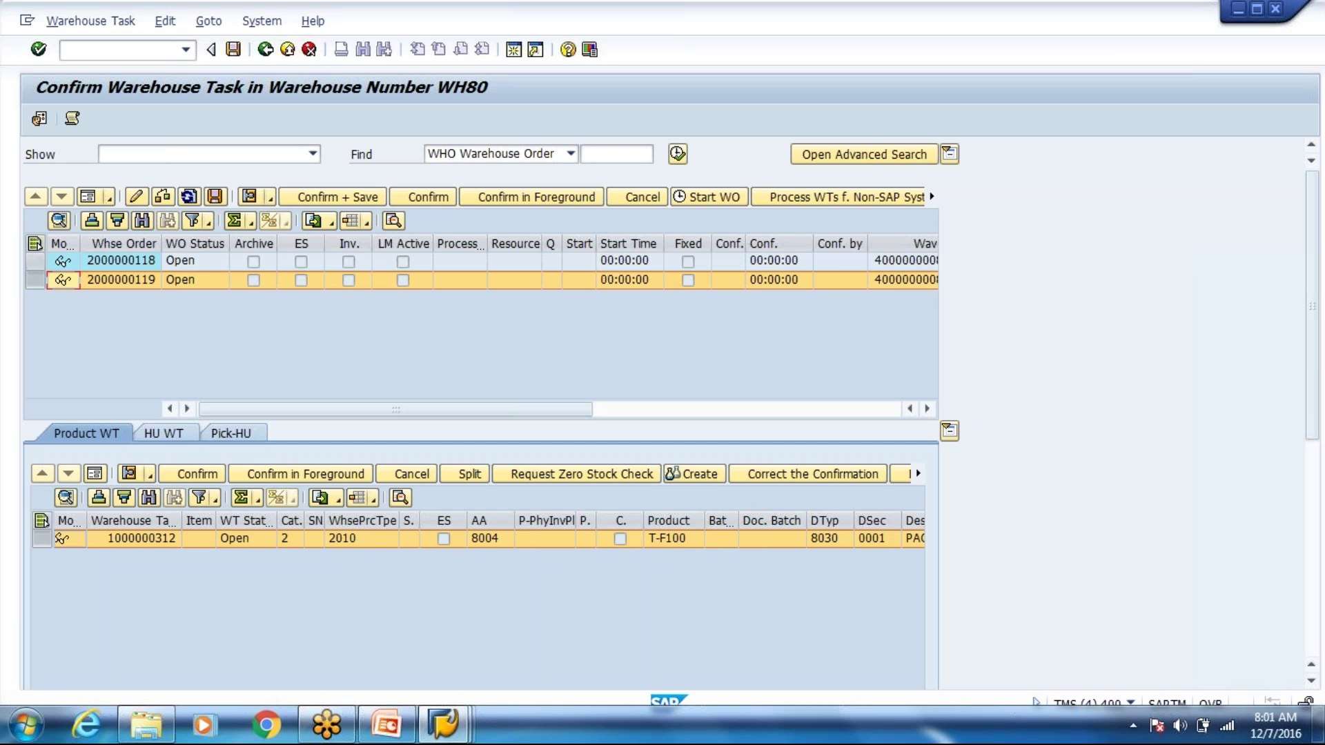
click(200, 264)
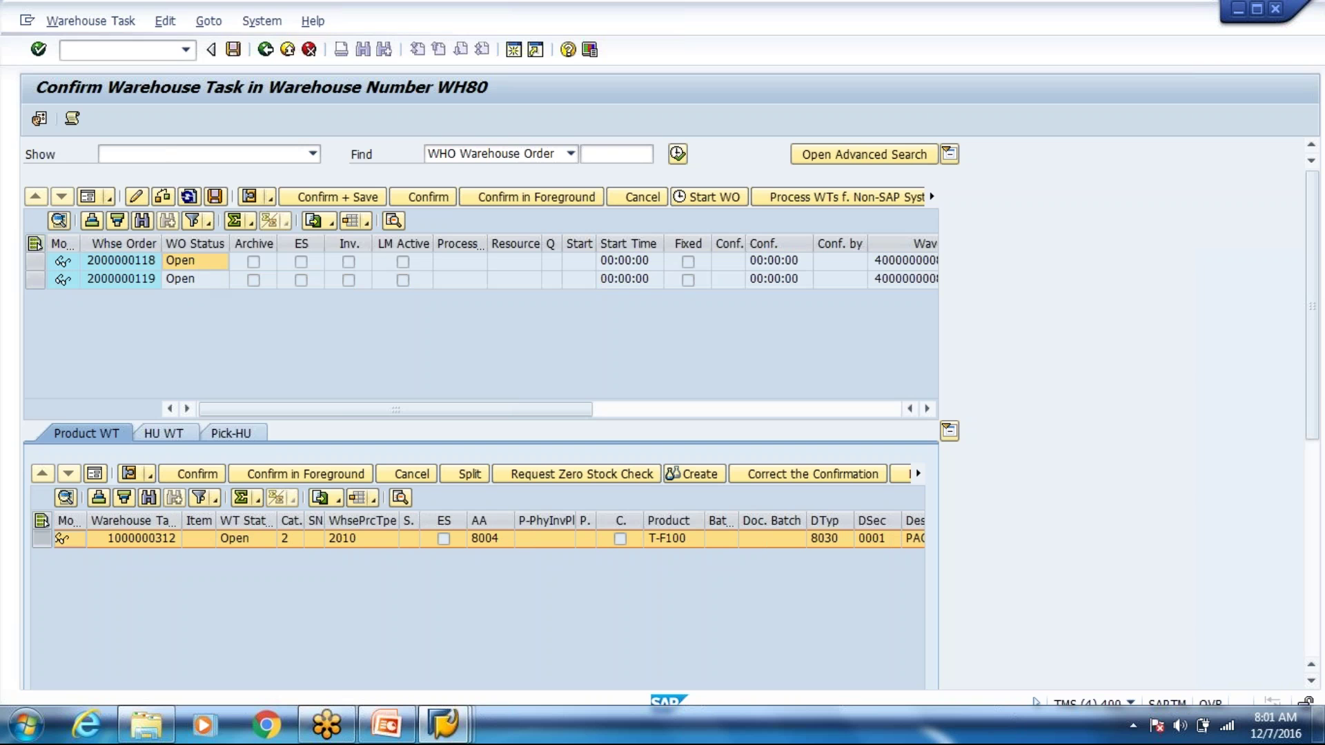
double_click(200, 265)
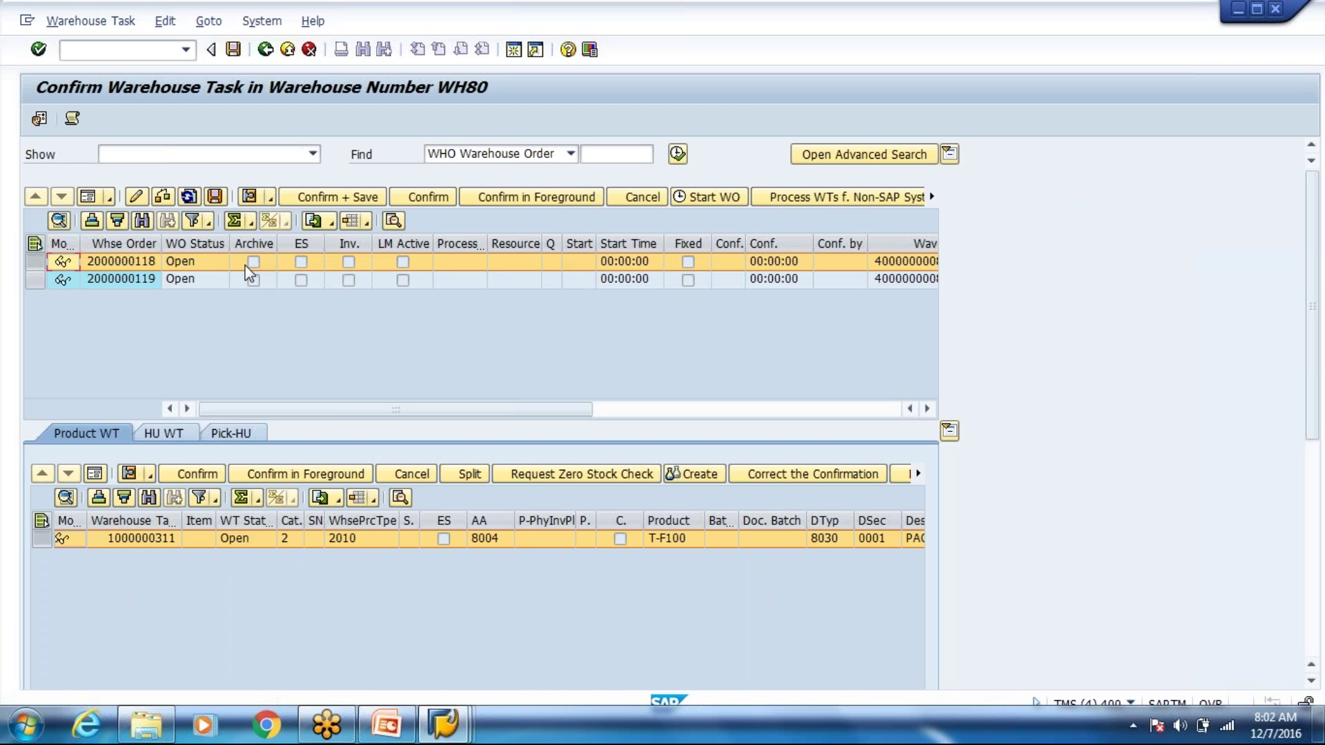
click(265, 49)
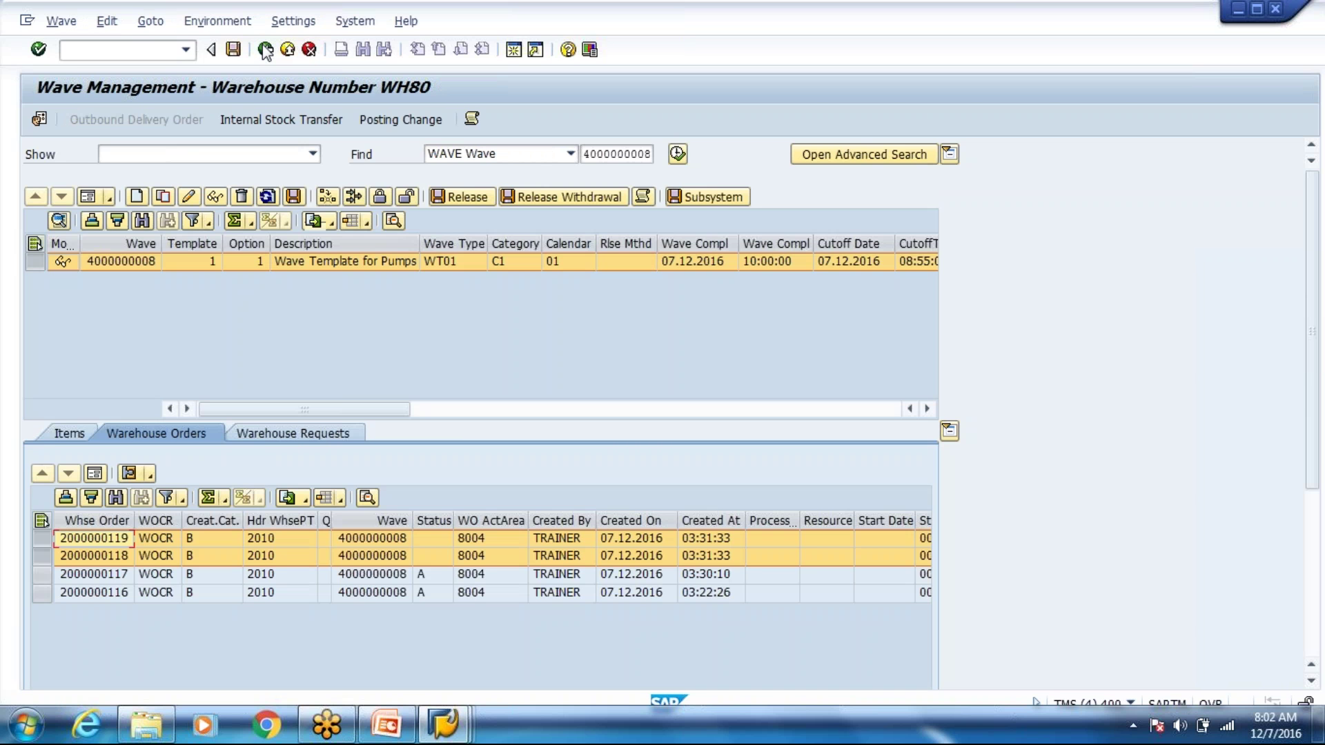